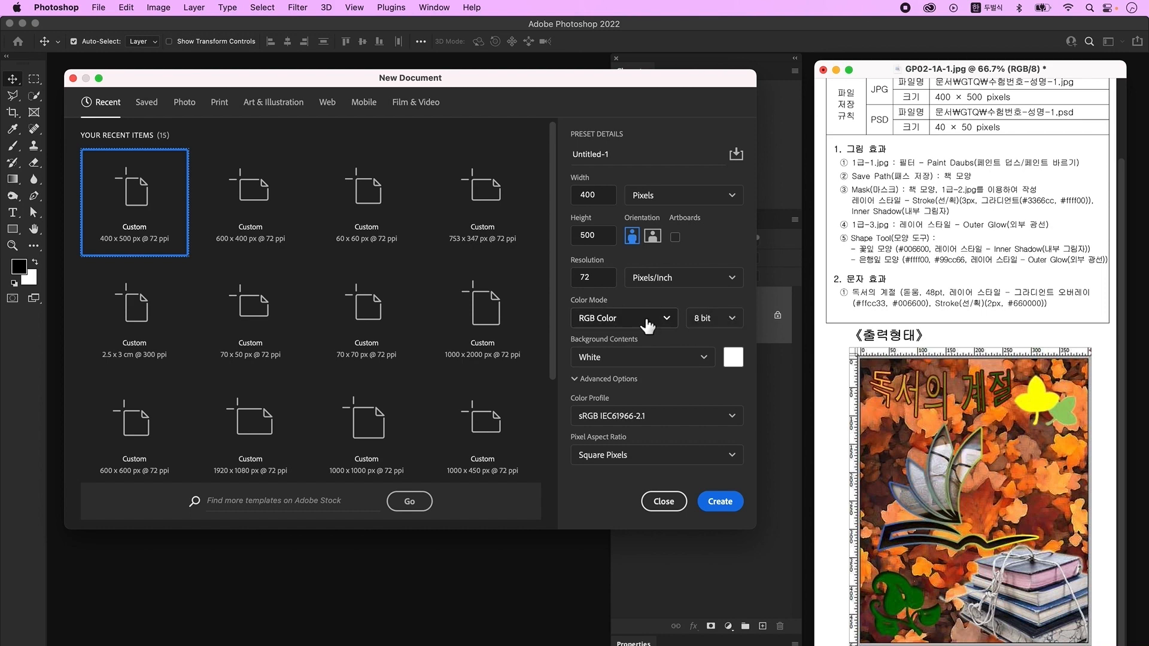
- Create the 400×500 px document, zoom to 300% and show the rulers
left_click(721, 503)
key("ctrl+plus")
key("ctrl+plus")
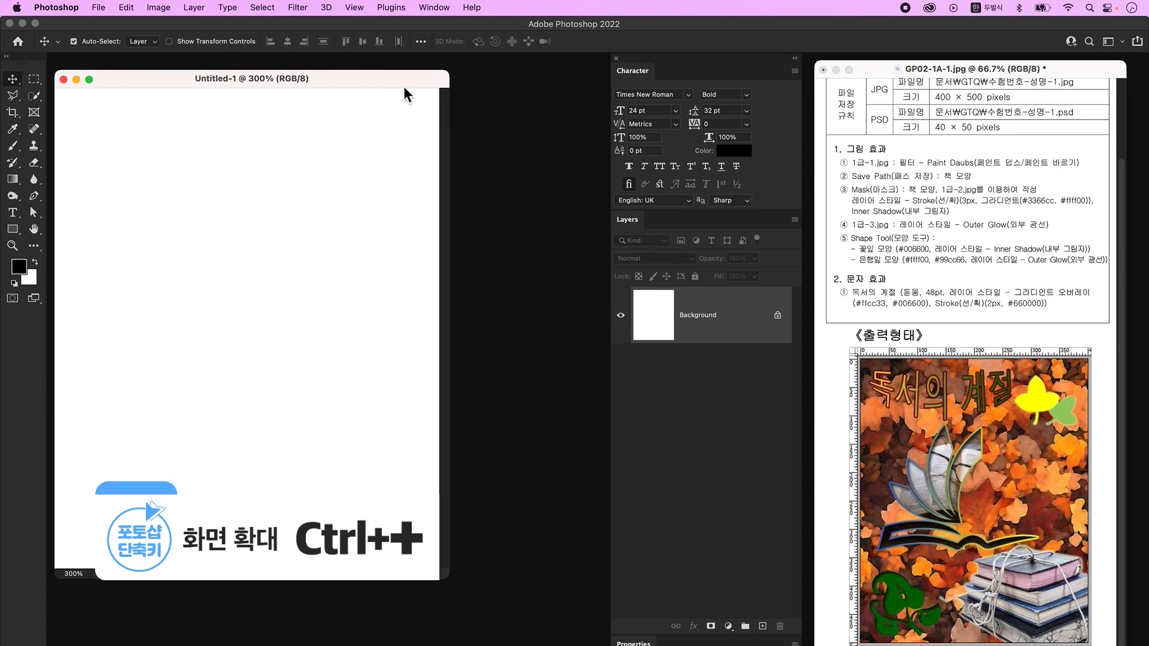
left_click_drag(391, 82, 396, 75)
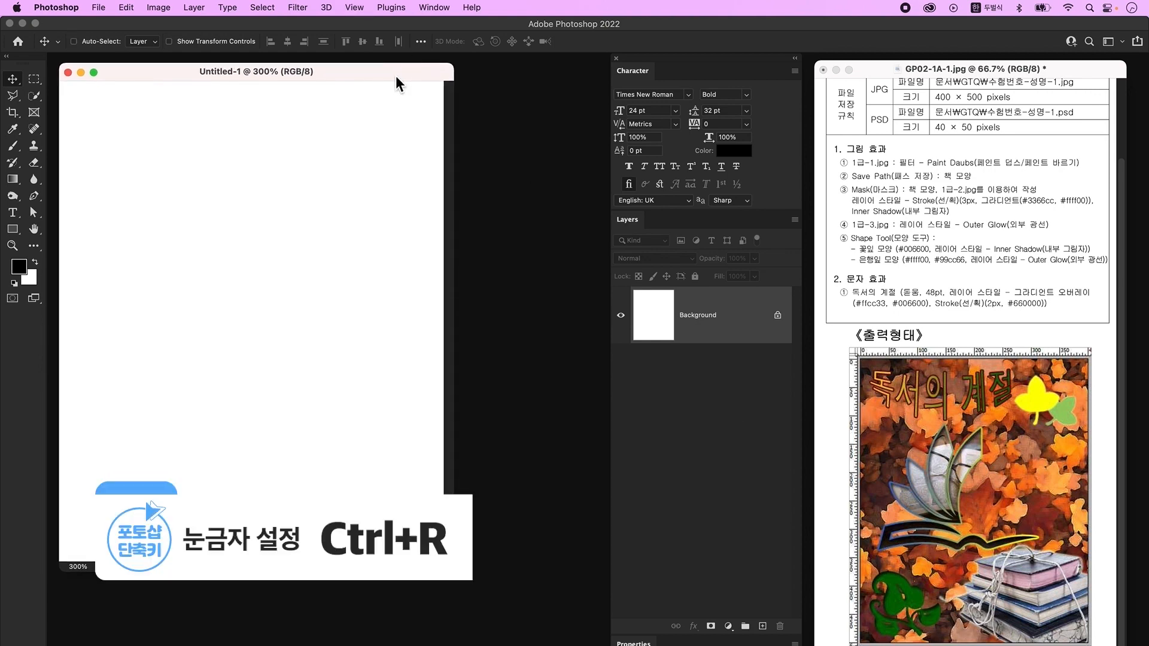
key("ctrl+r")
left_click_drag(468, 586, 504, 596)
- Save As to the Desktop, naming the file with the exam number and examinee name
left_click(99, 7)
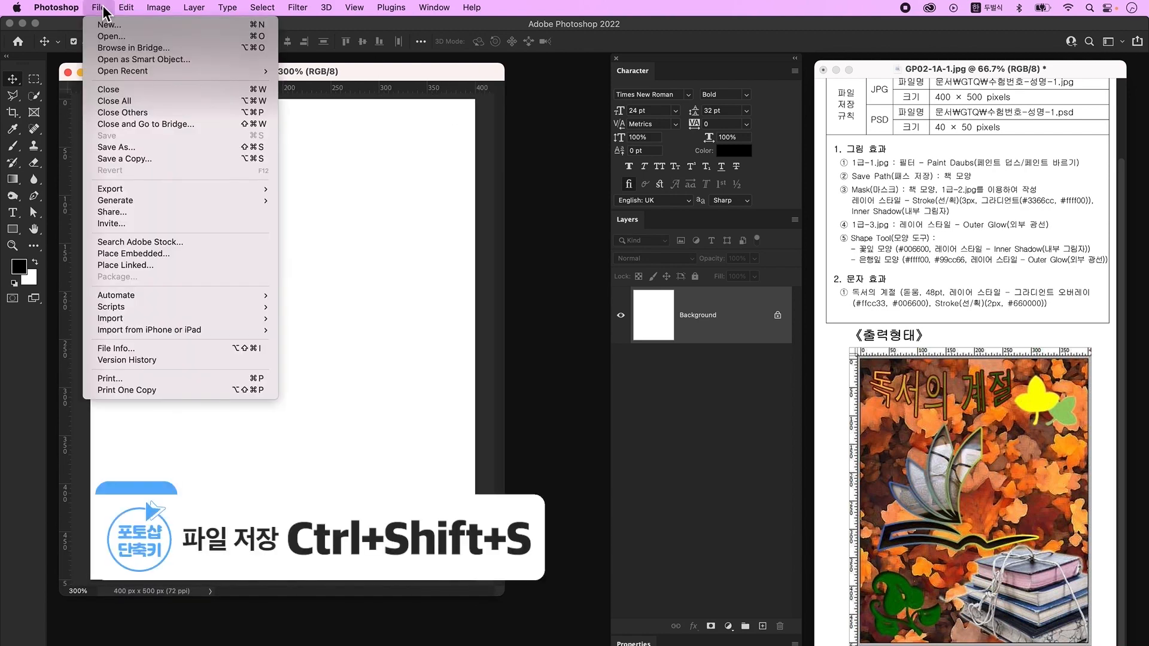
left_click(116, 147)
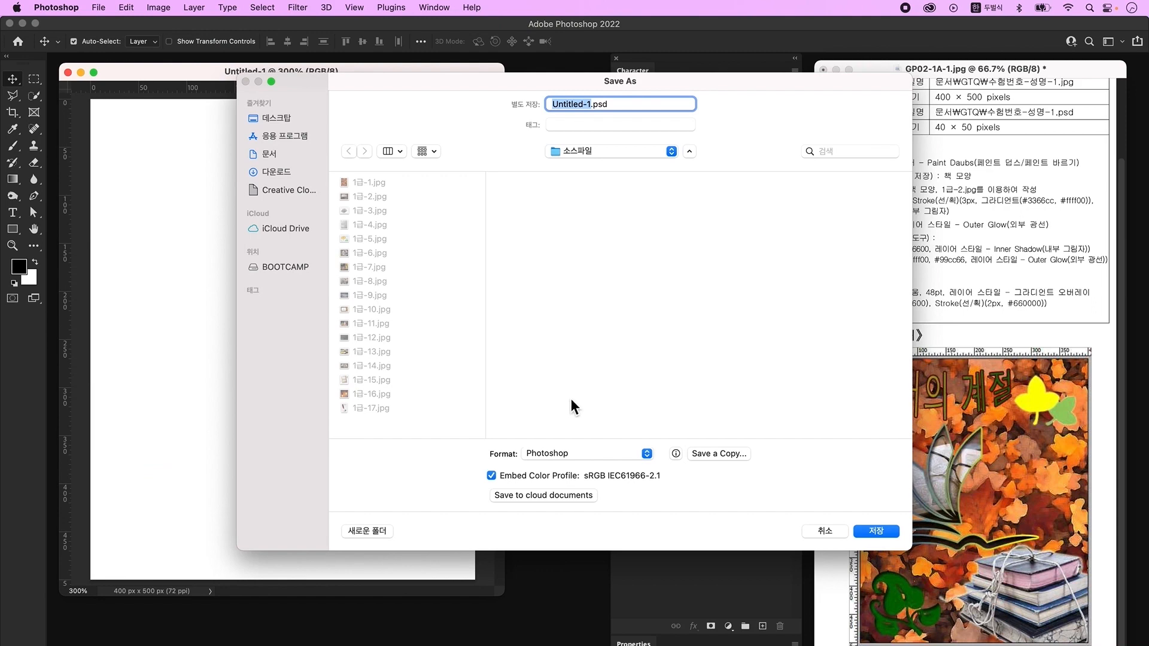
left_click(263, 118)
type("12345-1")
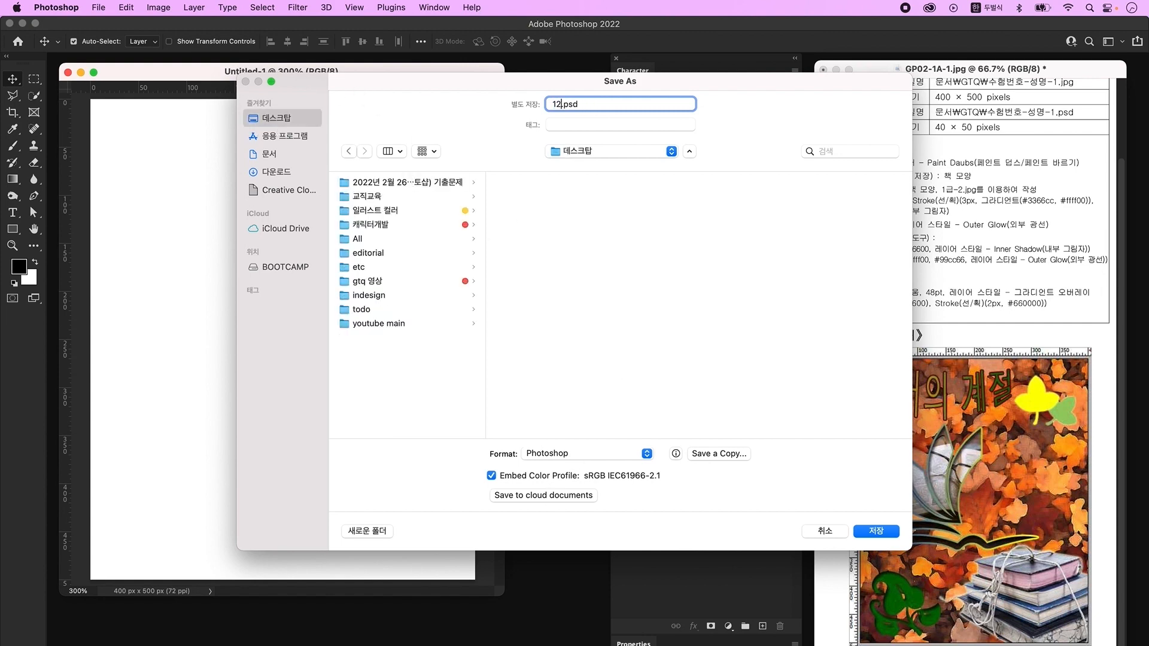
type("홍길동-")
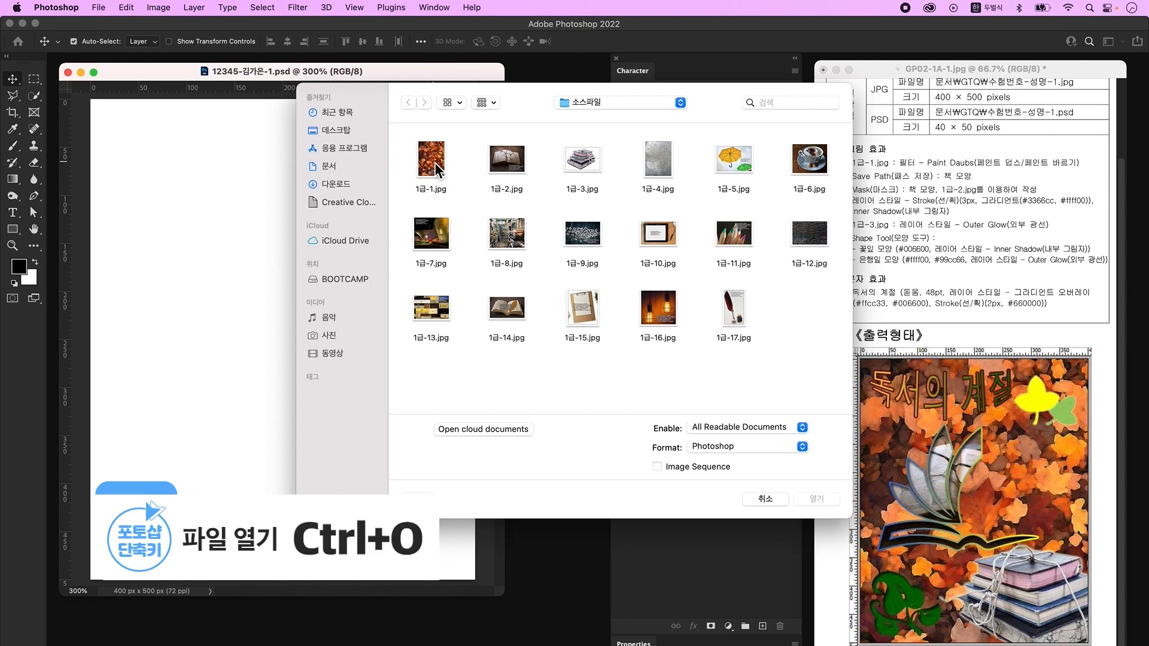
- Open 1급-1.jpg, drag it into the poster as Layer 1, and close the original
left_click(435, 161)
left_click(817, 499)
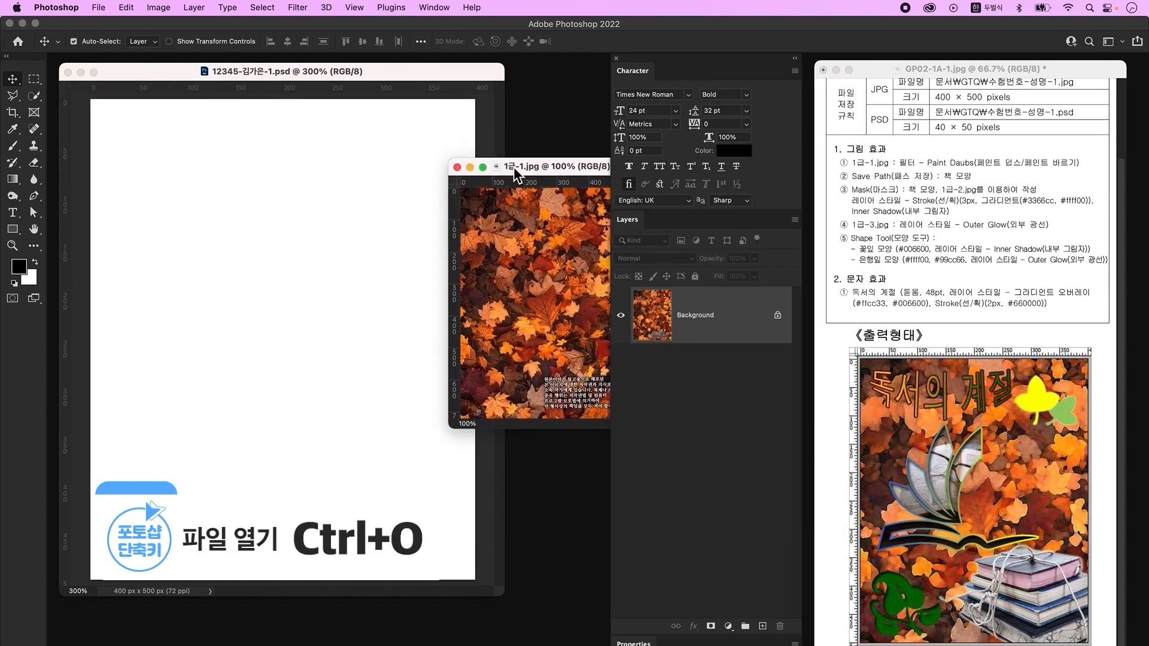
left_click_drag(304, 305, 304, 305)
left_click(532, 268)
left_click(457, 167)
- Try resizing the leaf layer, then cancel so it keeps covering the full canvas
key("super+t")
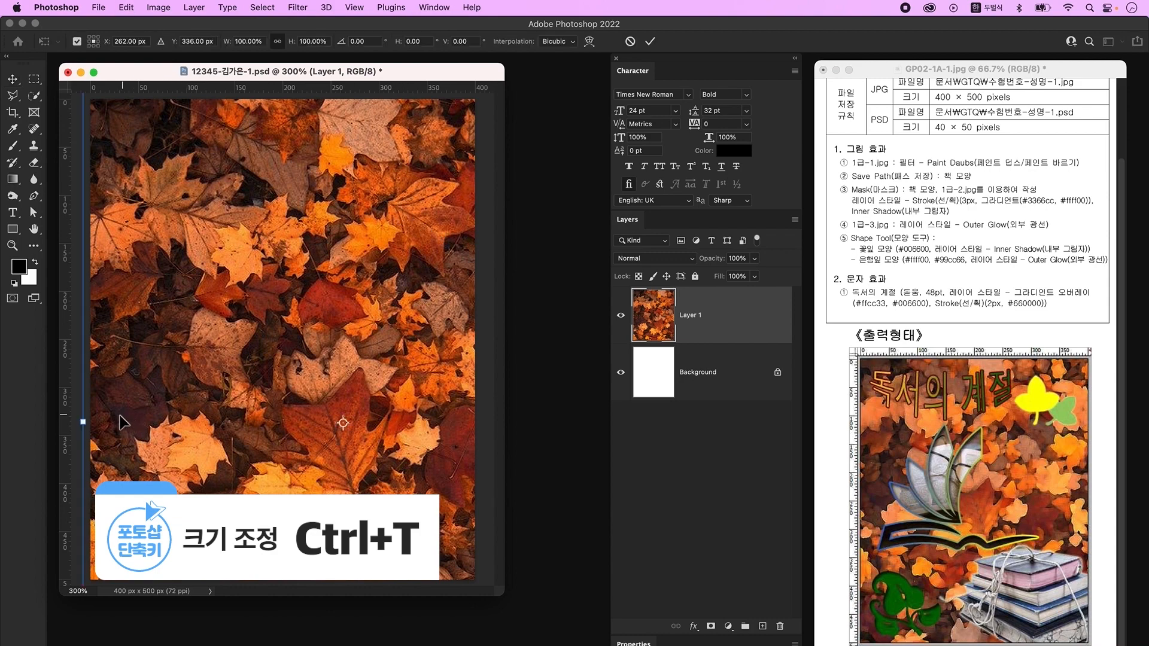
left_click_drag(83, 426, 169, 422)
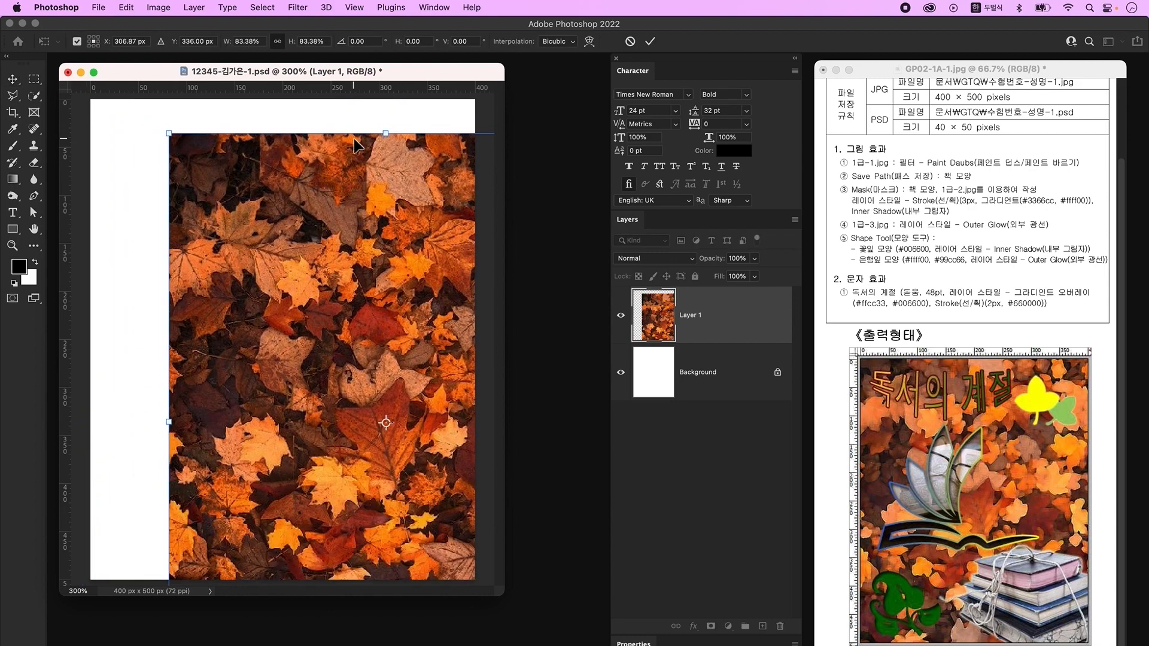
key("Escape")
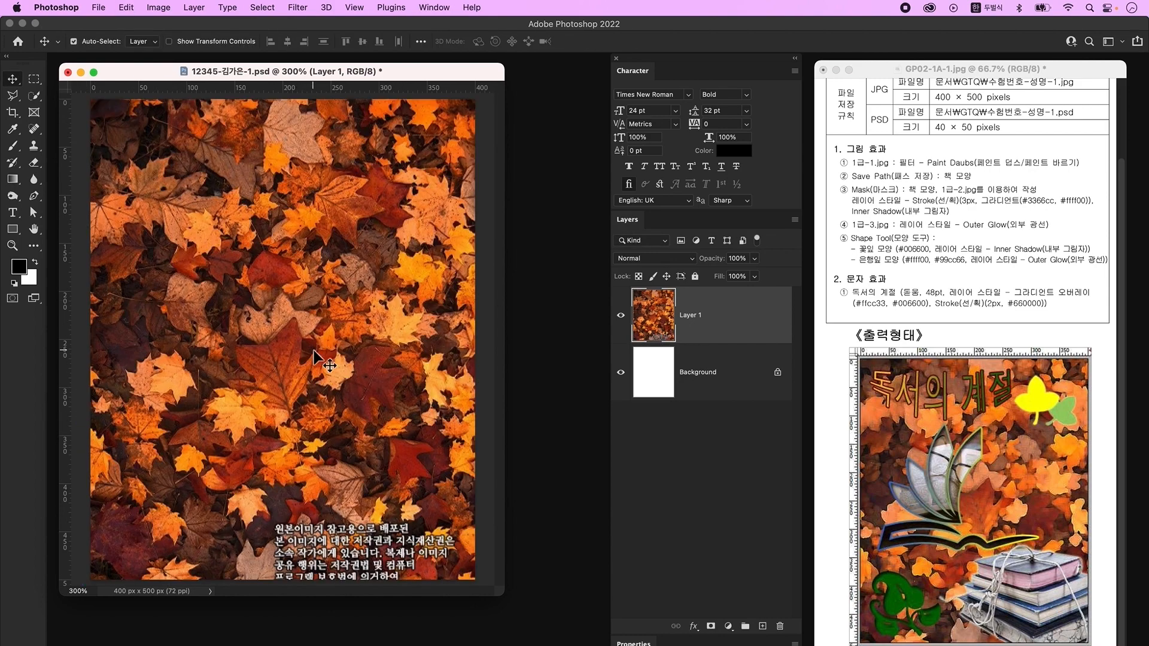
left_click(298, 8)
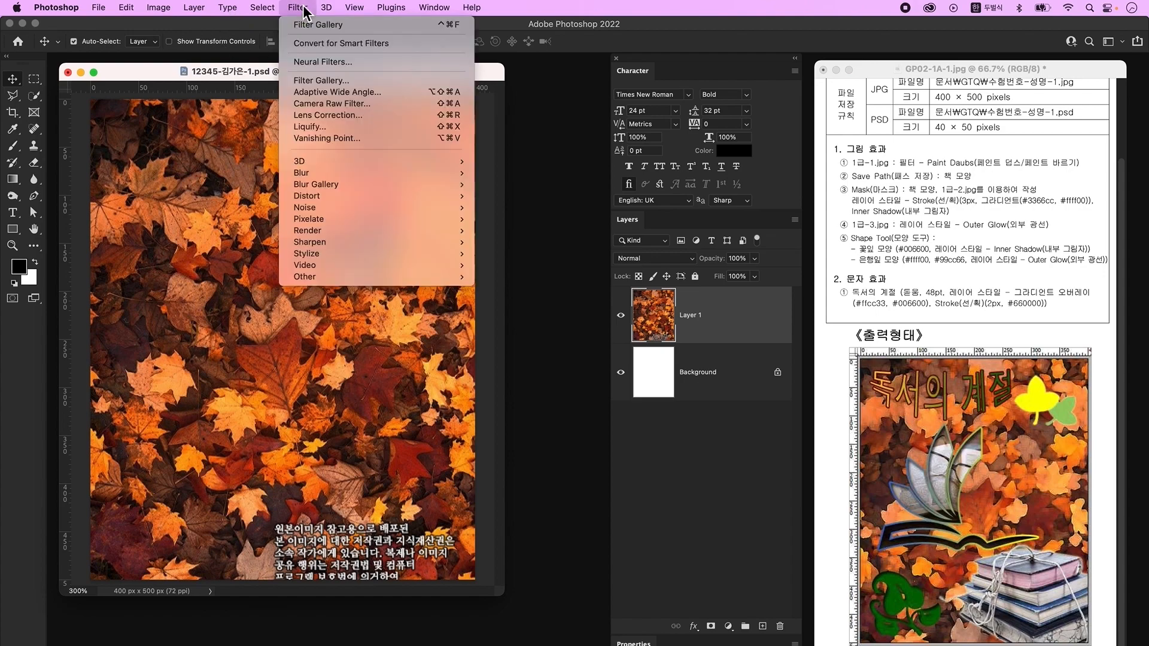
- Apply the Paint Daubs filter from the Filter Gallery to the leaves and show the grid
left_click(333, 84)
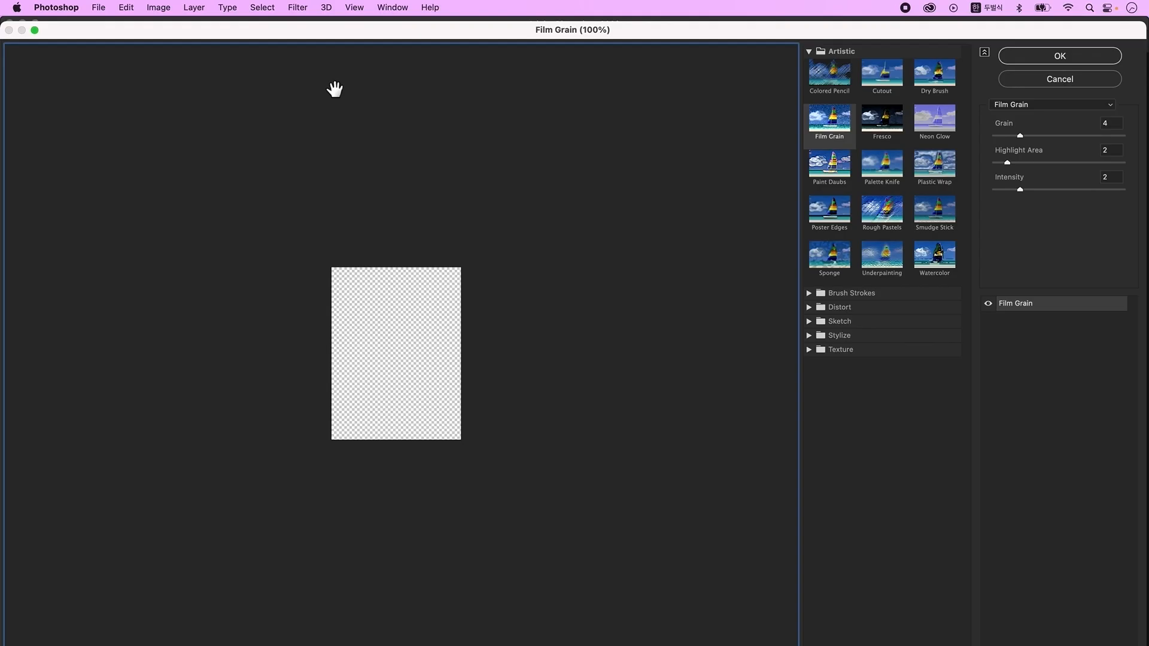
left_click(1065, 104)
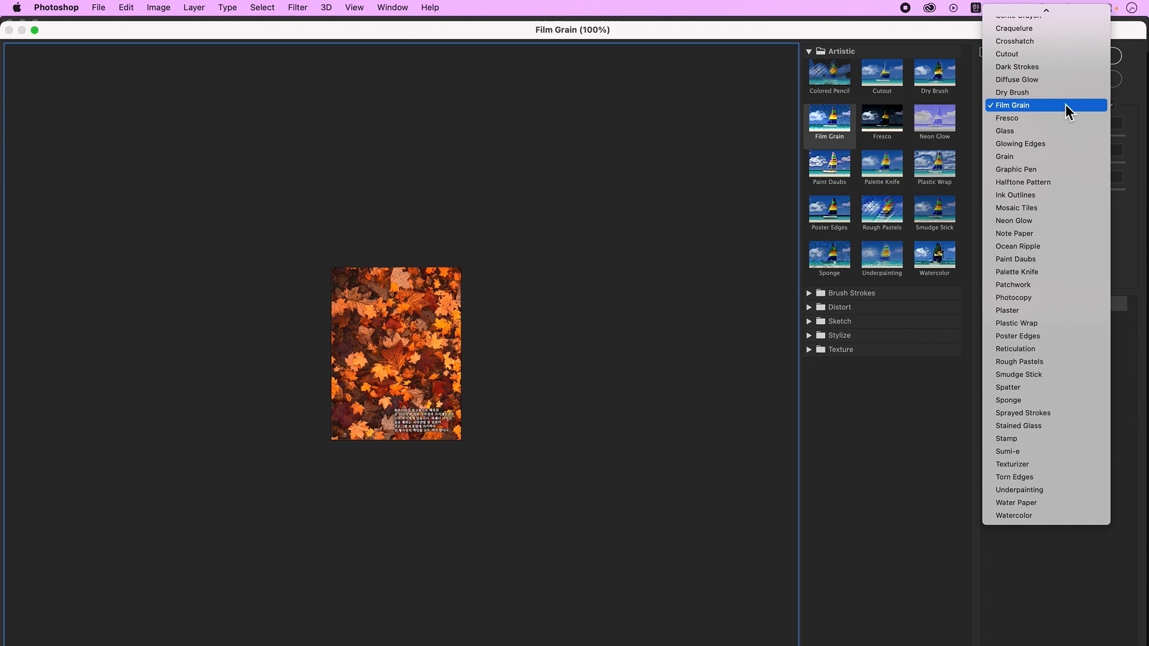
left_click(1064, 259)
left_click(1078, 58)
key("super+apostrophe")
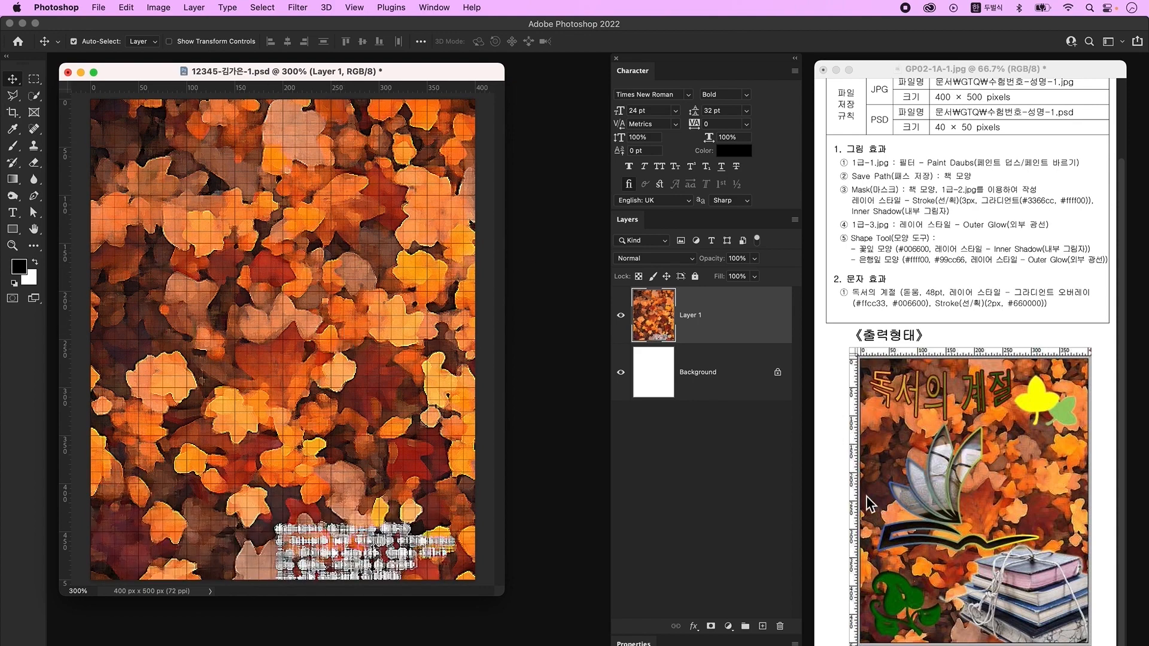
left_click(34, 196)
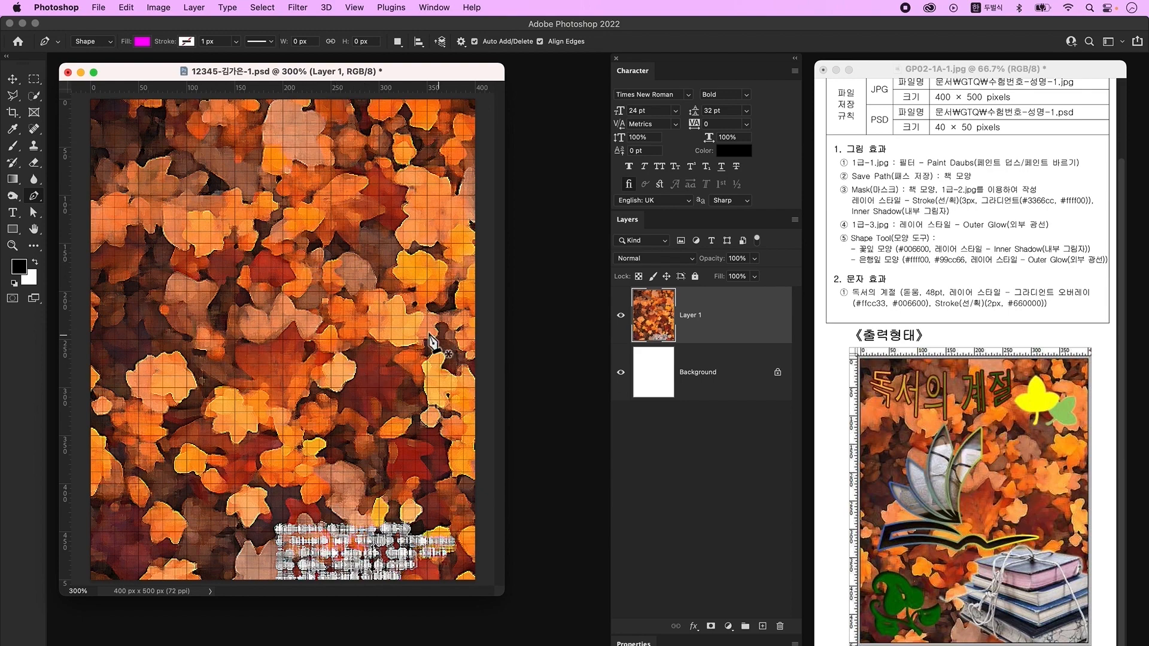
- Draw a magenta crescent petal with the Pen tool and shift it slightly right
left_click(331, 207)
left_click(331, 268)
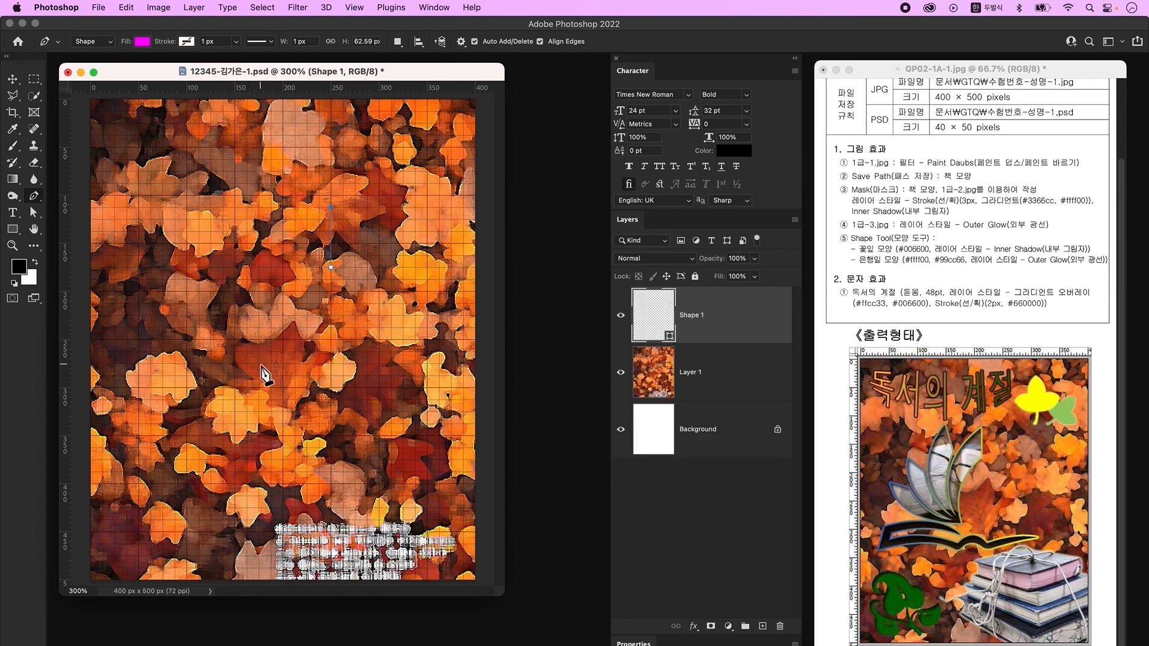
left_click_drag(258, 364, 266, 383)
left_click_drag(393, 252, 393, 252)
left_click(16, 79)
left_click_drag(308, 261, 320, 261)
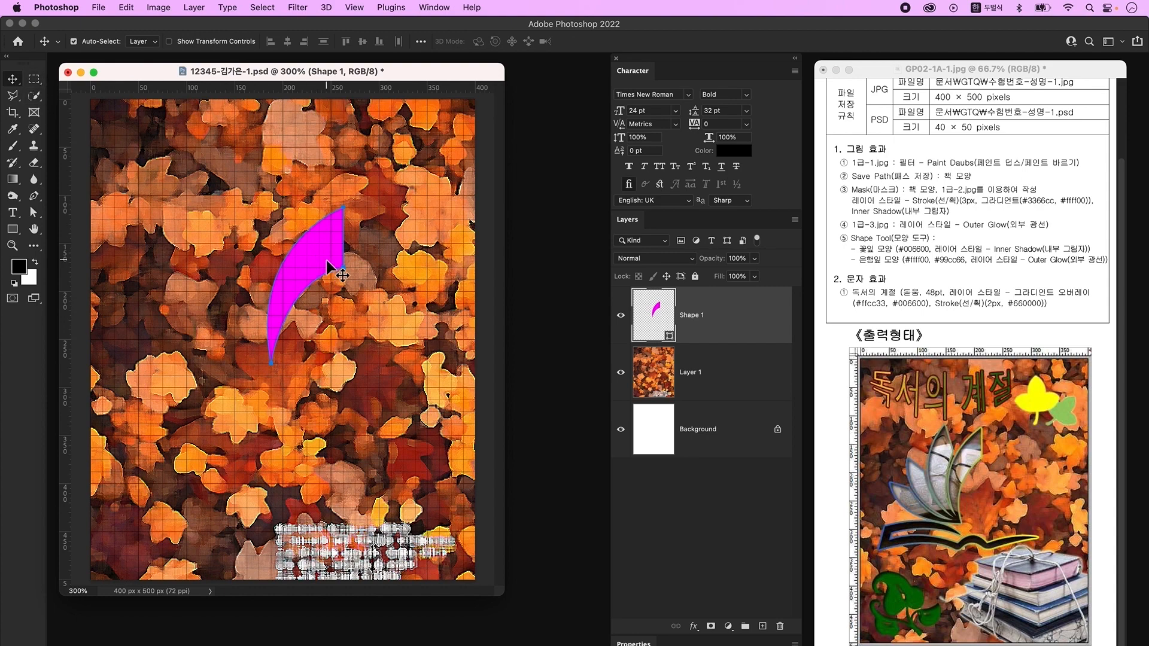
- Duplicate the petal to the left and rotate the copy about -28° beside the original
left_click_drag(328, 264, 270, 271)
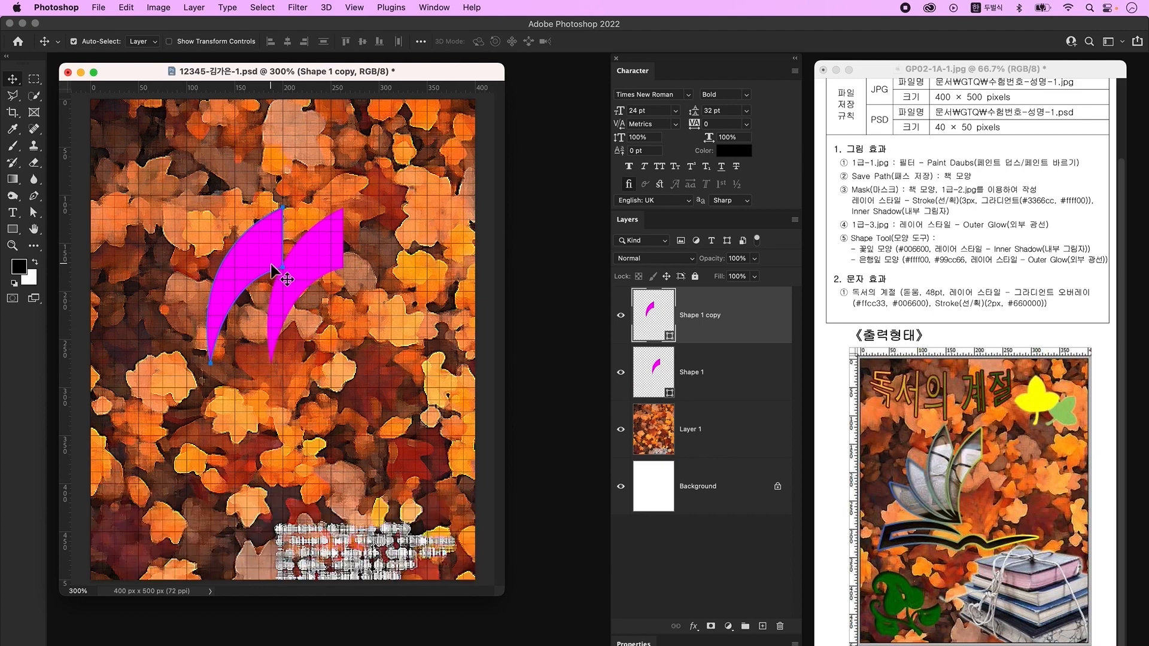
key("super+t")
left_click_drag(320, 389, 374, 341)
mouse_move(233, 312)
left_mouse_down()
mouse_move(257, 296)
mouse_move(247, 305)
left_mouse_up()
key("Return")
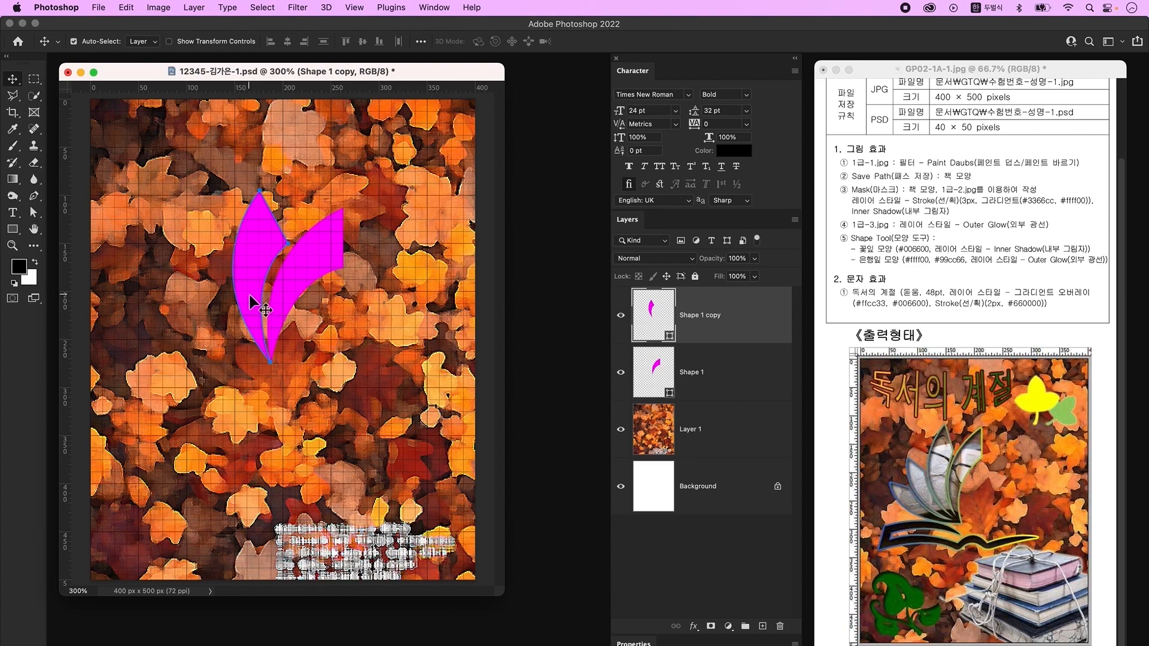
- Add a third petal further left, rotated and scaled to 75% into the fan
left_click_drag(250, 302, 200, 320)
key("super+t")
left_click_drag(325, 353, 335, 299)
left_click_drag(192, 206, 203, 249)
left_click_drag(285, 379, 293, 372)
left_click_drag(214, 332, 193, 315)
key("Return")
- Place a fourth petal down-left, rotated about -26°, completing the four-petal fan
key("super+t")
left_click_drag(292, 390, 305, 370)
left_click_drag(208, 328, 199, 338)
left_click_drag(266, 377, 271, 364)
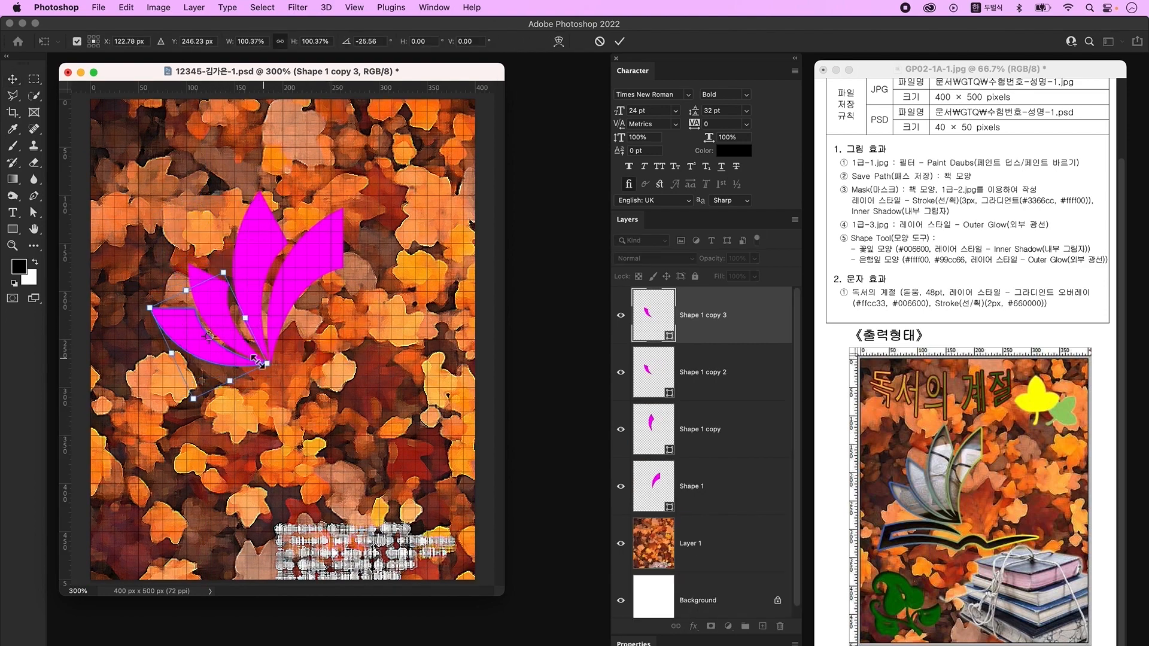
key("Return")
left_click(269, 356)
left_click(265, 361)
left_click(287, 369)
left_click(229, 329)
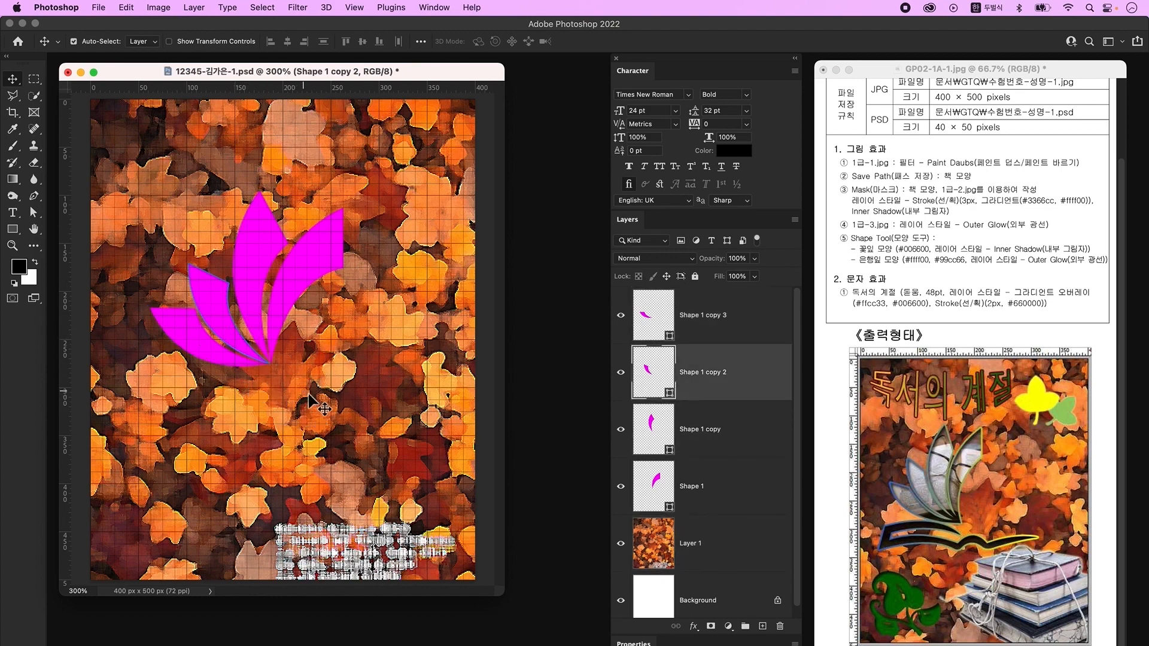
left_click(36, 214)
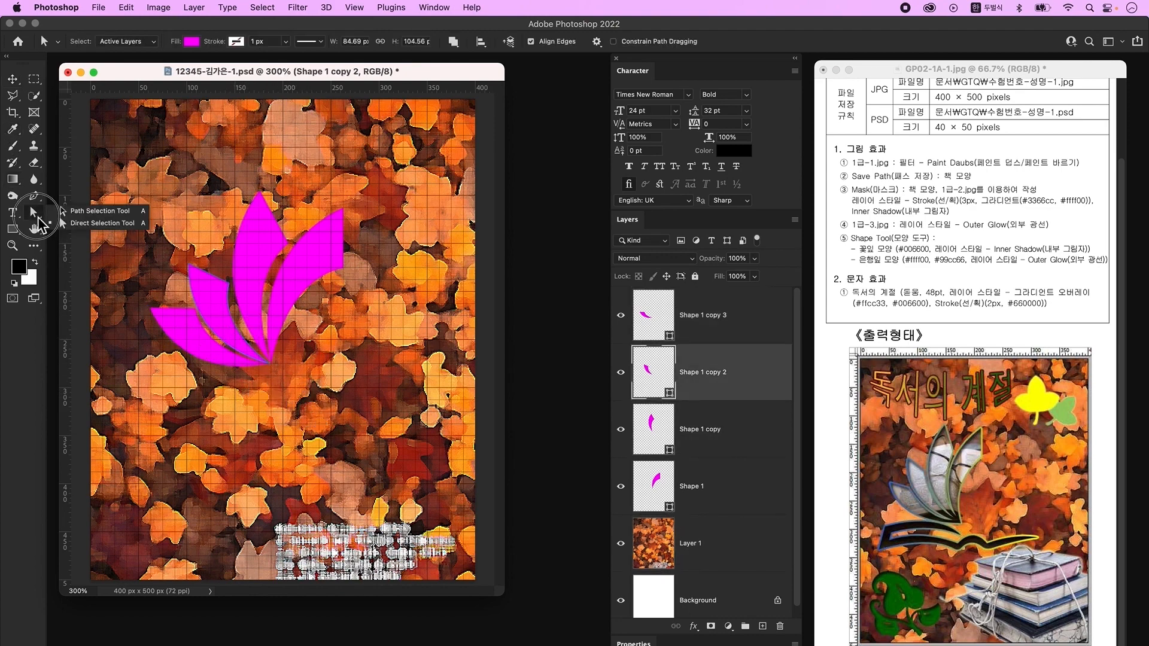
- Select each petal's path and anchor points in turn to check the shapes
left_click(38, 218)
left_click(223, 319)
left_click(287, 382)
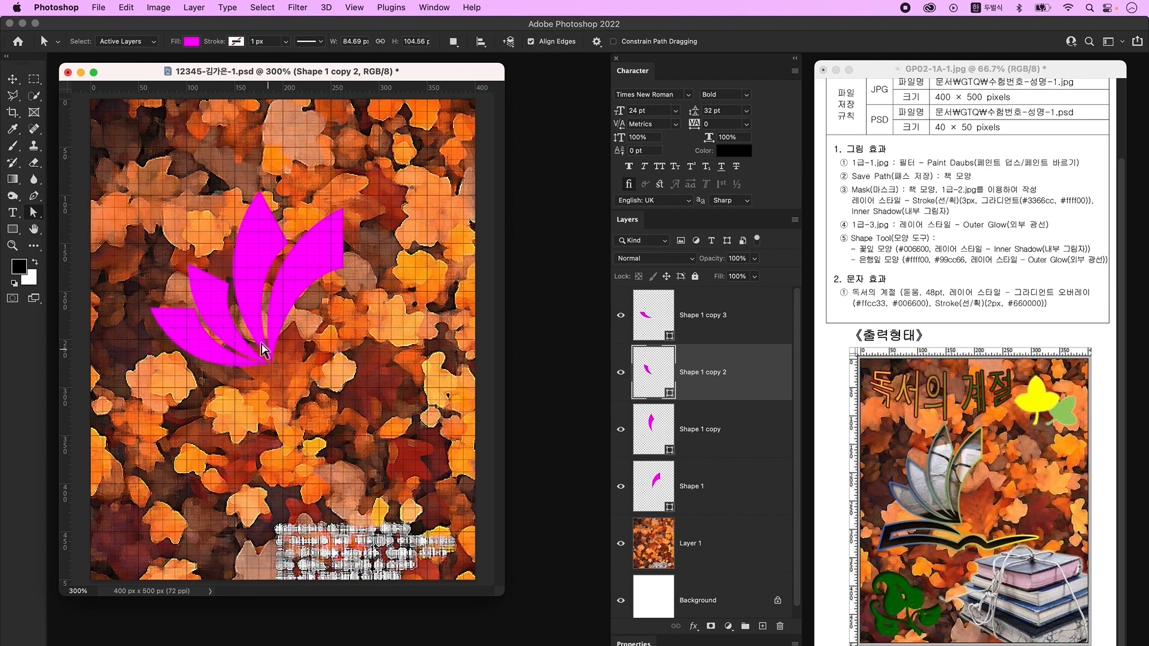
left_click(230, 341)
key("v")
left_click(245, 287)
left_click(300, 280)
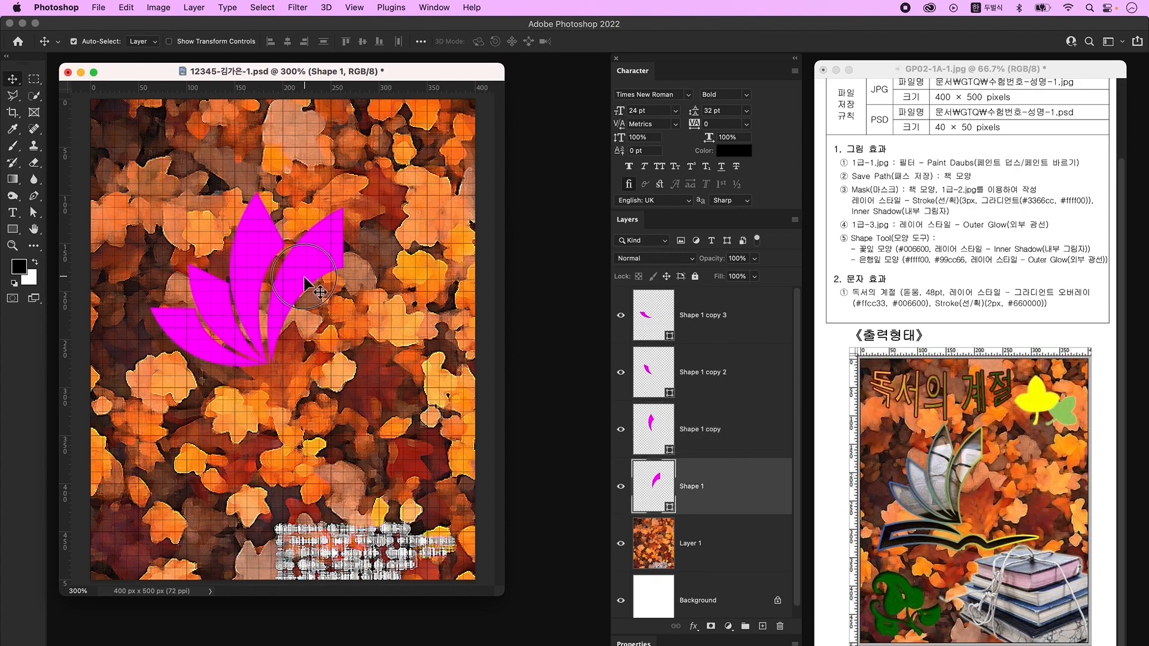
key("a")
left_click(338, 266)
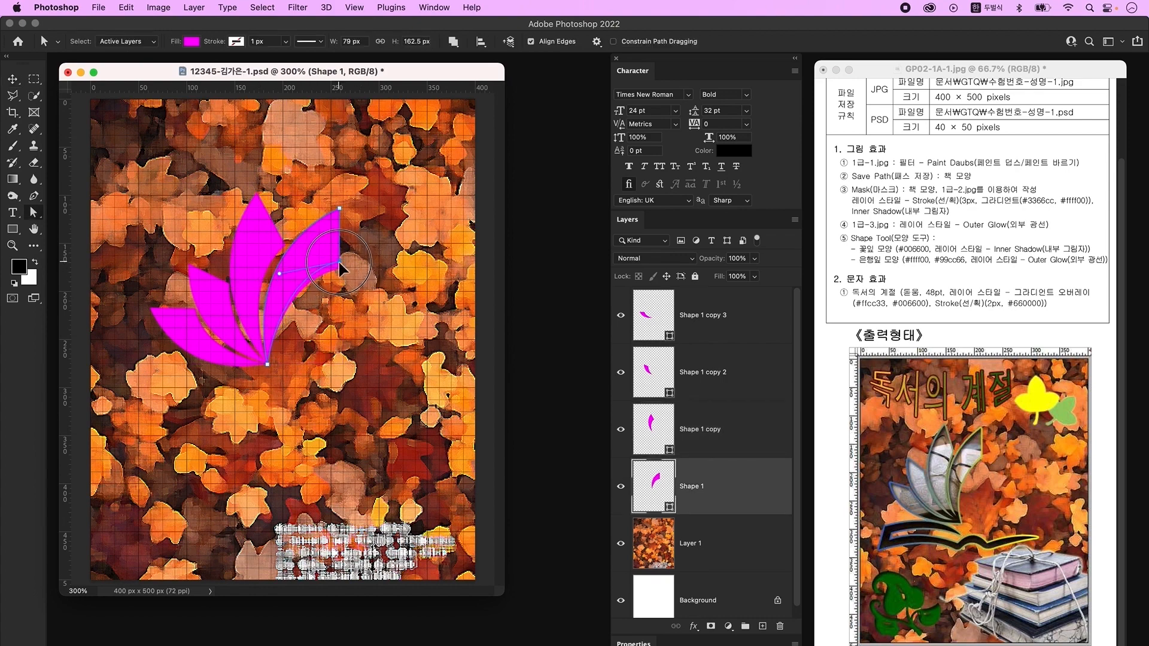
left_click(712, 422)
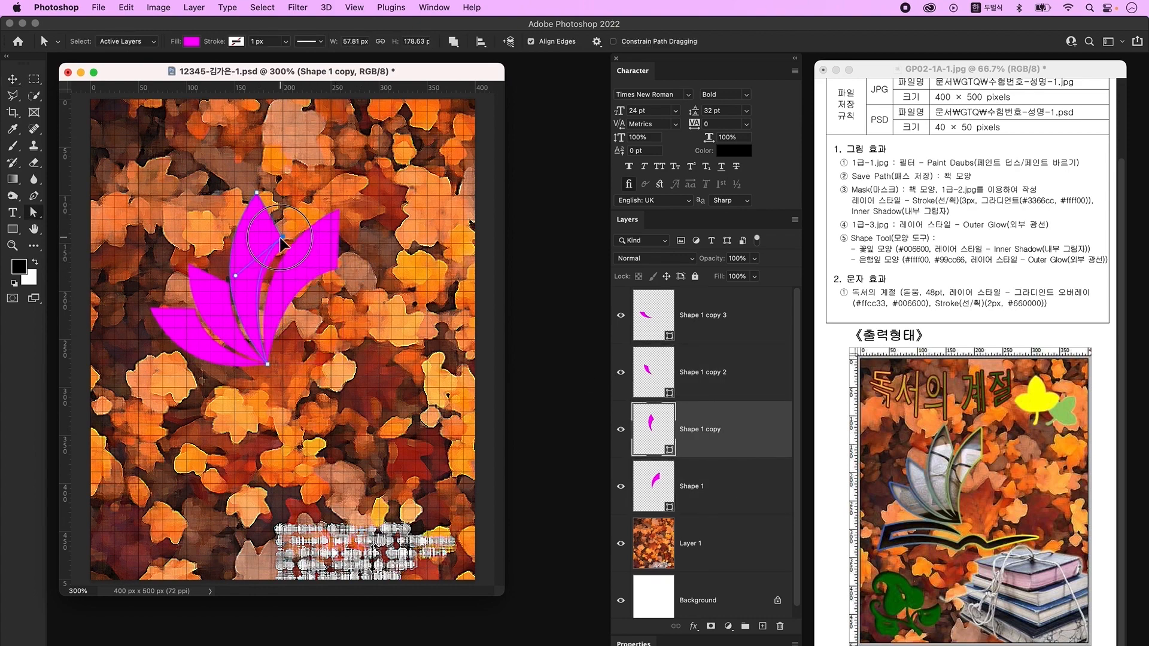
left_click(720, 484)
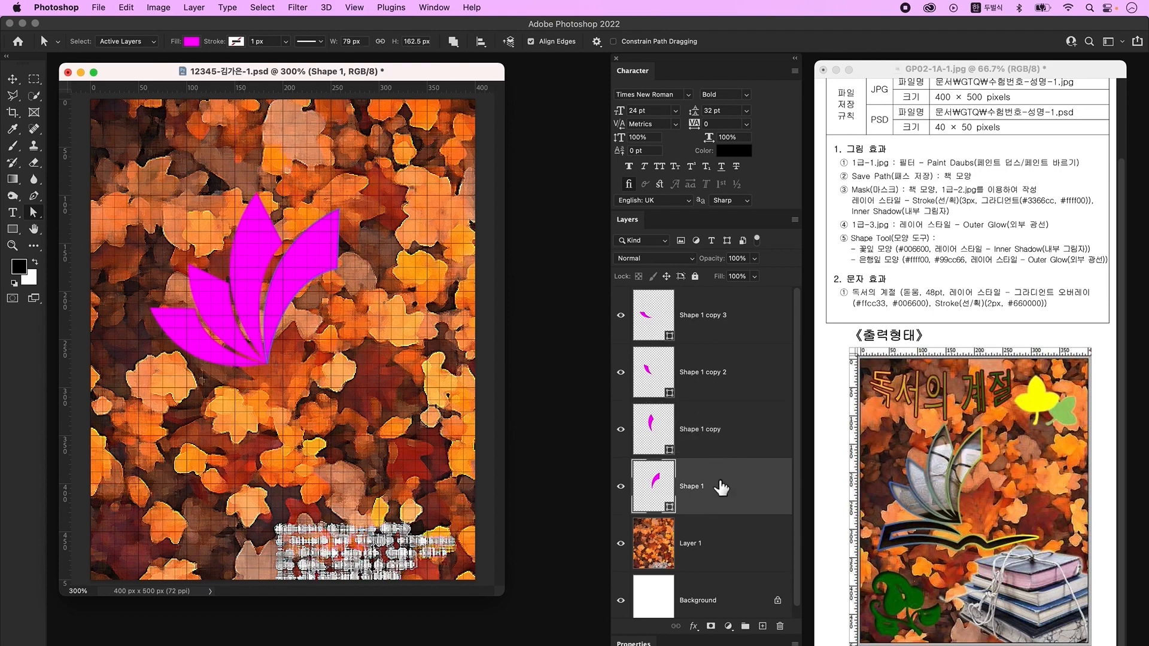
- Nudge the original petal left and shift the third and fourth petals up-left
left_click(13, 76)
key("Left")
key("Left")
left_click(218, 312)
left_click(226, 346, "shift")
left_click_drag(226, 346, 223, 339)
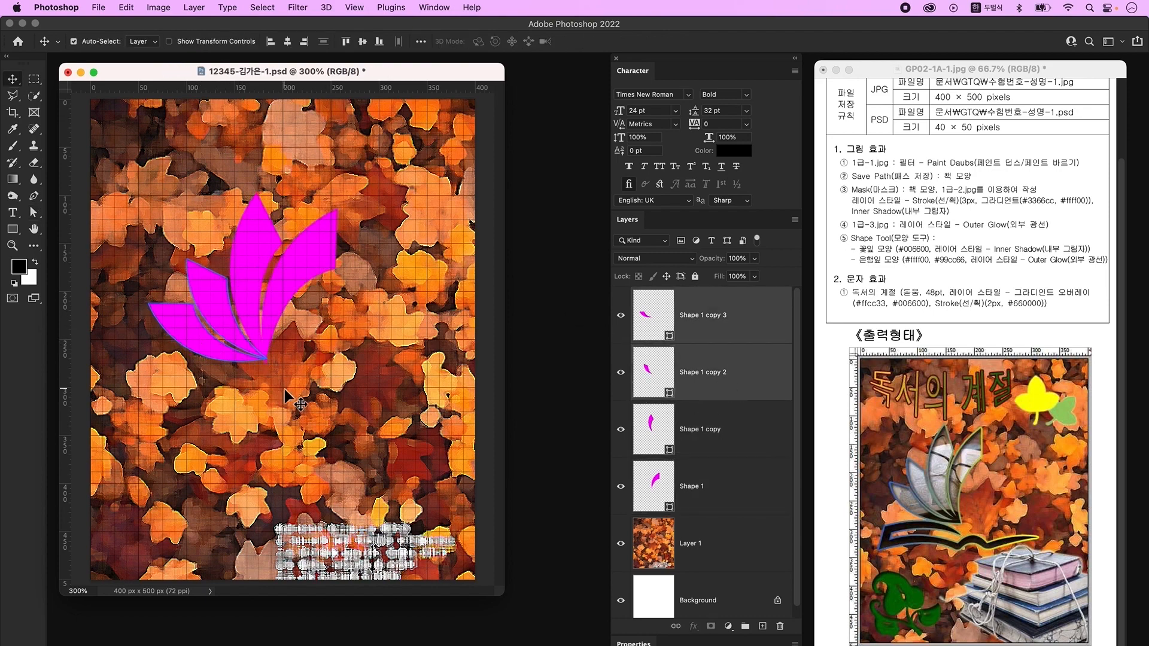
left_click(748, 340)
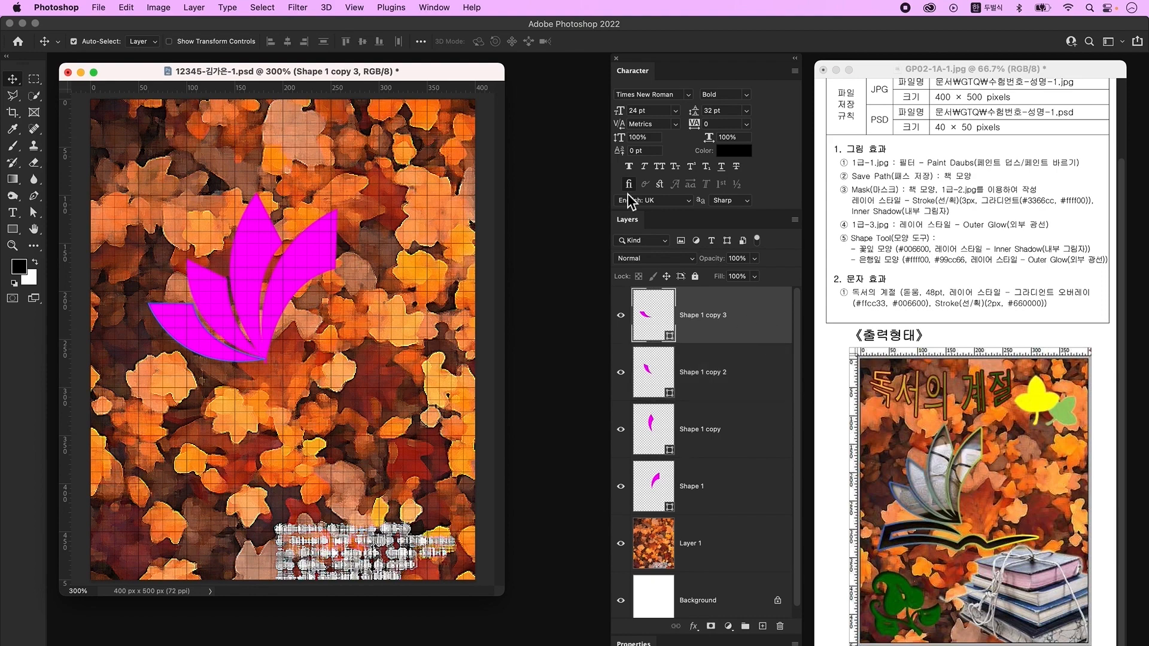
- Merge all four petal layers into one shape and add an empty Layer 2
left_click(740, 500, "shift")
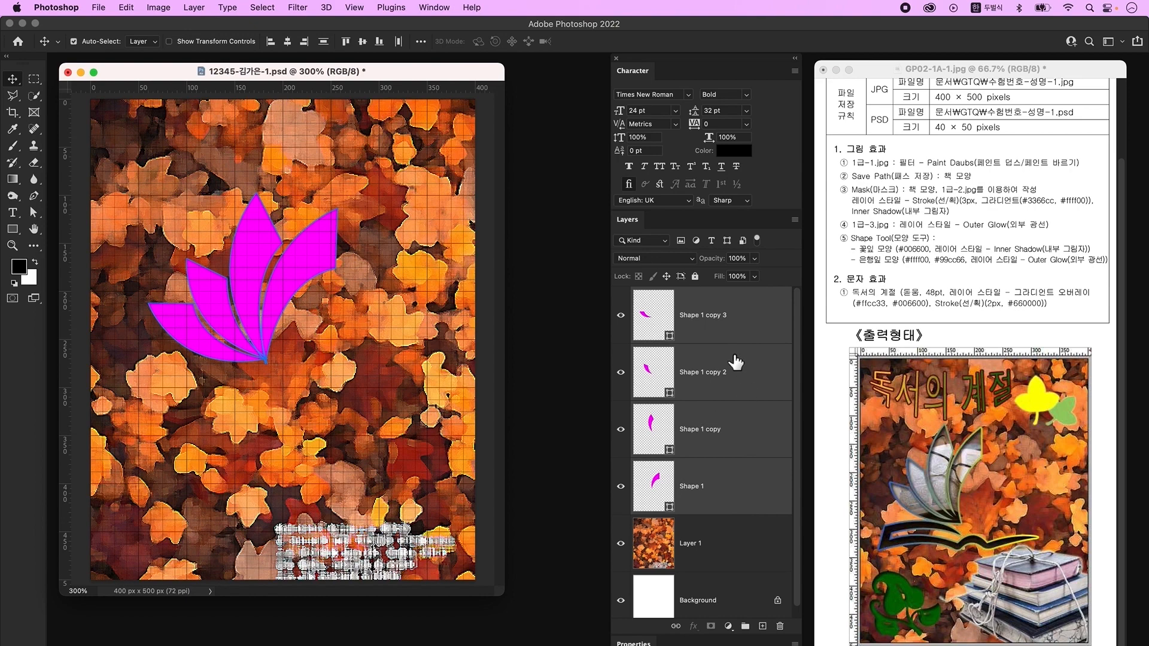
right_click(749, 331)
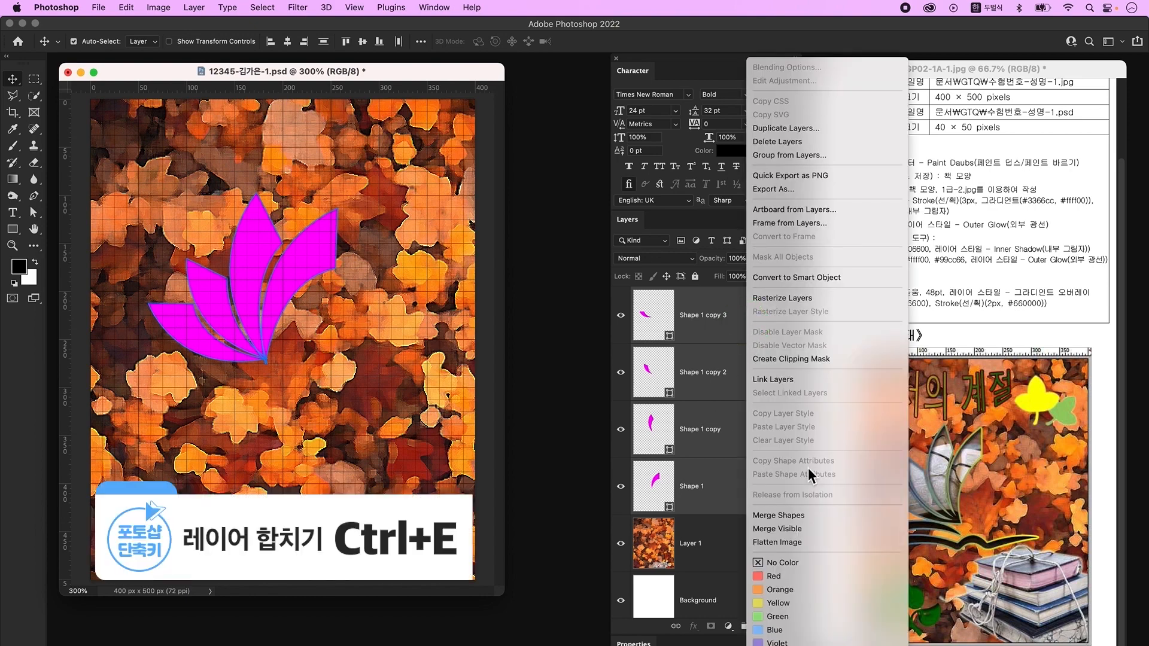
left_click(802, 515)
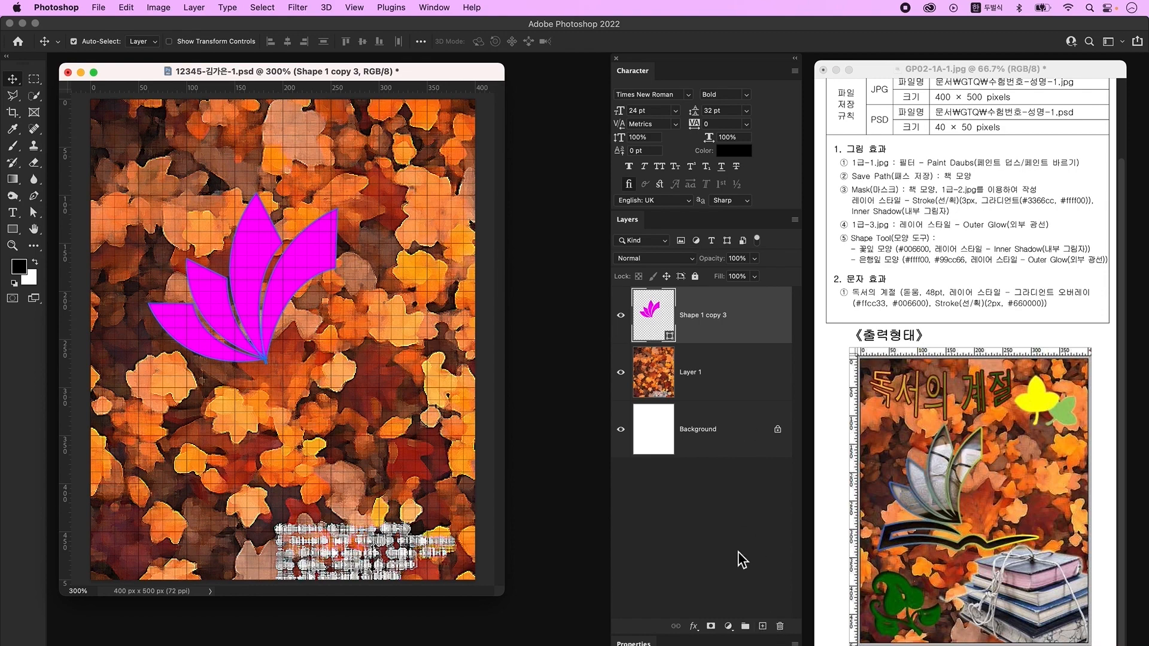
left_click(761, 625)
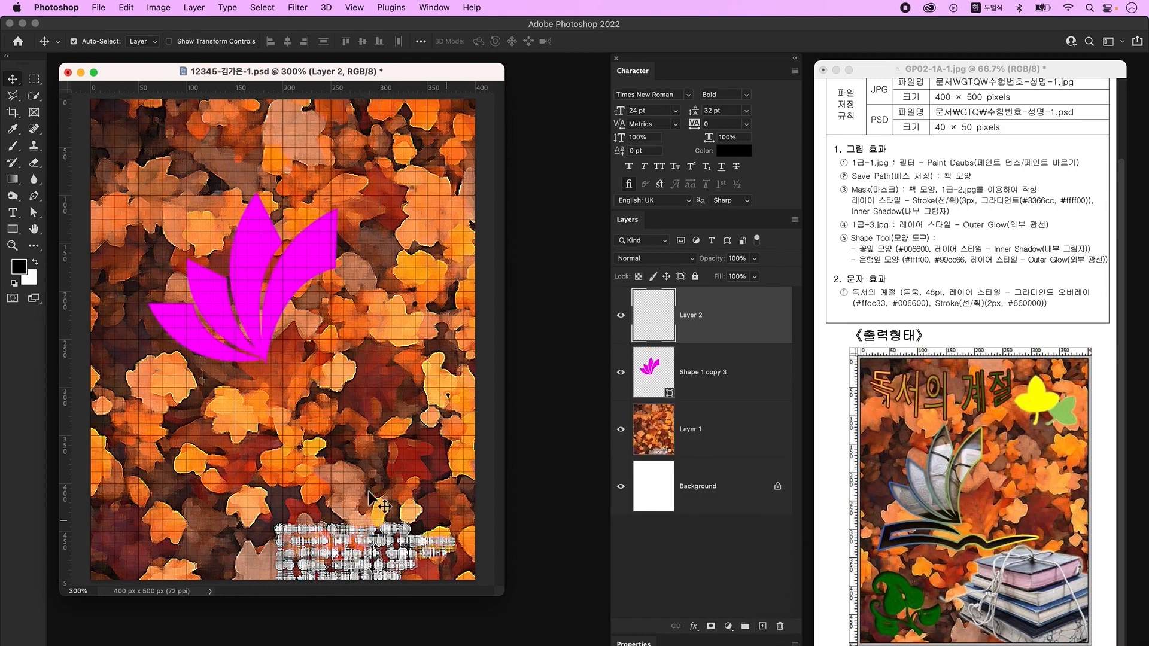
- Start the pink open-book shape, curving its upper edge and lower left edge
key("p")
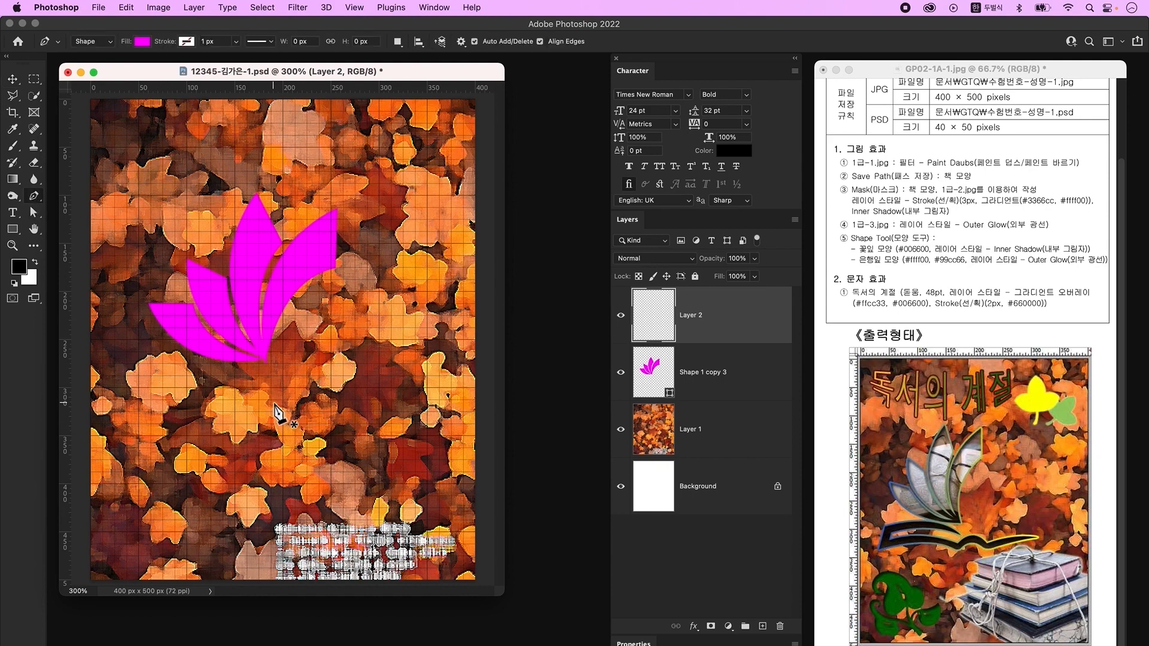
left_click(259, 376)
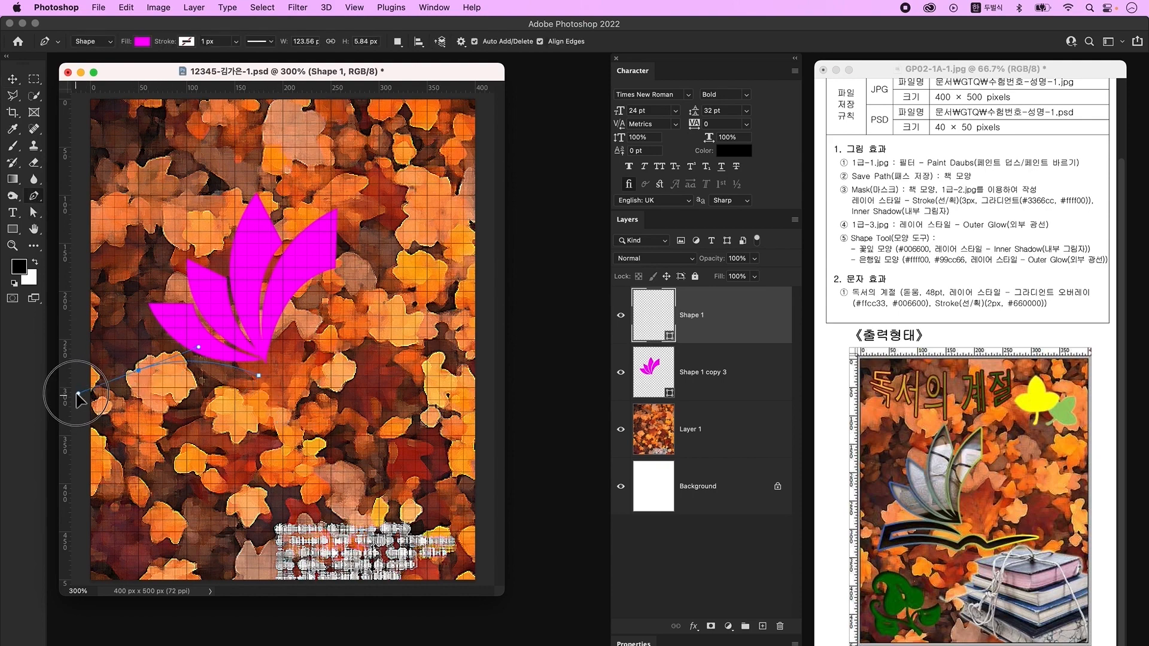
left_click_drag(138, 369, 129, 383)
left_click(126, 399)
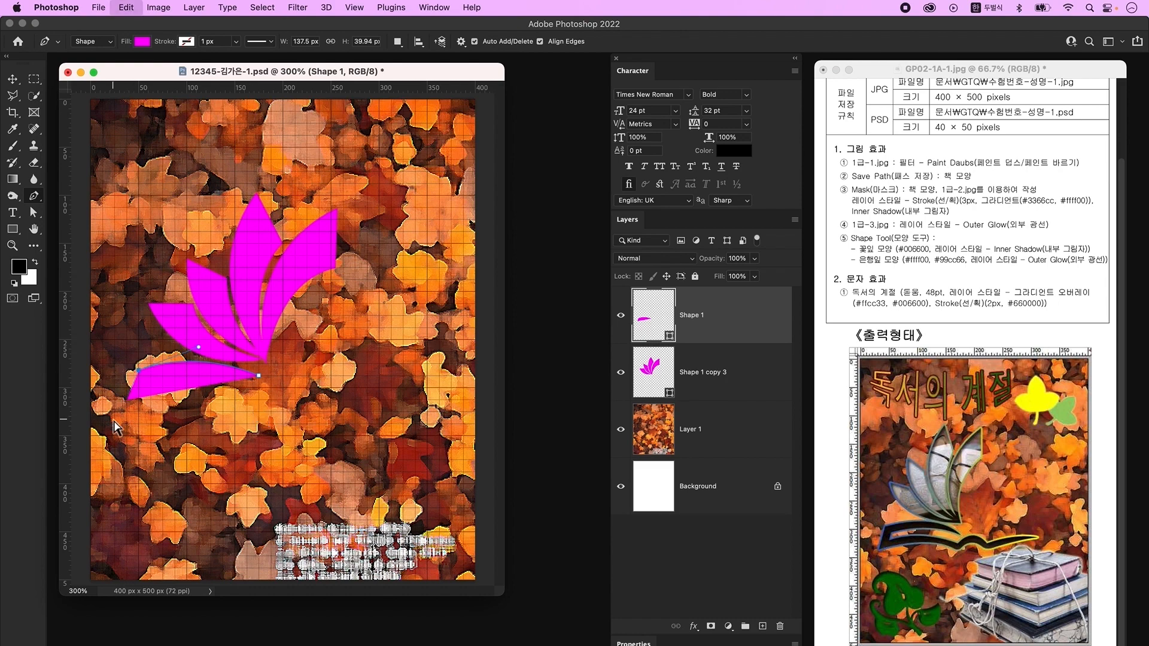
left_click_drag(258, 423, 319, 460)
left_click(259, 424, "alt")
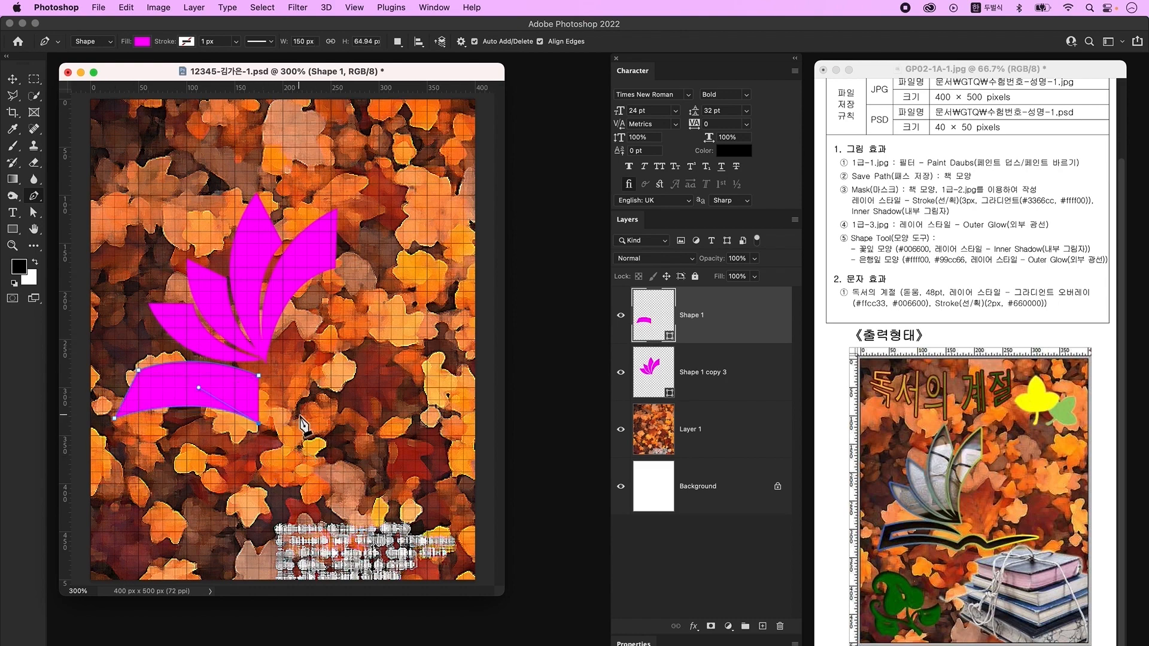
left_click_drag(379, 399, 426, 399)
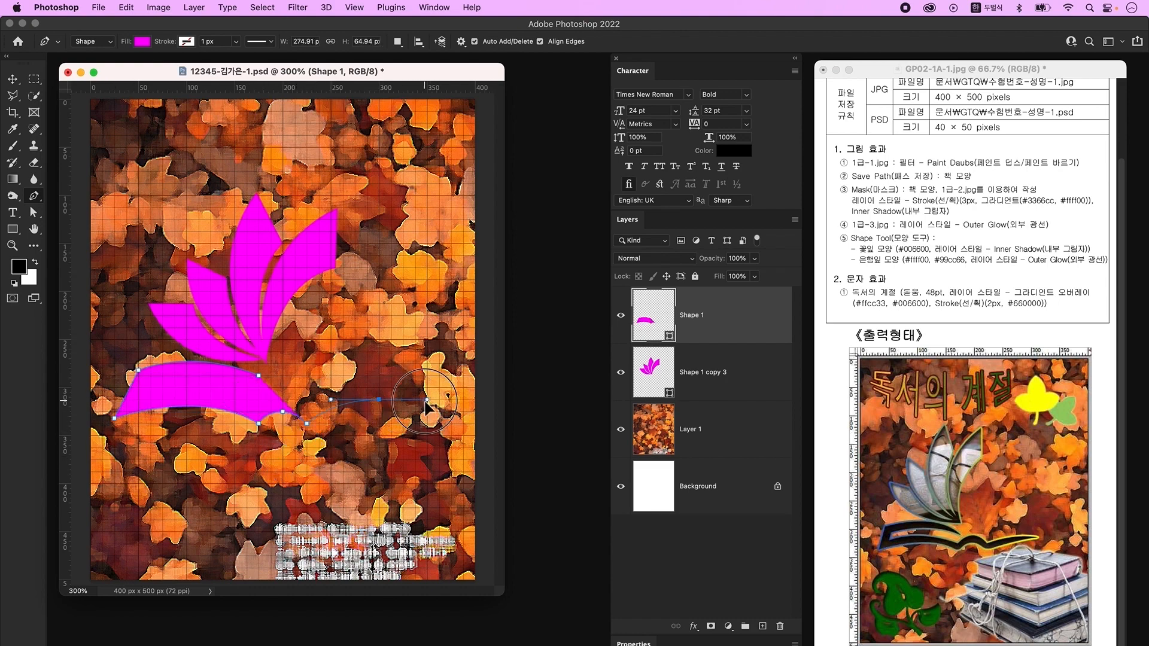
- Finish the book shape with its curved right tail, inner edge points and upper band
left_click(379, 399, "alt")
left_click_drag(306, 411, 264, 399)
left_click(307, 412, "alt")
left_click(258, 411)
left_click(138, 399)
left_click(151, 375)
left_click_drag(258, 376, 331, 388)
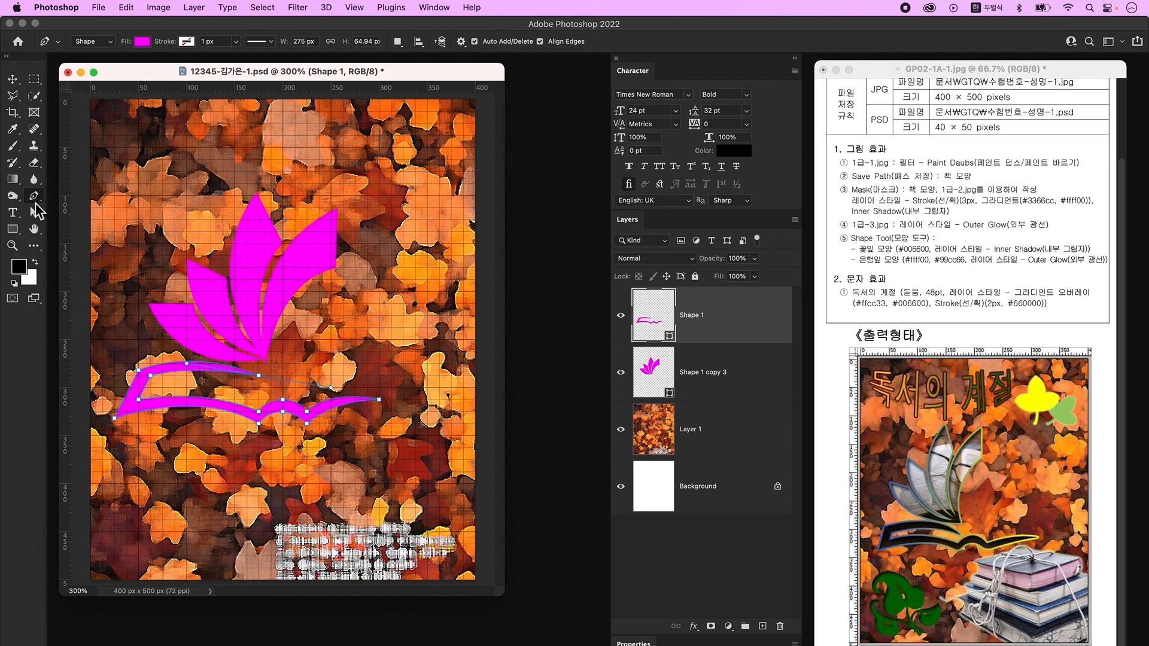
- Refine the book's band anchor points, pulling ends down and inward
left_click(35, 214)
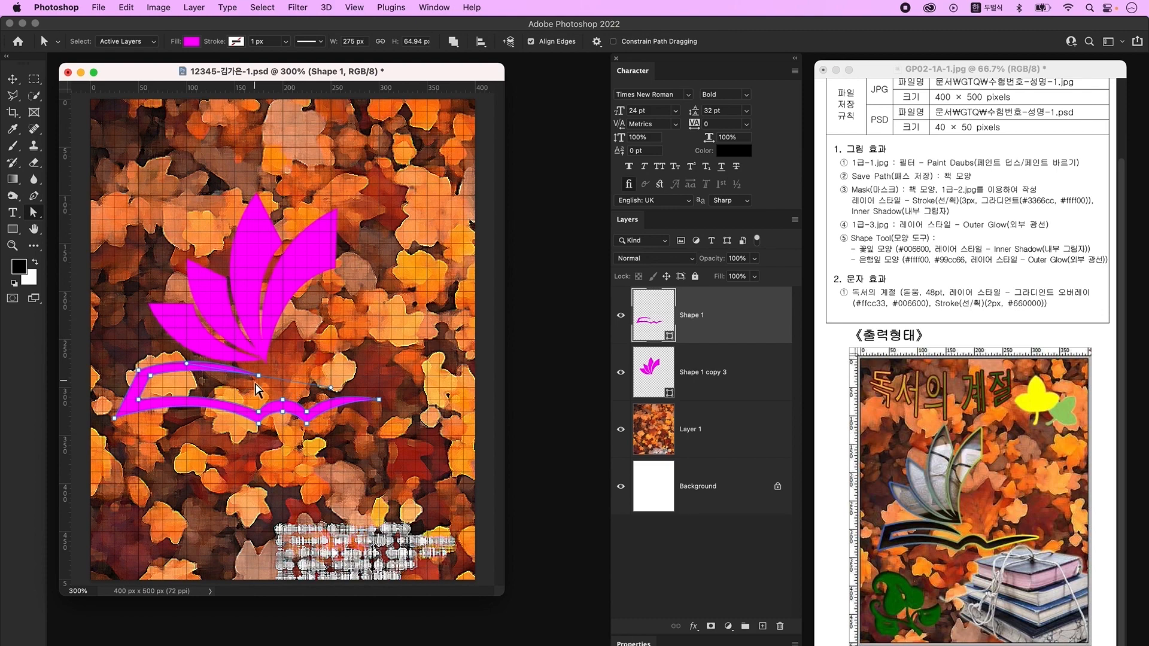
left_click_drag(258, 375, 256, 382)
left_click_drag(150, 375, 150, 382)
left_click_drag(257, 411, 257, 408)
left_click(307, 412)
left_click_drag(115, 418, 123, 412)
- Shift the leaf flower about 36 px left
key("v")
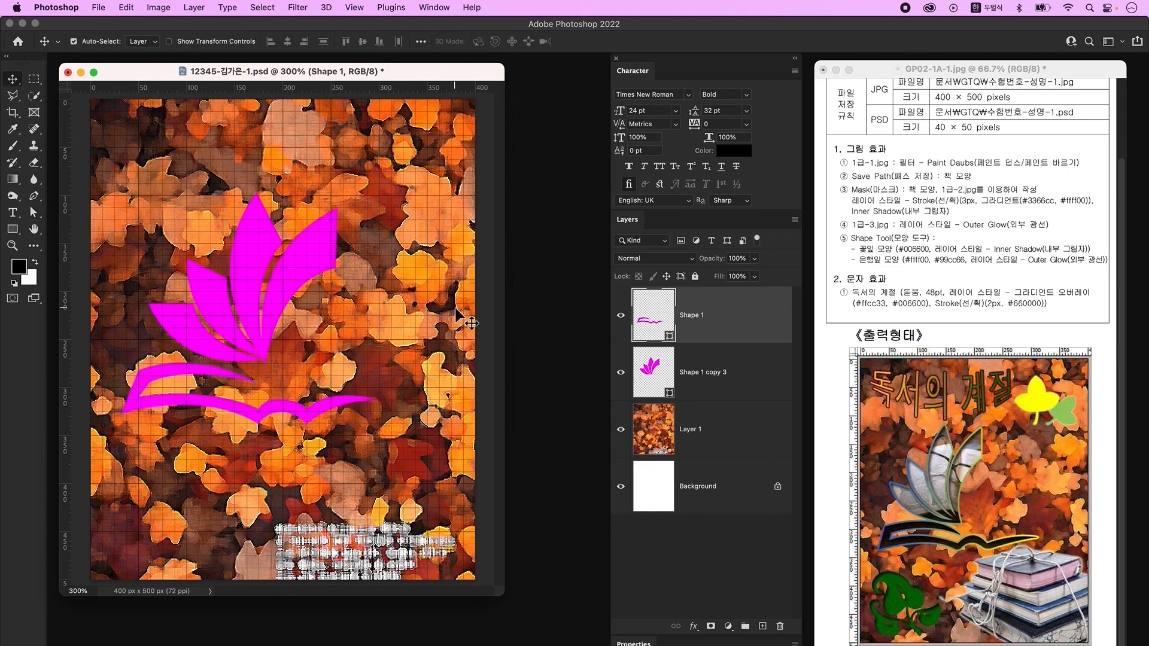
left_click(727, 371)
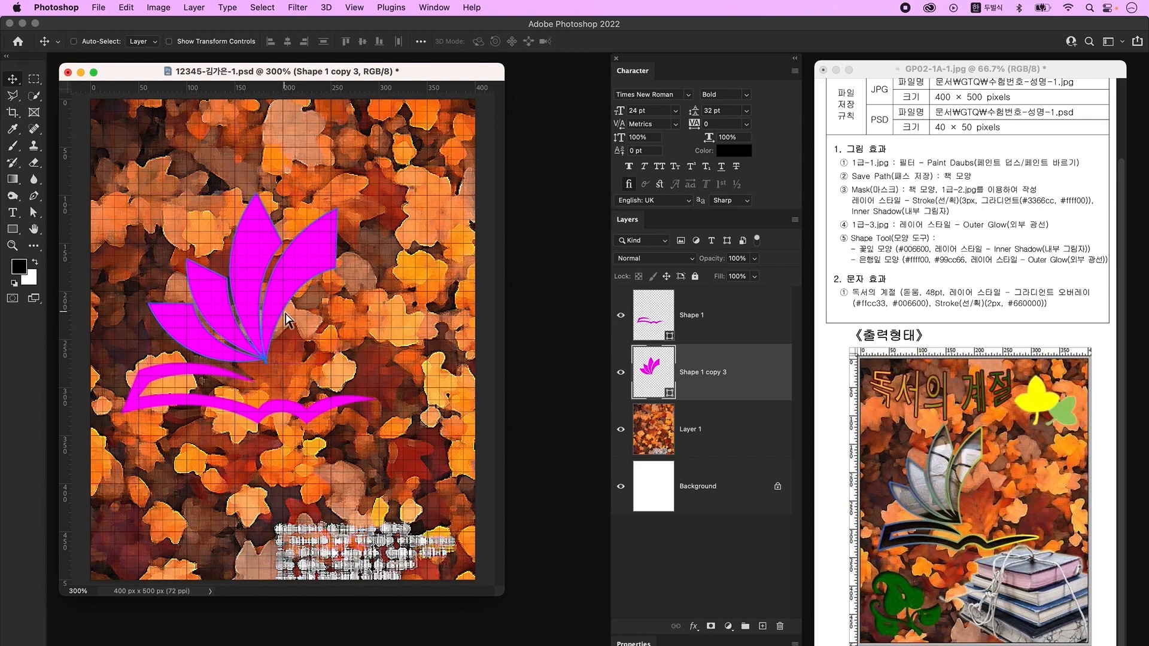
key("super+t")
left_click_drag(340, 286, 295, 288)
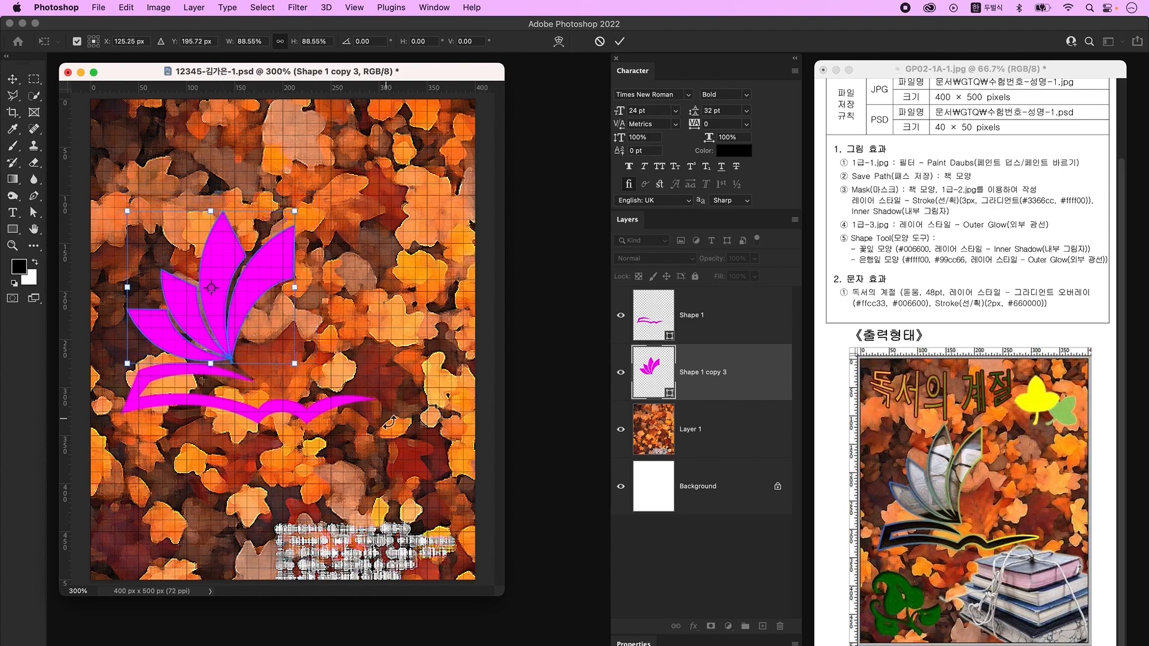
key("Return")
- Enlarge the flower and book together to about 105% and move them up slightly
left_click(733, 340, "shift")
key("super+t")
left_click_drag(378, 424, 391, 433)
left_click_drag(216, 305, 215, 297)
key("Return")
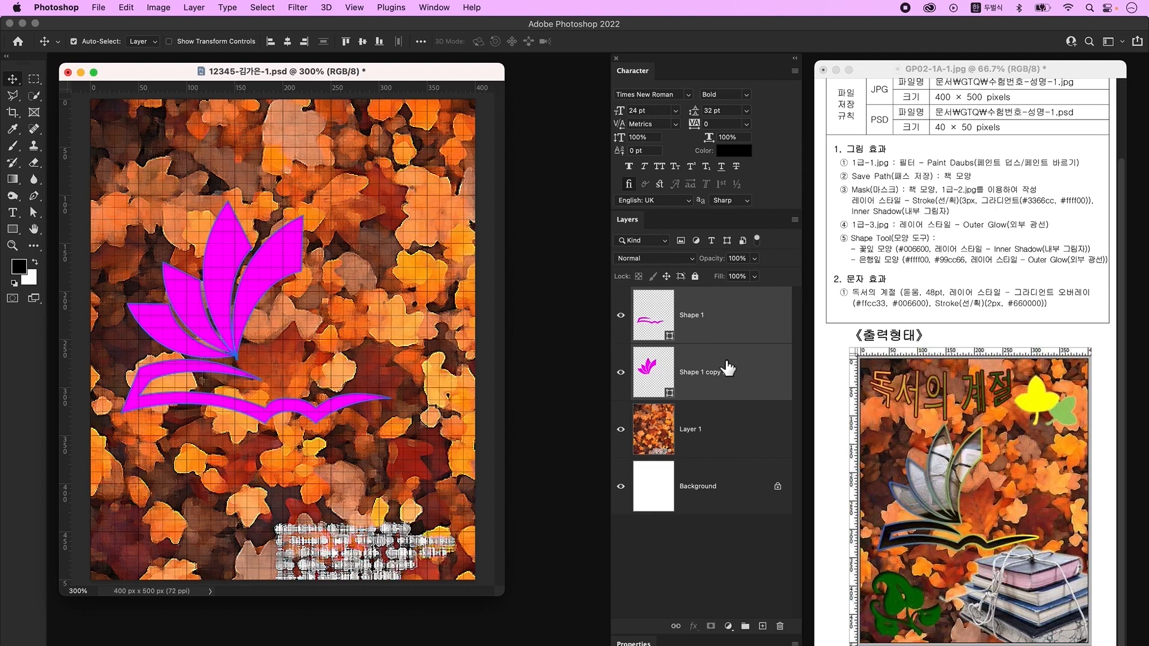
- Merge the book and flower shapes into a single shape layer
right_click(759, 315)
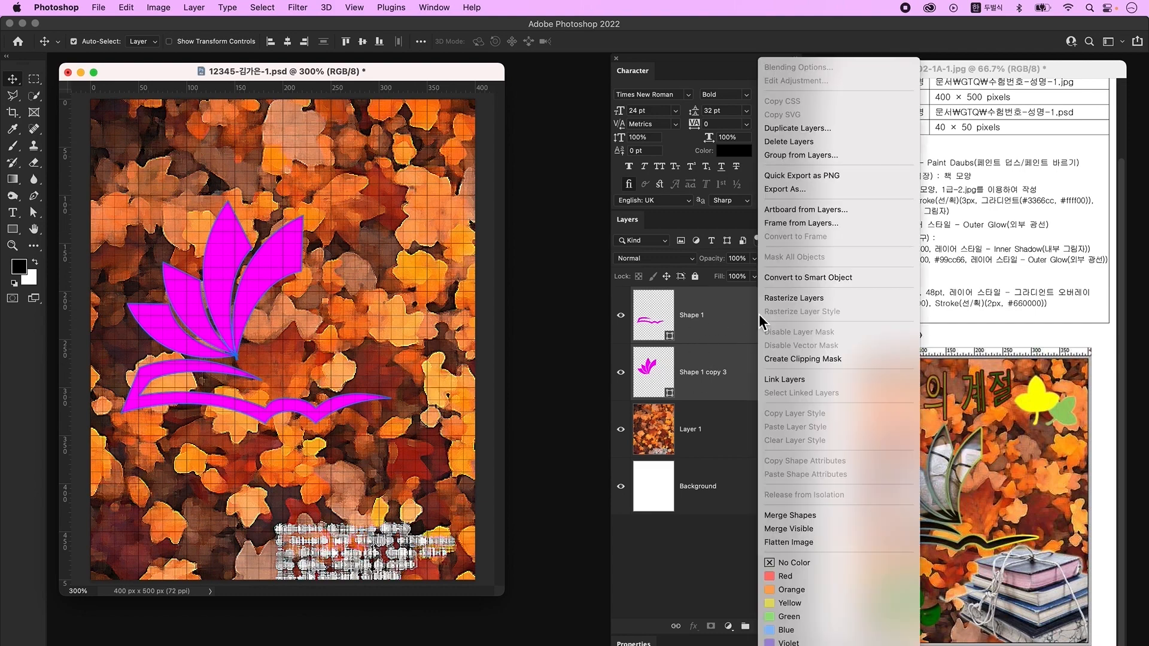
left_click(824, 515)
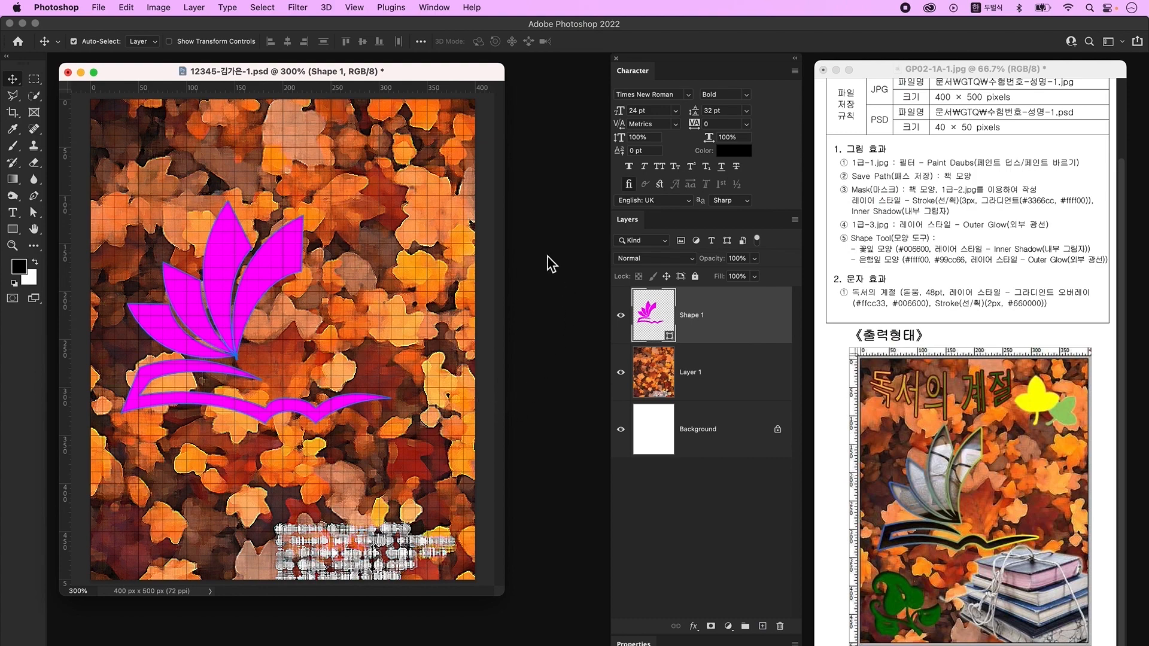
left_click(434, 7)
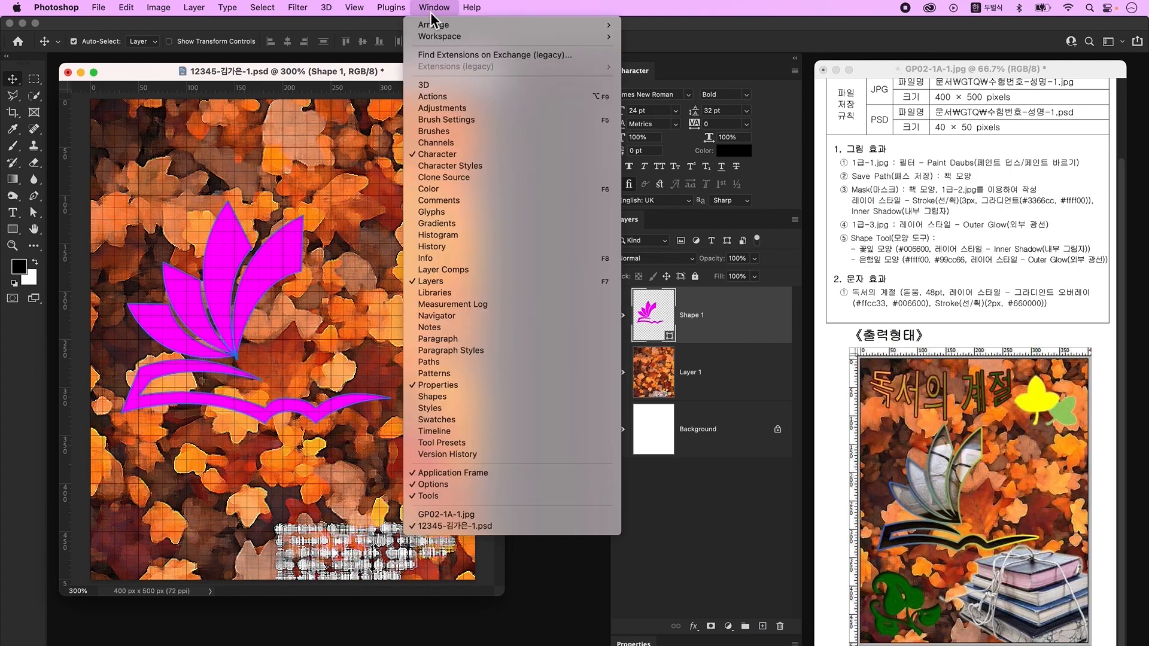
left_click(464, 361)
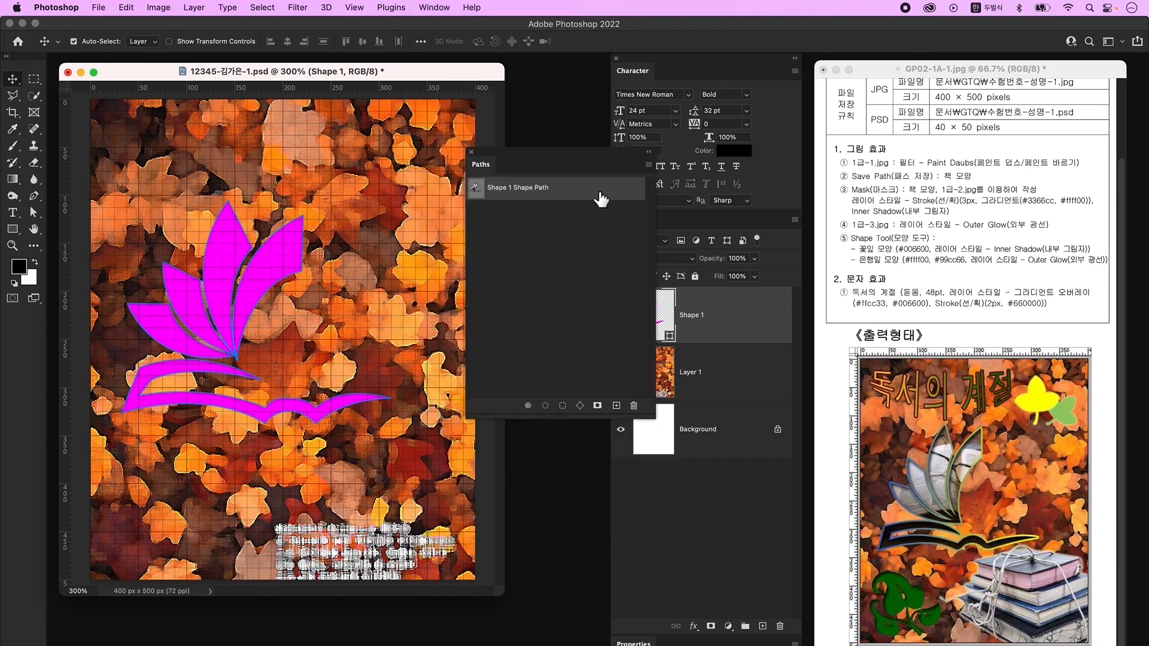
- Save the shape's path as '책 모양' and hide the grid
double_click(597, 192)
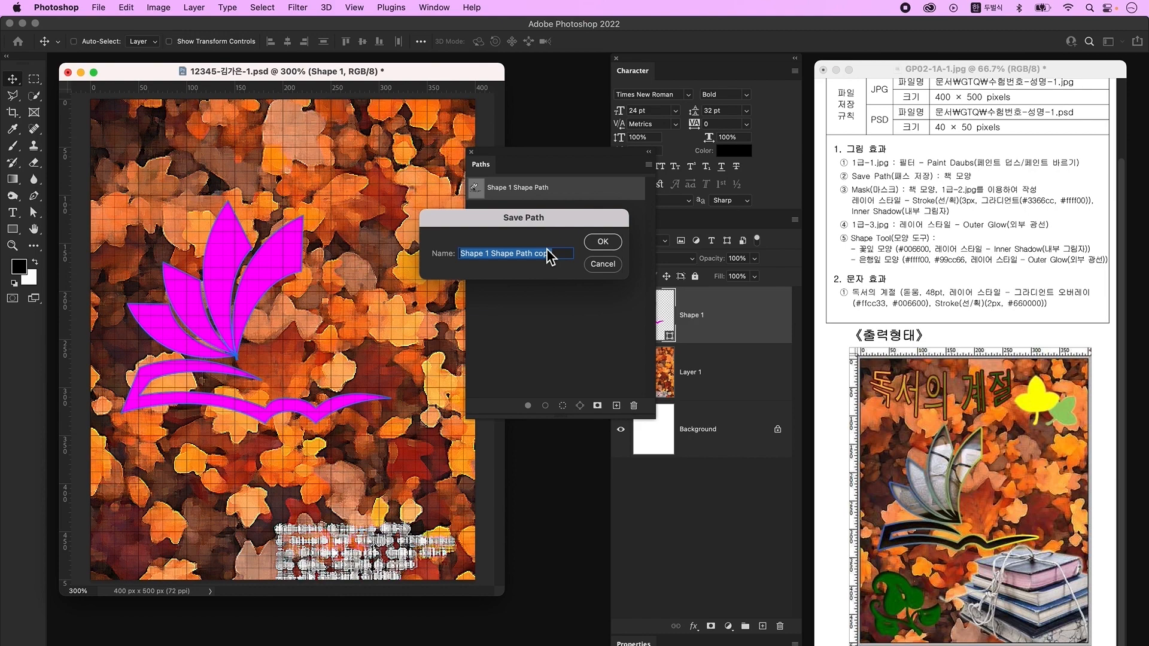
type("책 모양")
key("Return")
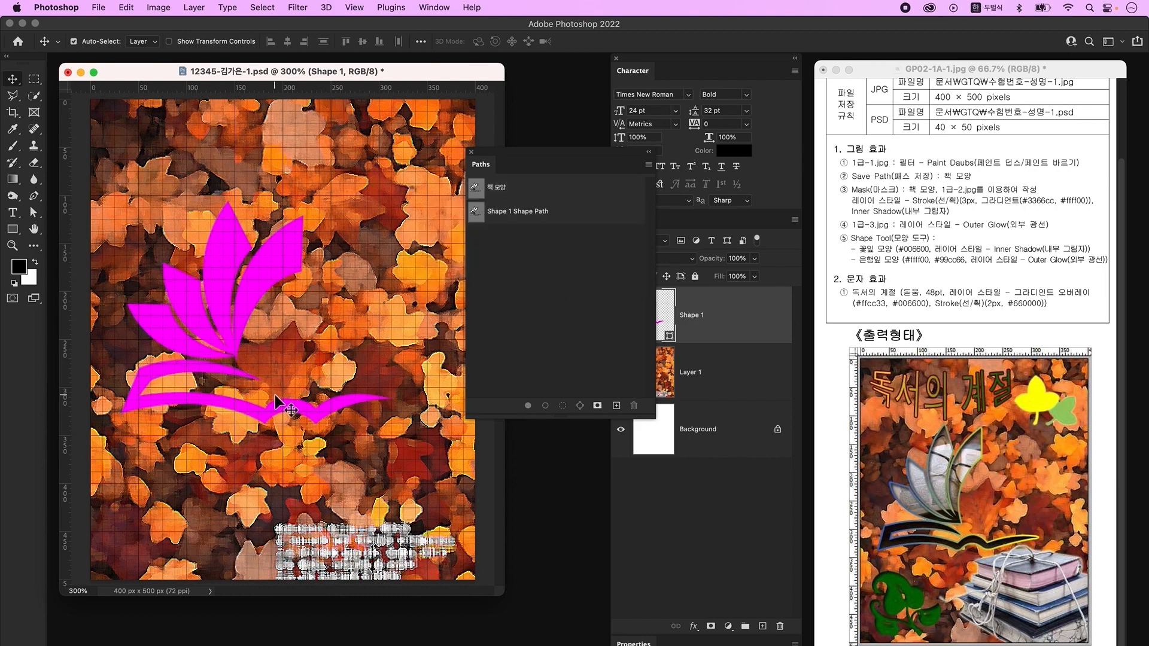
left_click(473, 154)
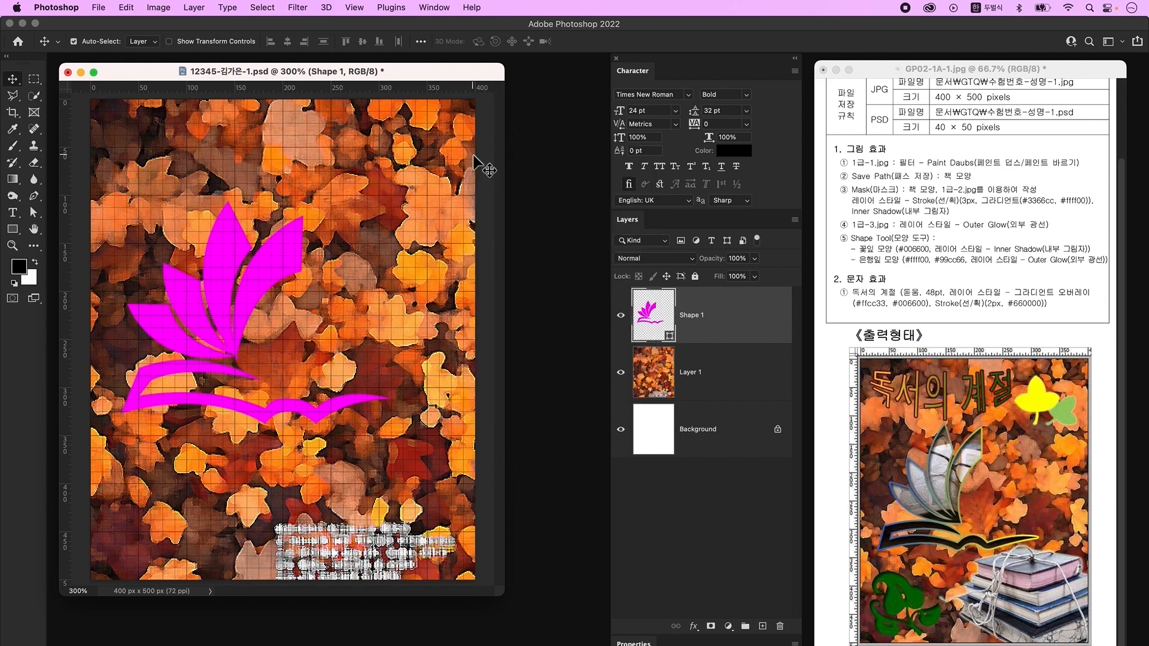
key("super+apostrophe")
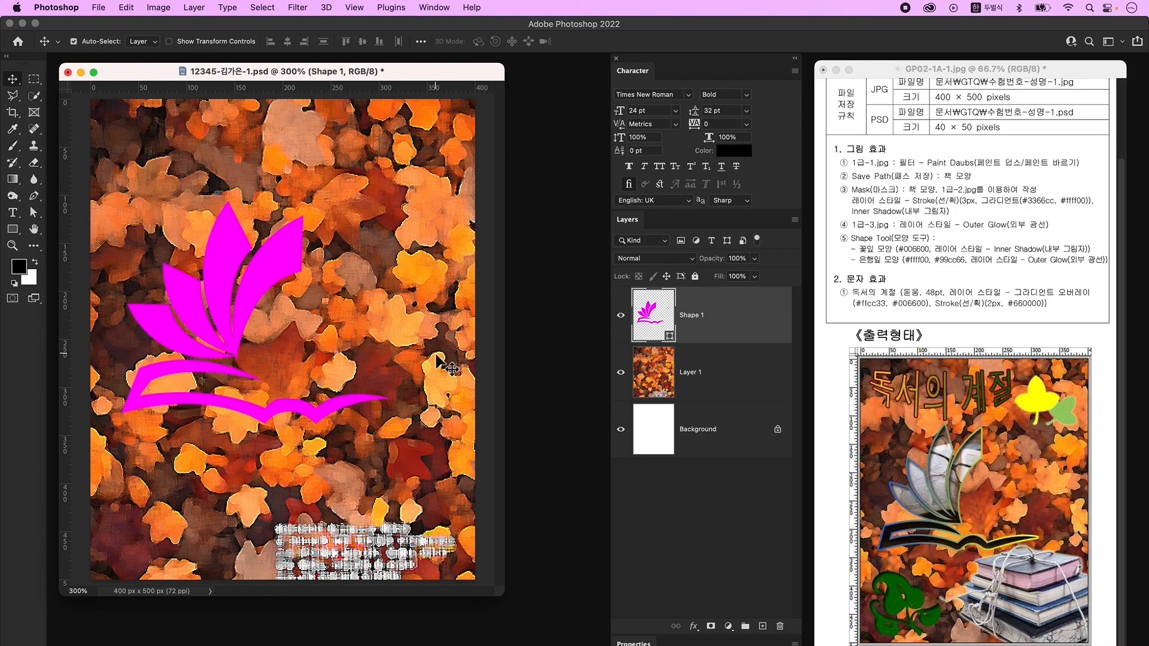
- Open 1급-2.jpg, drag the book photo into the poster, and close the original
key("super+o")
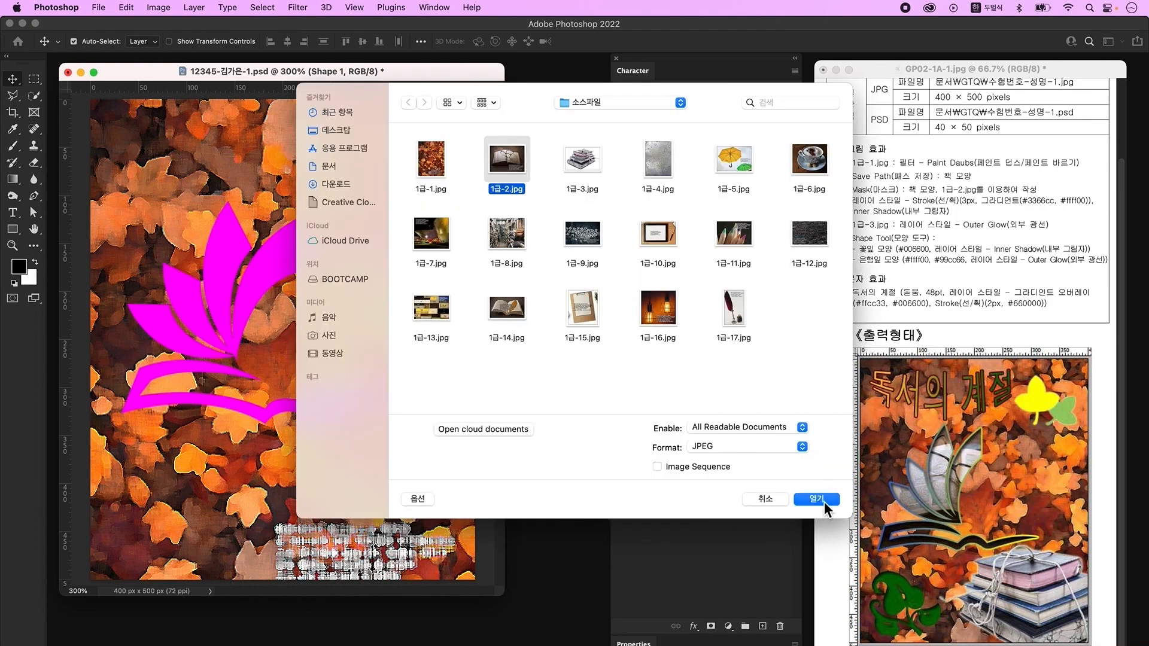
left_click(820, 502)
left_click_drag(186, 96, 525, 143)
left_click_drag(533, 251, 257, 323)
left_click(510, 160)
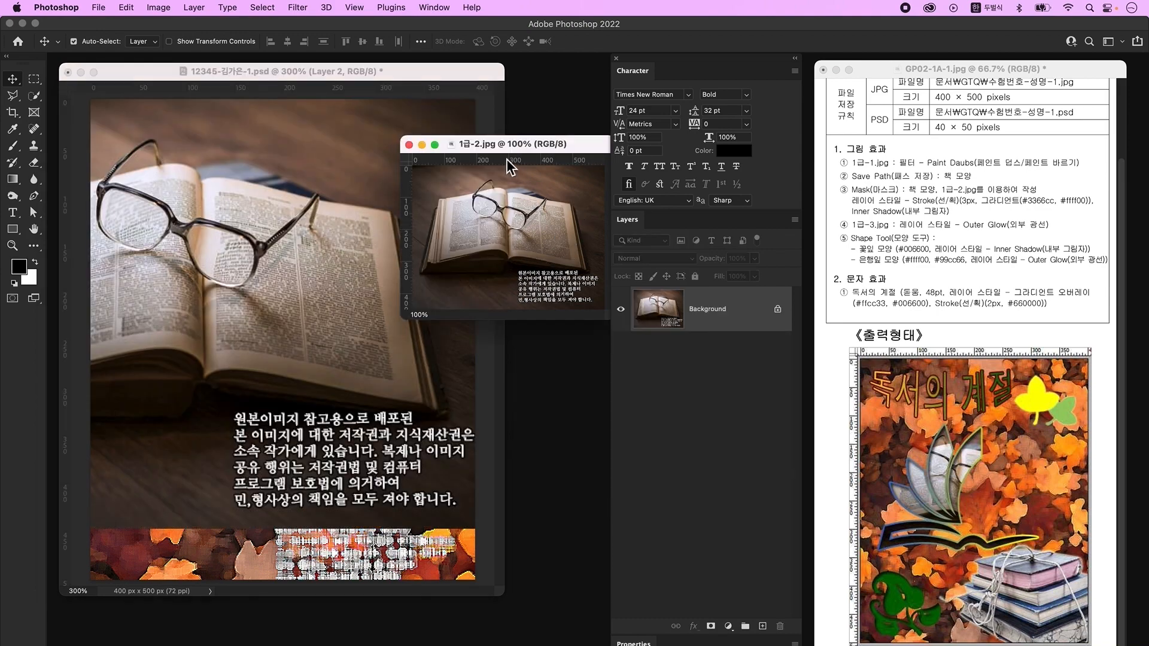
left_click(409, 144)
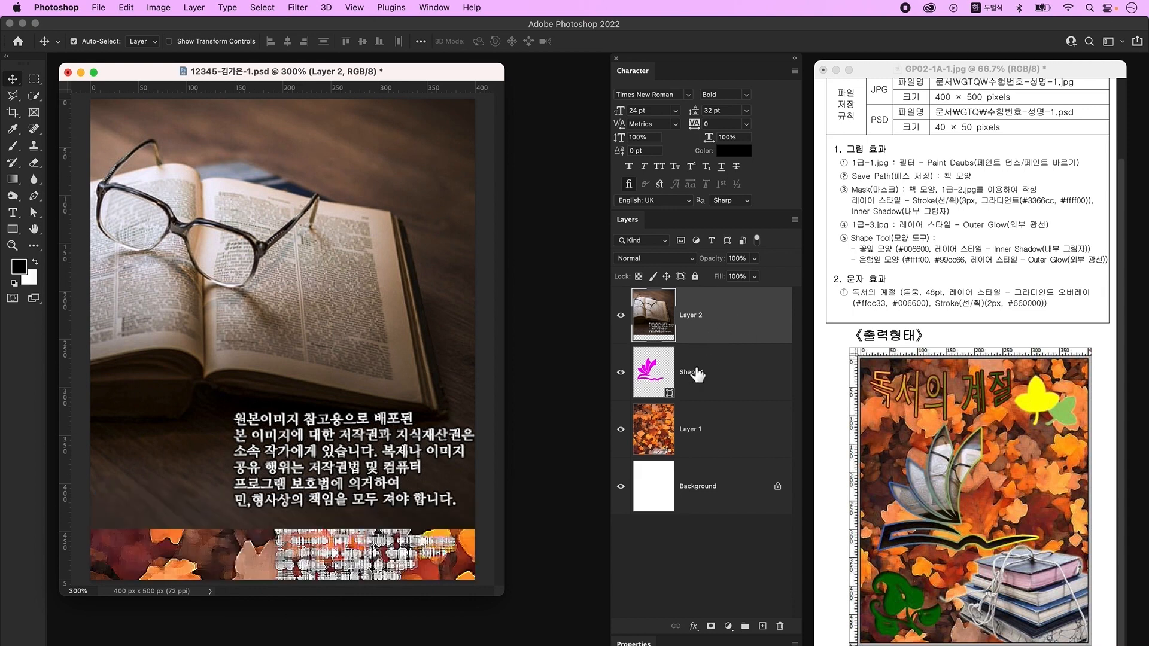
- Clip the book photo to the flower-and-book shape and scale it down to show the glasses
left_click(715, 342)
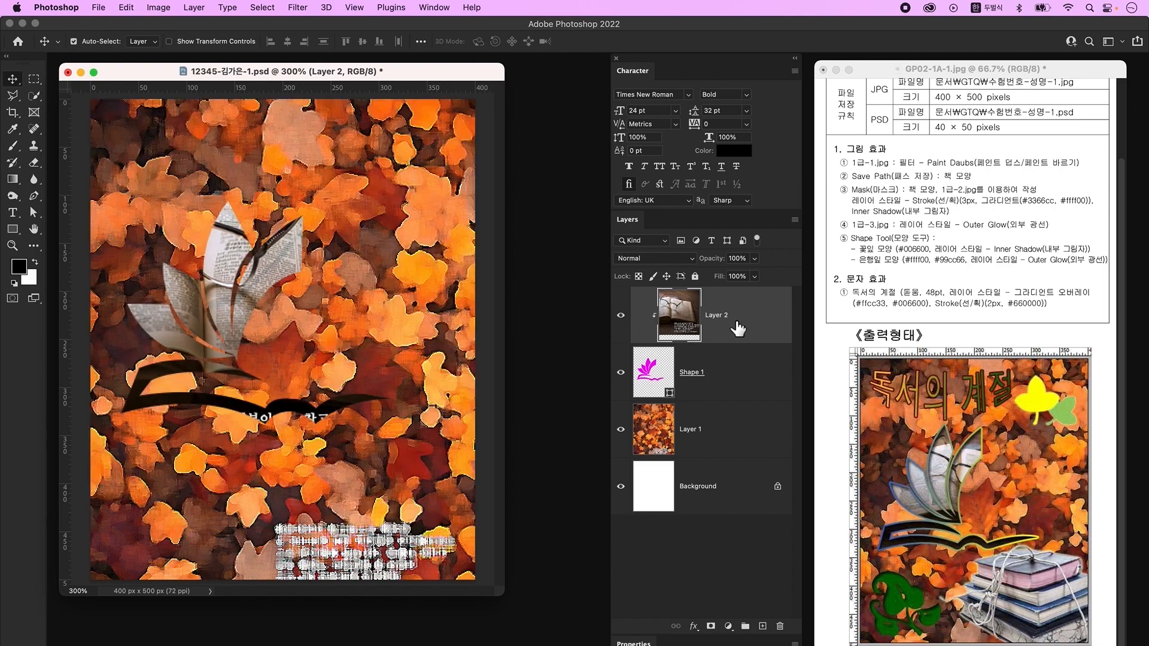
key("ctrl+t")
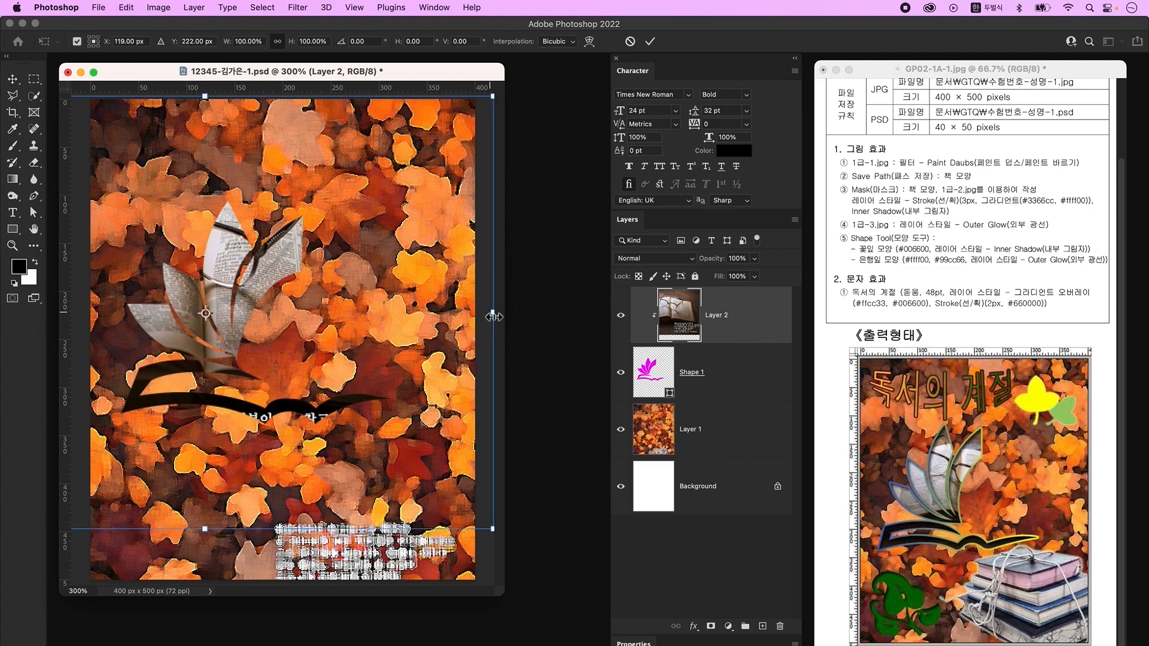
left_click_drag(494, 317, 480, 314)
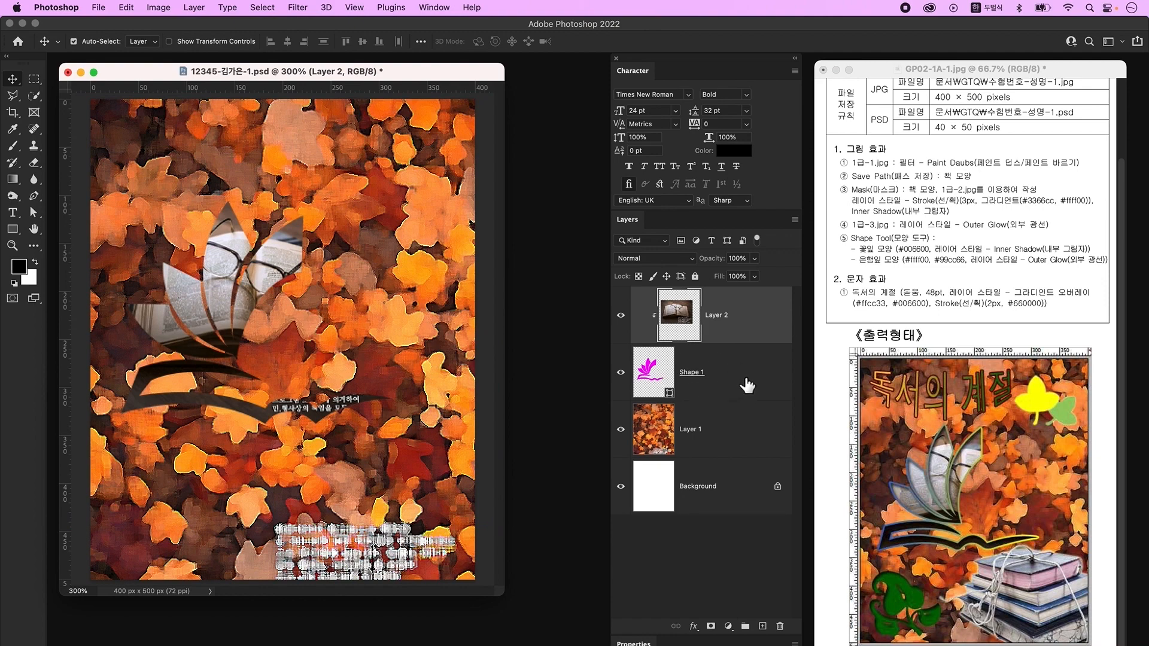
left_click(746, 384)
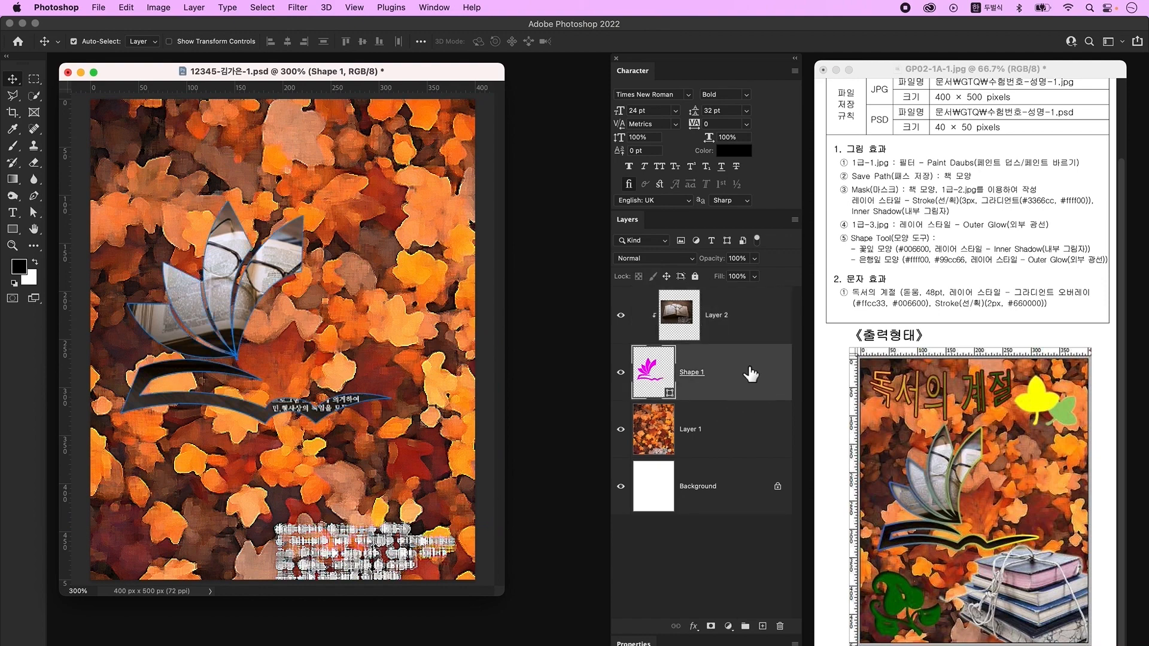
- Add a 3 px gradient-filled Stroke to Shape 1 in Layer Style
double_click(750, 383)
left_click_drag(745, 284, 586, 164)
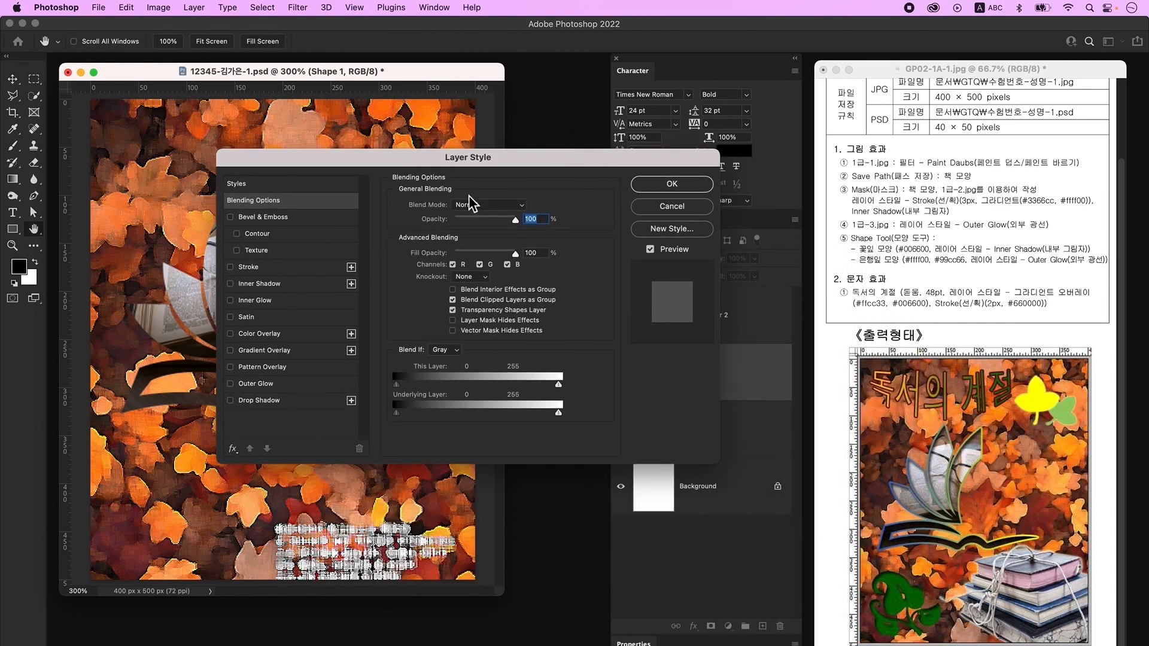
left_click(274, 267)
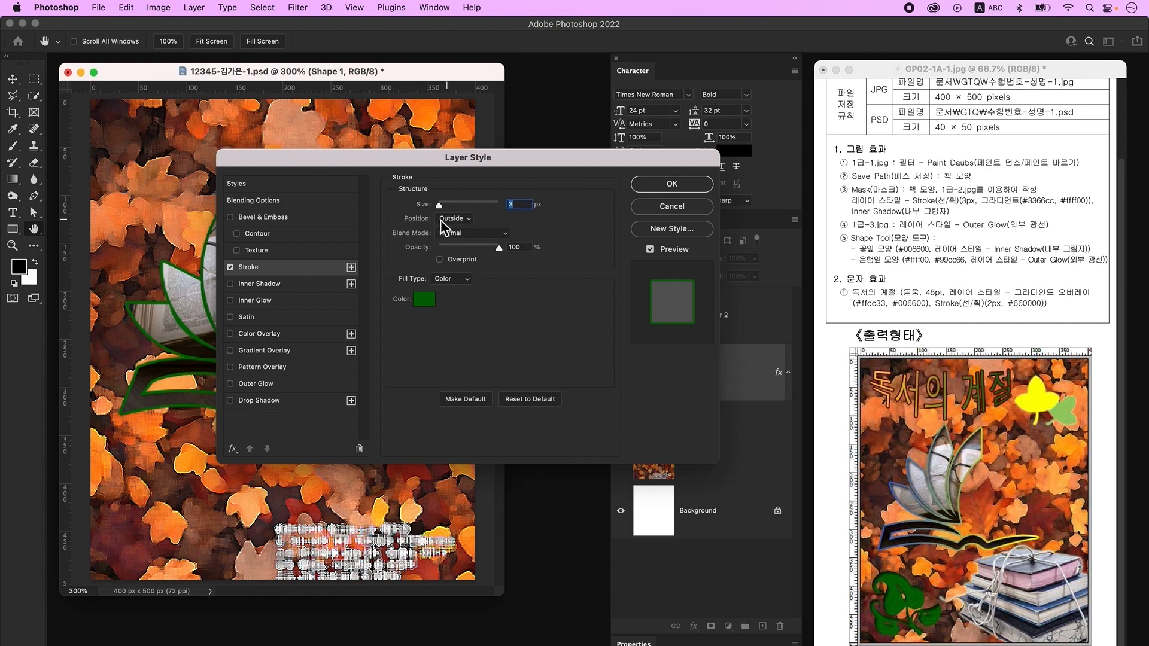
left_click(455, 280)
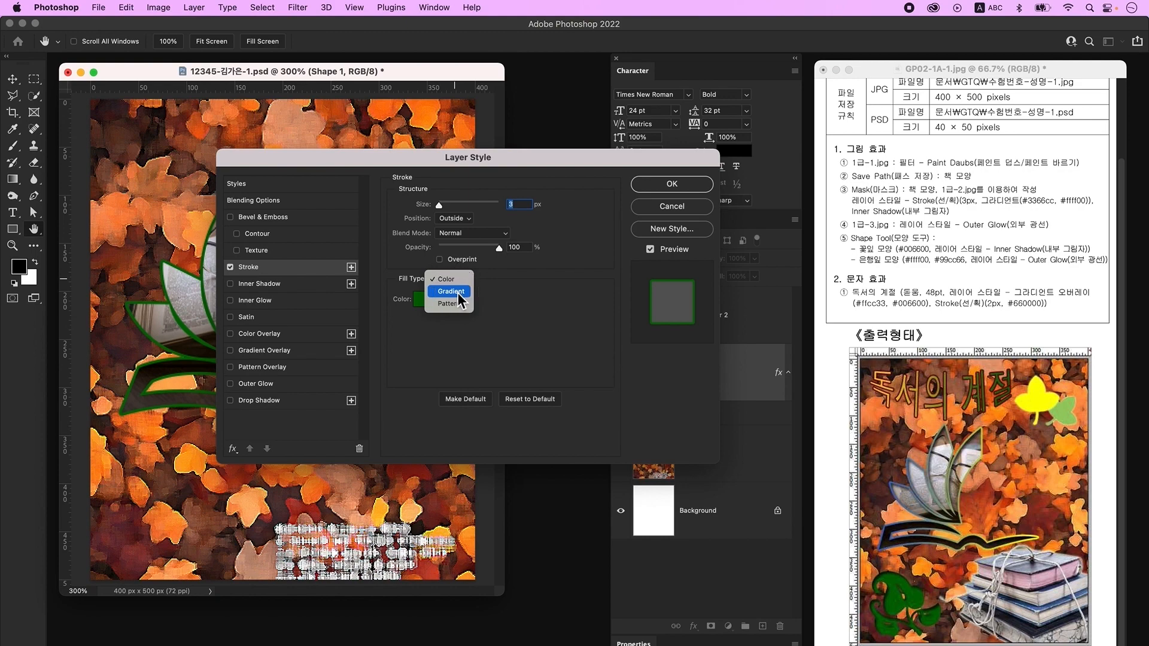
left_click(452, 291)
left_click(470, 303)
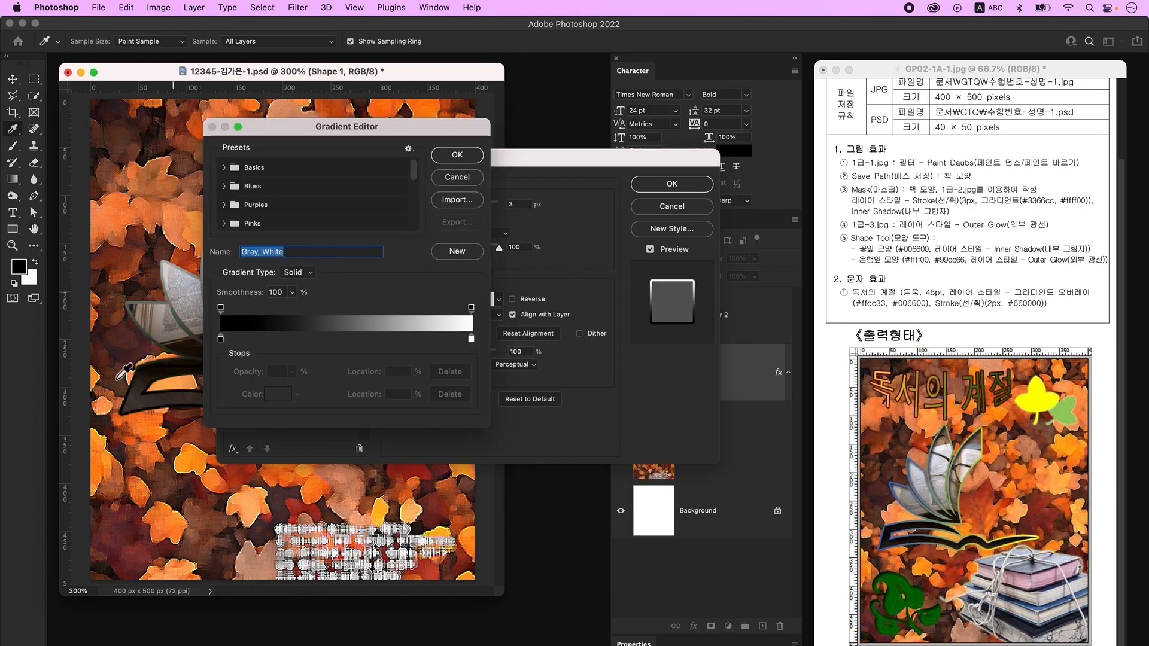
- Set the stroke gradient from blue #3366cc to yellow #ffff00
left_click(221, 341)
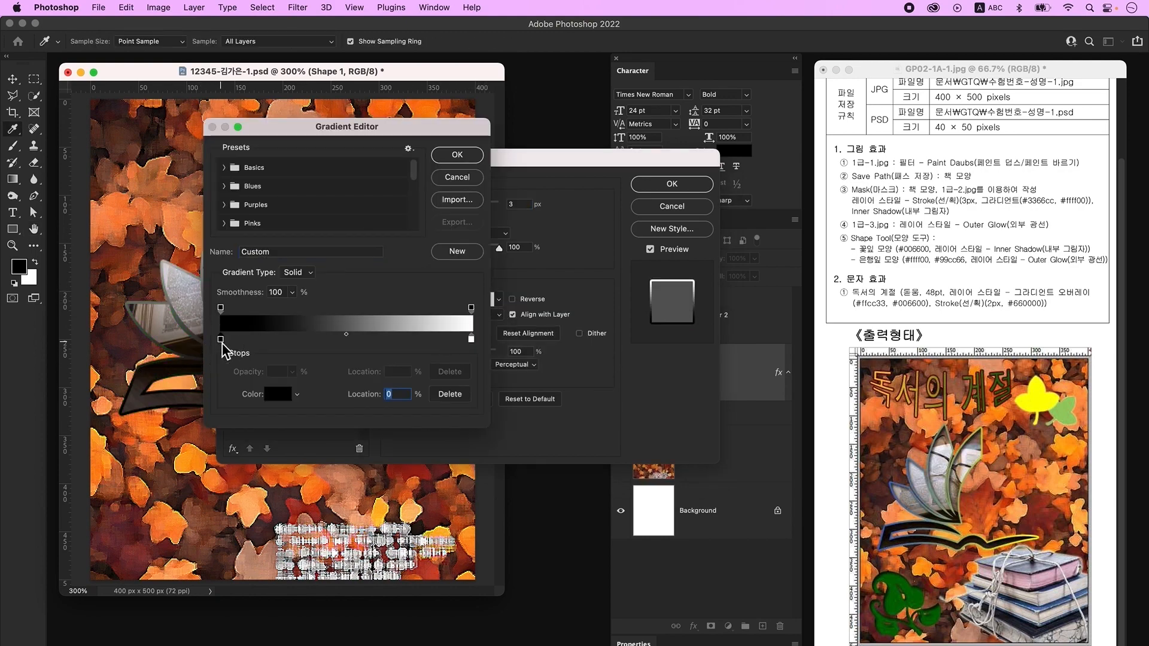
double_click(222, 341)
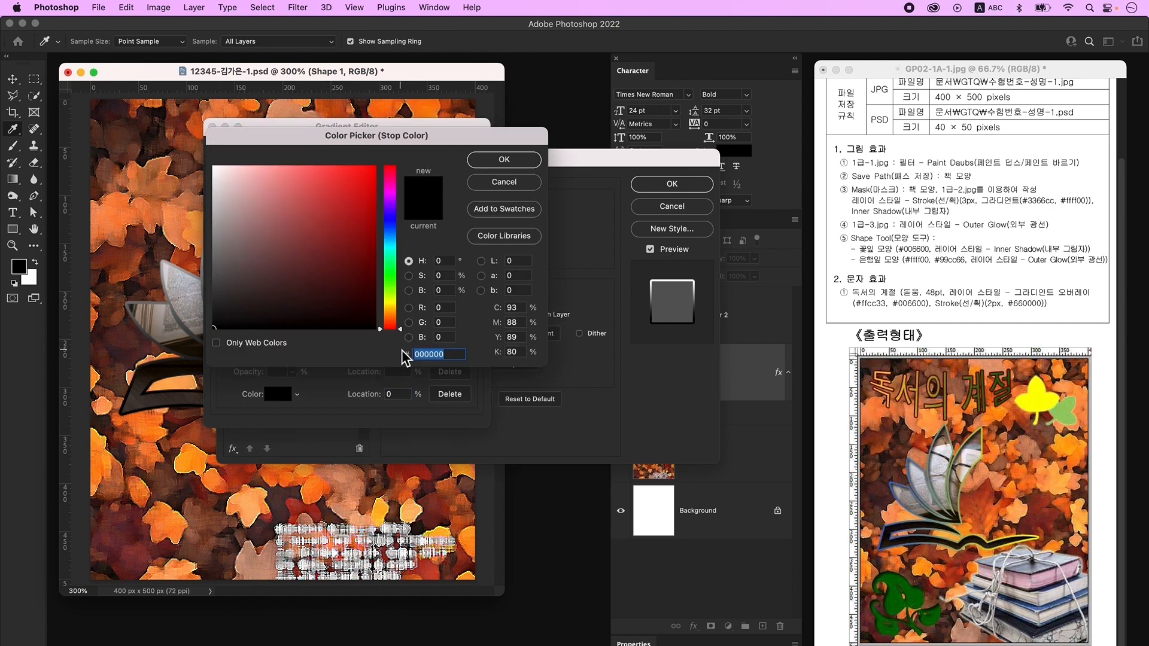
type("3366cc")
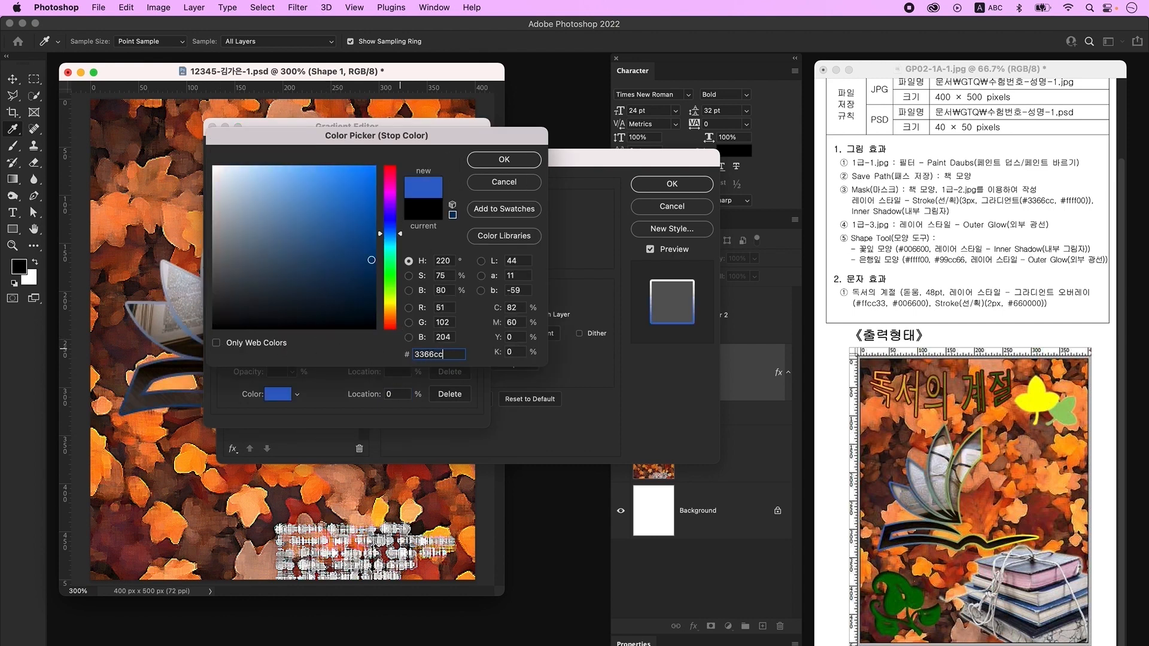
key("Return")
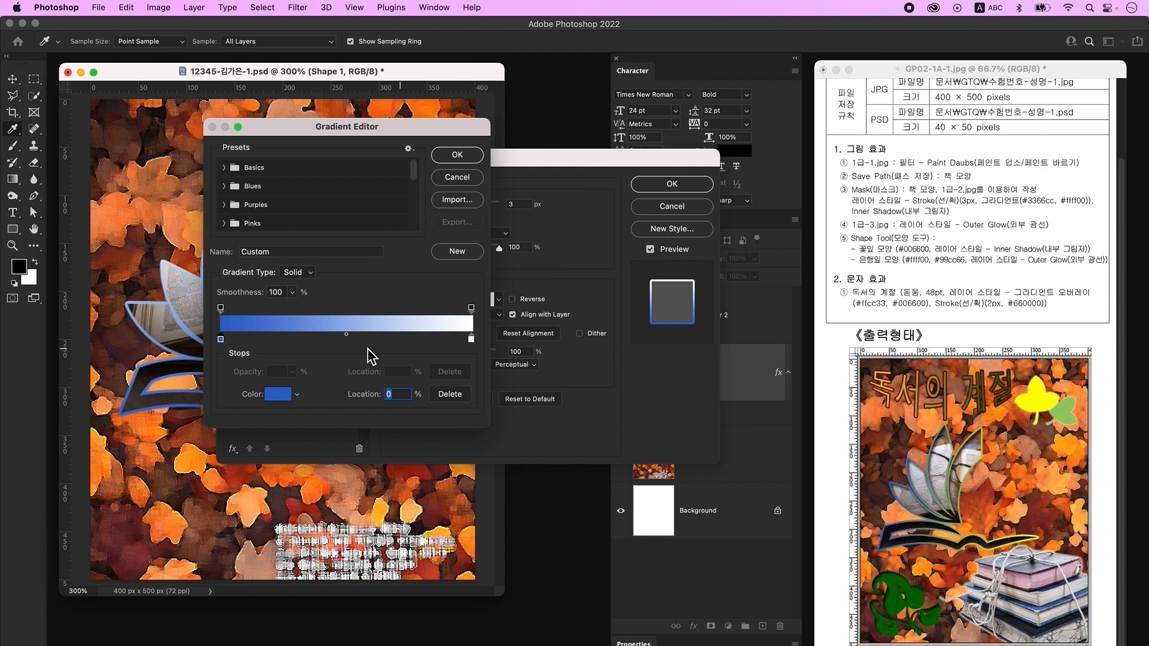
double_click(472, 340)
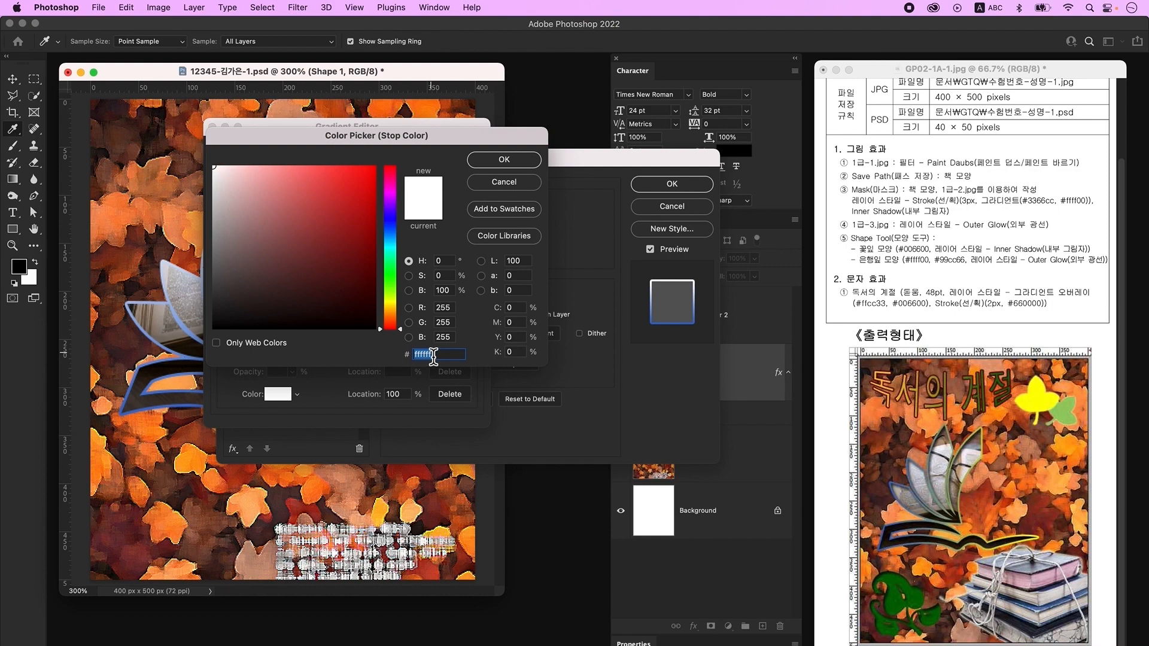
type("ffff00")
key("Return")
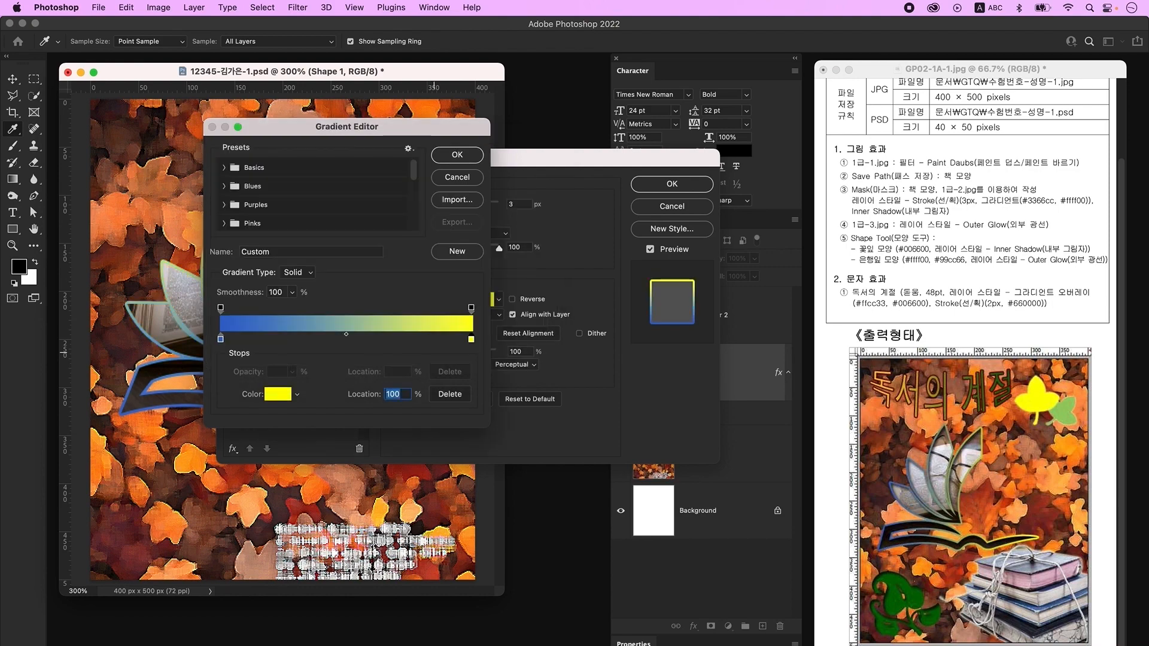
key("Return")
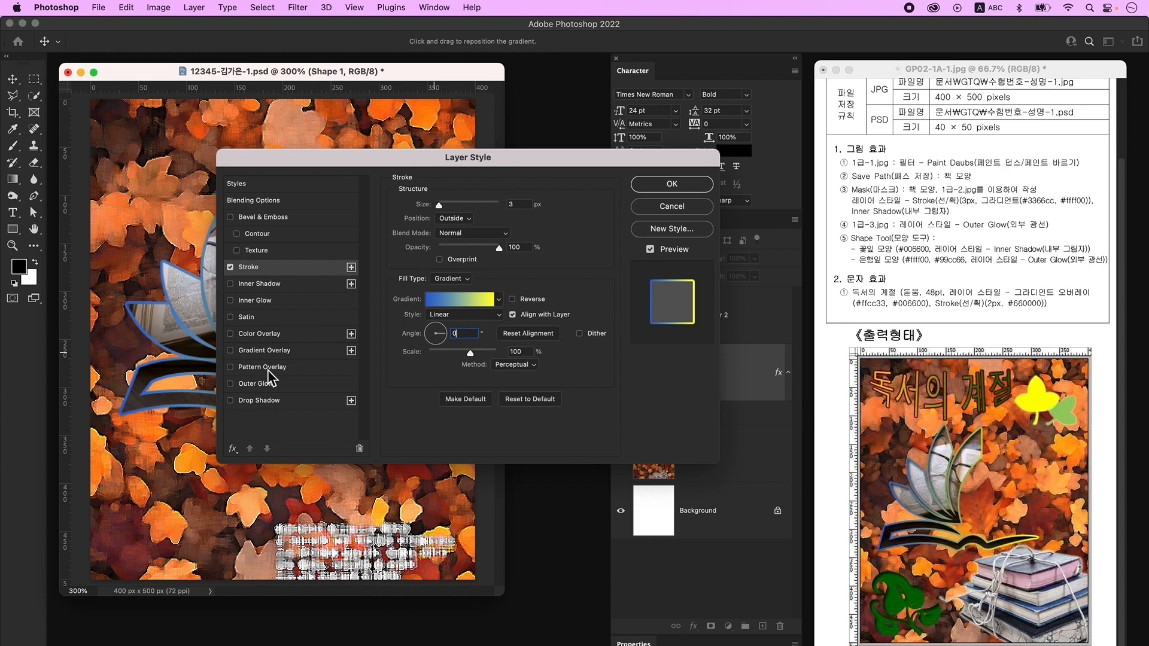
- Add an Inner Shadow and apply the layer styles
left_click(278, 284)
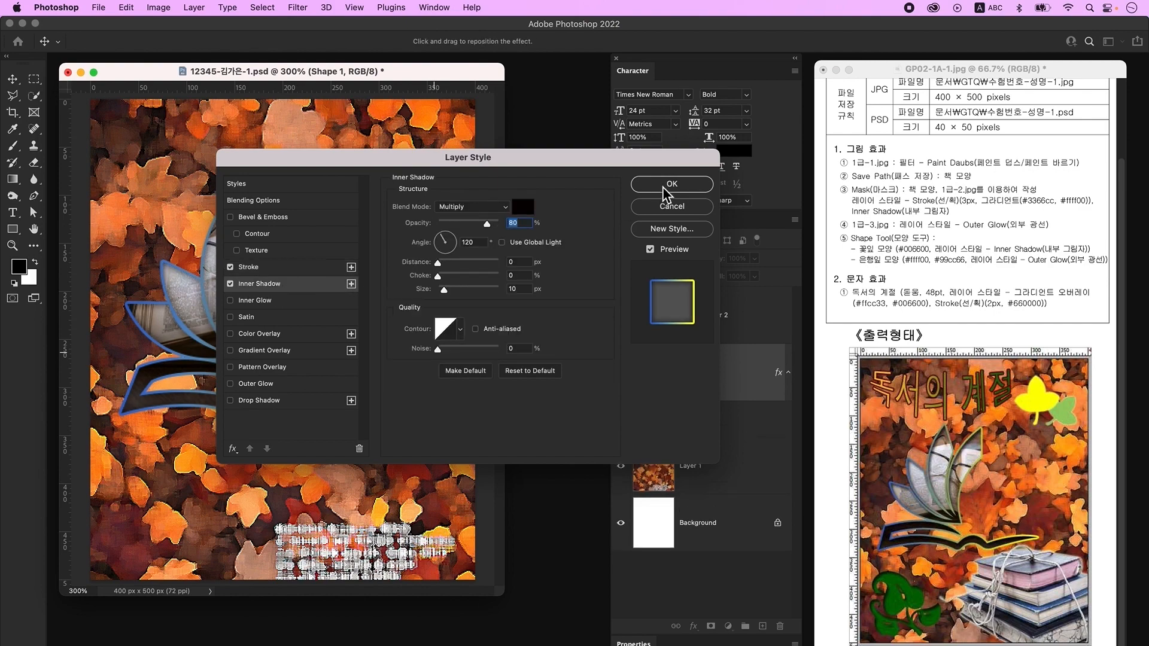
left_click(684, 189)
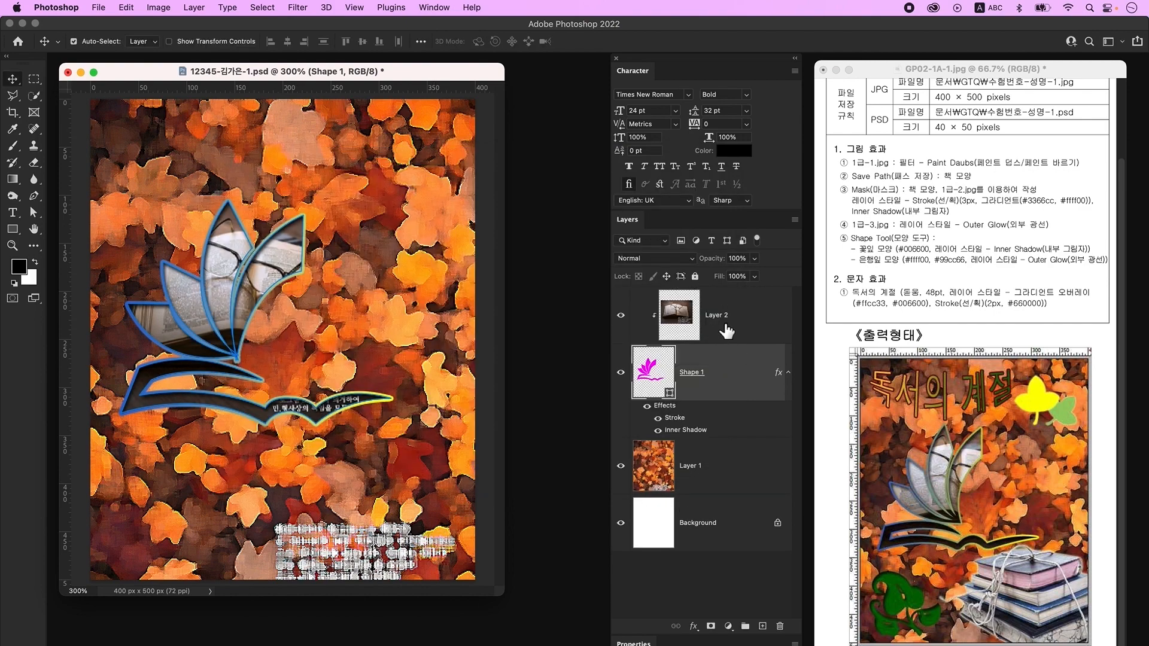
left_click(694, 314)
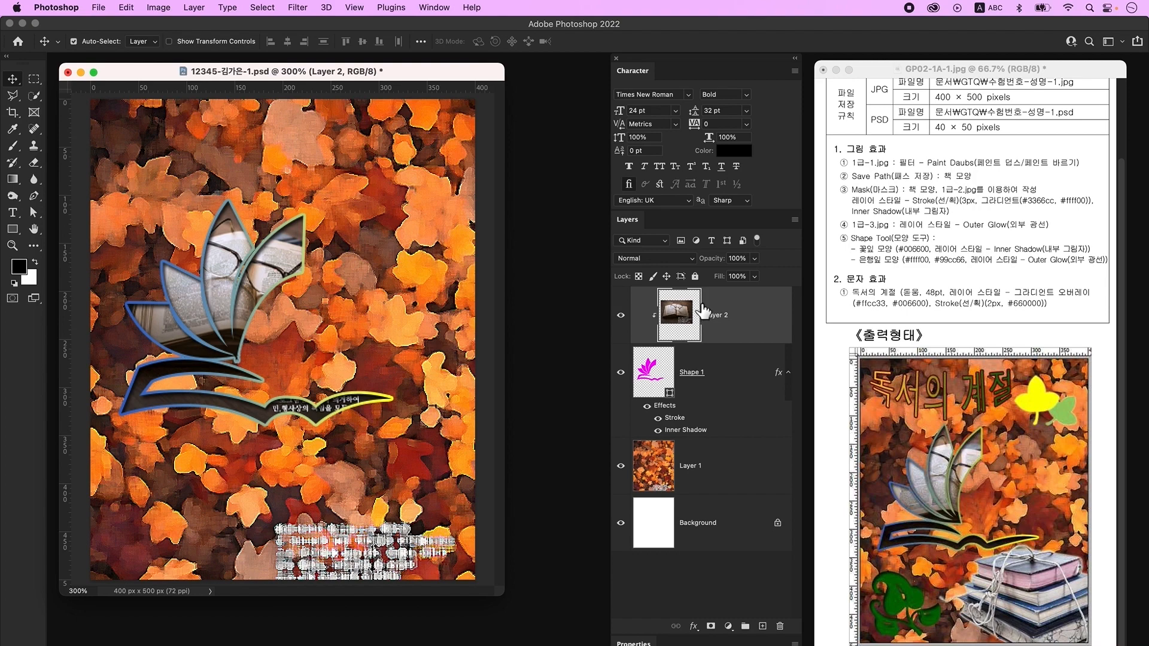
- Open 1급-3.jpg and convert its Background into an editable Layer 0
key("super+o")
left_click(582, 159)
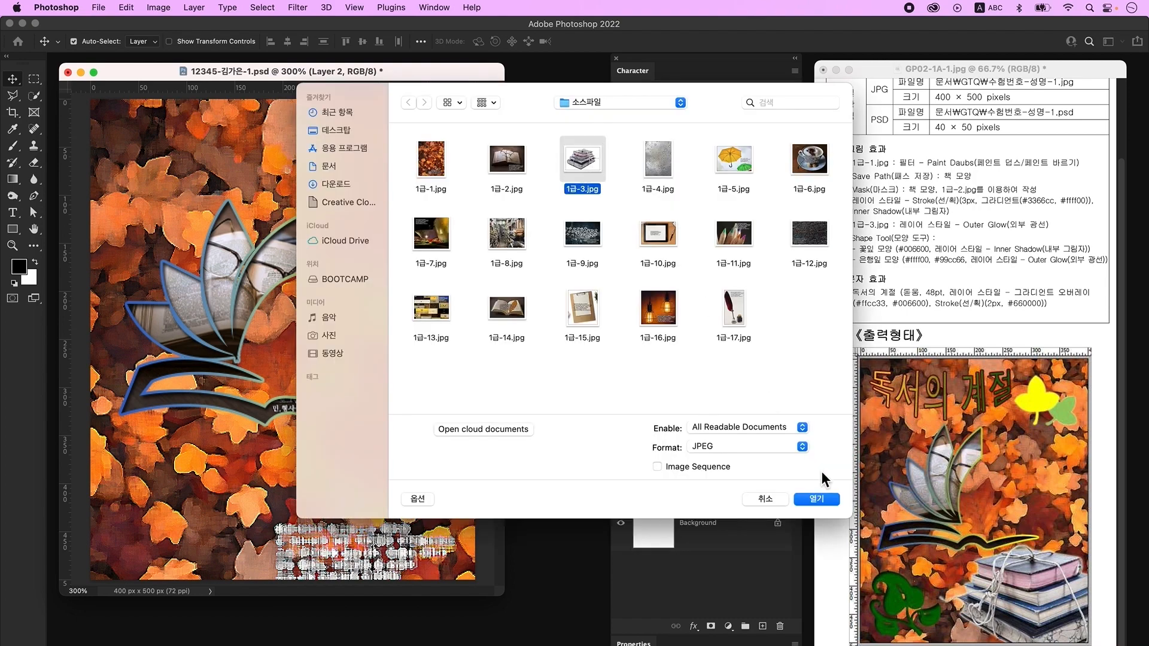
left_click(816, 499)
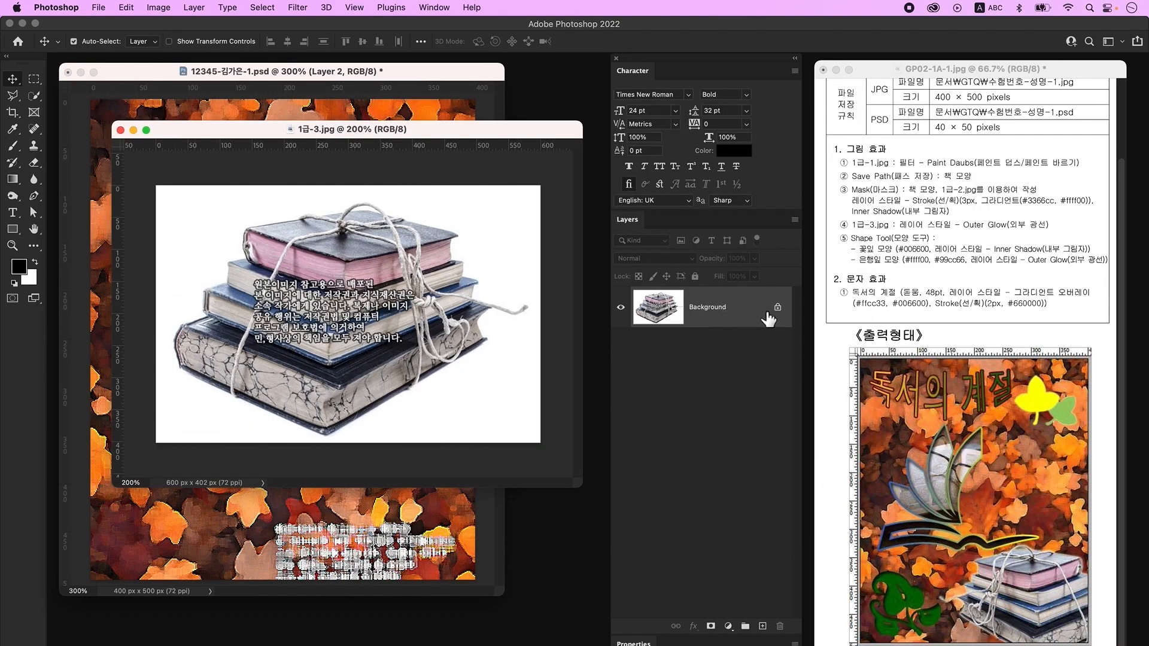
double_click(757, 308)
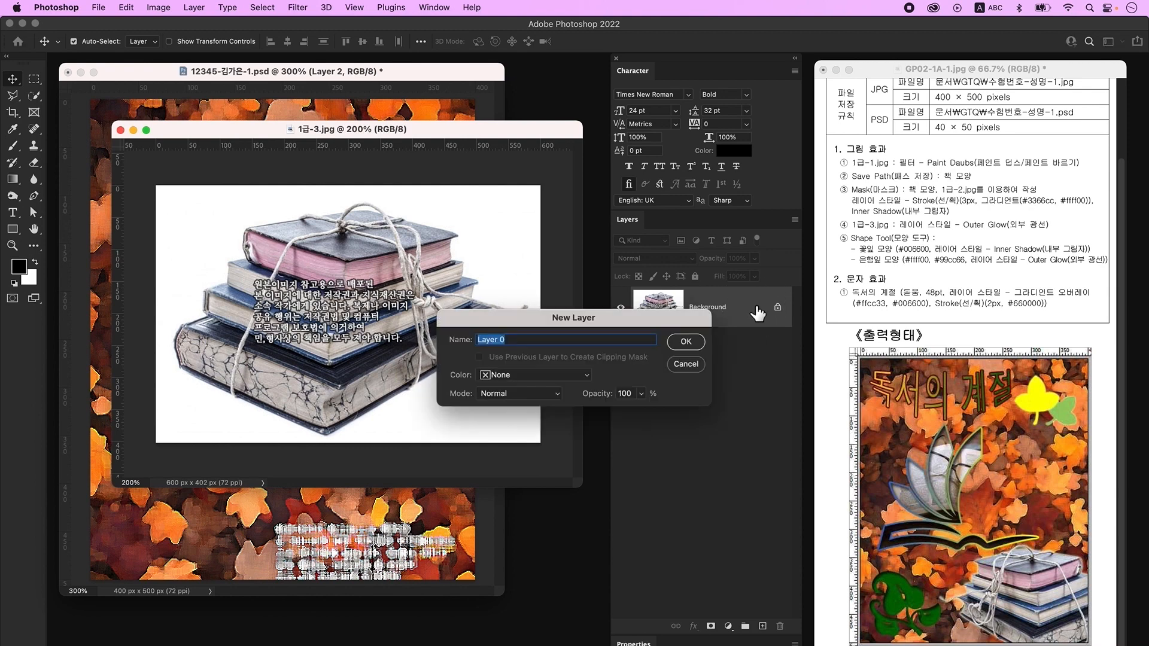
left_click(703, 341)
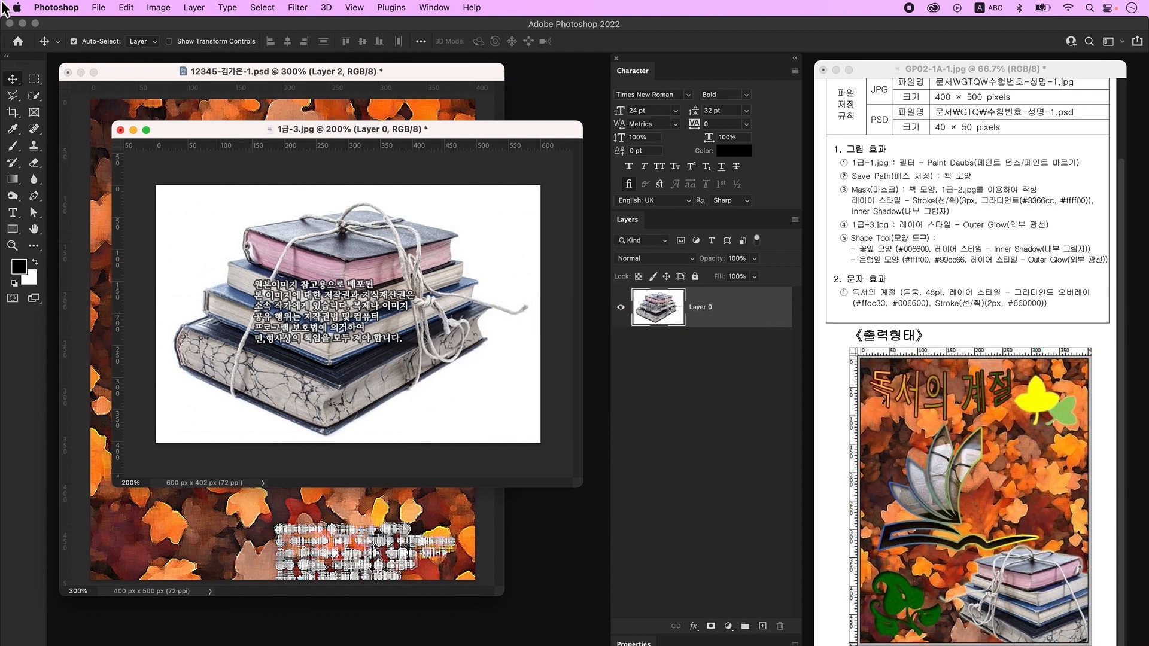
- Quick-select the top-left white background around the books and delete it
left_click(33, 97)
mouse_move(212, 204)
left_mouse_down()
mouse_move(166, 275)
mouse_move(190, 323)
mouse_move(304, 234)
left_mouse_up()
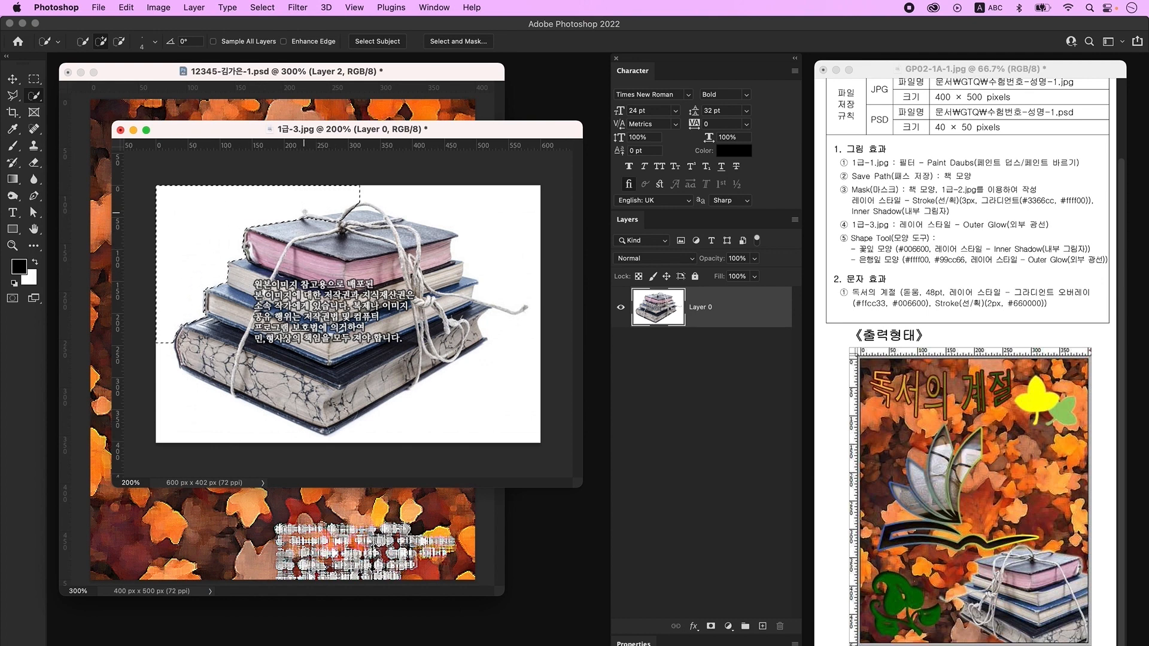
key("alt")
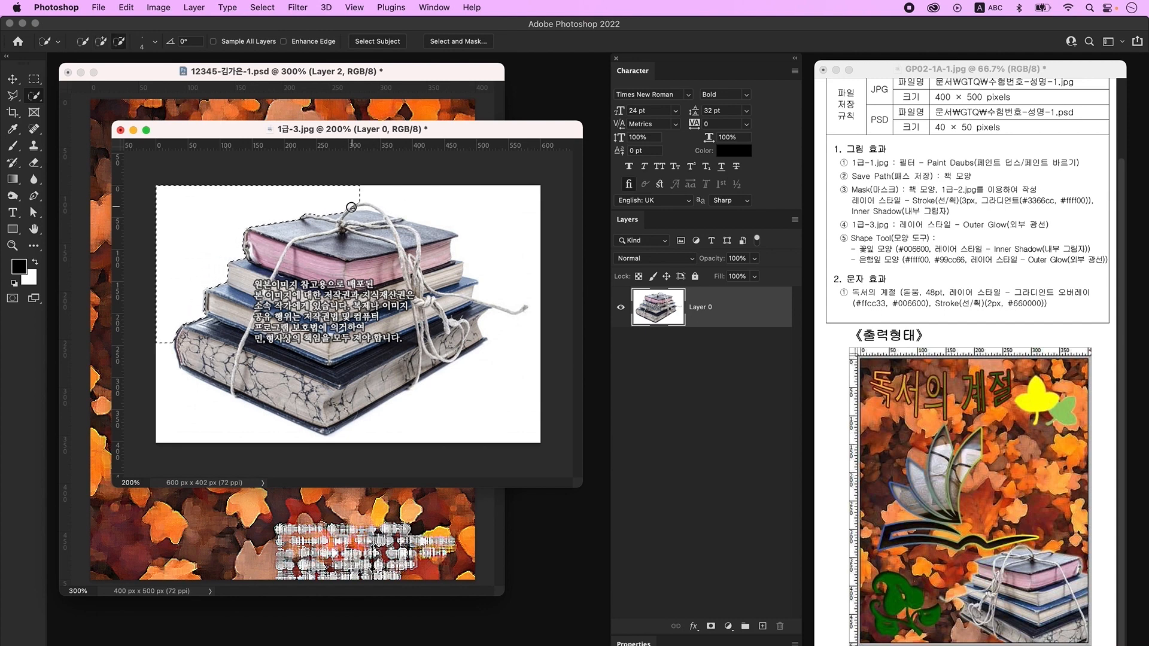
key("BackSpace")
key("super+d")
- Select and delete the lower and top-right white background areas
left_click(168, 366)
key("BackSpace")
key("super+d")
left_click(526, 308)
key("BackSpace")
key("super+d")
- Select the thin white strip above the string loop and place the image beside the poster
left_click(362, 198)
left_click(371, 207, "alt")
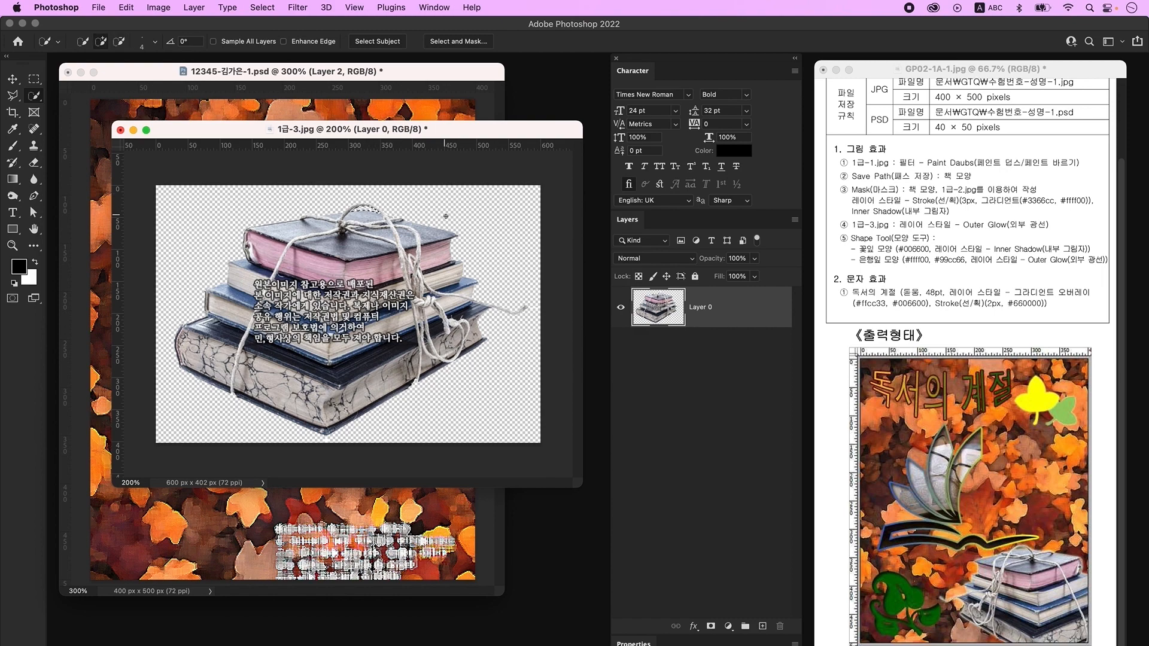
left_click(15, 78)
left_click_drag(356, 138, 572, 276)
- Drag the books into the poster, scale to about 53%, flip horizontally, then add a new layer
left_click_drag(508, 390, 299, 335)
key("ctrl+t")
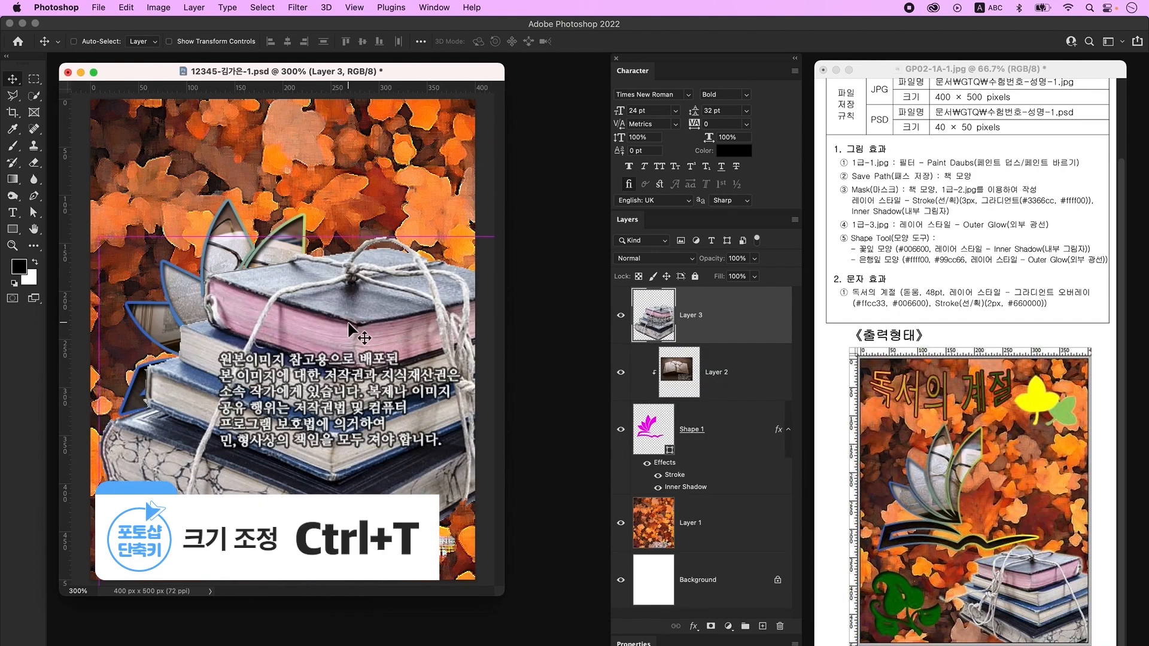
left_click_drag(372, 238, 375, 408)
right_click(384, 391)
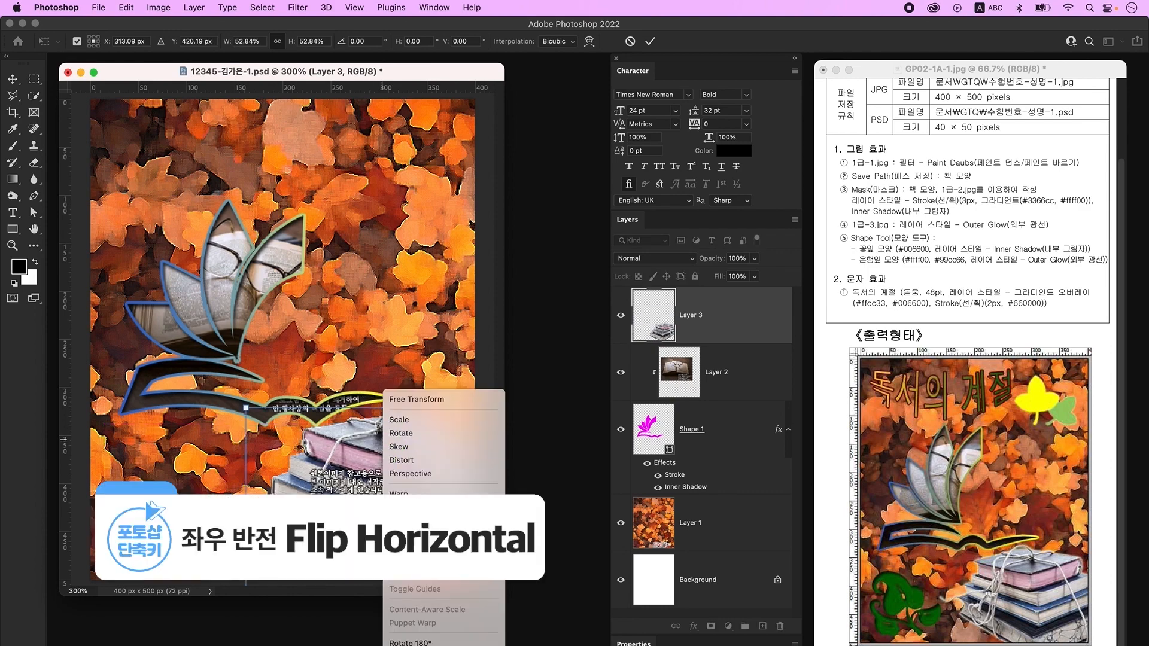
left_click(435, 590)
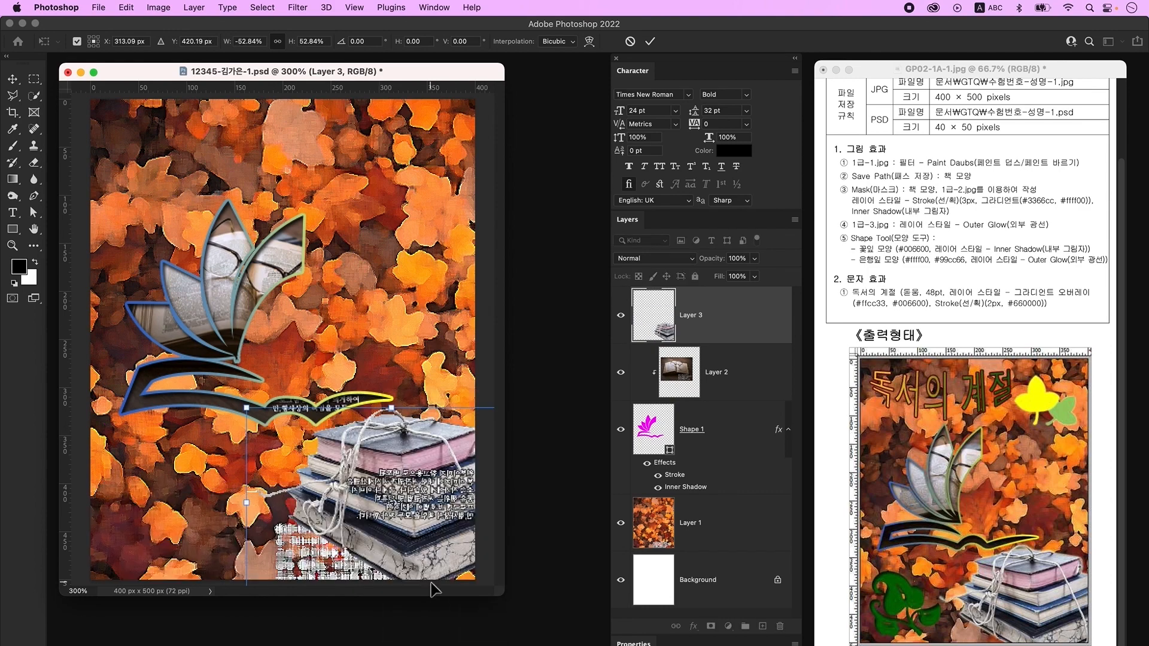
key("Return")
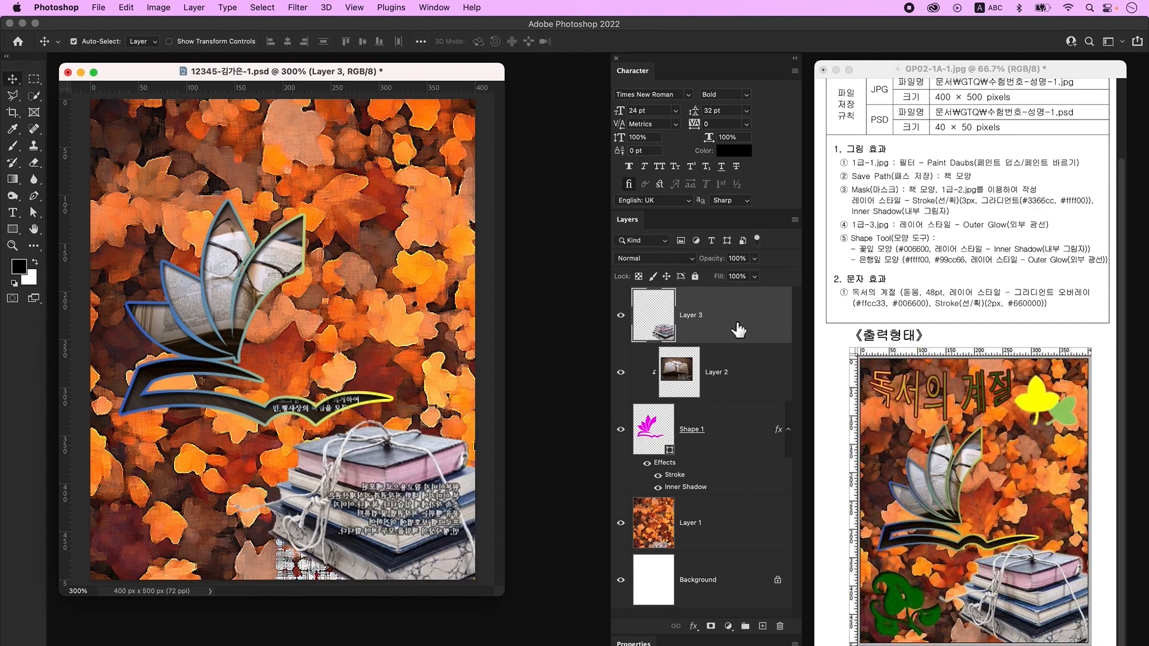
left_click(762, 626)
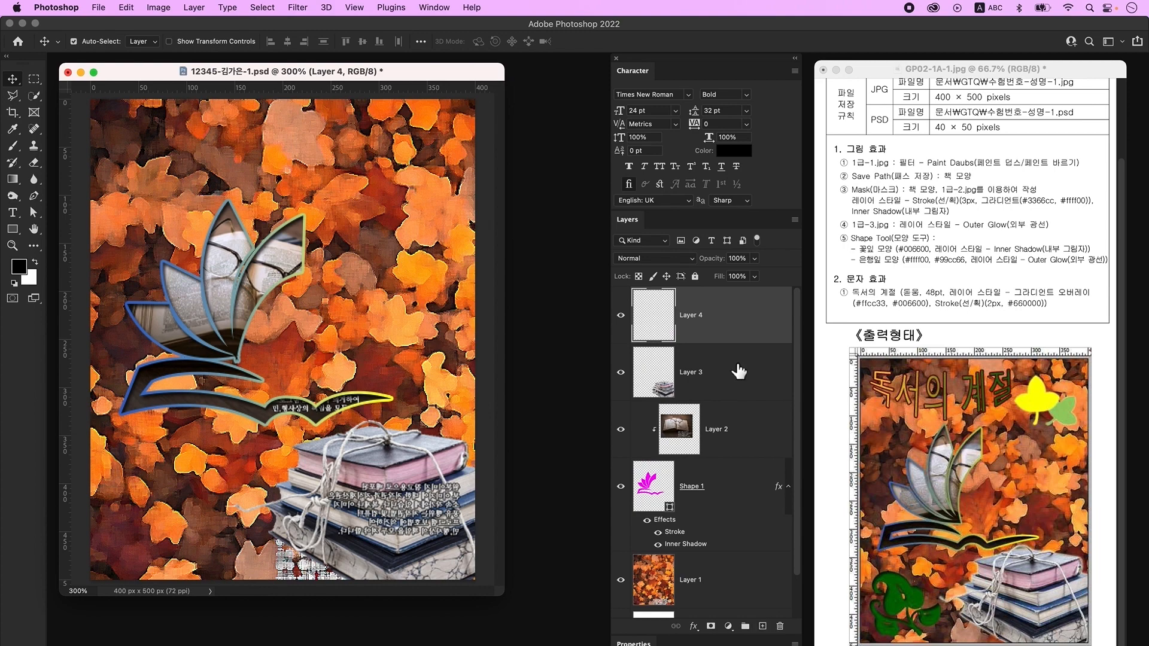
- Choose the Custom Shape tool with a yellow fill and open its shape library
left_click(14, 234)
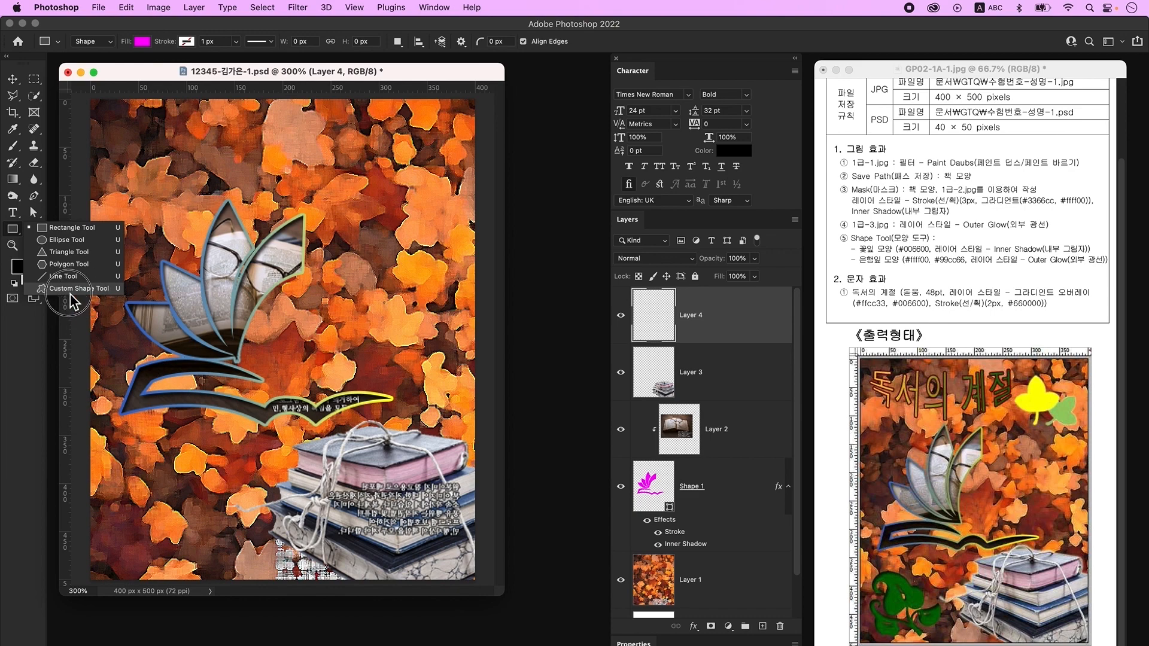
left_click(87, 291)
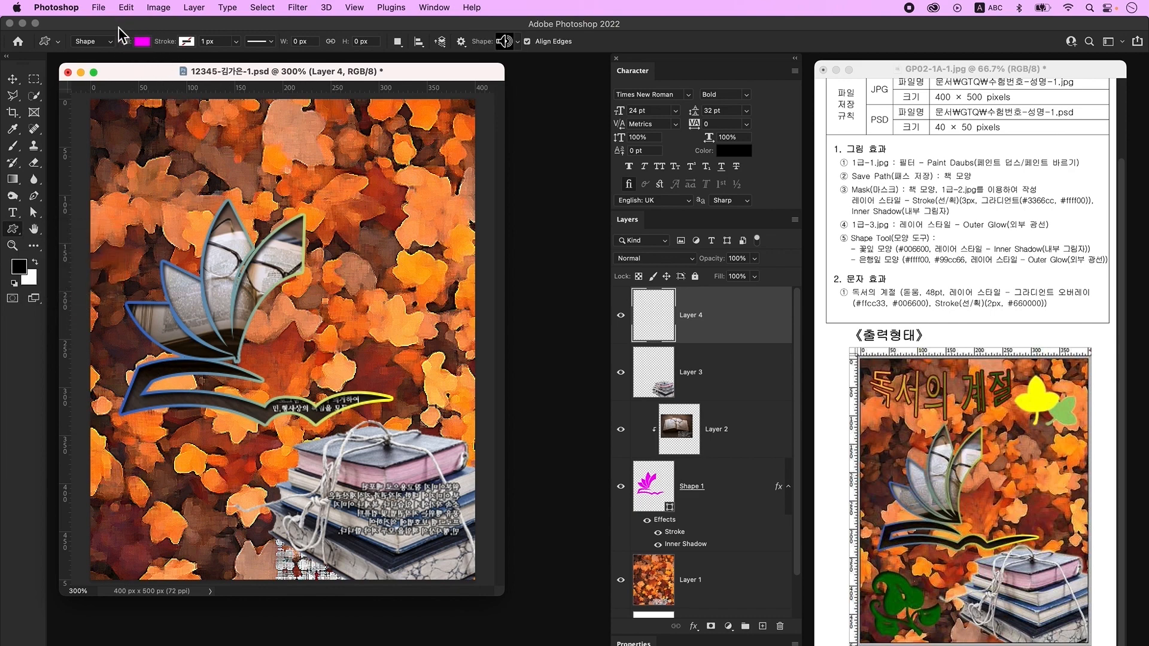
left_click(142, 42)
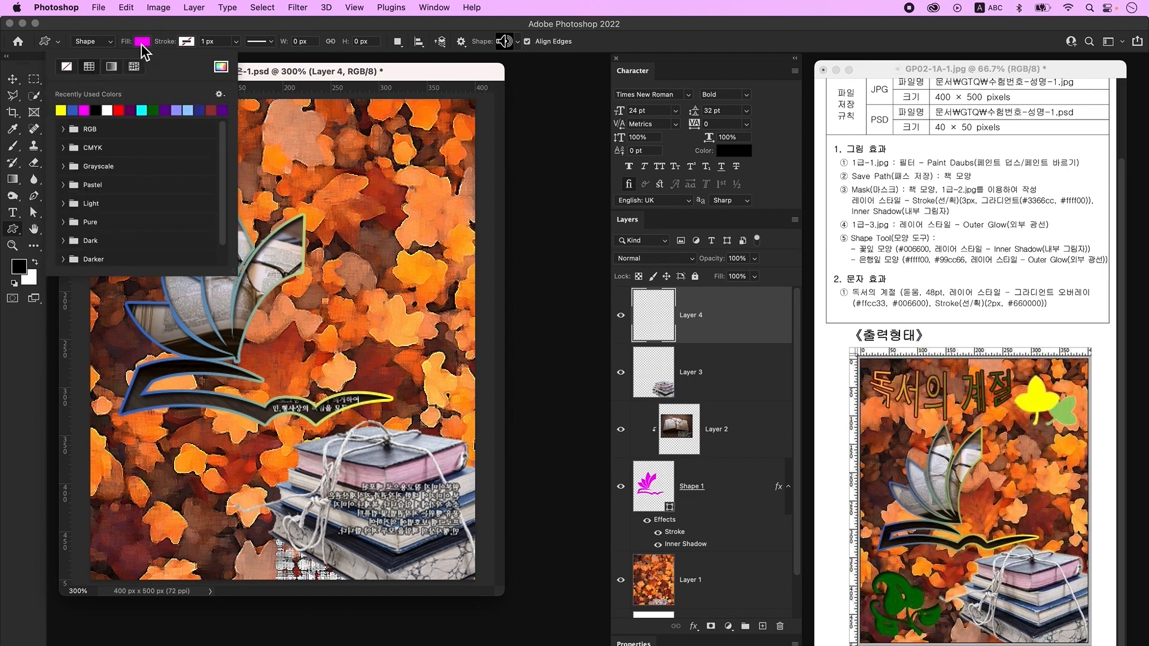
left_click(61, 110)
left_click(354, 67)
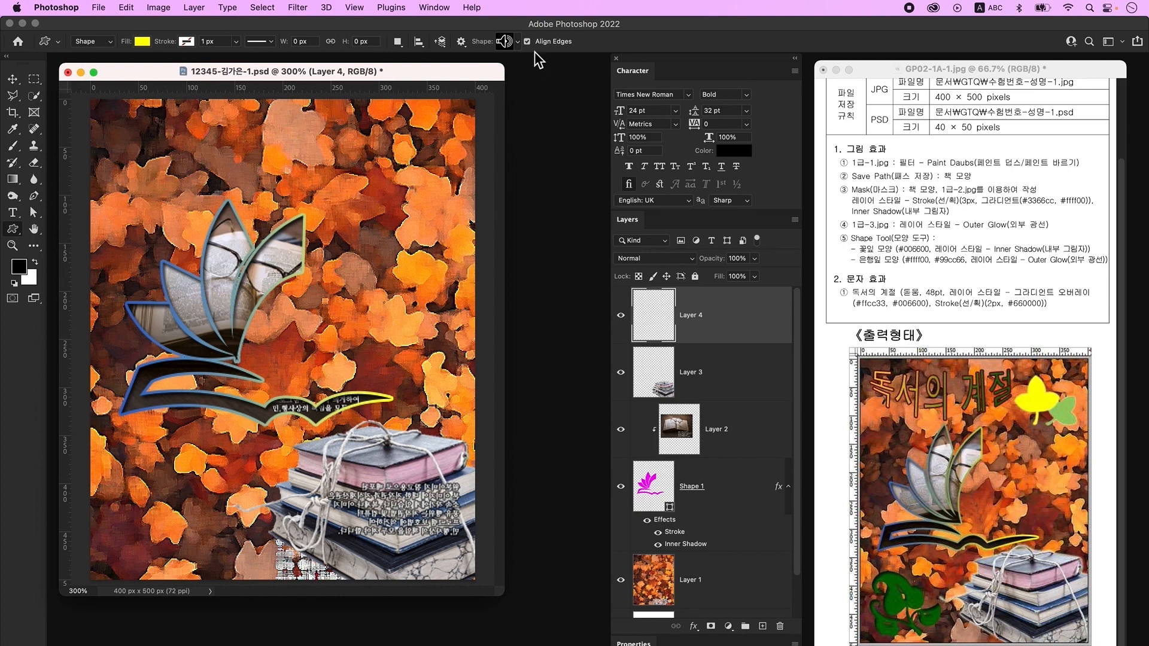
left_click(506, 42)
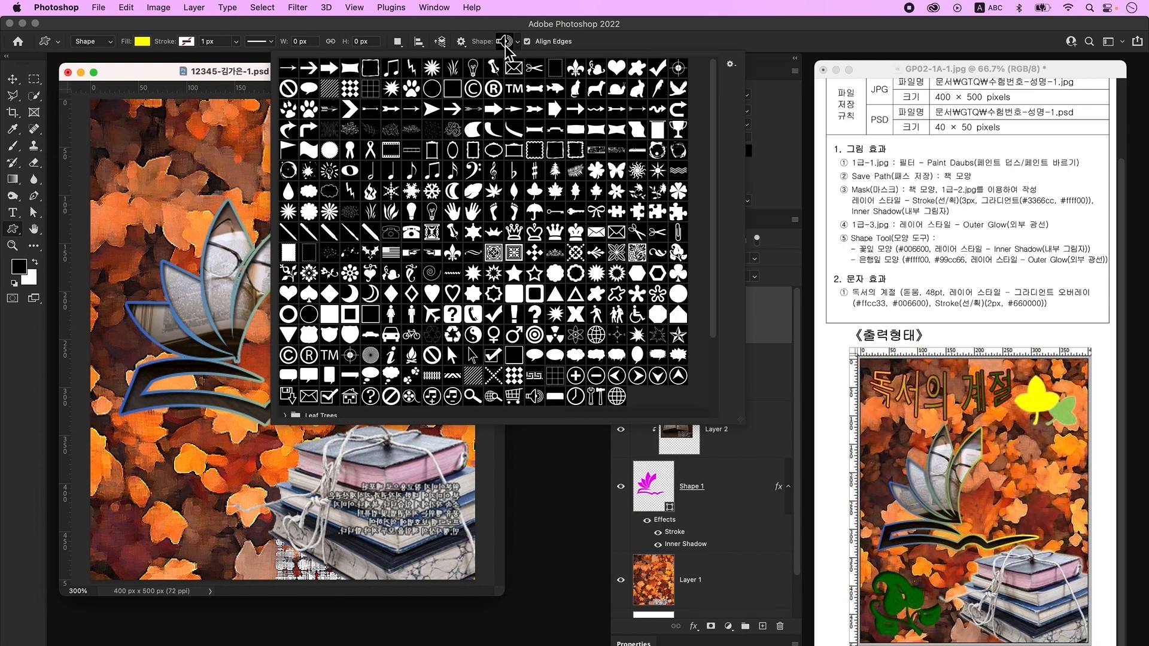
- Draw a leaf ornament in the lower-left corner and fill it #006600
left_click(679, 253)
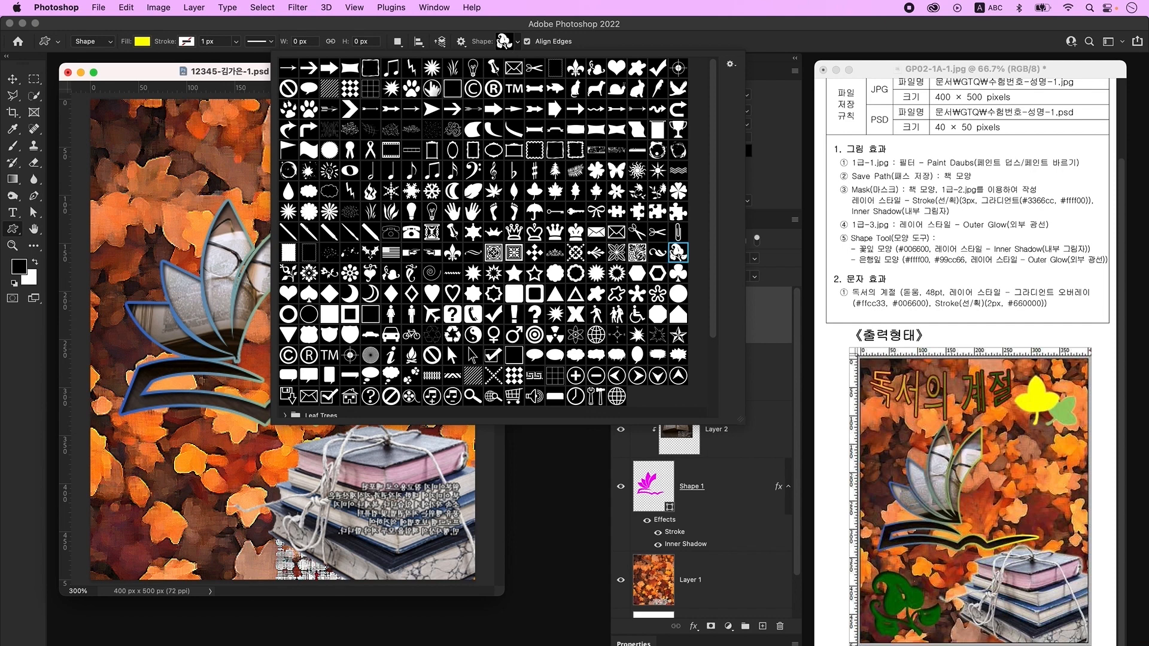
left_click(194, 162)
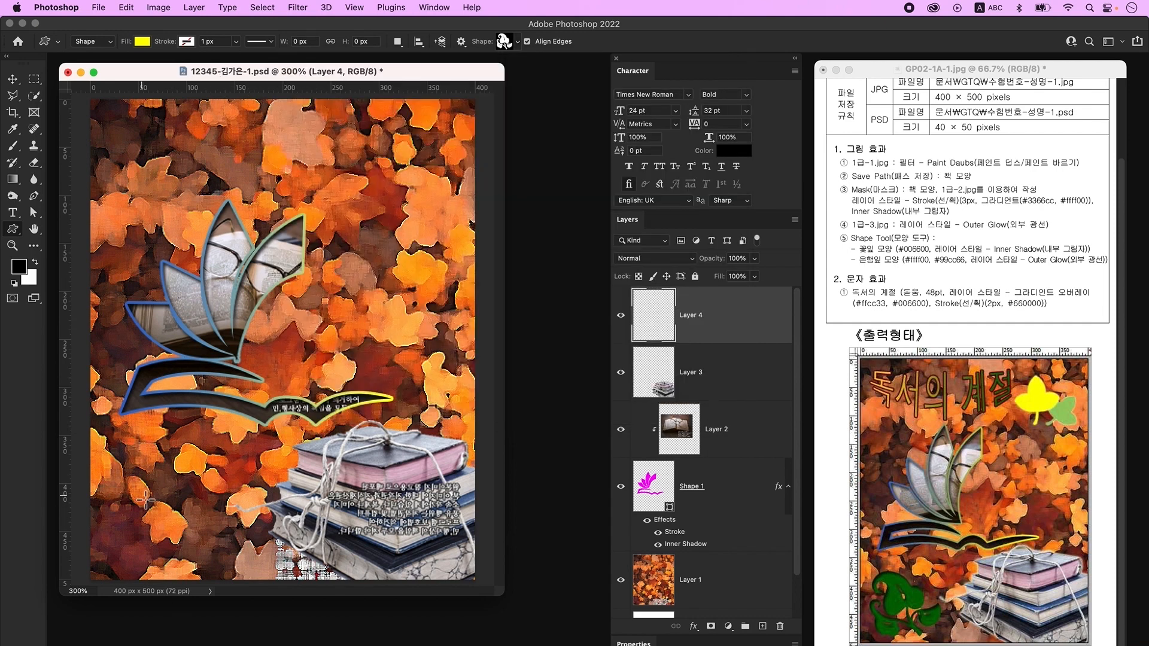
left_click_drag(114, 463, 219, 567)
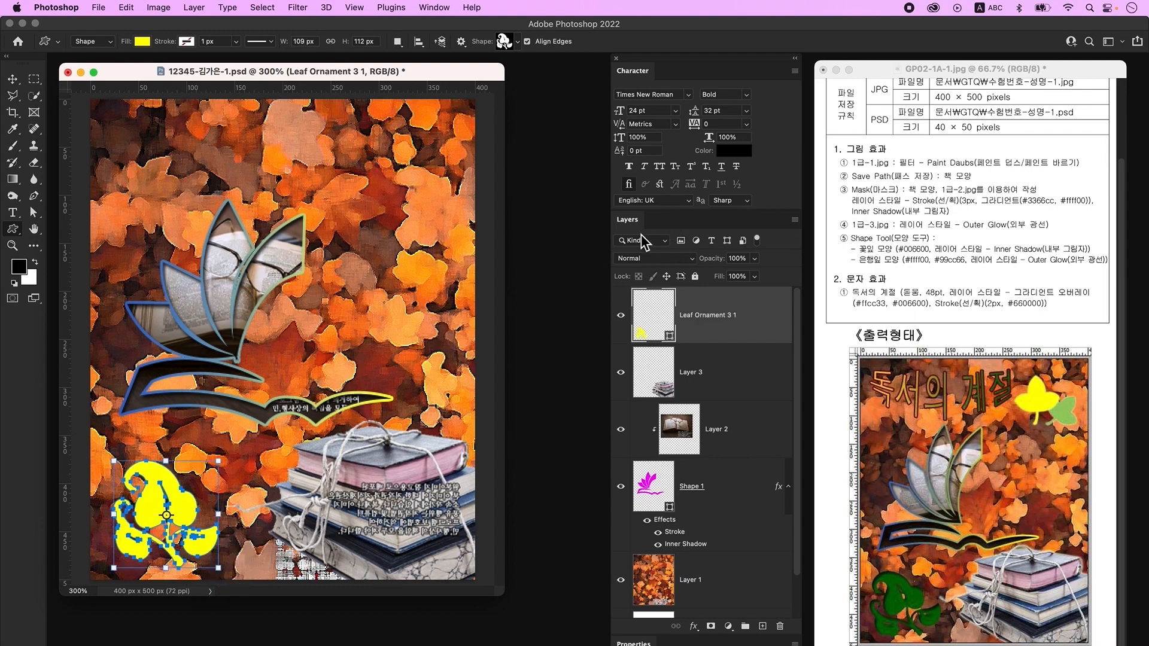
double_click(660, 324)
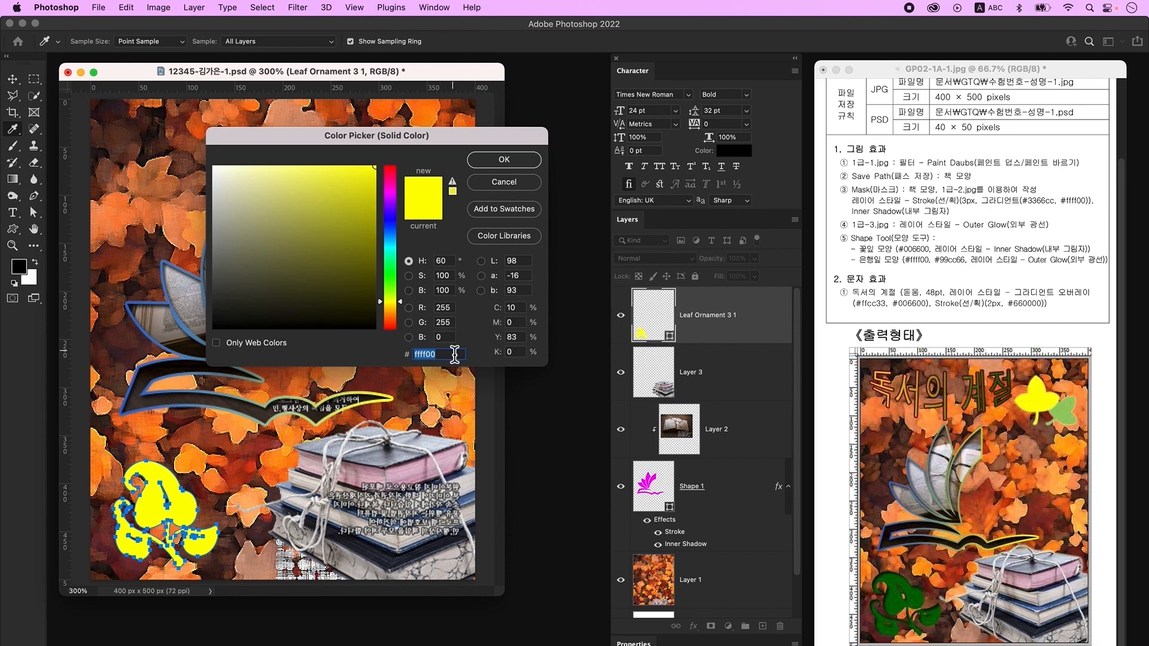
type("006600")
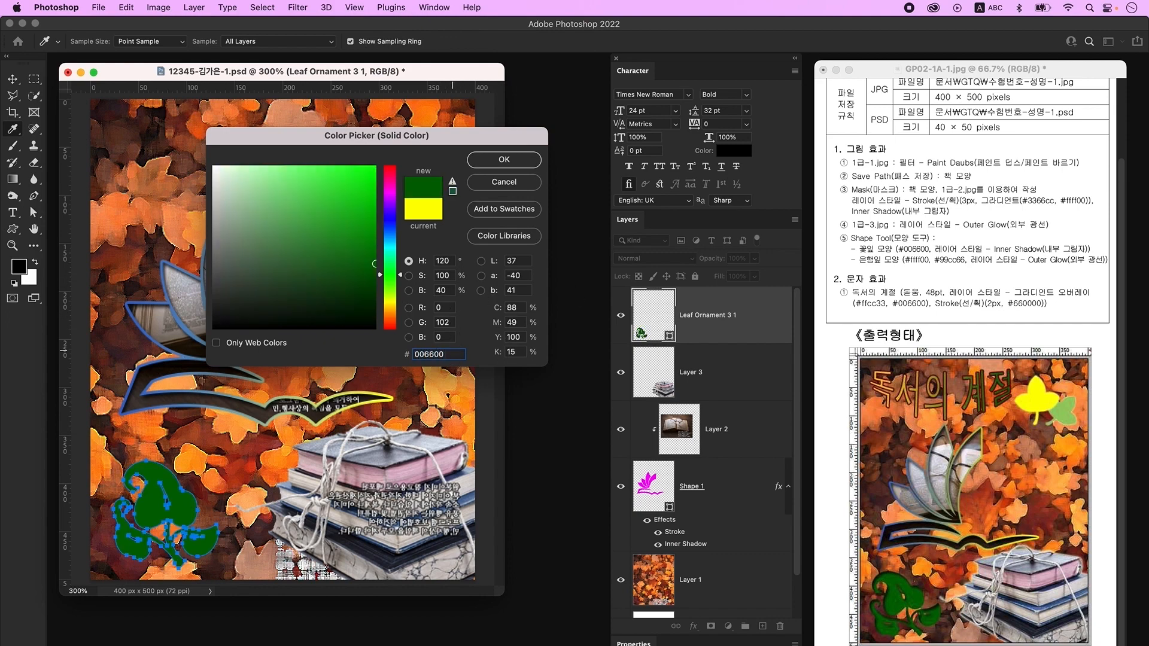
key("Return")
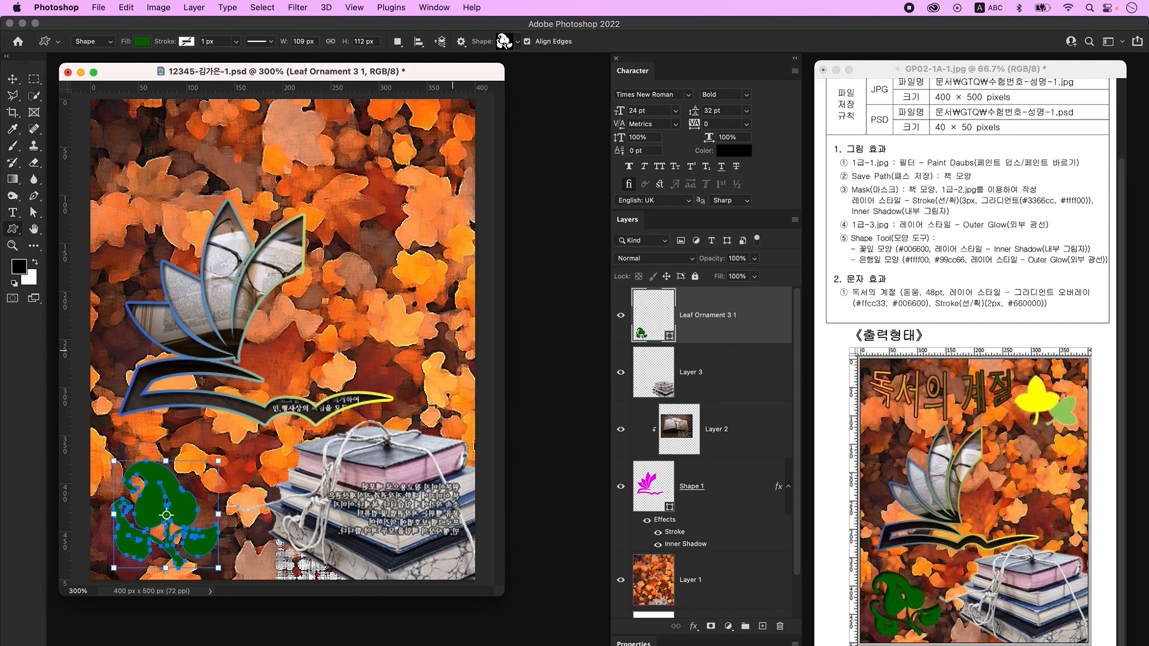
- Add an Inner Shadow layer style to the leaf ornament
double_click(758, 307)
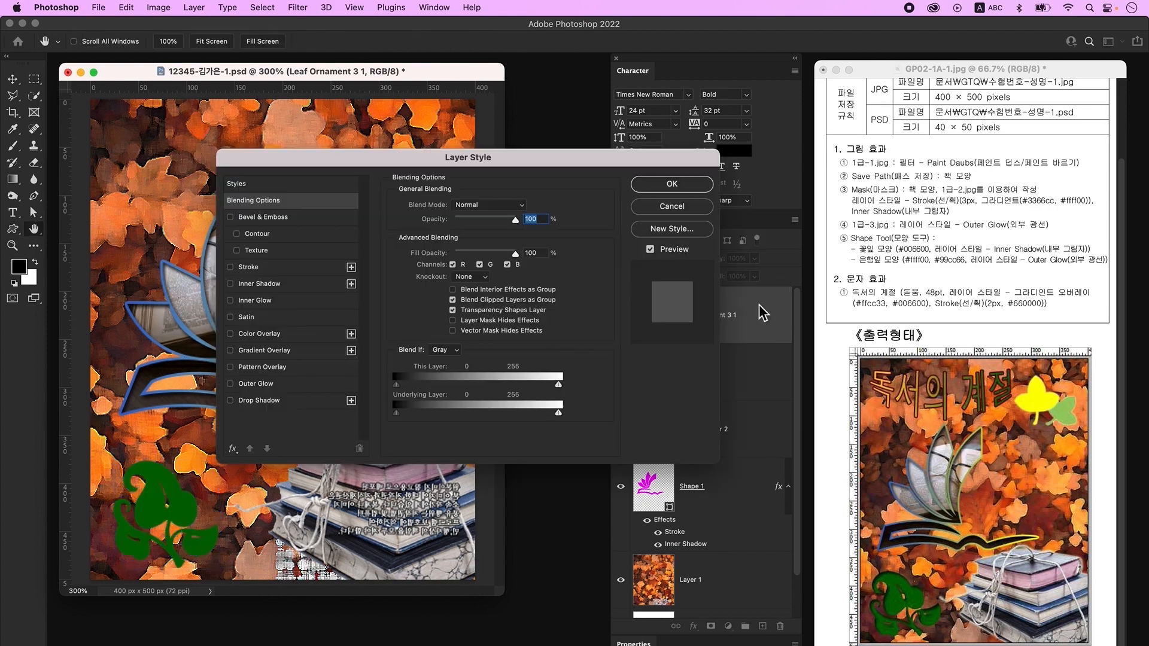
left_click(273, 285)
left_click(697, 184)
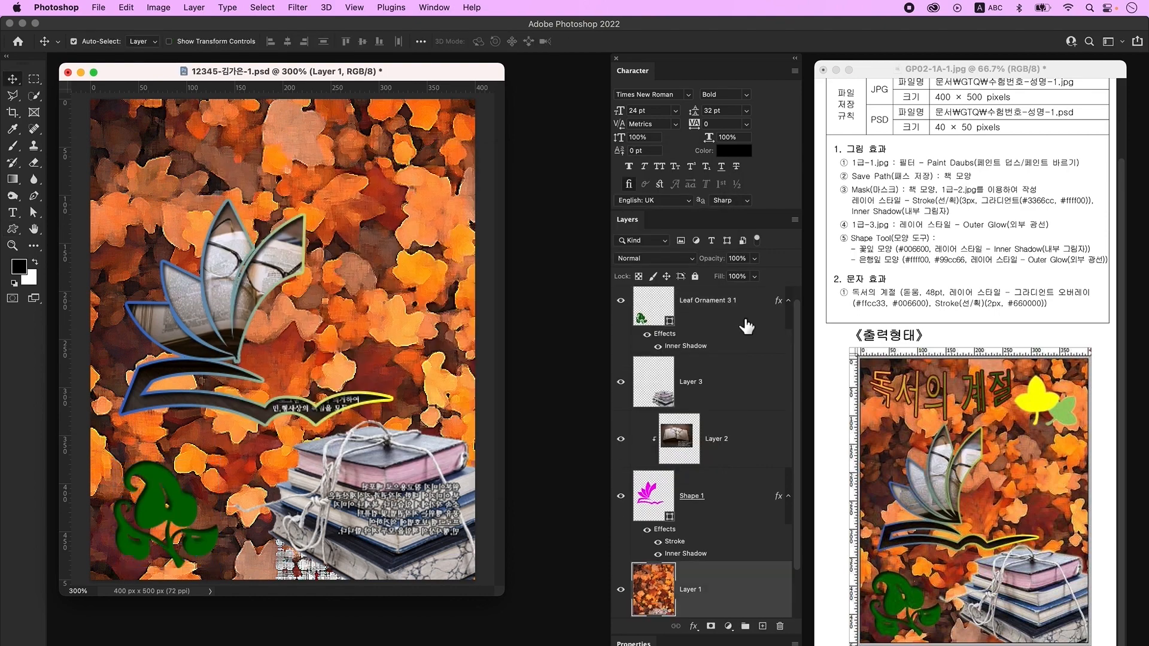
left_click(733, 315)
- On a new layer, draw a three-lobed leaf shape near the poster's top
left_click(763, 626)
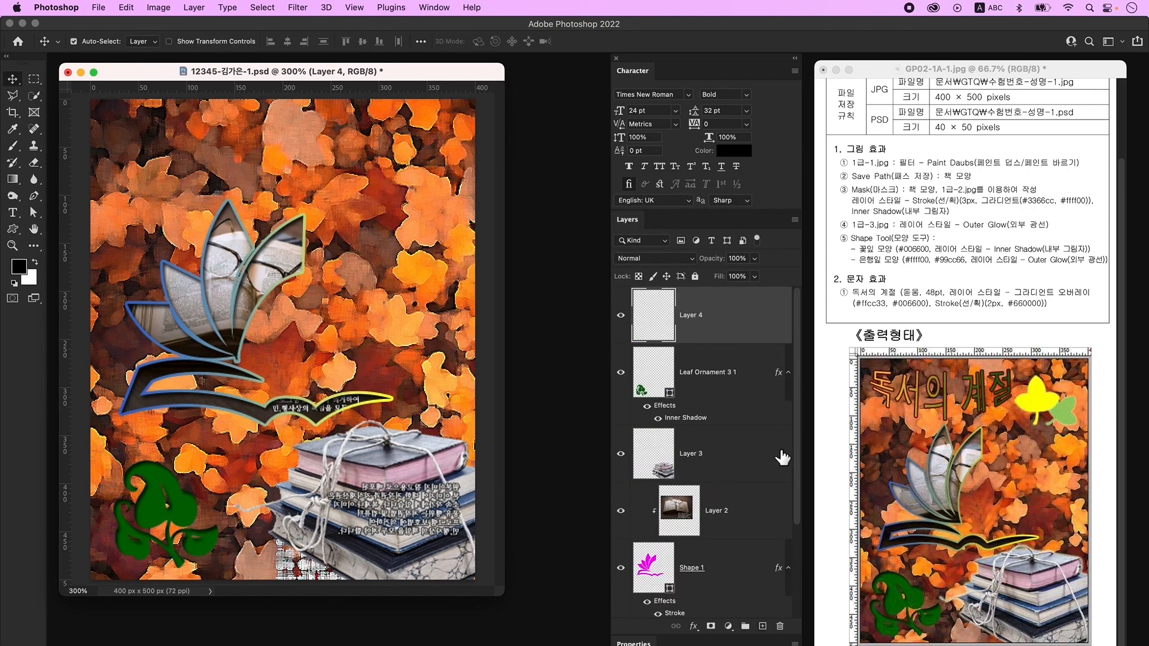
left_click(13, 229)
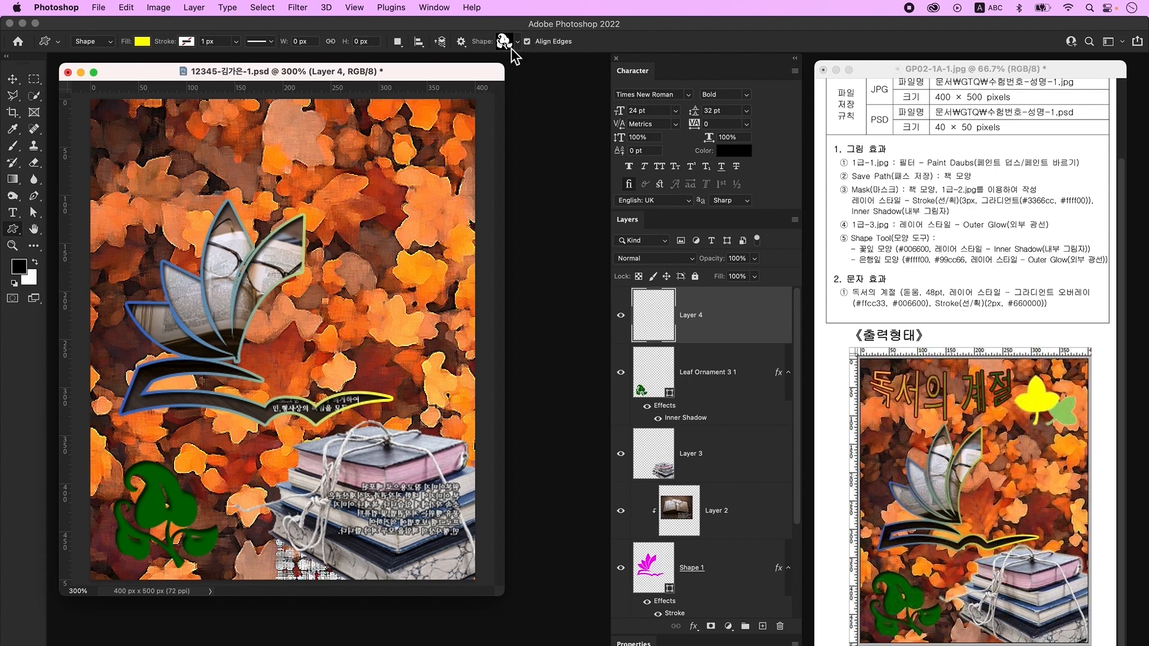
left_click(507, 43)
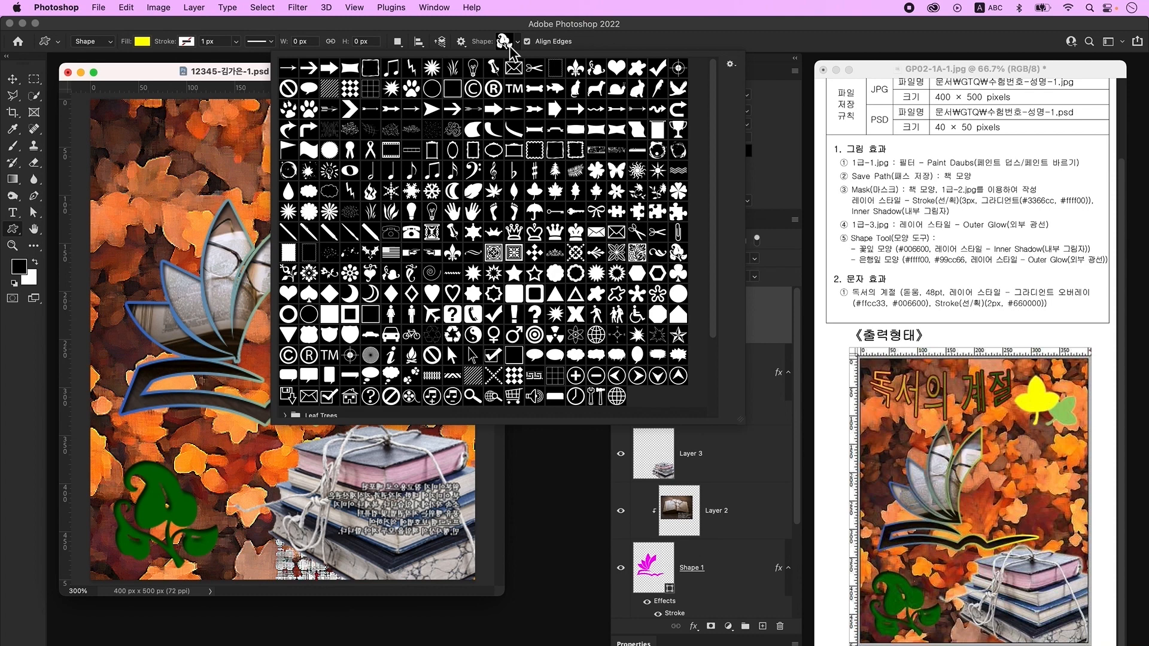
left_click(534, 191)
left_click(256, 76)
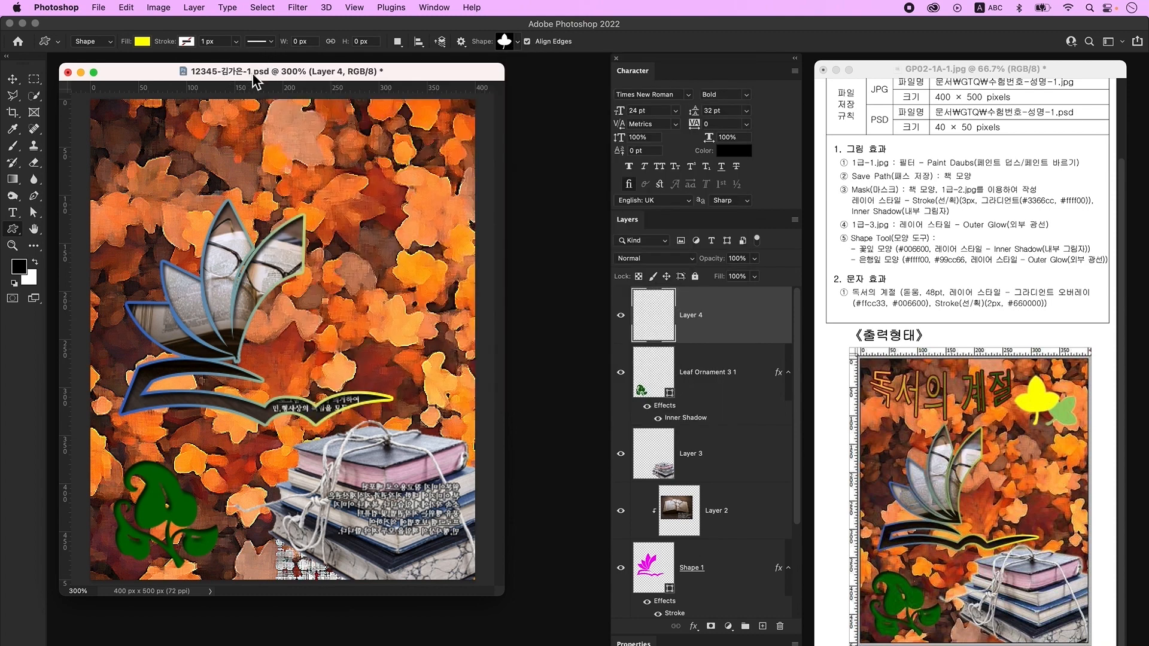
left_click_drag(307, 112, 409, 223)
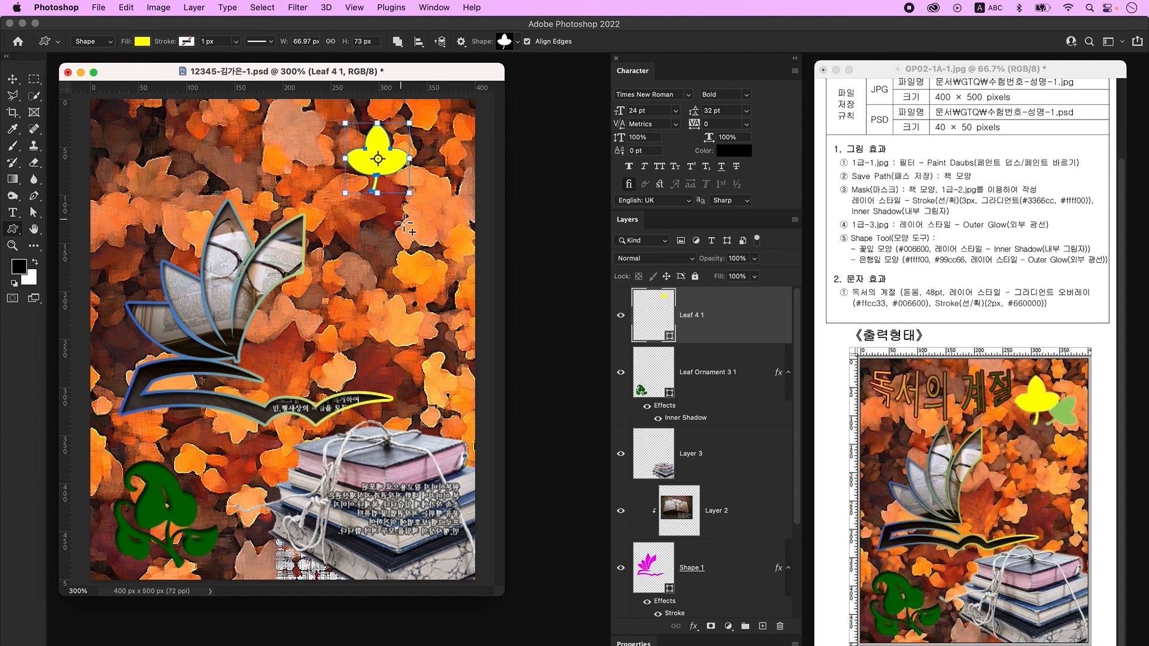
- Keep the leaf's #ffff00 fill, add Outer Glow, and duplicate the layer
double_click(656, 314)
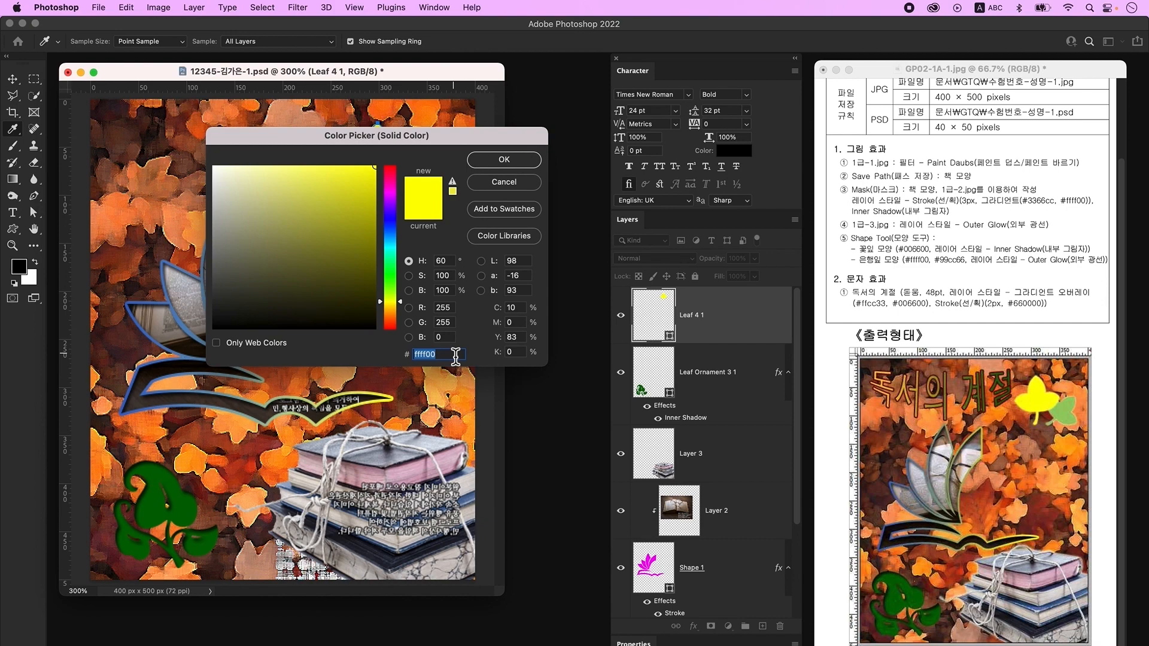
key("Return")
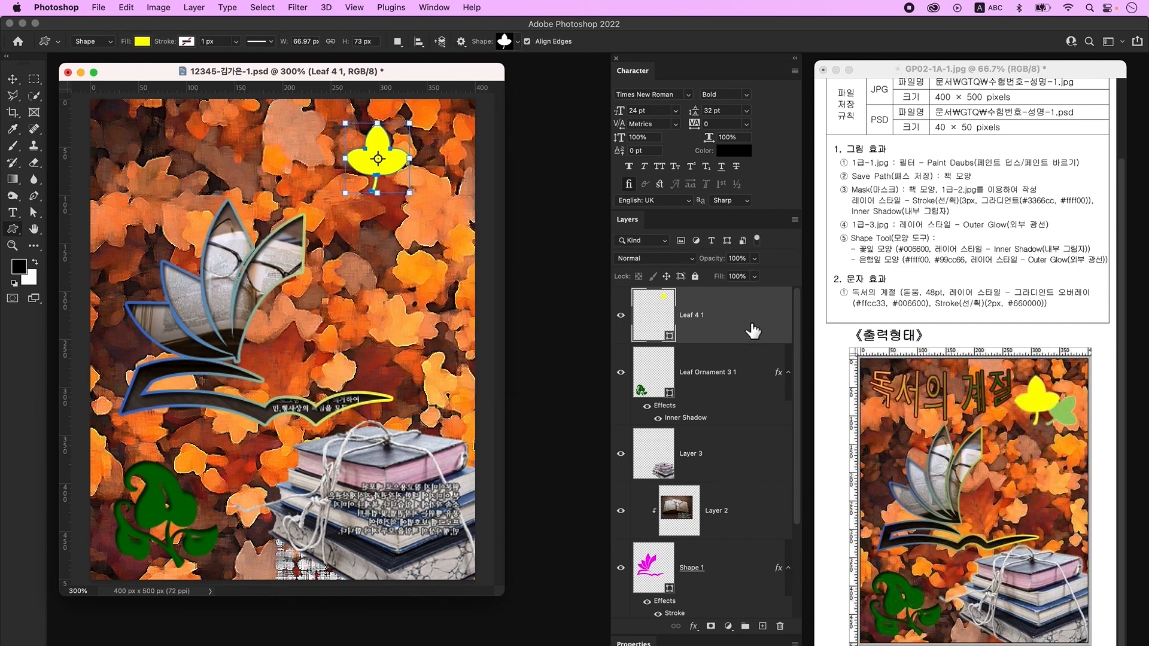
double_click(753, 330)
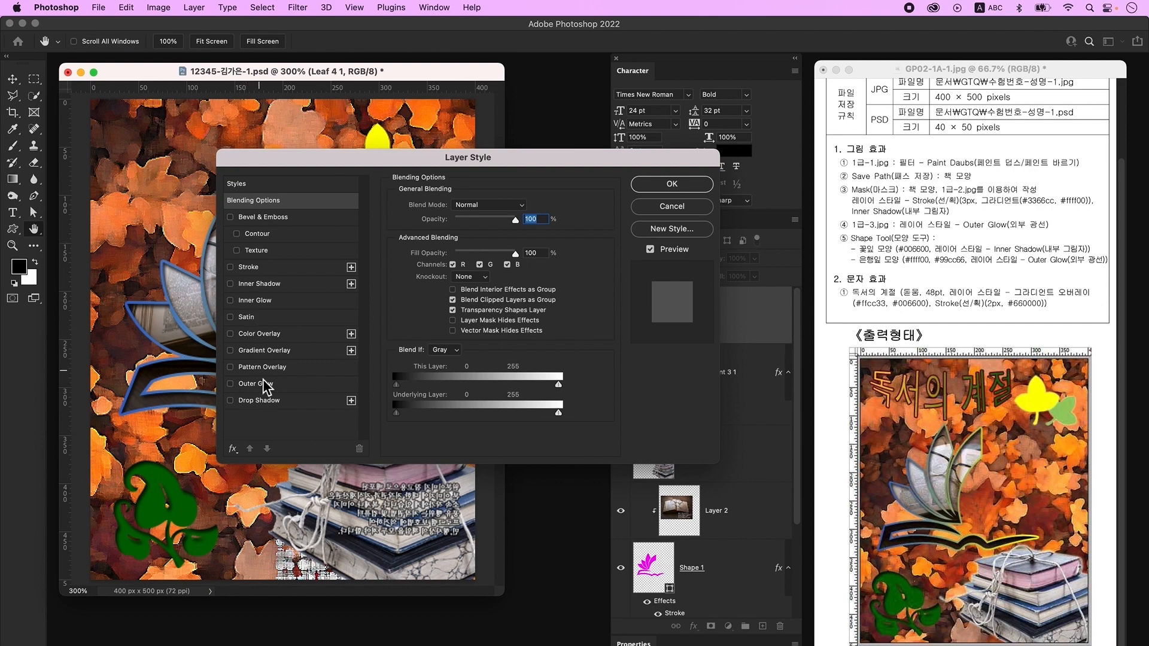
left_click(256, 384)
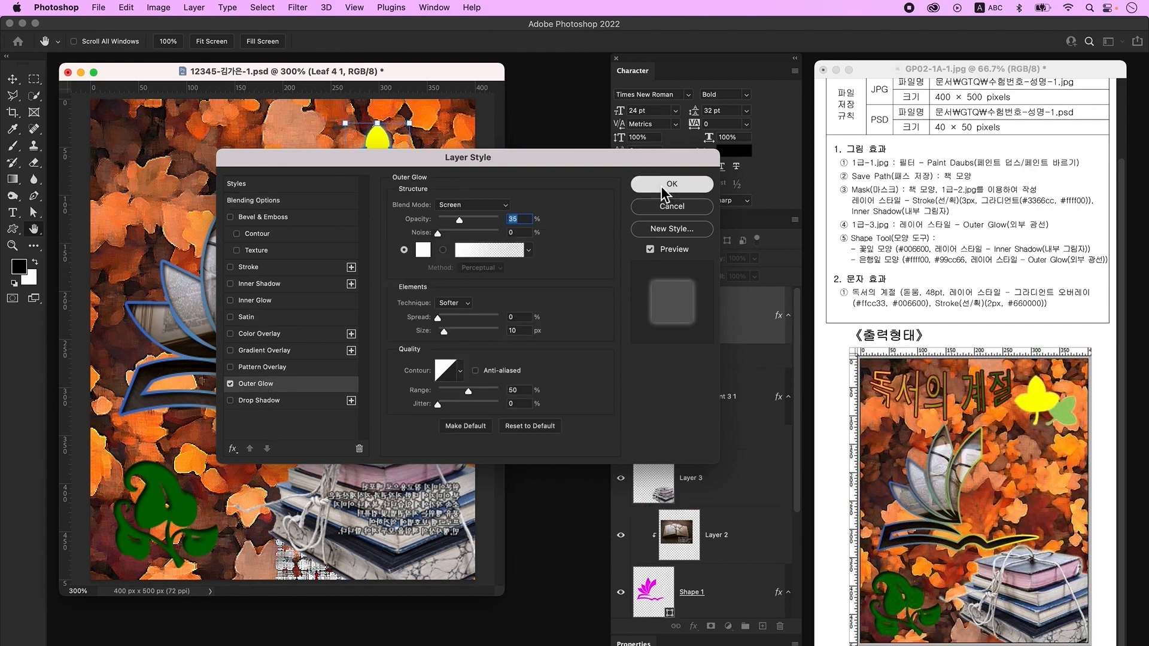
left_click(672, 183)
key("ctrl+j")
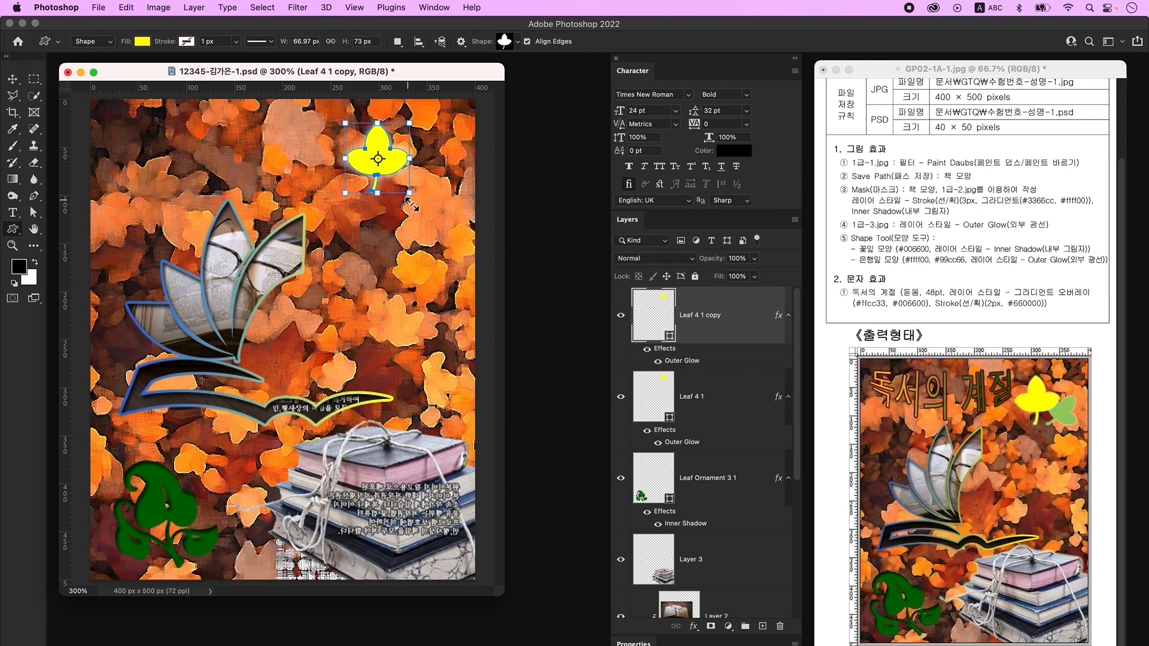
- Move the leaf copy right and down, shrinking and tilting it
key("ctrl+t")
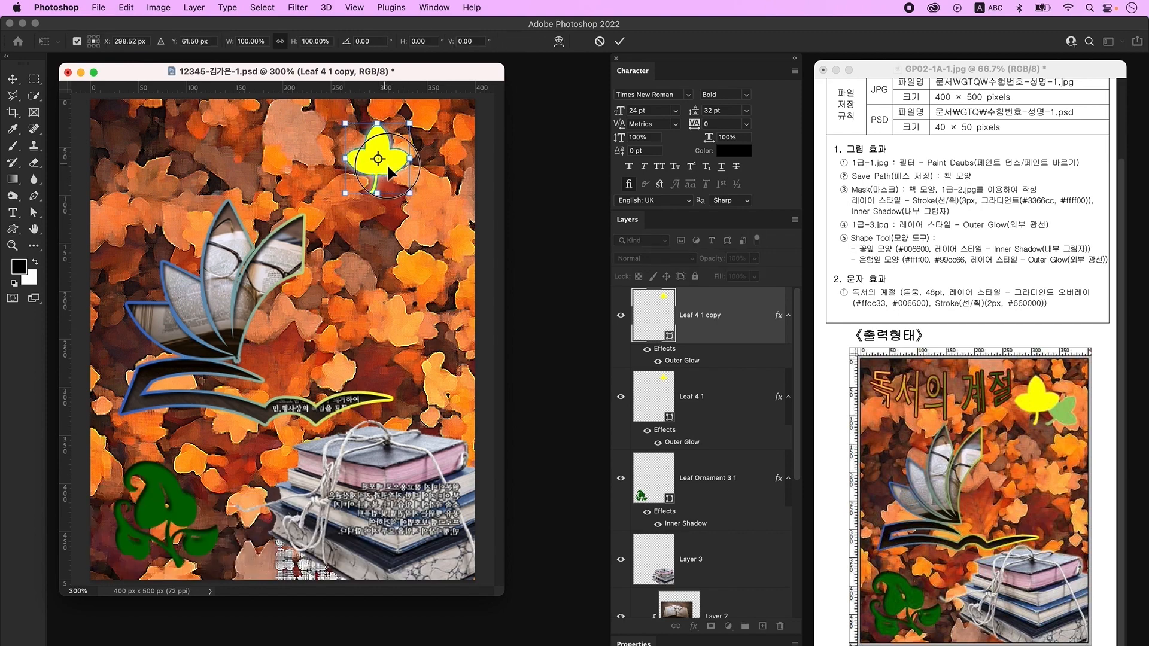
left_click_drag(388, 172, 428, 187)
left_click_drag(419, 143, 419, 154)
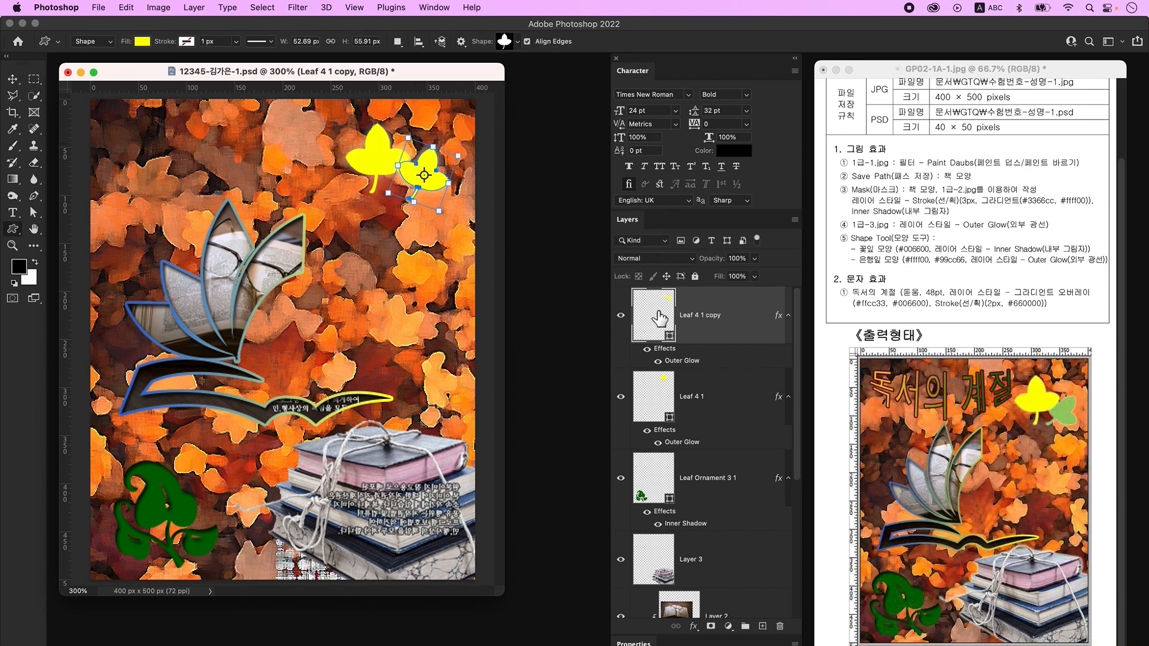
- Fill the leaf copy #99cc66 and send it behind the yellow leaf
double_click(659, 318)
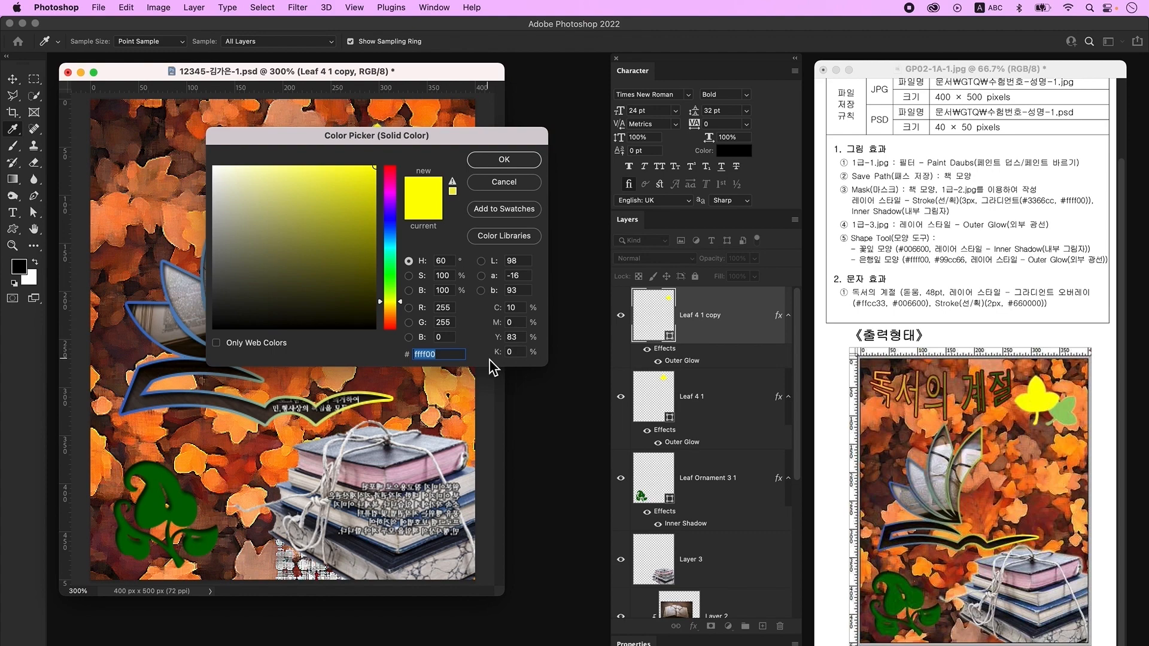
type("99cc66")
key("Return")
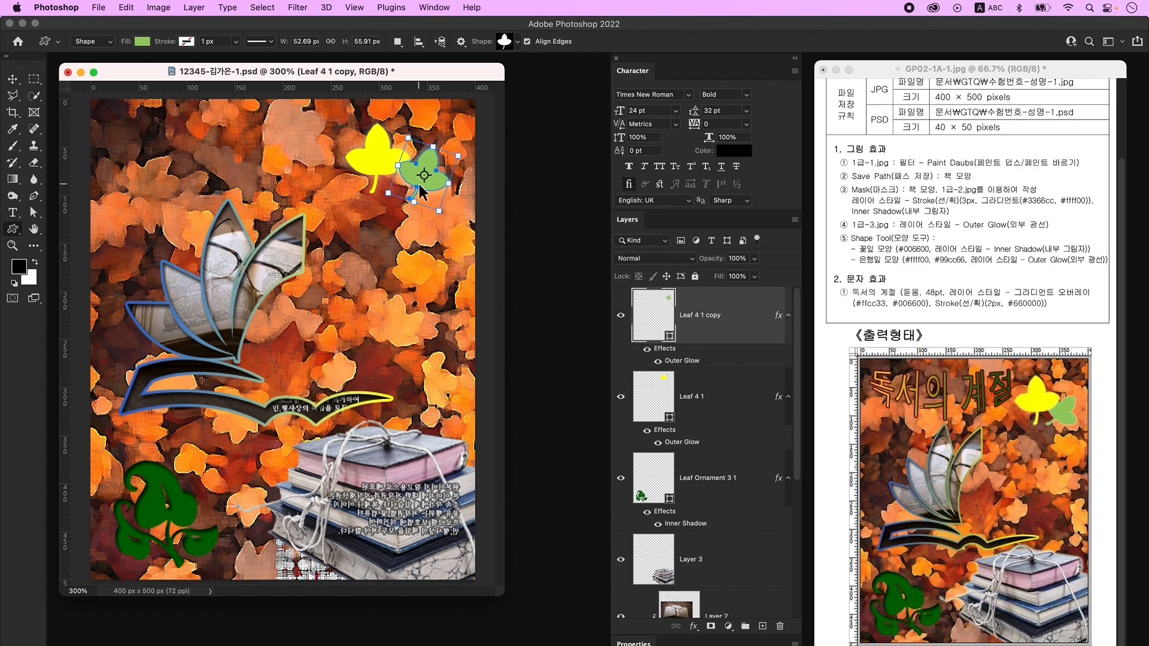
key("super+bracketleft")
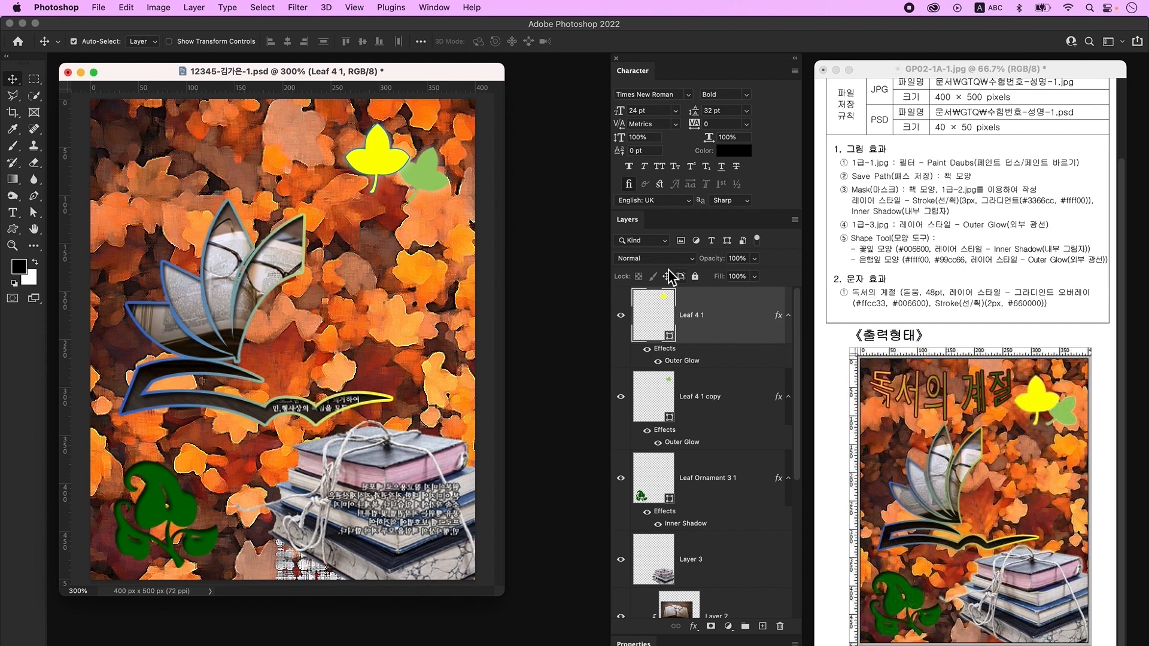
- On a new layer, type the title '독서의 계절' near the poster's top-left
left_click(762, 626)
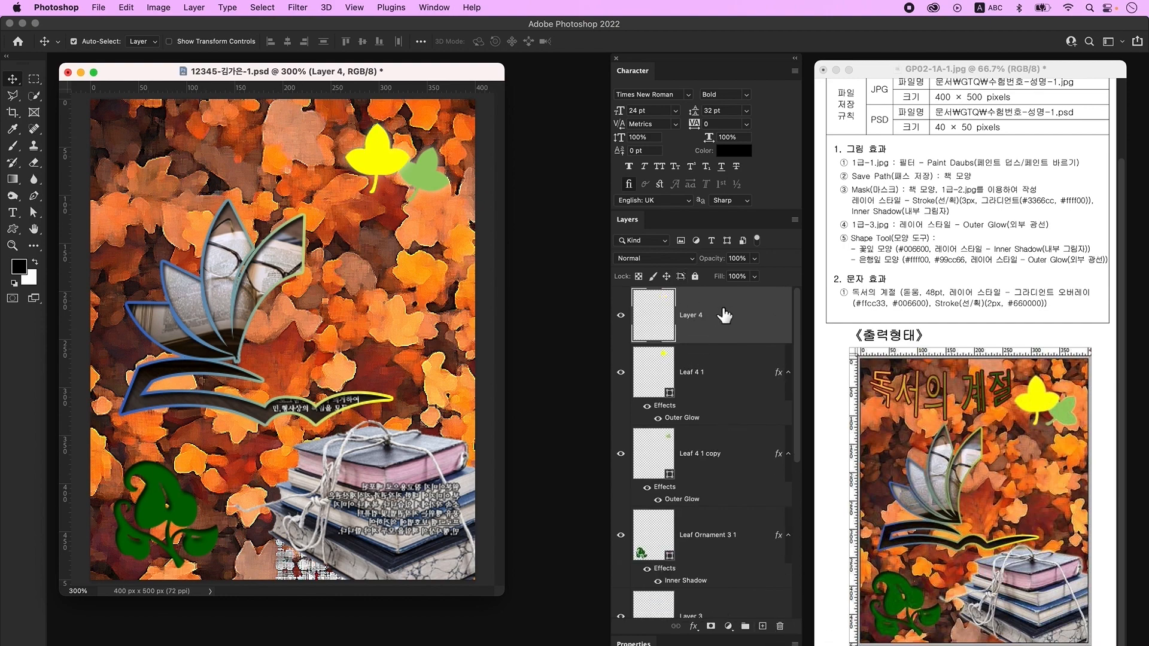
left_click(12, 216)
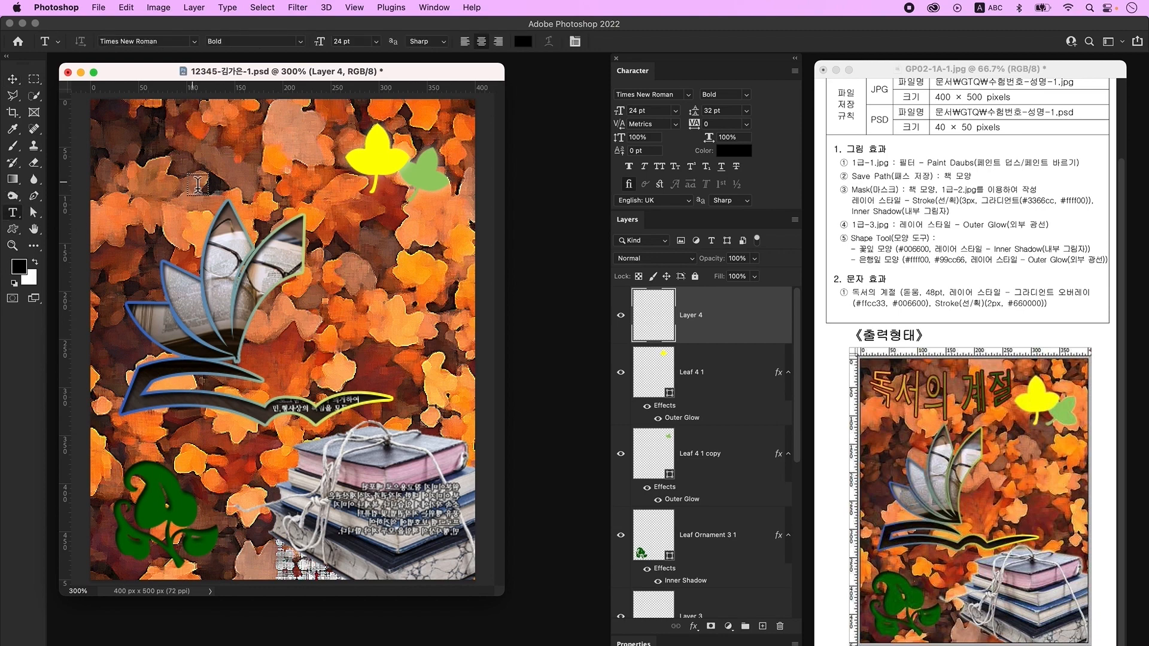
left_click(221, 162)
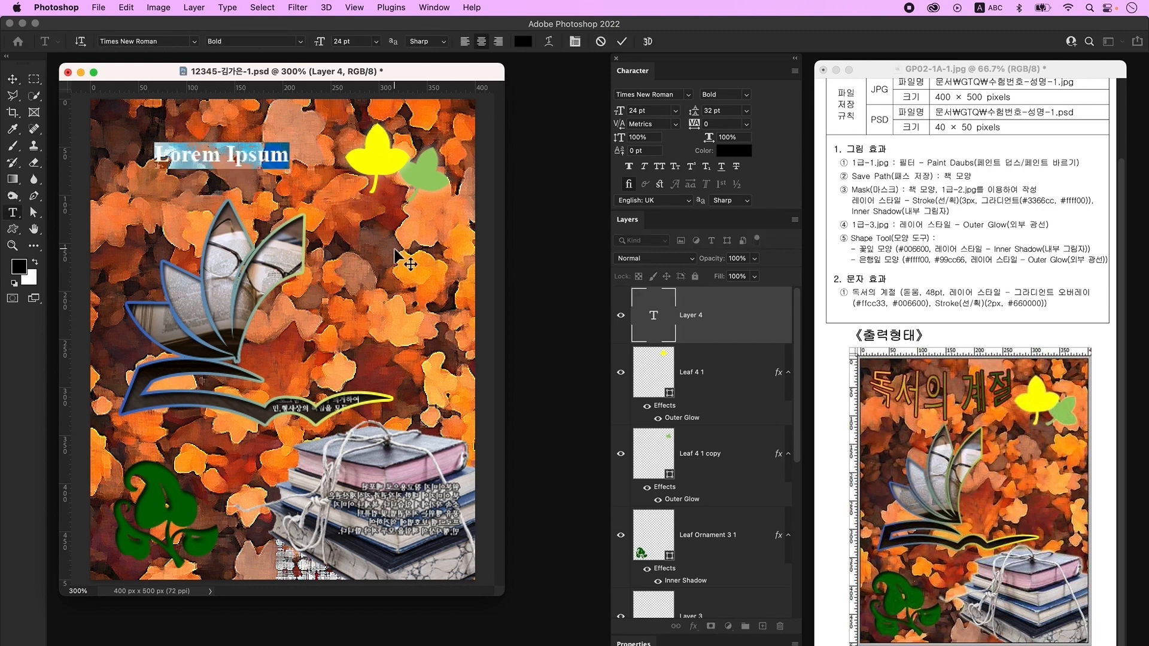
key("ctrl+space")
type("독서의 계절")
left_click(397, 254)
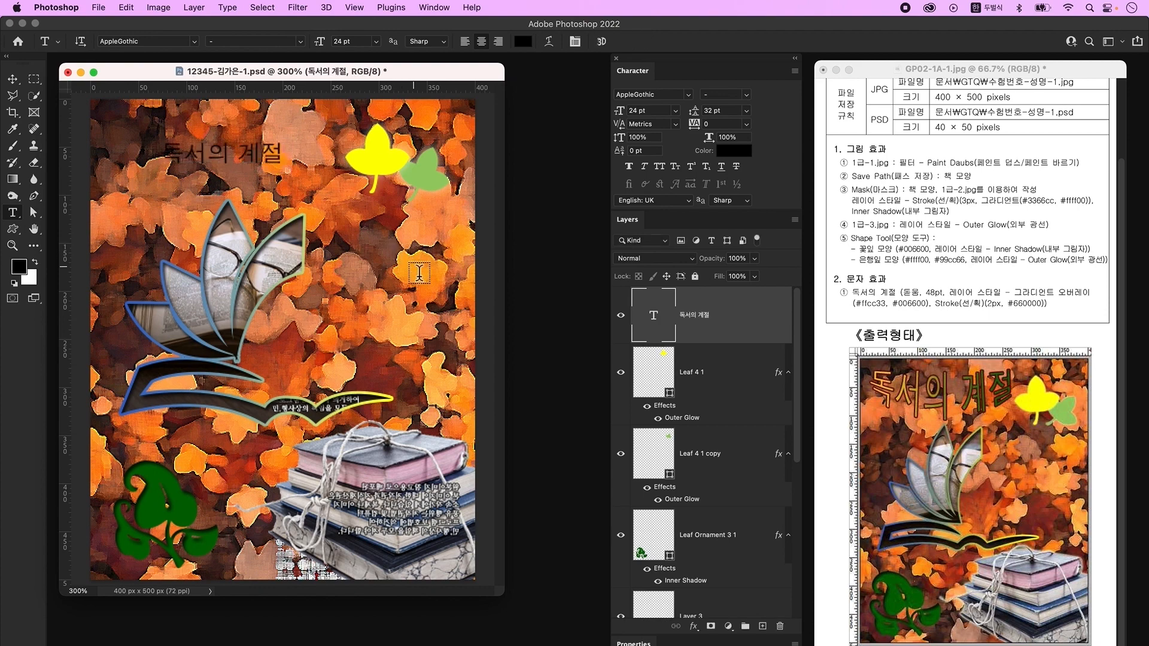
- Set the title's font size to 48 pt and open its Layer Style
left_click(445, 8)
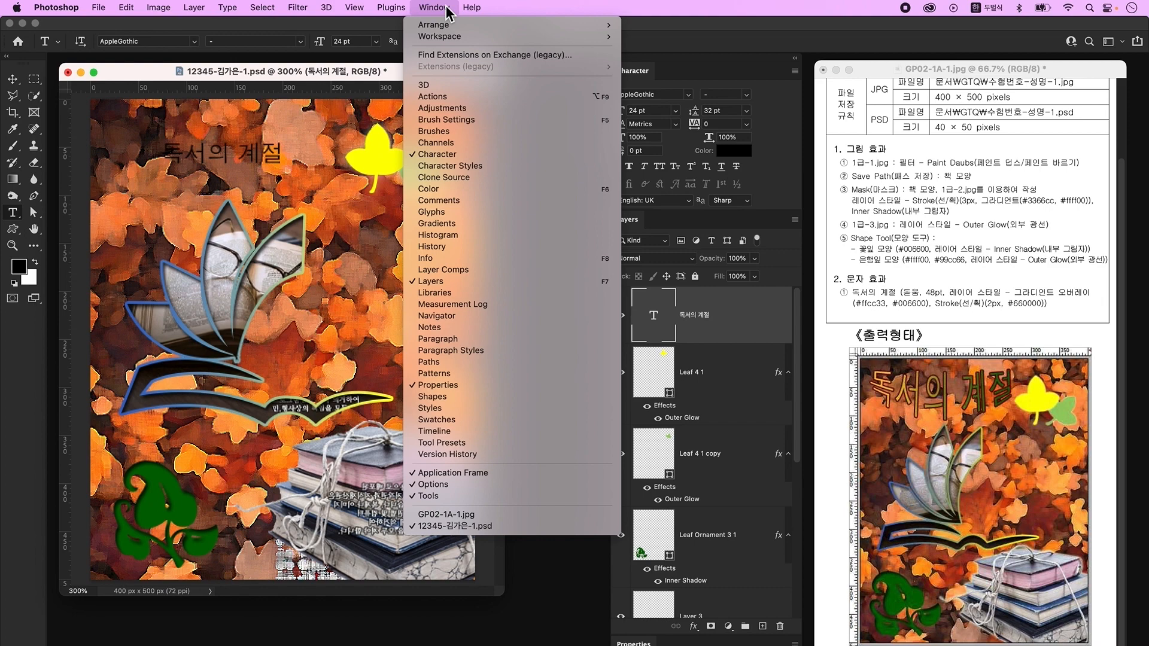
left_click(452, 157)
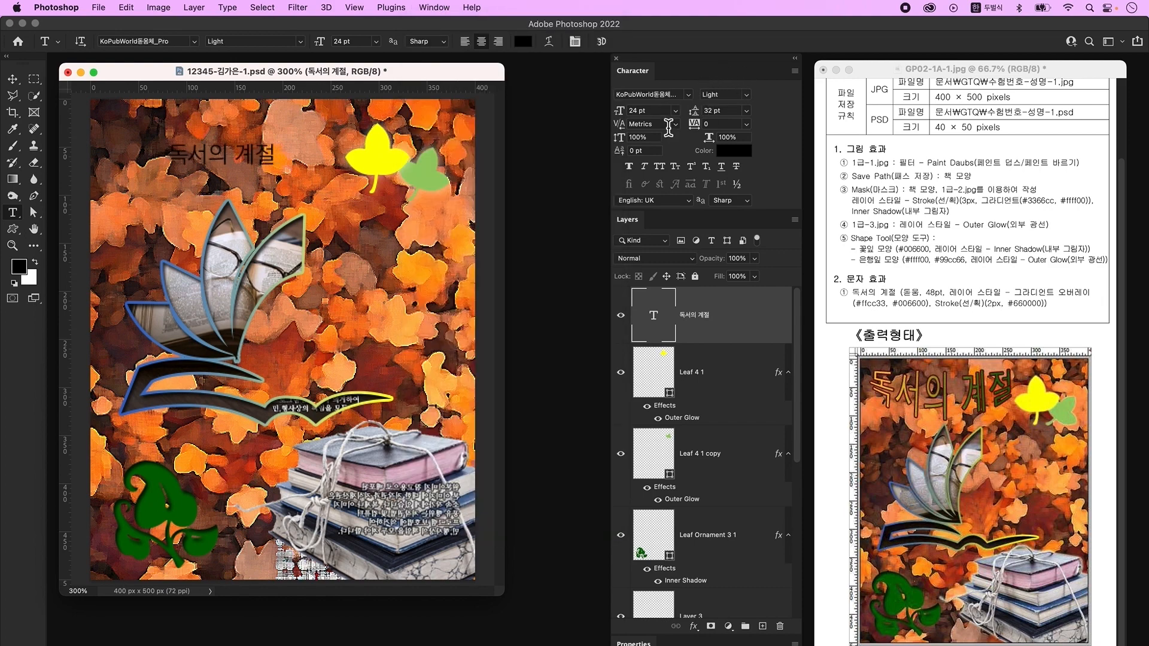
left_click(635, 112)
type("48")
key("Return")
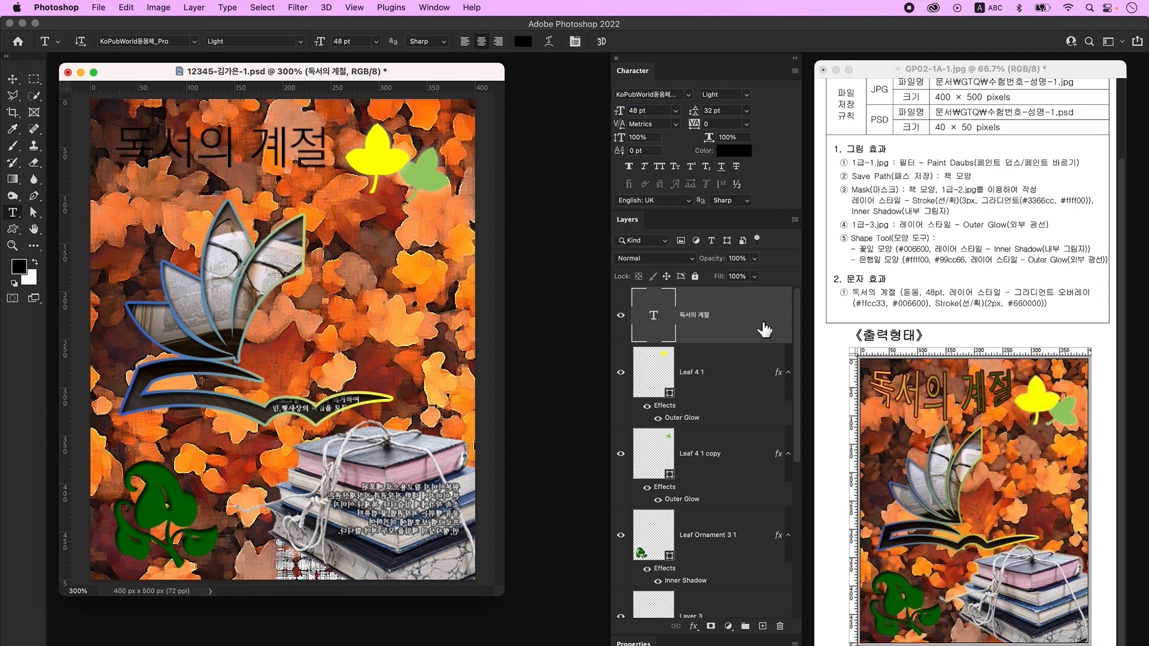
double_click(752, 323)
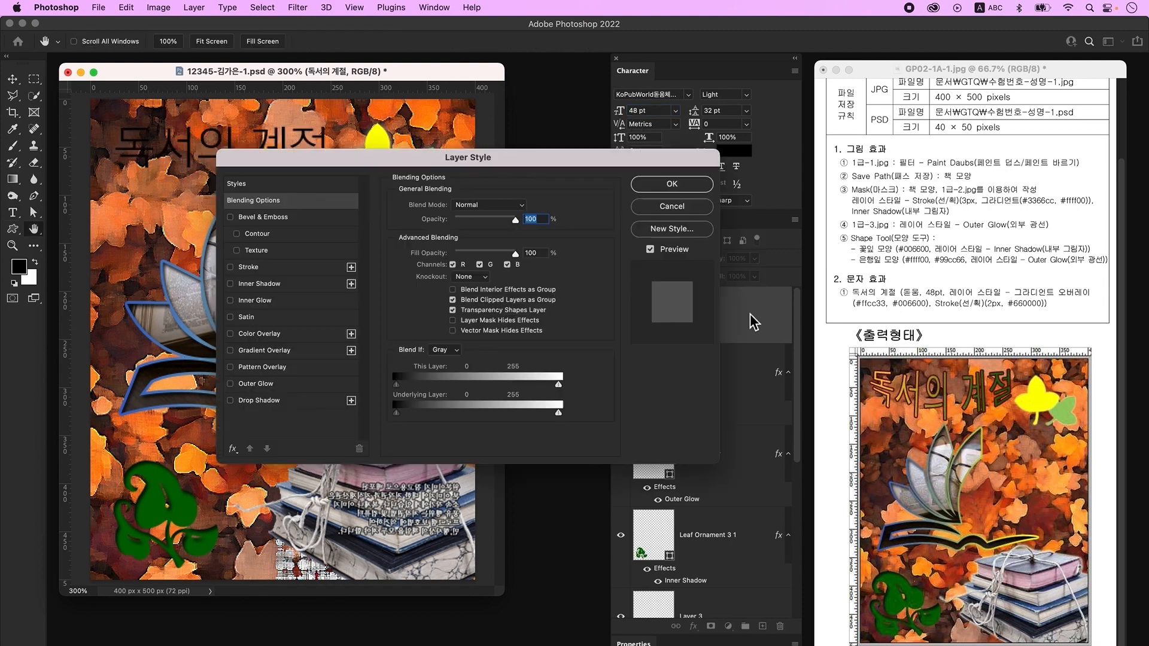
- Add a Gradient Overlay running from #ffcc33 to #006600 on the title
left_click(286, 359)
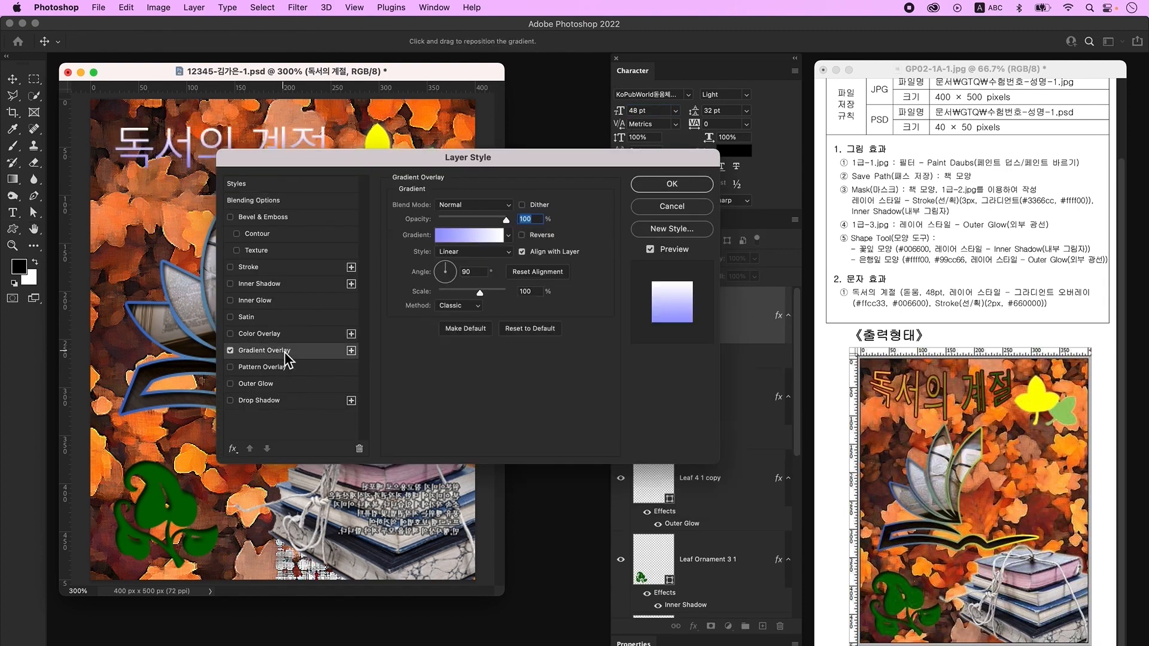
left_click(477, 235)
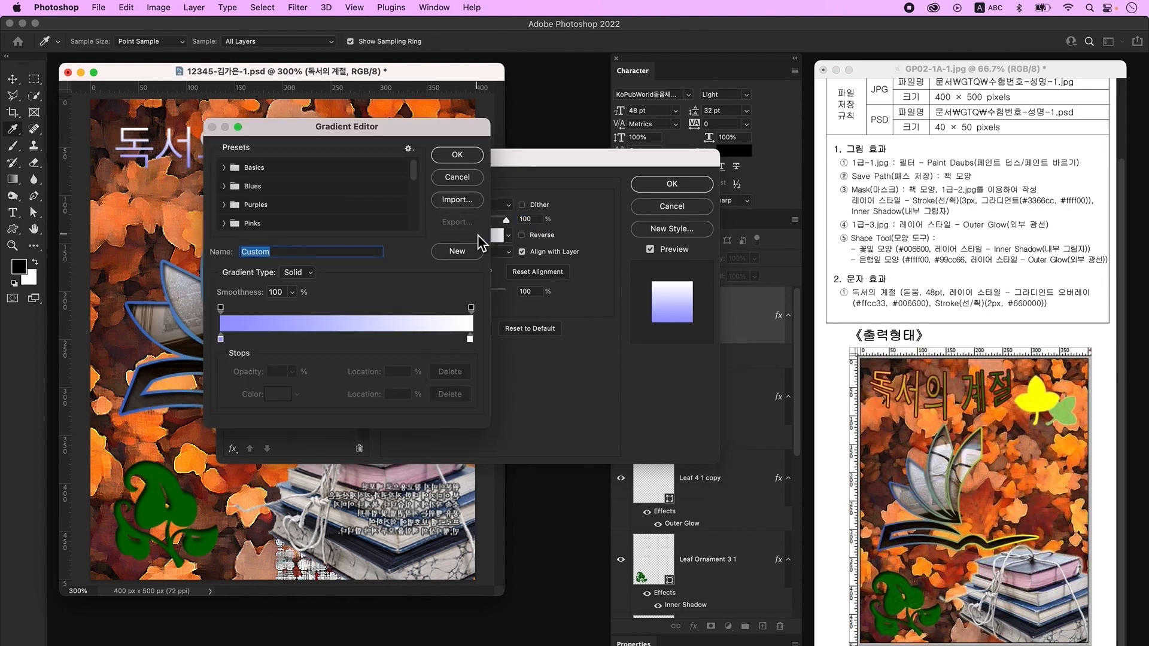
double_click(222, 339)
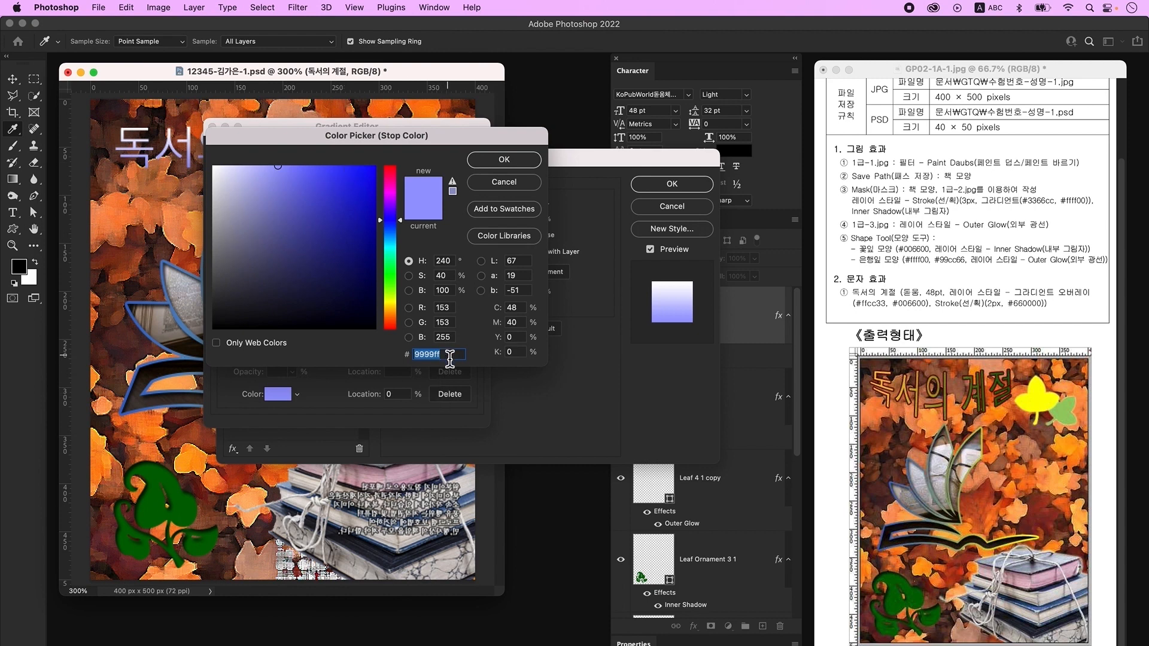
type("ffcc33")
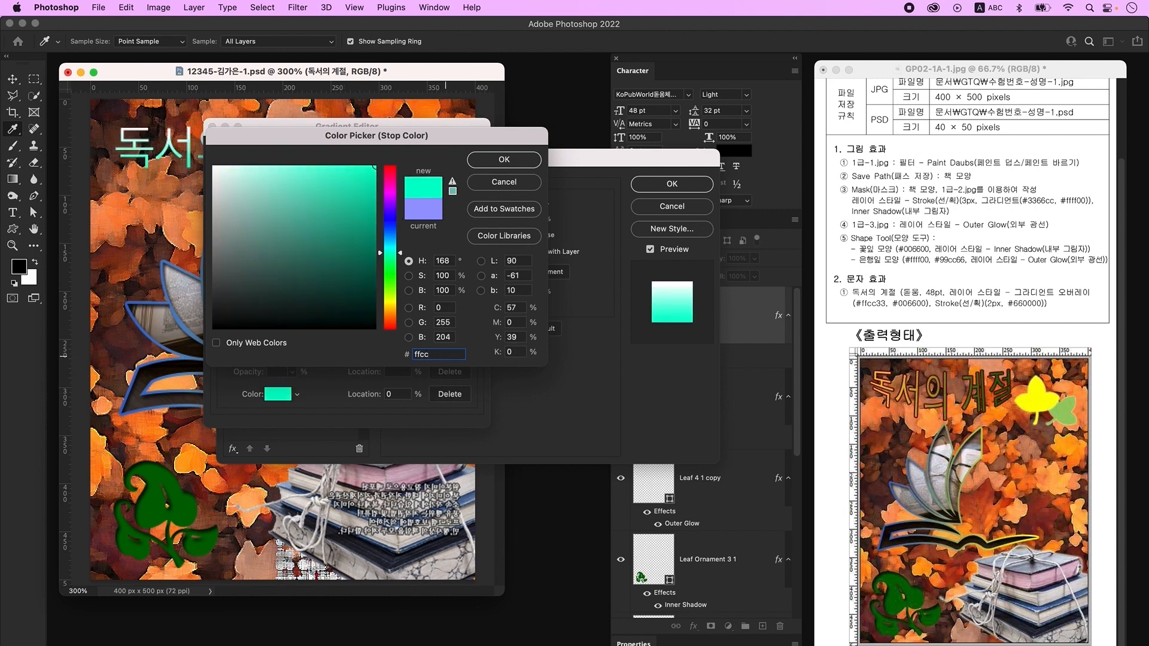
key("Return")
double_click(470, 339)
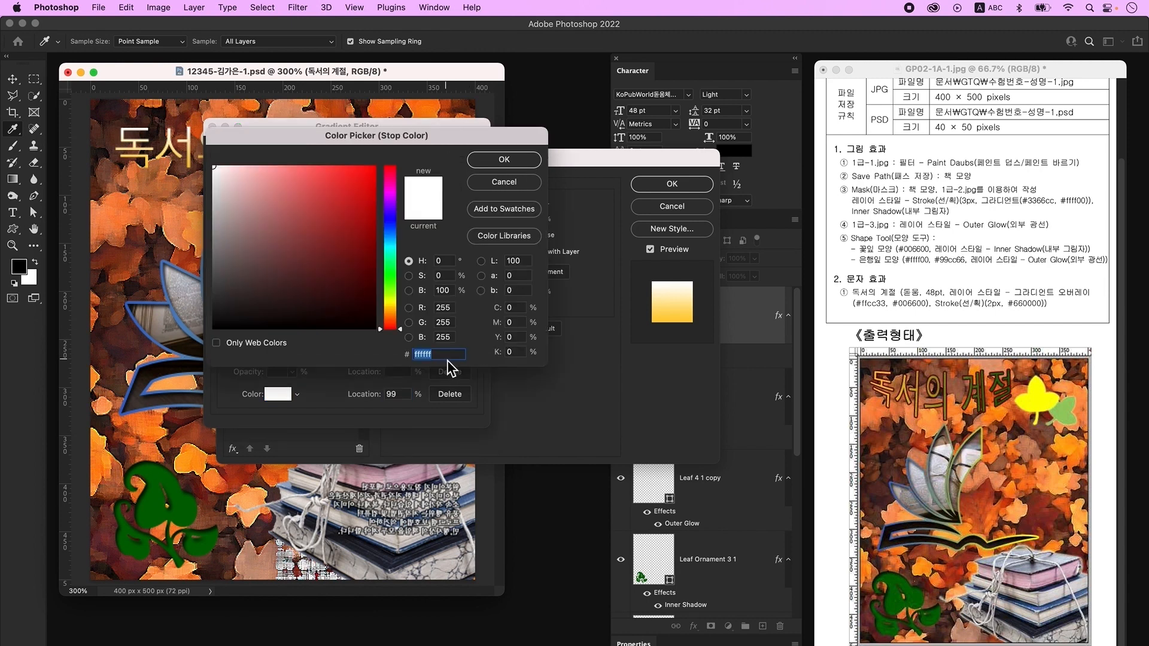
type("006600")
key("Return")
key("Return")
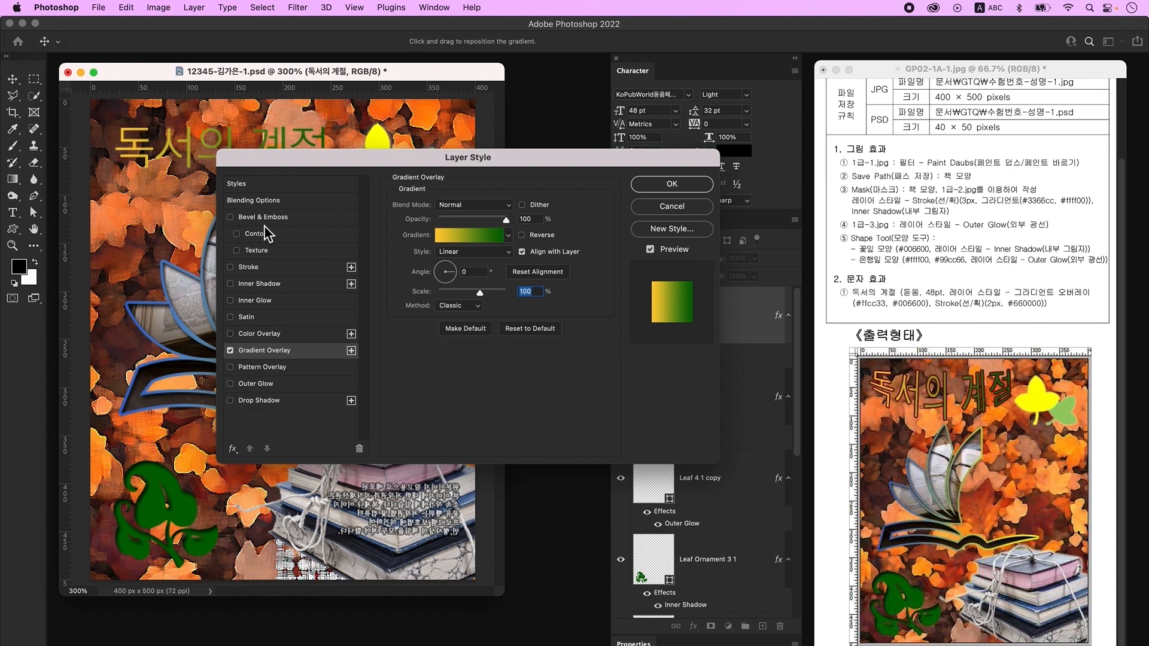
- Add a 2 px solid Color stroke in #660000 and apply the styles
left_click(264, 271)
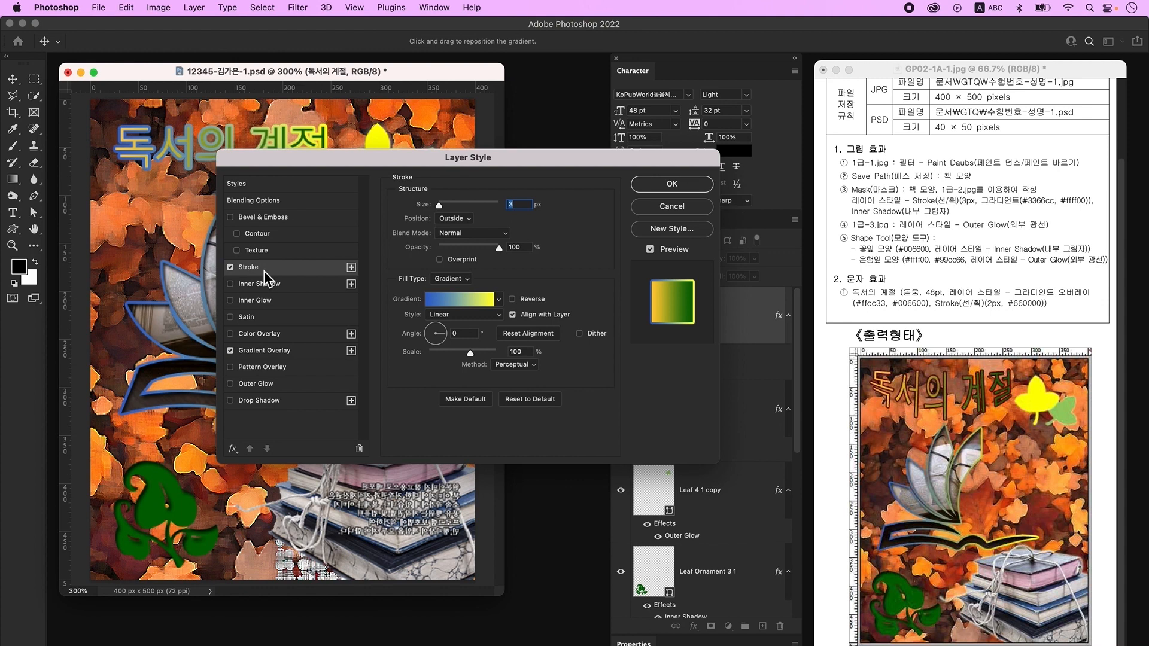
type("2")
left_click(454, 282)
left_click(459, 269)
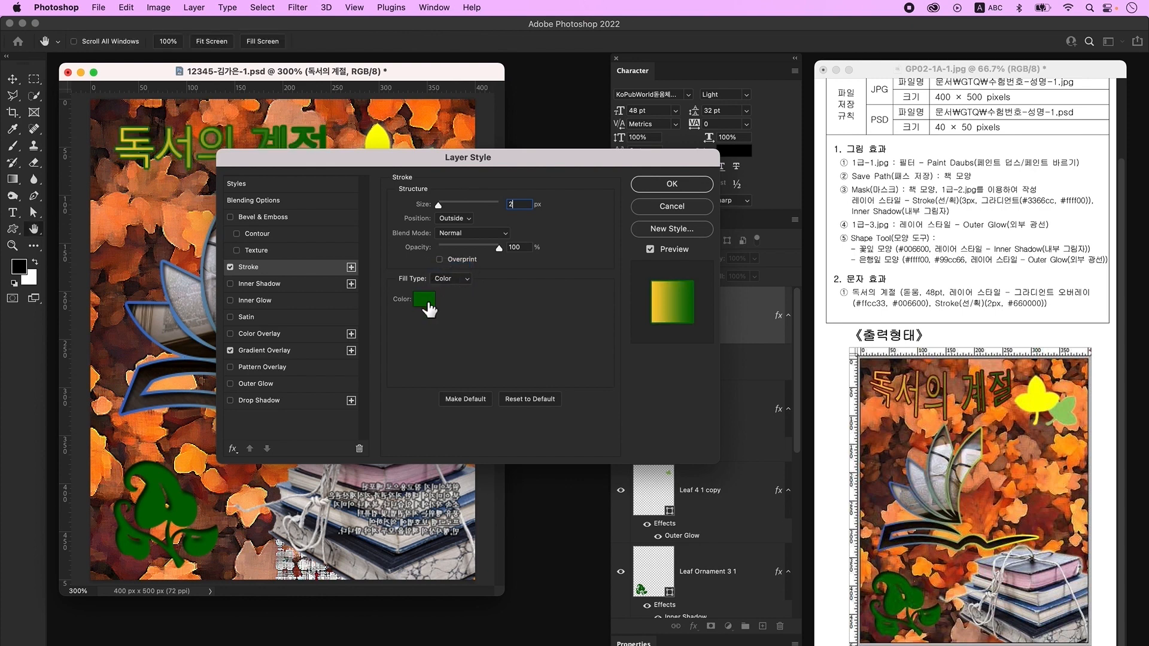
left_click(428, 307)
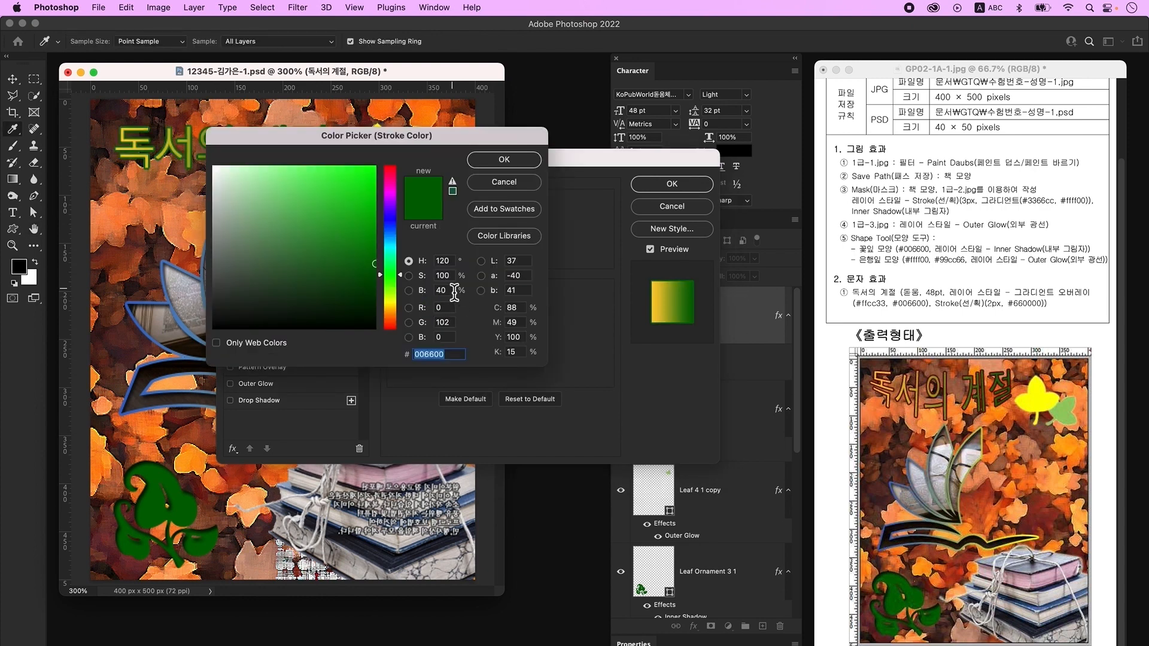
type("660000")
key("Return")
key("Return")
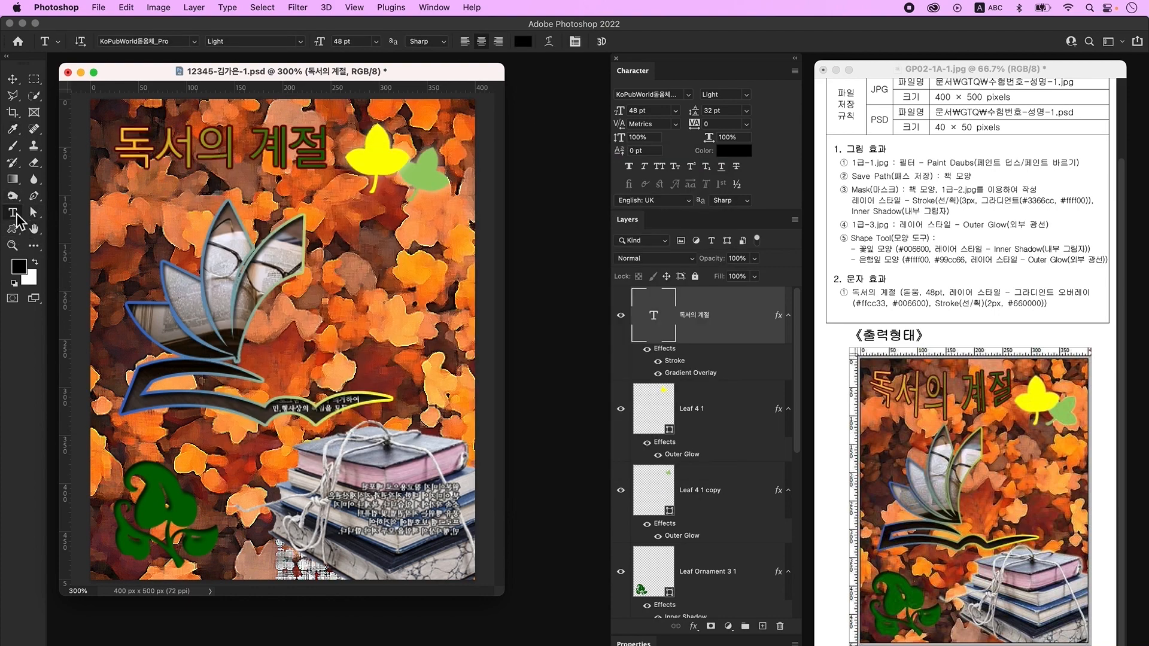
- Apply an Arc Lower warp with a +30 bend to the 독서의 계절 title
left_click(551, 43)
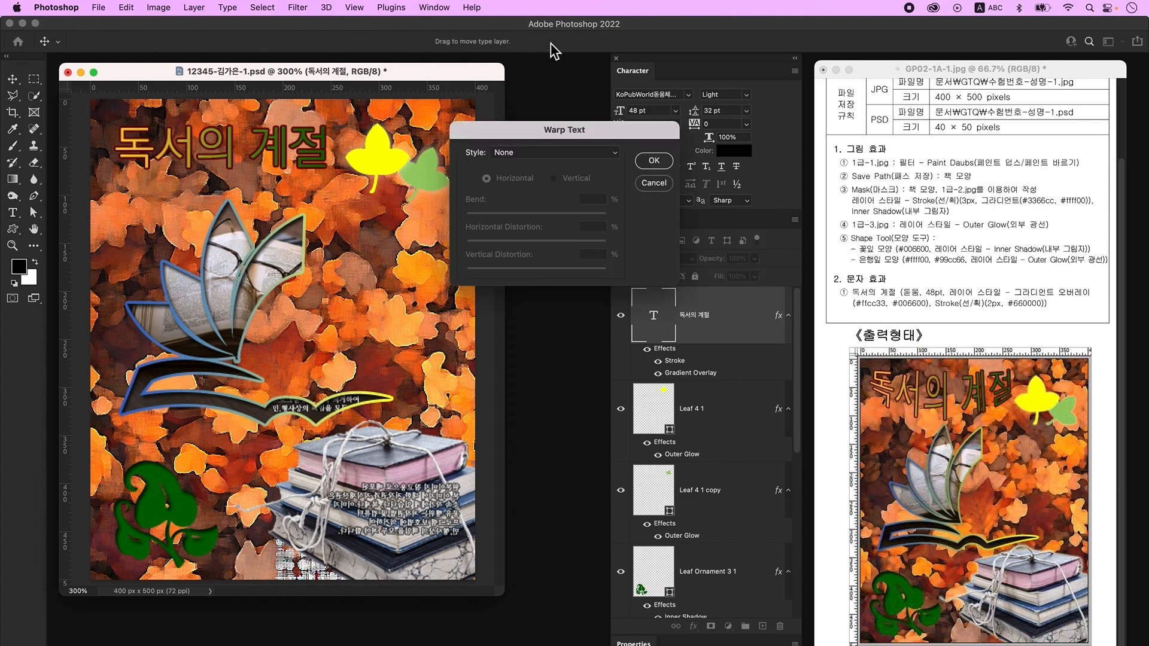
left_click(541, 153)
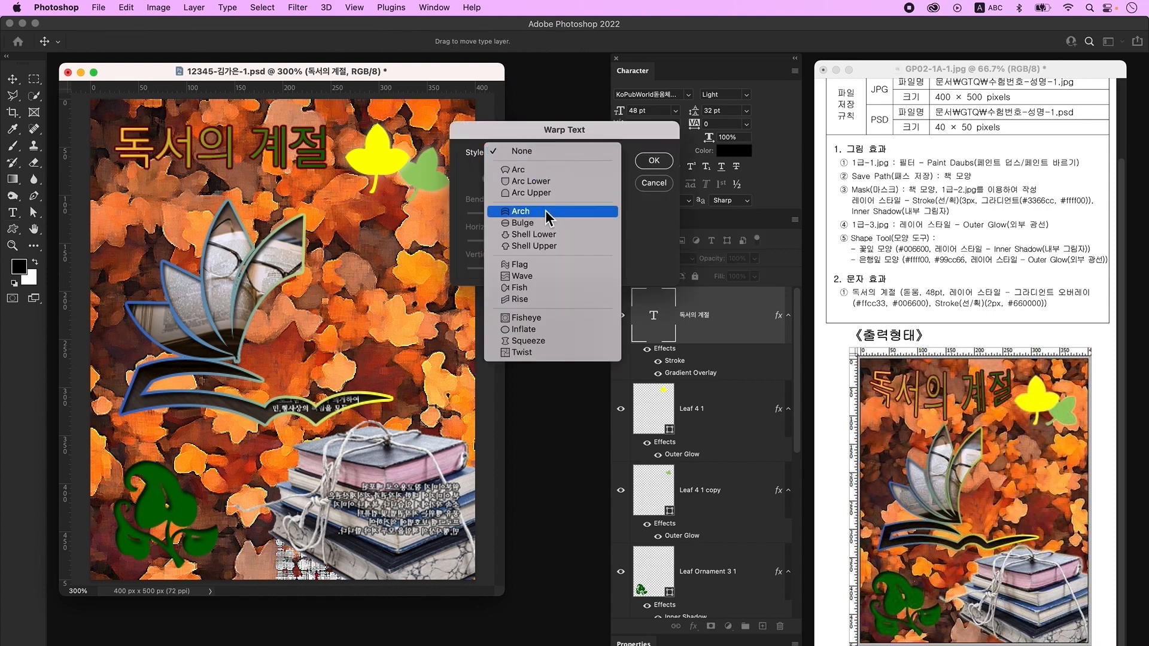
left_click(556, 182)
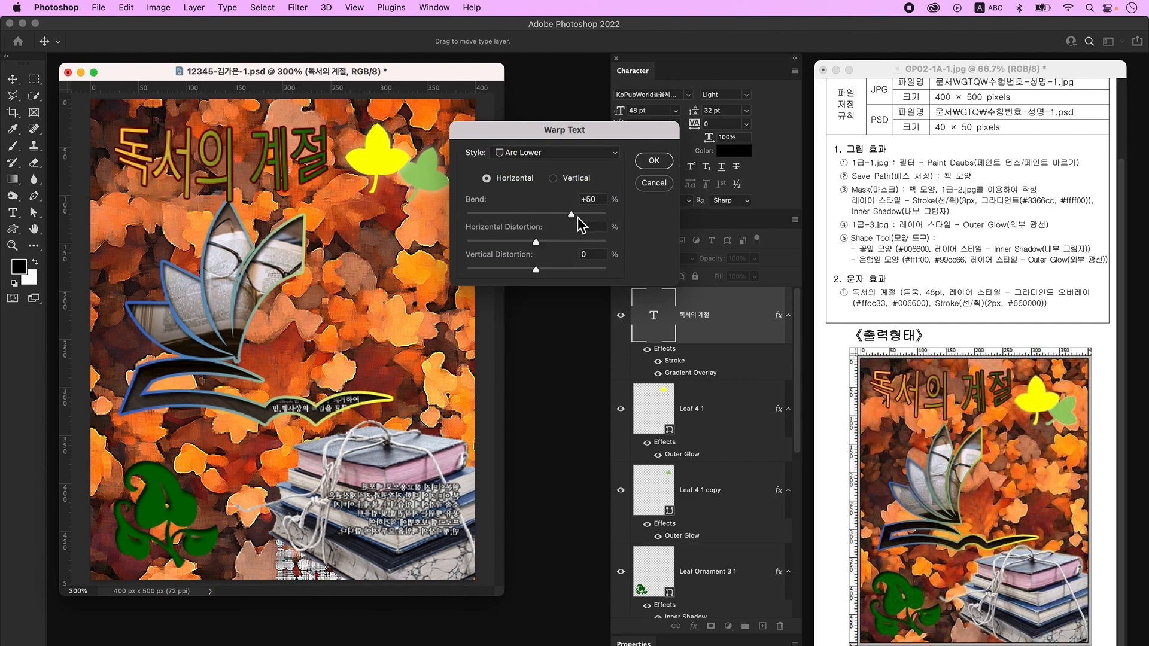
double_click(586, 195)
type("30")
key("Tab")
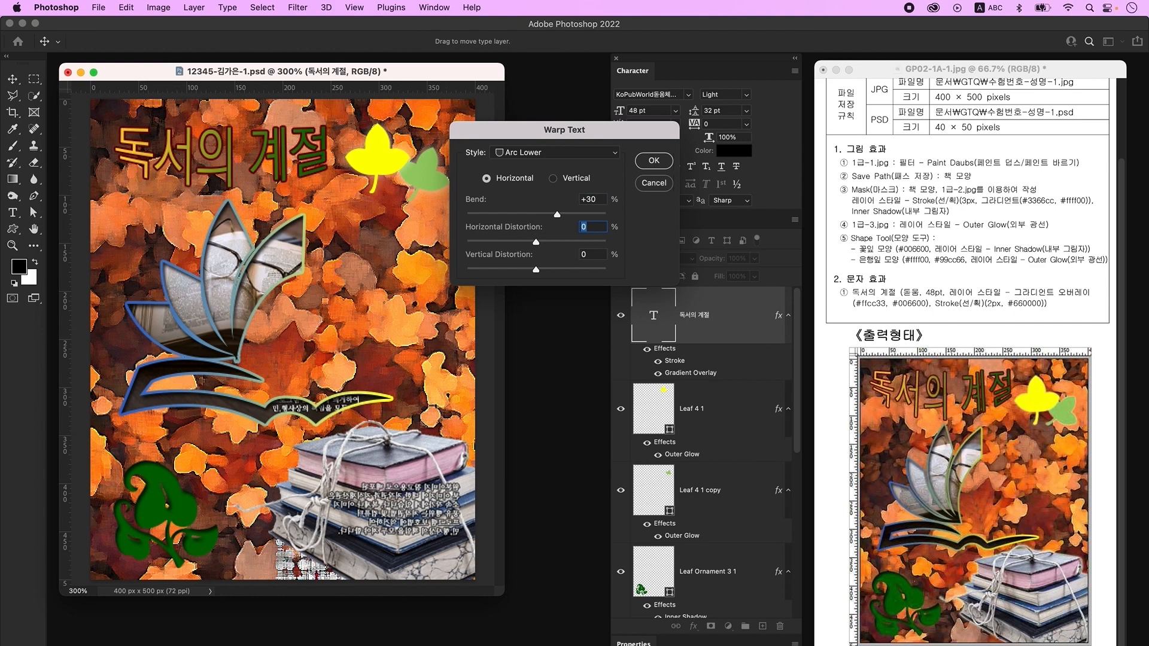
left_click(654, 160)
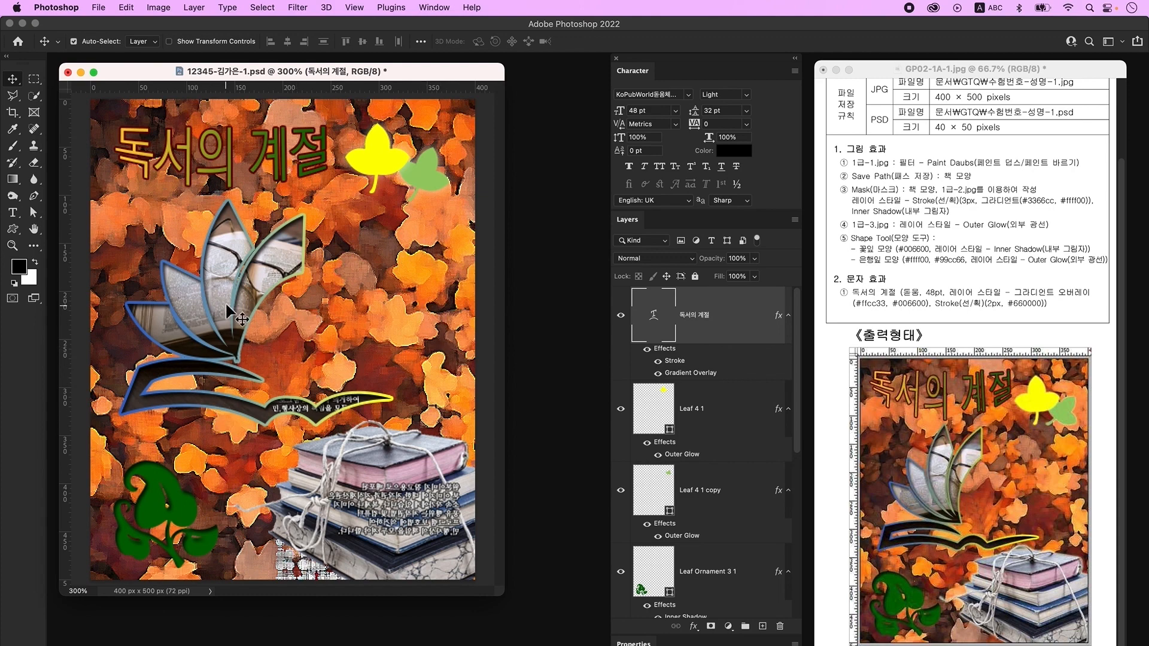
- Move the title up-left and shrink the two leaves together
left_click_drag(227, 159, 216, 149)
left_click(383, 156)
left_click(426, 171, "shift")
key("super+t")
left_click_drag(449, 201, 392, 169)
key("Return")
left_click(403, 208)
- Make small transform adjustments to the yellow leaf and the book stack
left_click(383, 162)
key("super+t")
key("Return")
left_click(417, 172, "shift")
left_click(295, 371)
left_click(726, 502)
key("super+t")
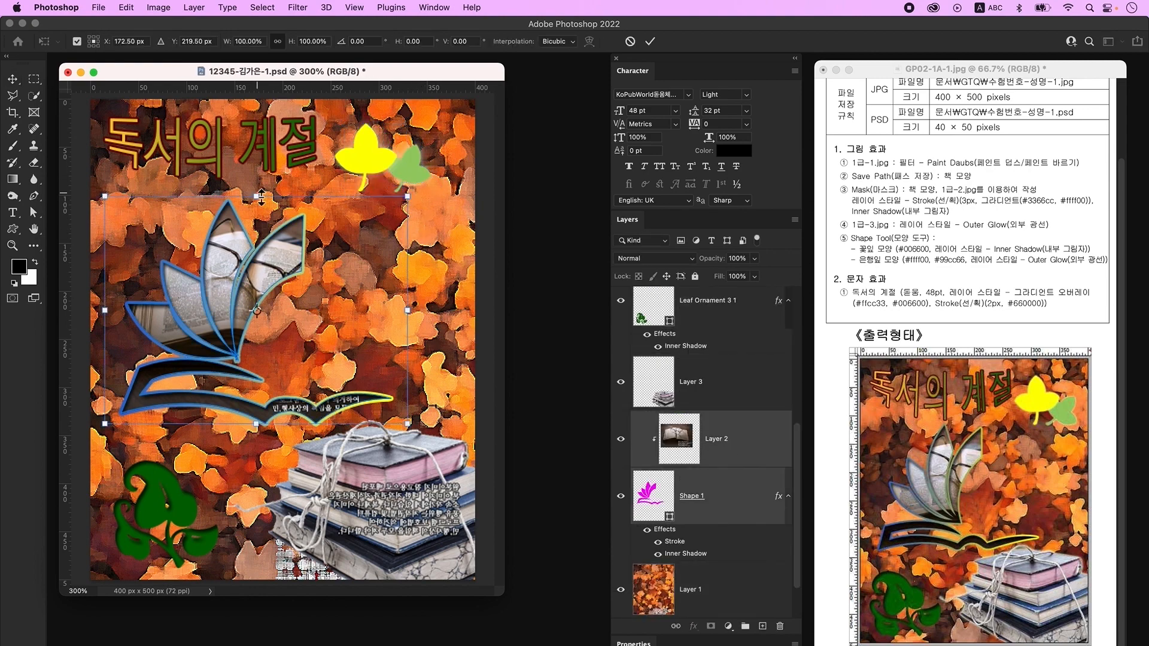
key("Return")
- Enlarge, tilt and nudge the green leaf ornament, then shrink it slightly
left_click(190, 527)
key("super+t")
left_click_drag(219, 568, 253, 579)
left_click_drag(194, 513, 191, 507)
key("Return")
key("super+t")
left_click_drag(180, 462, 180, 467)
key("Return")
left_click(181, 466)
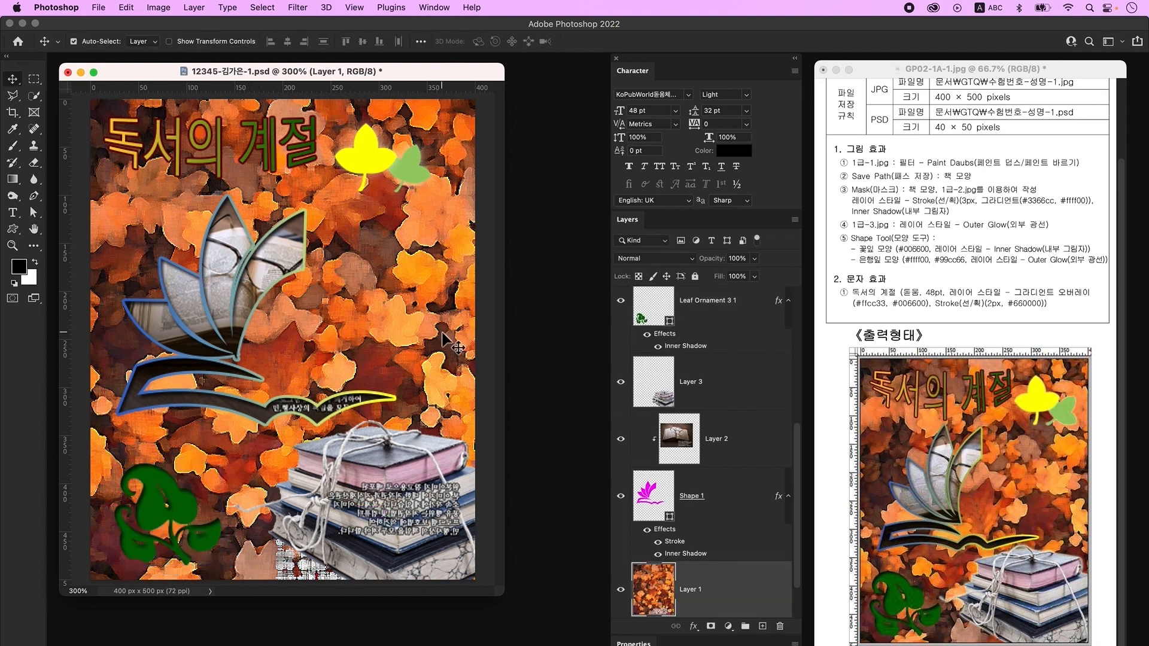
- Shift both leaves to the right and the title slightly right
left_click(374, 157)
left_click(412, 169, "shift")
left_click_drag(412, 169, 426, 170)
left_click_drag(294, 159, 297, 159)
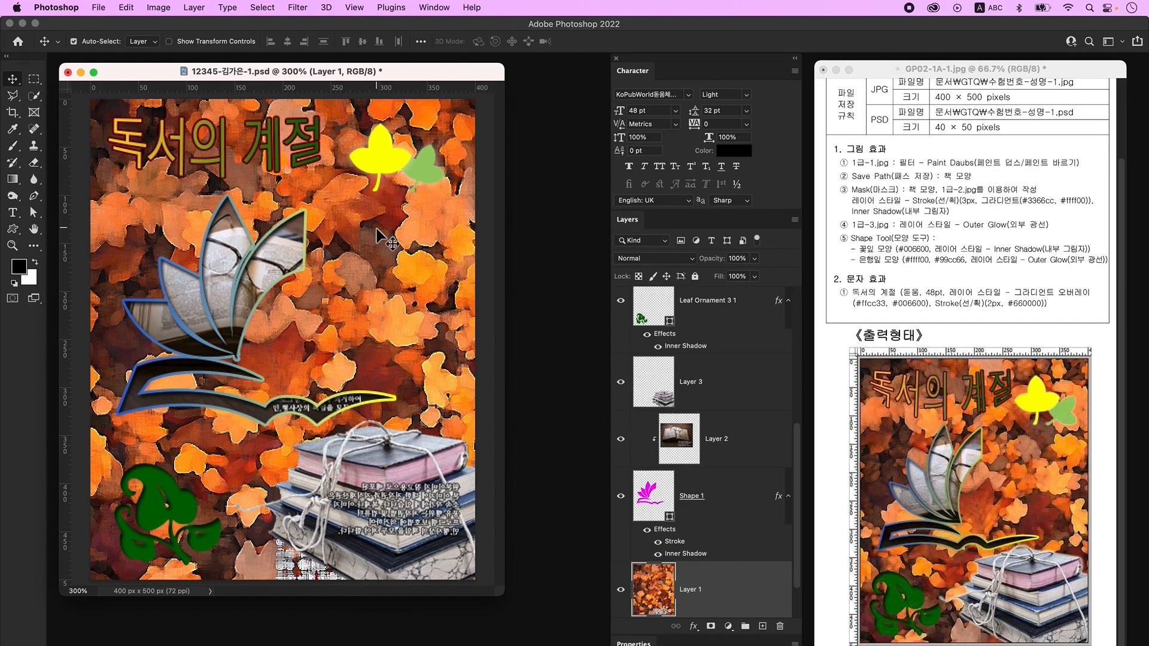
- Save a JPEG copy of the poster at maximum quality 12
left_click(99, 7)
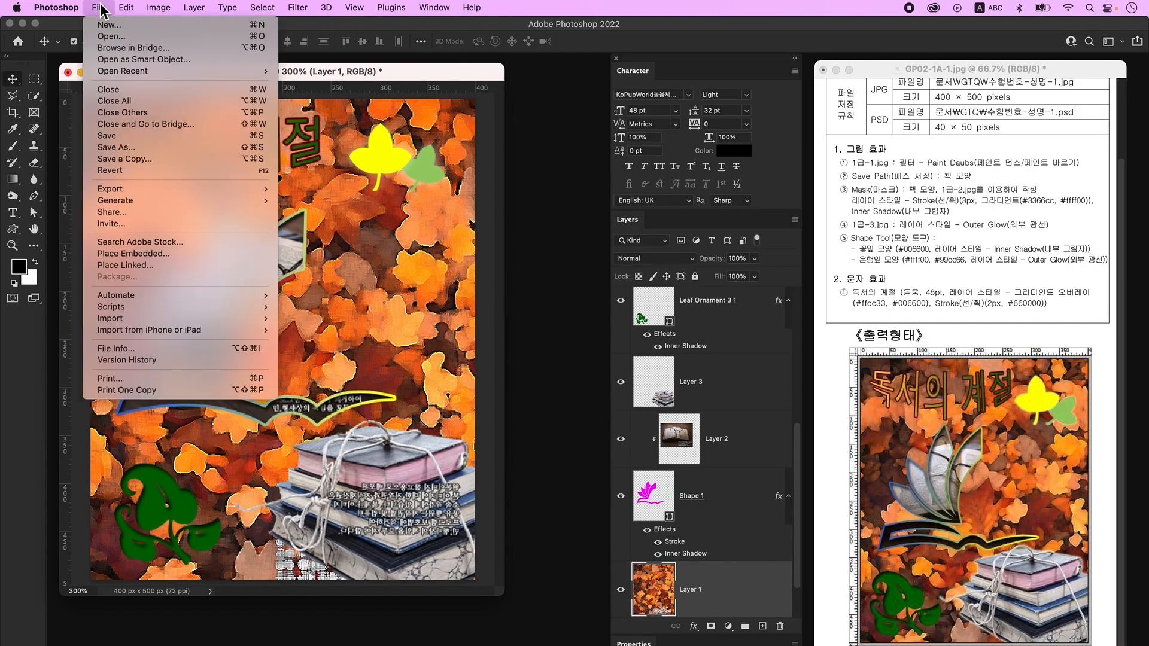
left_click(155, 159)
left_click(544, 399)
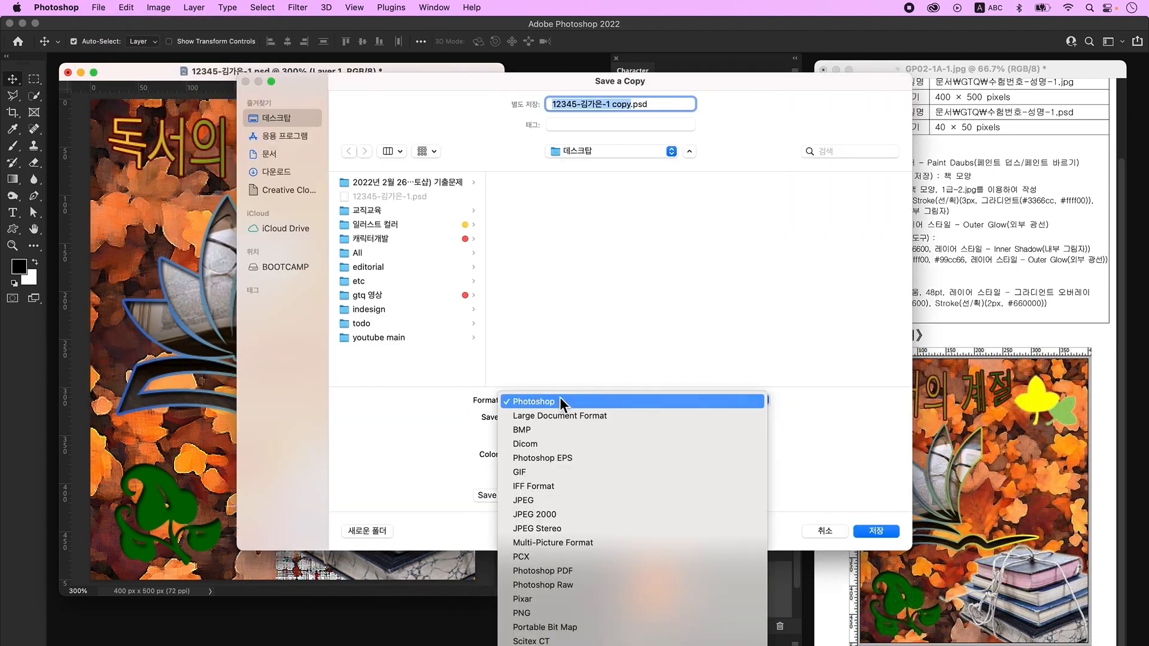
left_click(559, 501)
key("Return")
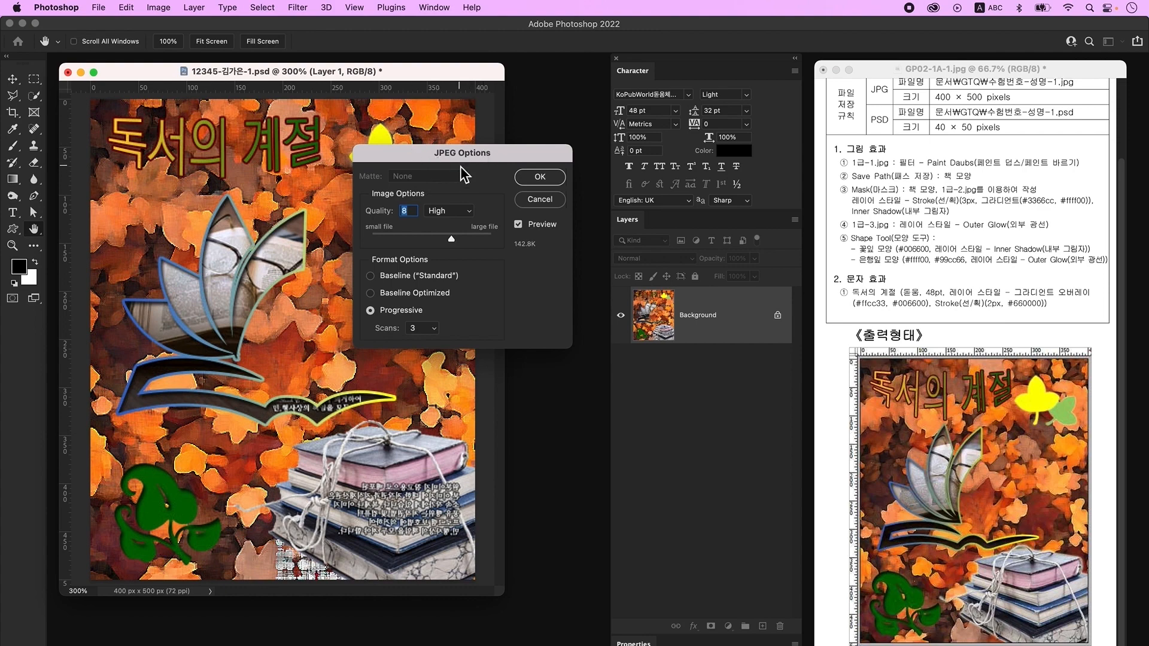
left_click_drag(451, 239, 492, 239)
left_click(540, 178)
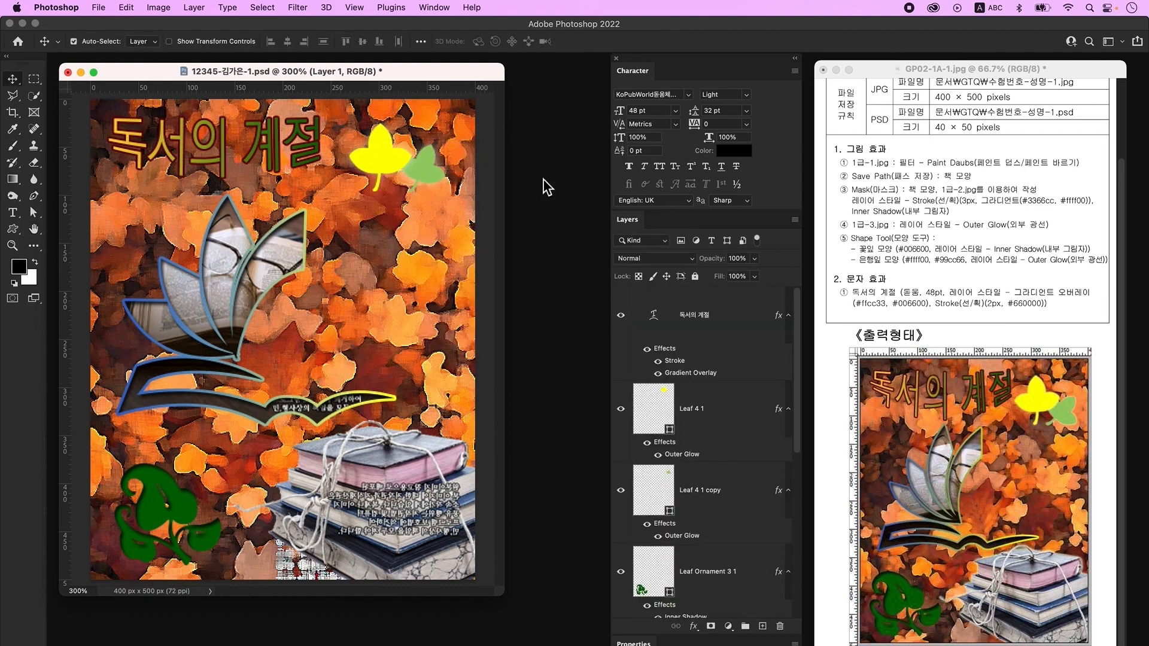
- Resize the image to 40×50 px and save it as the PSD
left_click(158, 8)
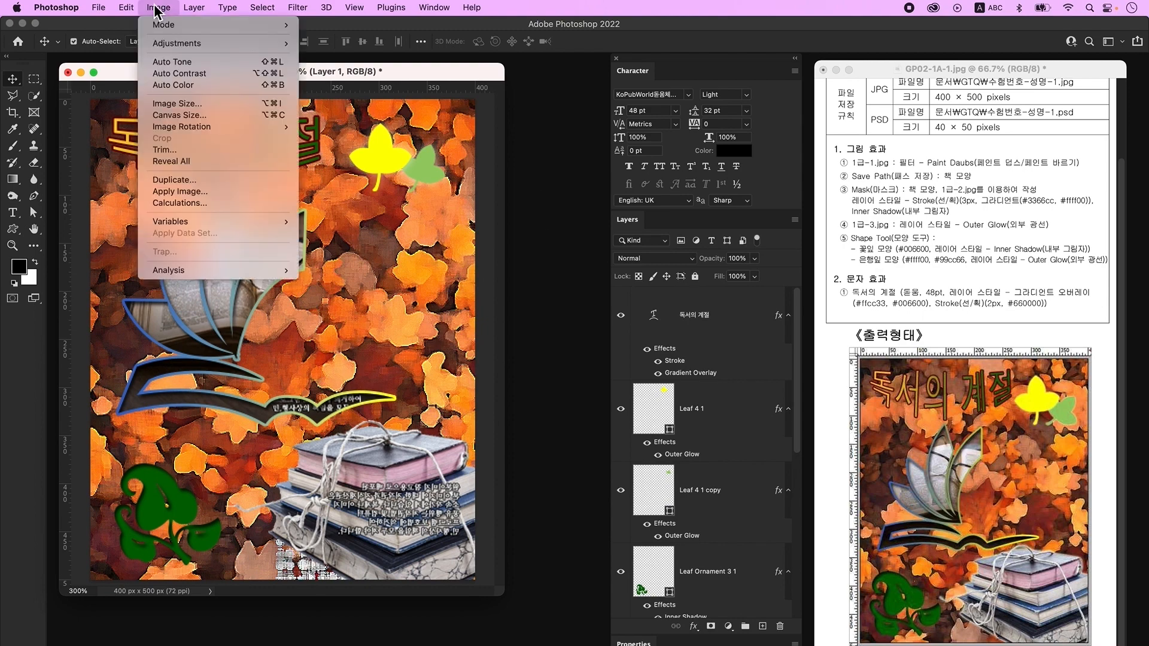
left_click(180, 104)
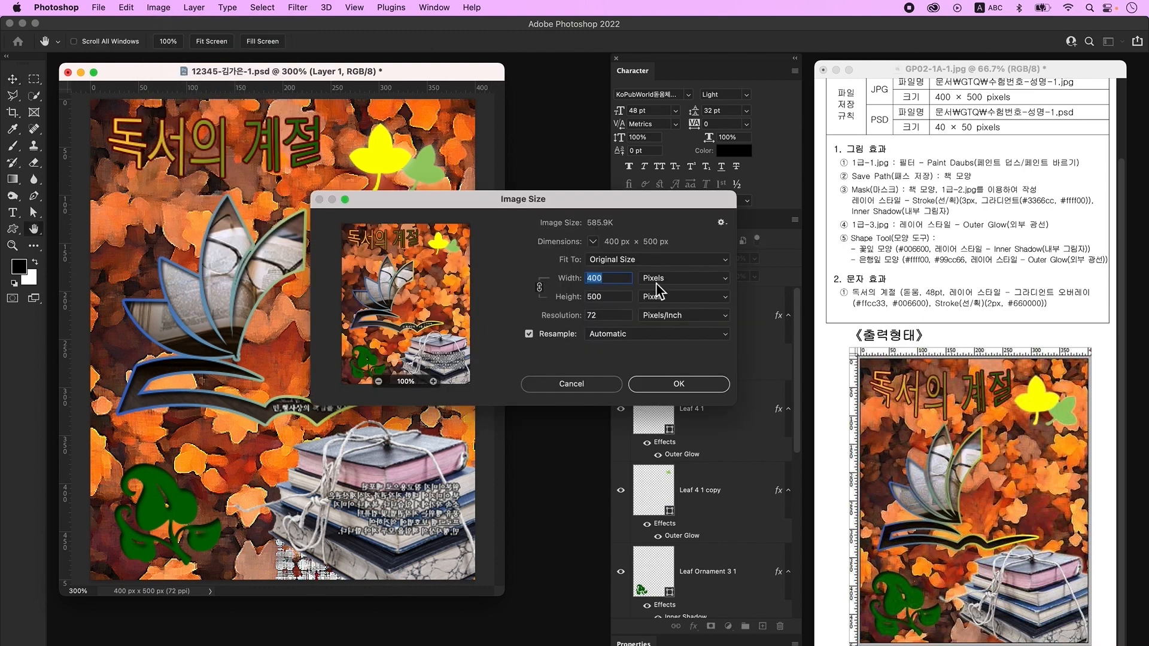
type("40")
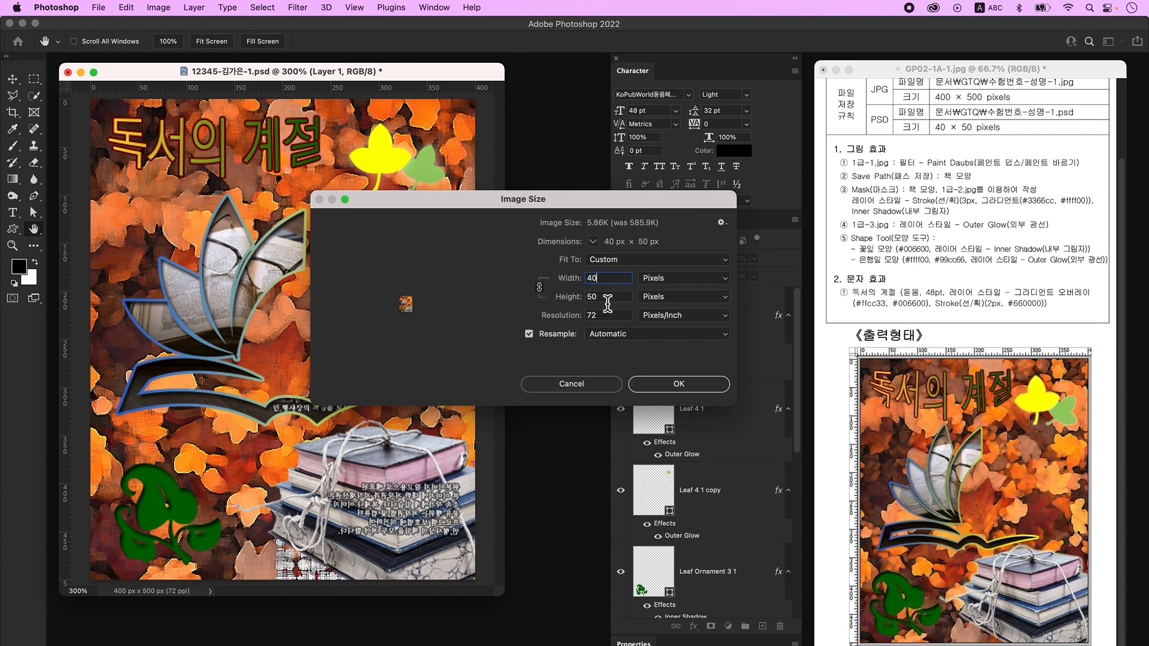
left_click(687, 386)
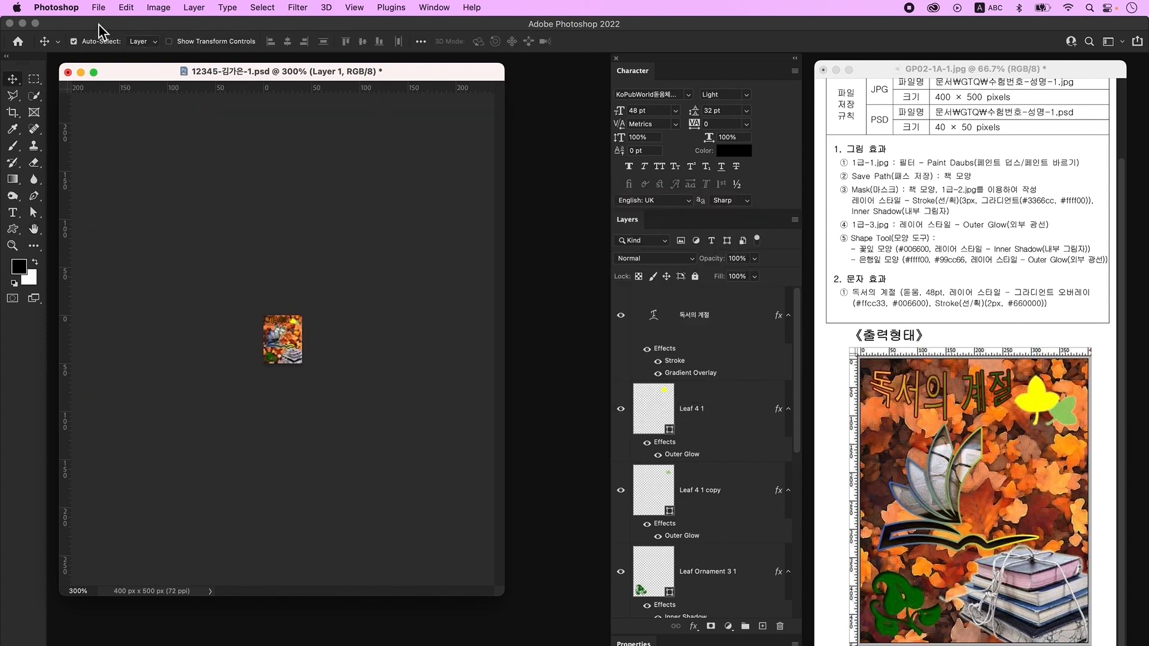
left_click(98, 7)
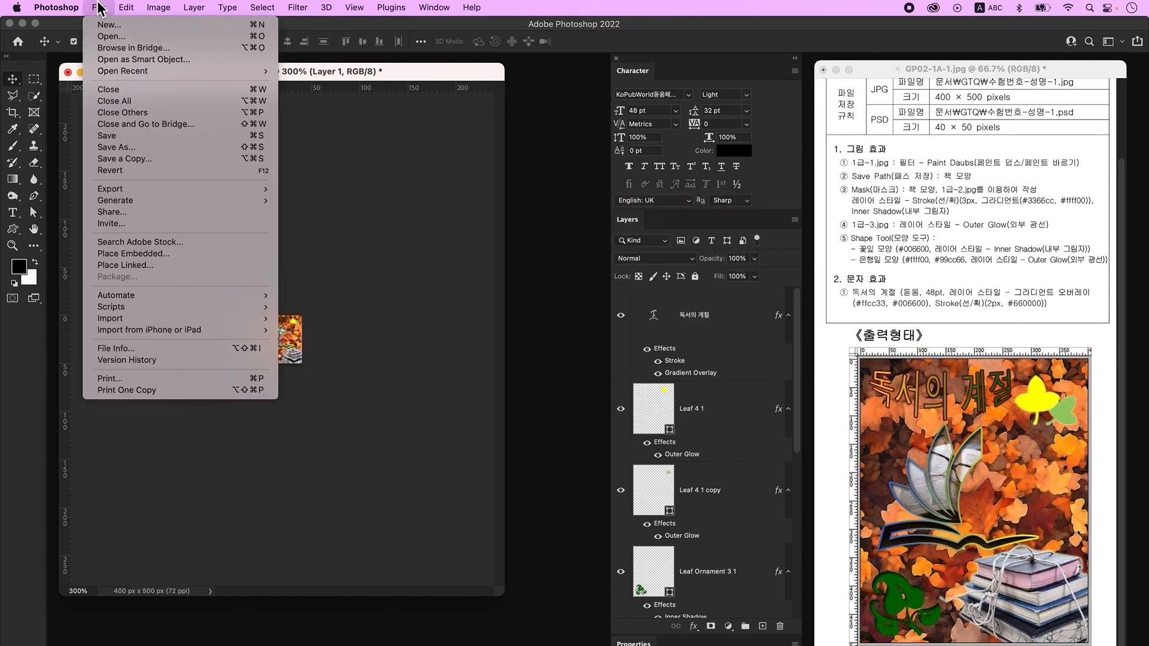
left_click(119, 136)
left_click(729, 321)
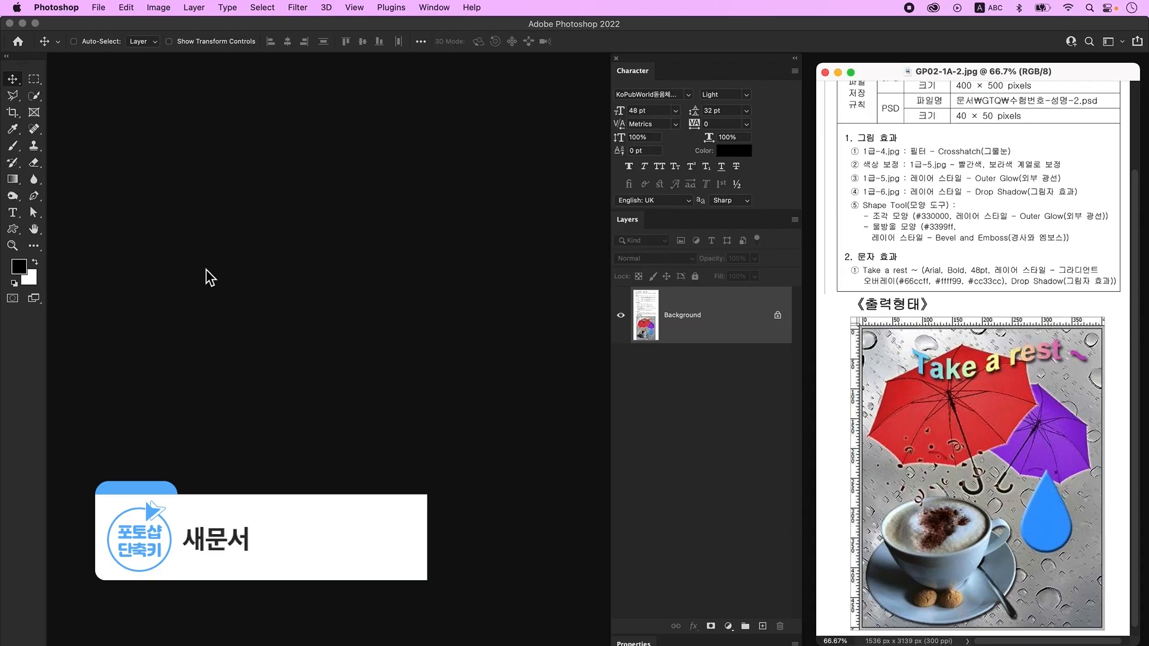
- Create a new 400×500 px document, zoom in and turn on rulers
key("ctrl+n")
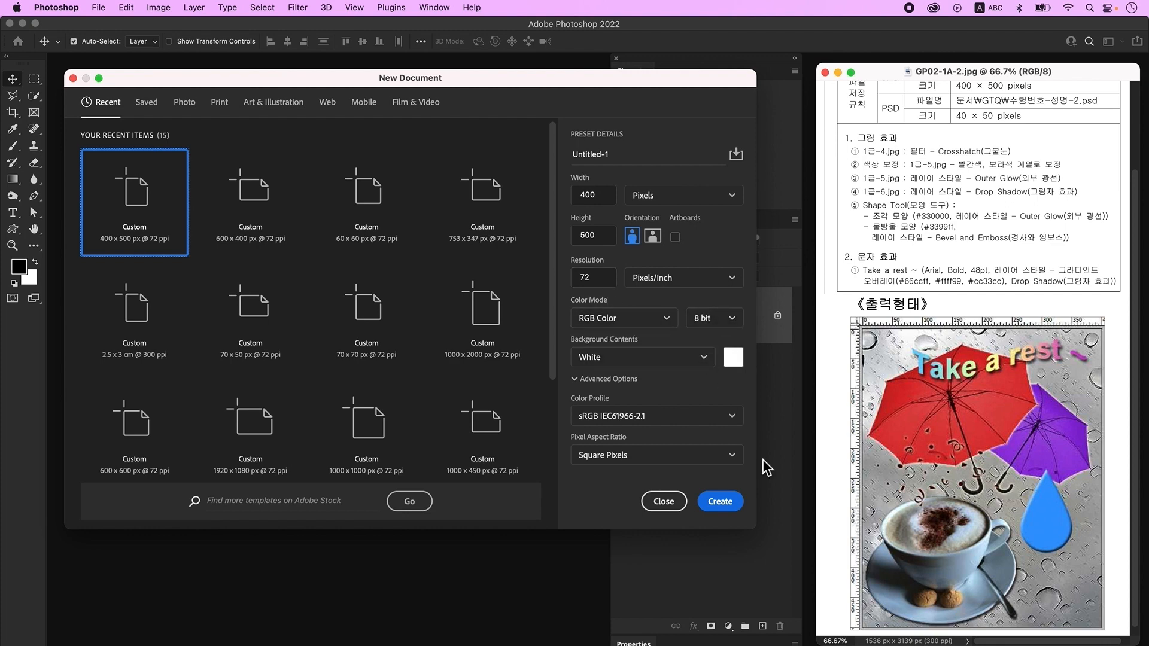
left_click(734, 507)
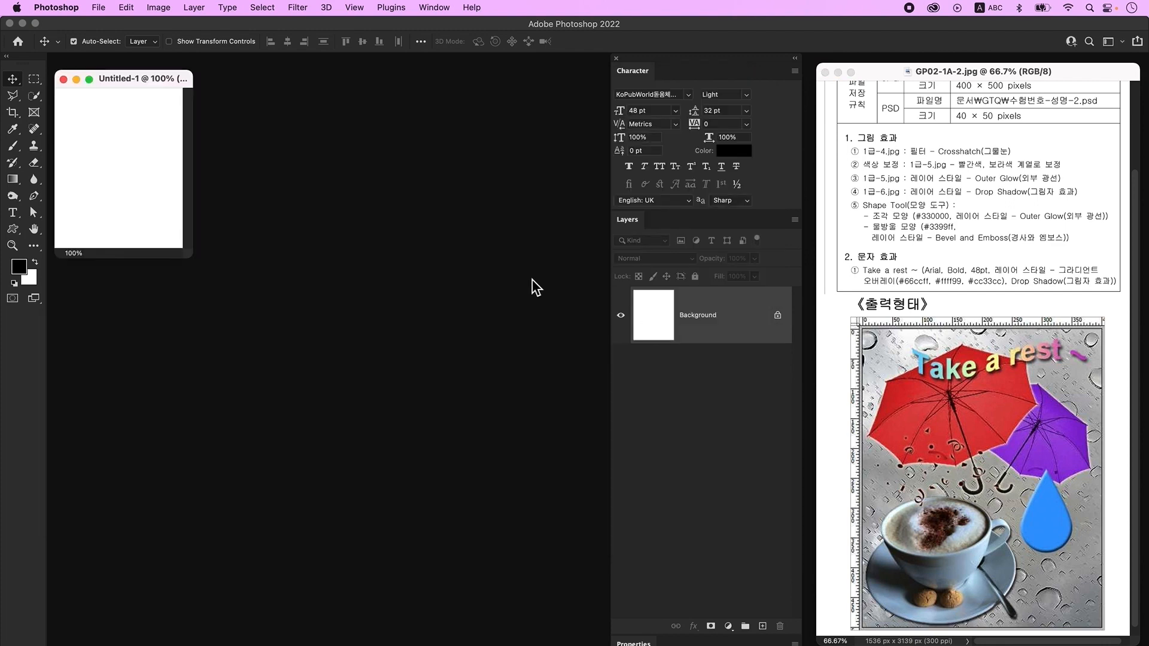
key("super+plus")
key("super+plus")
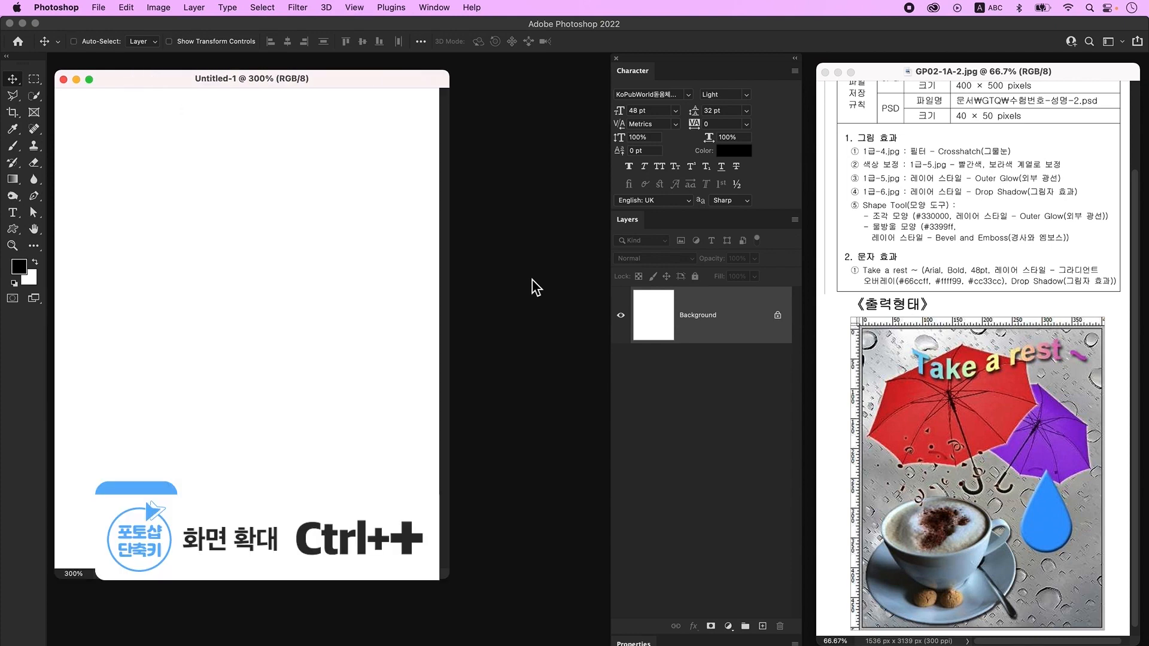
left_click_drag(349, 77, 353, 70)
key("super+r")
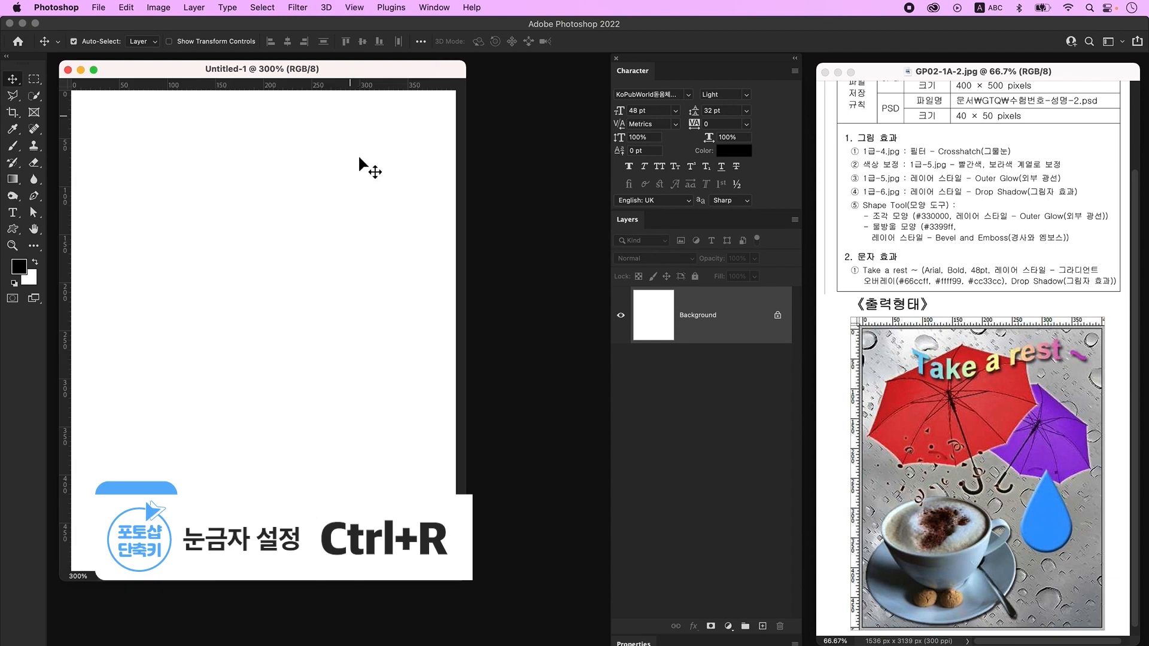
left_click_drag(468, 584, 489, 587)
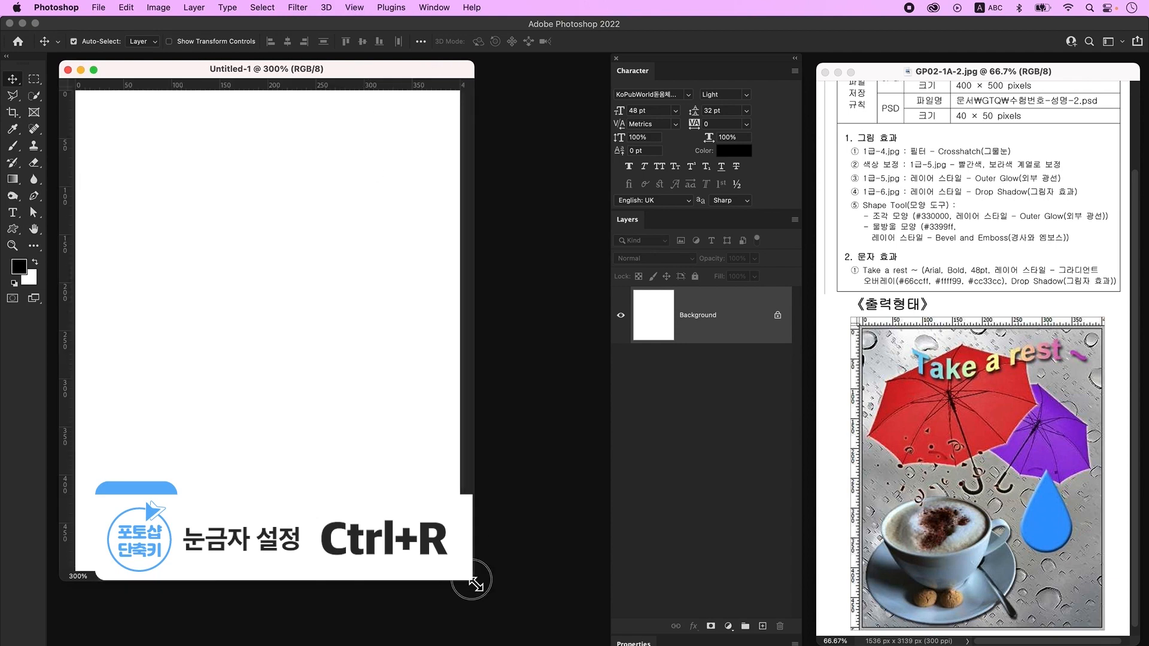
- Save the new document as '수험번호-성명-2'
left_click(103, 11)
left_click(131, 146)
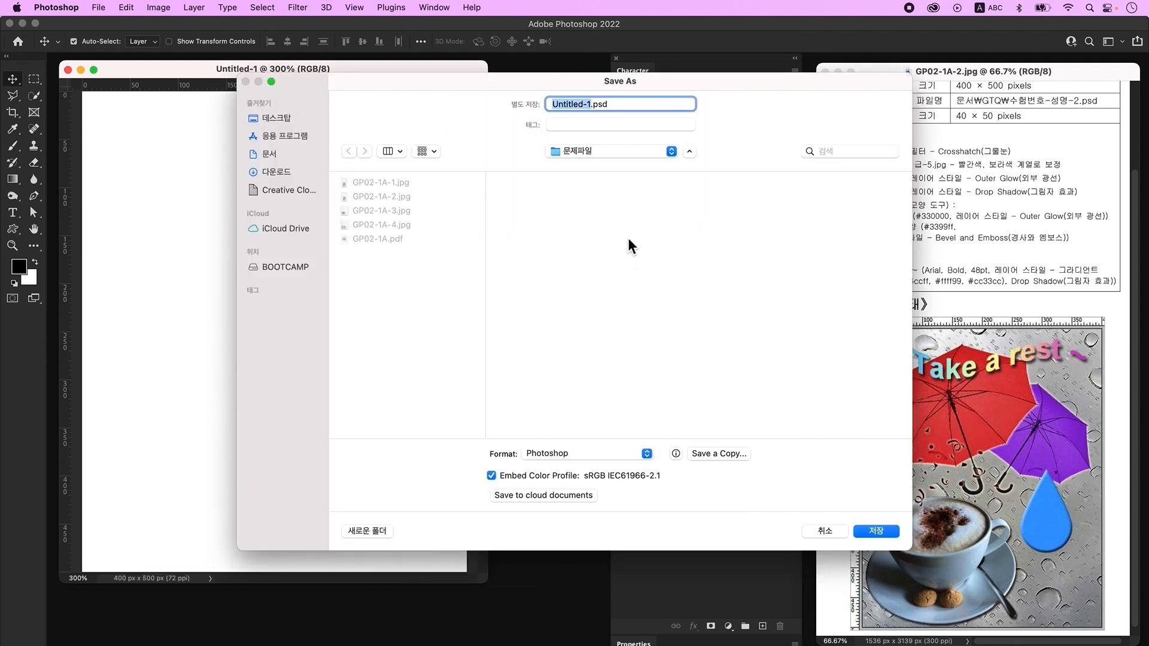
type("수험번호-성명-2")
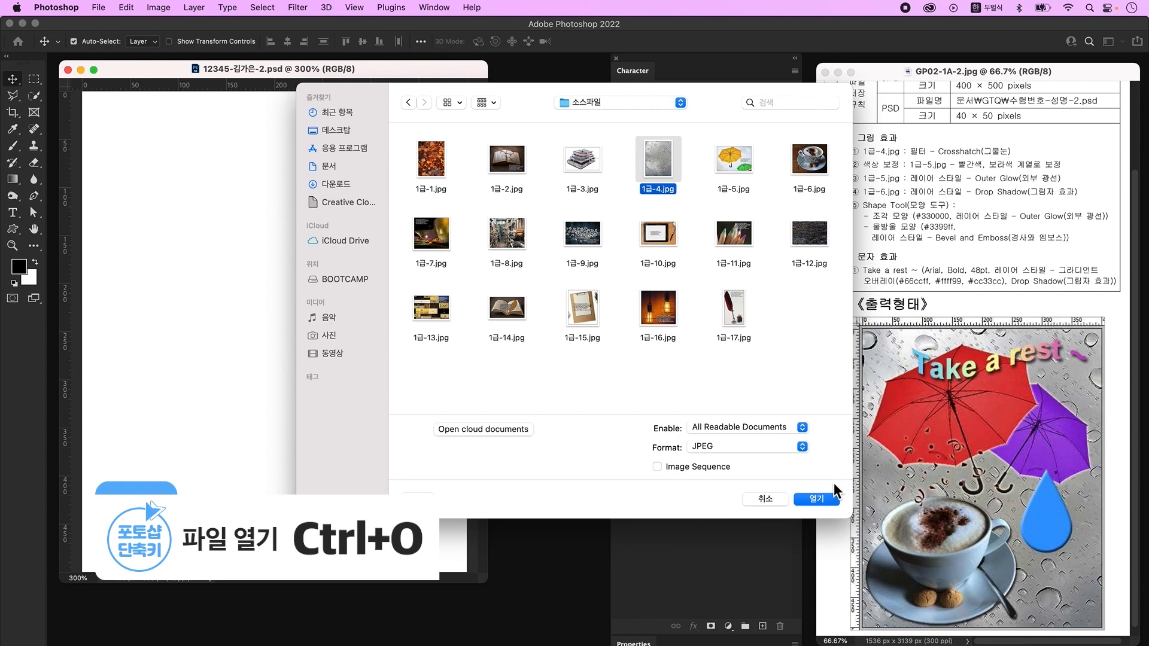
- Drag the 1급-4.jpg raindrop photo into the poster and scale it to fill the 400×500 canvas
left_click(821, 499)
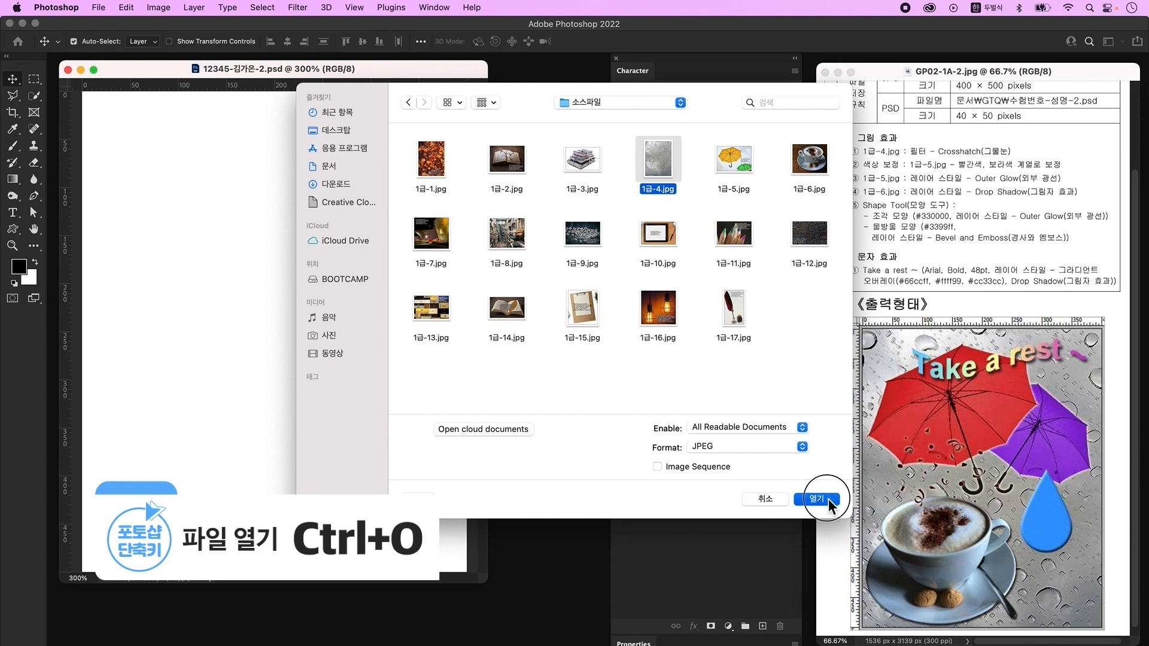
left_click_drag(185, 109, 574, 165)
left_click_drag(536, 293, 294, 295)
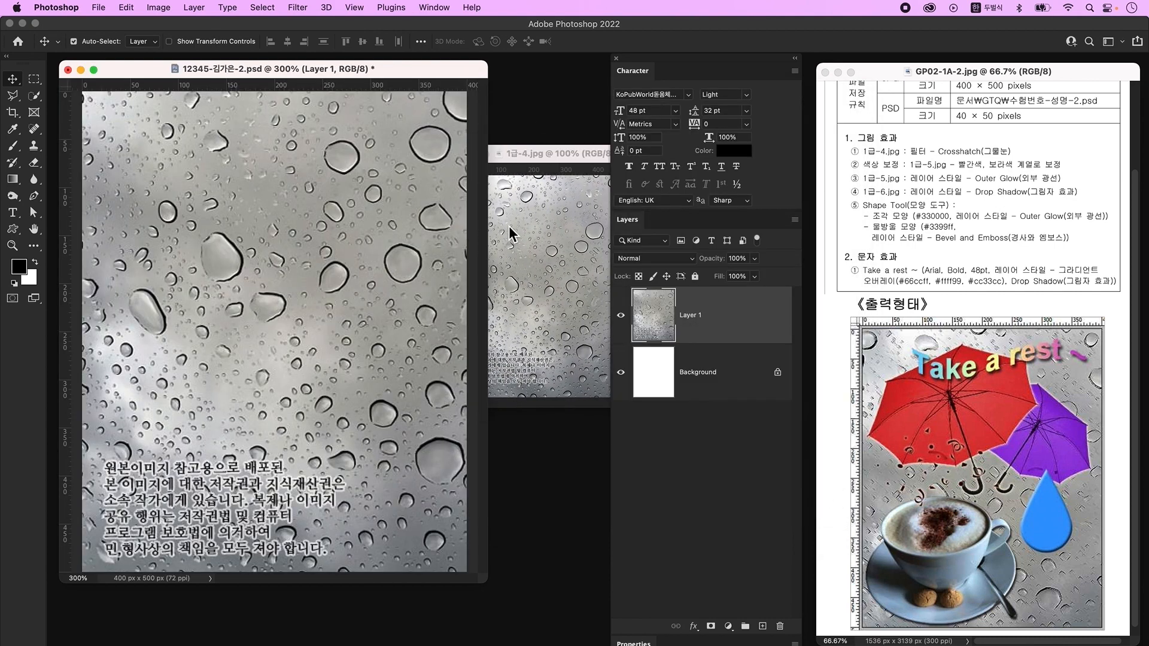
key("ctrl+t")
left_click_drag(368, 237, 341, 260)
left_click_drag(286, 159, 320, 329)
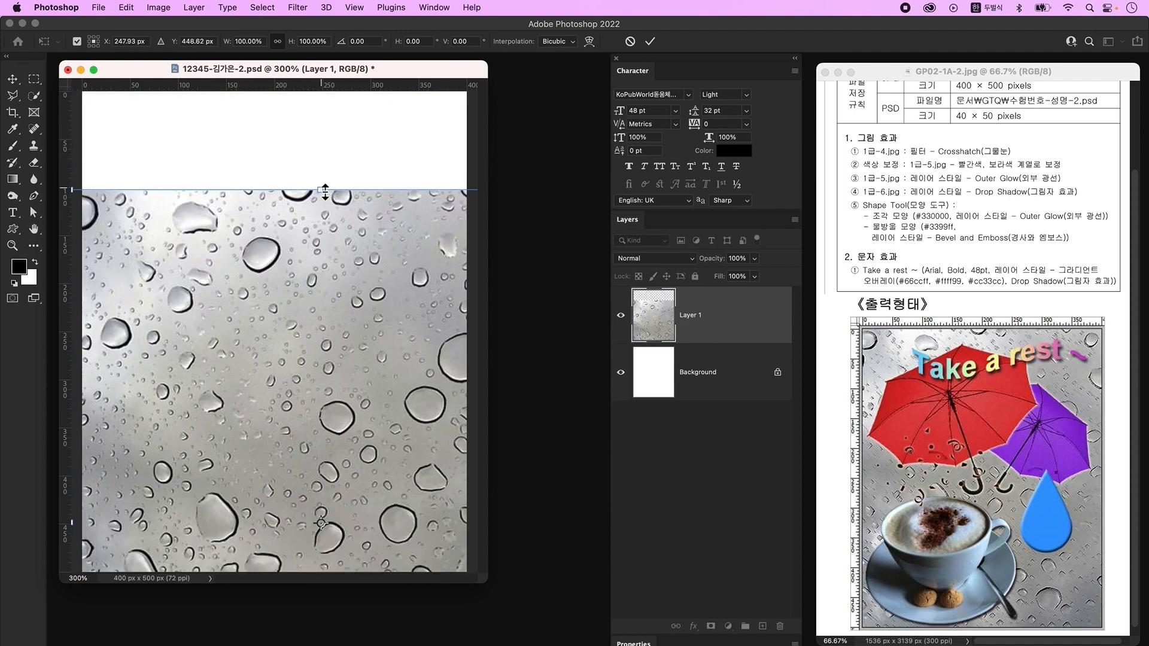
left_click_drag(325, 191, 323, 277)
left_click_drag(305, 371, 277, 186)
key("Return")
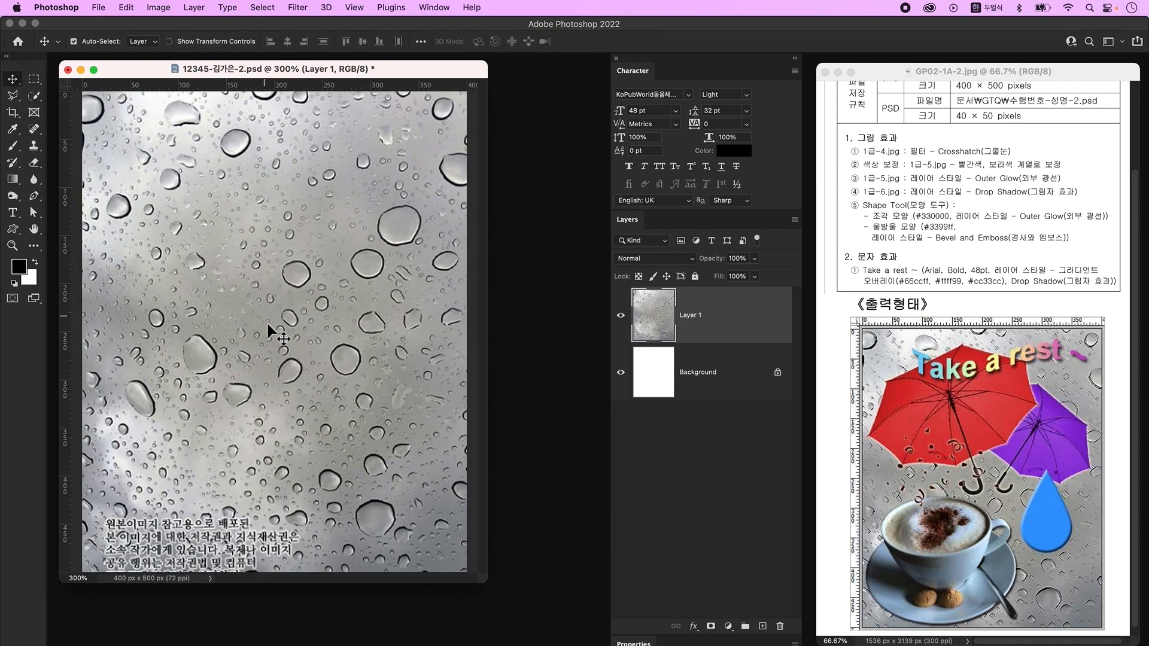
left_click(296, 8)
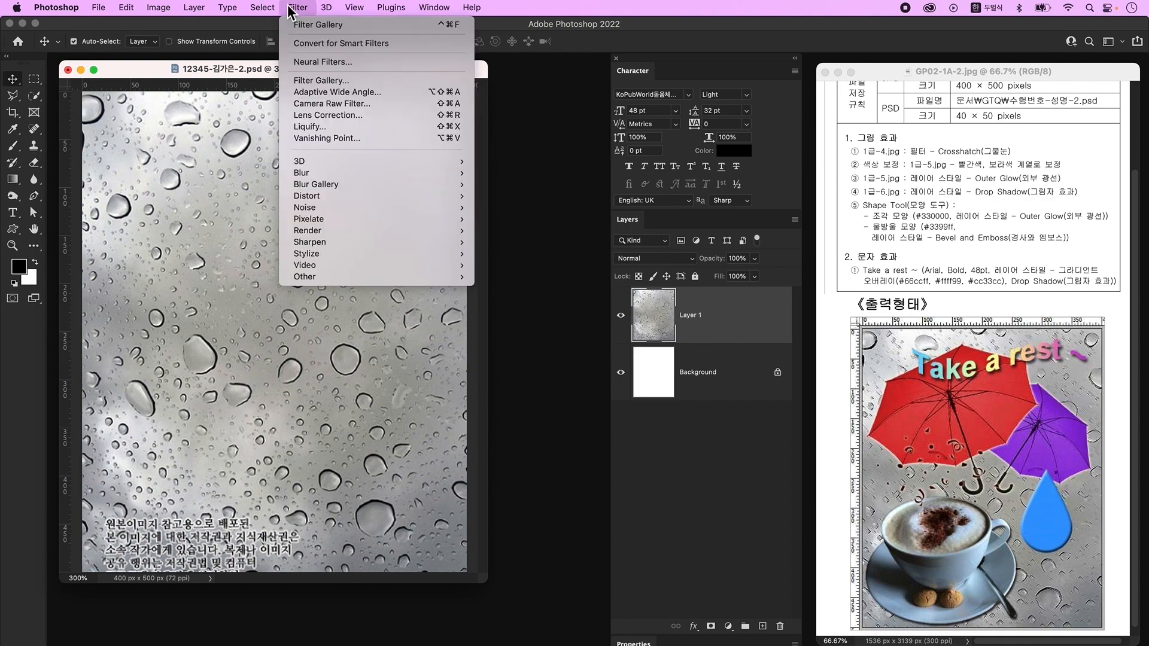
- Apply the Crosshatch filter from the Filter Gallery to the raindrop layer
left_click(333, 81)
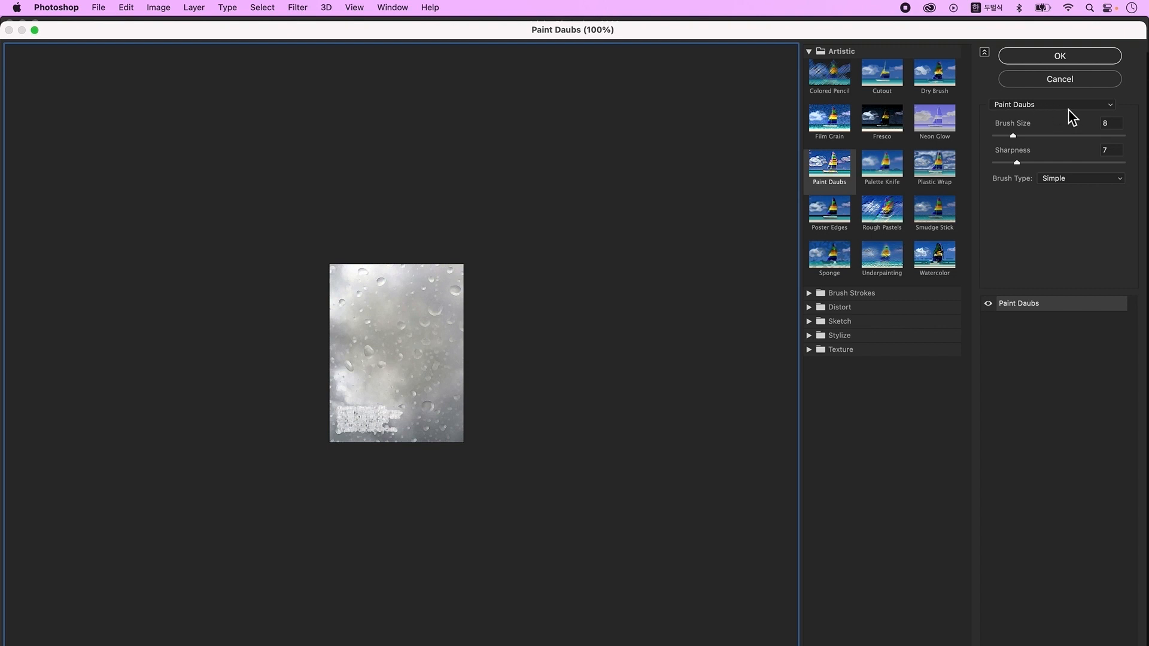
left_click(1068, 105)
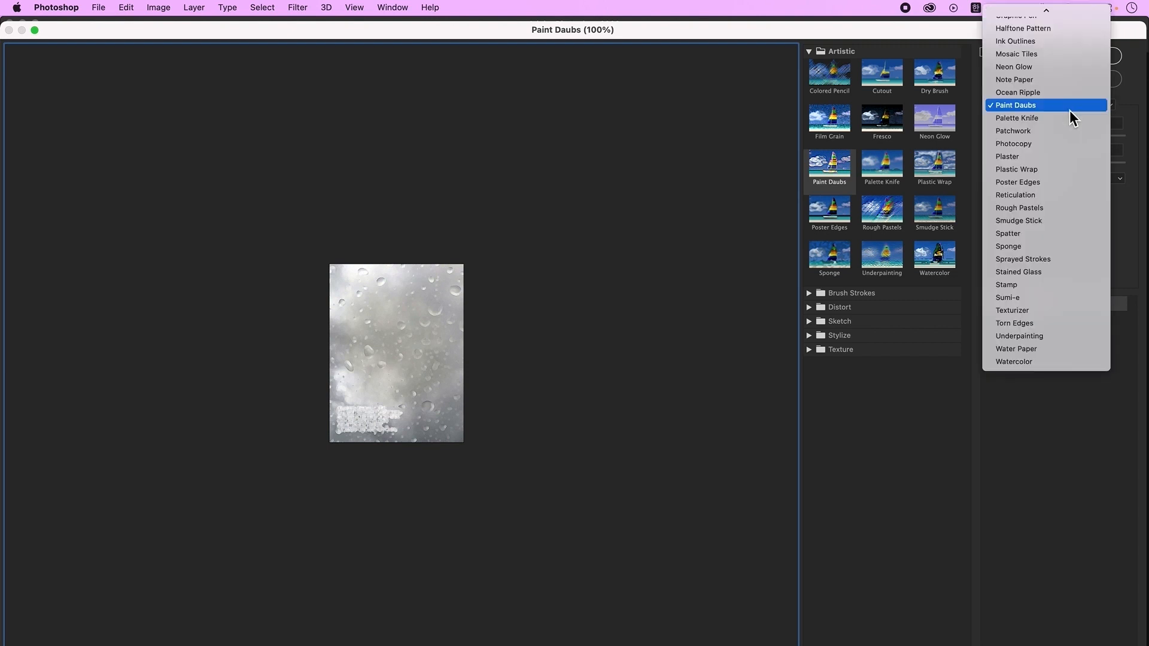
mouse_move(1038, 7)
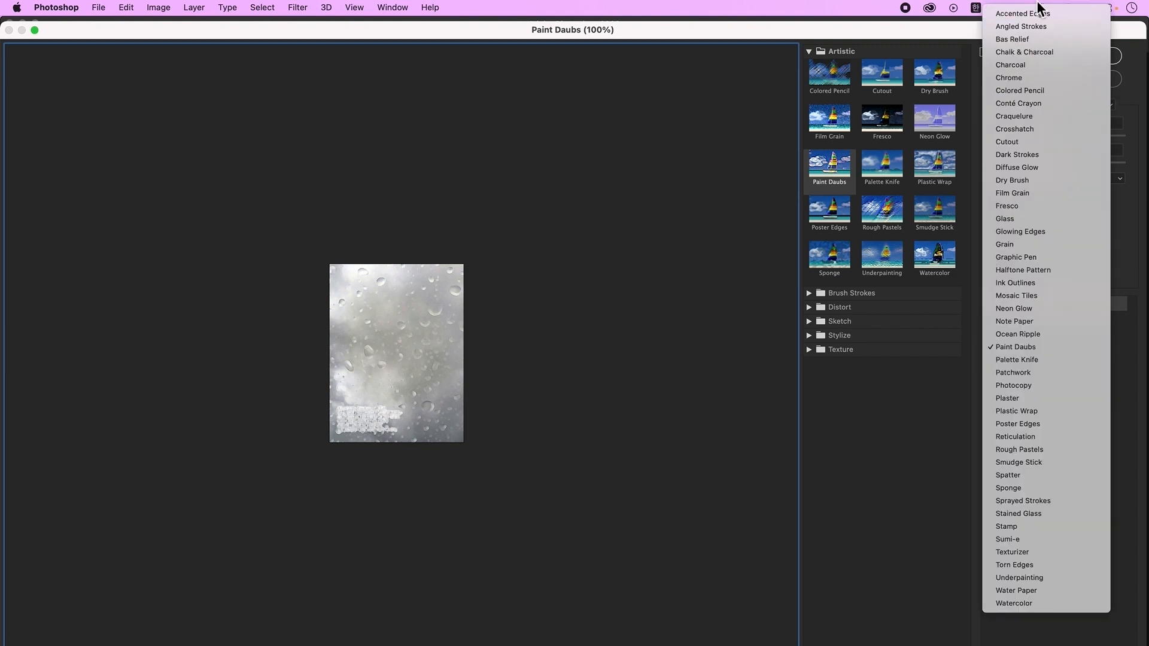
left_click(1041, 129)
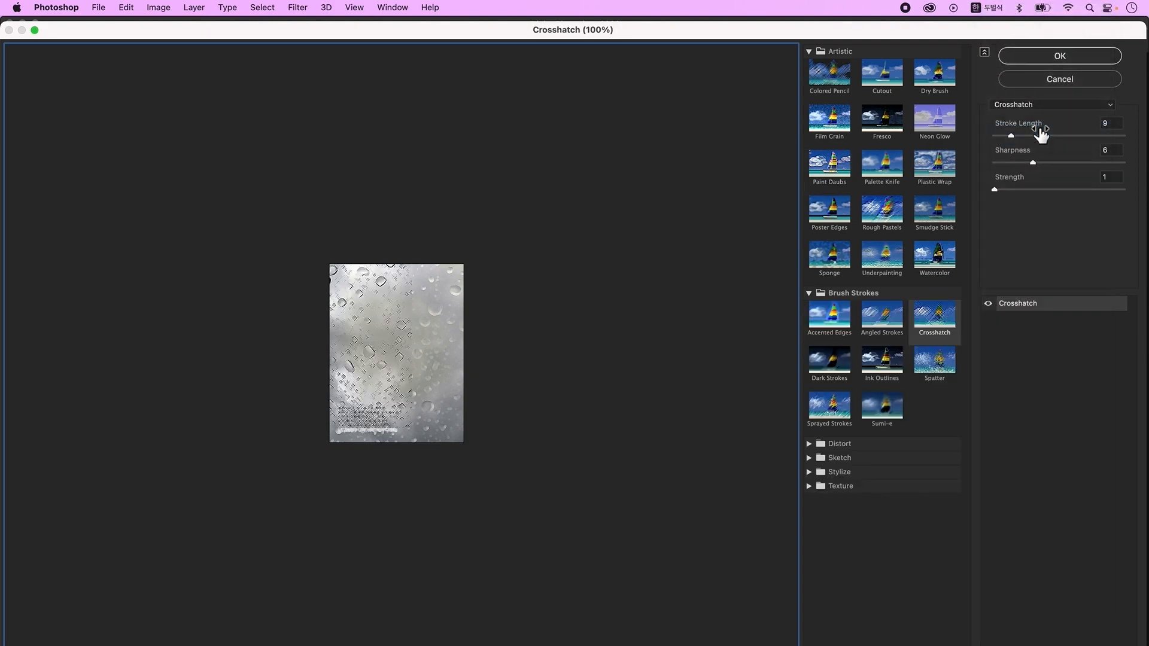
left_click(1057, 56)
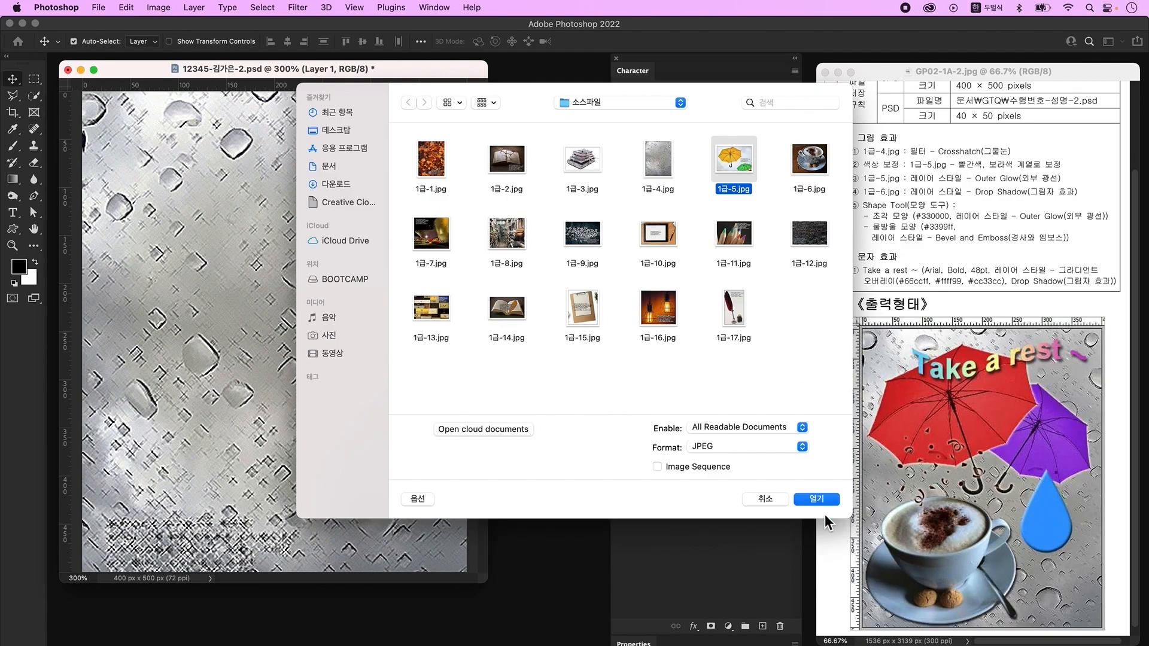
- Open 1급-5.jpg, unlock its background, and delete the green umbrella and text with Polygonal Lasso
left_click(817, 498)
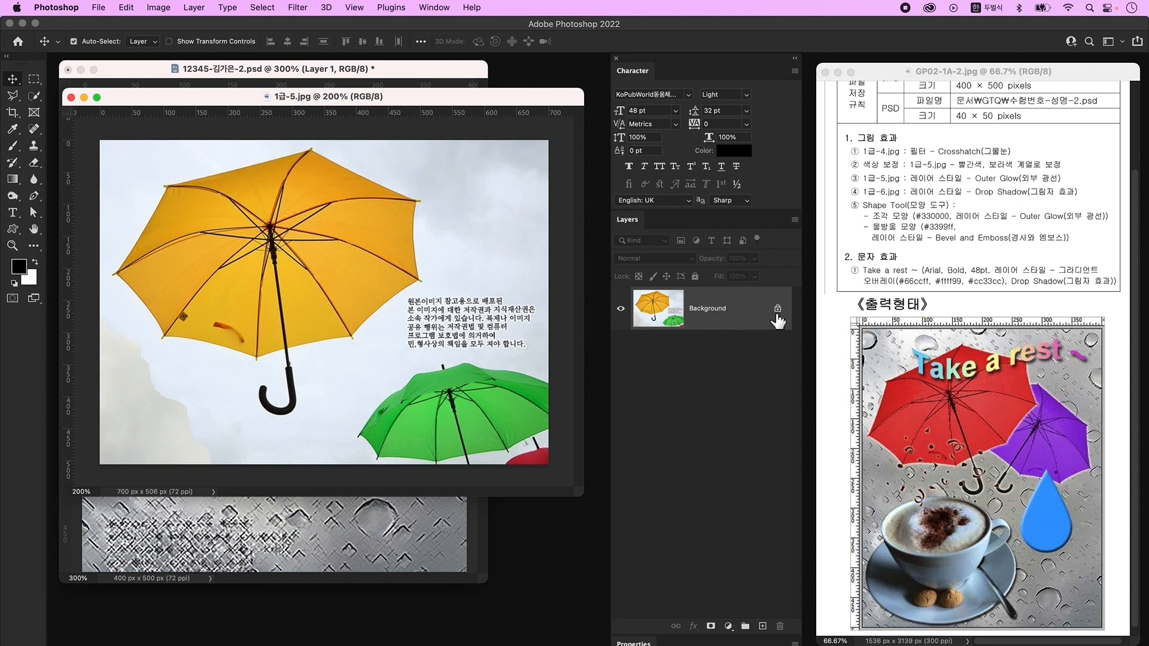
double_click(757, 307)
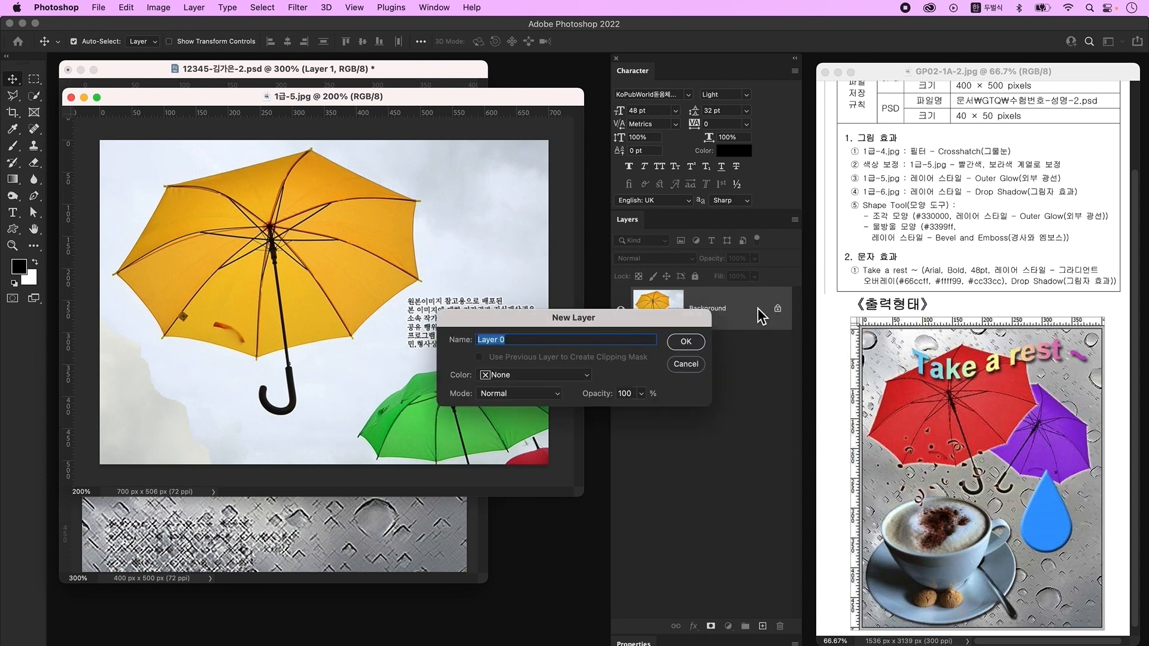
left_click(695, 341)
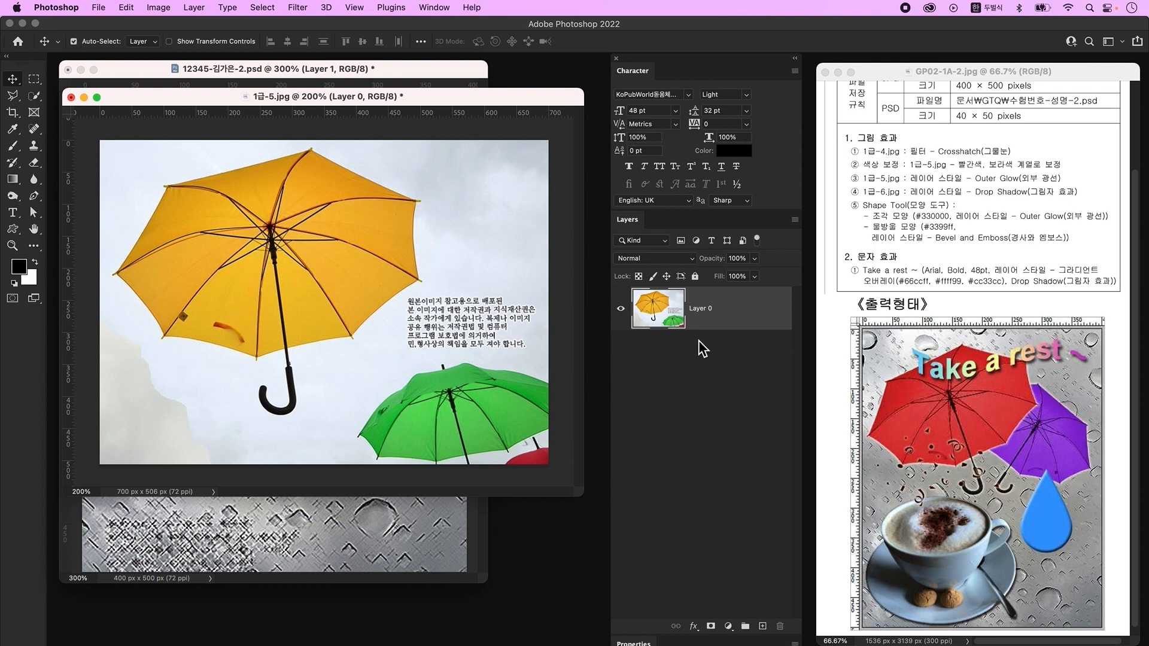
left_click(15, 97)
left_click(307, 463)
left_click(337, 381)
left_click(405, 297)
left_click(549, 277)
left_click(565, 401)
left_click(561, 479)
left_click(308, 464)
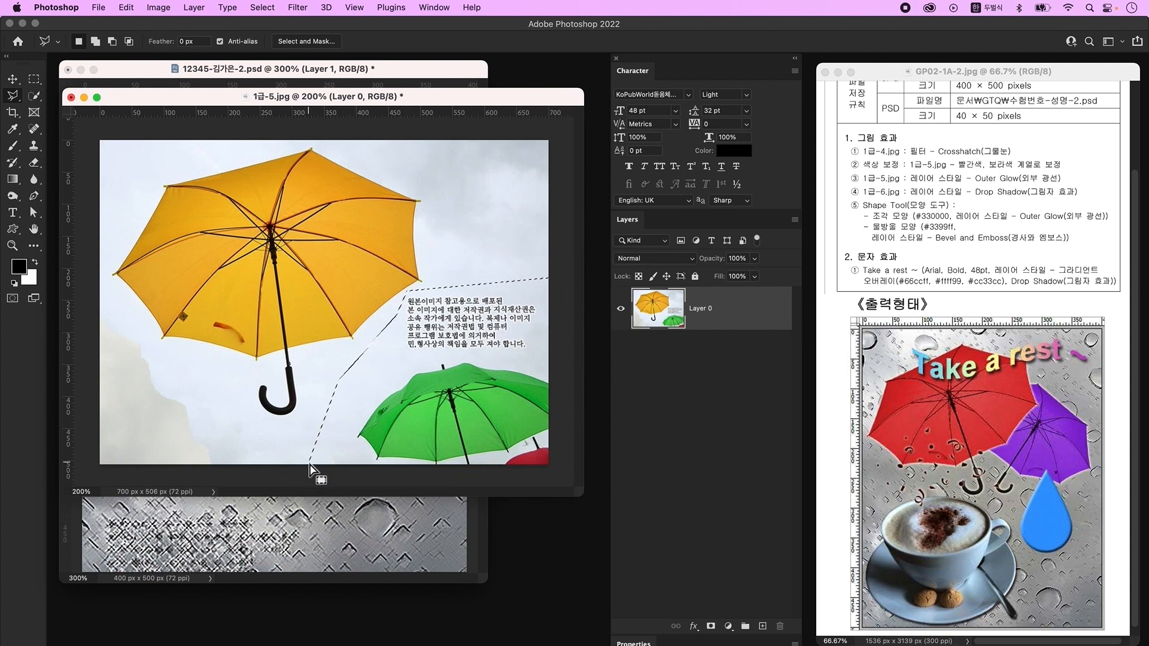
key("Delete")
key("super+d")
- Delete the sky around the yellow umbrella using Quick Selection
key("w")
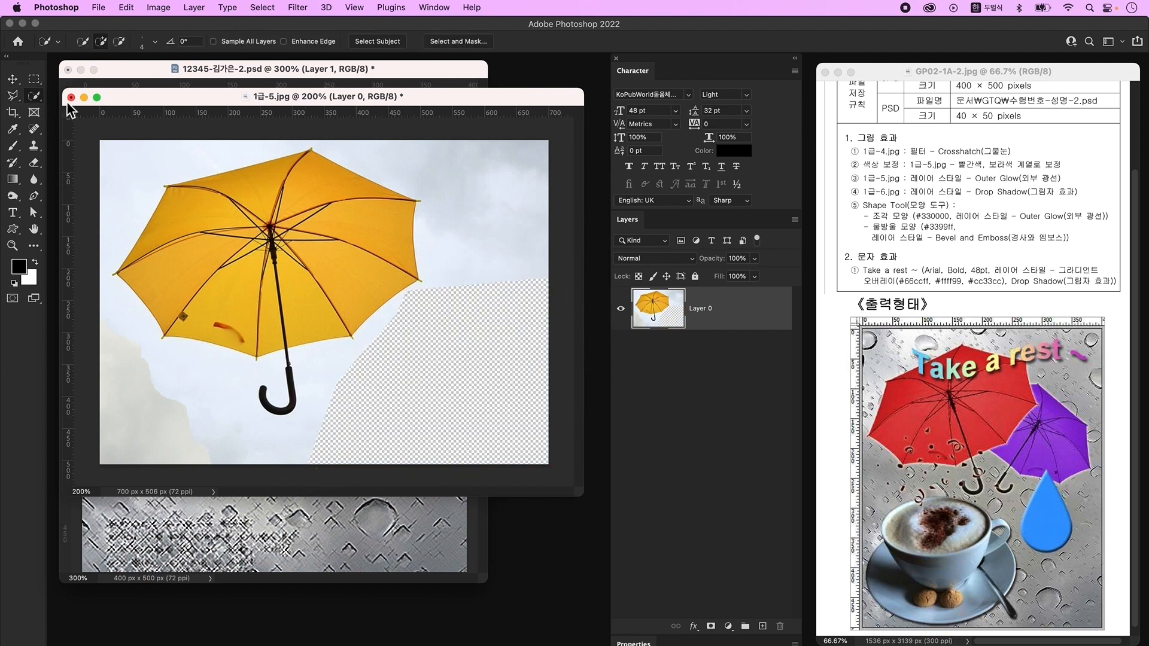
left_click_drag(410, 146, 142, 163)
mouse_move(112, 345)
left_mouse_down()
mouse_move(133, 367)
mouse_move(367, 377)
left_mouse_up()
key("Delete")
key("super+d")
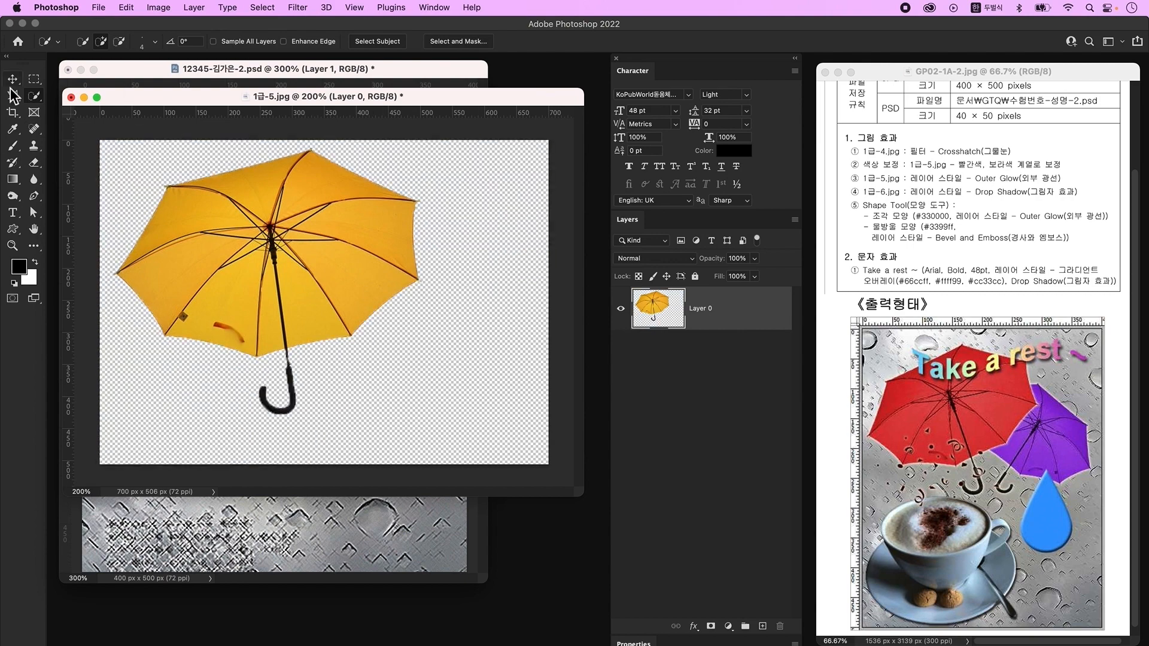
- Bring the cut-out umbrella into the poster, shrink it to about 57% and move it up
key("v")
mouse_move(372, 105)
left_mouse_down()
mouse_move(478, 162)
mouse_move(569, 255)
left_mouse_up()
left_click_drag(498, 350, 230, 188)
left_click(268, 249)
key("super+t")
left_click_drag(280, 112, 278, 315)
left_click_drag(276, 353, 288, 200)
key("Return")
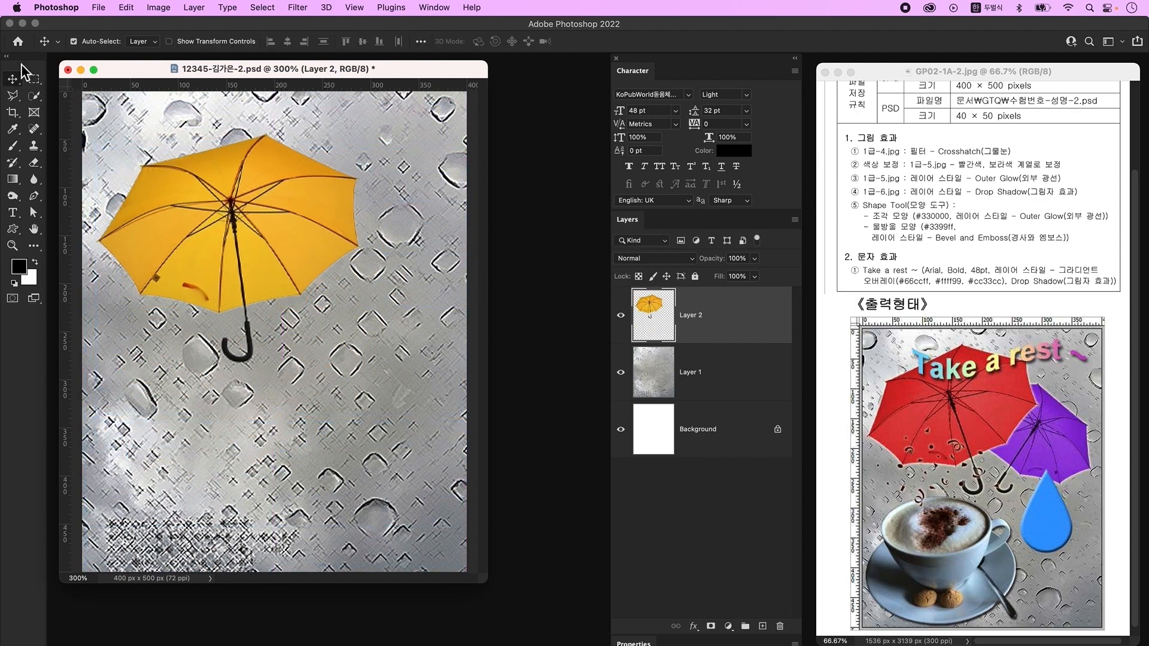
- Duplicate the umbrella to the right, flip the copy horizontally and shrink it to about 70%
left_click_drag(264, 257, 332, 272)
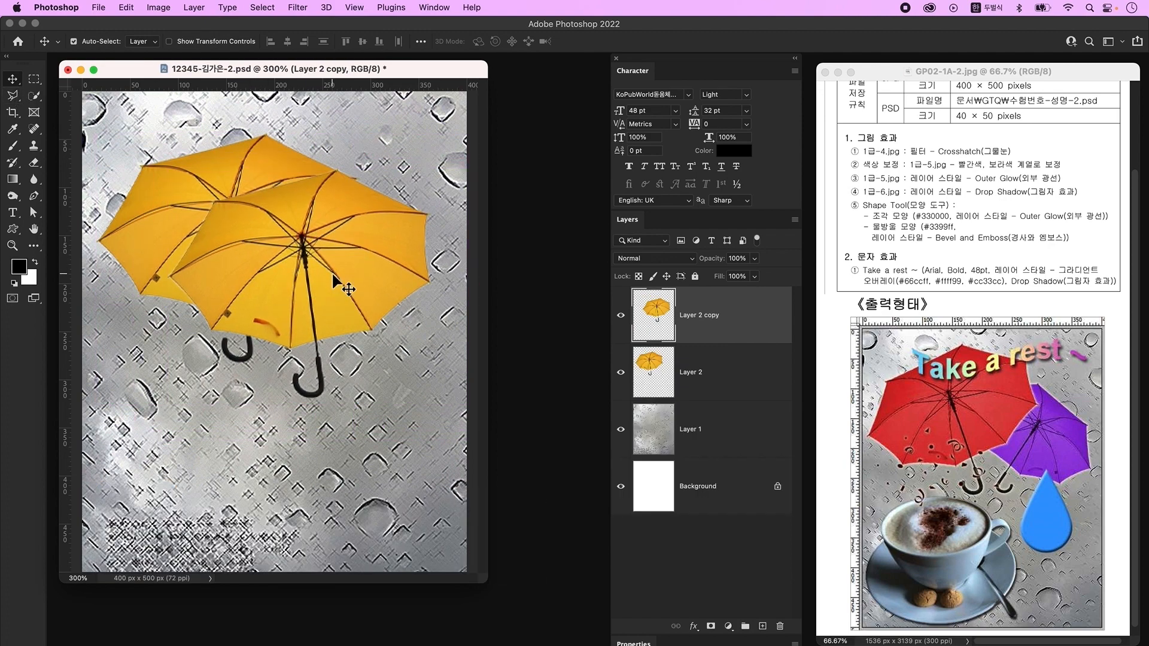
key("ctrl+t")
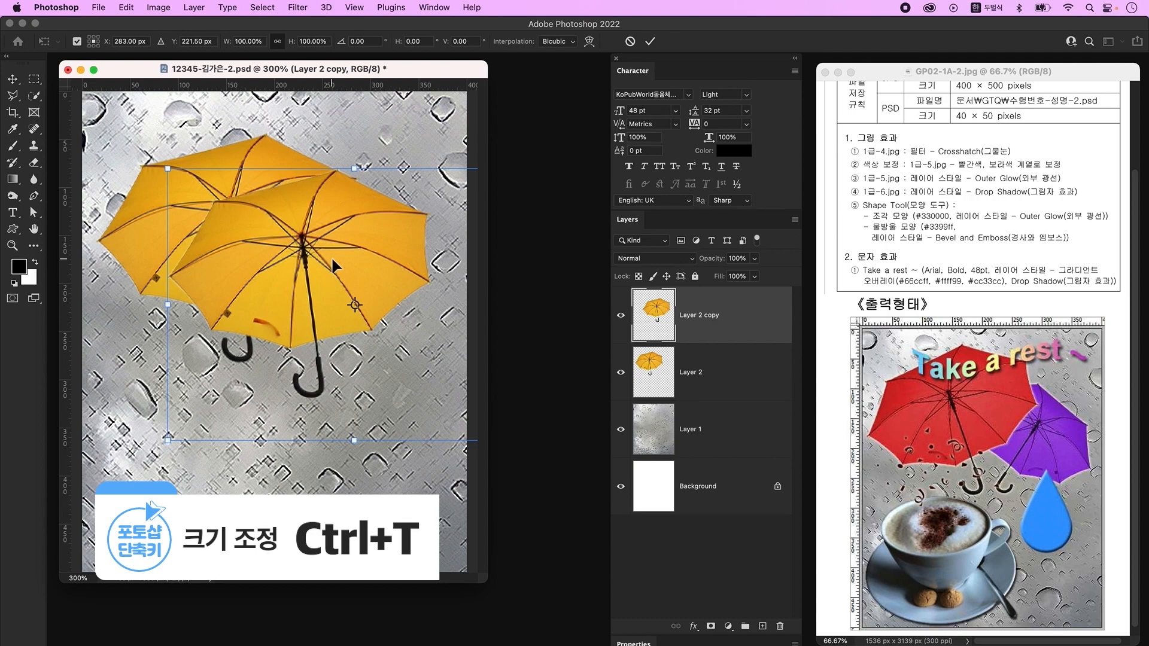
right_click(333, 255)
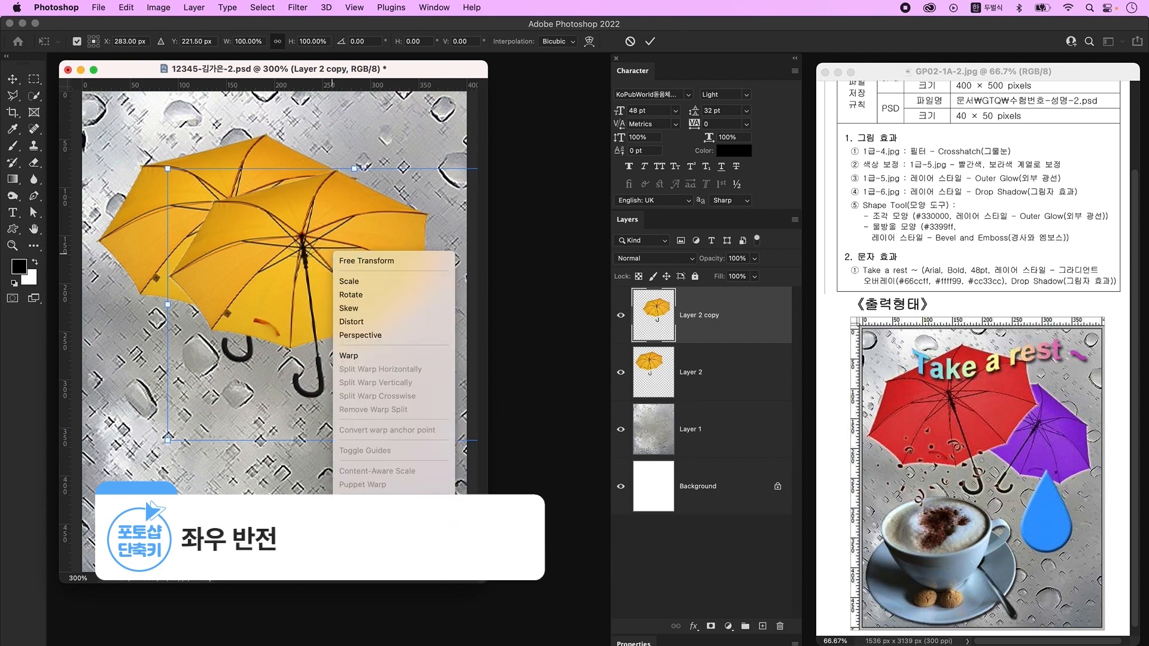
left_click(382, 548)
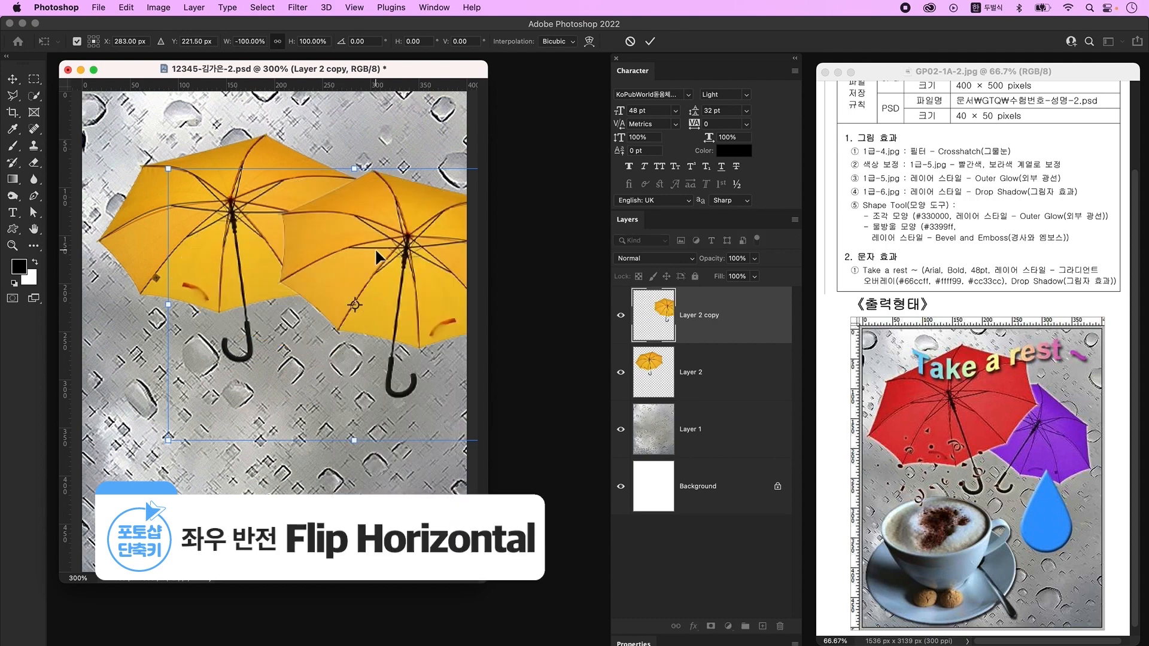
left_click_drag(354, 168, 363, 223)
left_click_drag(392, 296, 346, 249)
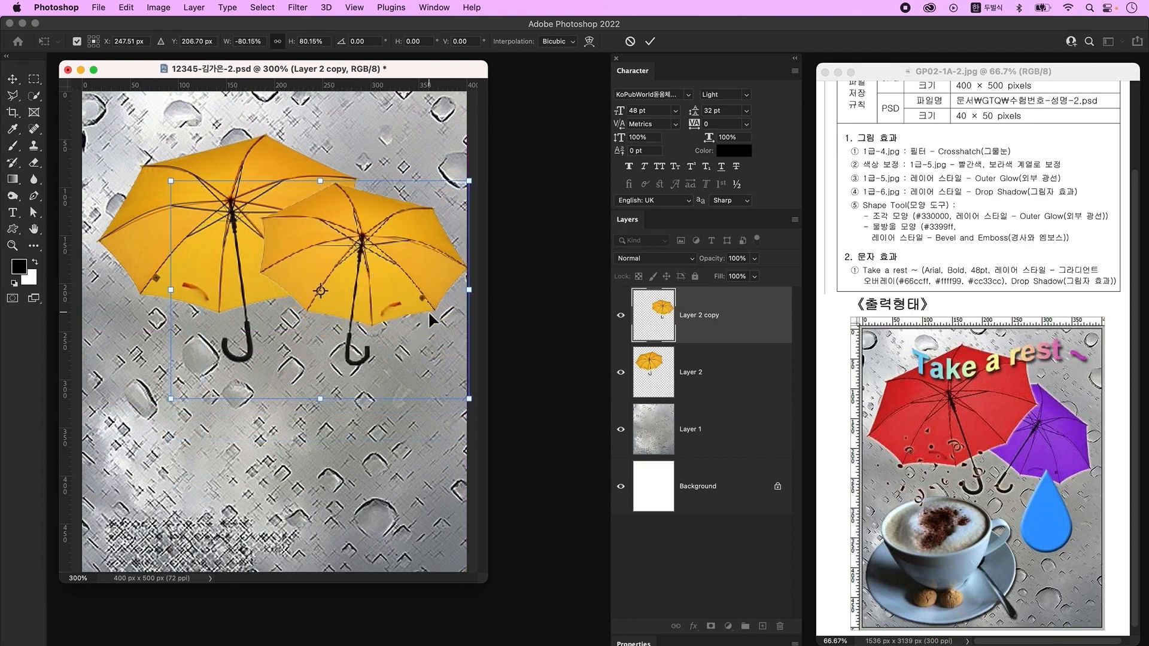
left_click_drag(469, 289, 431, 292)
key("Return")
- Put the small copy behind the original and tilt it about 16 degrees
key("super+bracketleft")
key("super+t")
left_click_drag(457, 173, 480, 225)
left_click_drag(415, 255, 431, 248)
key("Return")
left_click(279, 298, "super")
- Tilt the large umbrella slightly, shrink it a little and move it left
key("super+t")
left_click_drag(492, 431, 497, 390)
left_click_drag(320, 402, 335, 400)
left_click_drag(357, 290, 337, 290)
left_click_drag(150, 115, 144, 120)
key("Return")
left_click(302, 280)
- Nudge the small umbrella slightly left and reselect the large umbrella's layer
left_click_drag(393, 303, 371, 298)
key("m")
left_click(281, 251, "super")
left_click(365, 276, "super")
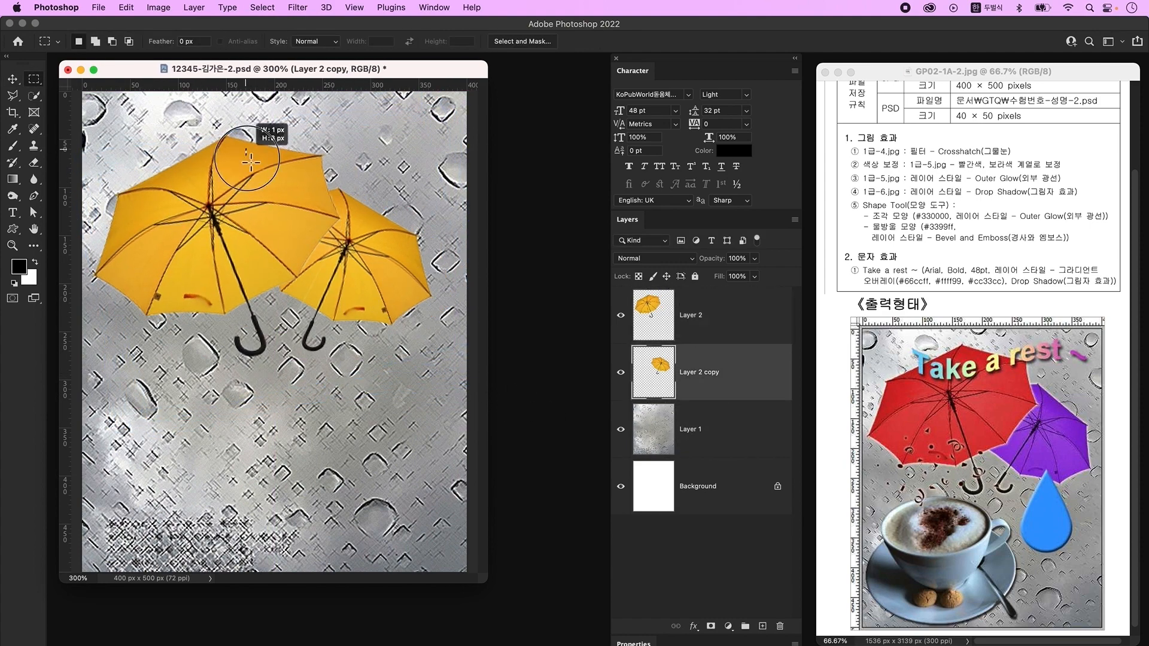
left_click(736, 342)
key("v")
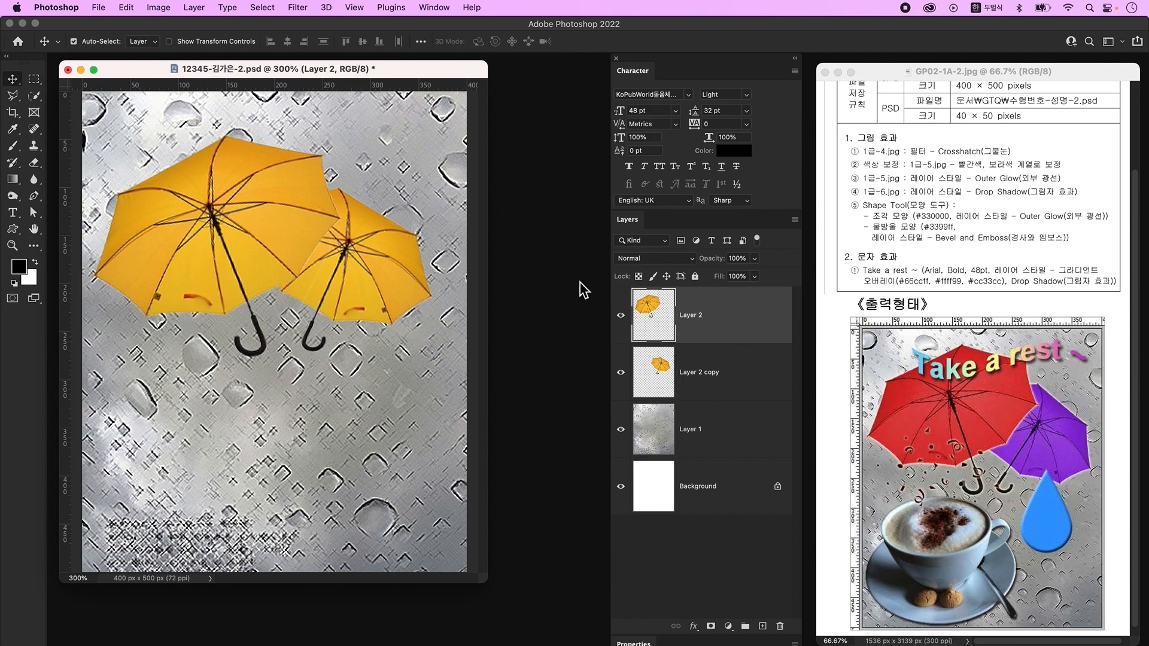
- Shift the left umbrella's hue to red with Hue/Saturation
key("Caps_Lock")
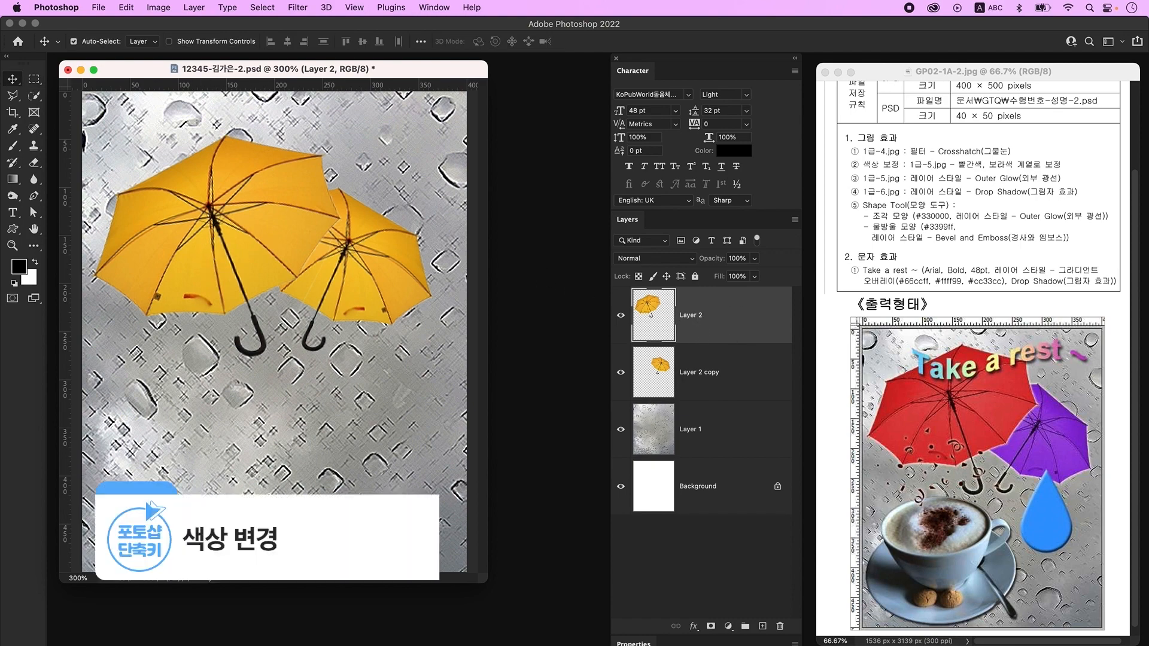
key("super+u")
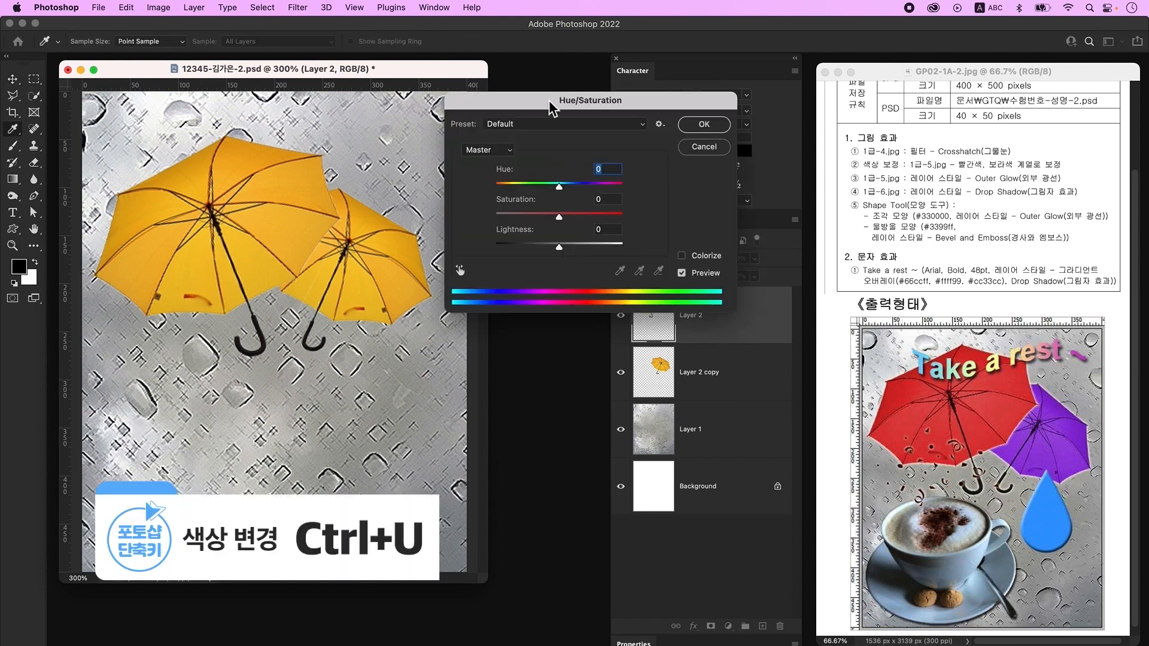
left_click_drag(559, 187, 529, 188)
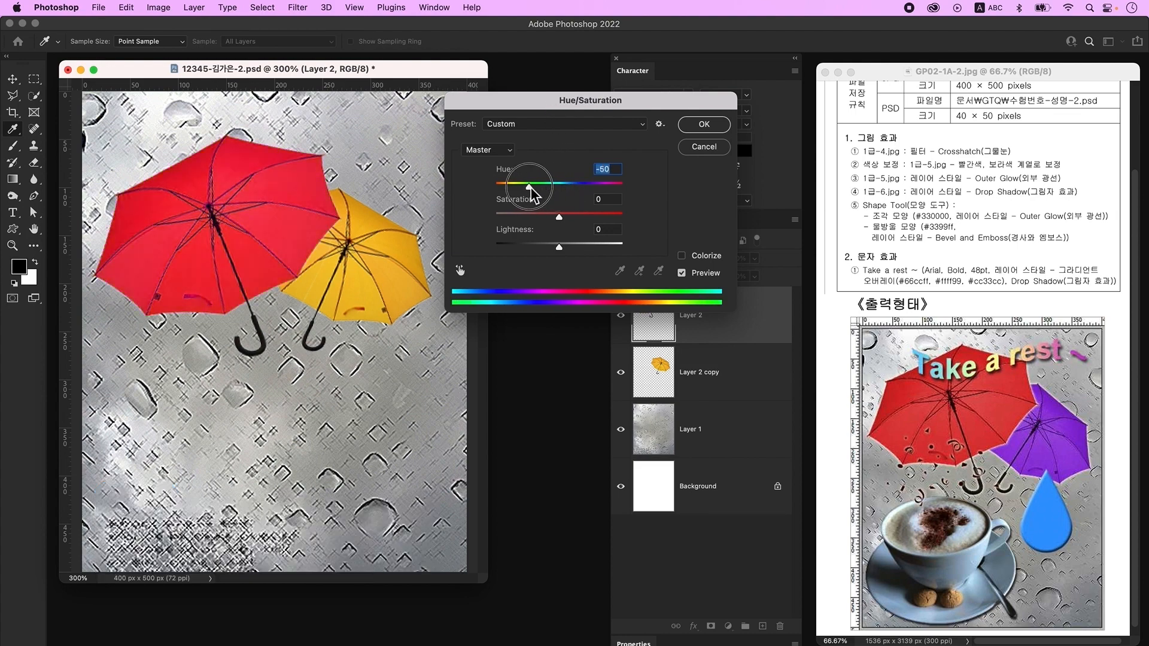
key("Return")
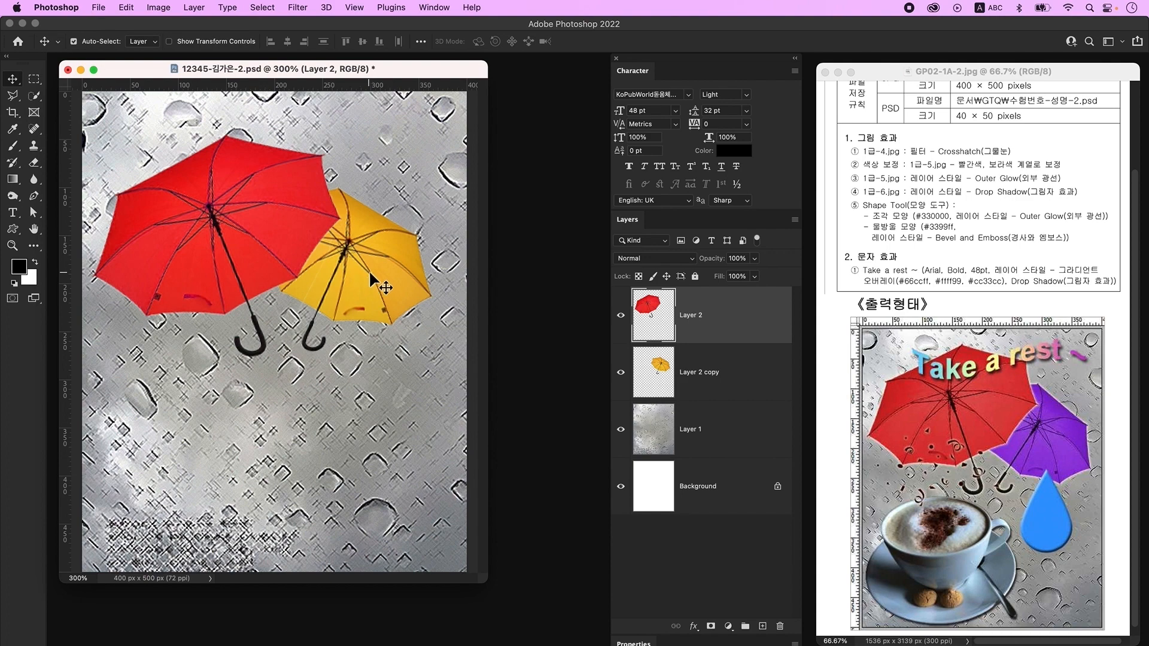
- Shift the smaller umbrella's hue to purple, around Hue −128
left_click(370, 274)
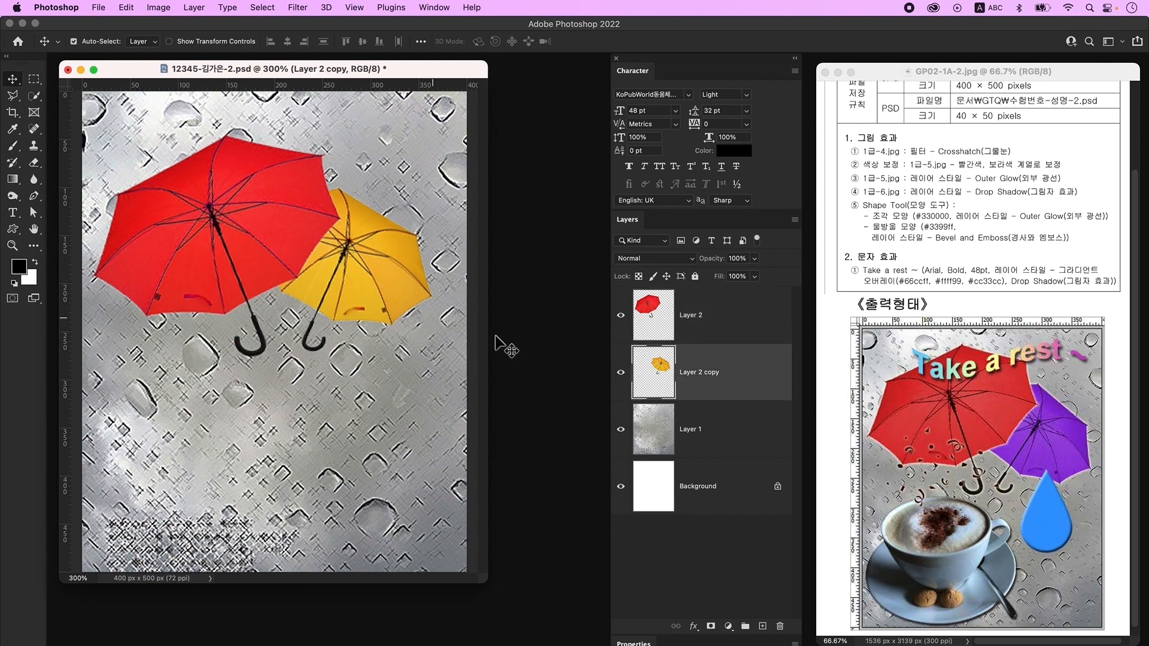
key("super+u")
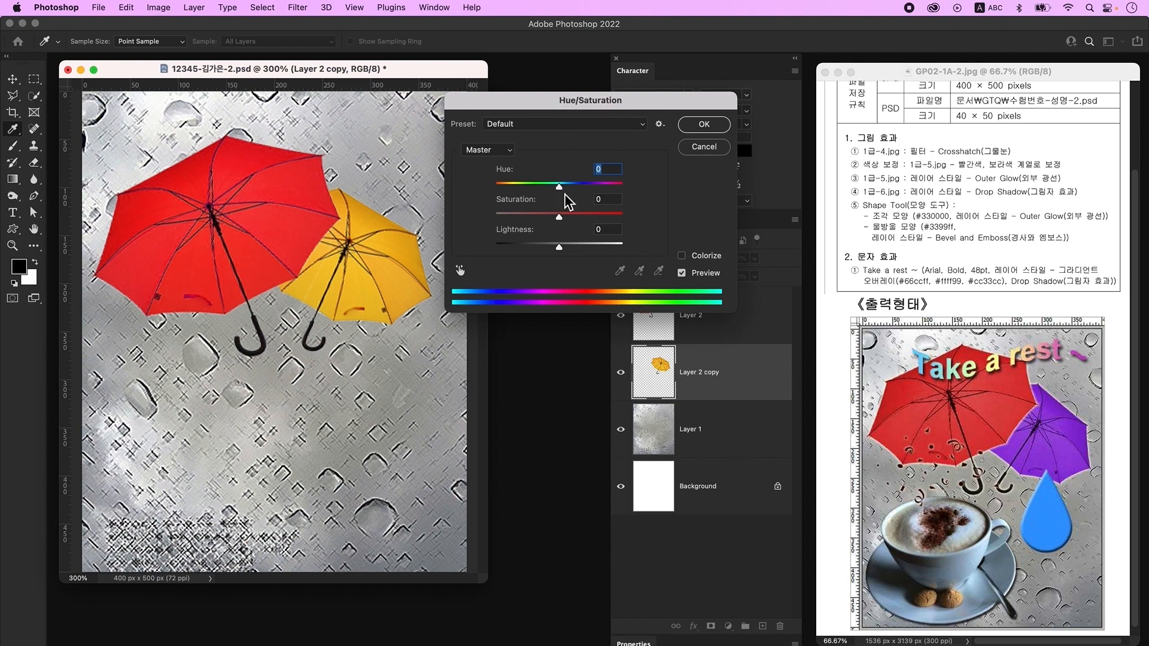
left_click_drag(562, 187, 511, 190)
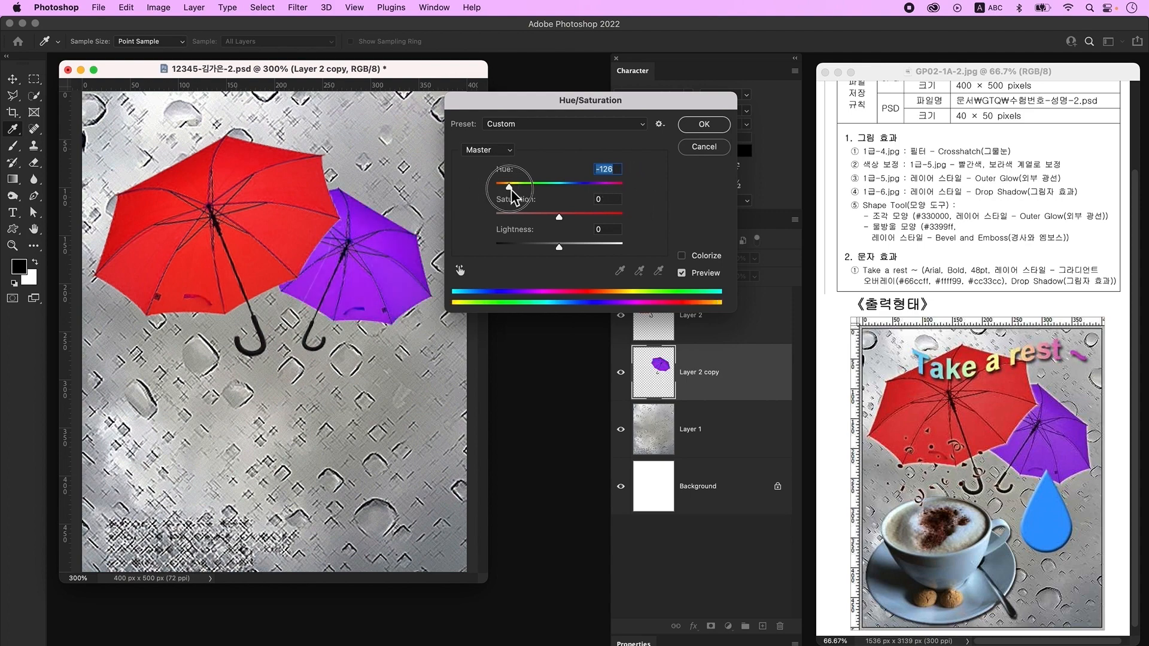
left_click(701, 124)
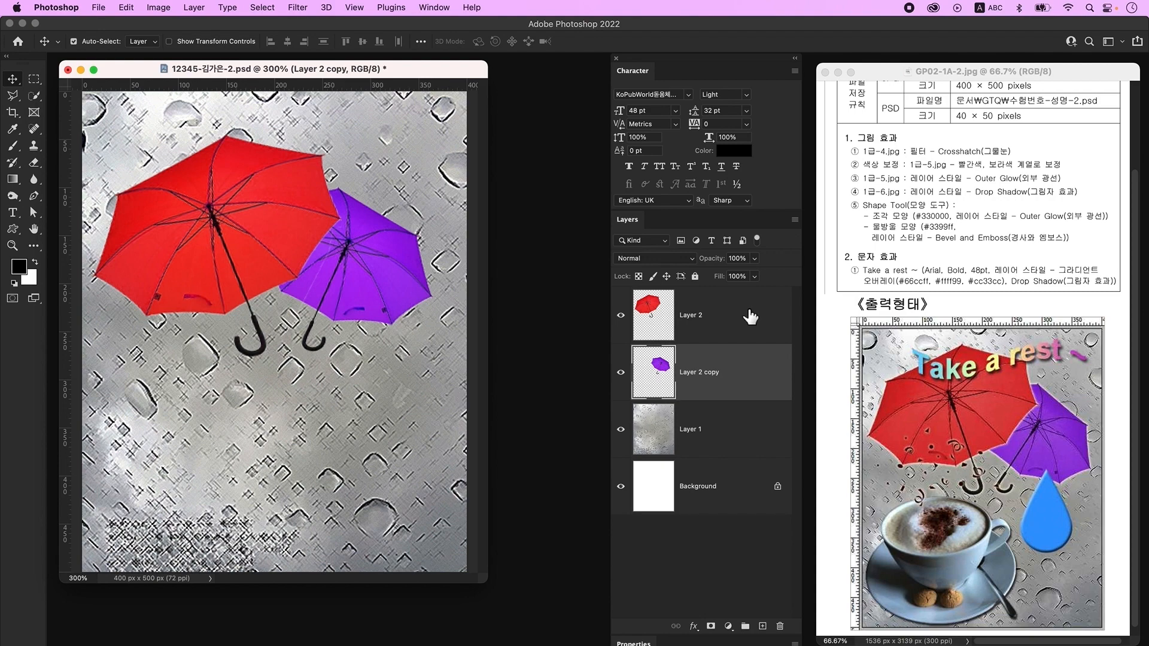
- Add an Outer Glow to the red umbrella's layer and copy it onto the purple umbrella's layer
double_click(764, 315)
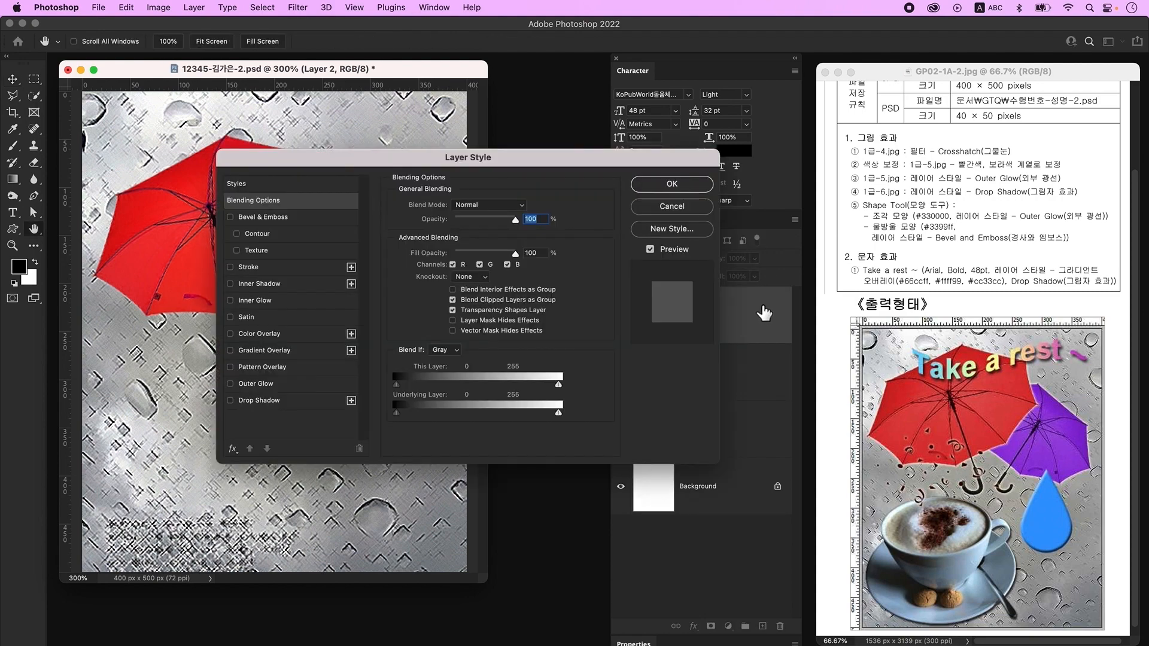
left_click(277, 385)
left_click(697, 187)
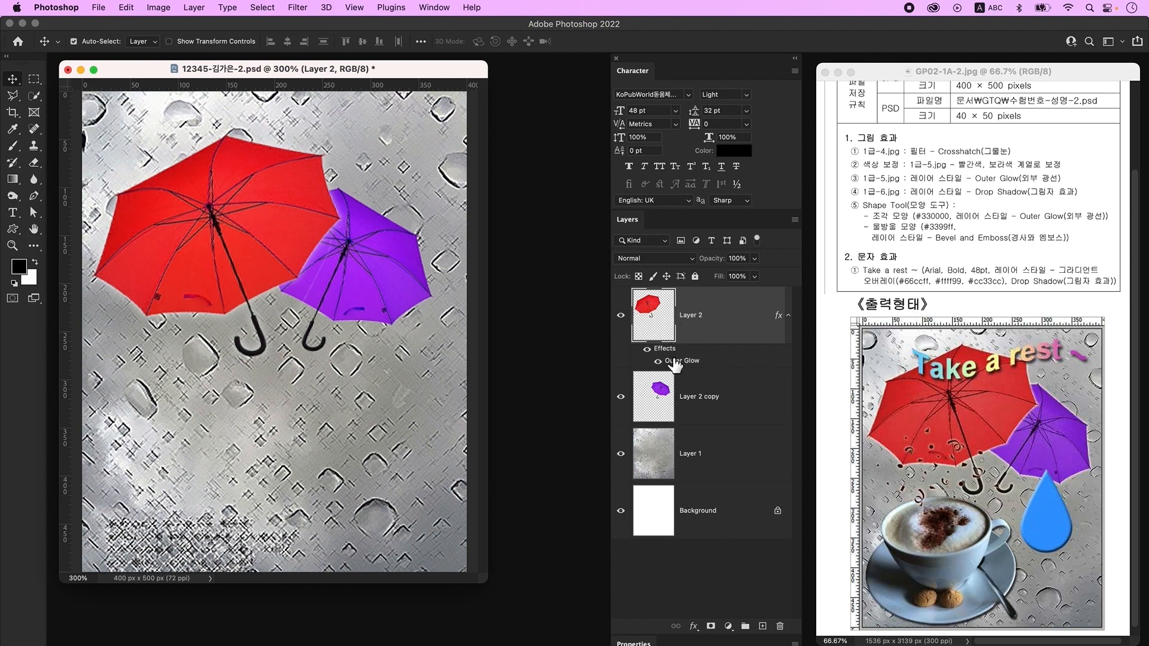
left_click_drag(673, 357, 723, 397)
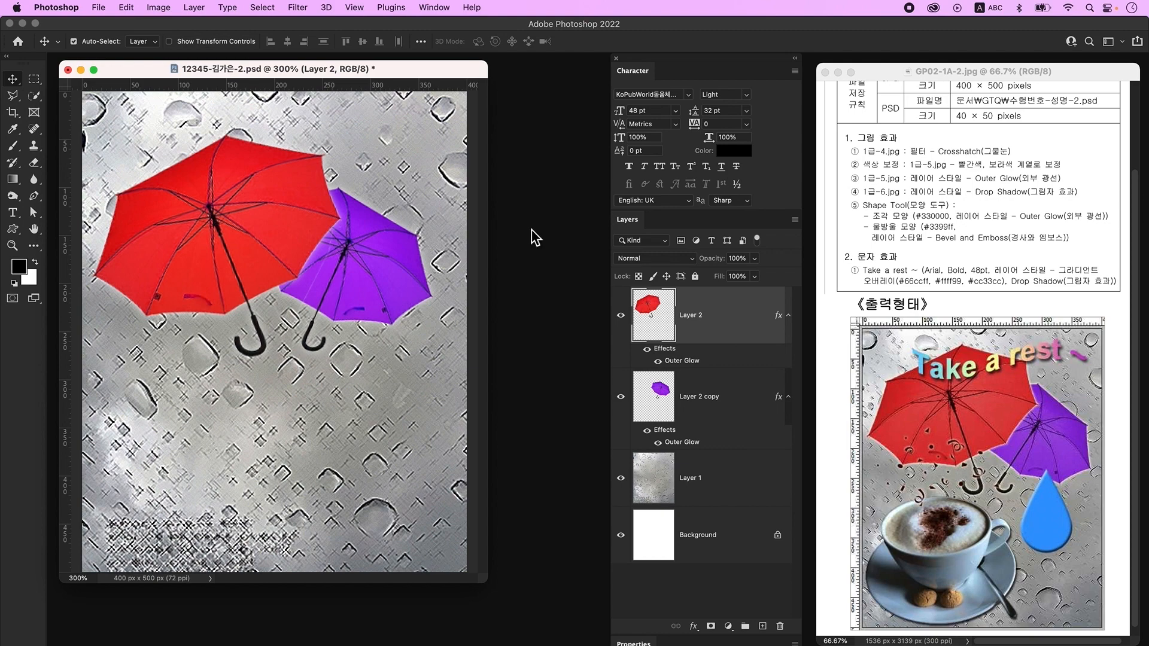
- Open 1급-6.jpg and select the cup, saucer and spoon with Quick Selection
key("super+o")
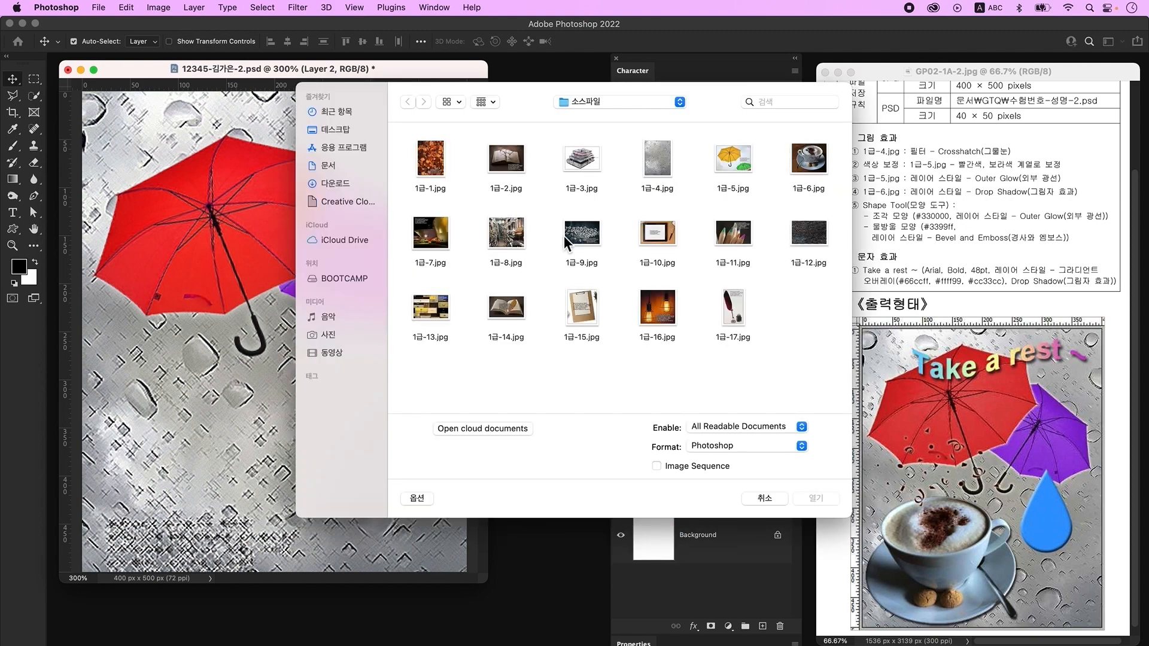
left_click(802, 160)
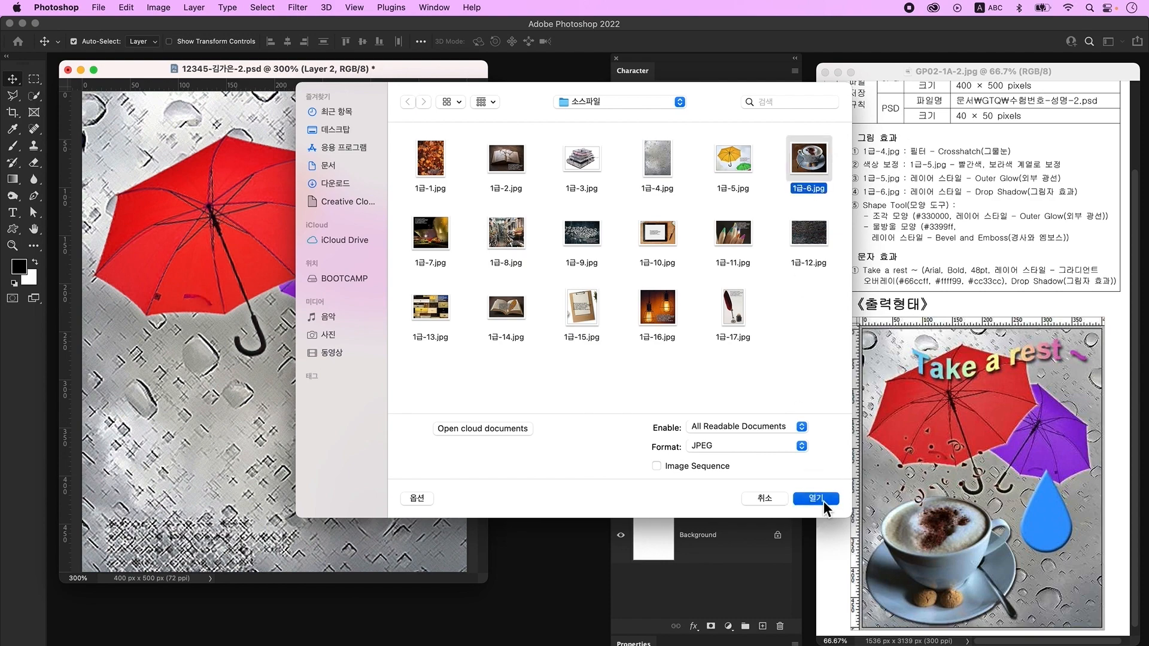
left_click(817, 498)
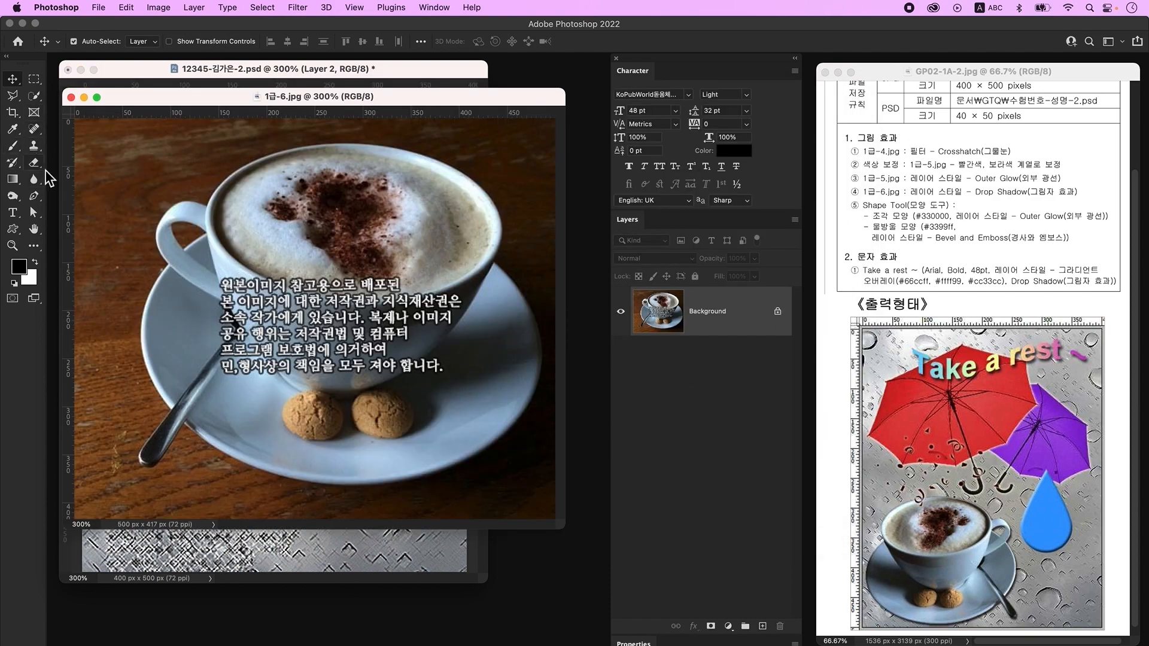
key("w")
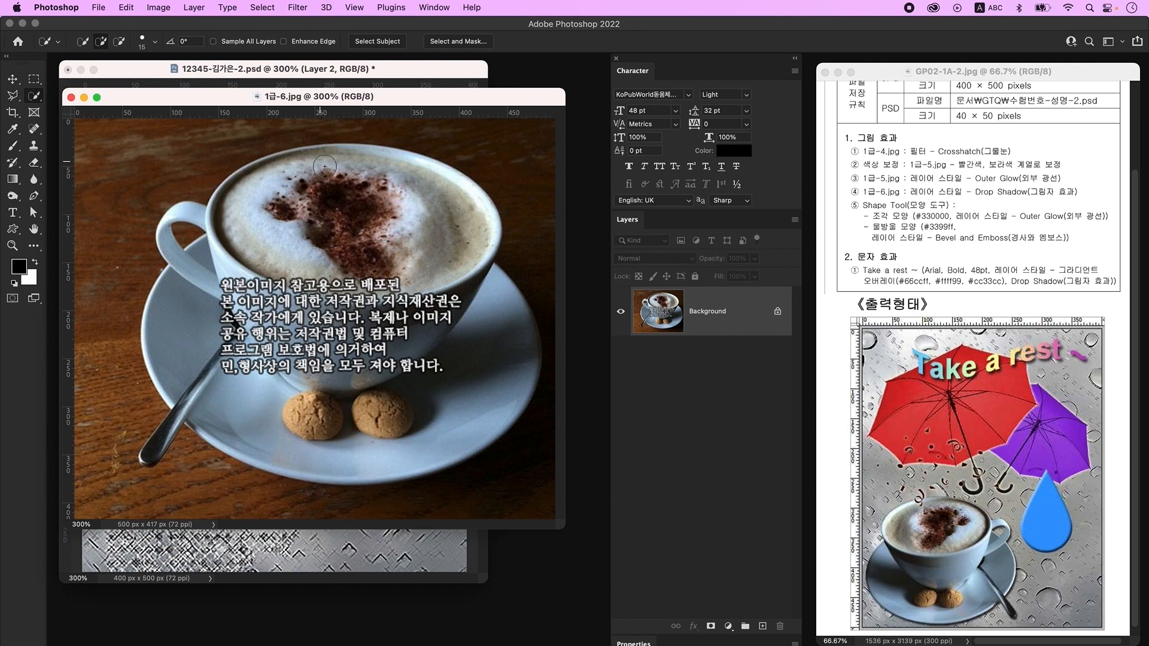
mouse_move(311, 163)
left_mouse_down()
mouse_move(218, 294)
mouse_move(368, 388)
mouse_move(291, 428)
left_mouse_up()
key("bracketleft")
mouse_move(140, 459)
left_mouse_down()
mouse_move(170, 459)
mouse_move(172, 432)
left_mouse_up()
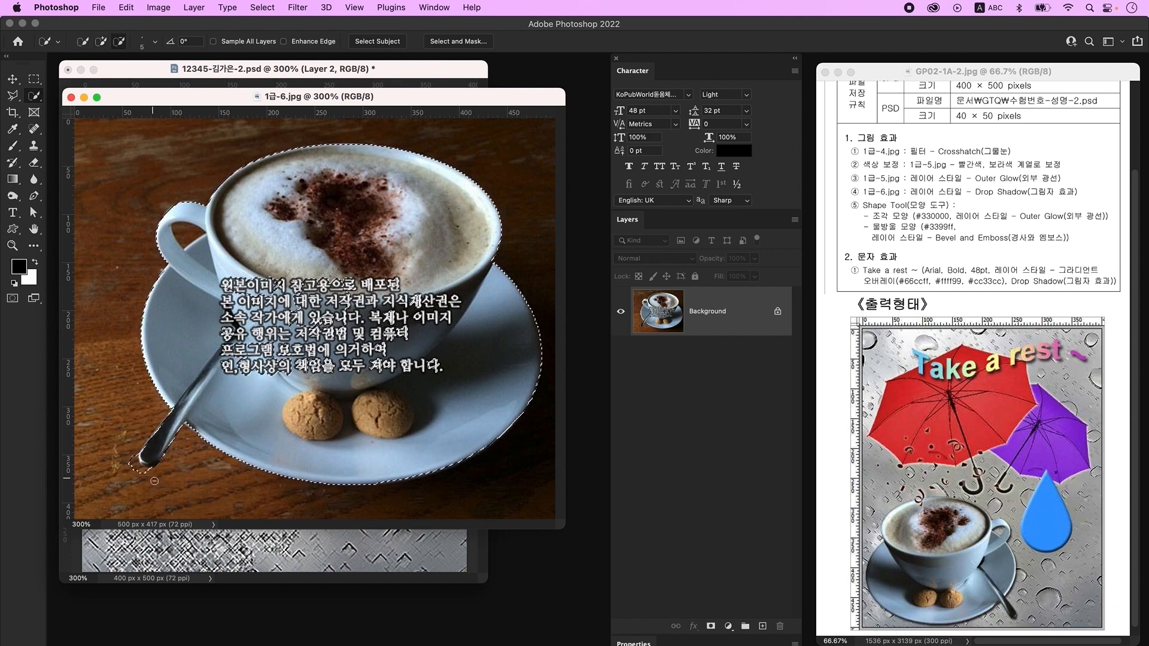
left_click(135, 468, "alt")
key("bracketright")
key("bracketright")
key("bracketright")
key("bracketright")
key("bracketright")
key("bracketright")
key("bracketright")
key("bracketright")
key("bracketright")
key("bracketright")
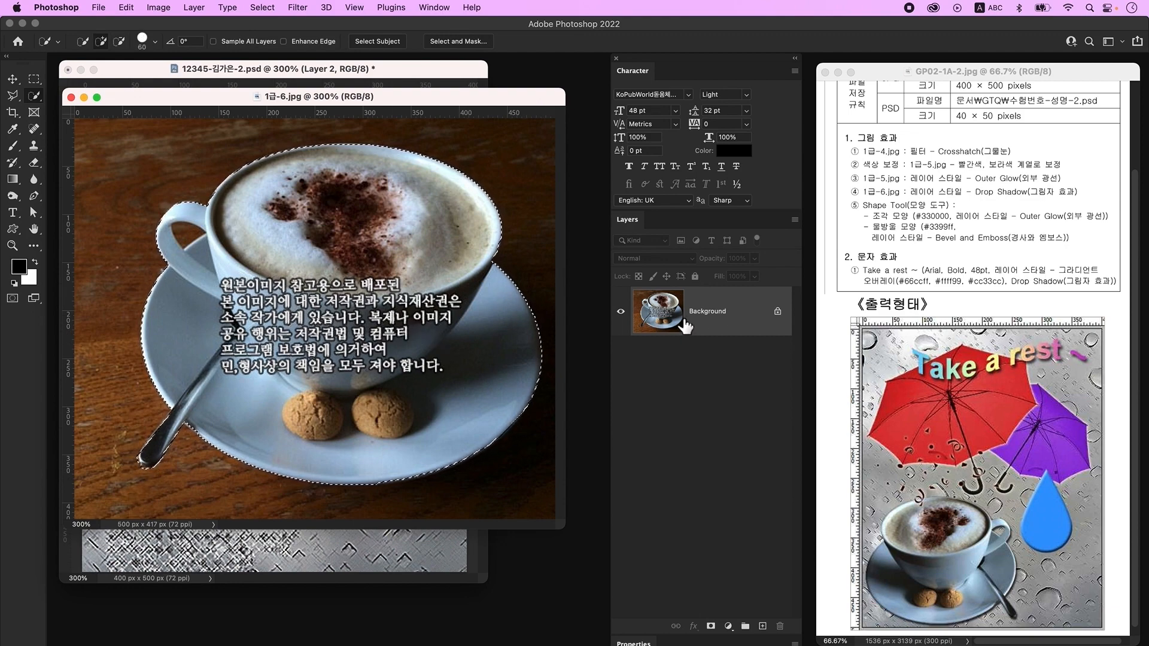
- Copy the selected cup onto a new layer and hide the Background layer
key("super+j")
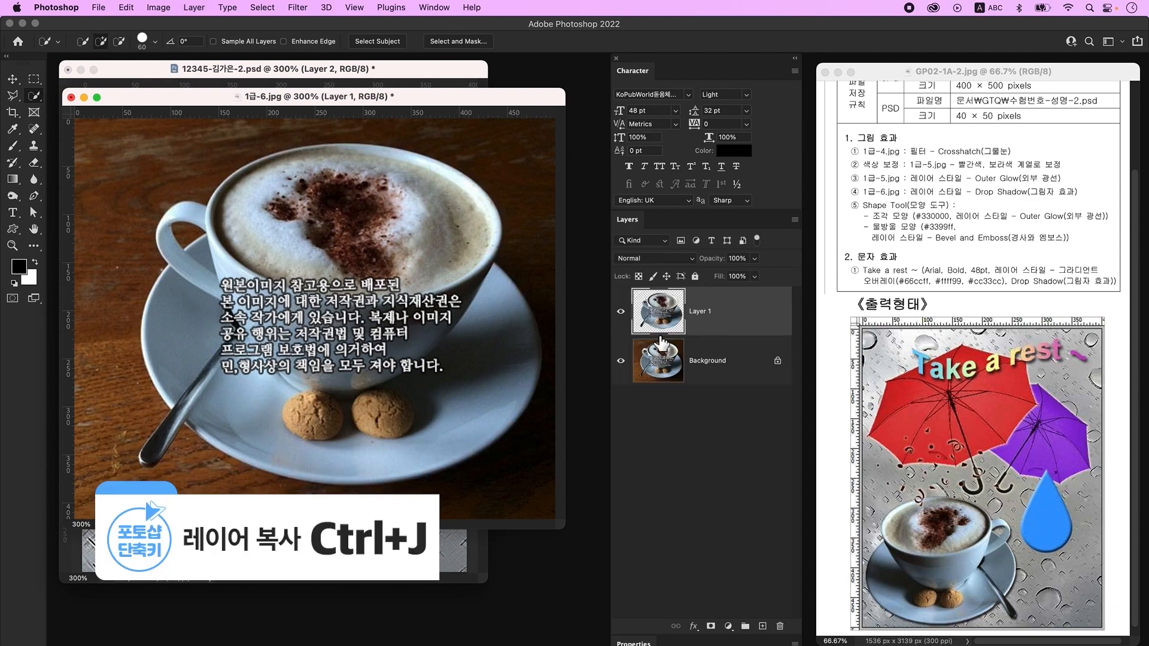
left_click(622, 361)
key("bracketleft")
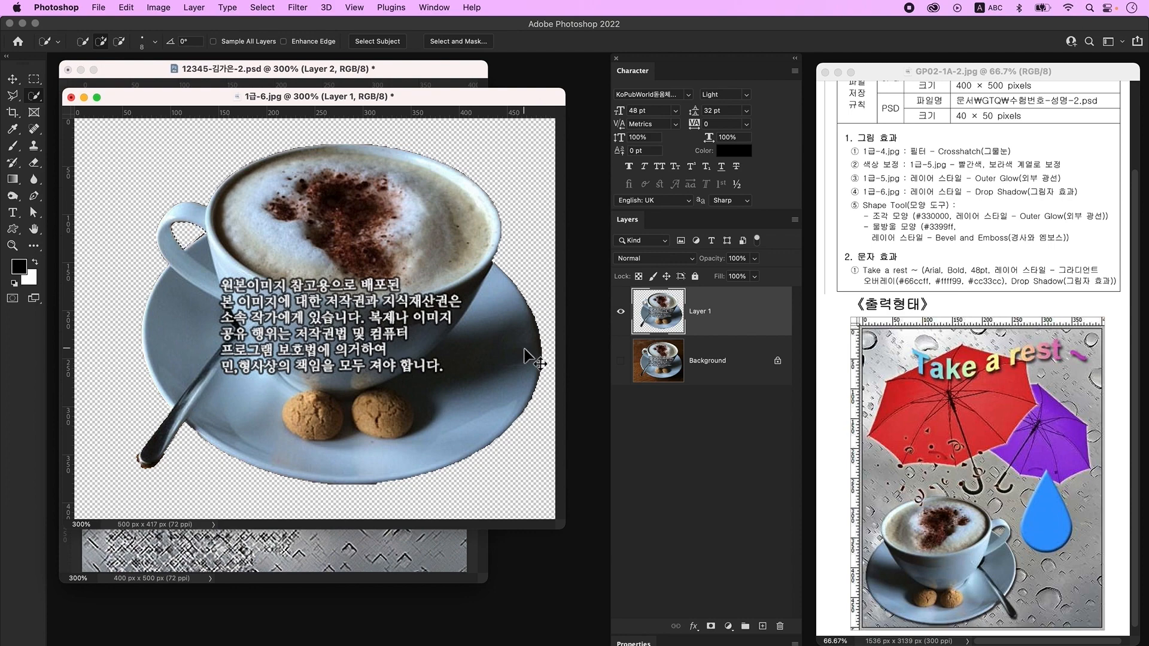
key("v")
left_click_drag(278, 97, 531, 225)
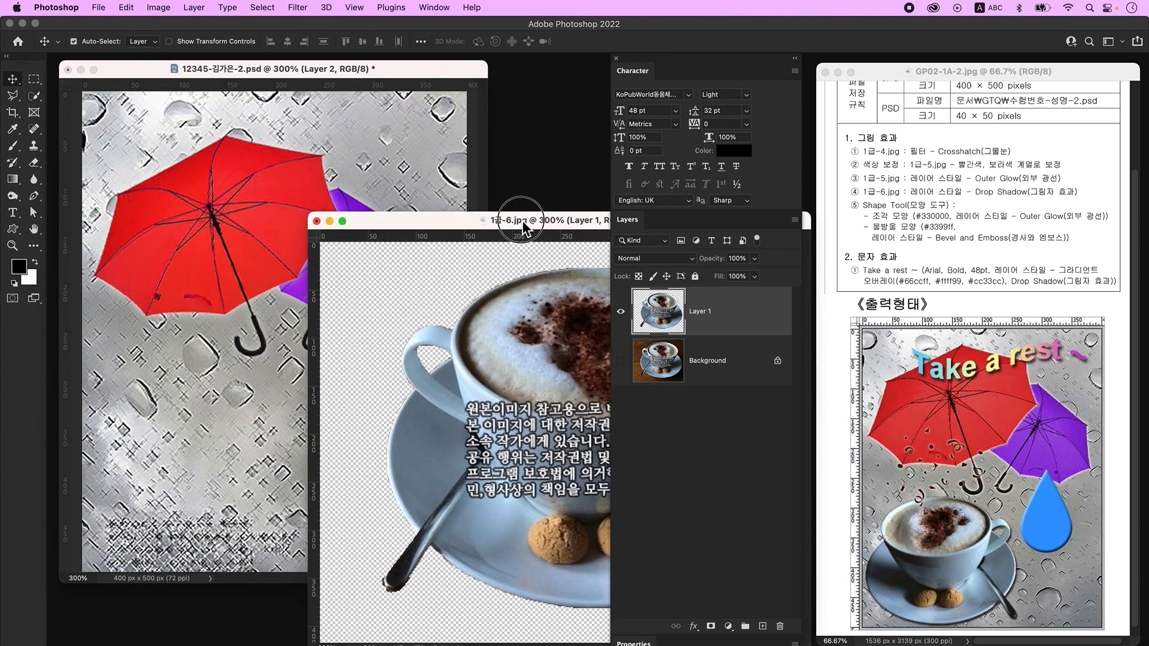
- Place the cup in the poster's lower left, shrunk to about 60% and mirrored
left_click(496, 418)
left_click_drag(496, 417, 248, 453)
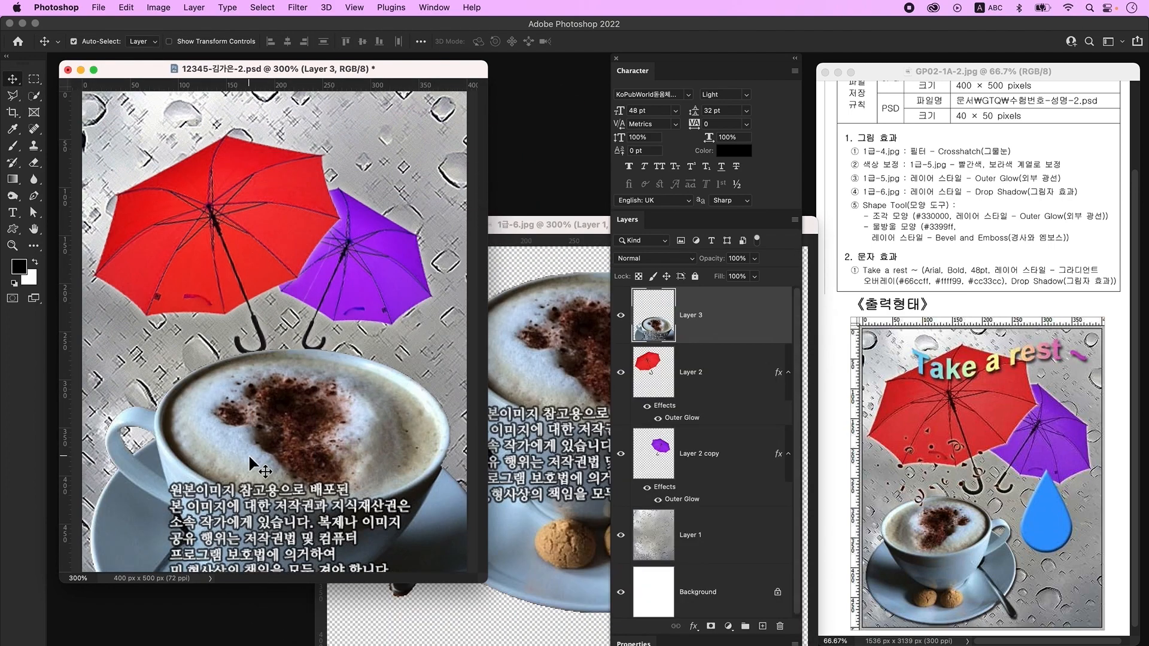
key("super+t")
left_click_drag(287, 350, 295, 486)
left_click_drag(303, 497, 236, 359)
right_click(253, 392)
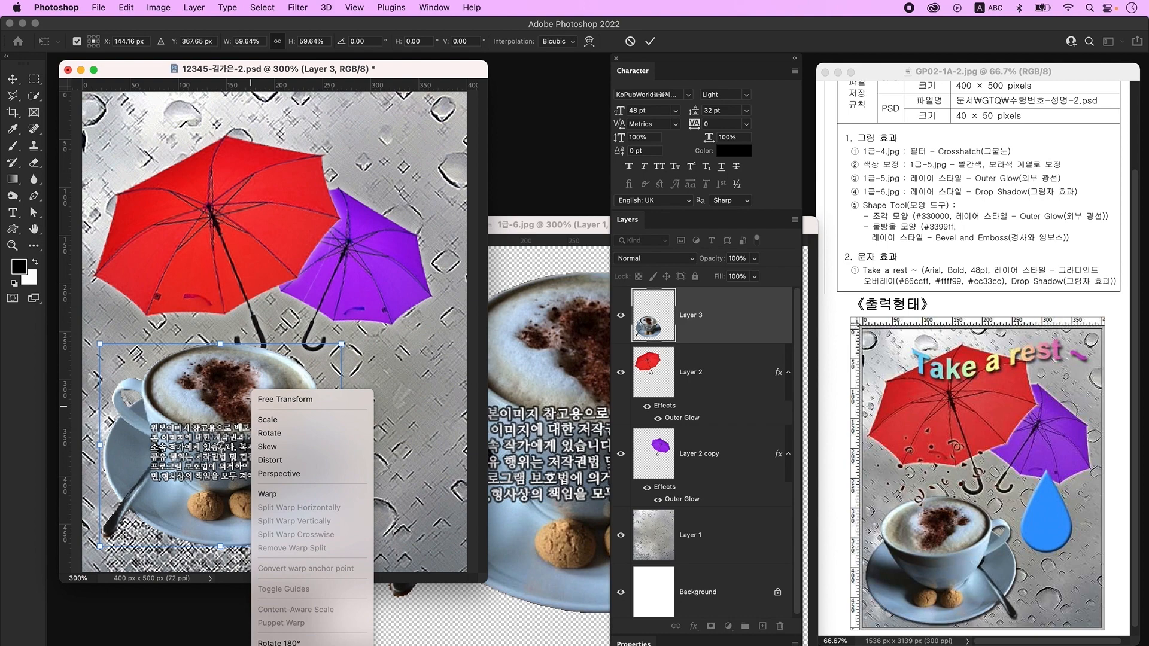
left_click(276, 642)
key("Return")
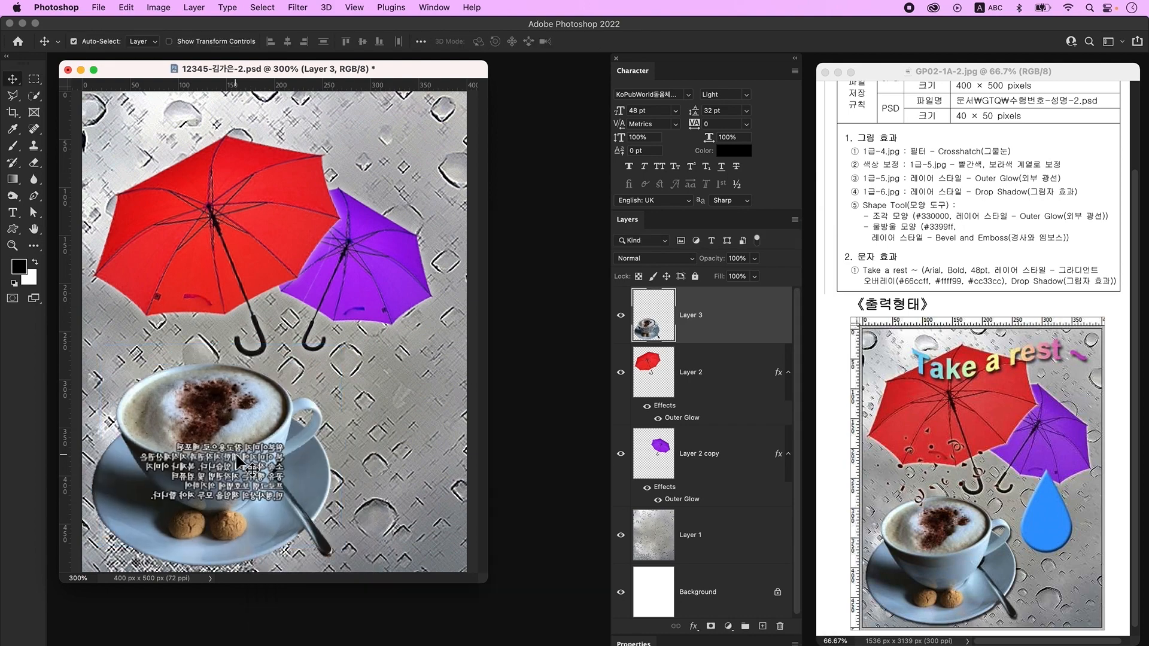
- Give the cup layer a Drop Shadow and add an empty layer above it
double_click(765, 320)
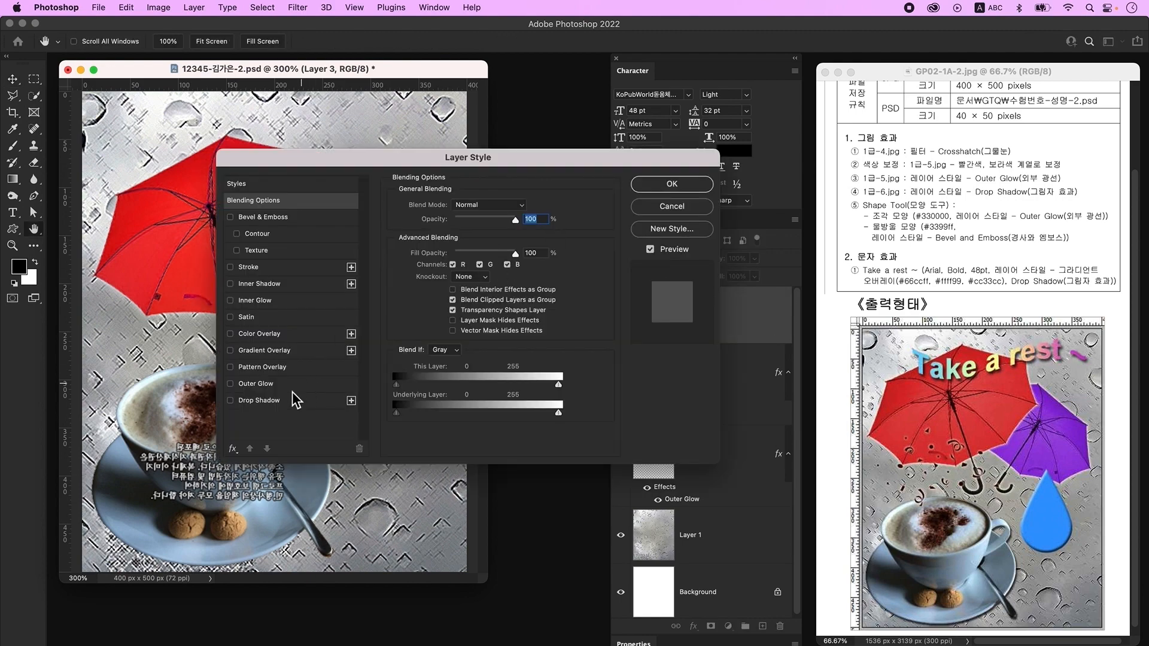
left_click(285, 403)
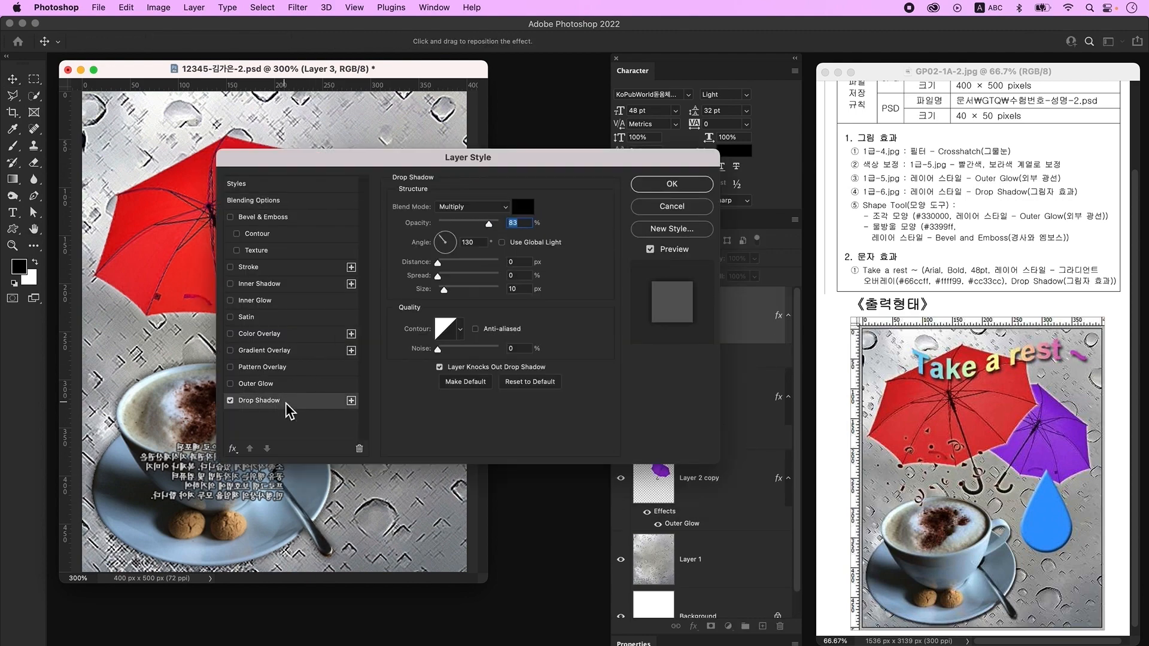
left_click(691, 192)
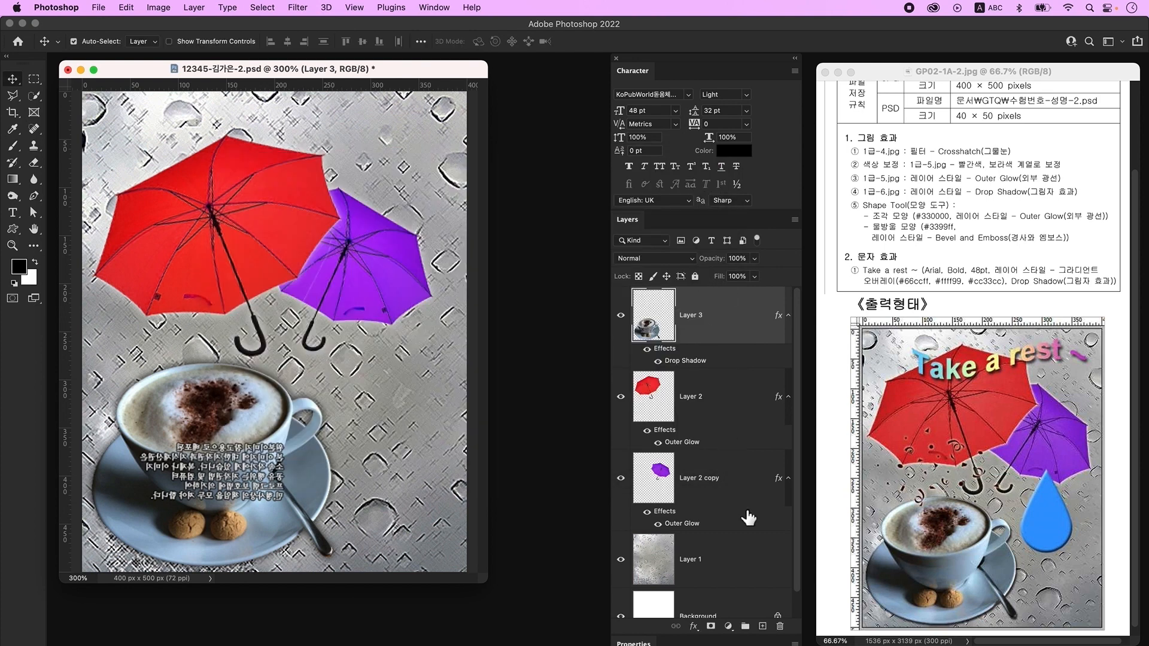
left_click(762, 626)
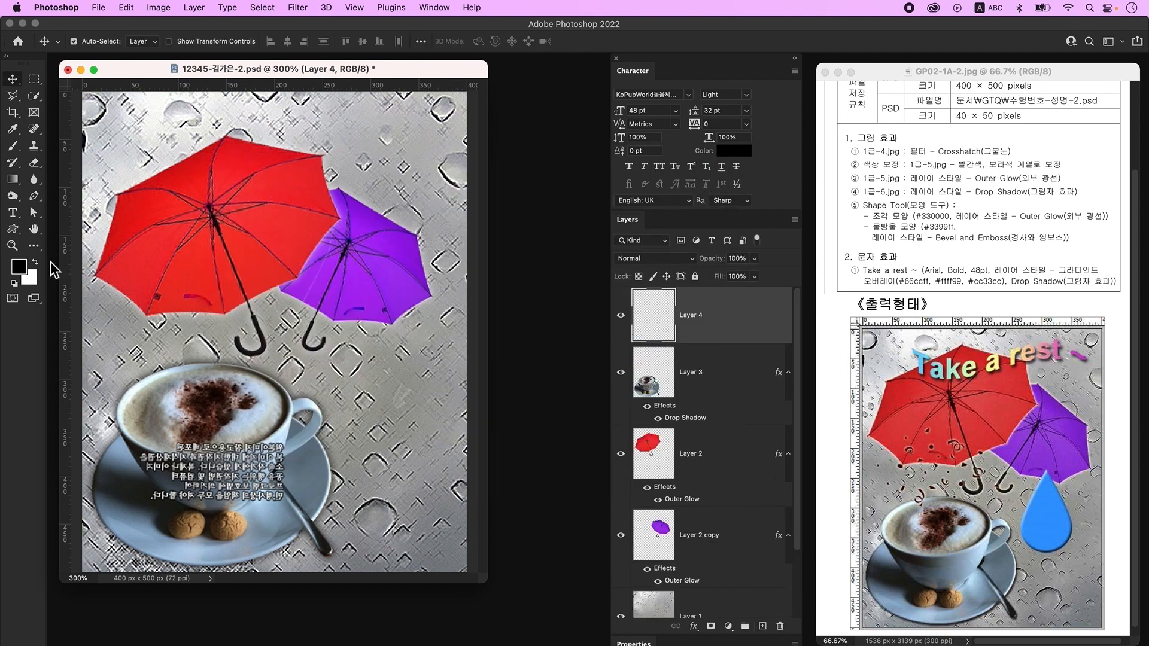
- Draw a scattered Confetti custom shape above the coffee cup and fill it with #330000
left_click(13, 229)
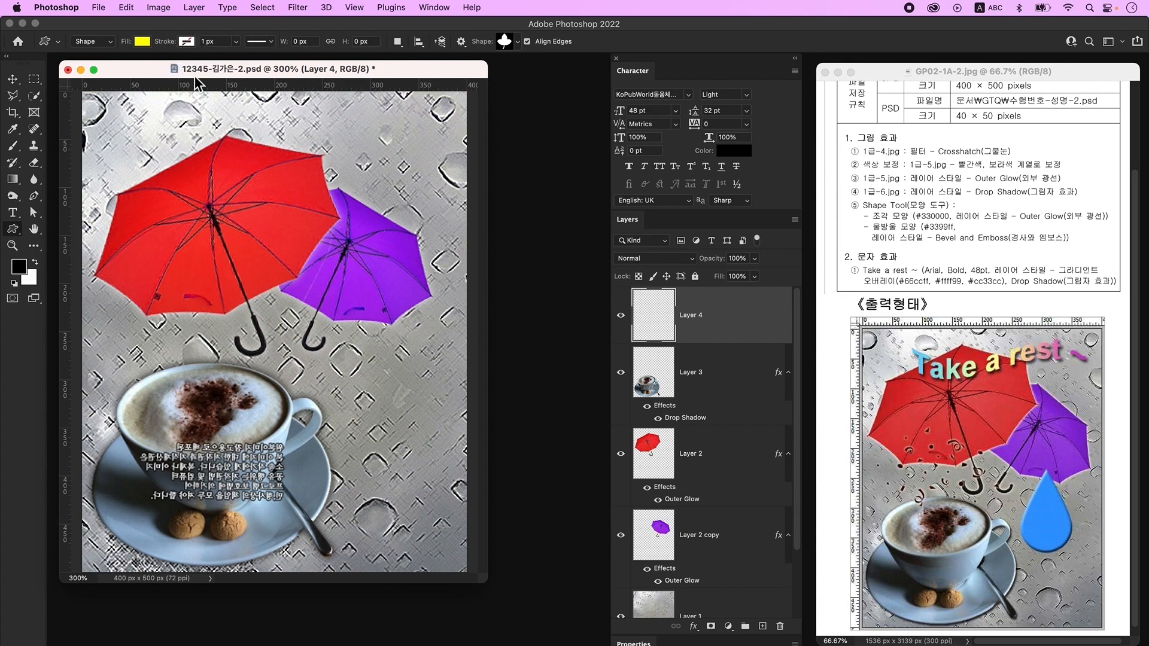
left_click(504, 43)
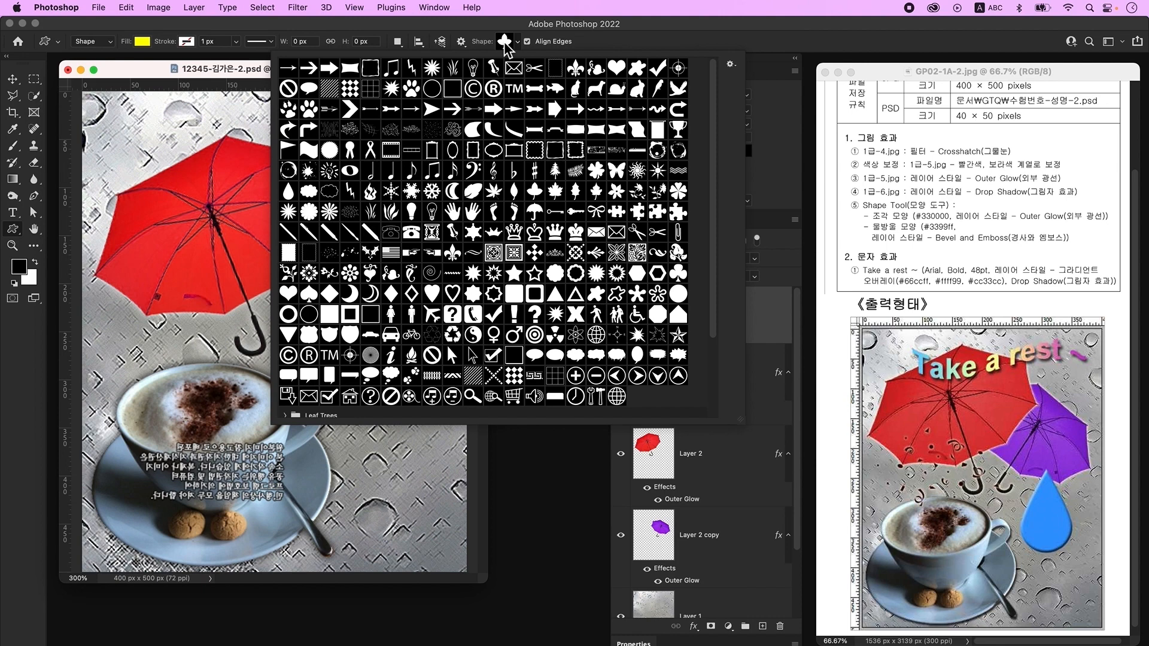
left_click(329, 252)
left_click(234, 71)
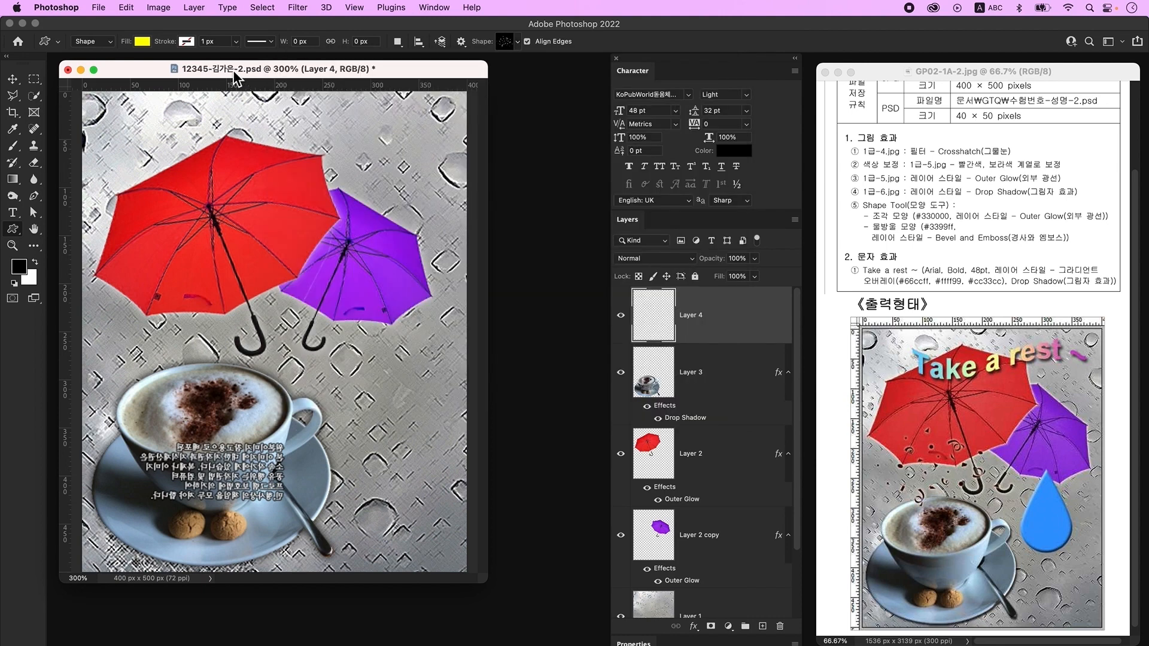
left_click_drag(219, 363, 296, 451)
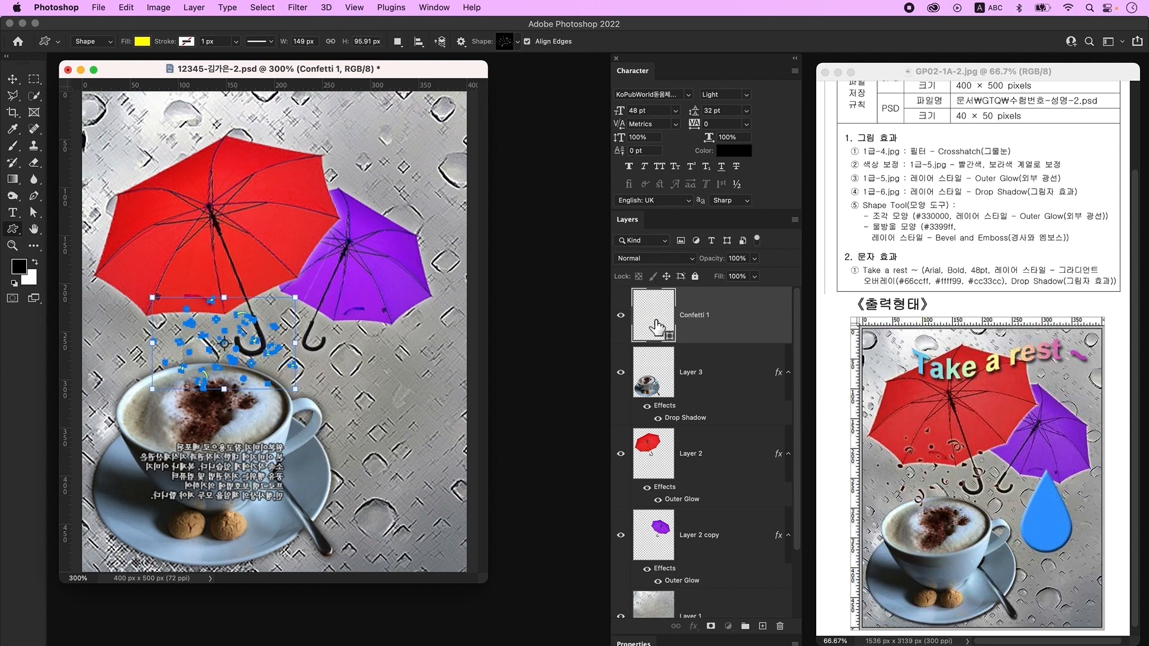
double_click(656, 328)
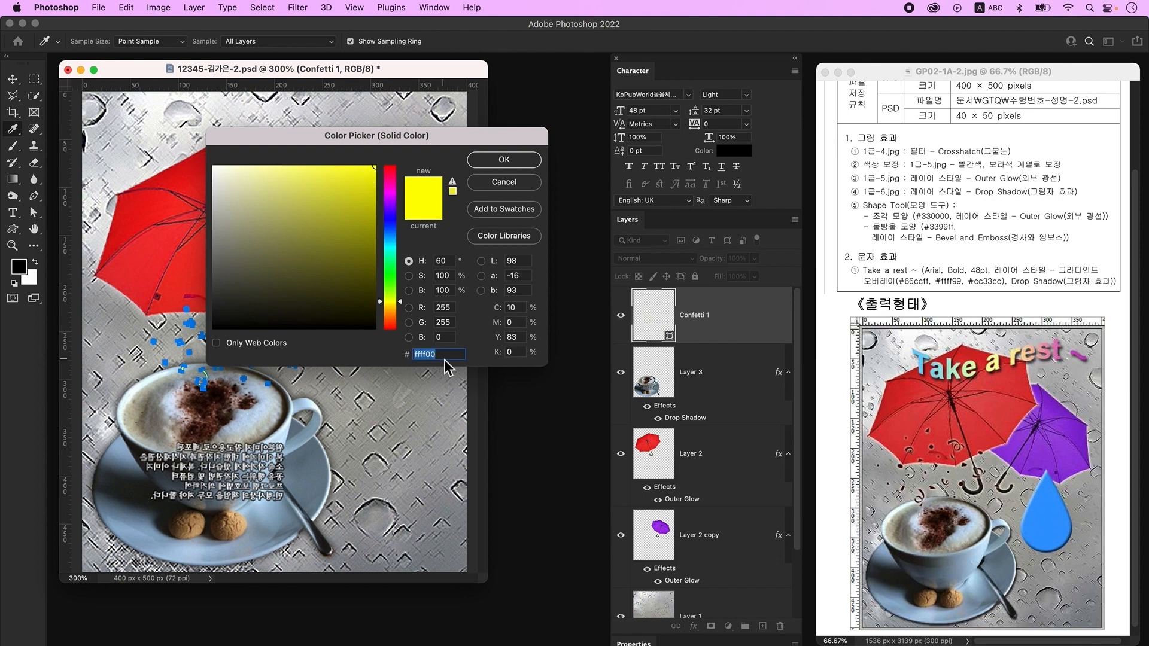
type("330000")
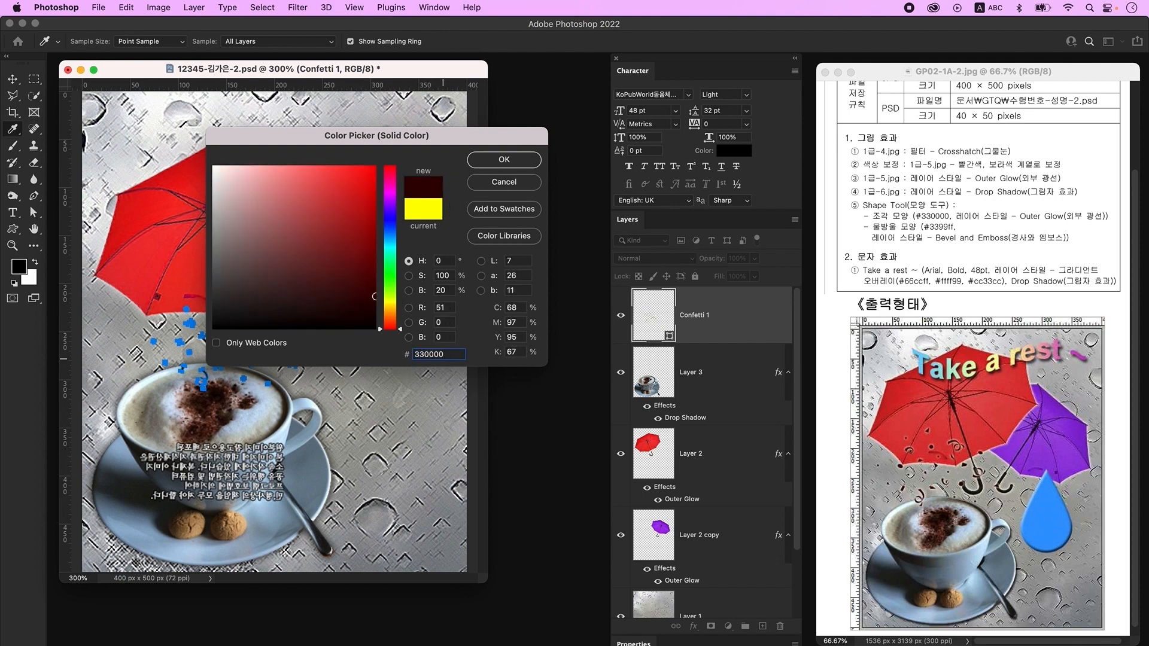
key("Return")
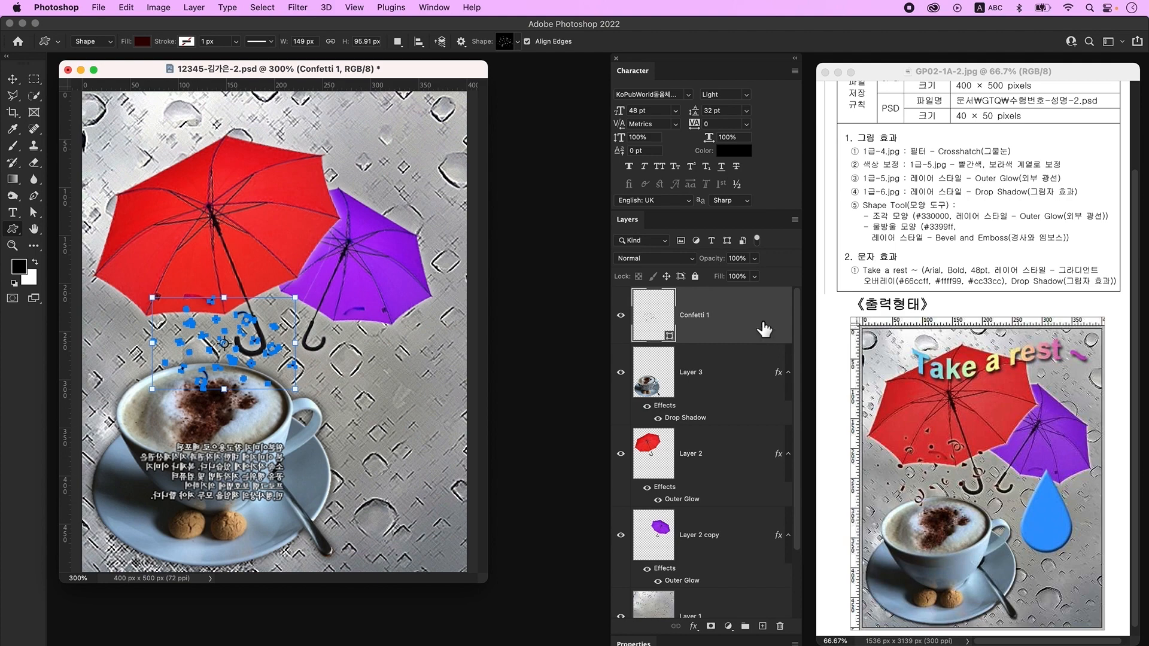
- Give Confetti 1 an Outer Glow and add a new empty layer above it
double_click(759, 328)
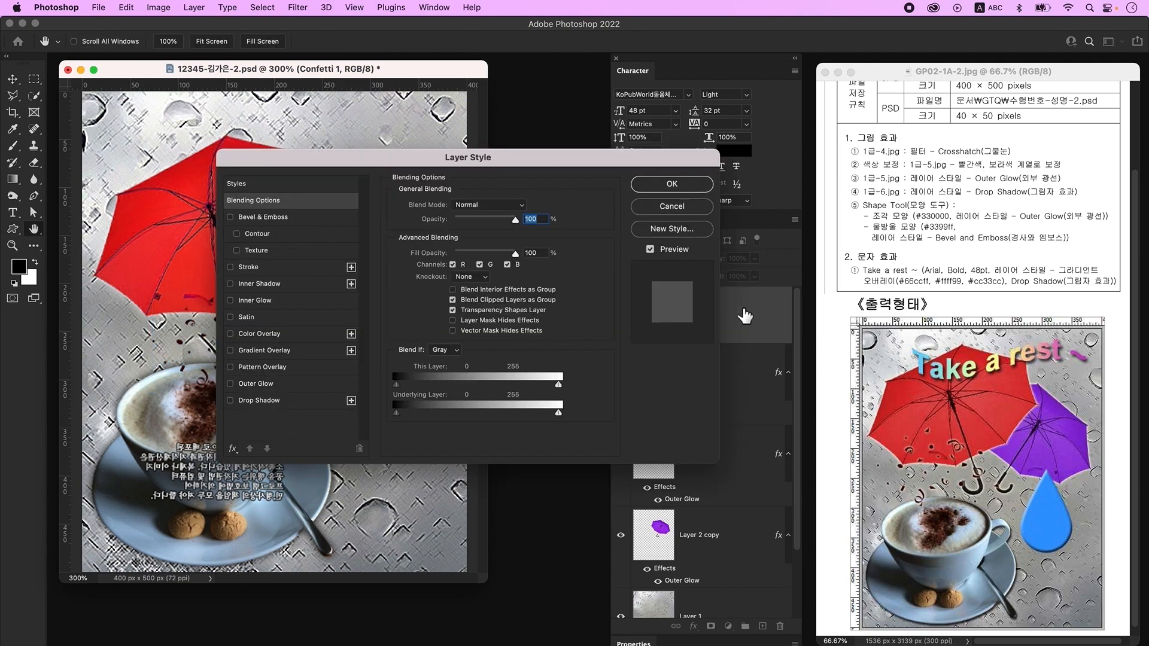
left_click(324, 384)
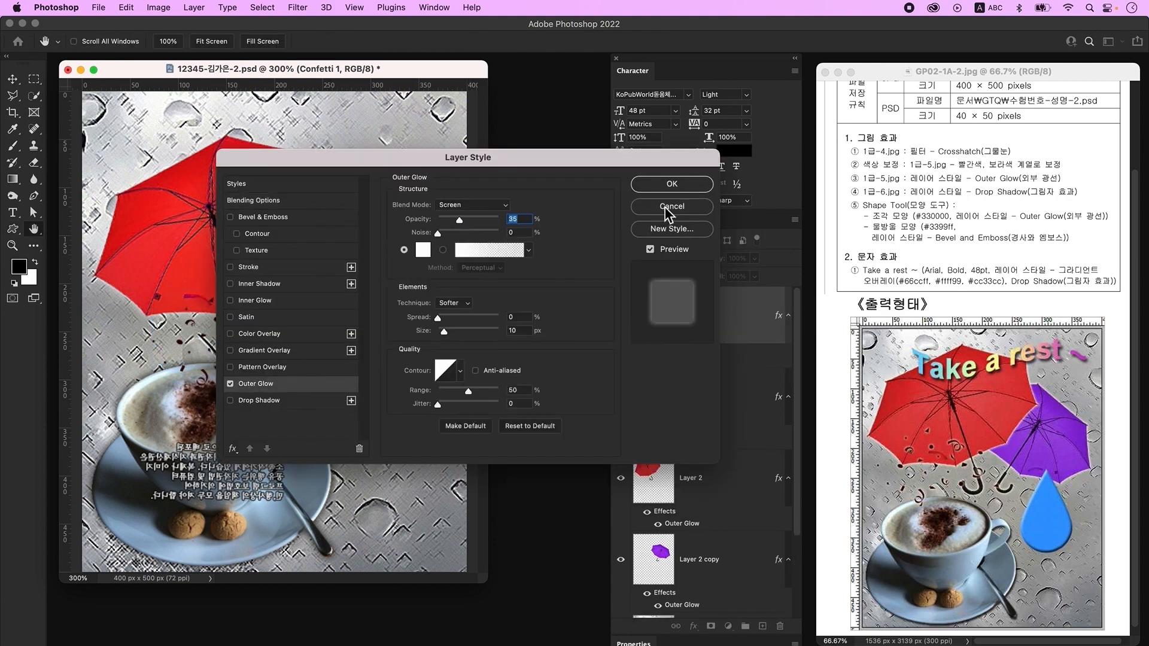
left_click(678, 184)
key("v")
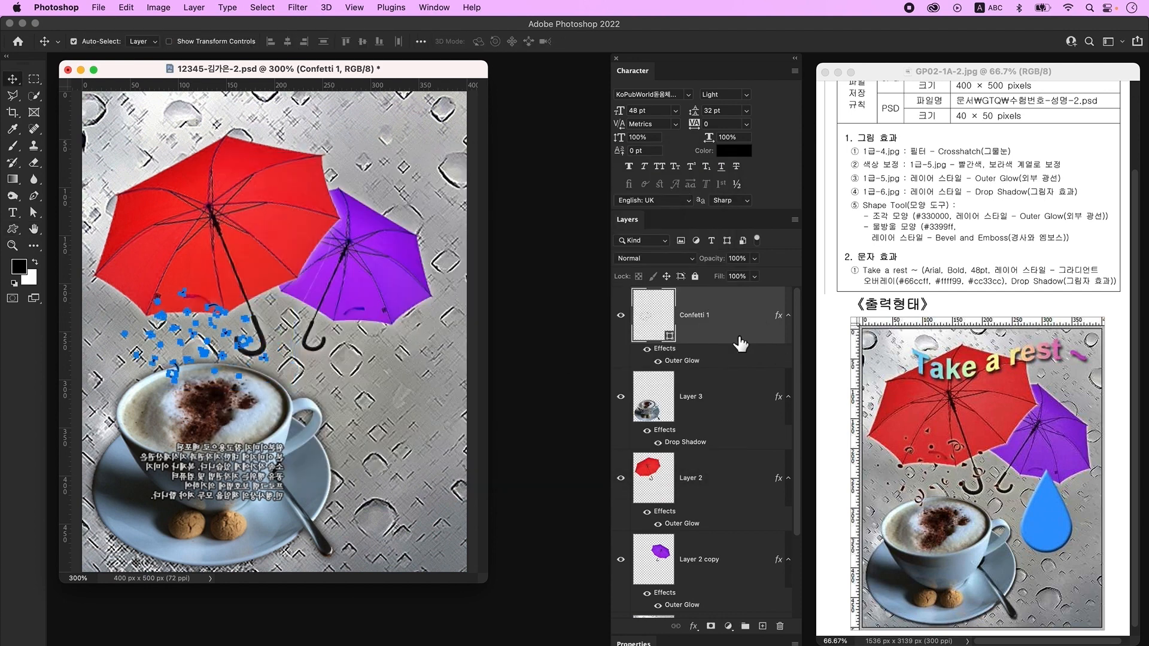
left_click(763, 627)
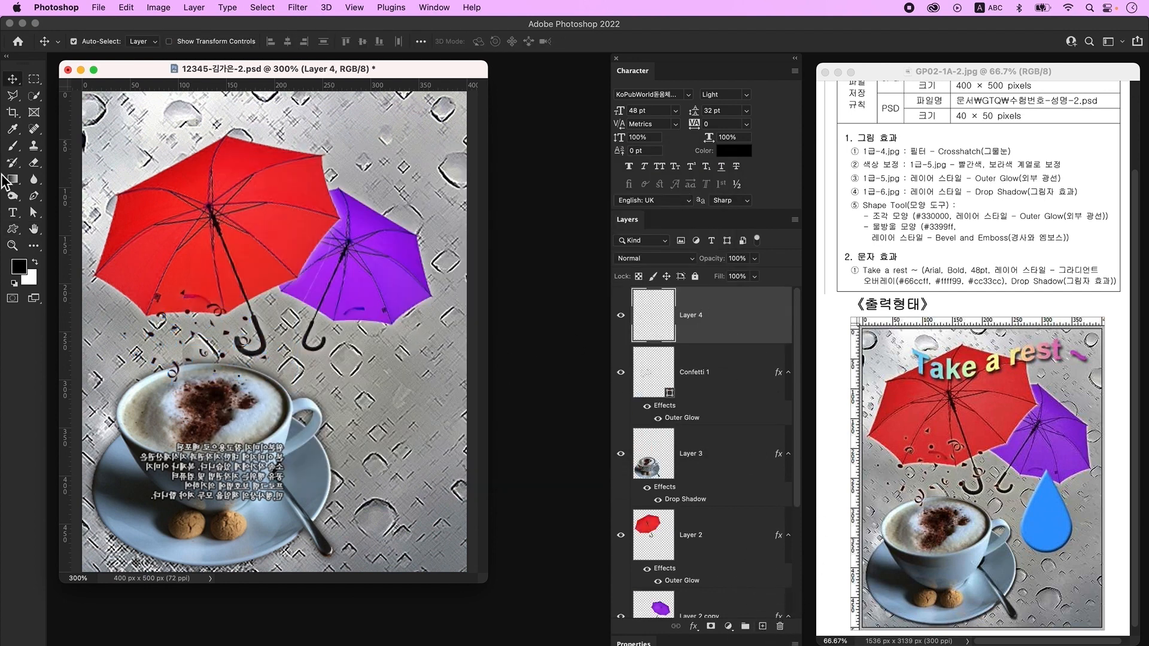
- Draw a raindrop custom shape to the right of the coffee cup
left_click(14, 232)
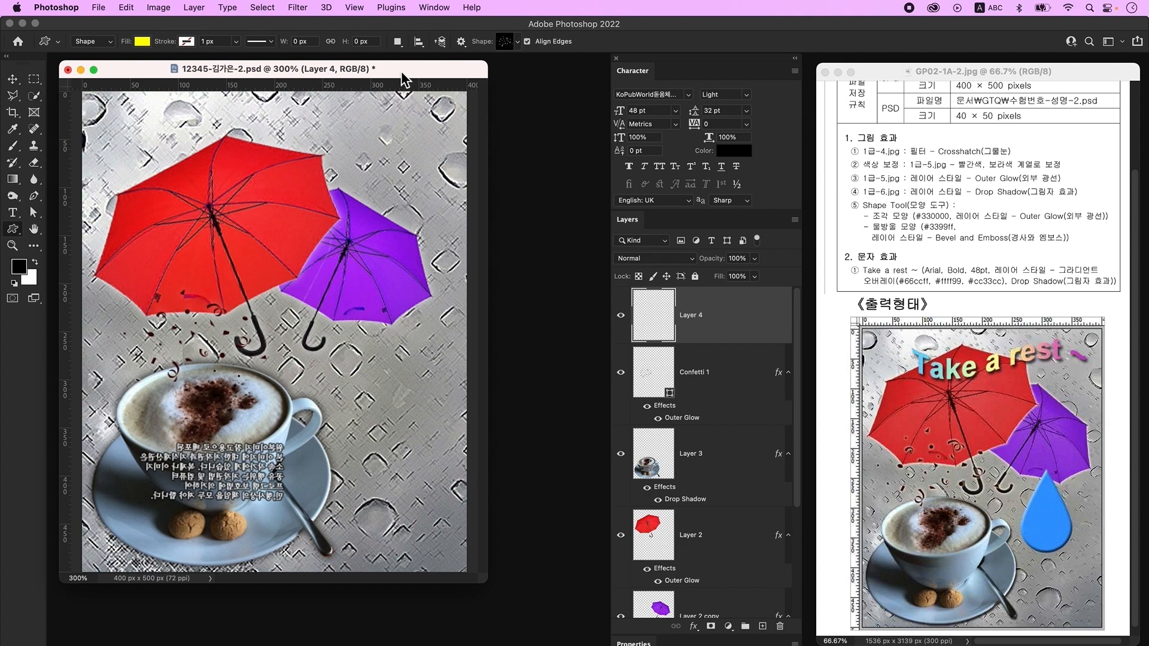
left_click(505, 41)
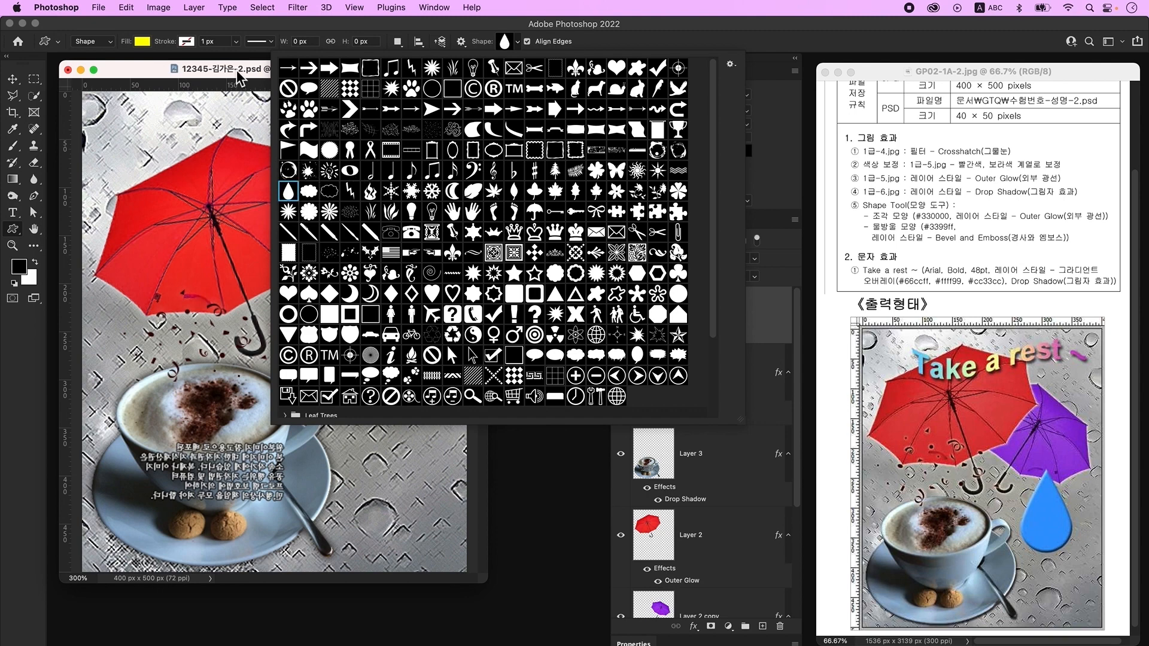
double_click(289, 191)
left_click_drag(339, 336, 407, 462)
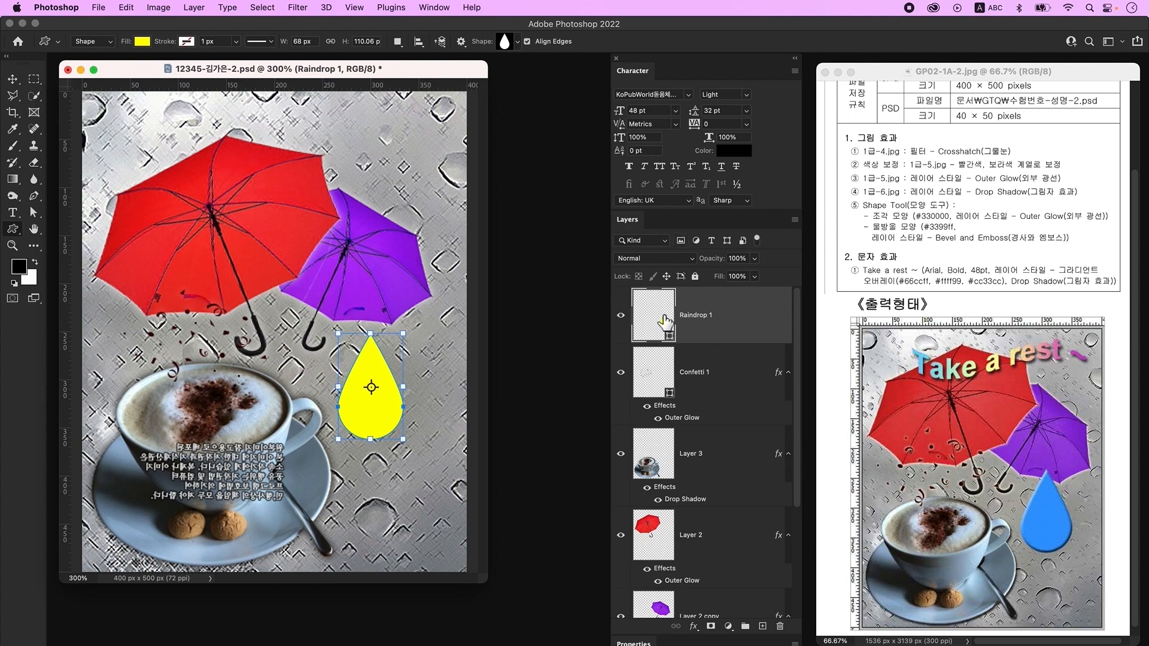
- Fill Raindrop 1 with #3399ff and add a Bevel & Emboss effect
double_click(664, 322)
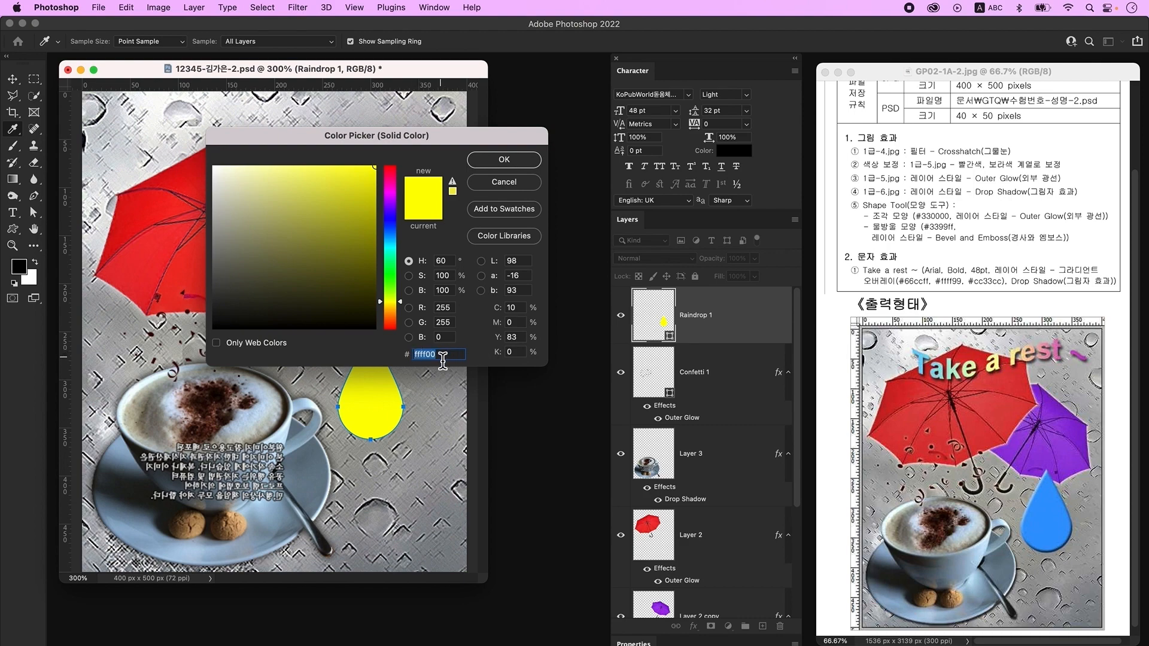
type("3399ff")
key("Return")
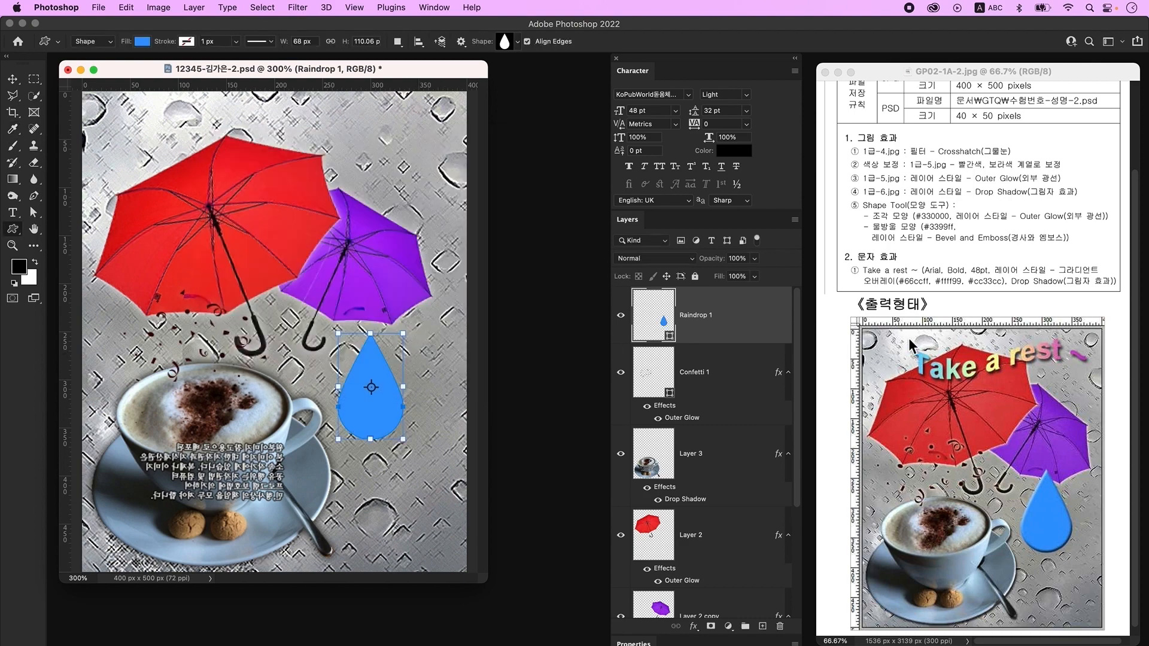
double_click(758, 330)
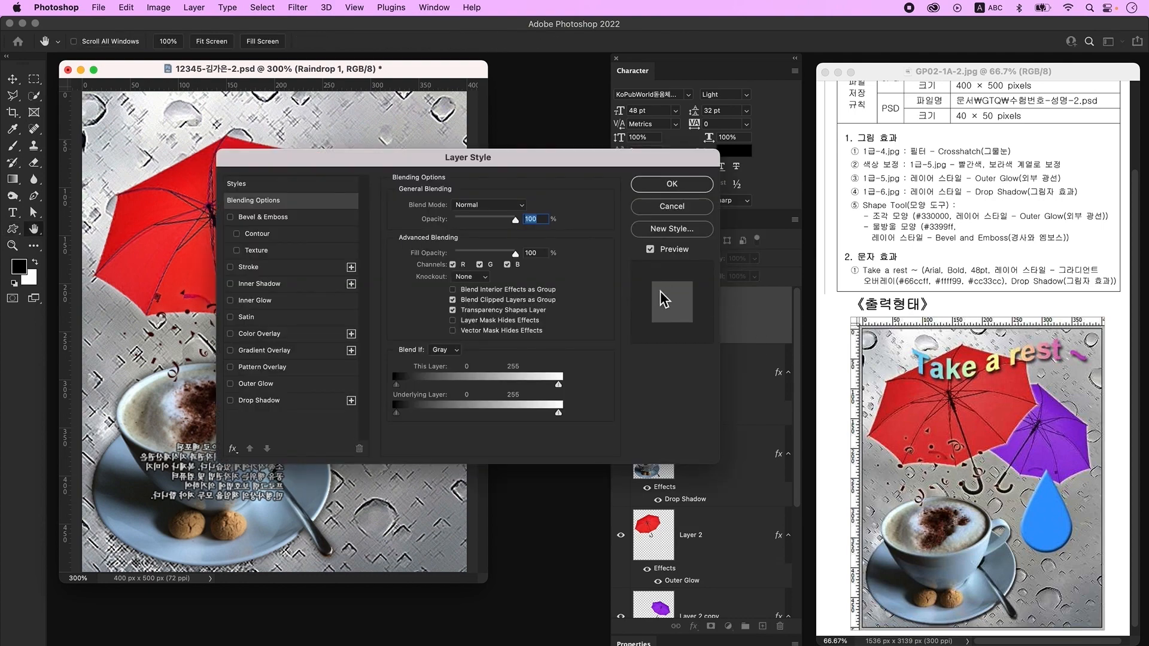
left_click(290, 218)
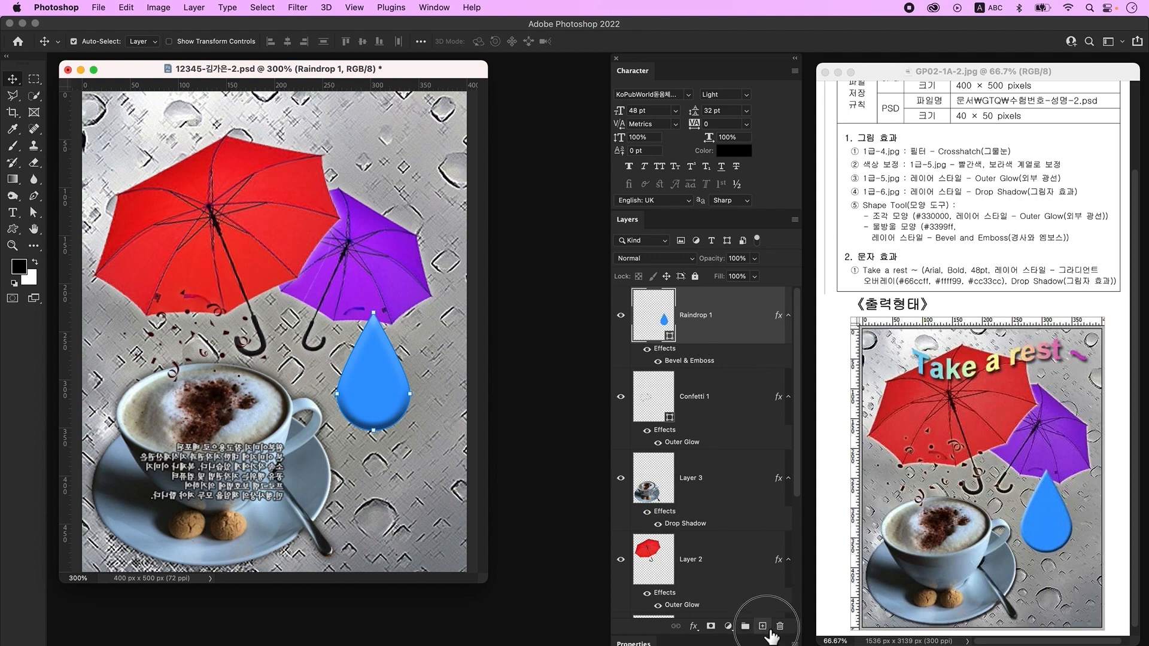
- Type 'Take a rest~' at the top of the poster on a new layer
left_click(762, 626)
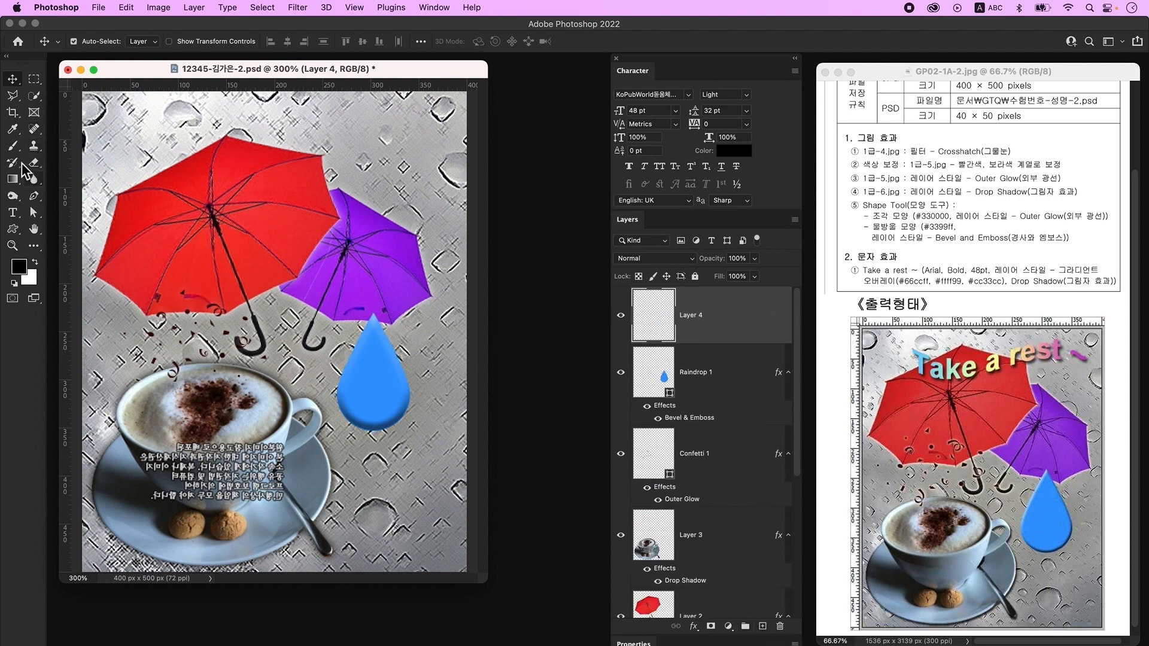
left_click(13, 213)
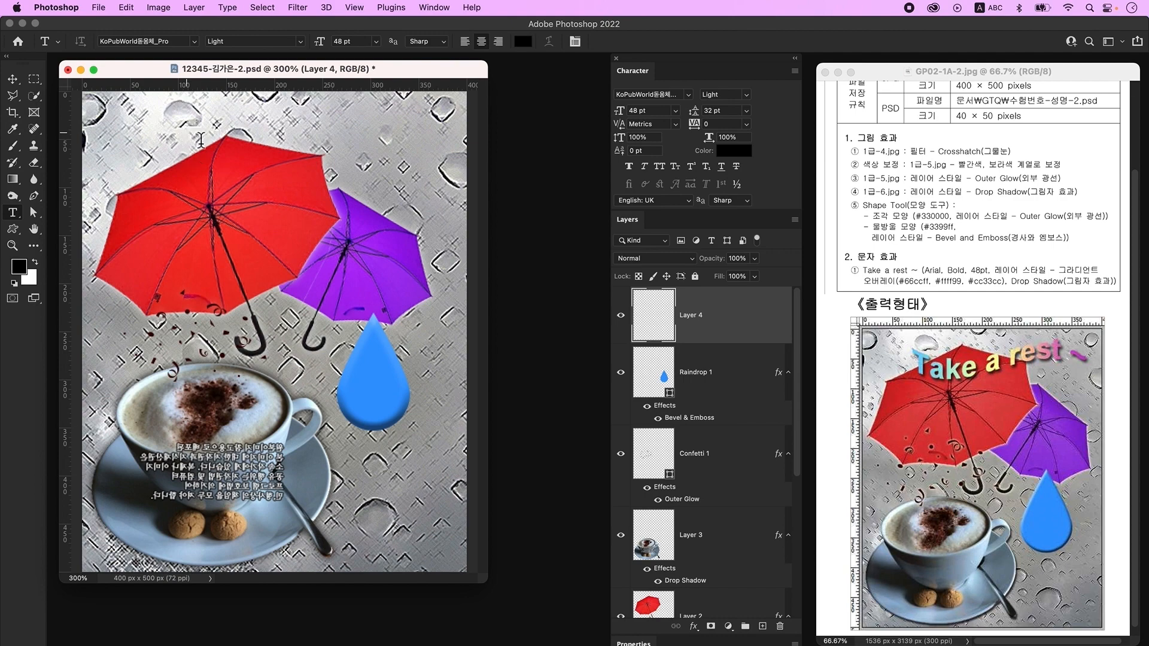
left_click(201, 140)
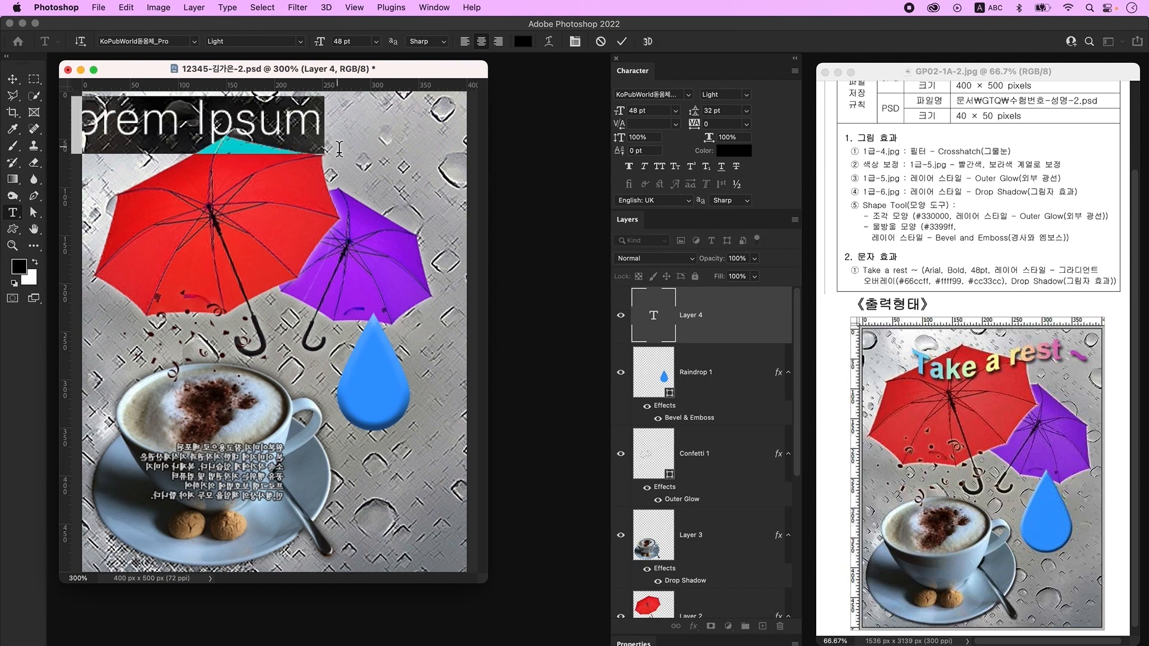
type("Take a rest~")
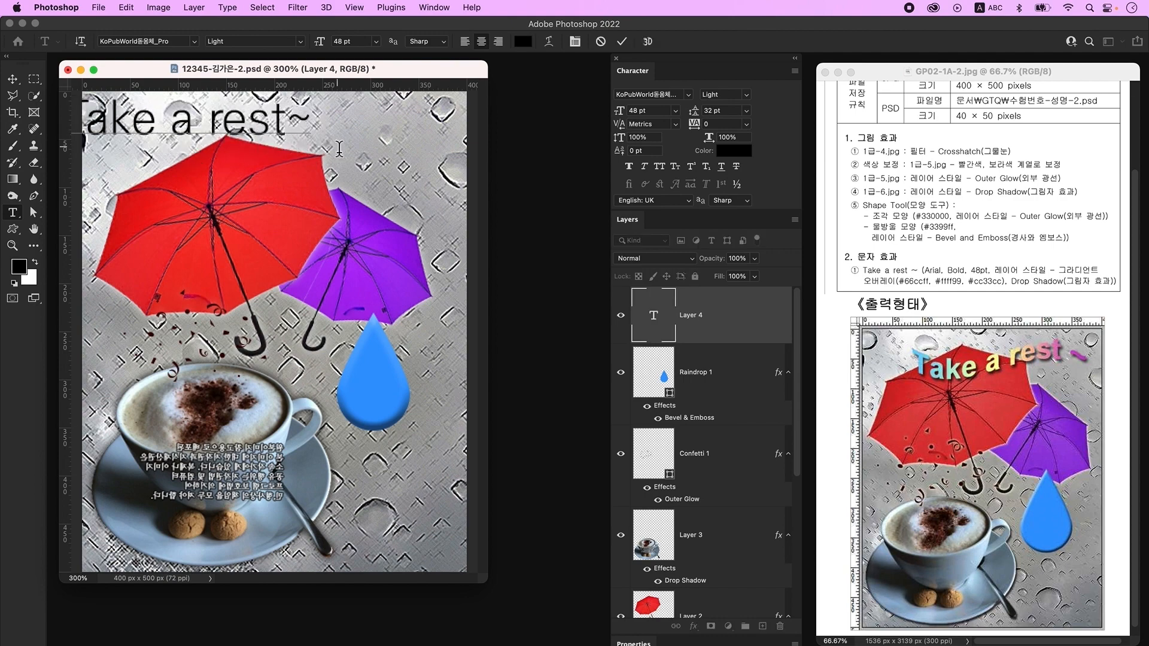
left_click(340, 152)
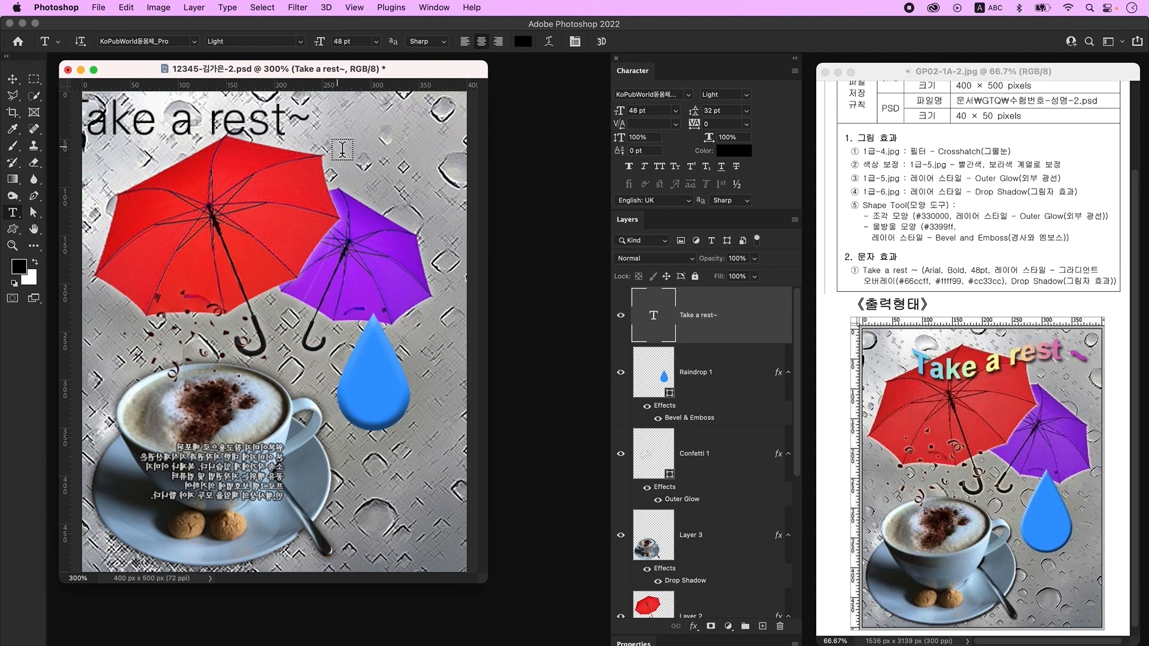
- Set the title's font to Arial Bold 48 pt in the Character panel
left_click(434, 8)
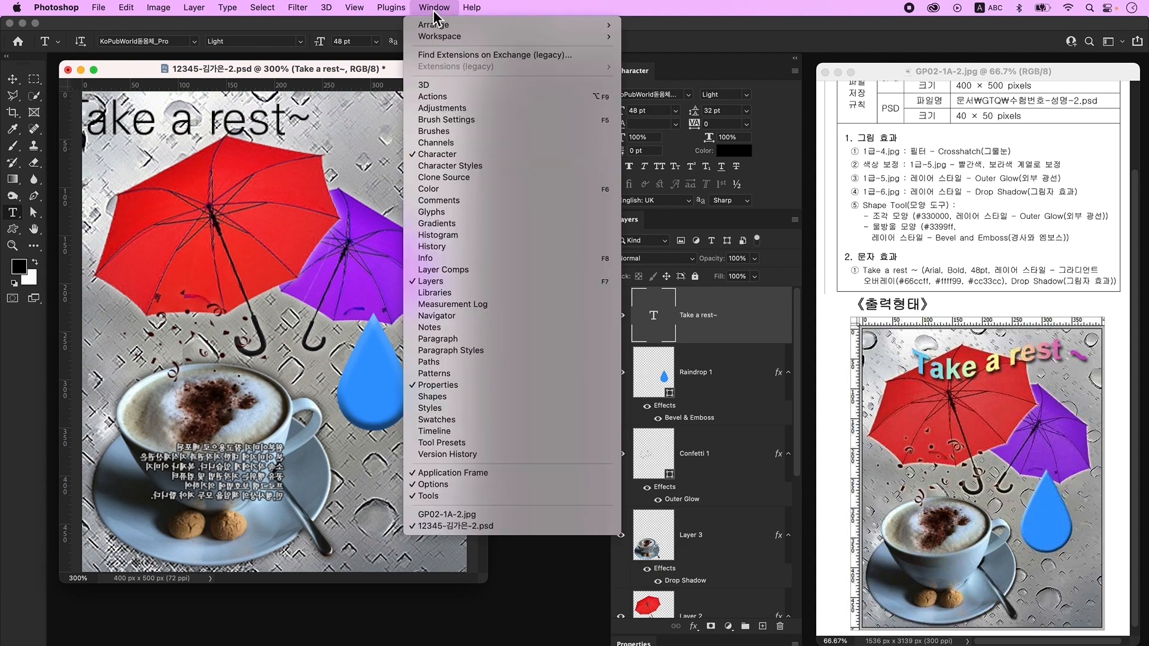
left_click(742, 64)
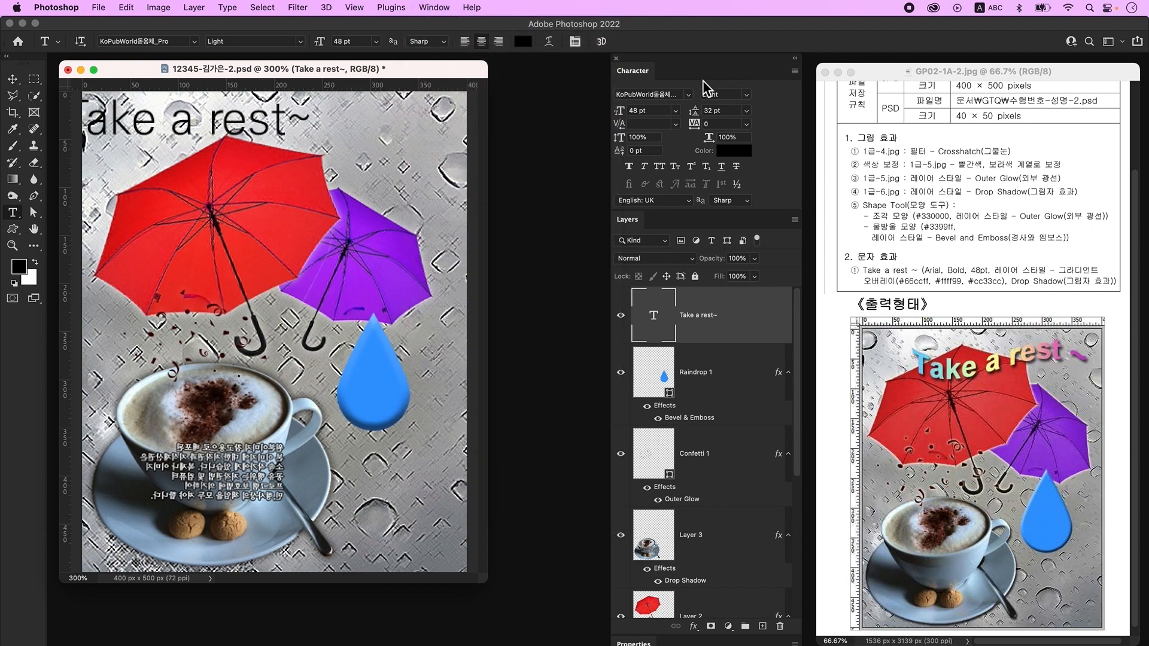
left_click(687, 94)
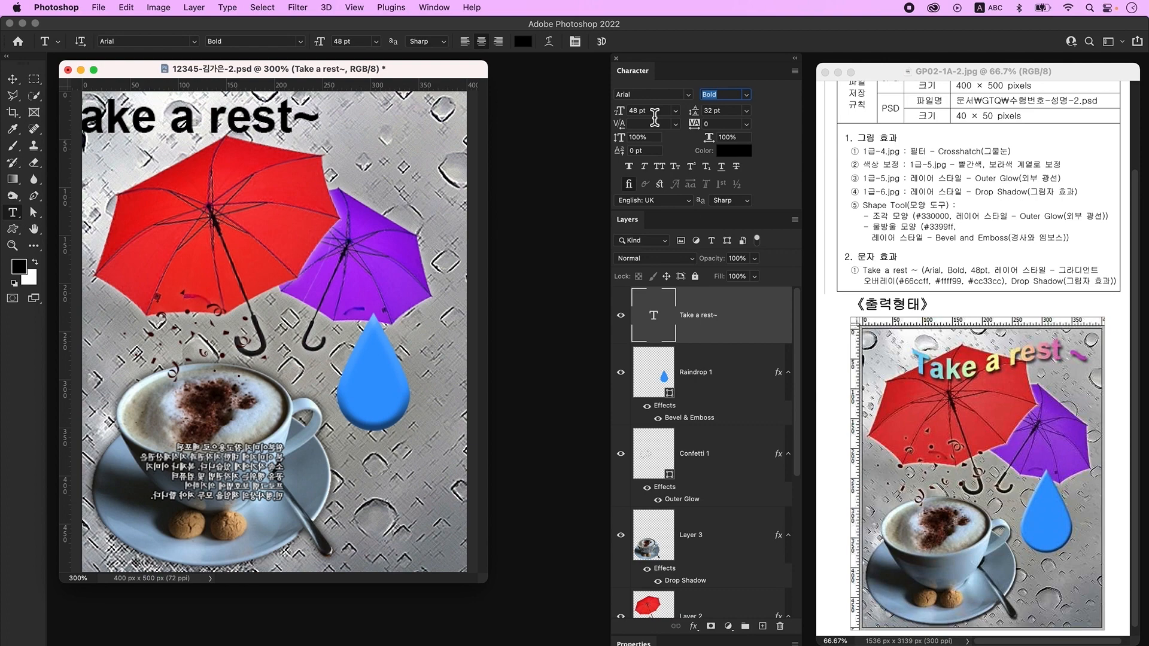
- Add a Gradient Overlay to the title with #66ccff as the first stop
double_click(761, 316)
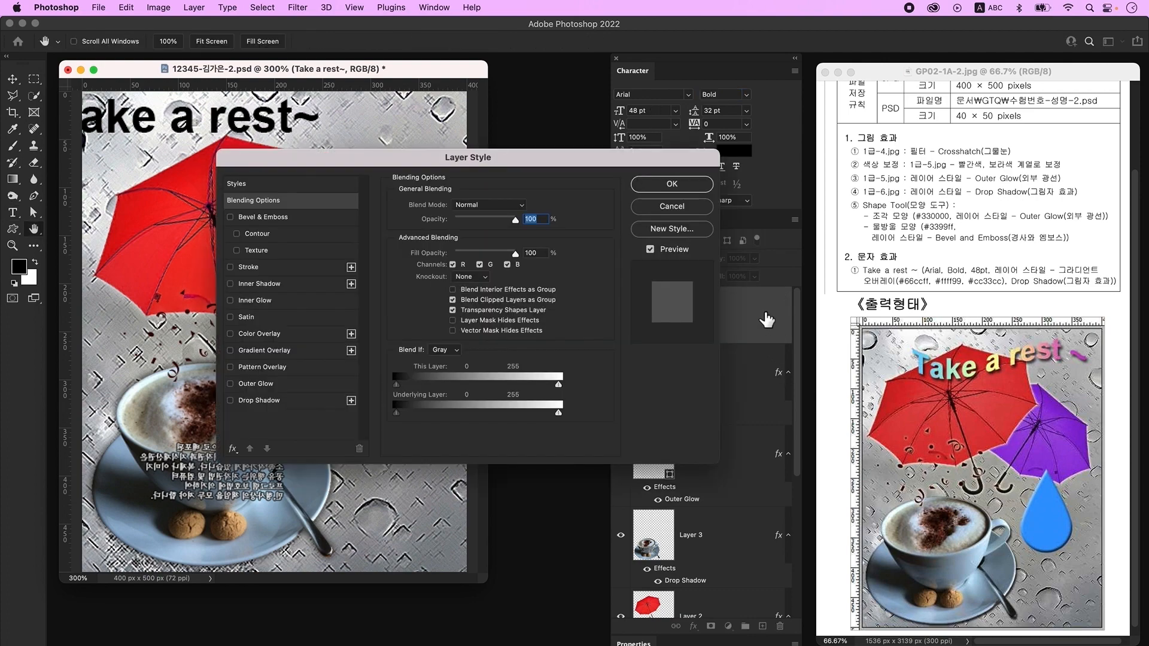
left_click(285, 352)
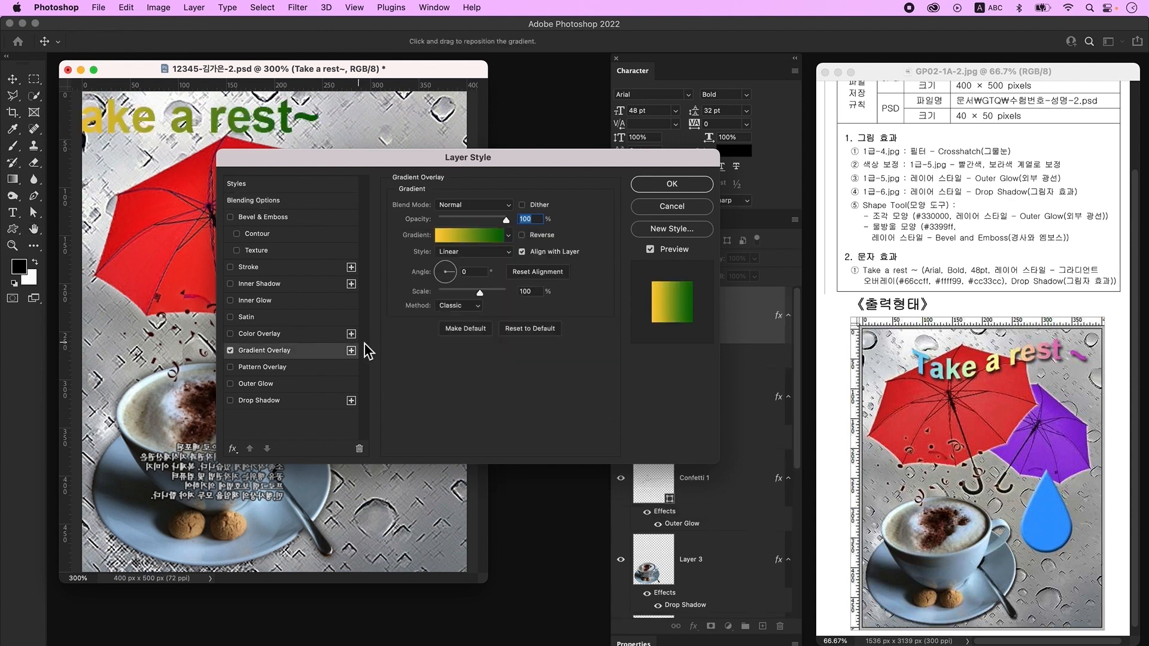
left_click(475, 238)
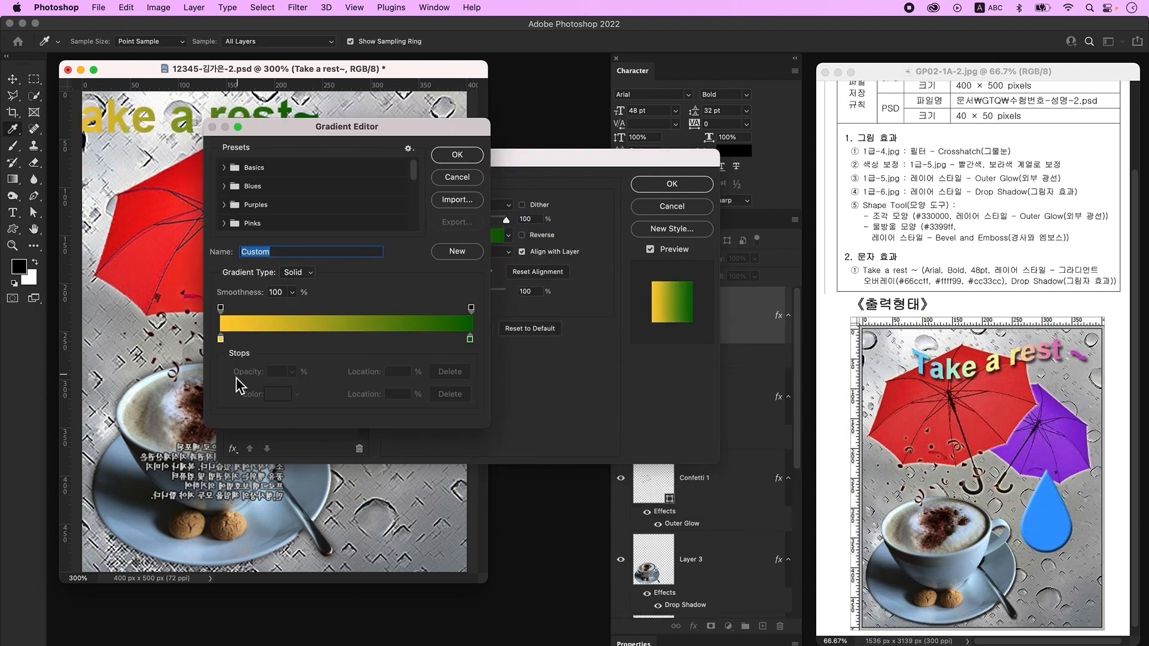
double_click(220, 340)
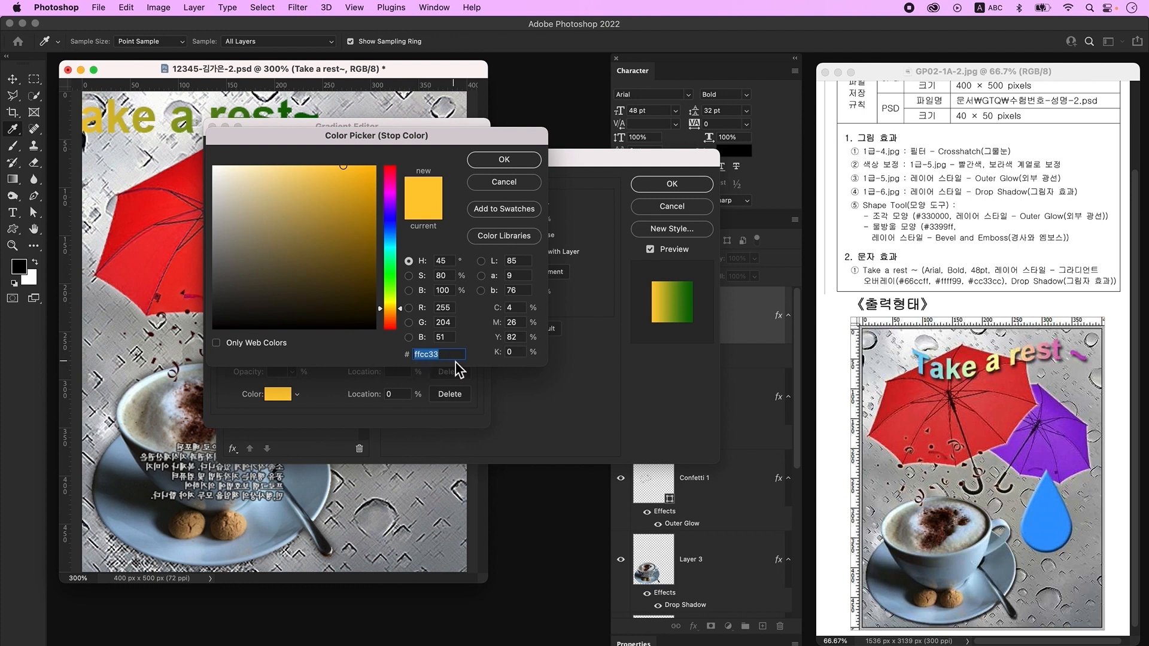
type("66ccff")
key("Return")
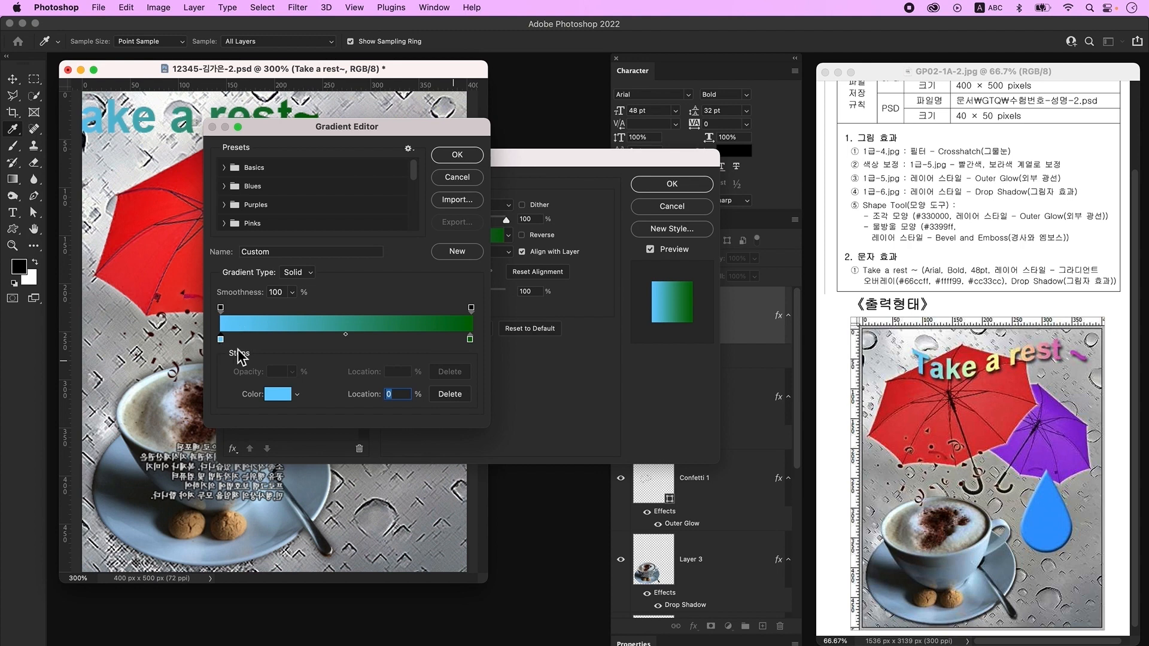
- Add a #ffff99 gradient stop at 50% and set the end stop to #cc33cc
left_click(353, 339)
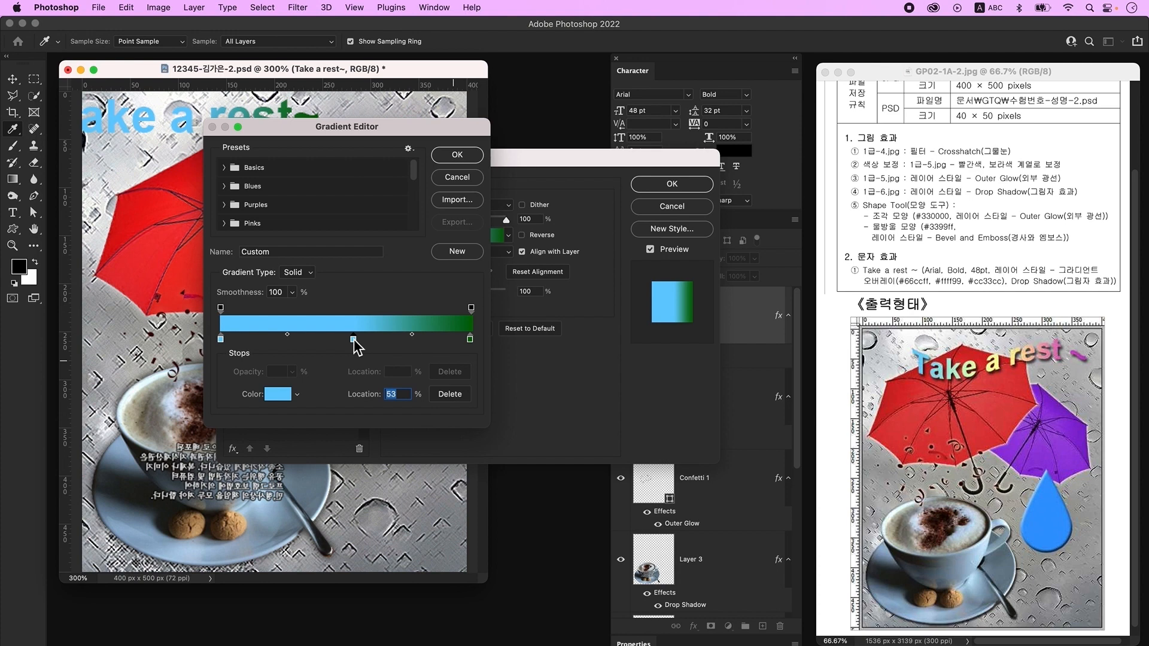
double_click(354, 339)
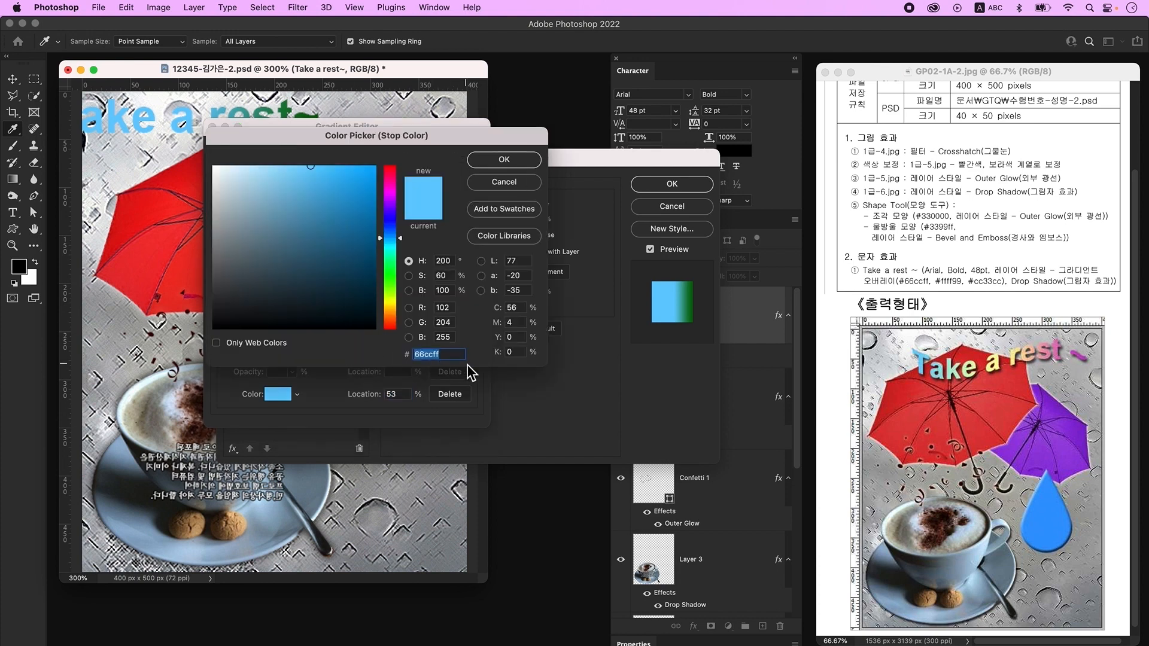
type("ffff99")
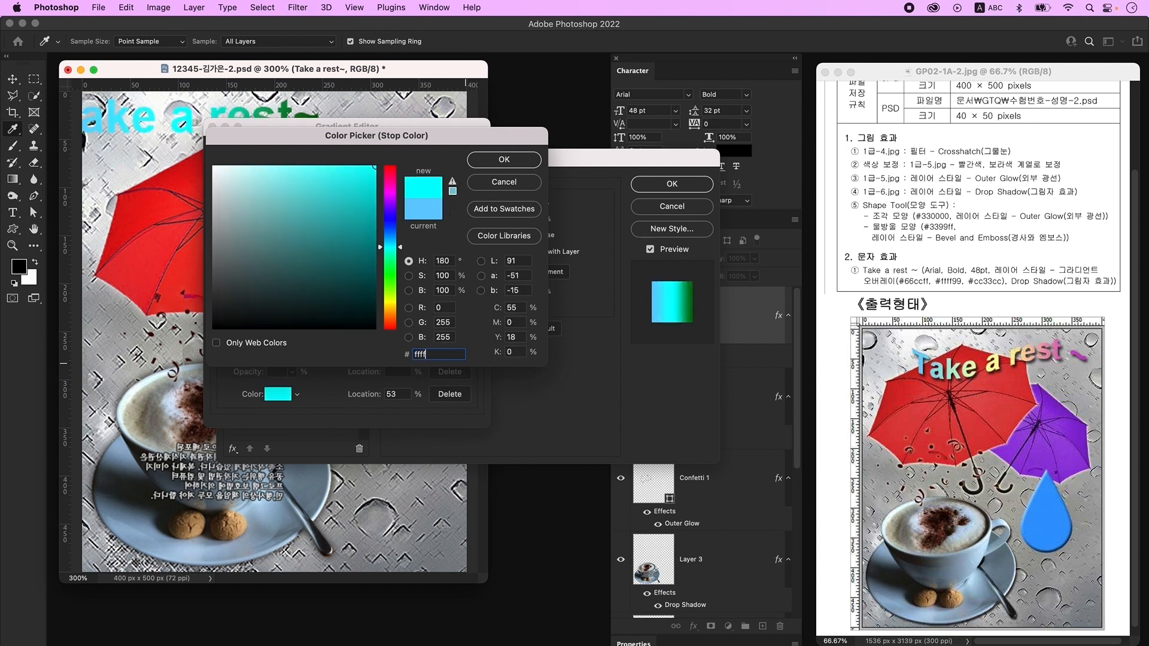
key("Return")
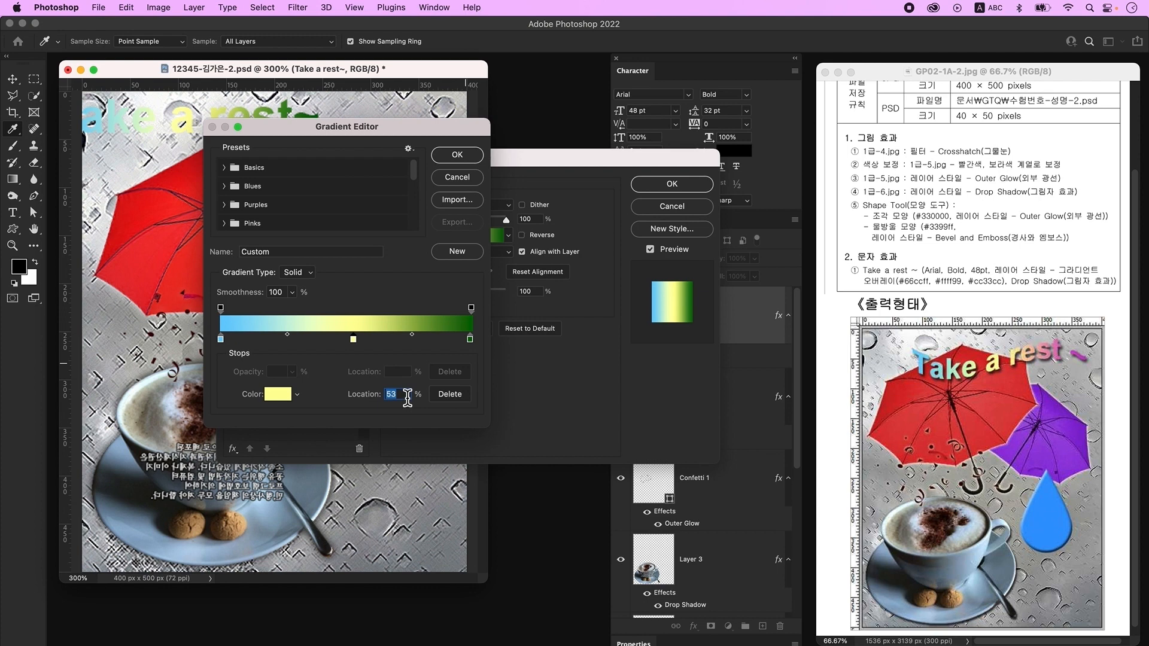
type("50")
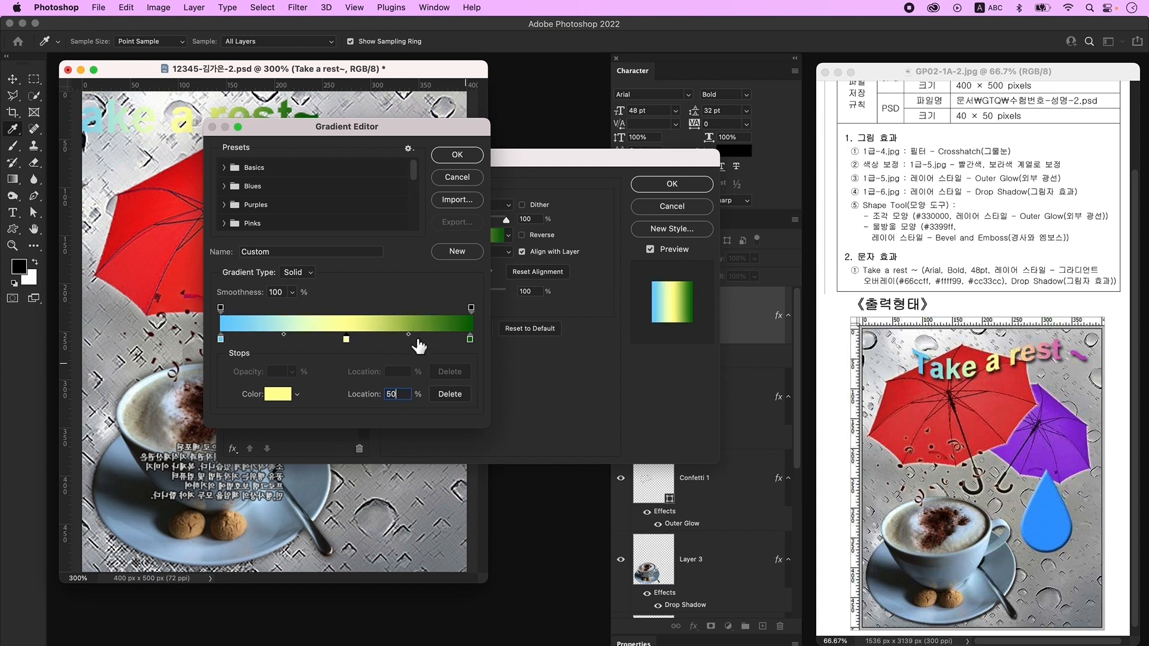
left_click(471, 340)
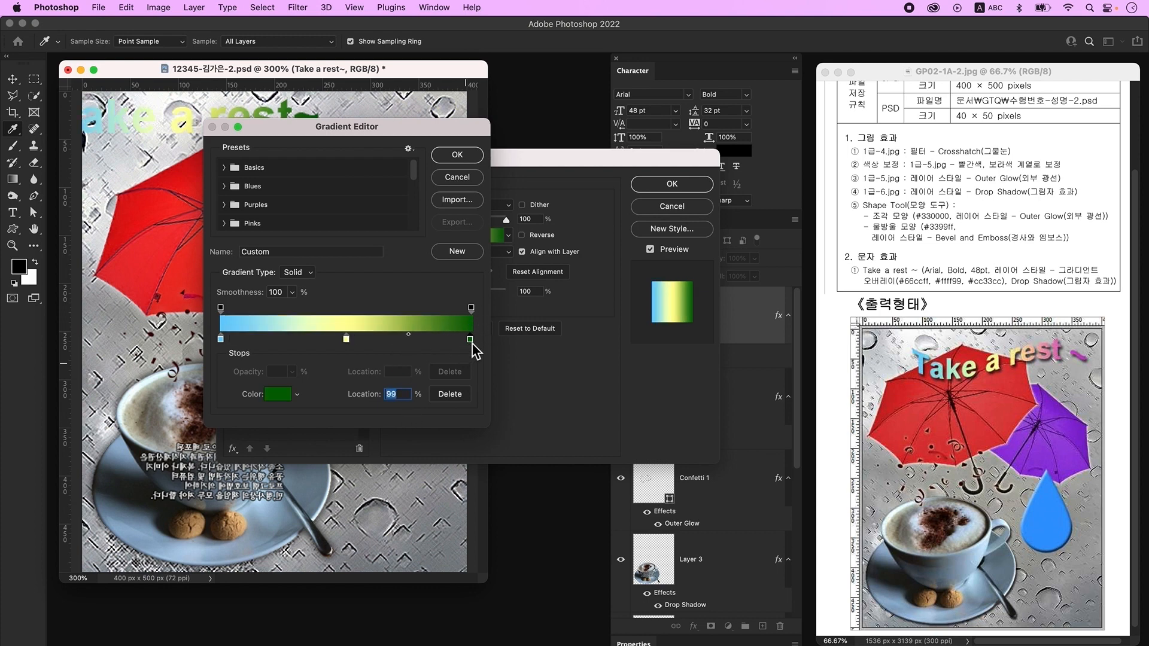
double_click(470, 340)
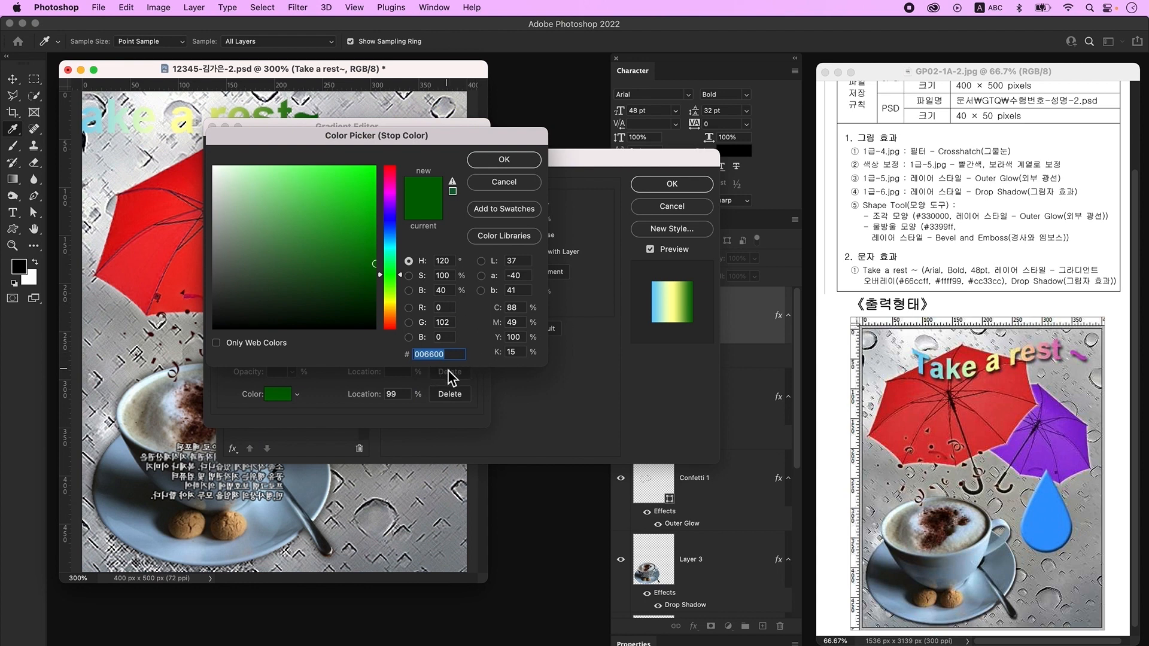
type("cc33cc")
key("Return")
key("Return")
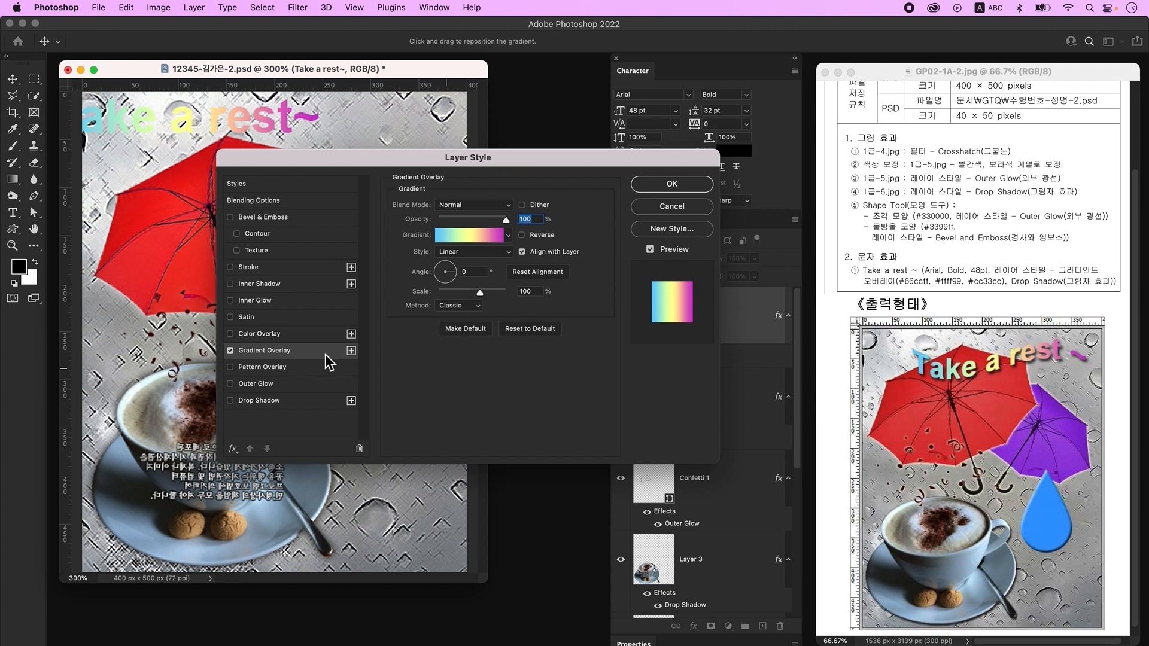
- Add a Drop Shadow to the title and apply the layer styles
left_click(283, 403)
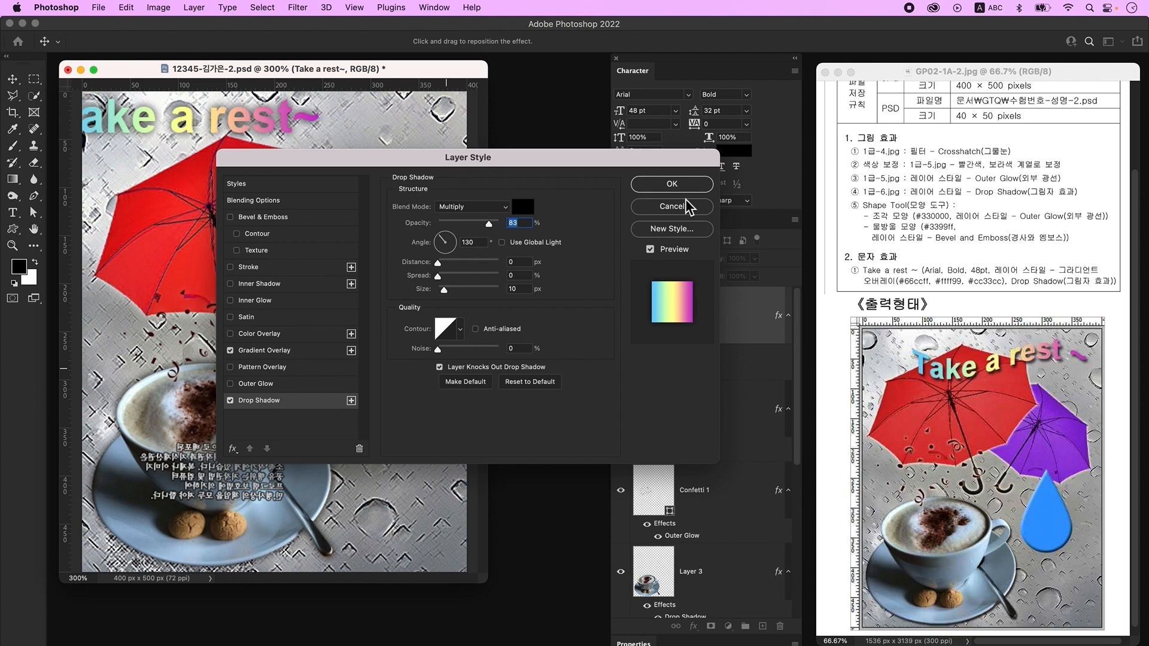
left_click(683, 184)
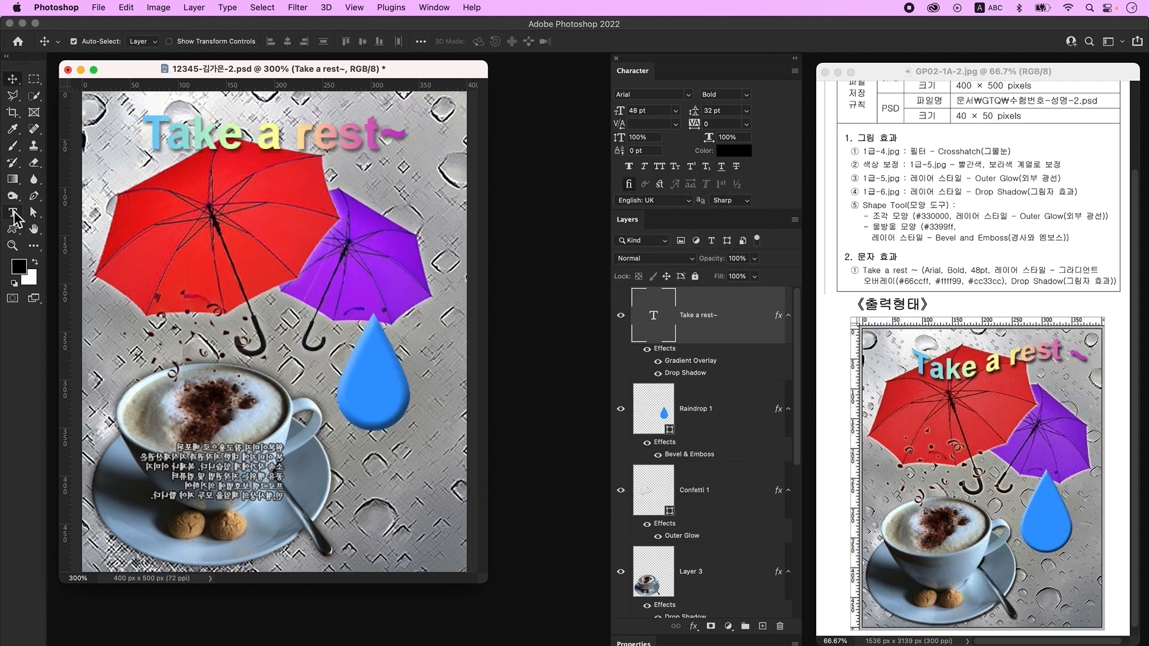
left_click(13, 213)
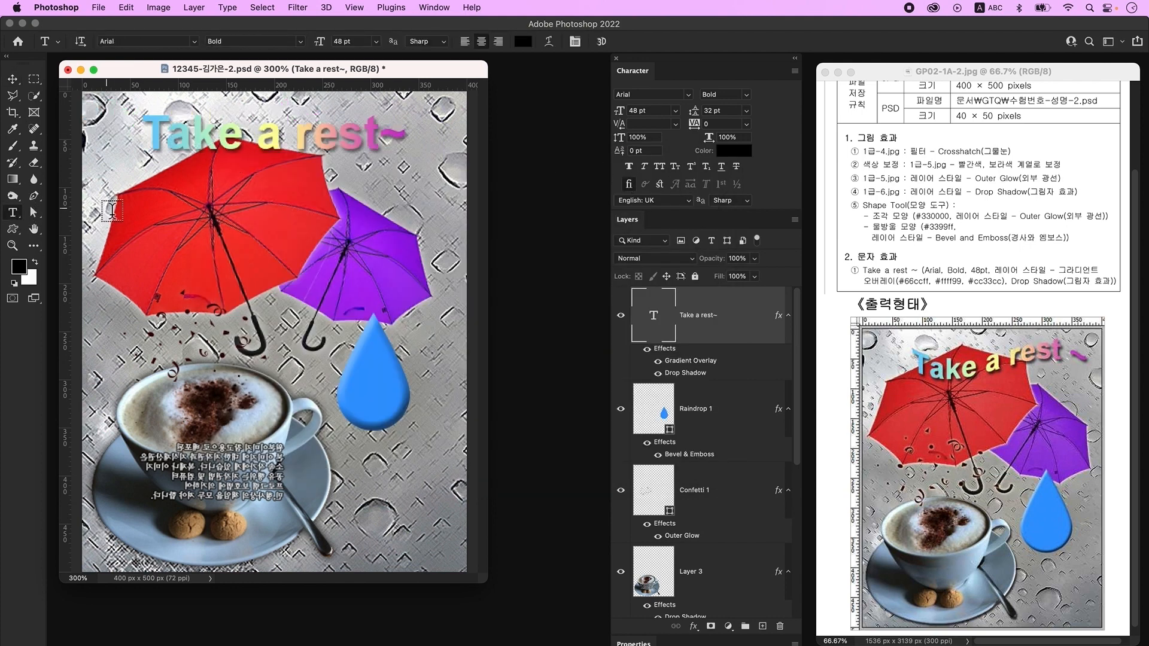
- Warp the title text with the Flag style at a -40 bend
left_click(548, 43)
left_click(533, 152)
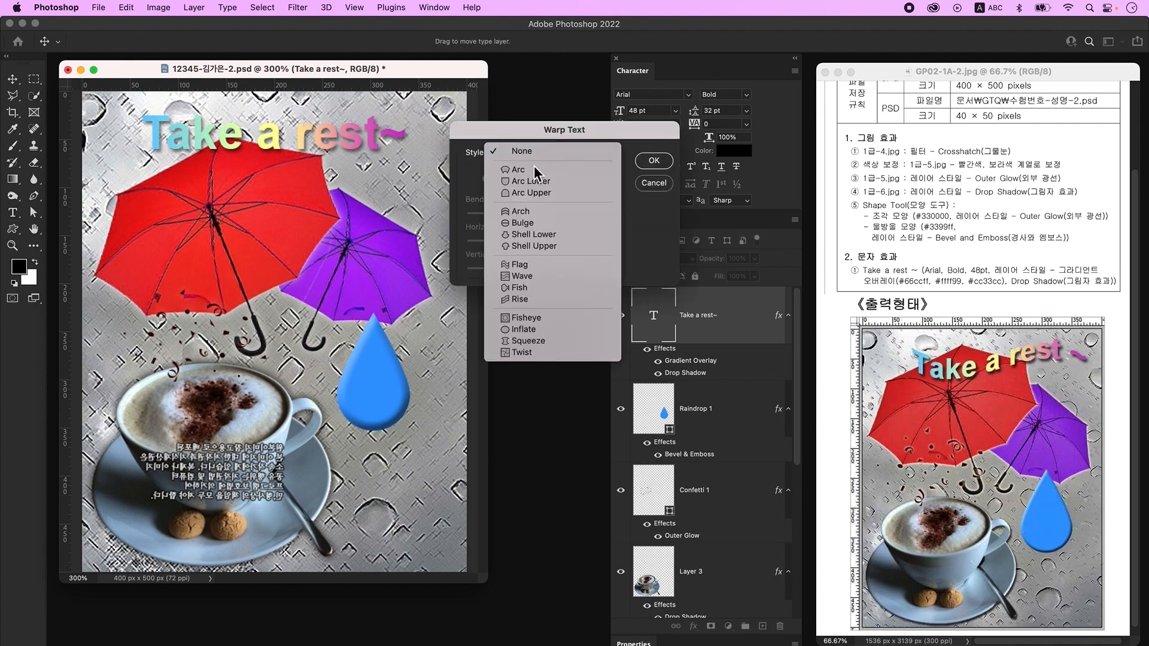
left_click(536, 267)
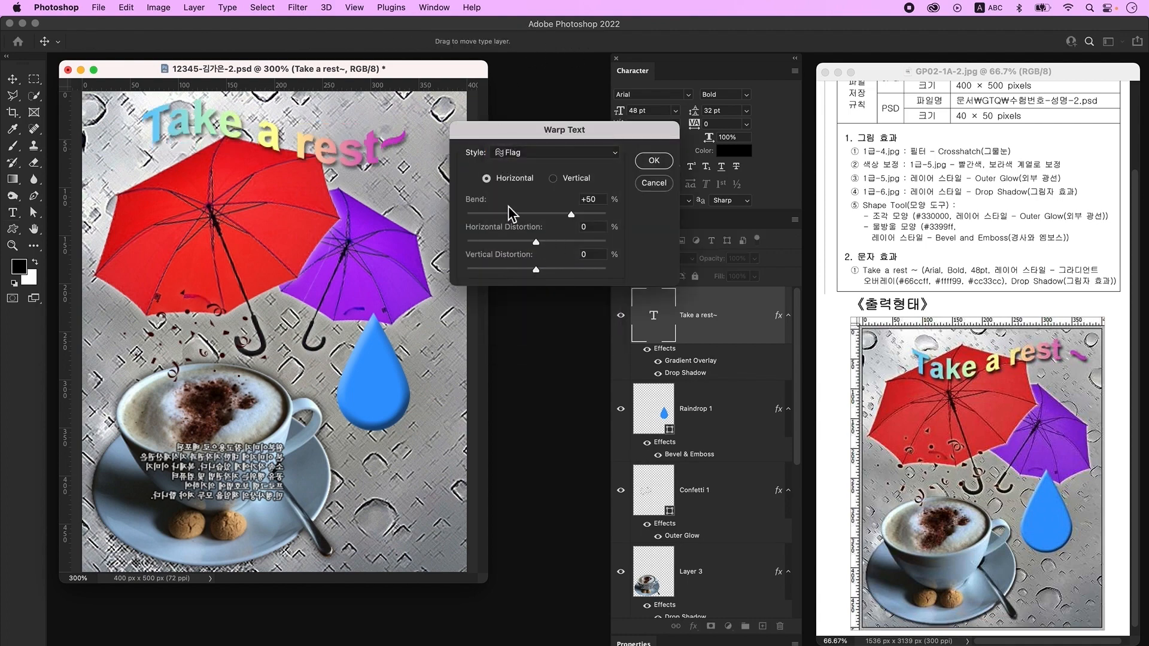
left_click_drag(570, 214, 510, 216)
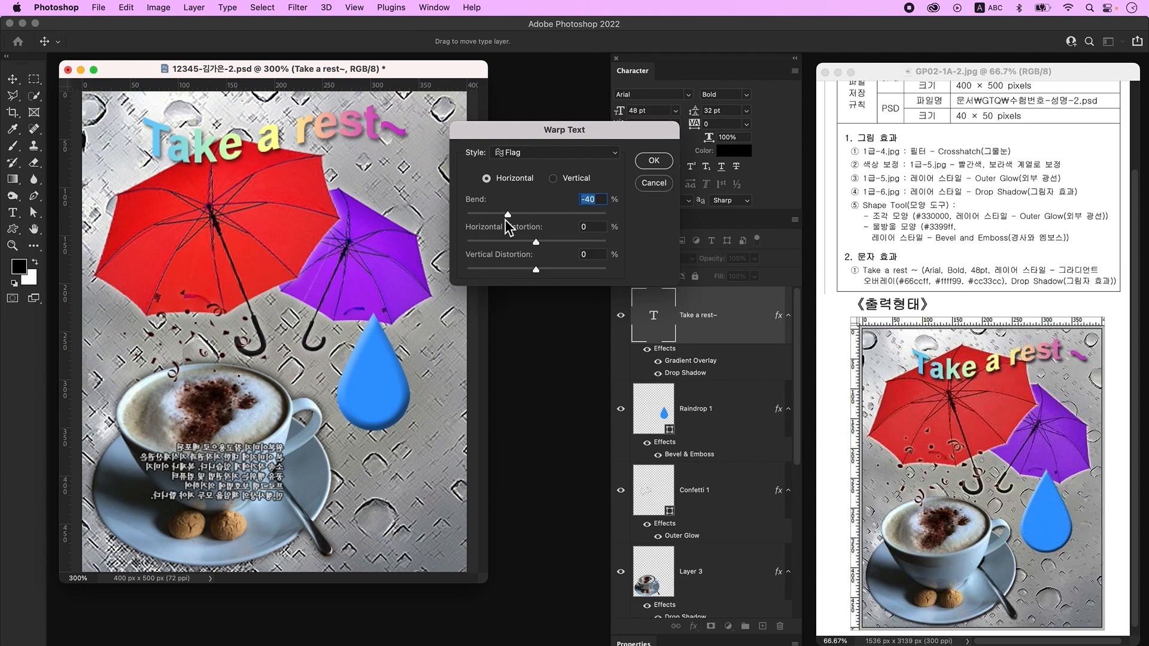
key("Return")
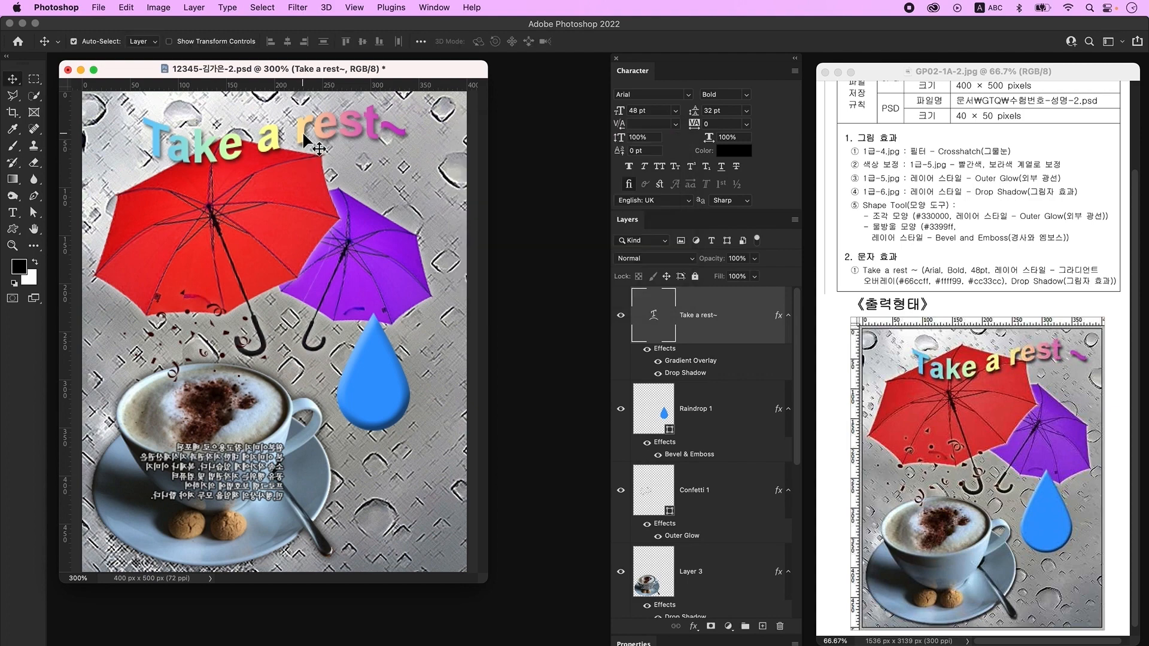
- Move the warped title slightly lower and right, settling it above the umbrellas
left_click(304, 137)
left_click_drag(304, 136, 310, 156)
left_click_drag(389, 260, 388, 255)
left_click_drag(376, 395, 375, 387)
left_click_drag(281, 160, 293, 156)
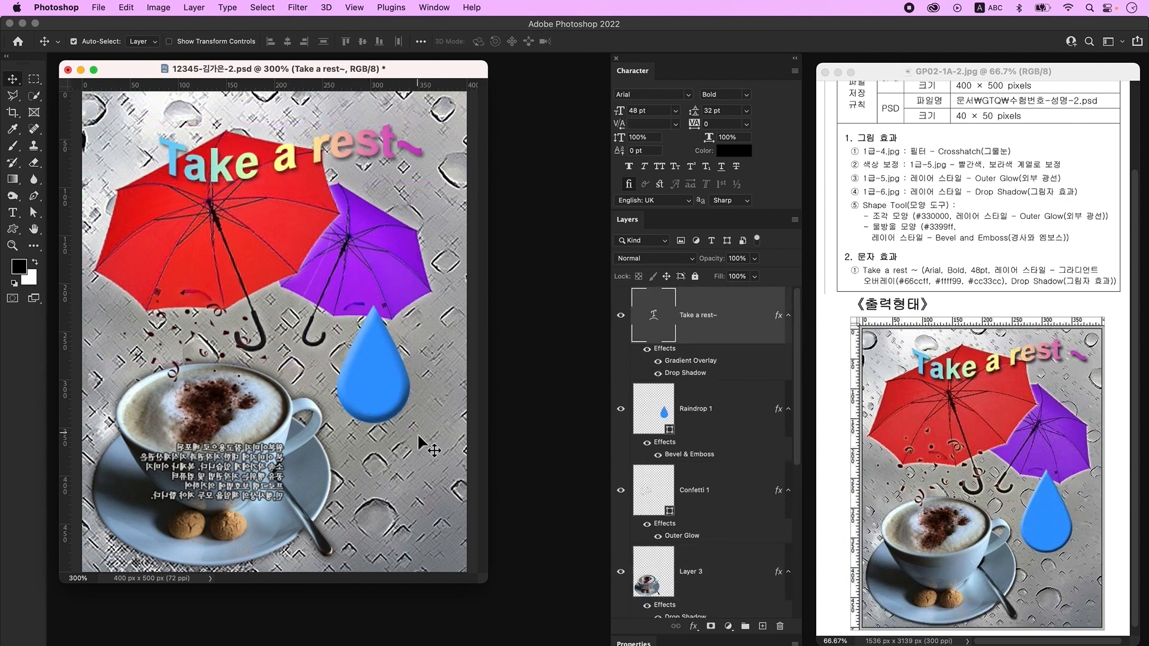
left_click(278, 461)
left_click(437, 449)
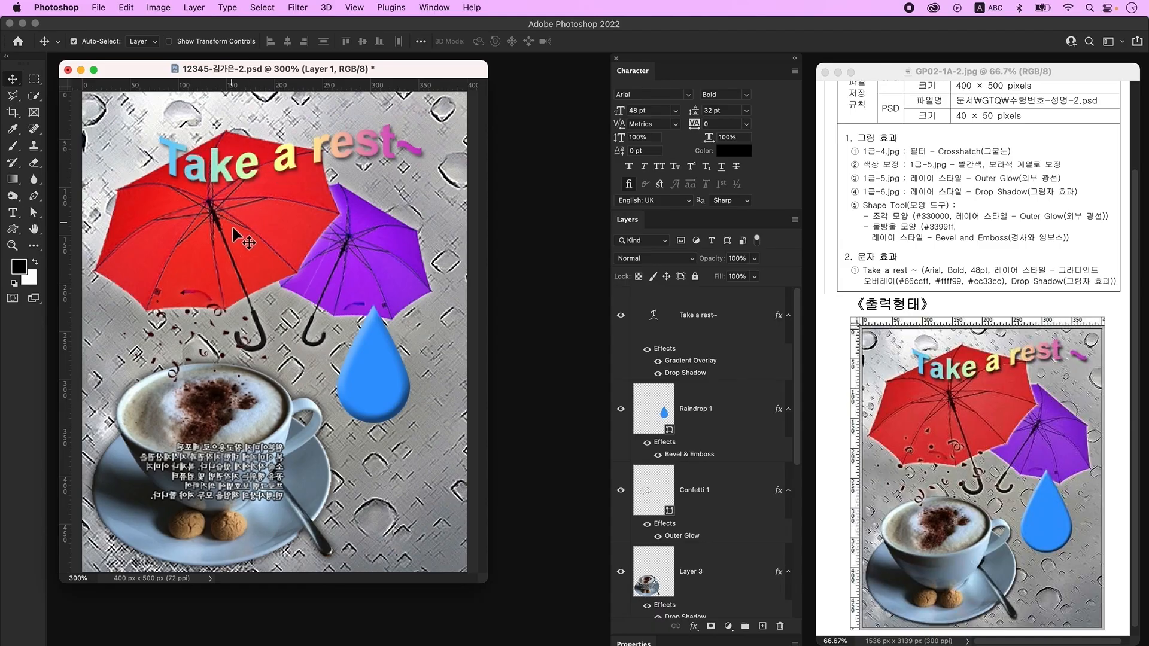
- Save a JPEG copy of the poster at Quality 10 (Maximum)
left_click(97, 8)
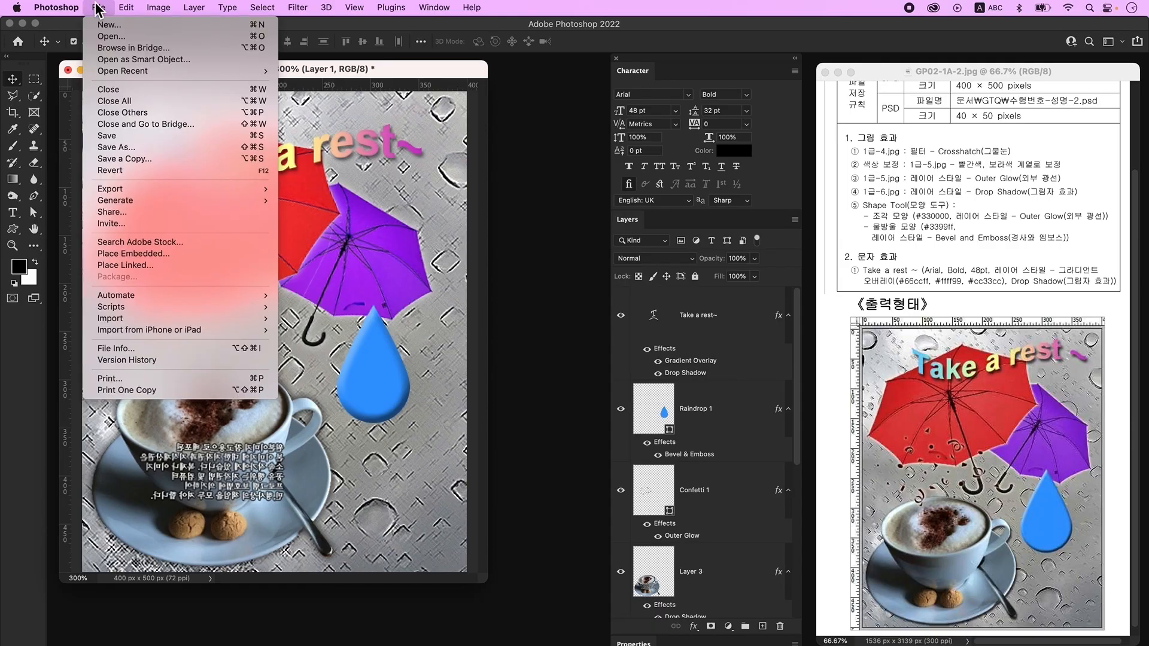
left_click(141, 159)
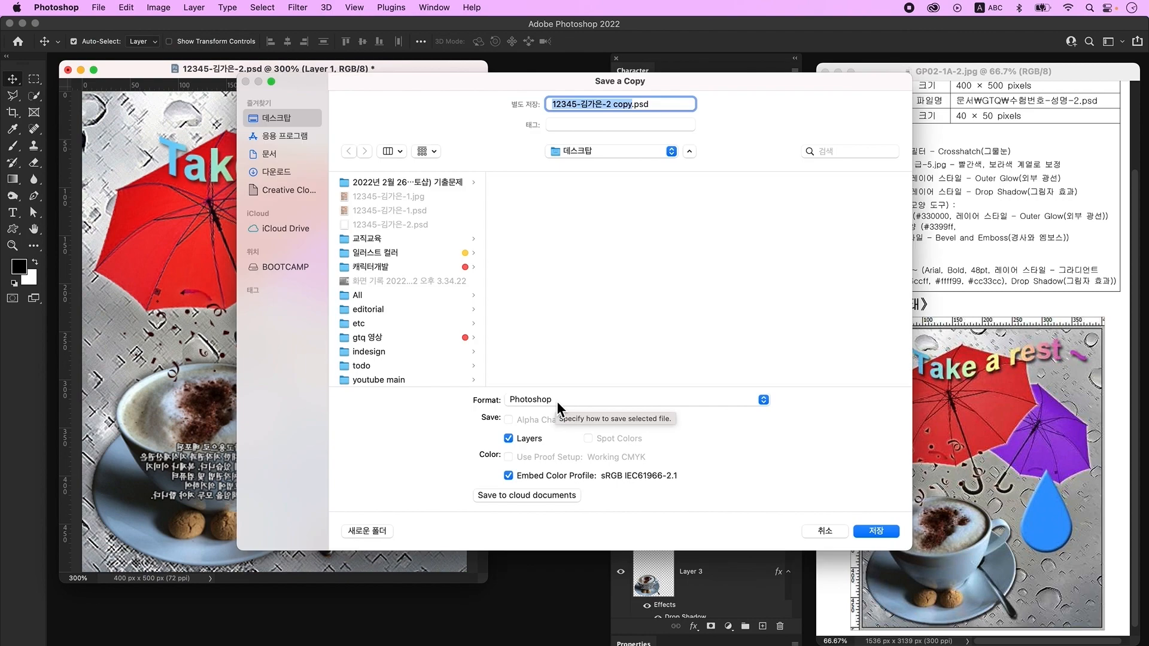
left_click(558, 399)
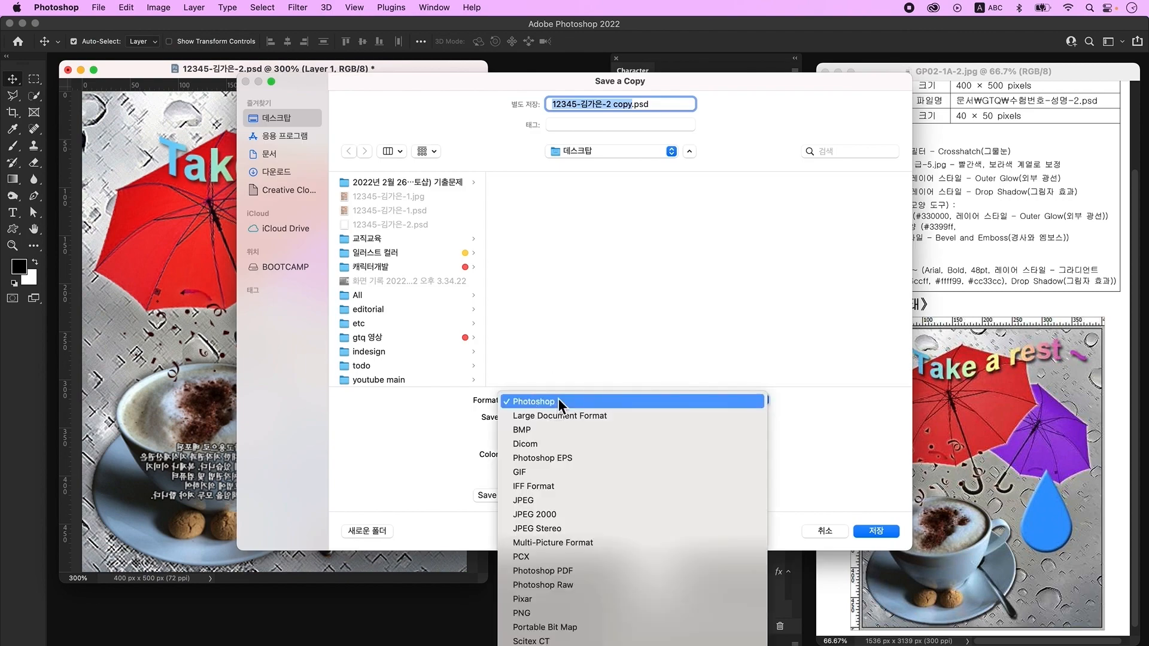
left_click(551, 501)
key("Return")
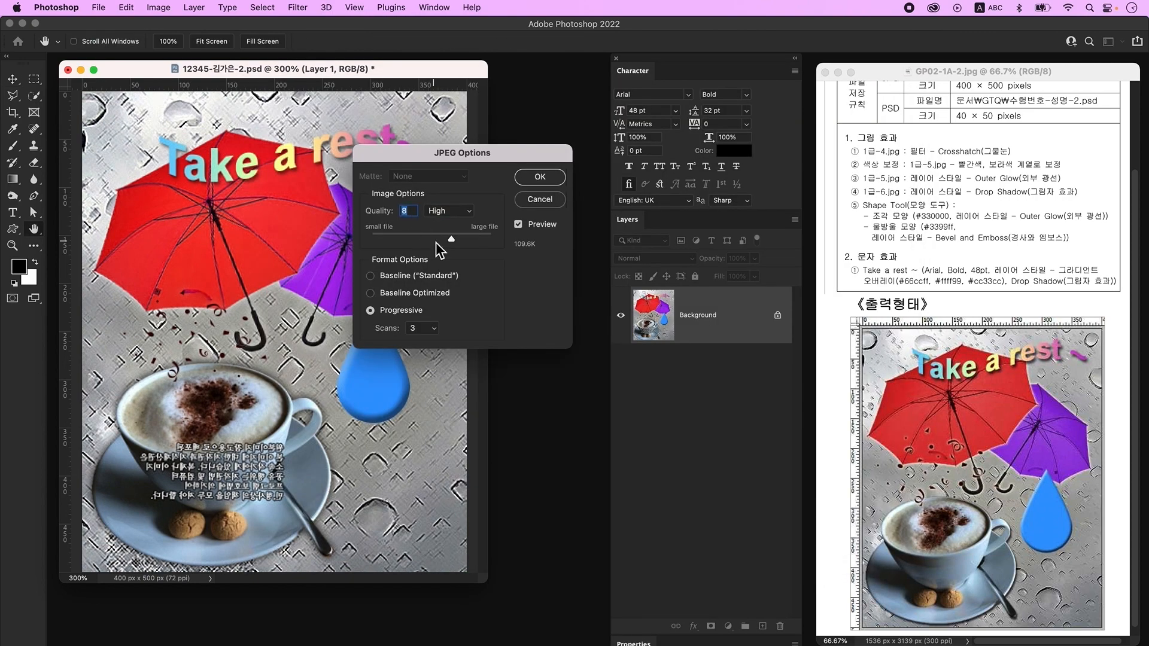
left_click_drag(452, 239, 478, 240)
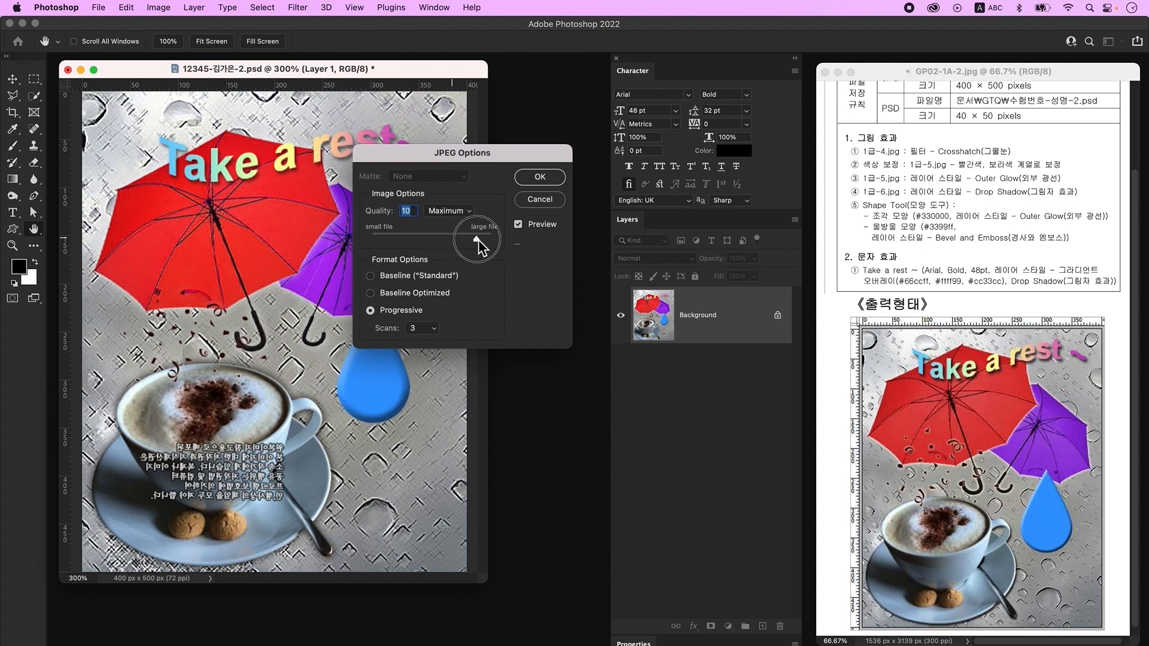
left_click(540, 178)
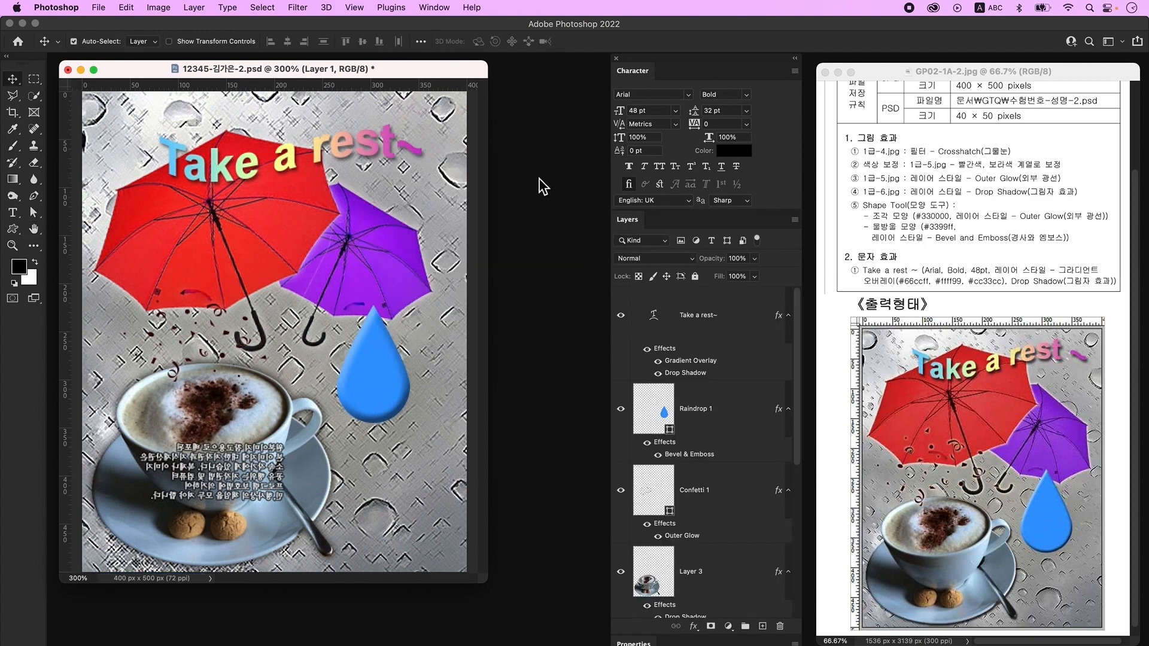
- Resize the image to 40 × 50 pixels in Image Size
left_click(159, 7)
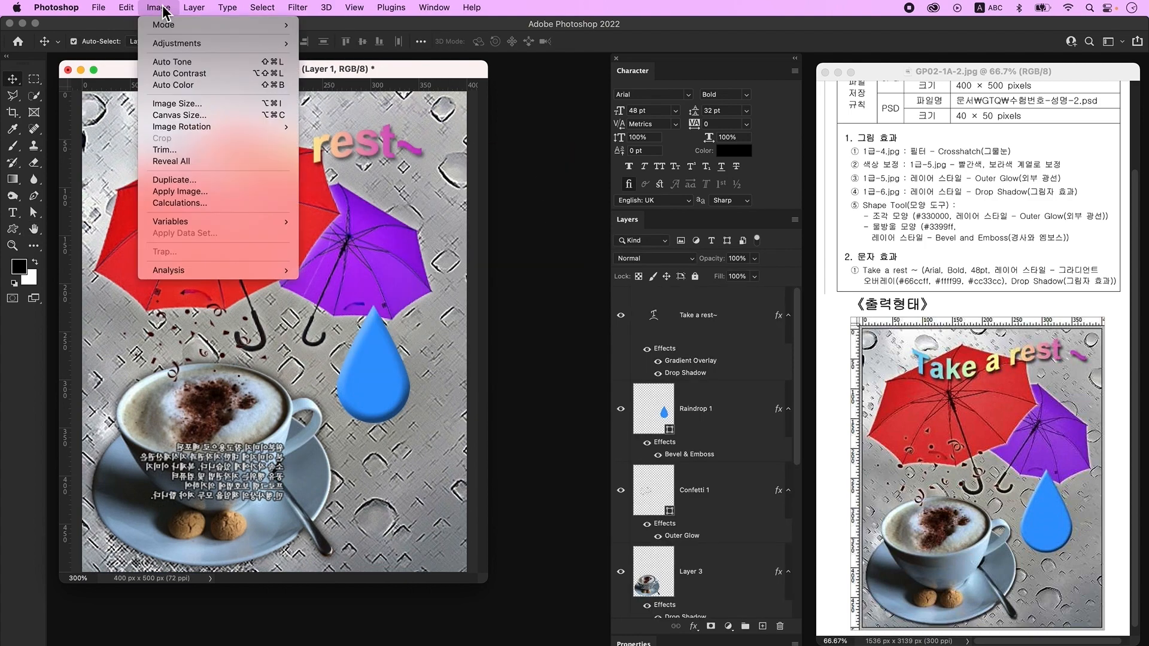
left_click(183, 102)
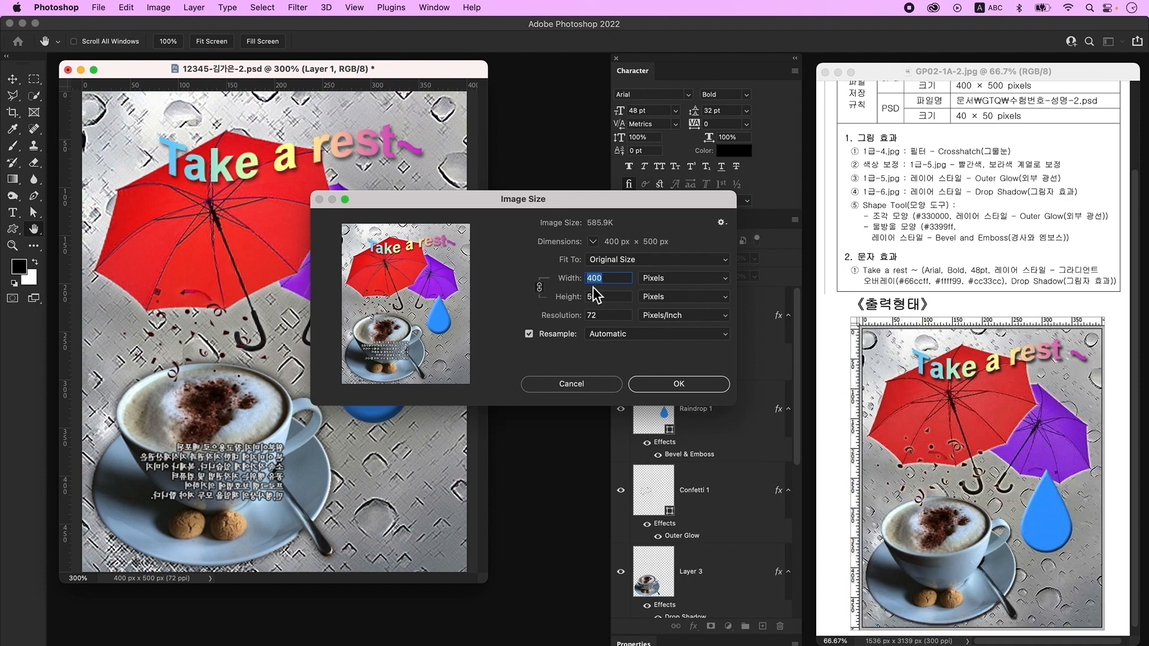
type("40")
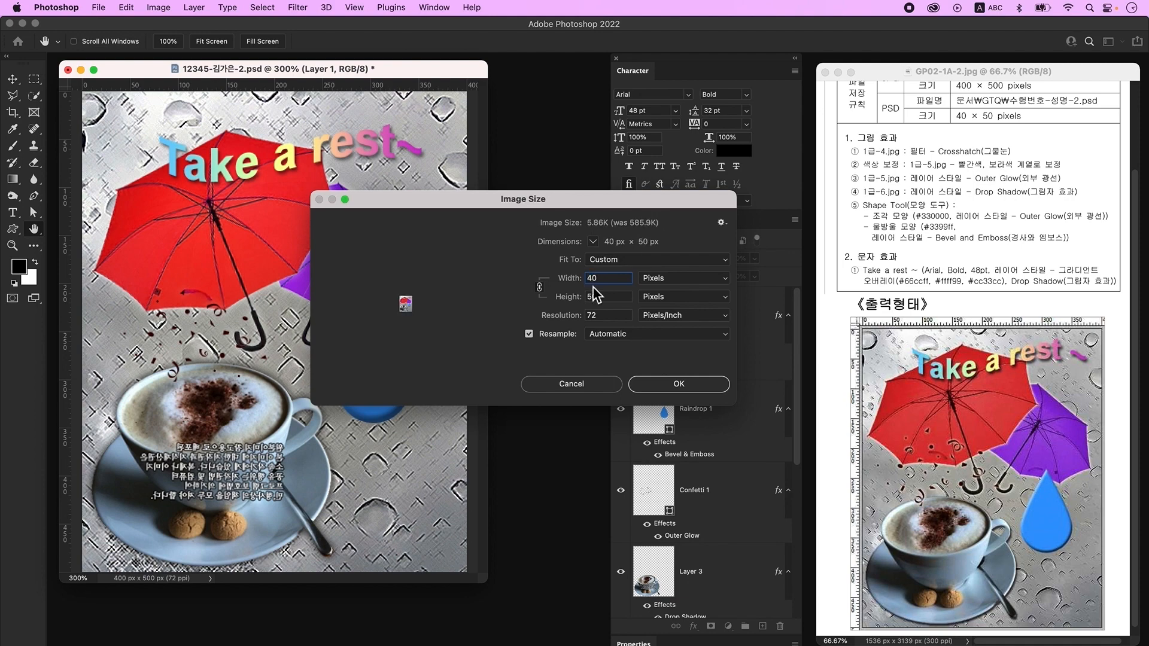
left_click(678, 384)
- Save the resized poster as the PSD file, confirming the format options
key("v")
left_click(99, 7)
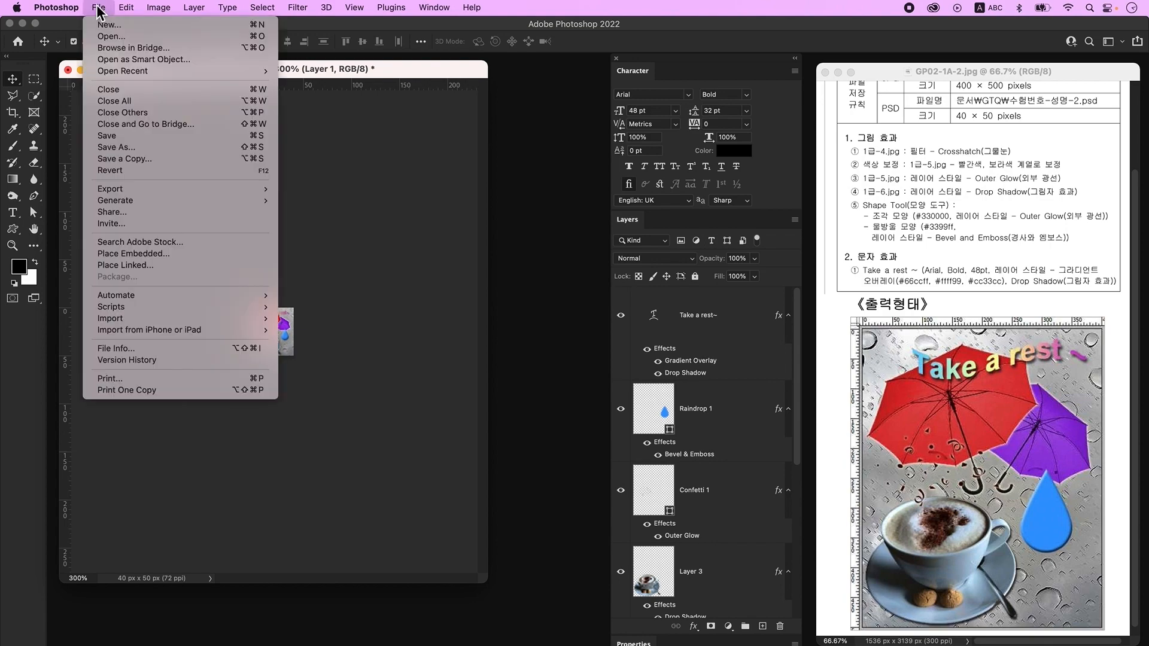
left_click(120, 138)
left_click(731, 326)
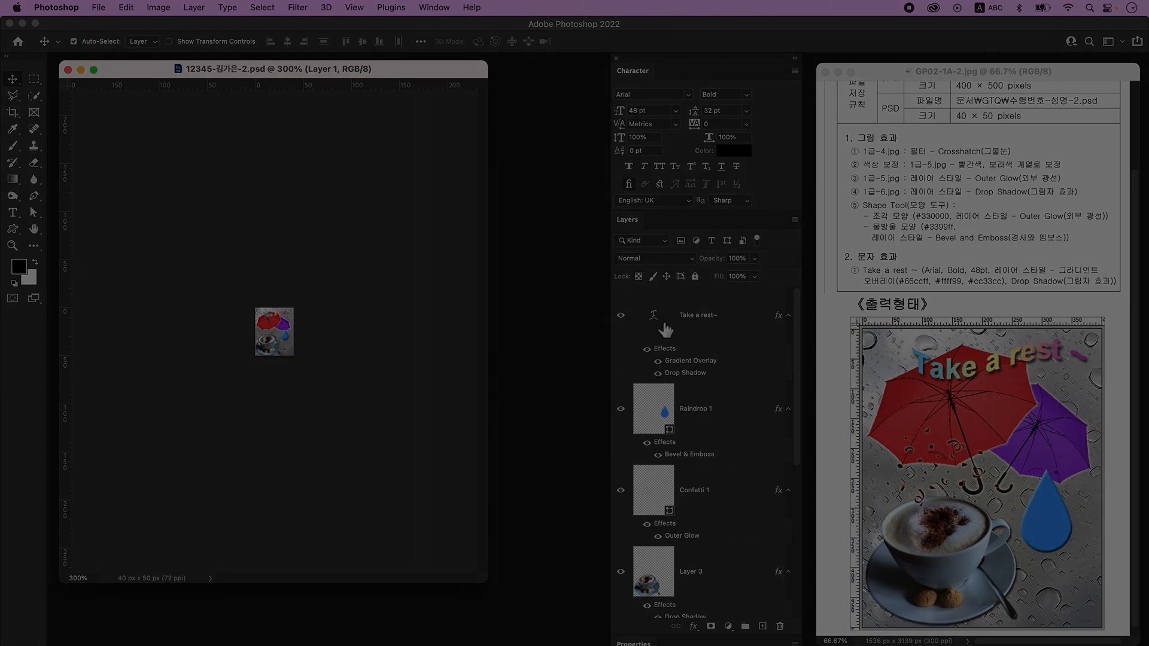
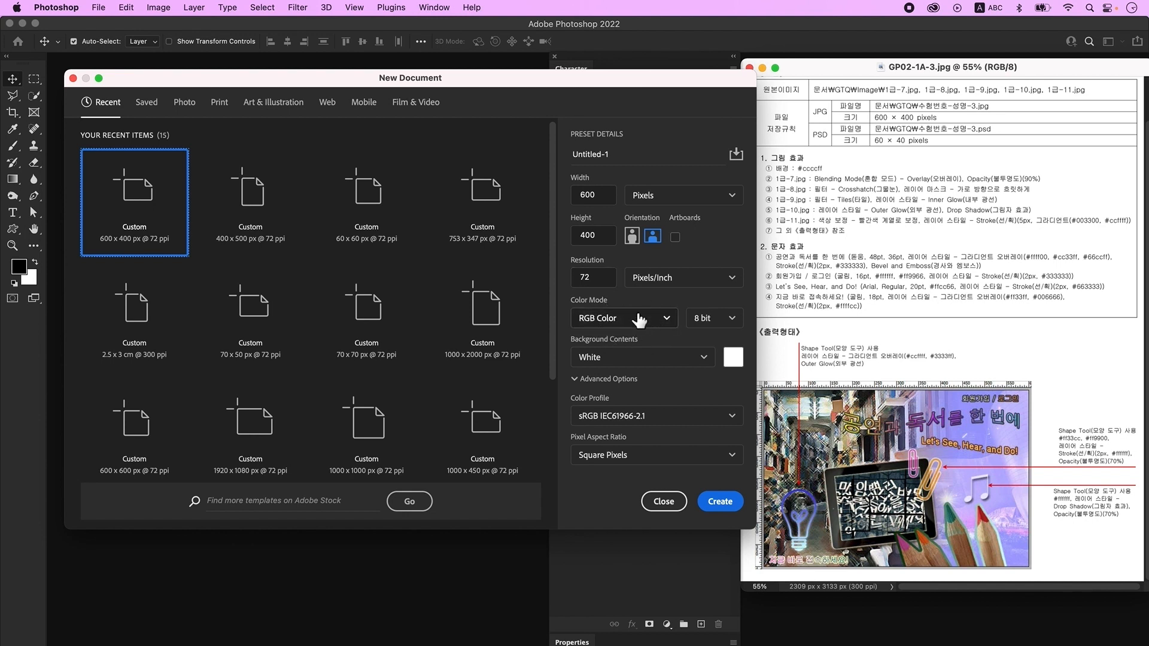
- Create the 600×400 px document, zoom it to 200% and show the rulers
left_click(725, 506)
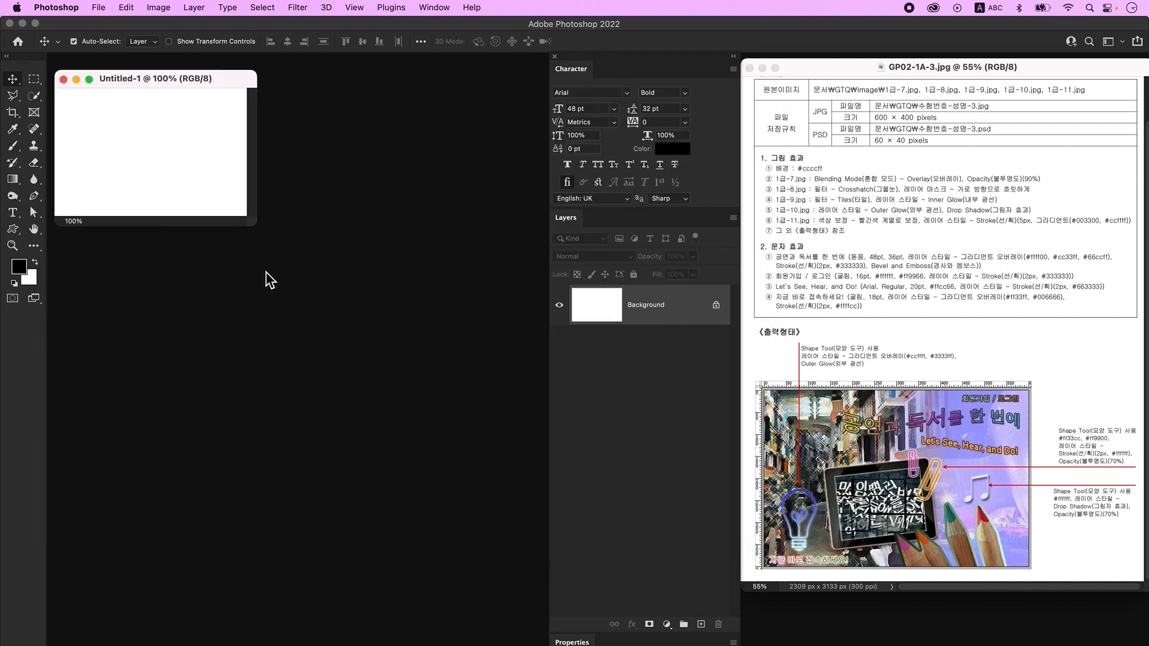
key("super+plus")
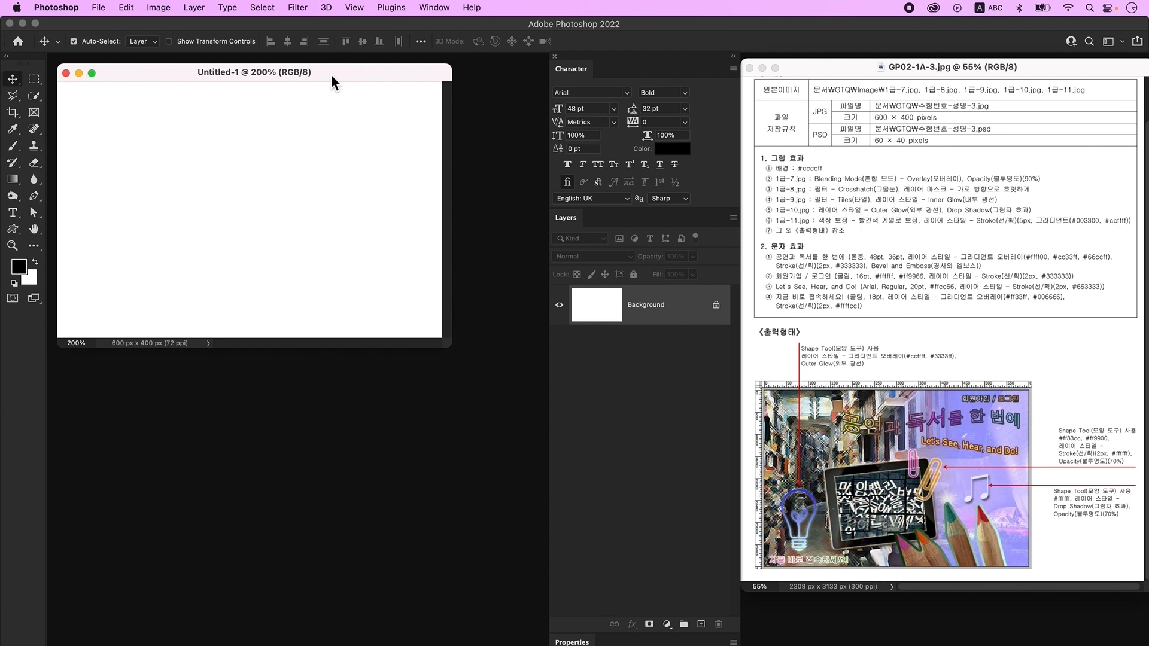
key("super+r")
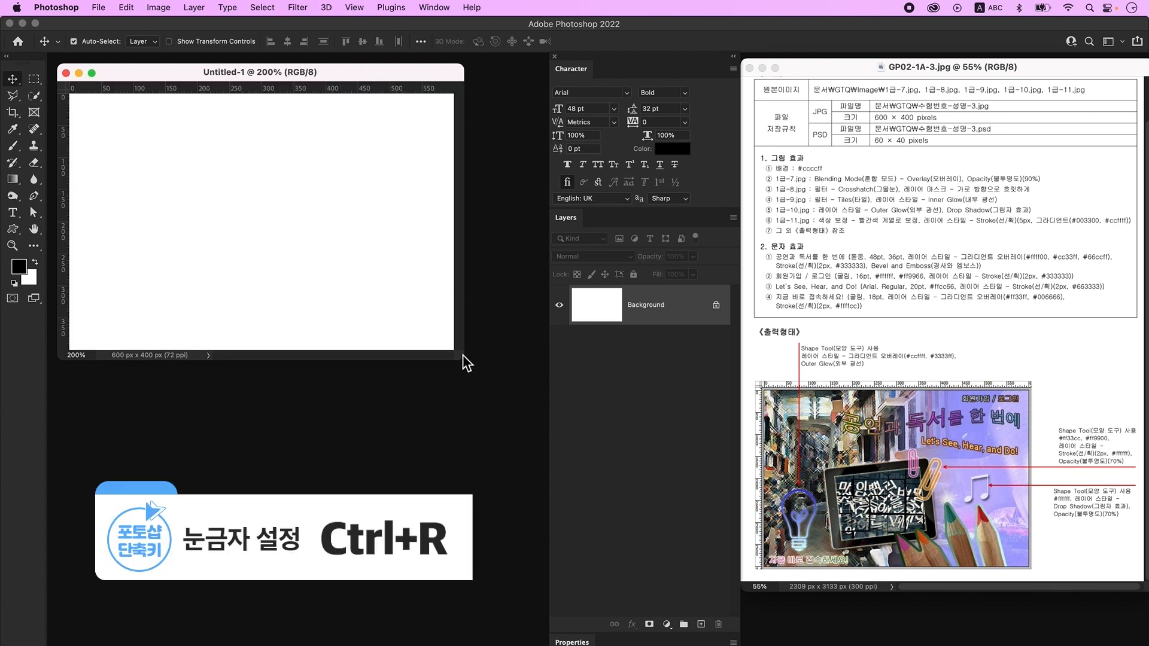
left_click_drag(464, 361, 519, 400)
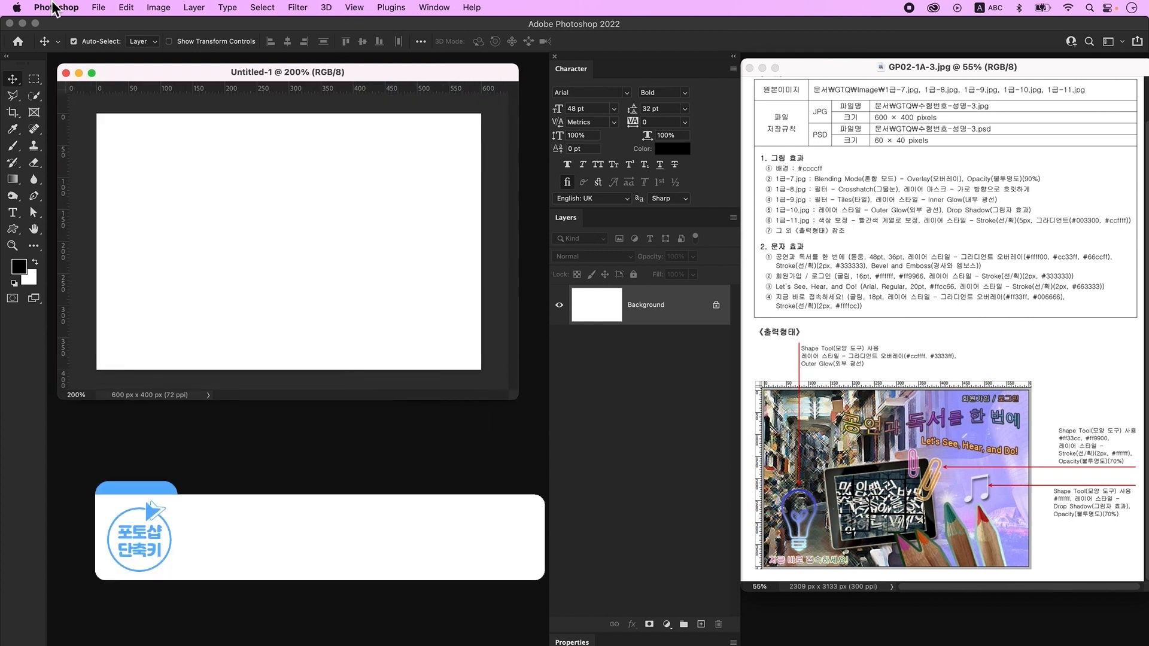
- Save the document as a Photoshop file named GP02-1A-3
left_click(98, 7)
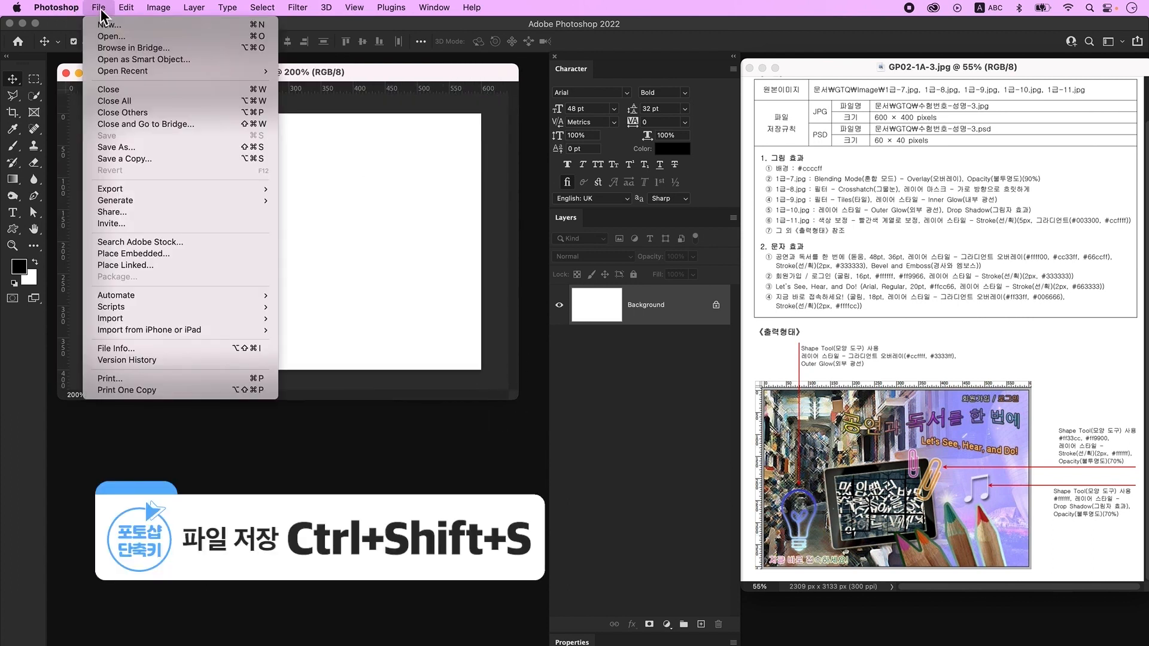
left_click(114, 146)
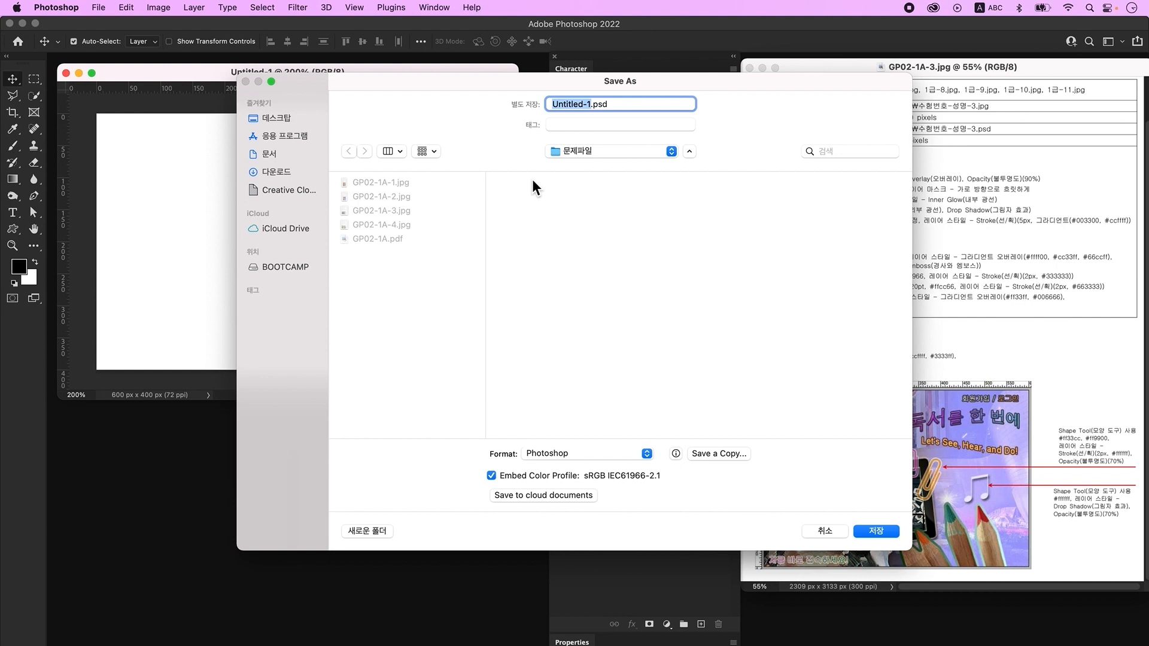
type("GP02-1A-3")
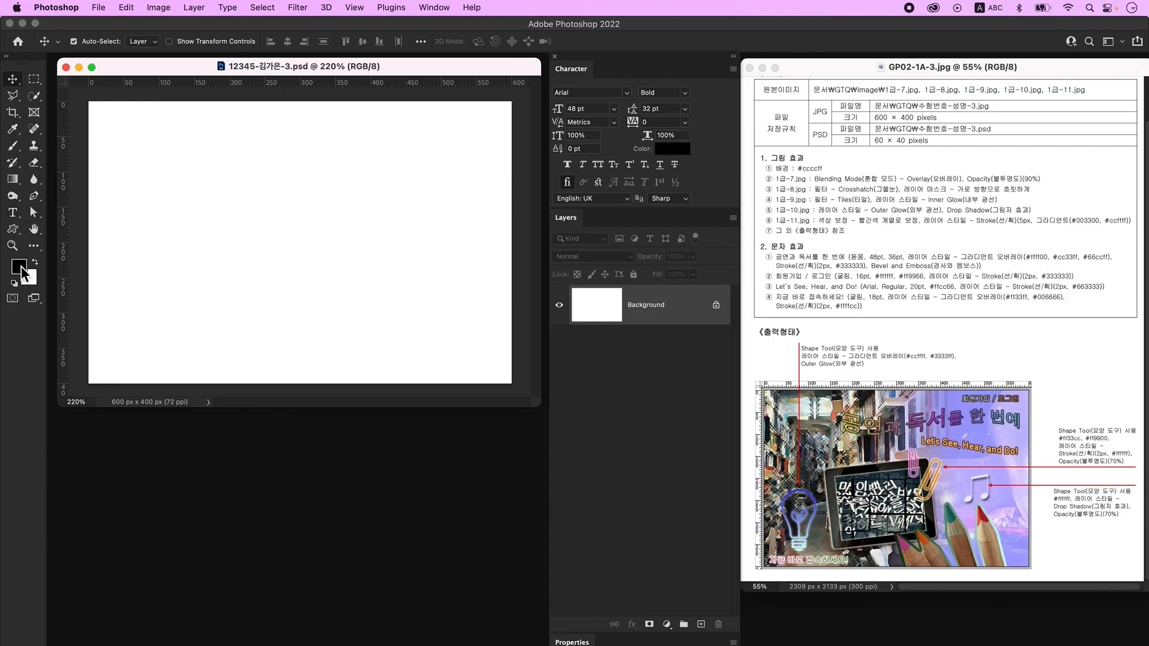
left_click(20, 267)
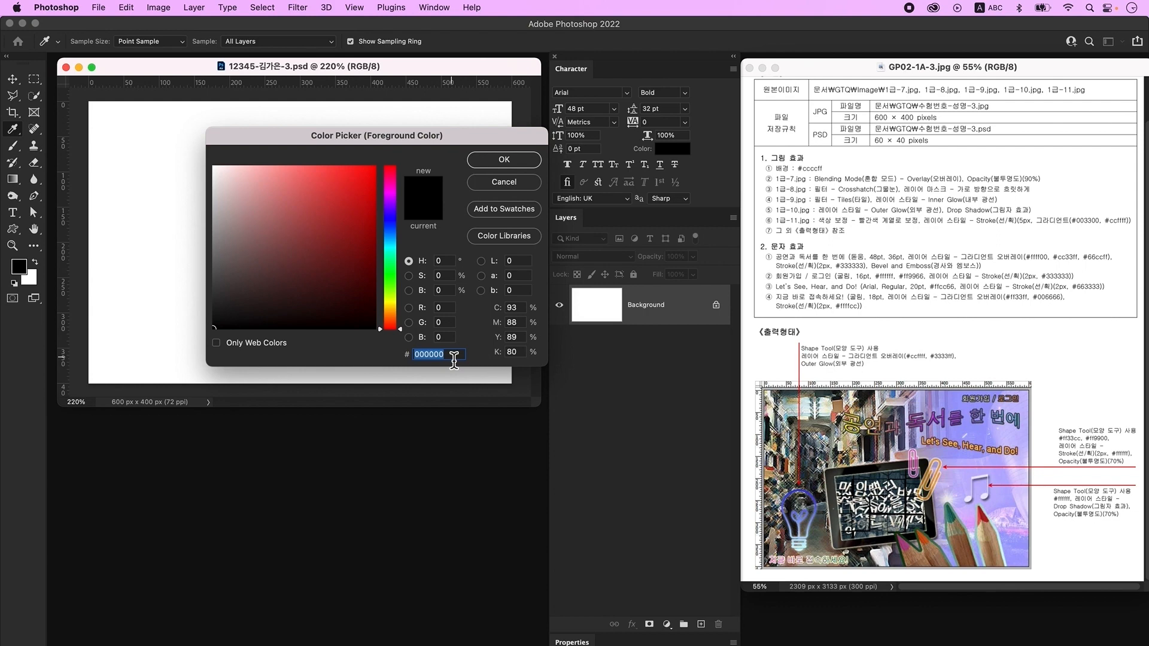
- Fill the background with the lavender colour #ccccff
type("ccccff")
key("Return")
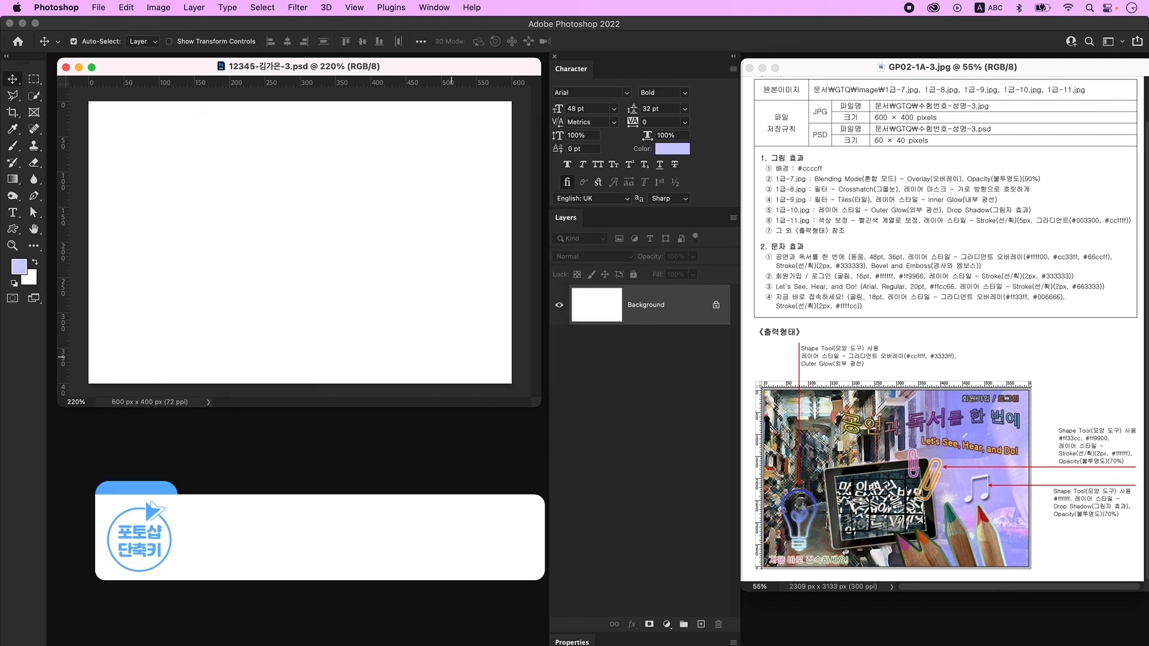
key("alt+Delete")
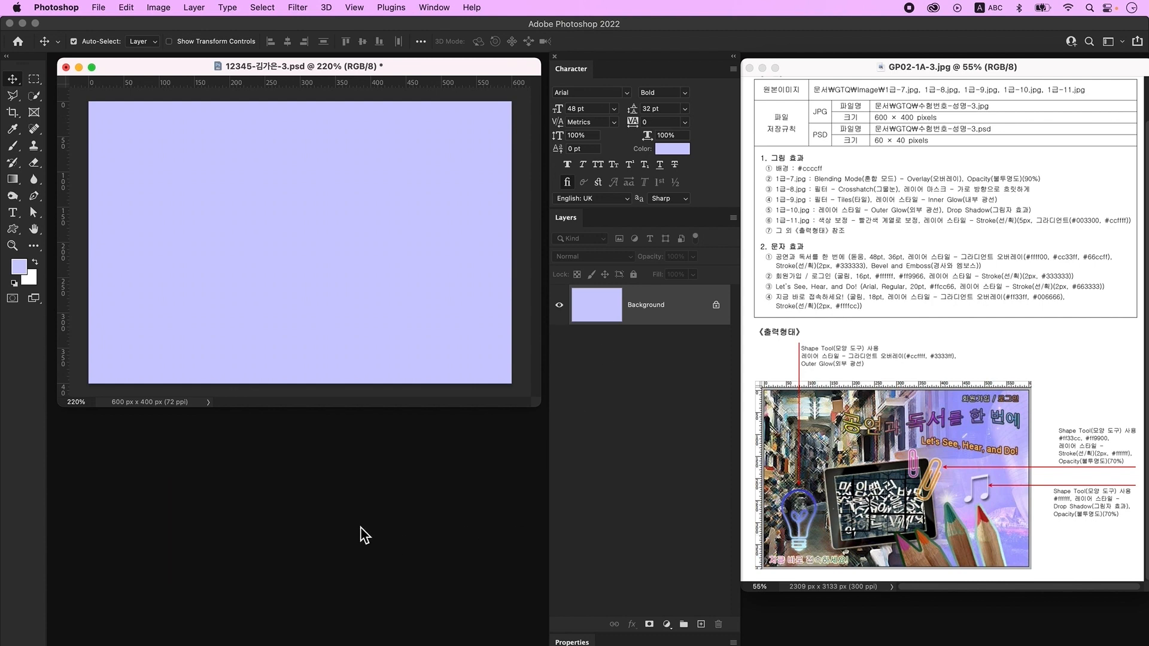
- Bring the 1급-7.jpg photo in as Layer 1, shrunk onto the right side
key("ctrl+o")
left_click(815, 498)
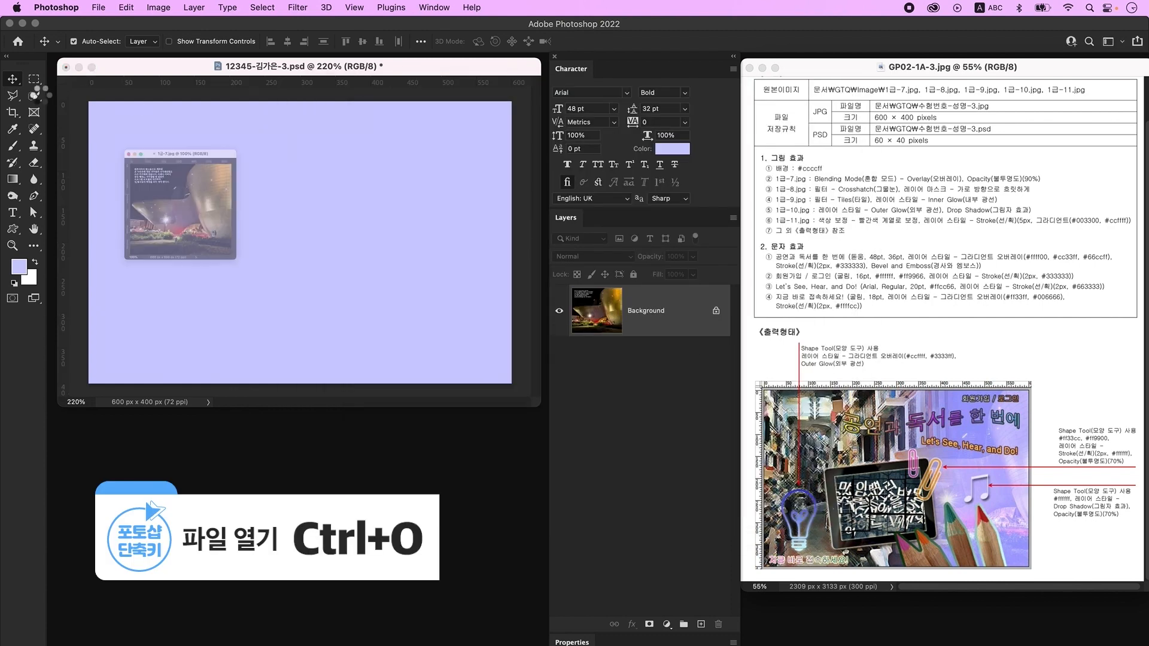
left_click_drag(145, 100, 322, 330)
left_click_drag(356, 406, 281, 239)
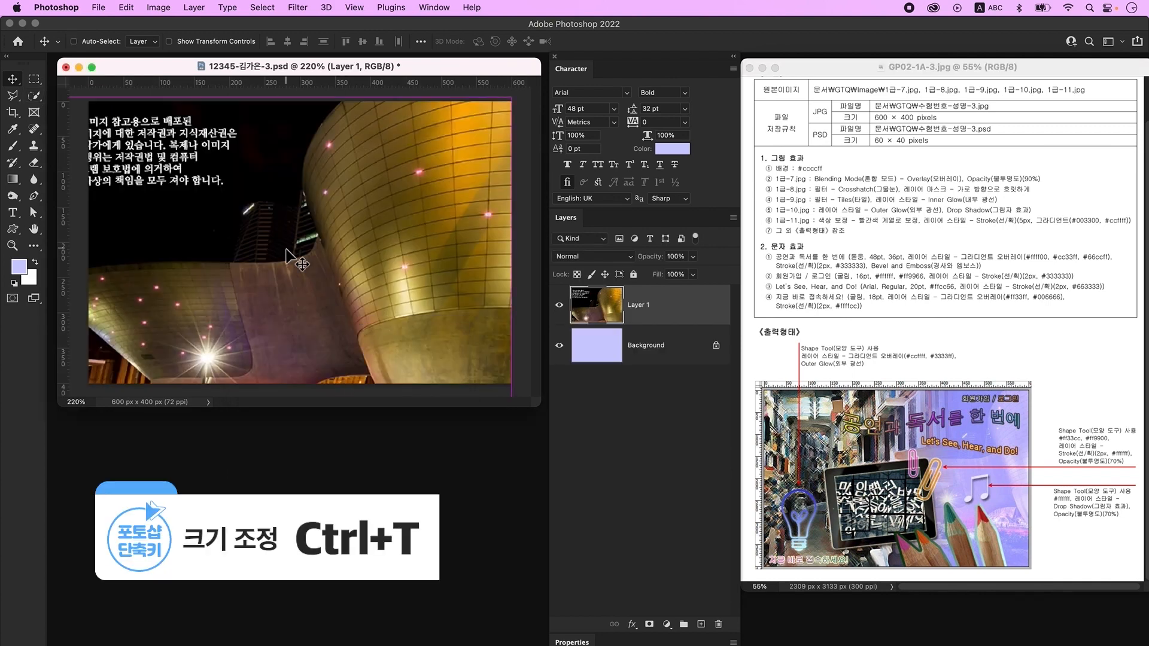
key("ctrl+t")
left_click_drag(285, 104, 277, 113)
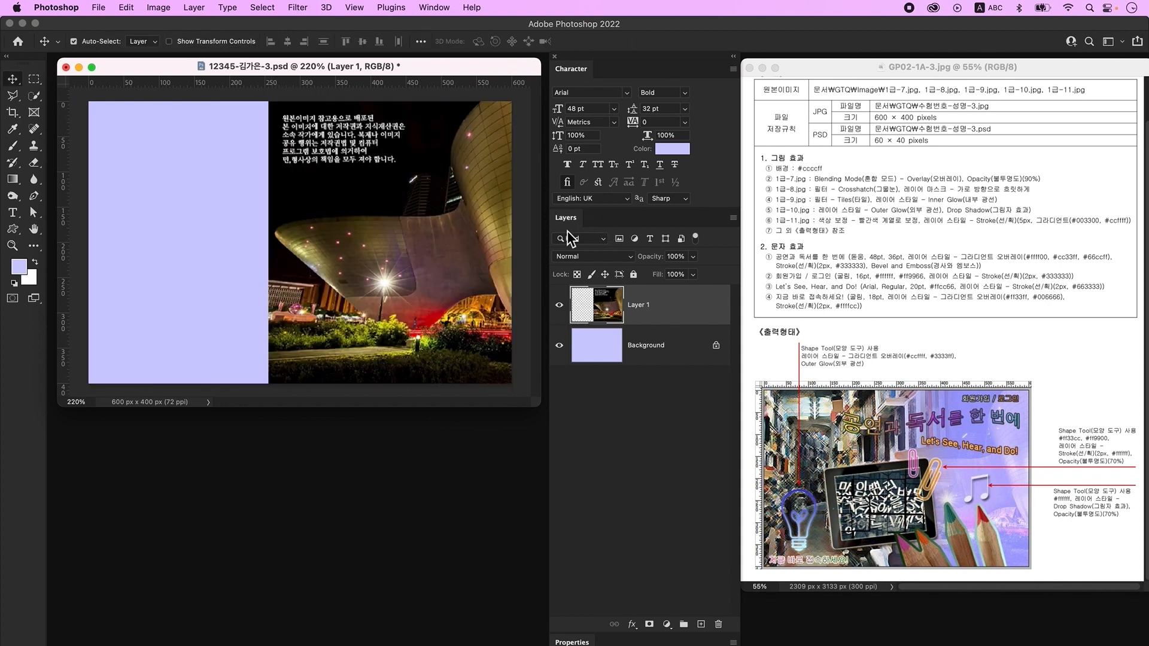
- Set the photo layer's blend mode to Overlay
left_click(616, 256)
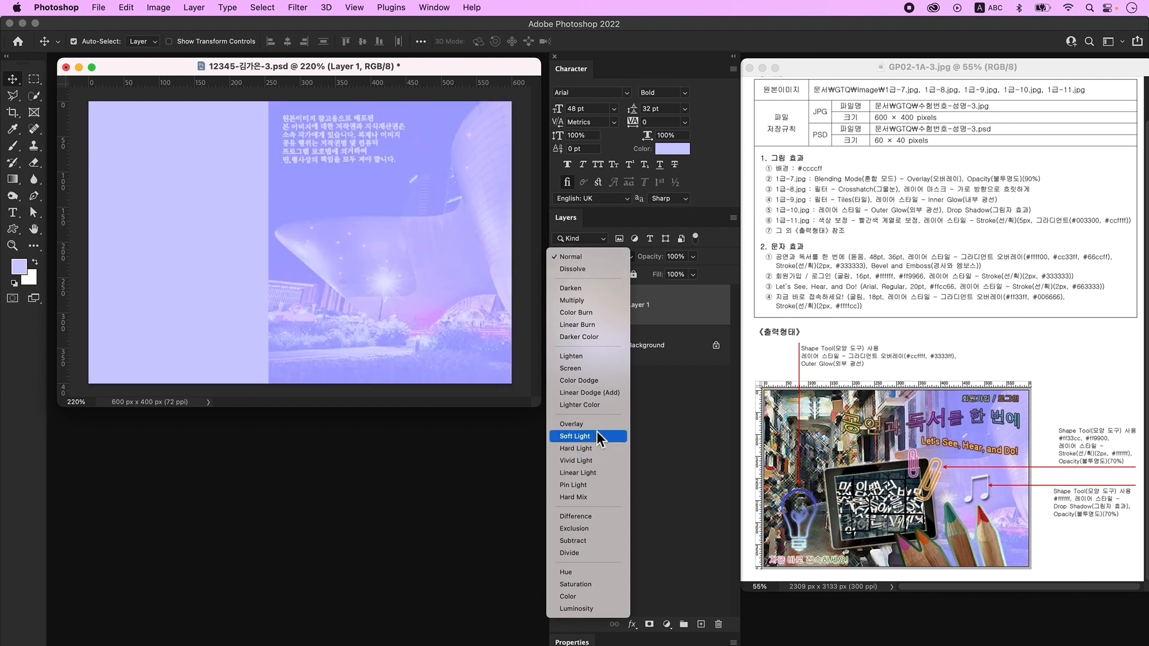
left_click(589, 424)
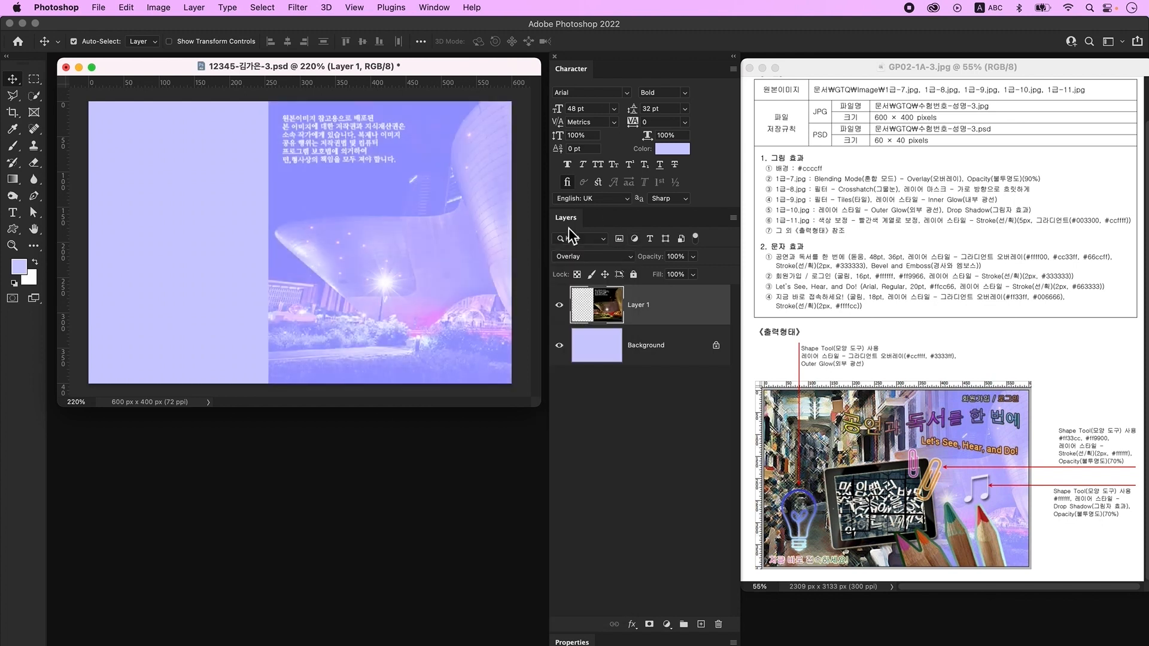
left_click(676, 257)
- Bring the 1급-8.jpg bookshelf photo into the composite, scaled down over the left part
key("super+o")
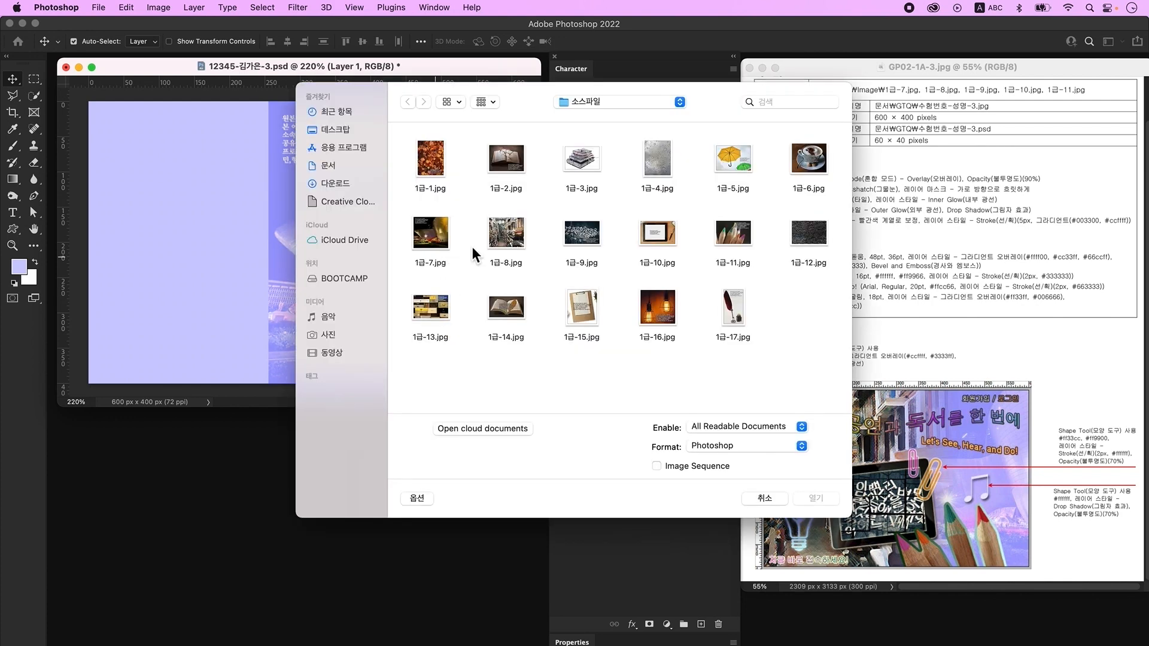
left_click(509, 237)
left_click(817, 501)
left_click_drag(138, 92, 367, 330)
left_click_drag(356, 380, 308, 278)
key("super+t")
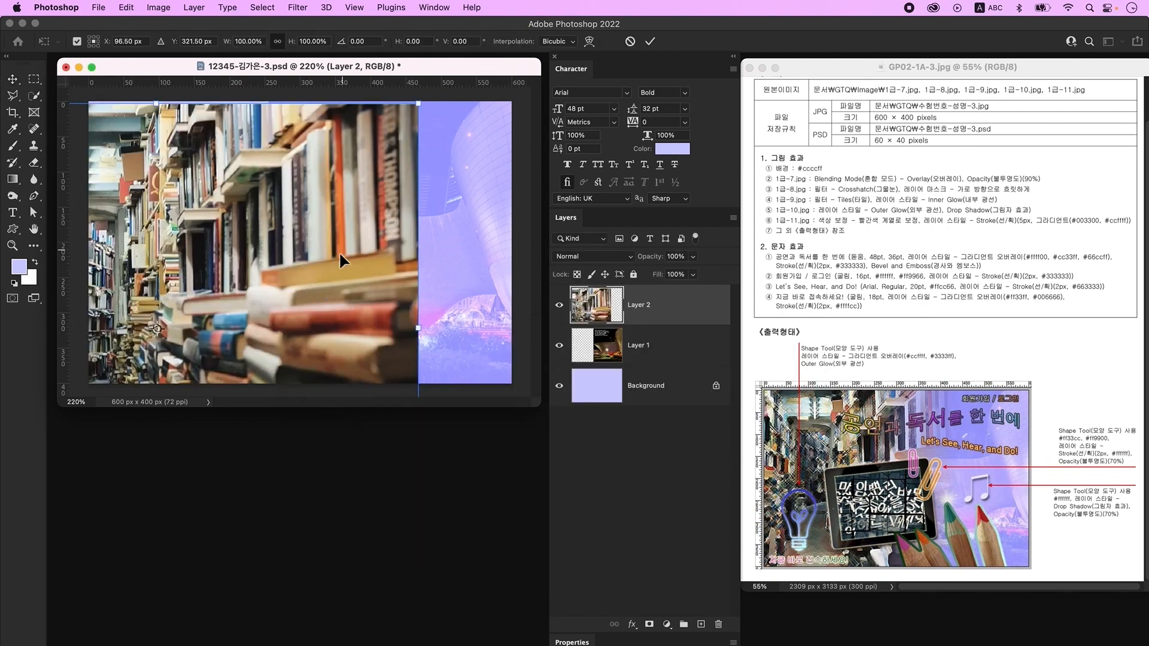
left_click_drag(419, 105, 382, 211)
key("Return")
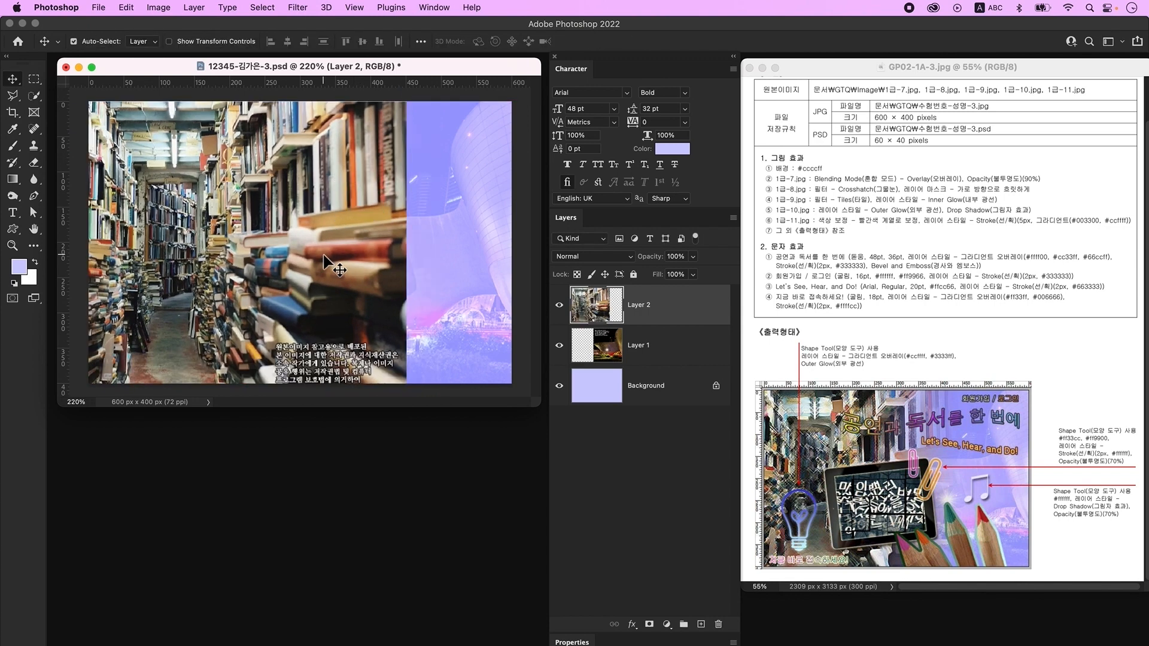
- Apply the Crosshatch filter to the bookshelf layer and add a layer mask
left_click(298, 7)
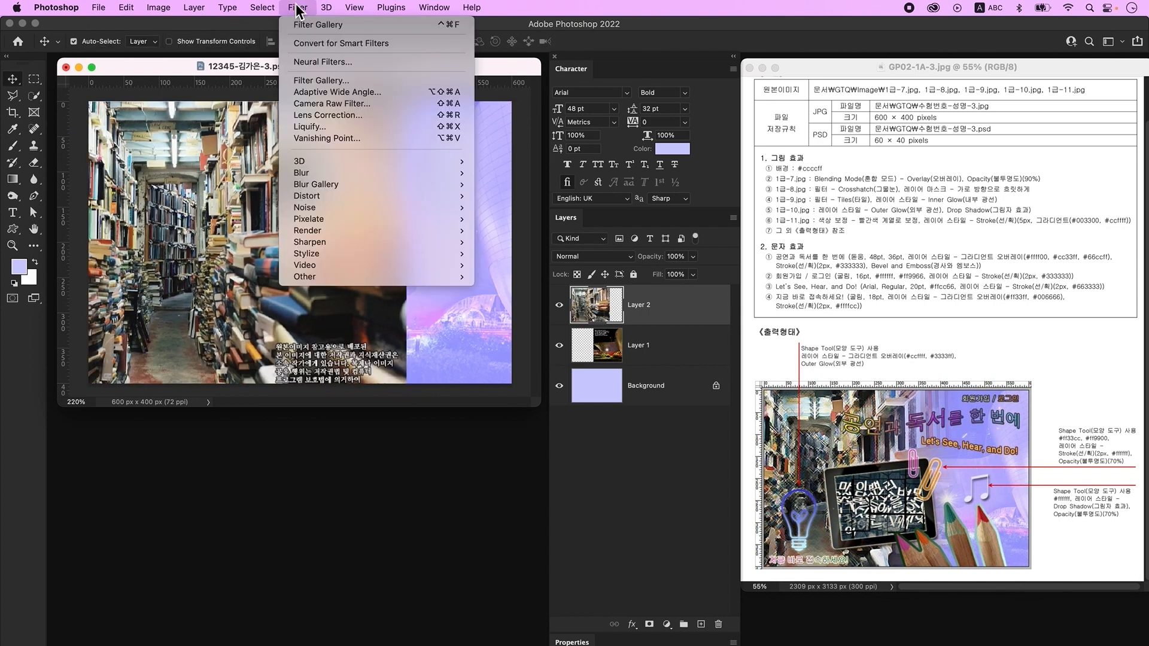
left_click(325, 80)
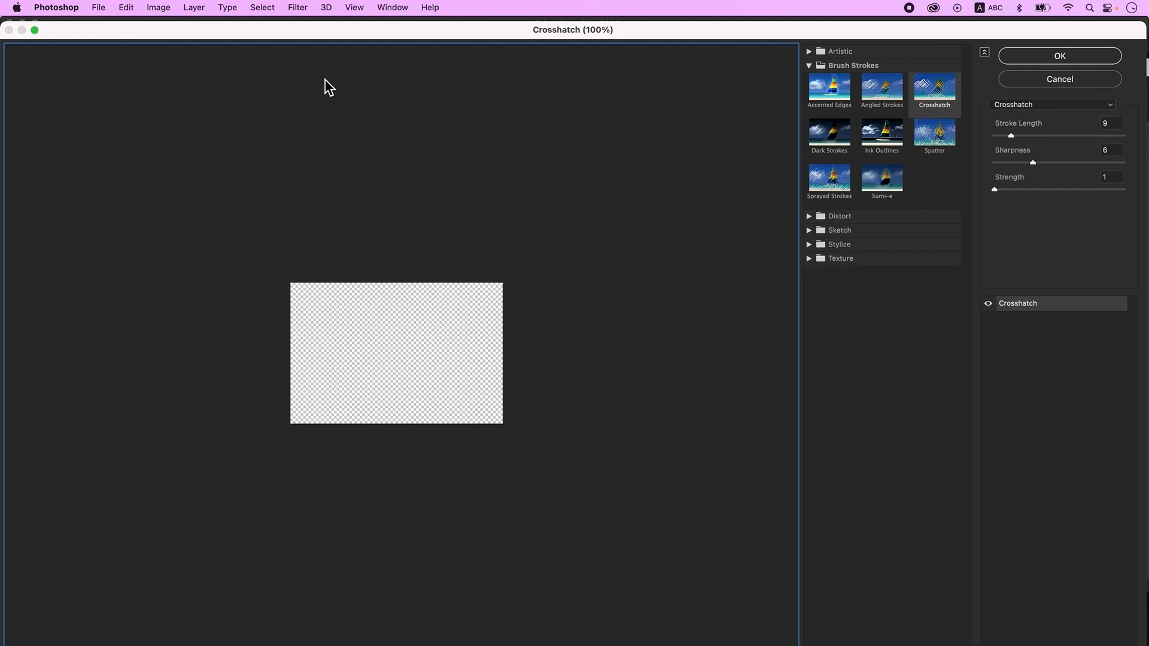
left_click(1068, 106)
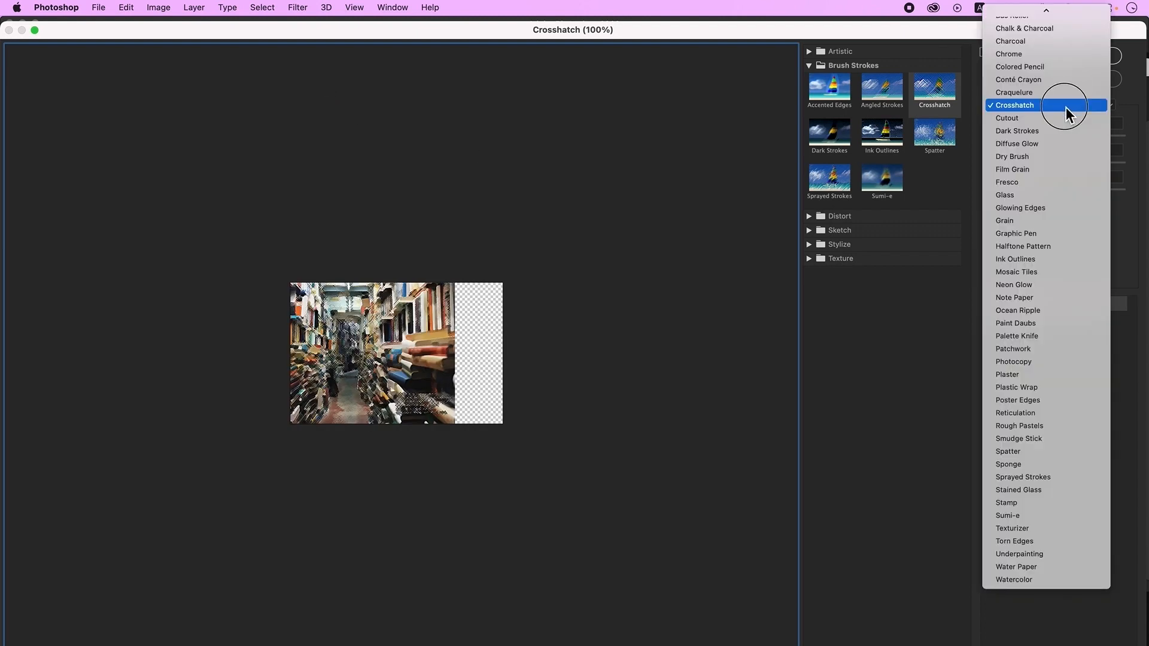
left_click(1066, 109)
left_click(1067, 60)
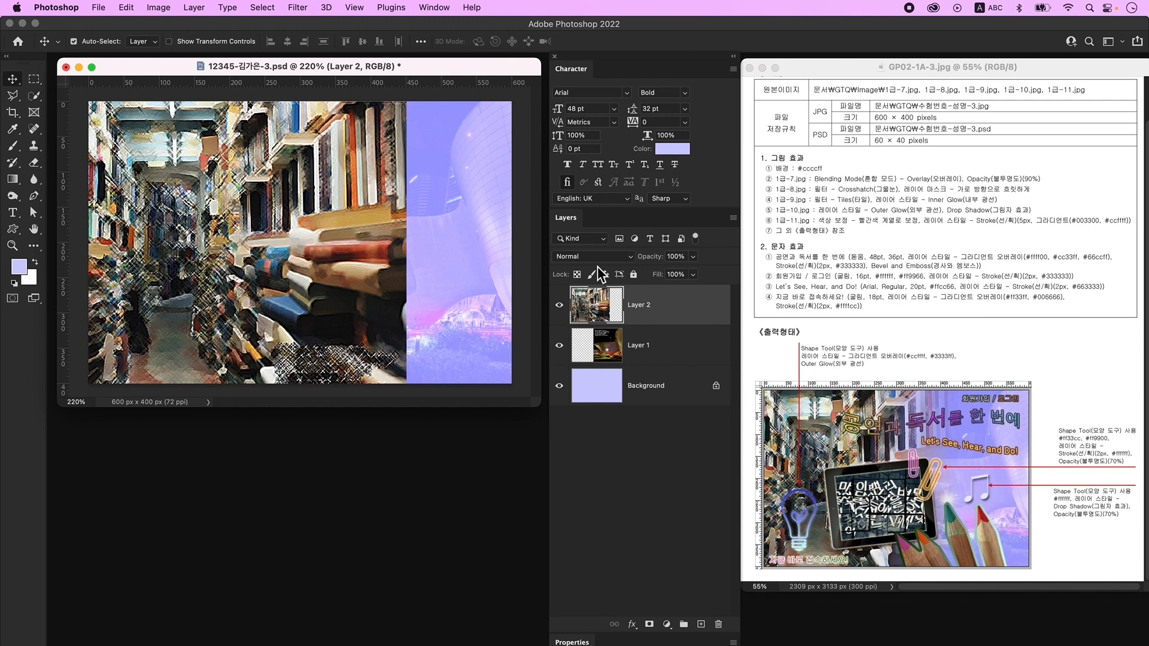
left_click(650, 624)
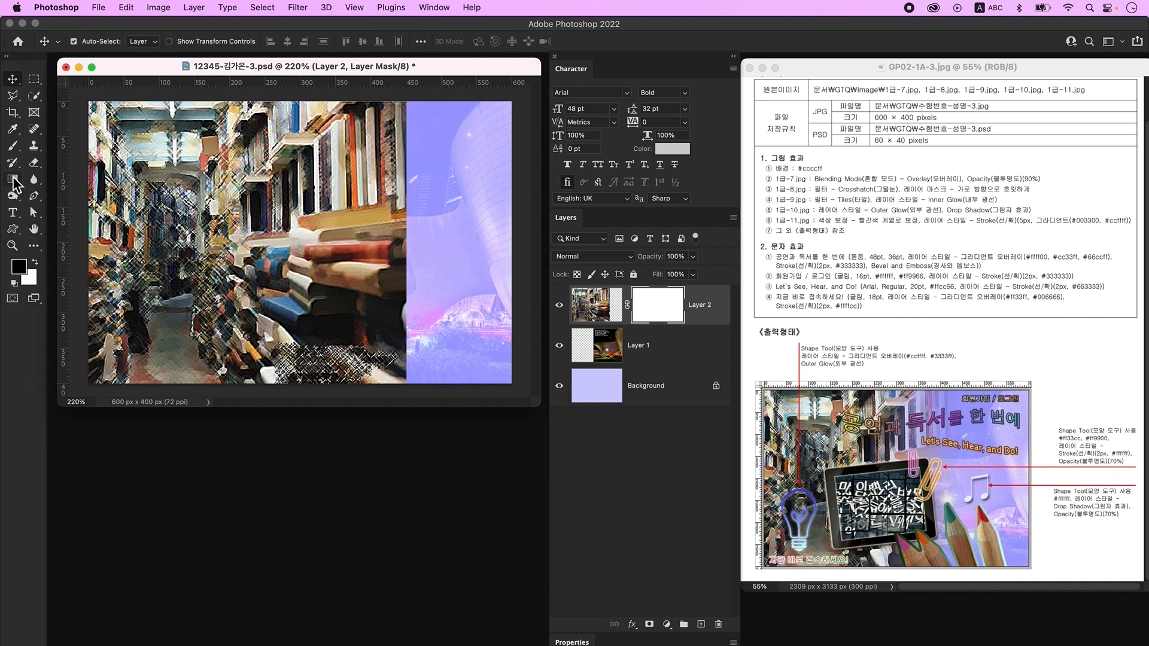
- Choose the Gradient tool with the Basics Foreground to Transparent preset
left_click(14, 181)
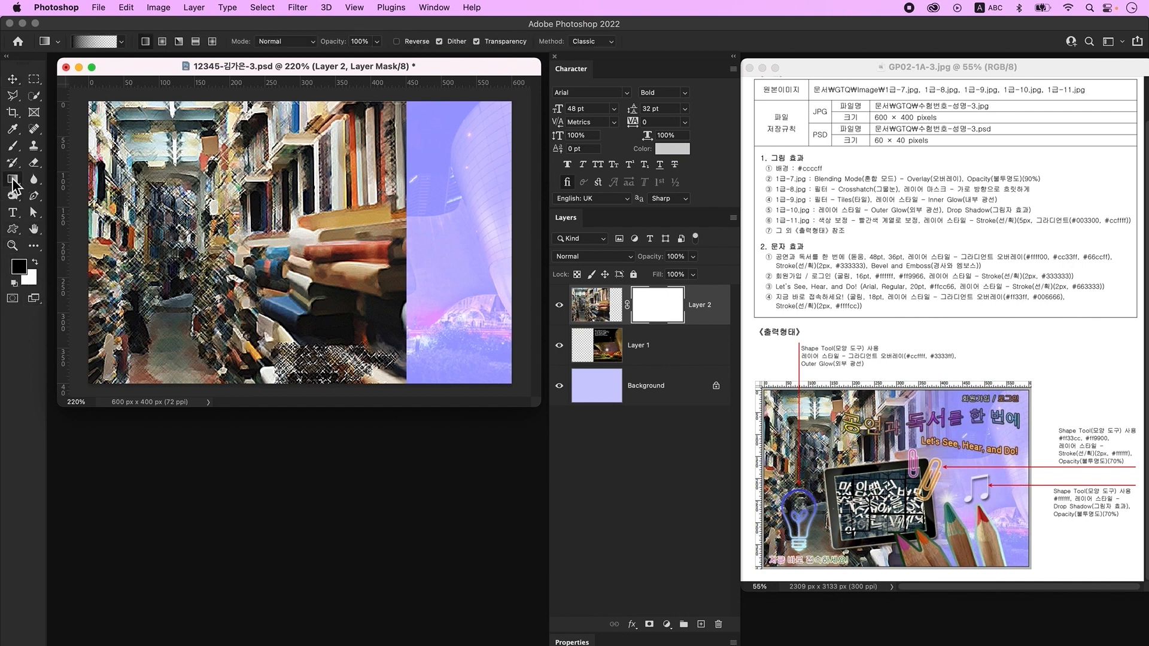
left_click(93, 42)
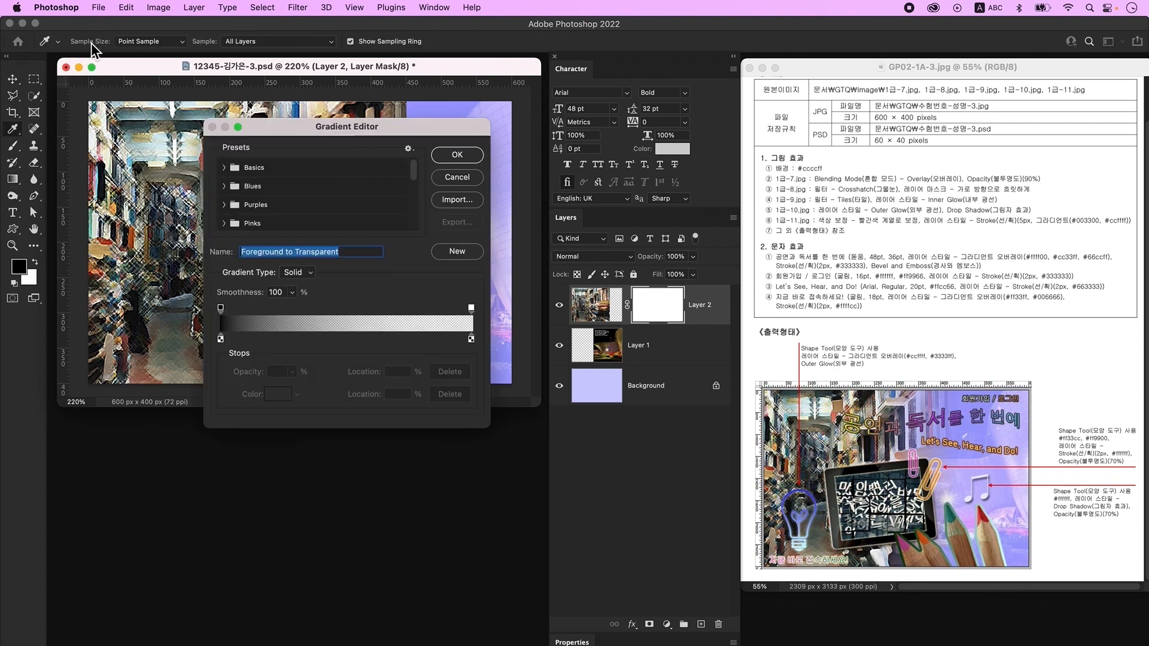
left_click(223, 168)
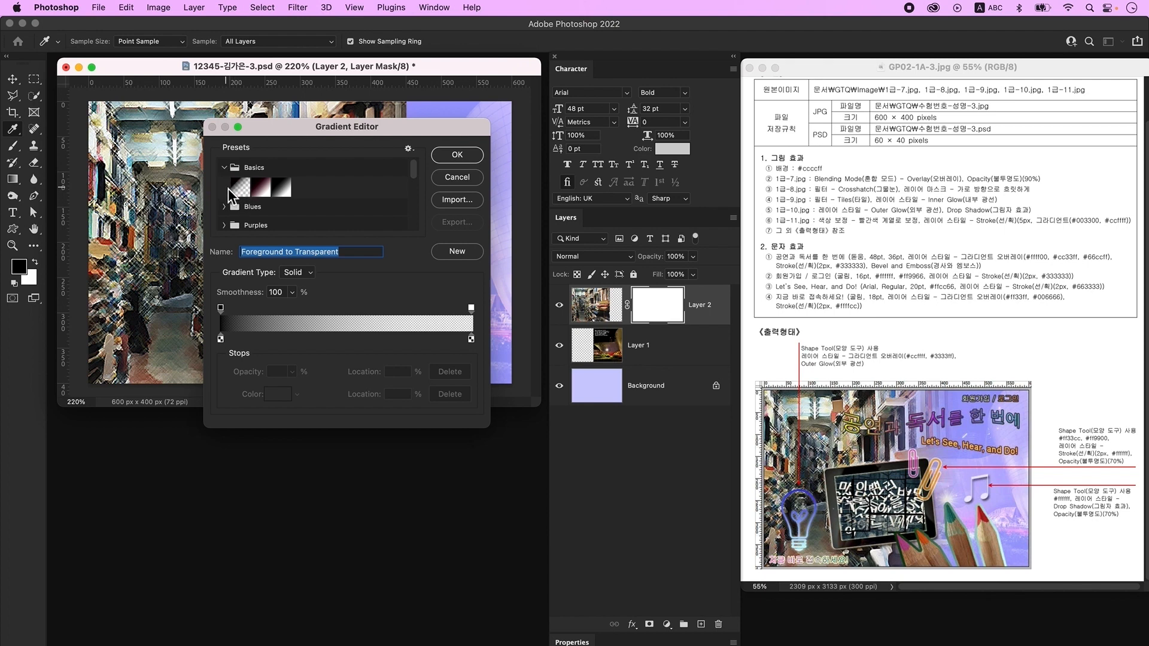
left_click(241, 190)
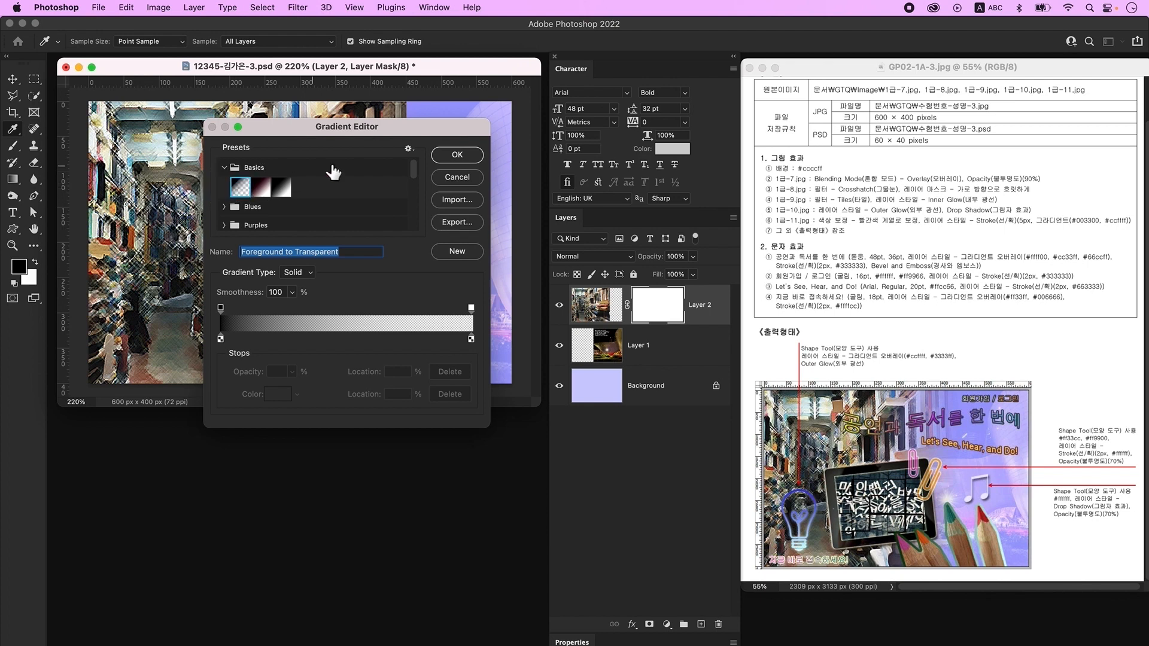
left_click(457, 155)
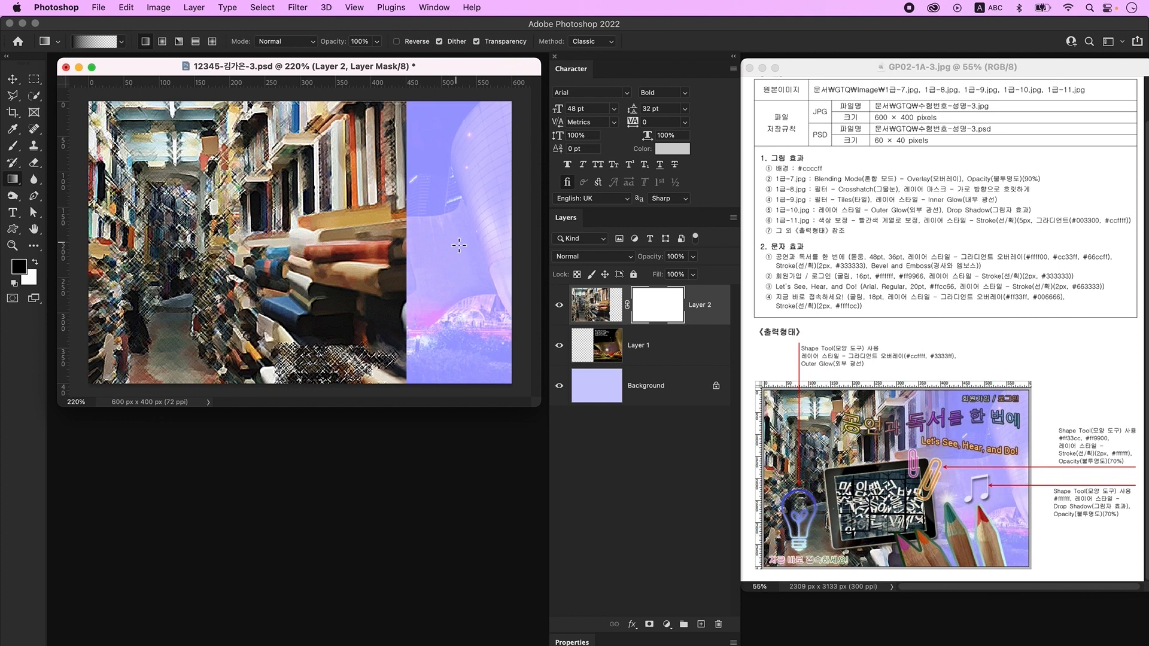
- Drag gradients across the mask so the bookshelf photo fades out toward the right
left_click_drag(454, 244, 322, 243)
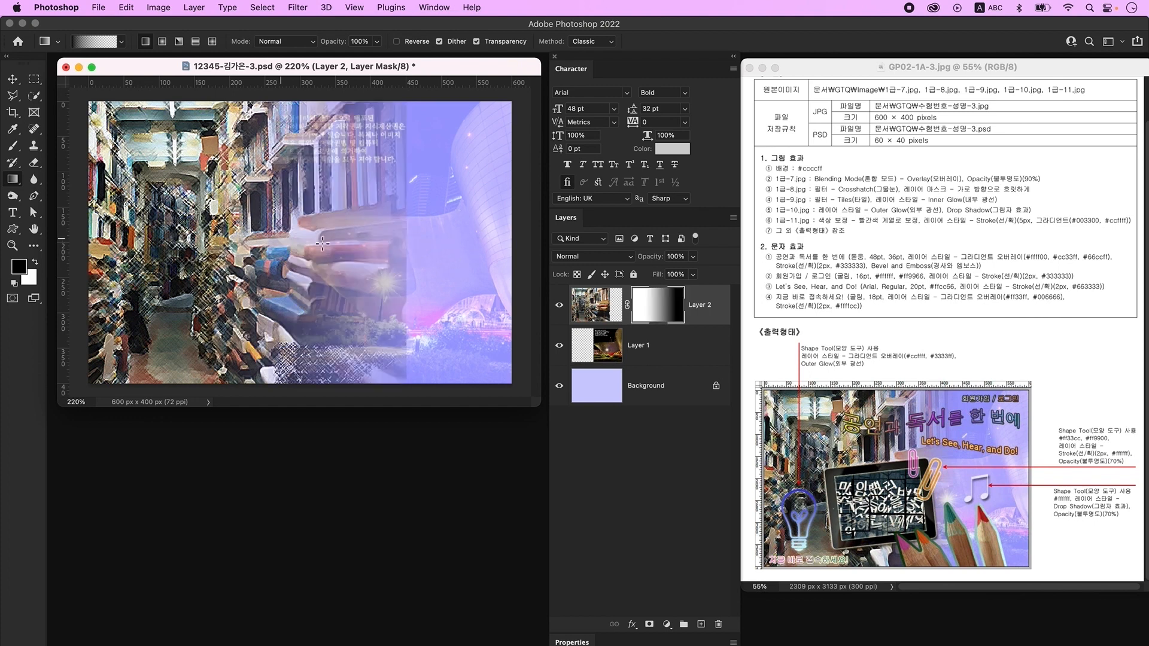
left_click_drag(467, 249, 157, 241)
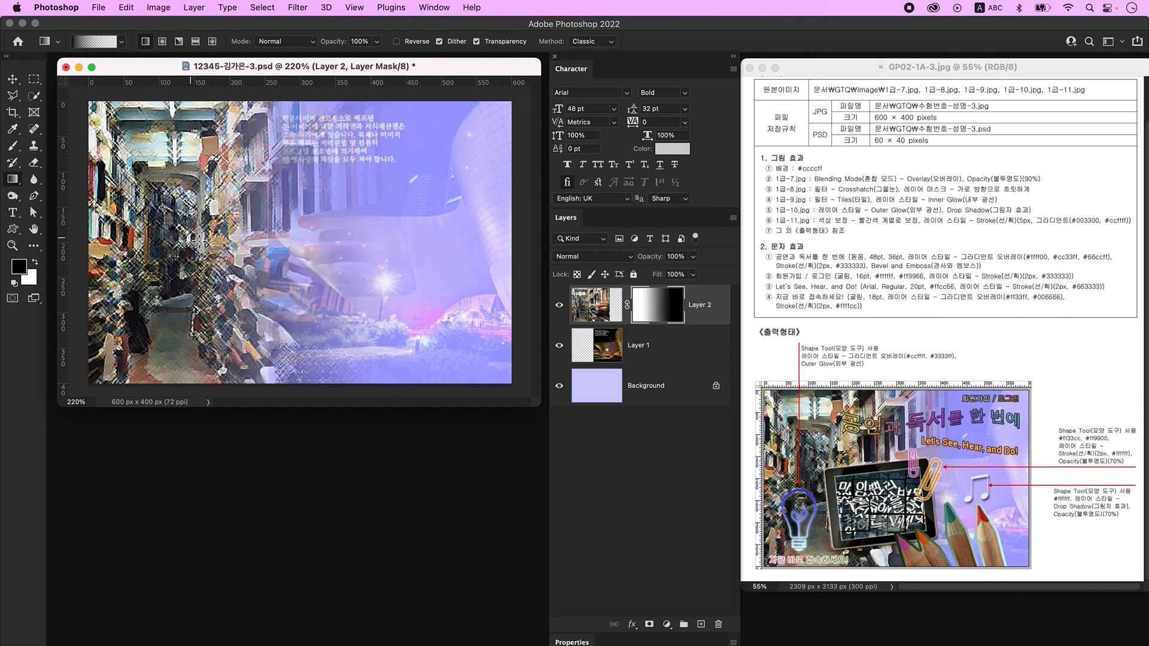
left_click_drag(440, 254, 183, 246)
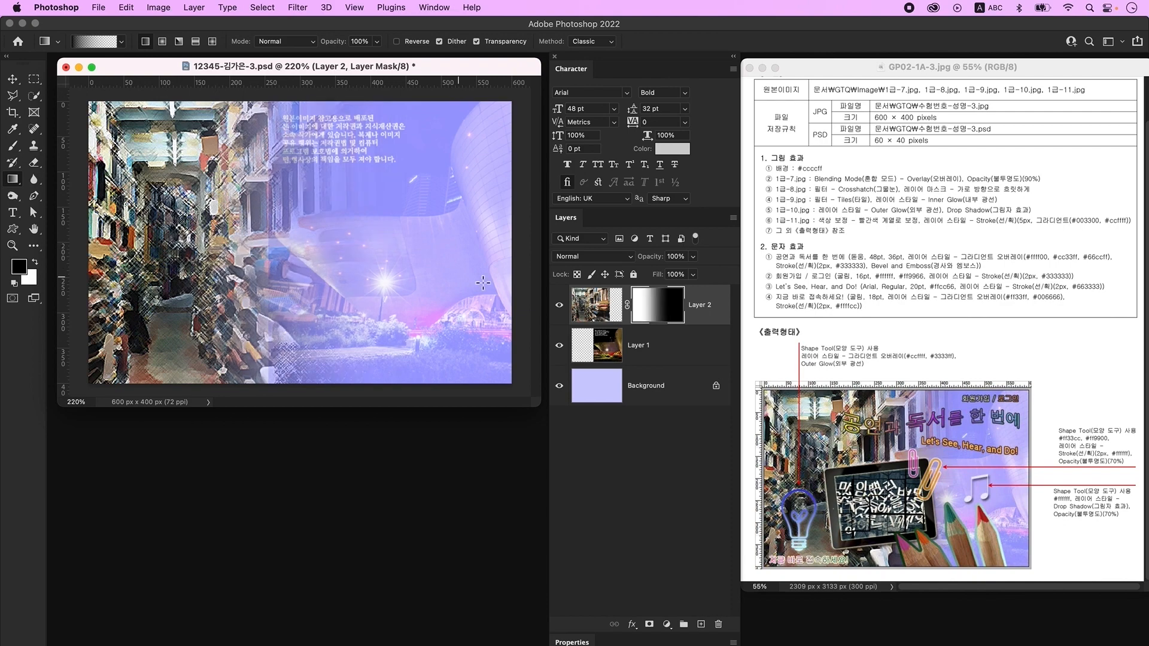
key("super+o")
- Open 1급-9.jpg and reset the colours to default black and white
left_click(598, 236)
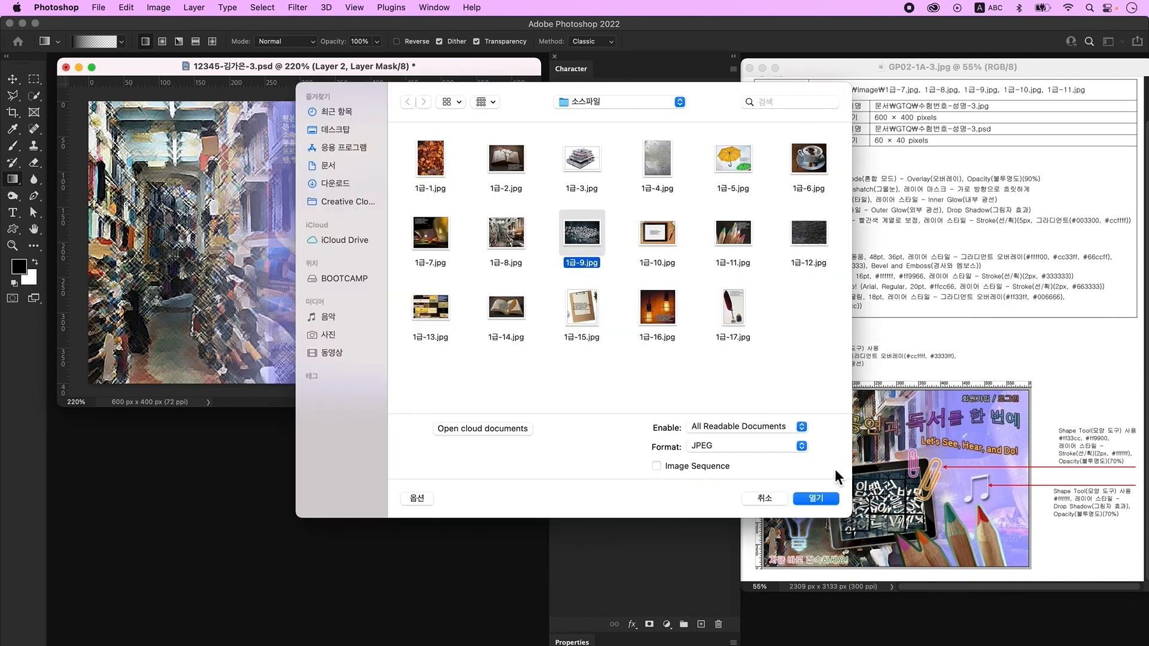
left_click(823, 504)
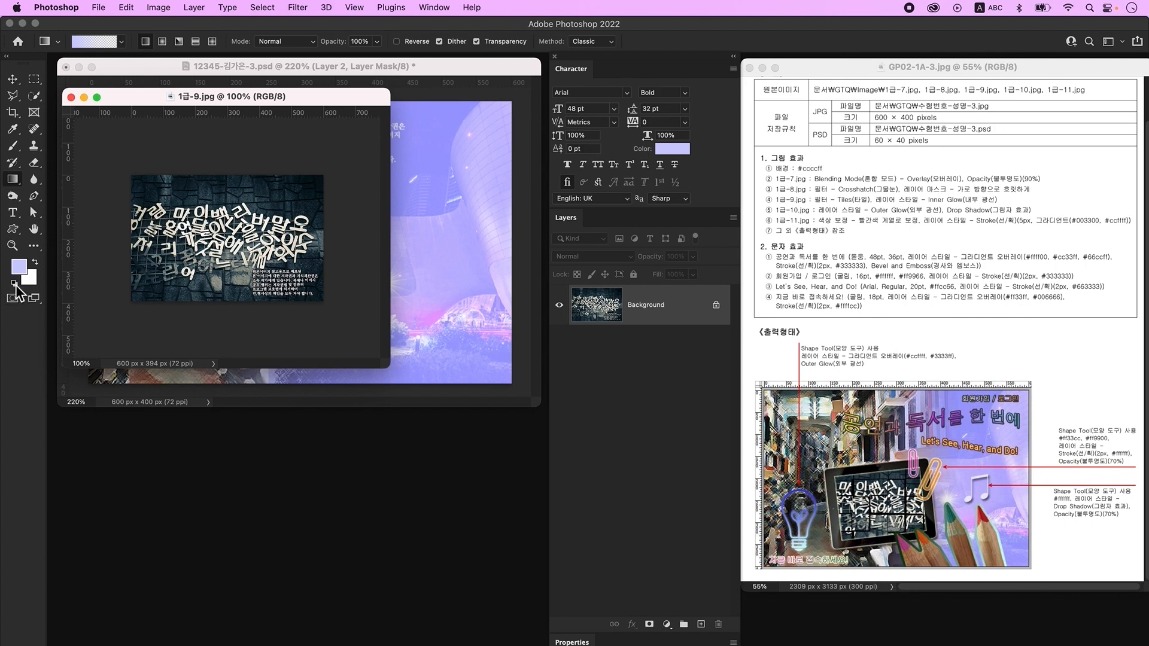
left_click(15, 284)
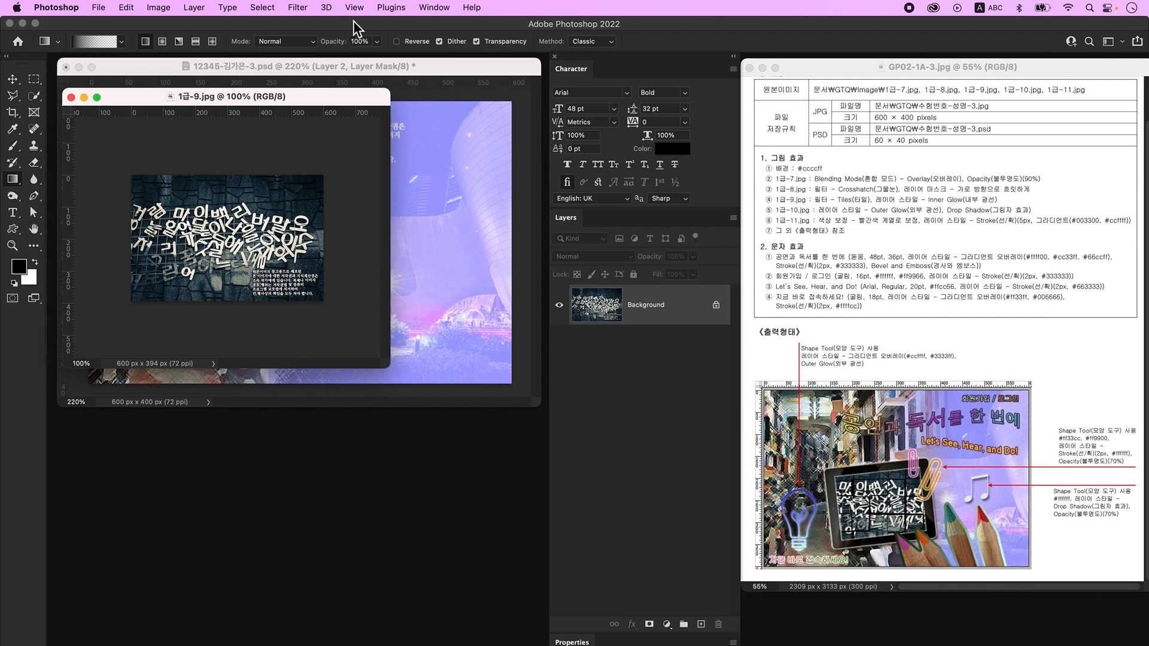
- Apply the Stylize > Tiles filter with 10 tiles and Foreground Color fill
left_click(302, 9)
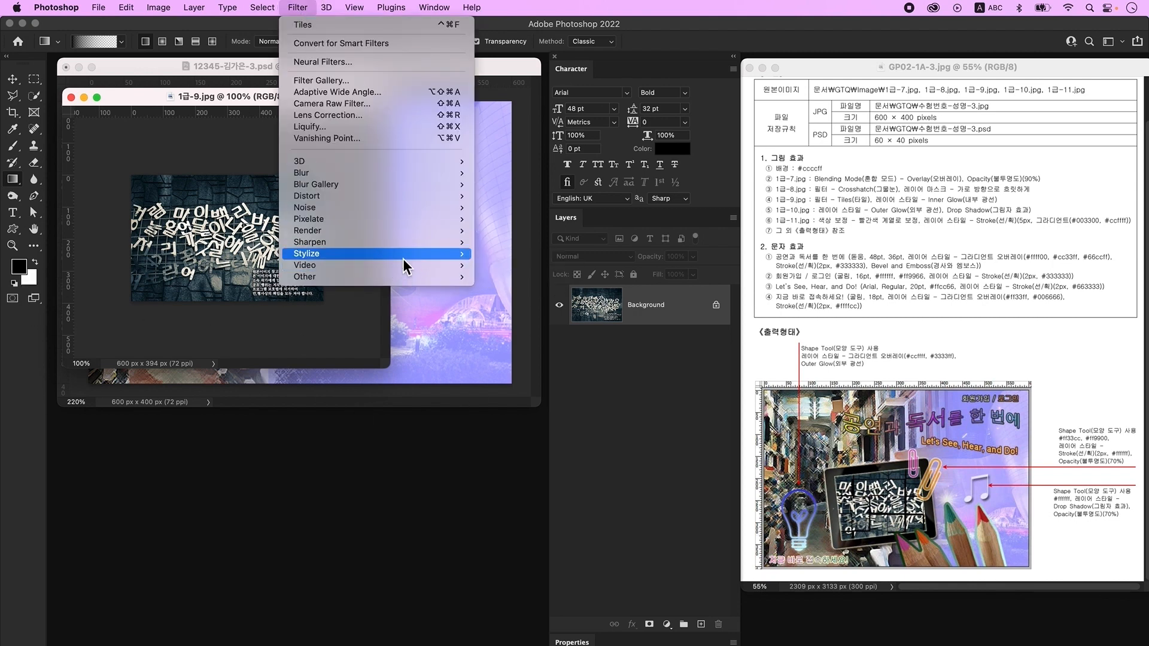
mouse_move(422, 259)
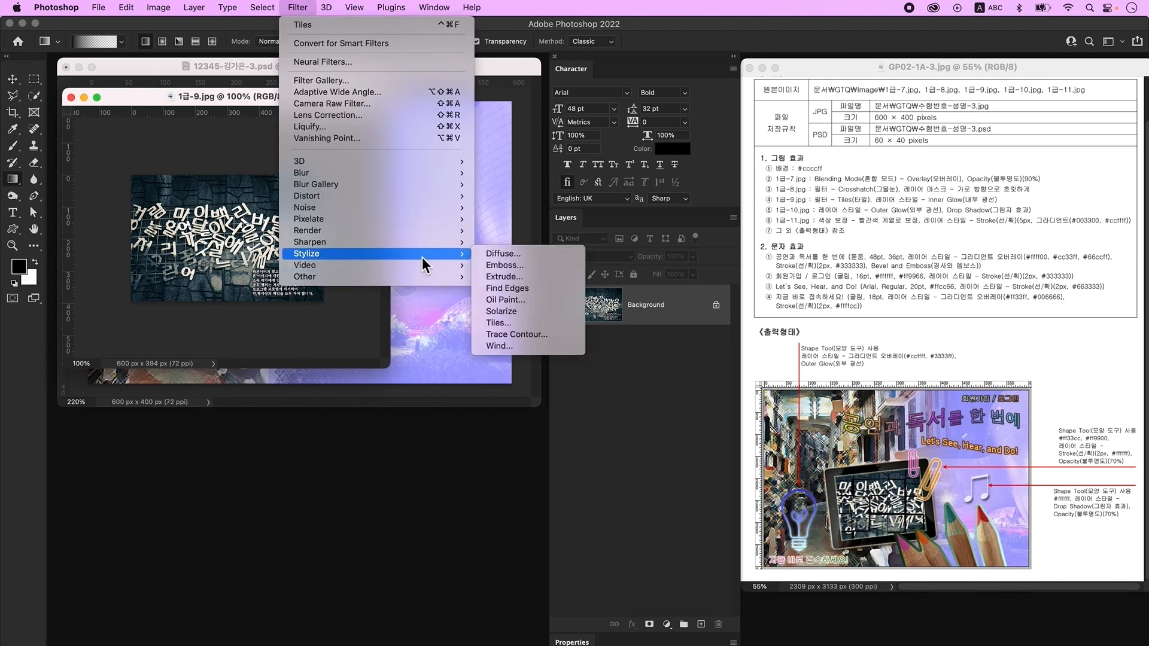
left_click(534, 325)
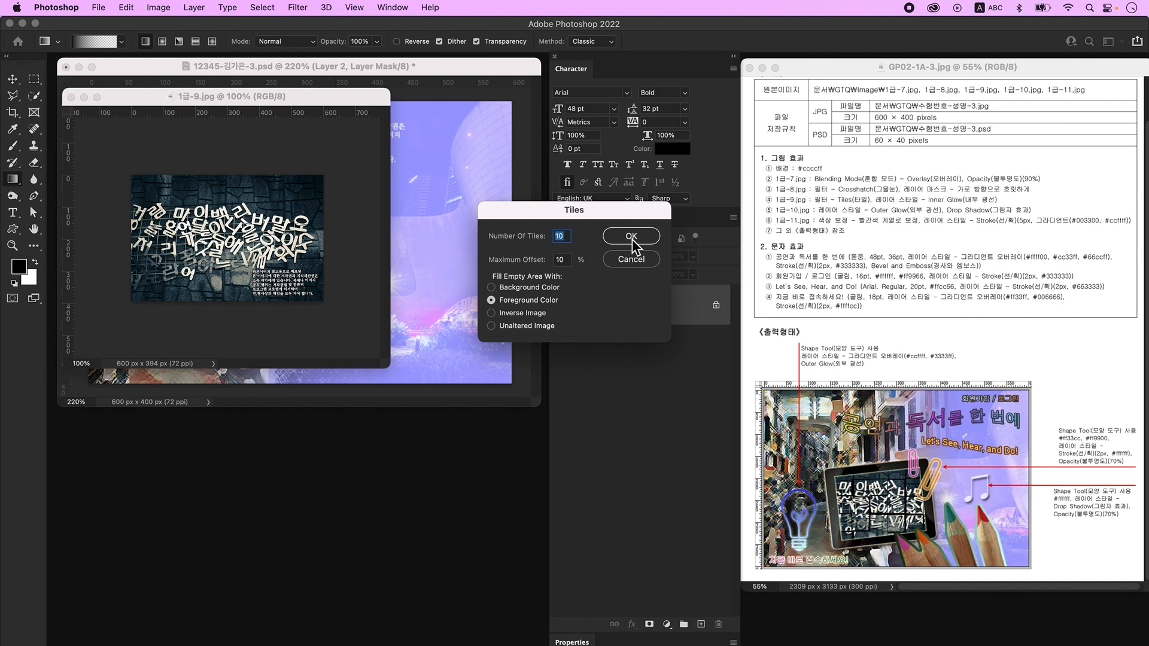
left_click(632, 239)
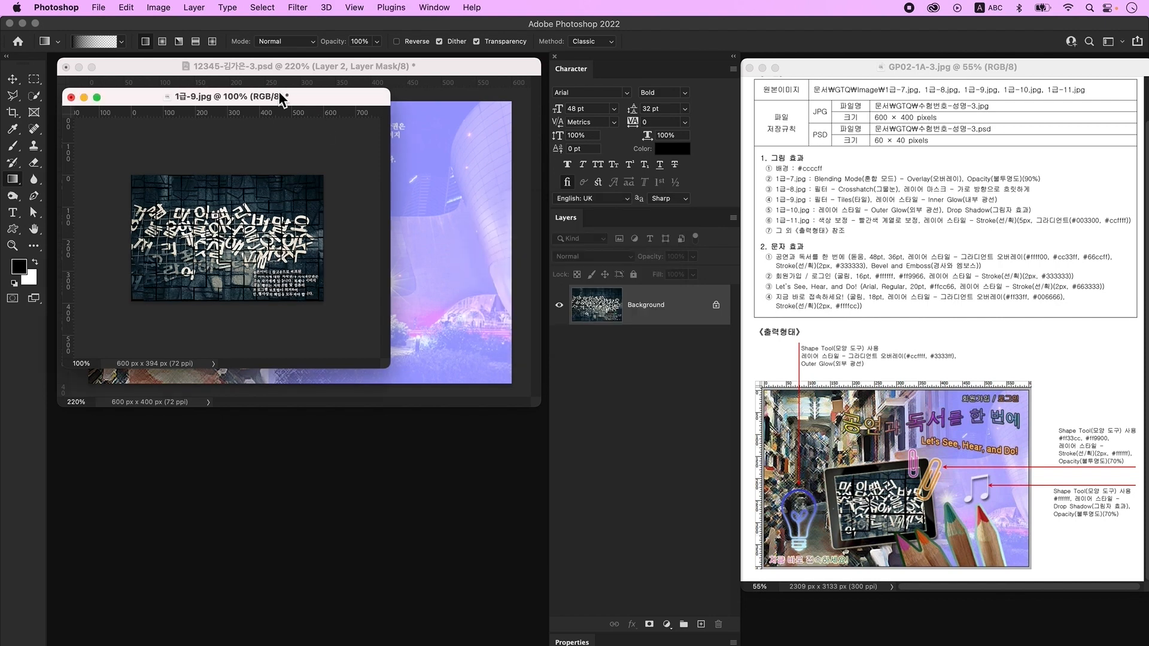
left_click_drag(275, 97, 267, 429)
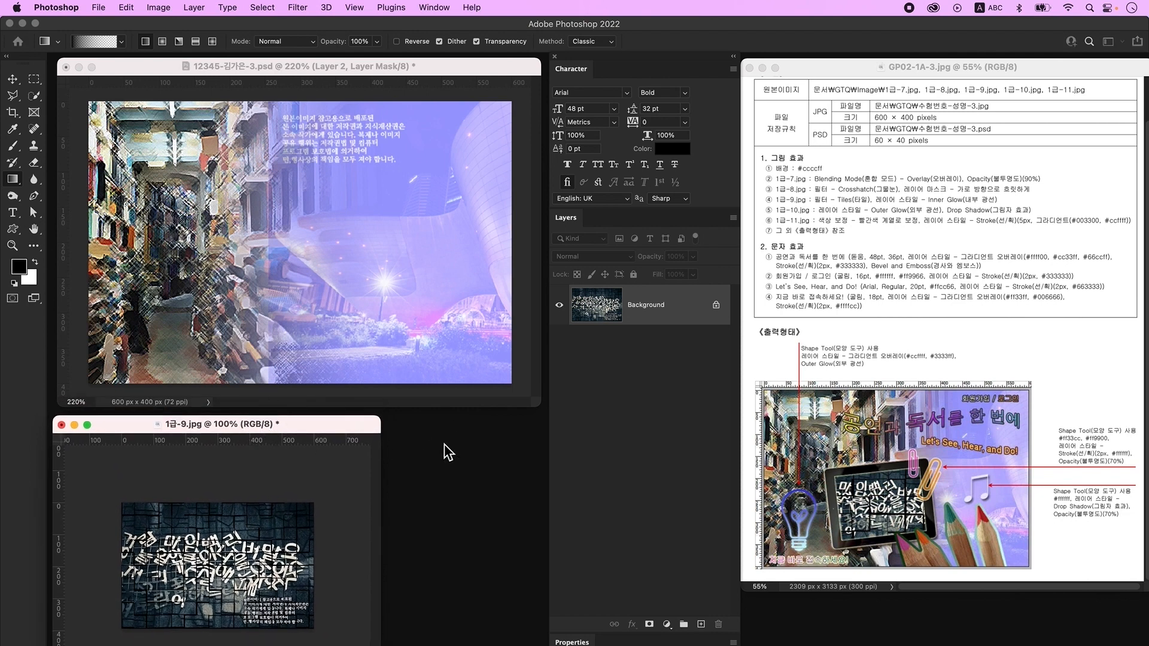
- Cut the tablet out of 1급-10.jpg and place it in the composite at about 70%
key("super+o")
left_click(658, 233)
left_click(815, 498)
left_click(35, 95)
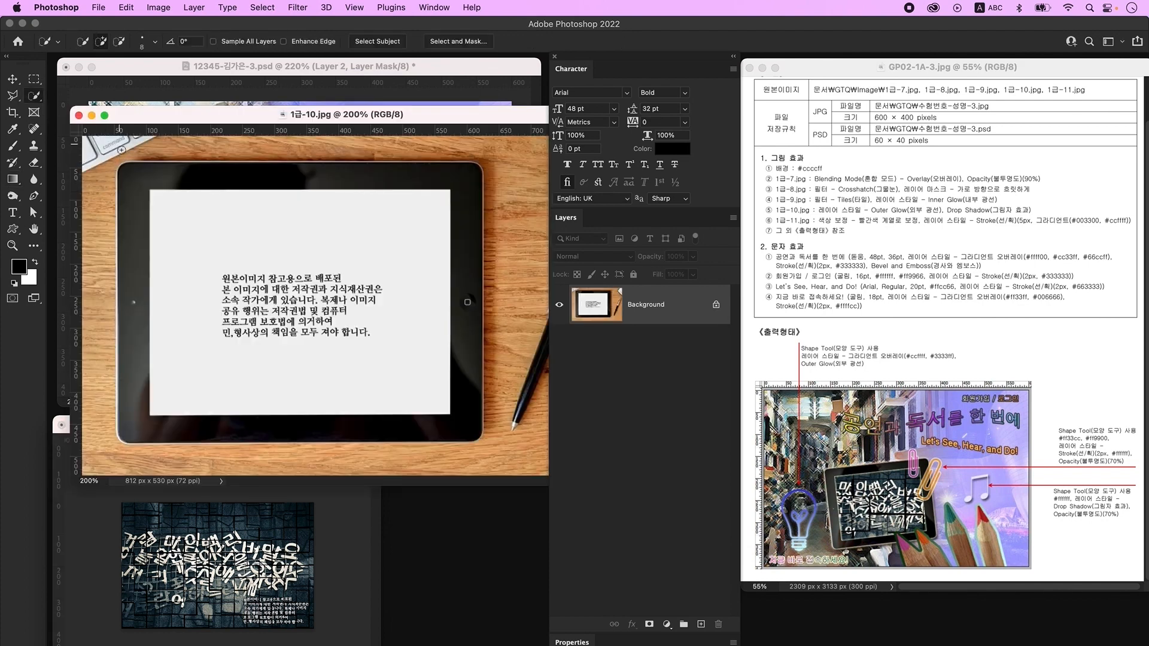
mouse_move(129, 170)
left_mouse_down()
mouse_move(117, 251)
mouse_move(126, 299)
mouse_move(250, 417)
mouse_move(452, 408)
mouse_move(462, 228)
mouse_move(339, 187)
mouse_move(108, 210)
mouse_move(115, 168)
left_mouse_up()
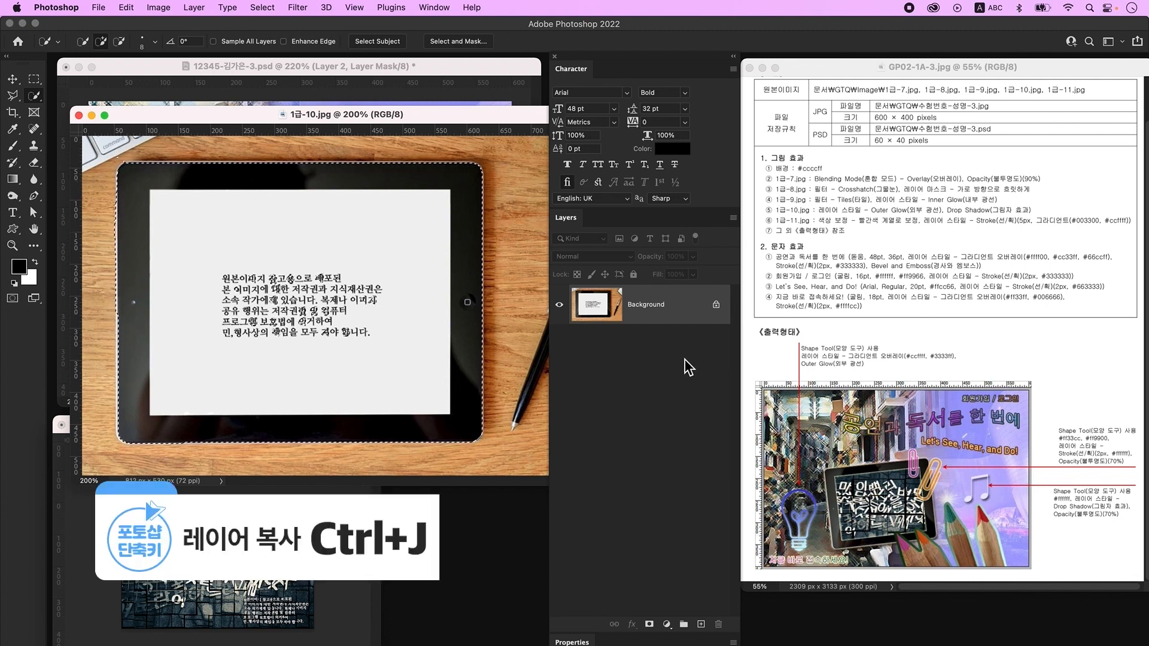
key("ctrl+j")
left_click(560, 345)
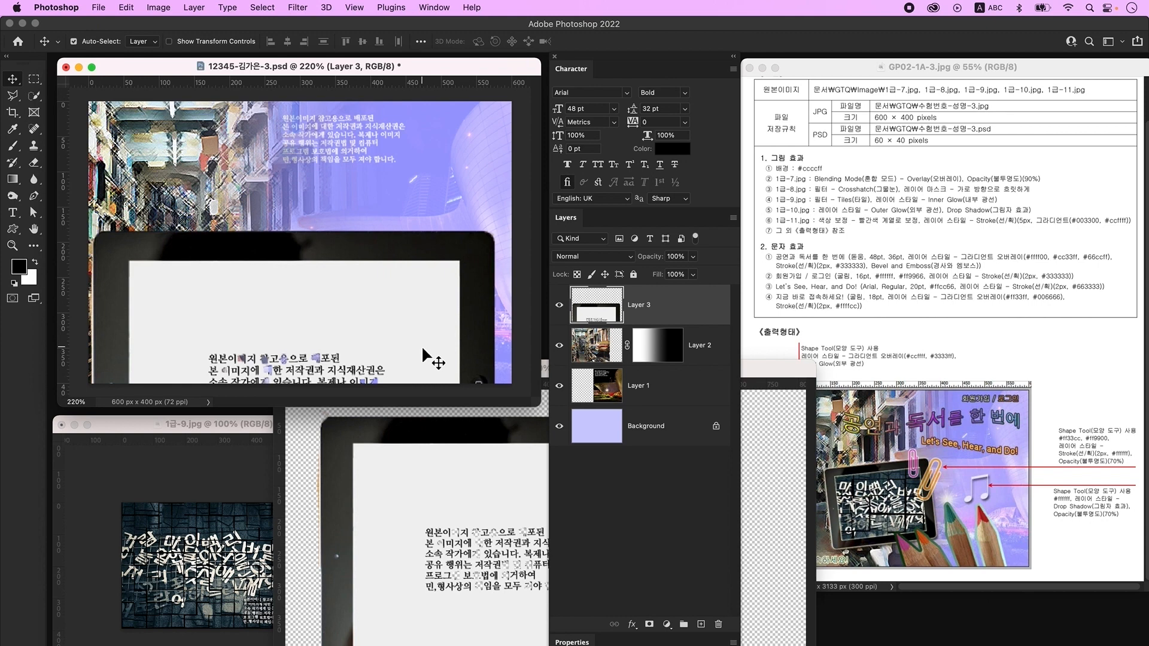
key("ctrl+t")
left_click_drag(288, 221, 322, 177)
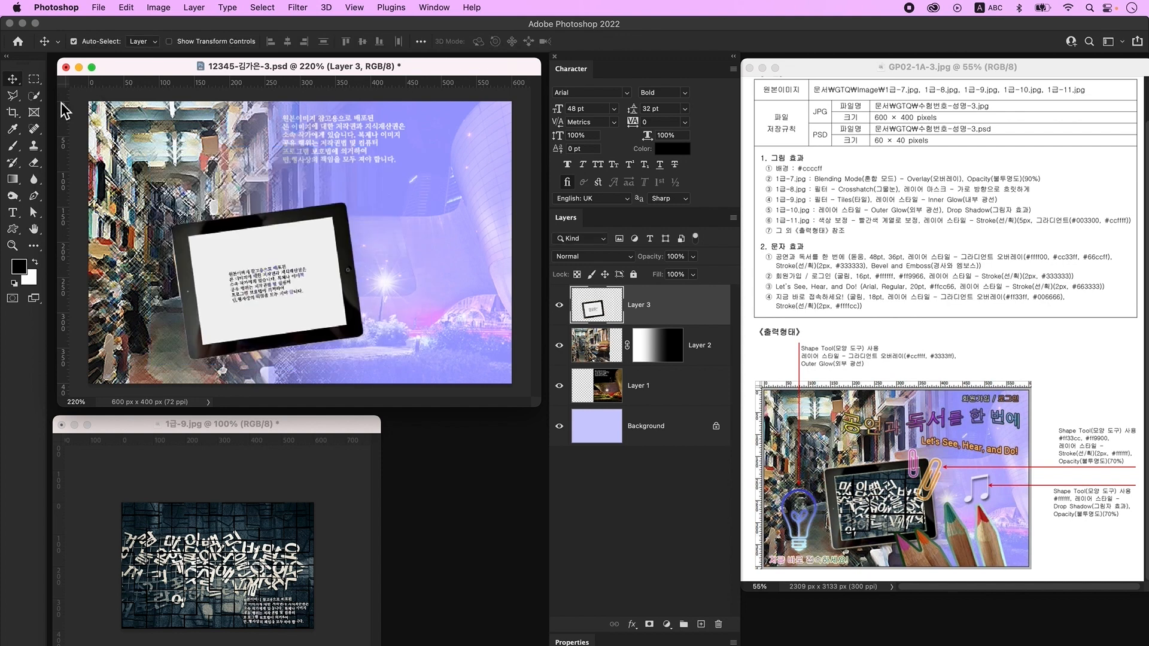
- Copy the tablet's white screen onto its own layer, Layer 4
left_click(35, 97)
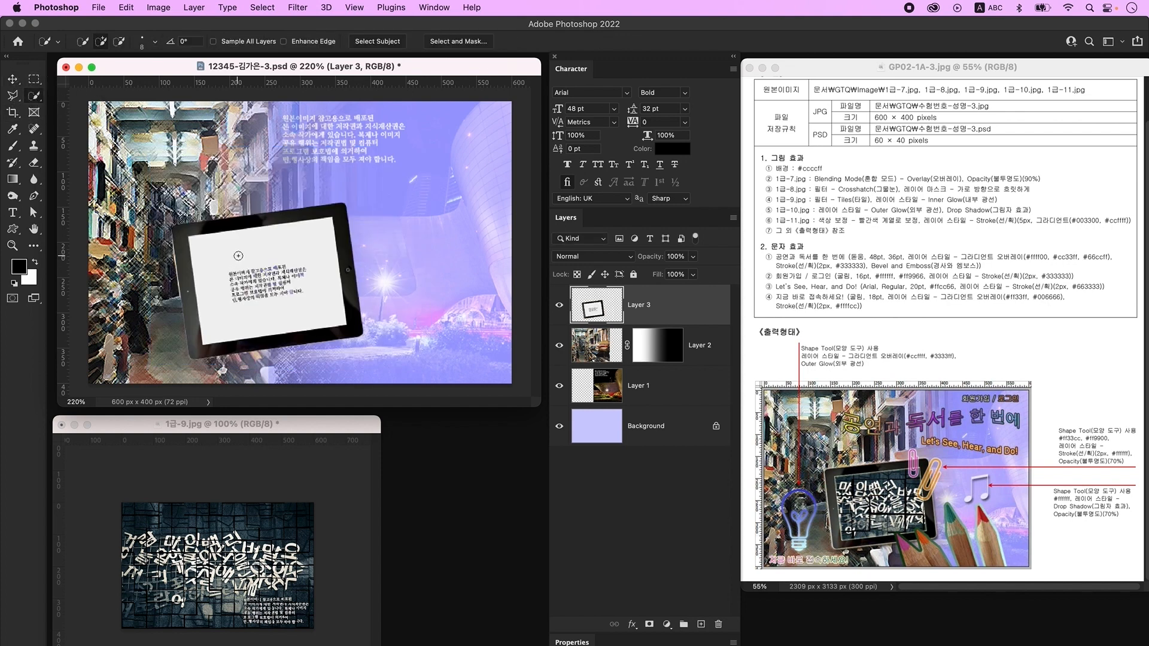
mouse_move(210, 245)
left_mouse_down()
mouse_move(249, 306)
mouse_move(296, 299)
mouse_move(292, 284)
mouse_move(227, 277)
mouse_move(279, 270)
mouse_move(271, 302)
mouse_move(248, 290)
mouse_move(229, 298)
mouse_move(251, 291)
mouse_move(242, 265)
mouse_move(295, 264)
left_mouse_up()
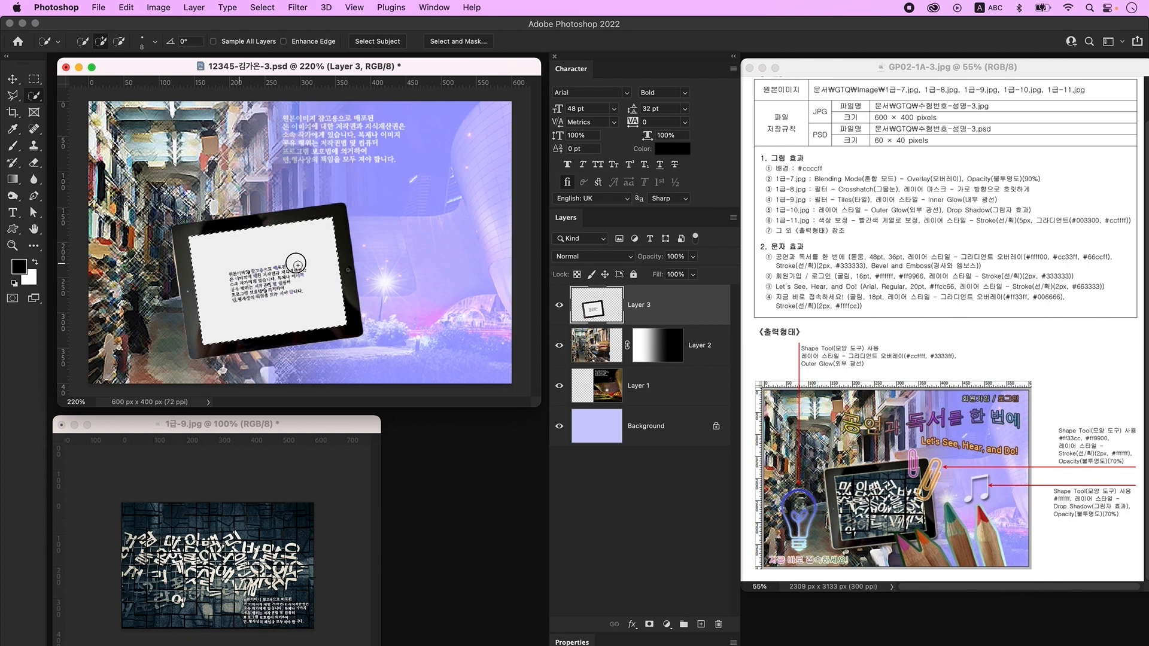
key("super+j")
left_click(560, 347)
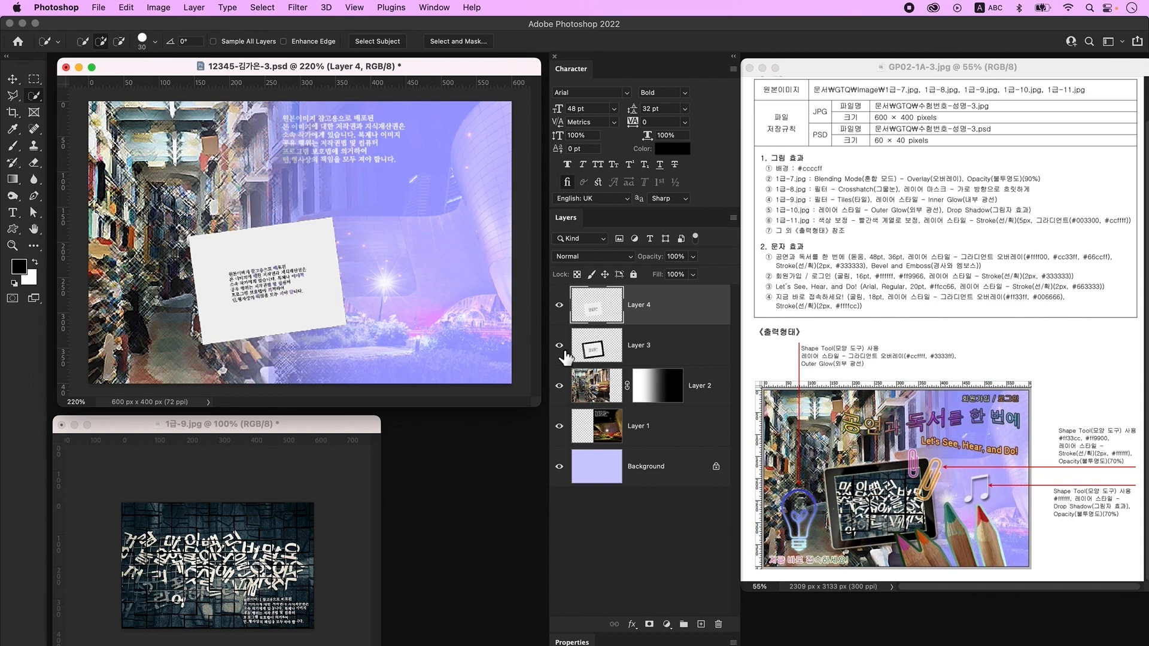
- Bring the tiled 1급-9.jpg lettering in as Layer 5 and clip it to the screen layer
left_click(12, 79)
left_click_drag(218, 542, 291, 191)
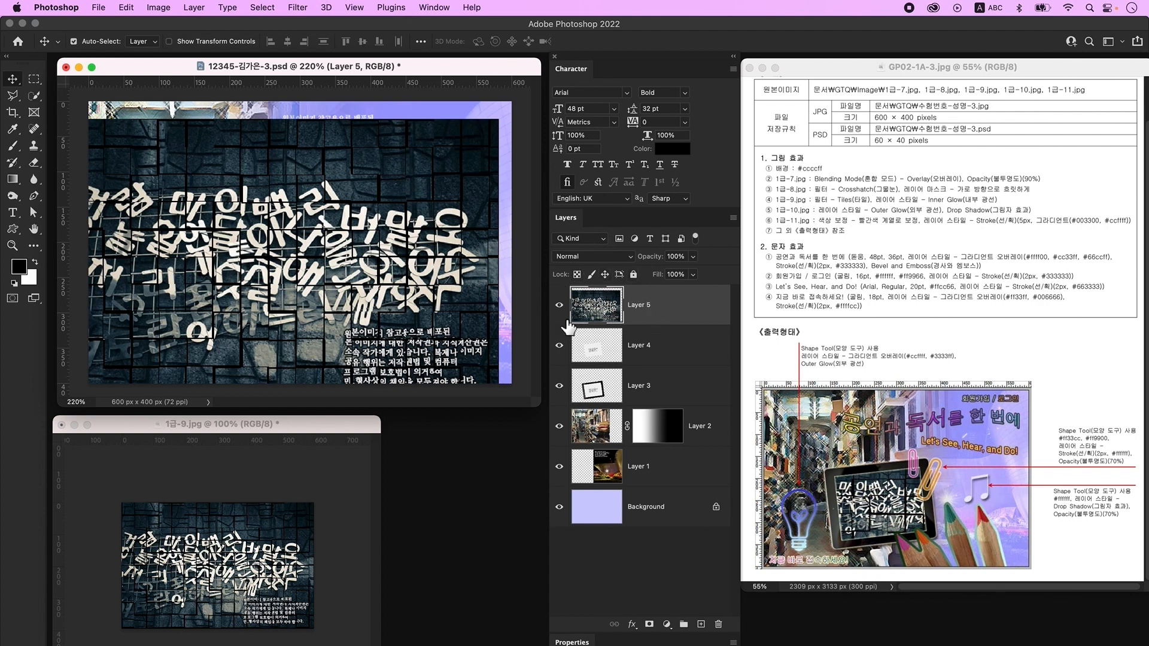
left_click(611, 350)
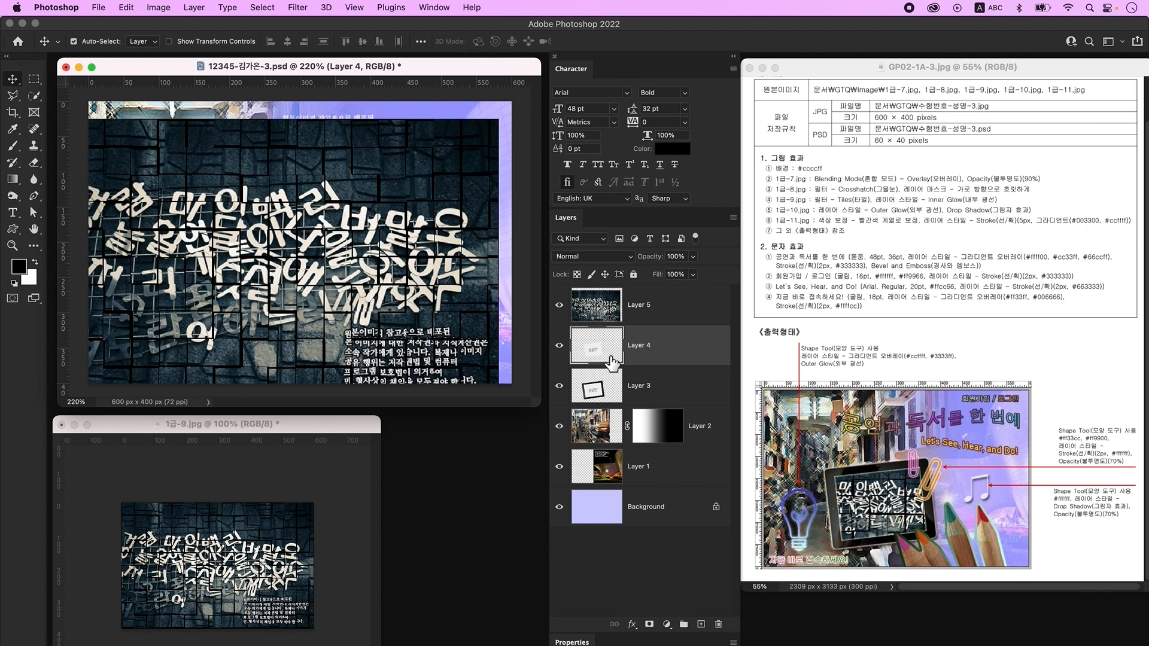
left_click(674, 310)
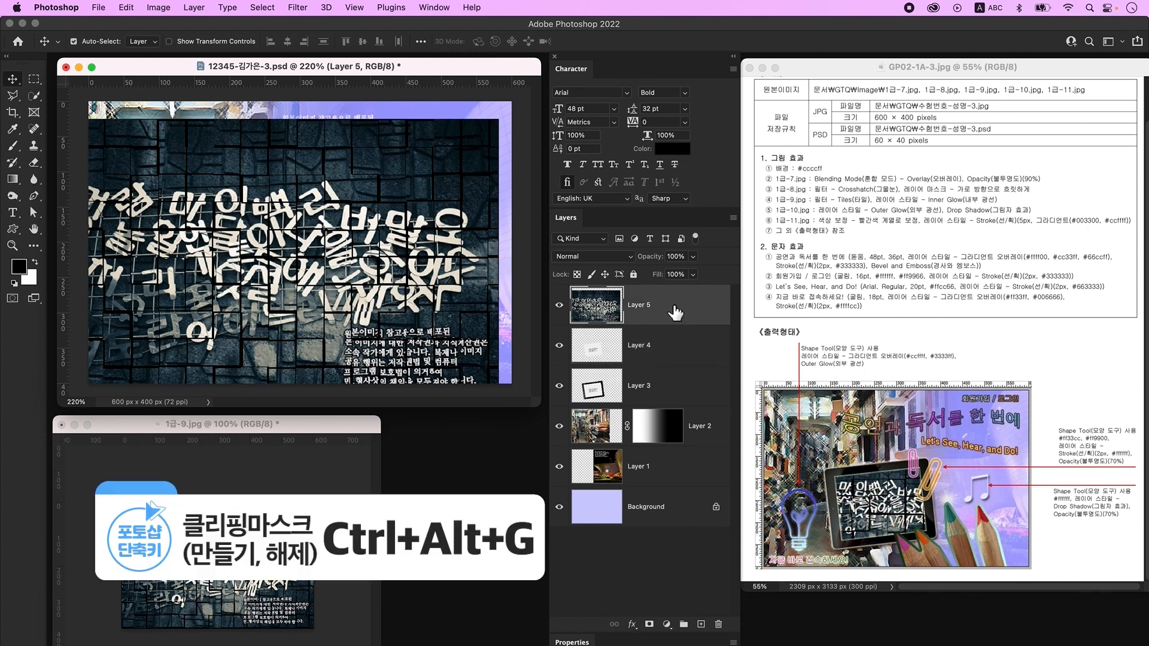
left_click(636, 325, "alt")
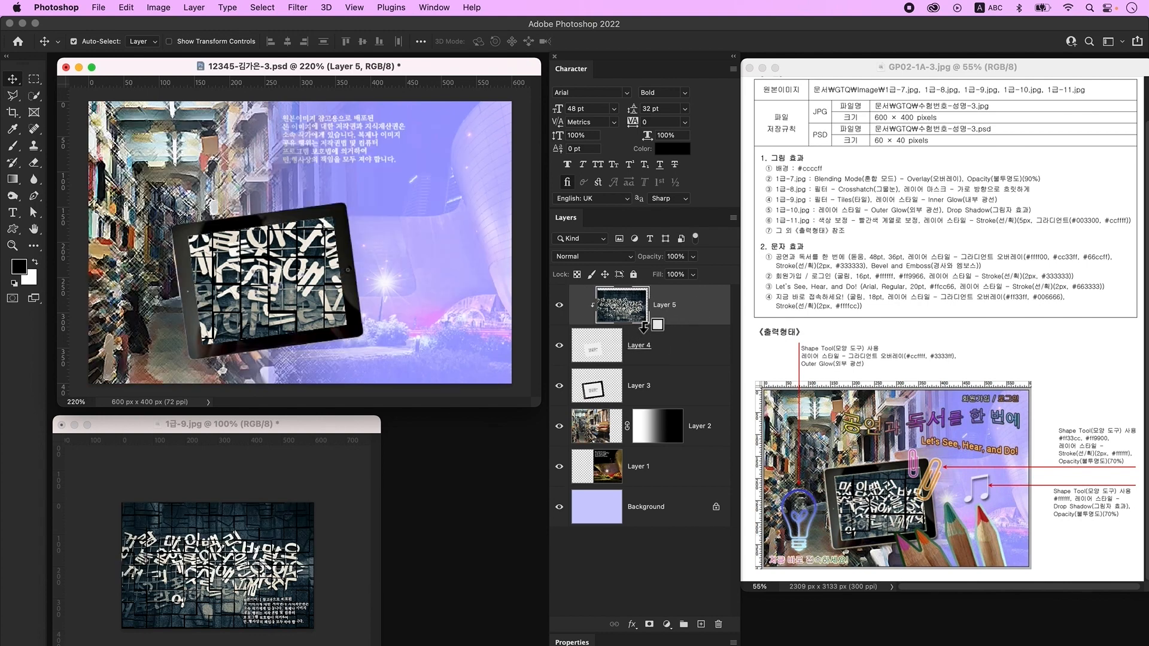
- Close 1급-9.jpg and scale the lettering down to about 74% to fit the screen
left_click(61, 425)
key("super+t")
left_click_drag(292, 127, 290, 199)
left_click_drag(306, 226, 305, 226)
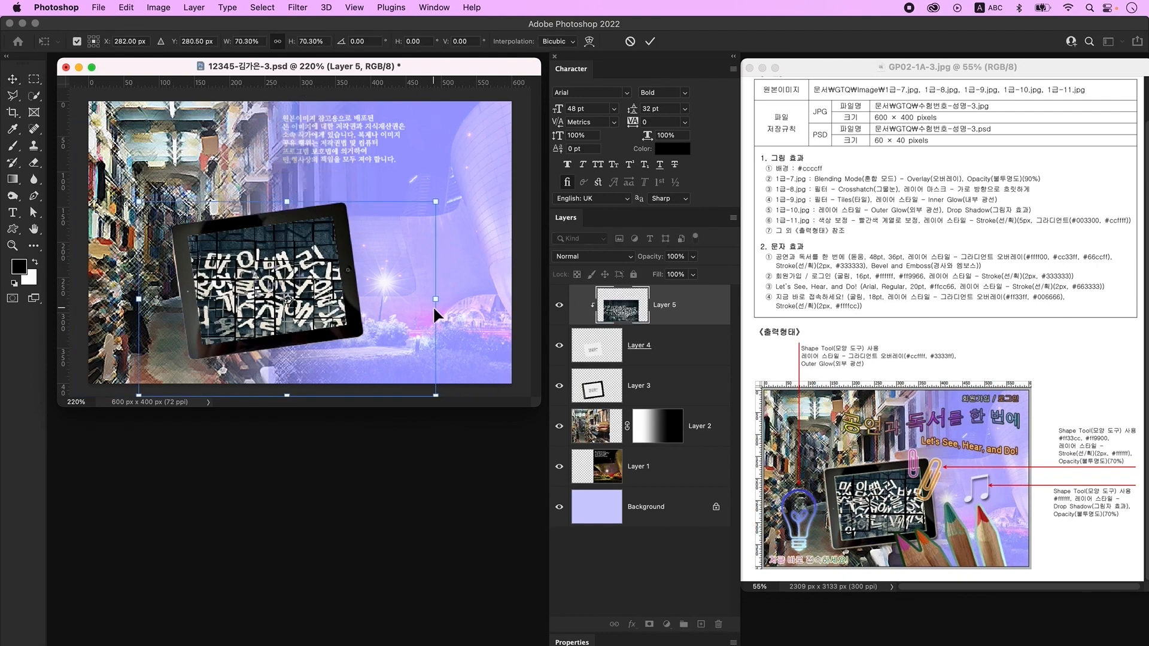
key("Return")
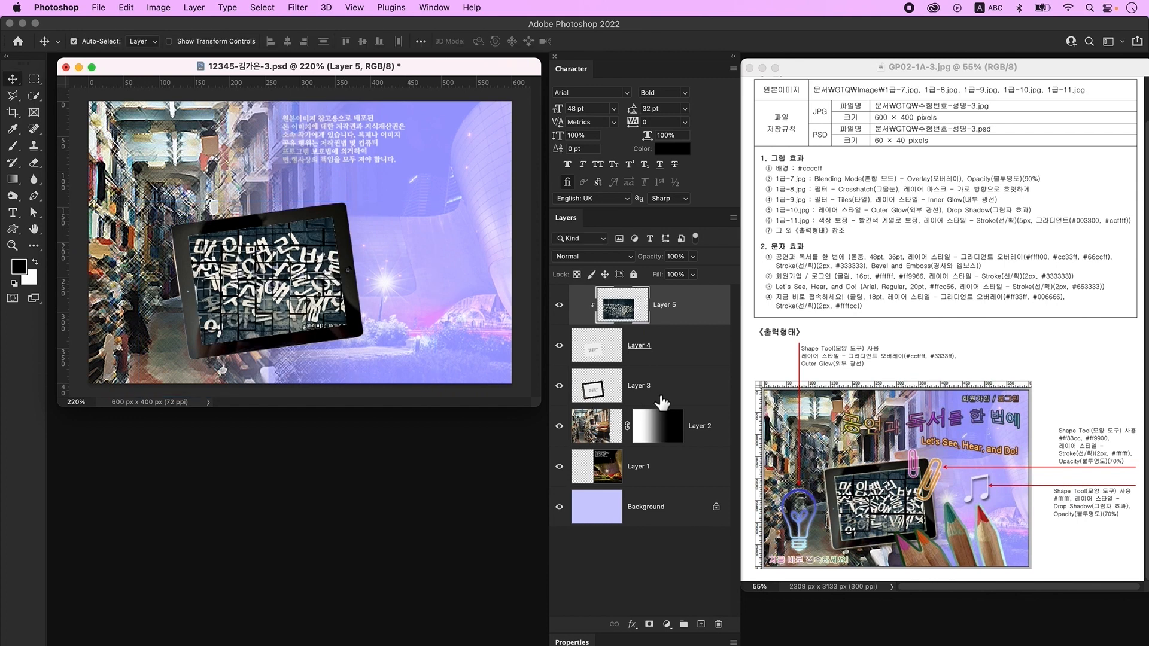
- Add Outer Glow and Drop Shadow layer styles to the tablet frame, Layer 3
left_click(560, 387)
left_click(561, 388)
left_click(688, 398)
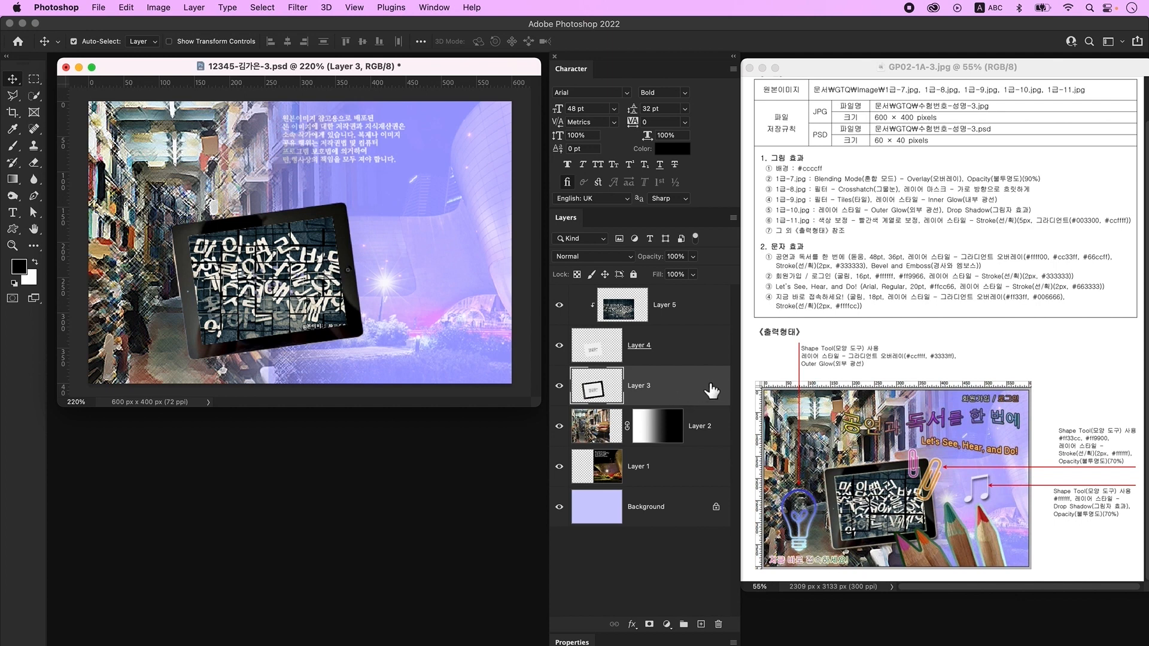
double_click(712, 388)
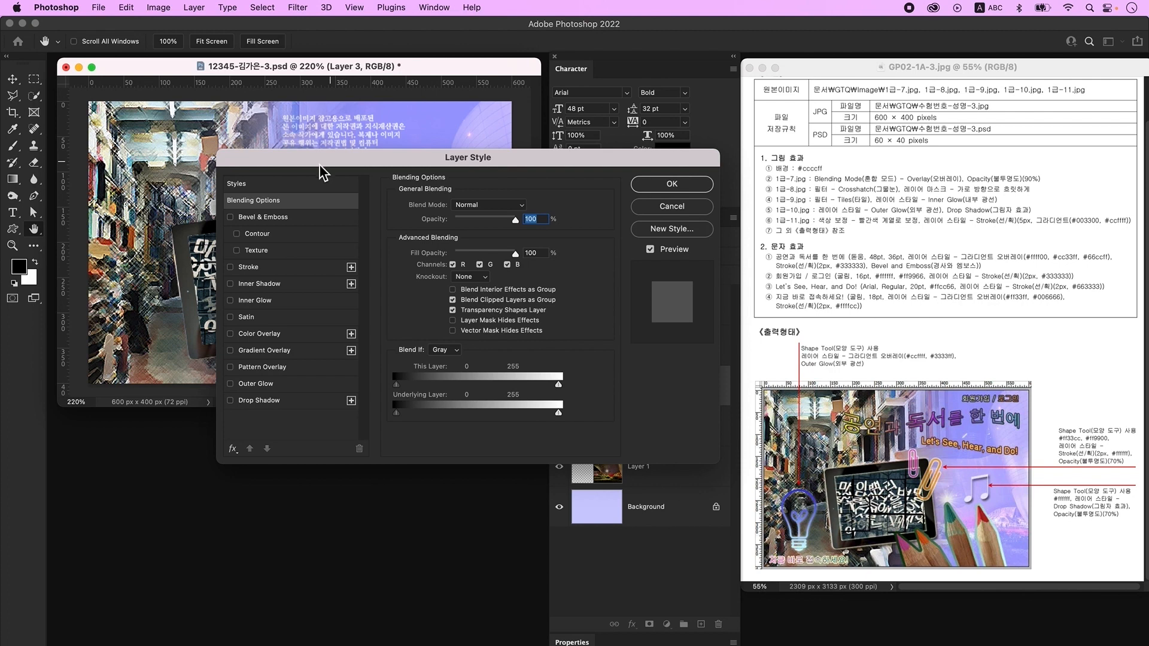
left_click(286, 385)
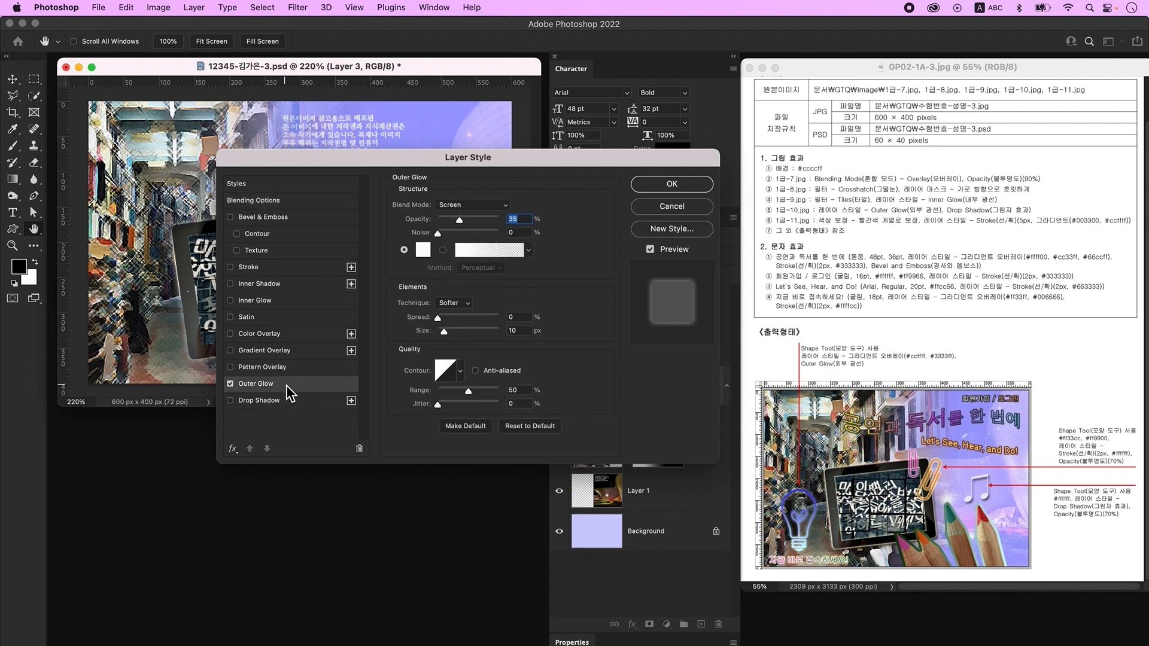
left_click(276, 400)
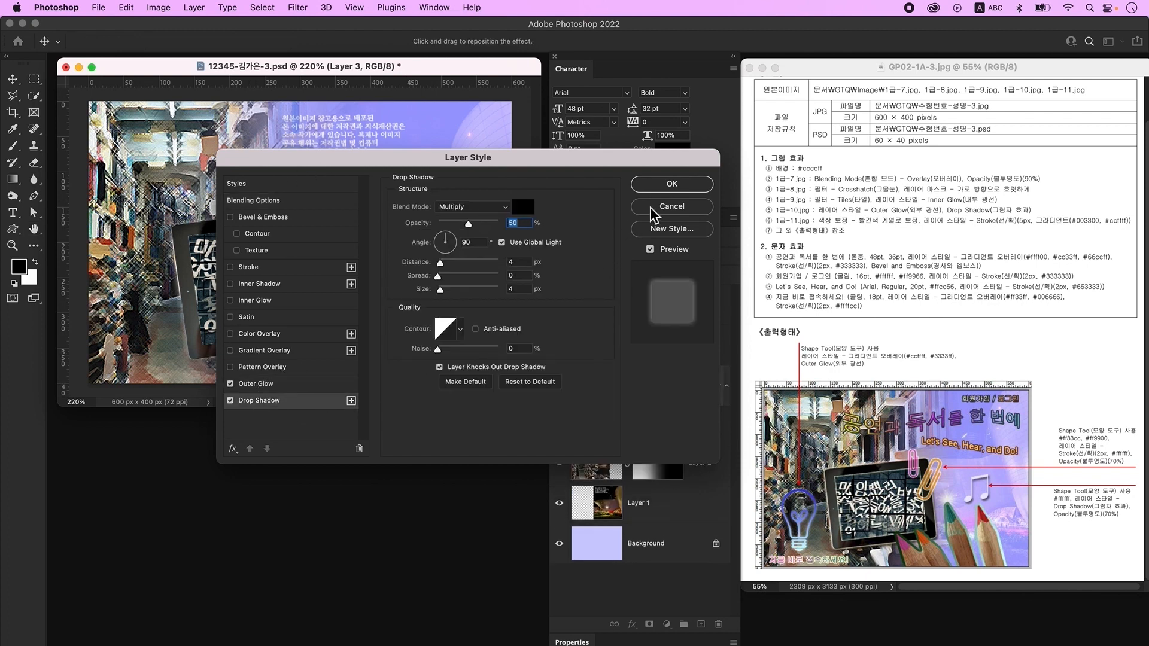
left_click(674, 185)
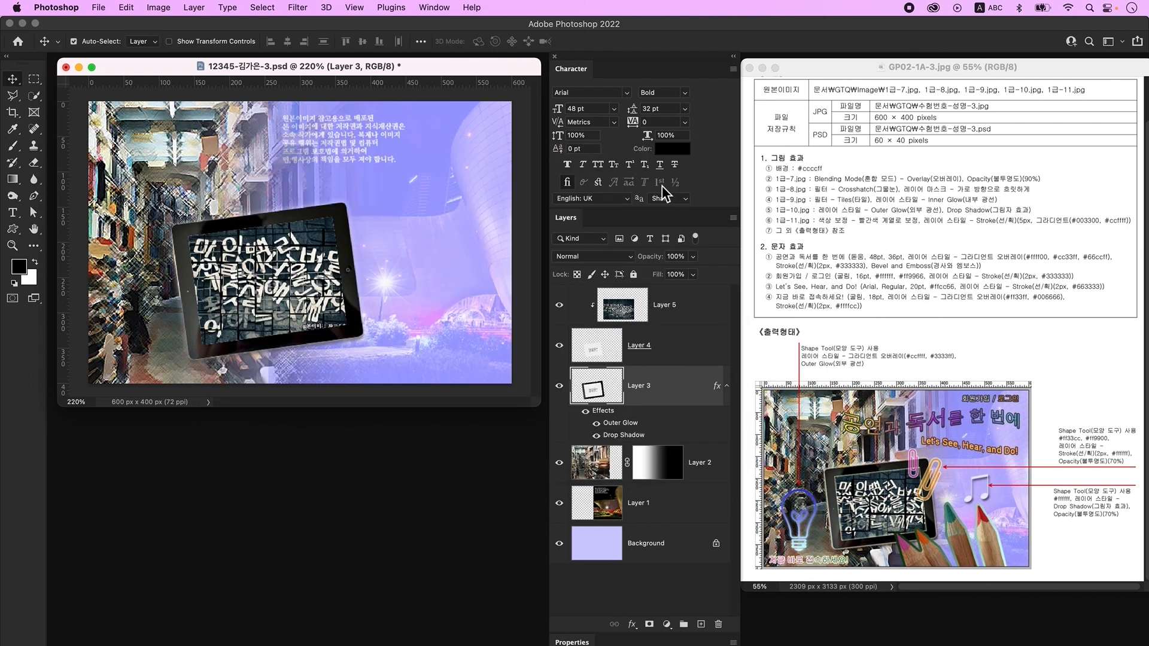
left_click(689, 305)
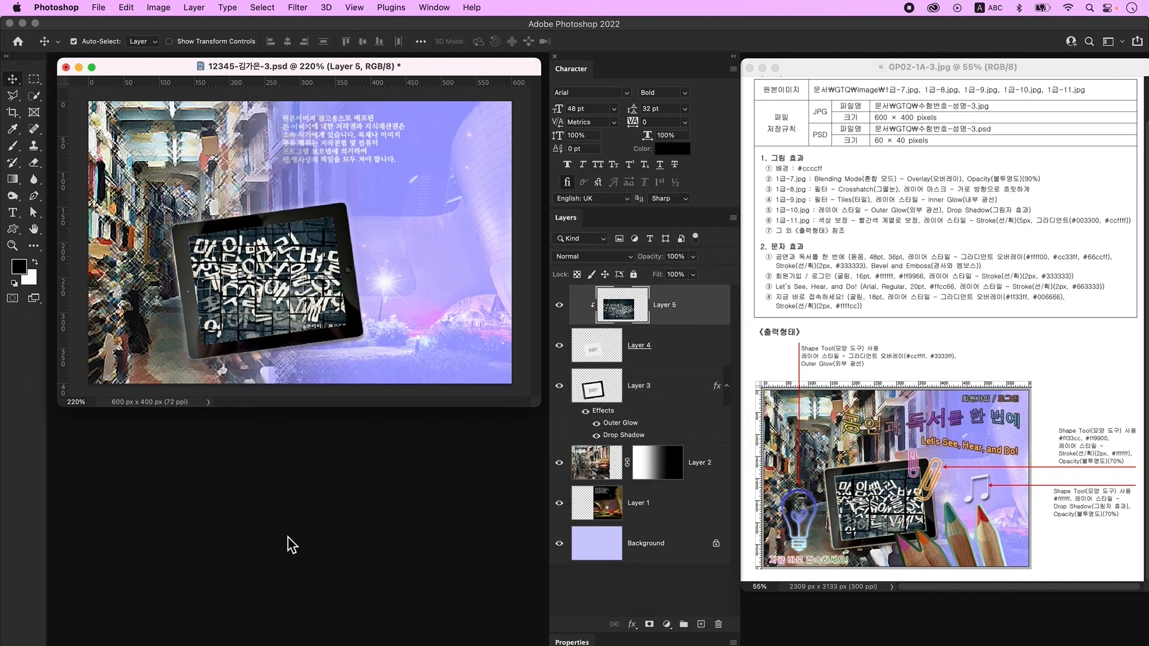
key("super+o")
- Open 1급-11.jpg and cut the four pencils out onto their own layer
left_click(816, 498)
key("super+plus")
key("super+plus")
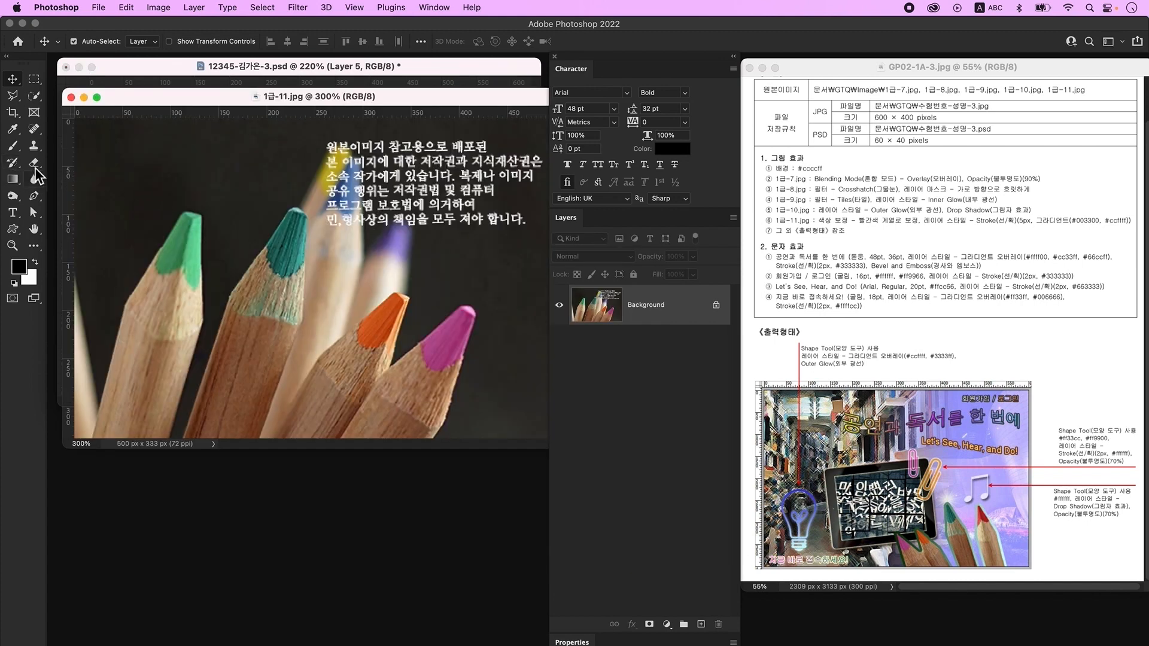
left_click(36, 97)
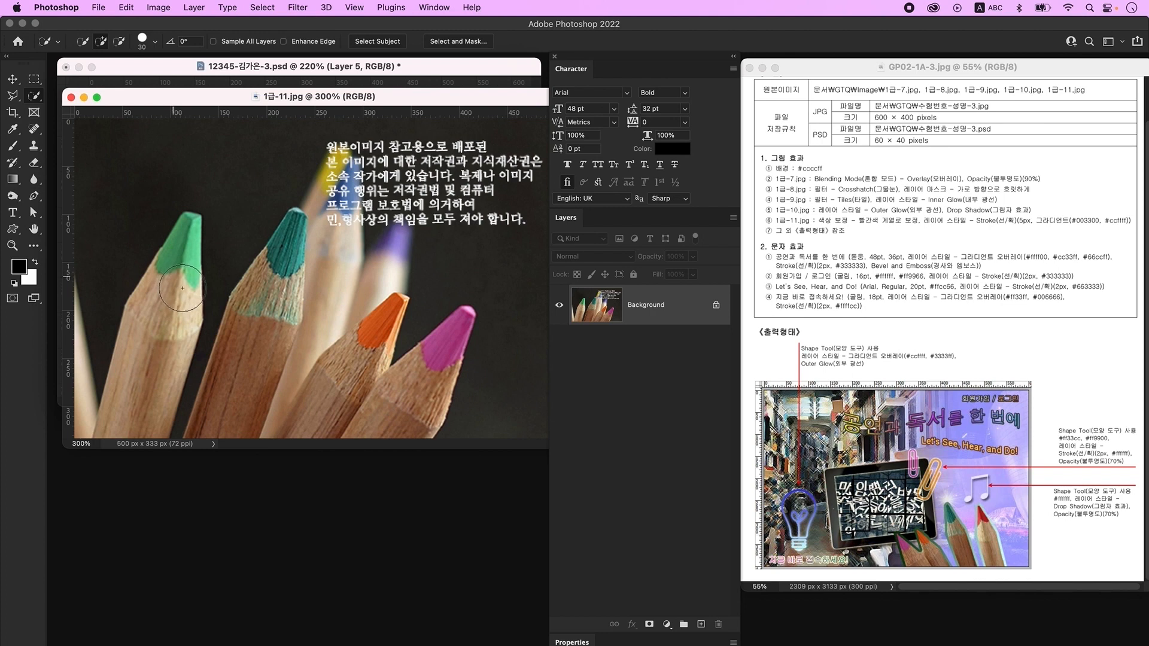
mouse_move(182, 288)
left_mouse_down()
mouse_move(177, 328)
mouse_move(289, 234)
mouse_move(265, 392)
mouse_move(402, 306)
mouse_move(319, 428)
mouse_move(385, 347)
mouse_move(383, 402)
left_mouse_up()
left_click_drag(313, 350, 273, 456)
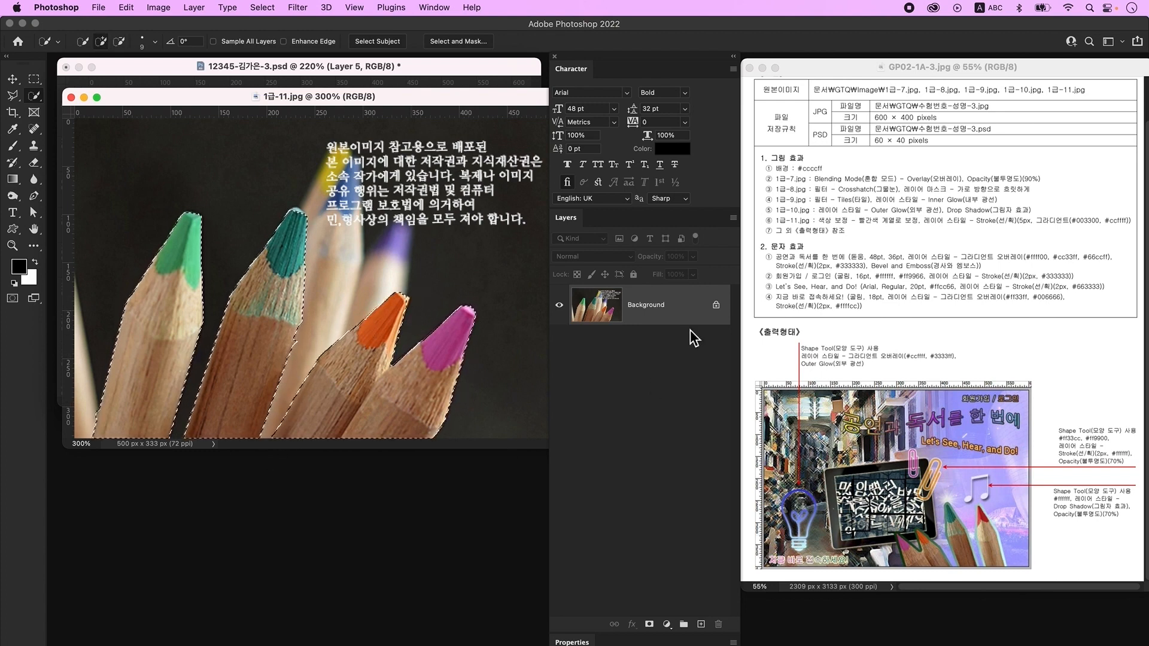
key("super+j")
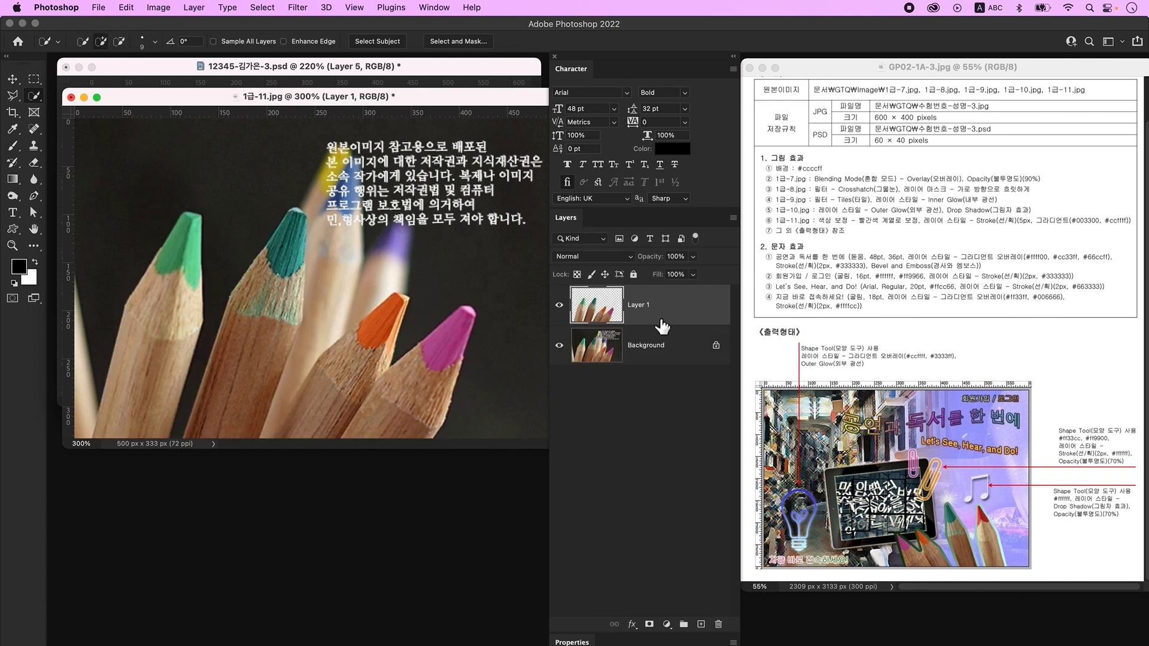
left_click(561, 350)
- Bring the pencils into the composite at about half size, flipped horizontally, along the bottom
left_click_drag(261, 94, 265, 392)
left_click(12, 79)
mouse_move(596, 305)
left_mouse_down()
mouse_move(662, 317)
mouse_move(469, 275)
mouse_move(473, 290)
left_mouse_up()
key("ctrl+t")
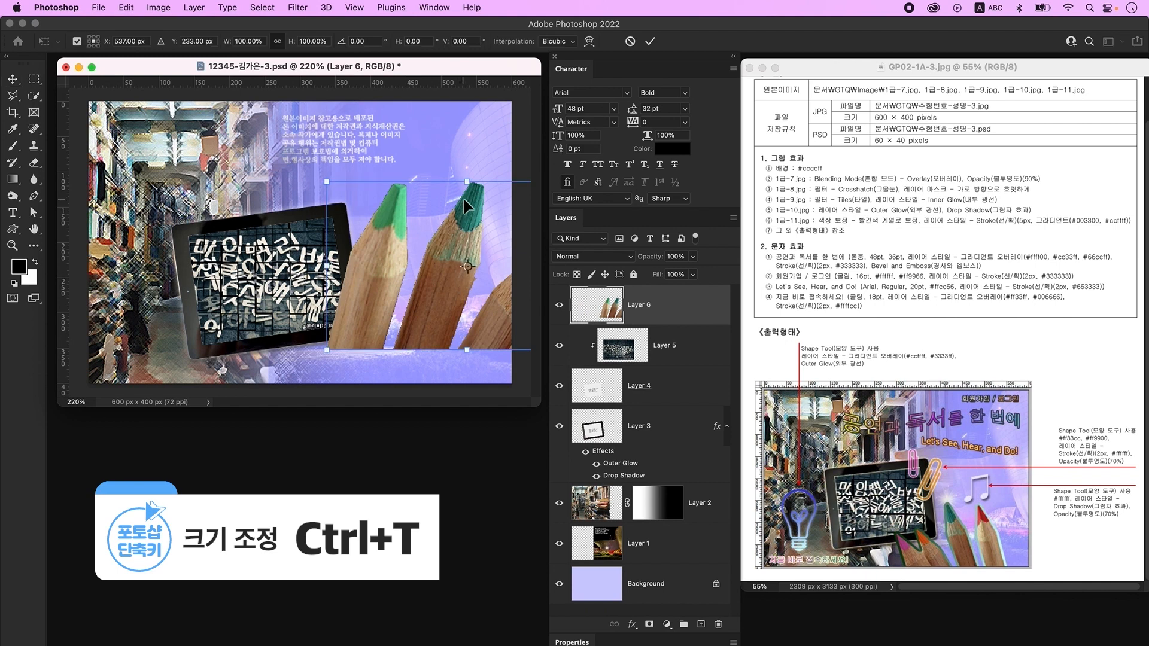
left_click_drag(469, 183, 467, 267)
mouse_move(465, 308)
left_mouse_down()
mouse_move(375, 308)
mouse_move(449, 310)
mouse_move(429, 284)
mouse_move(397, 280)
left_mouse_up()
right_click(397, 280)
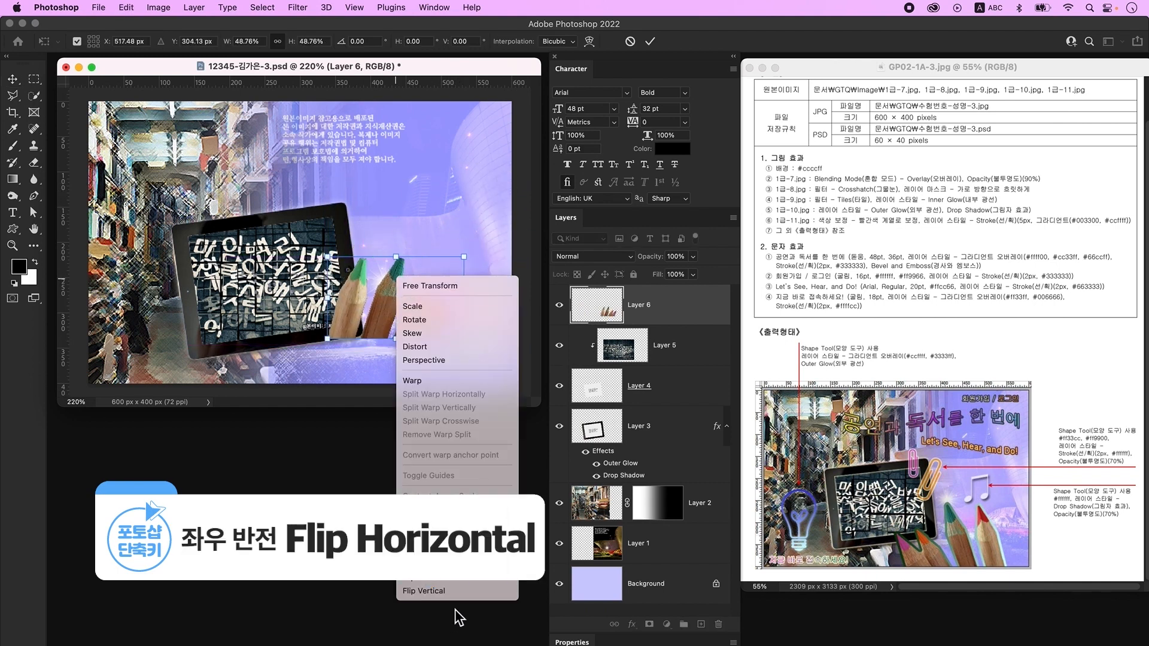
left_click(459, 579)
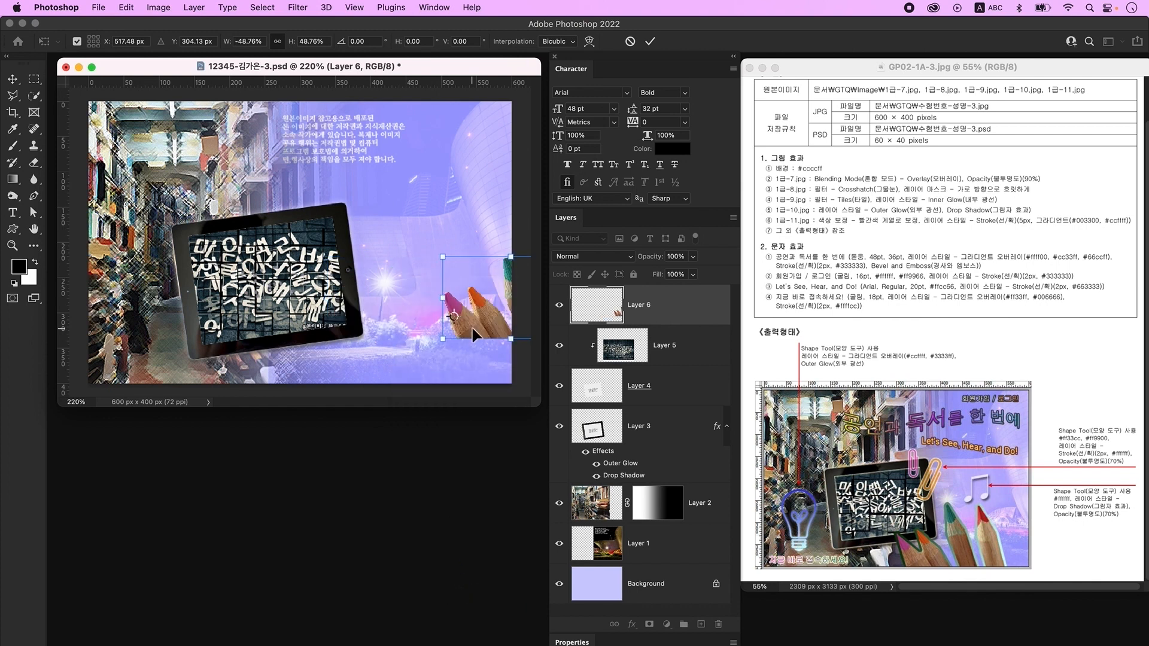
mouse_move(486, 317)
left_mouse_down()
mouse_move(437, 311)
mouse_move(359, 359)
left_mouse_up()
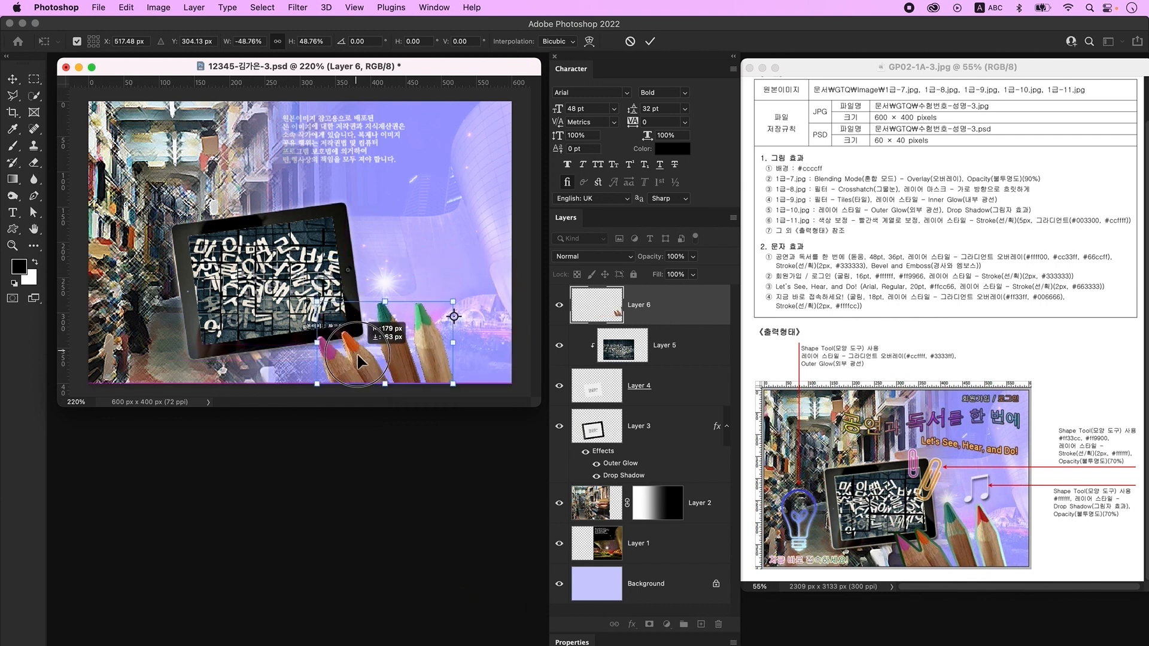
key("Return")
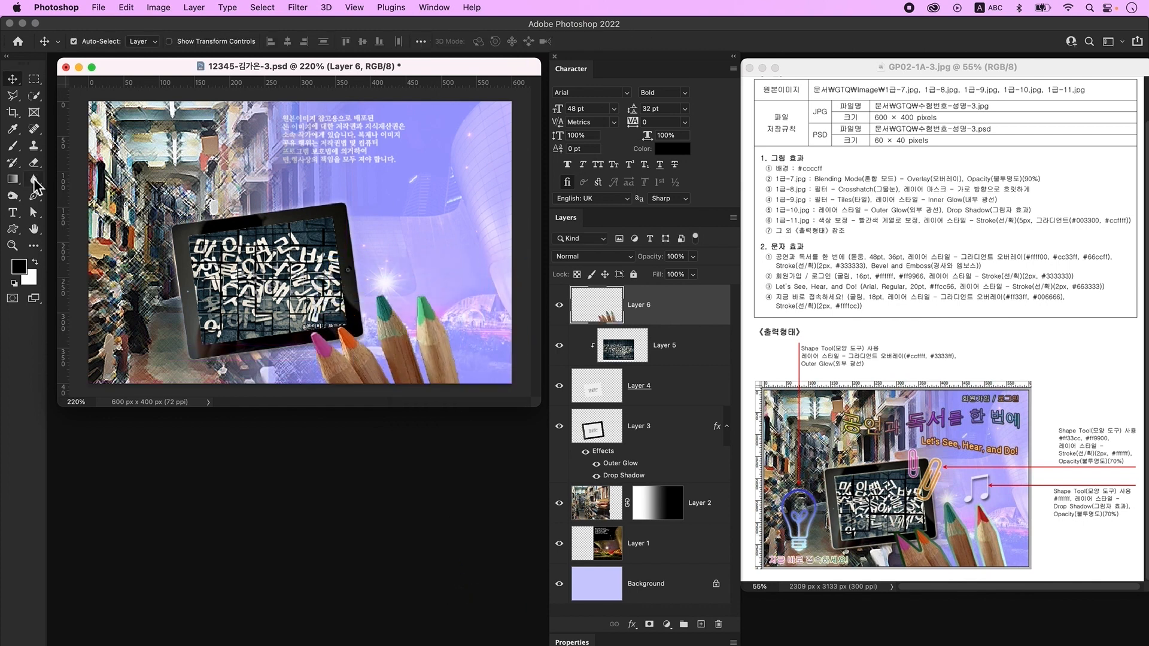
- Recolour the rightmost pencil's green tip with Hue −106 and Saturation +53
left_click(36, 97)
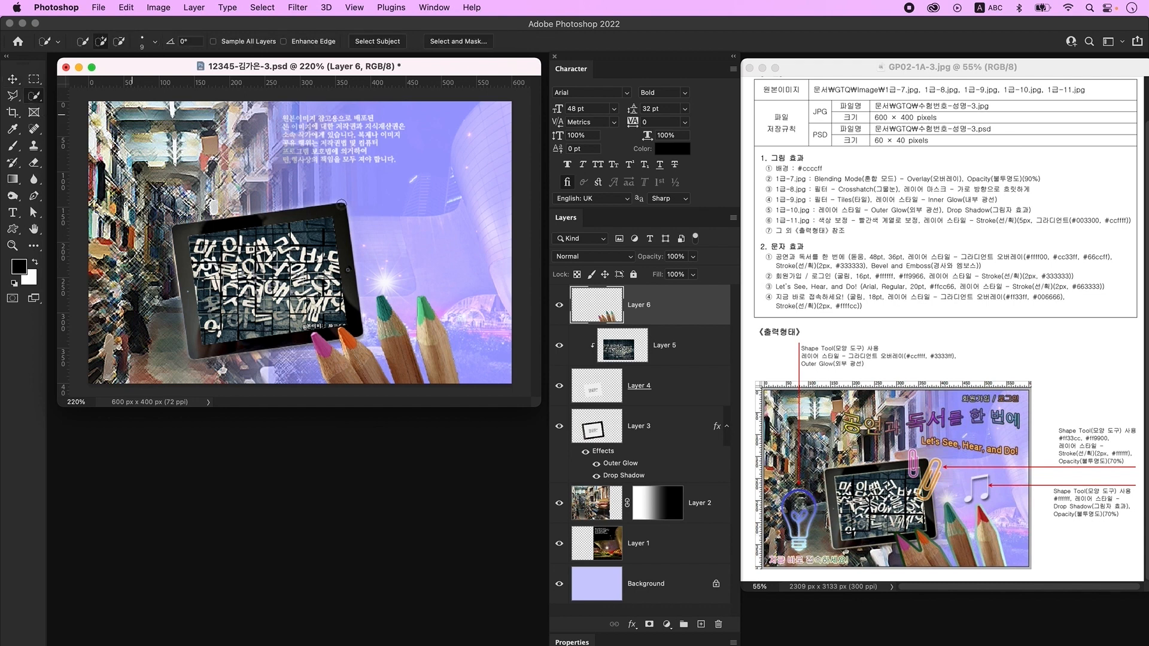
left_click(426, 312)
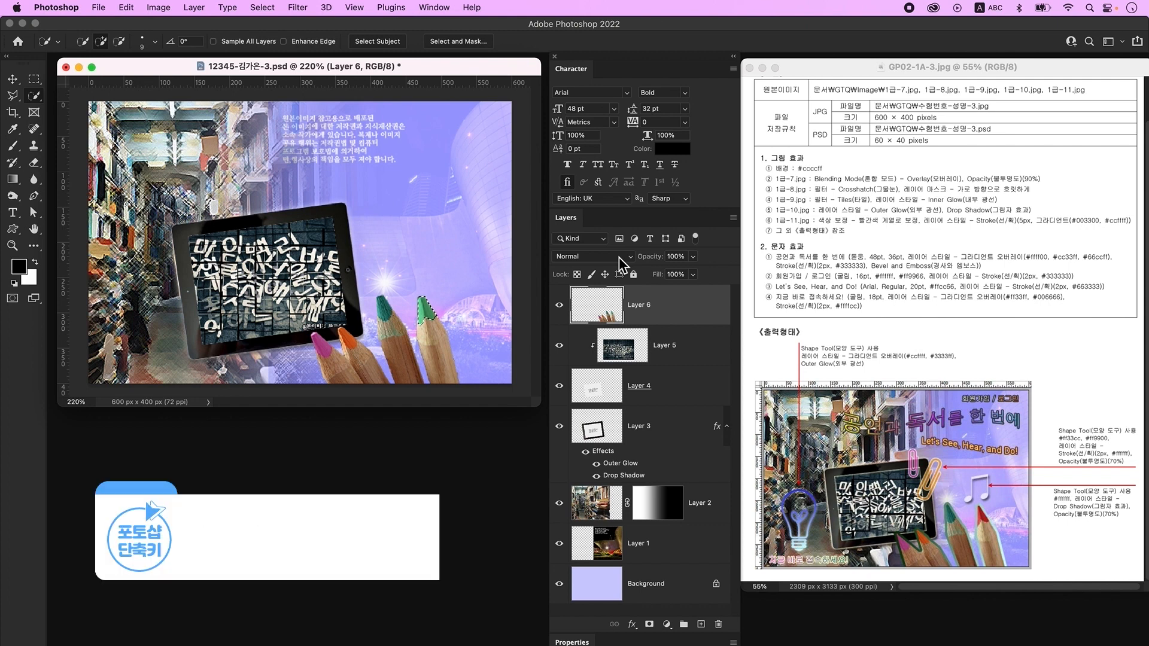
key("super+u")
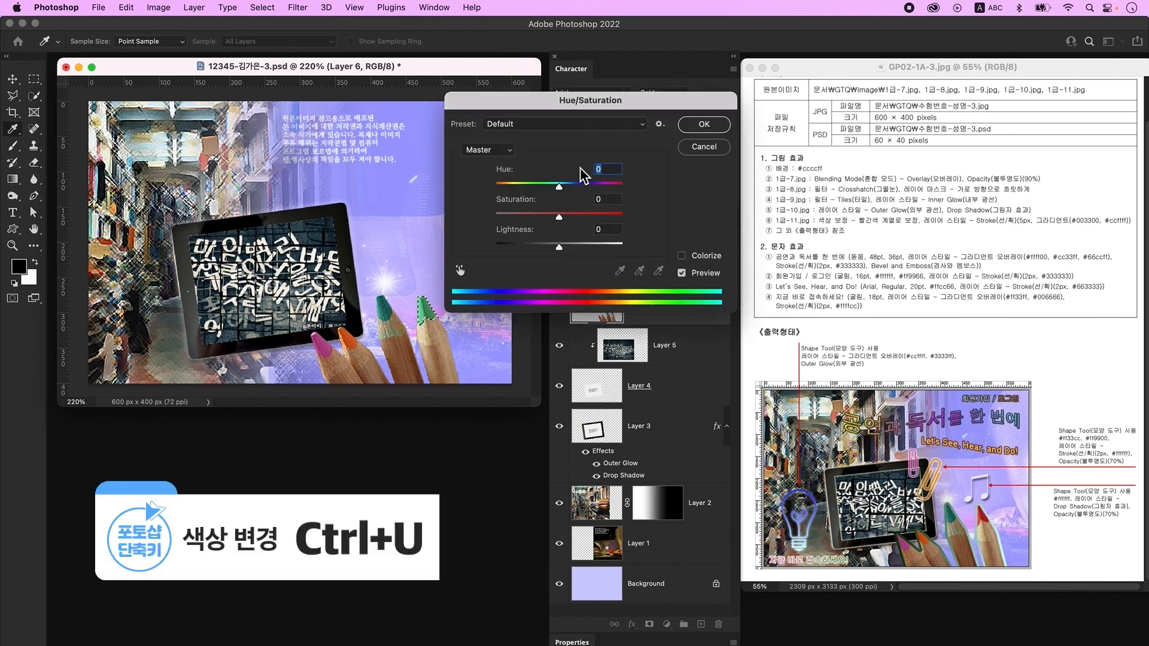
left_click_drag(562, 187, 488, 189)
left_click_drag(559, 216, 593, 219)
left_click(506, 187)
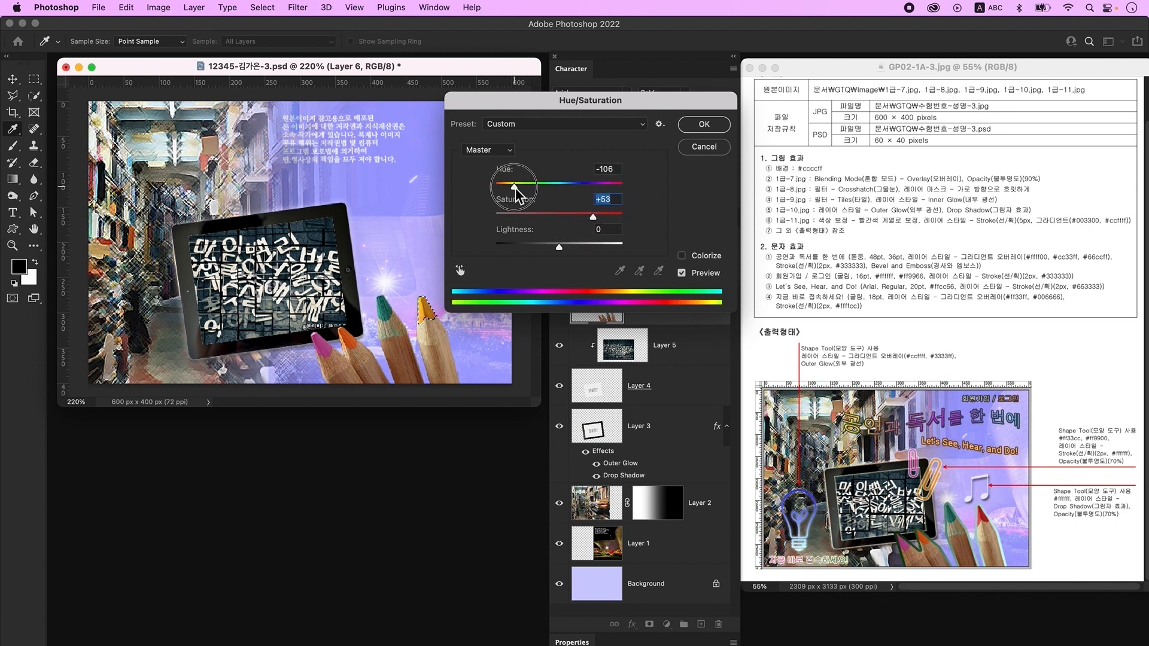
key("Return")
key("ctrl+d")
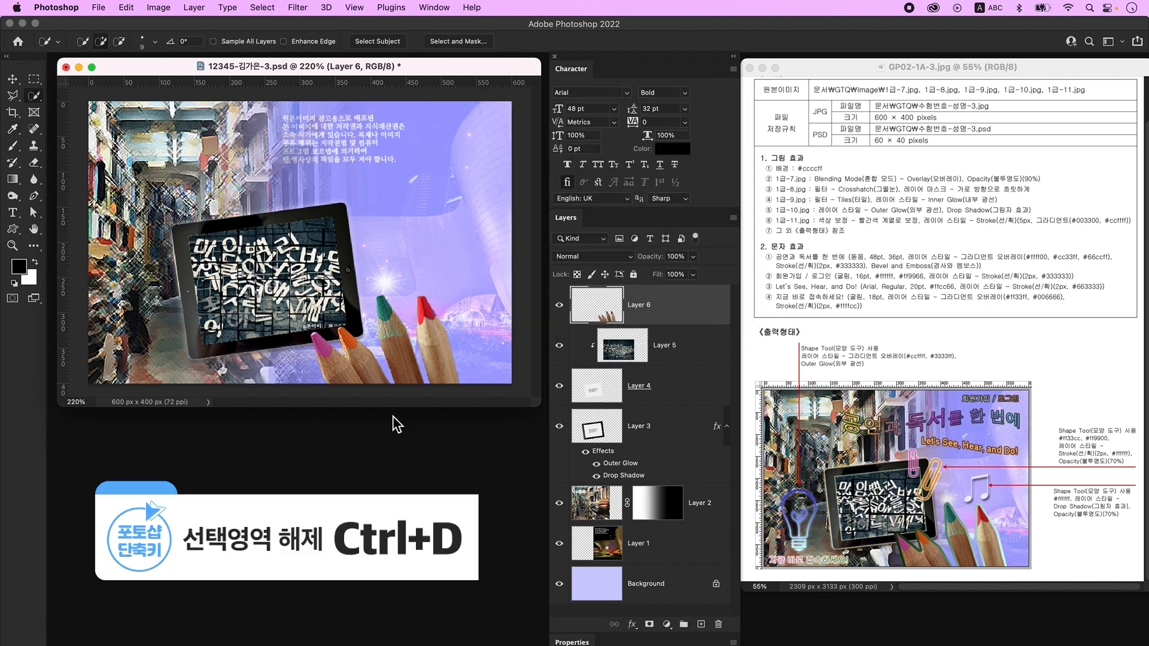
- Add a 5 px outside Stroke with gradient fill to Layer 6
double_click(704, 313)
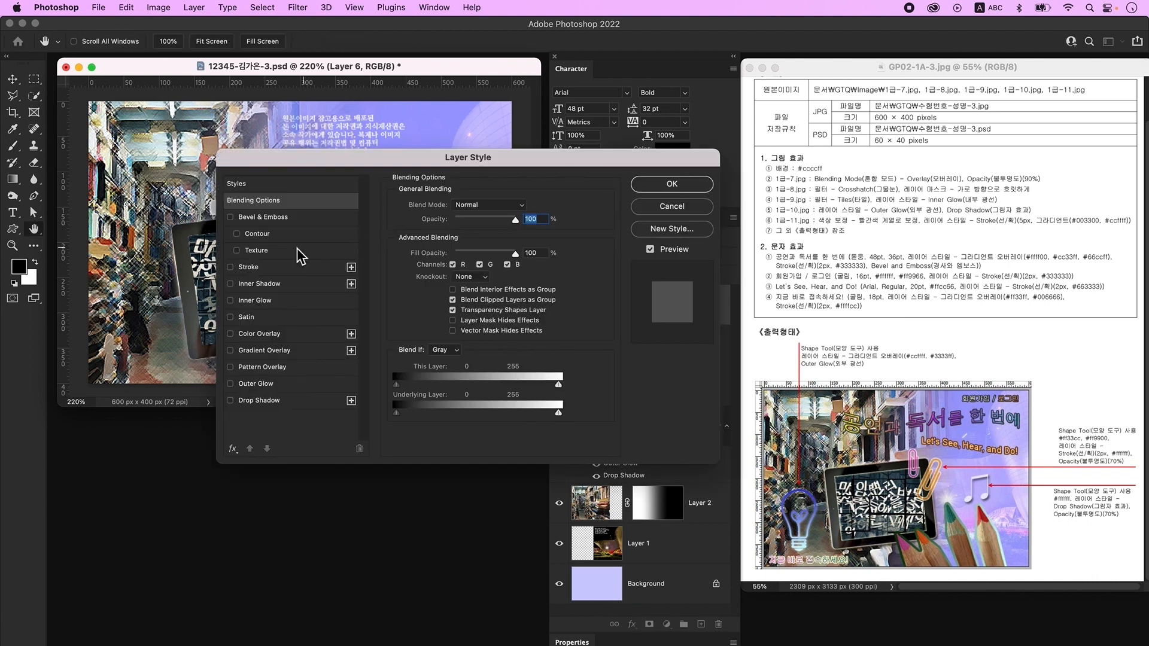
left_click(274, 267)
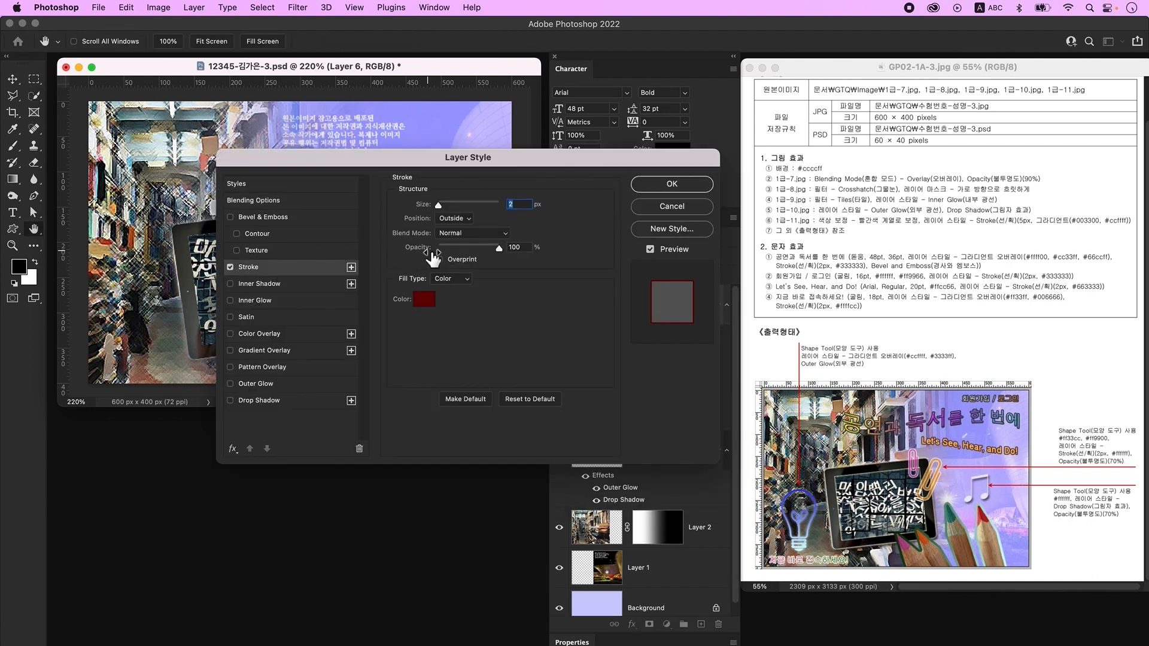
type("5")
key("Tab")
left_click(458, 221)
left_click(459, 221)
left_click(465, 280)
left_click(464, 296)
- Set the stroke gradient from dark green #003300 to light cyan #ccffff and apply it
left_click(453, 303)
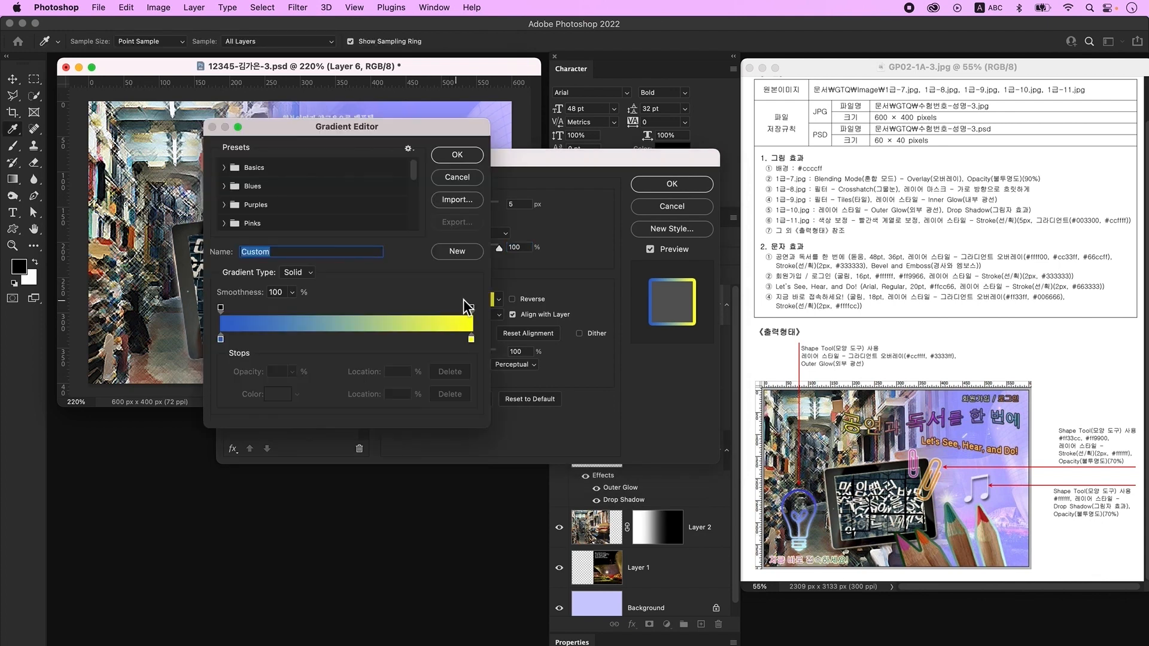
double_click(221, 339)
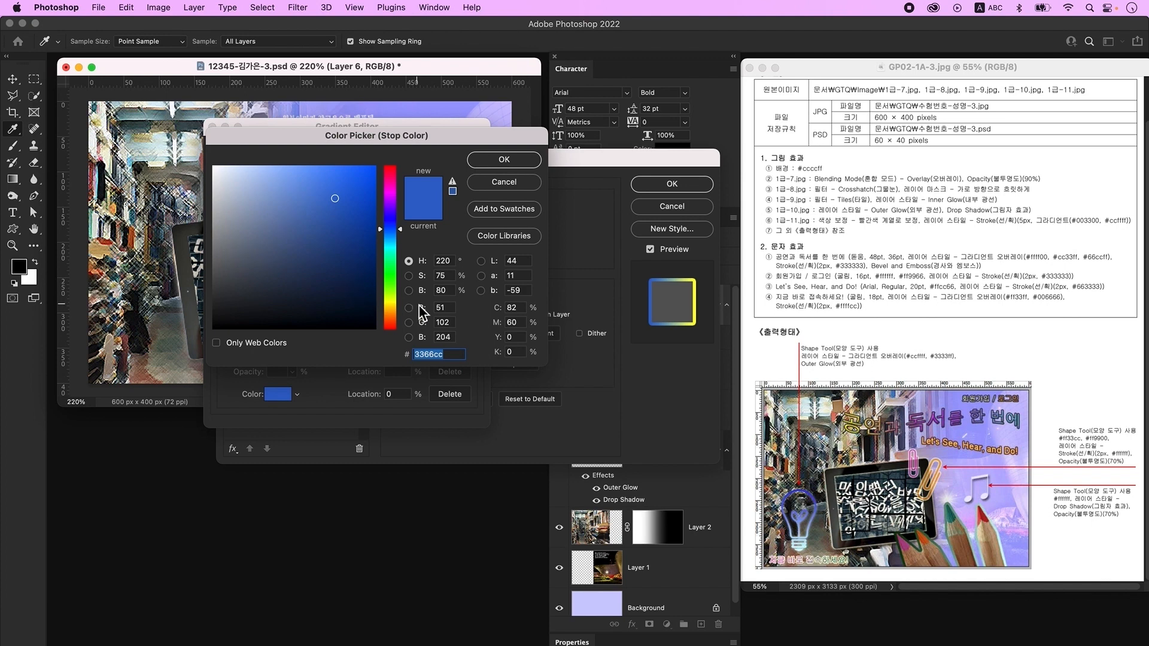
type("003300")
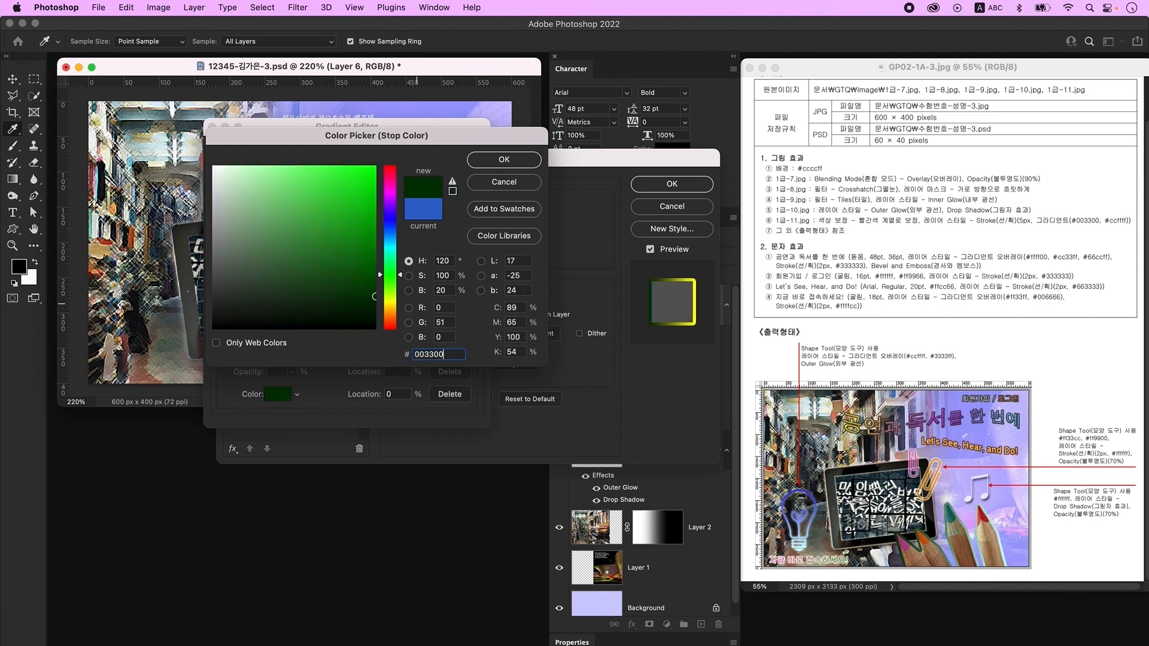
key("Return")
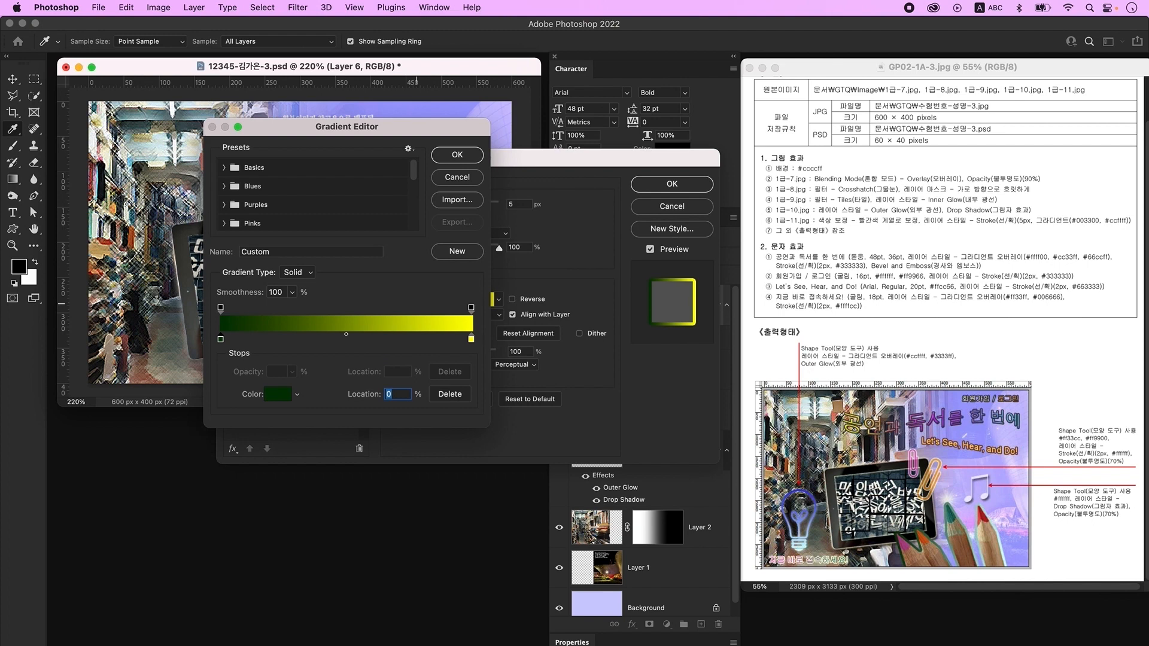
left_click(472, 341)
double_click(472, 342)
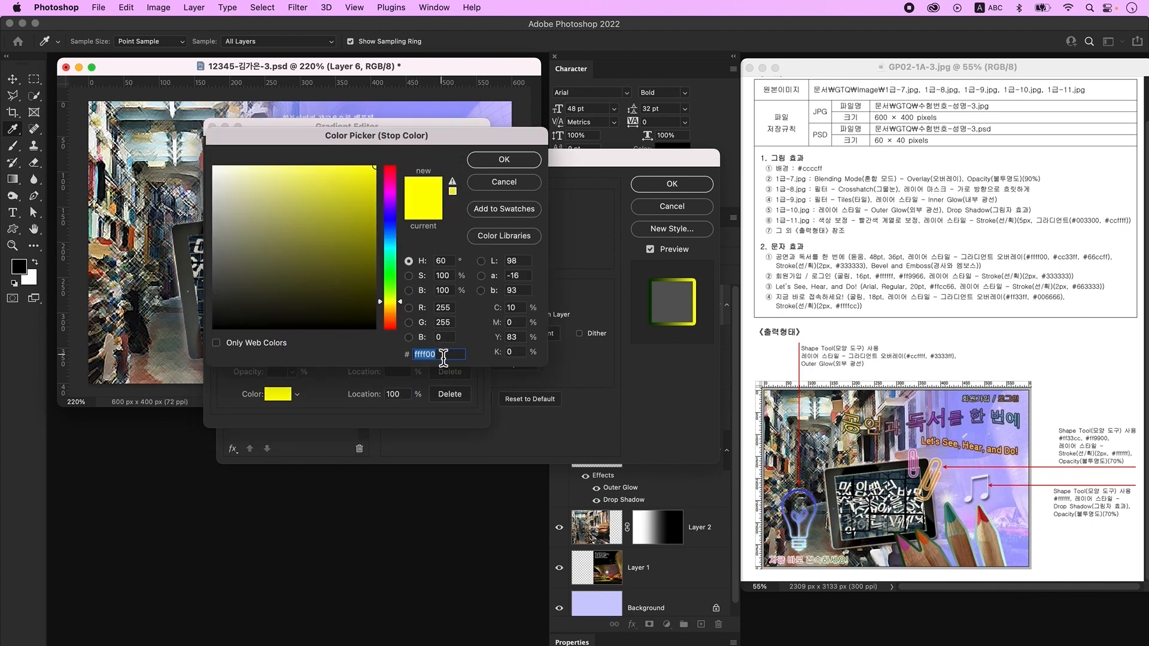
type("ccffff")
key("Return")
key("Return")
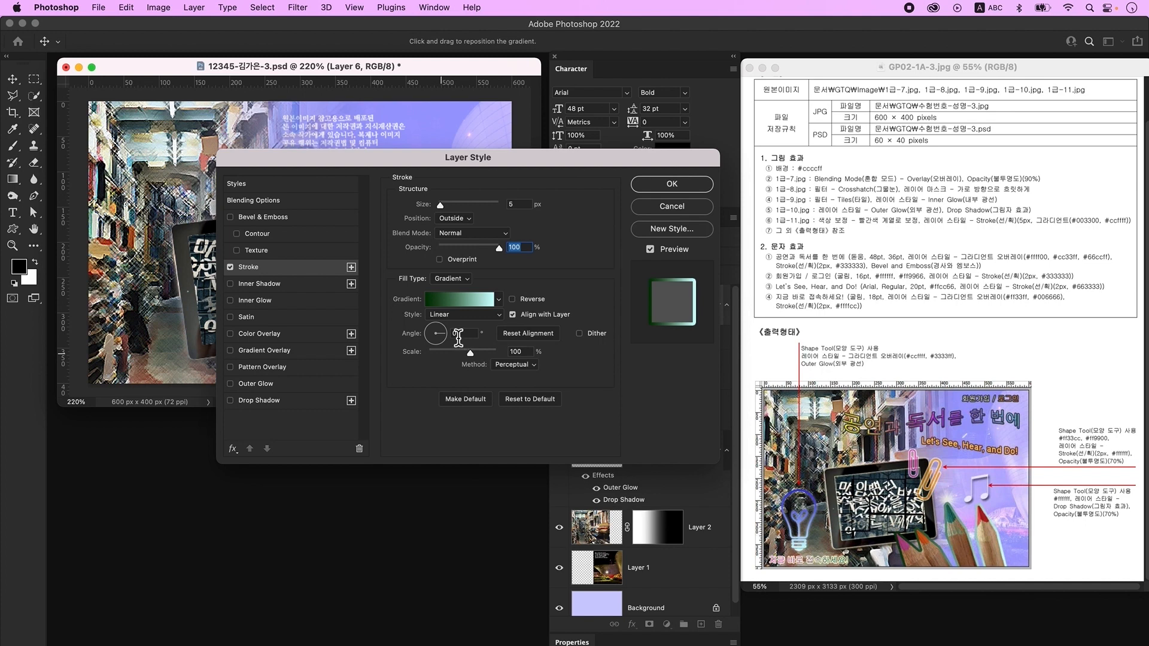
left_click(662, 185)
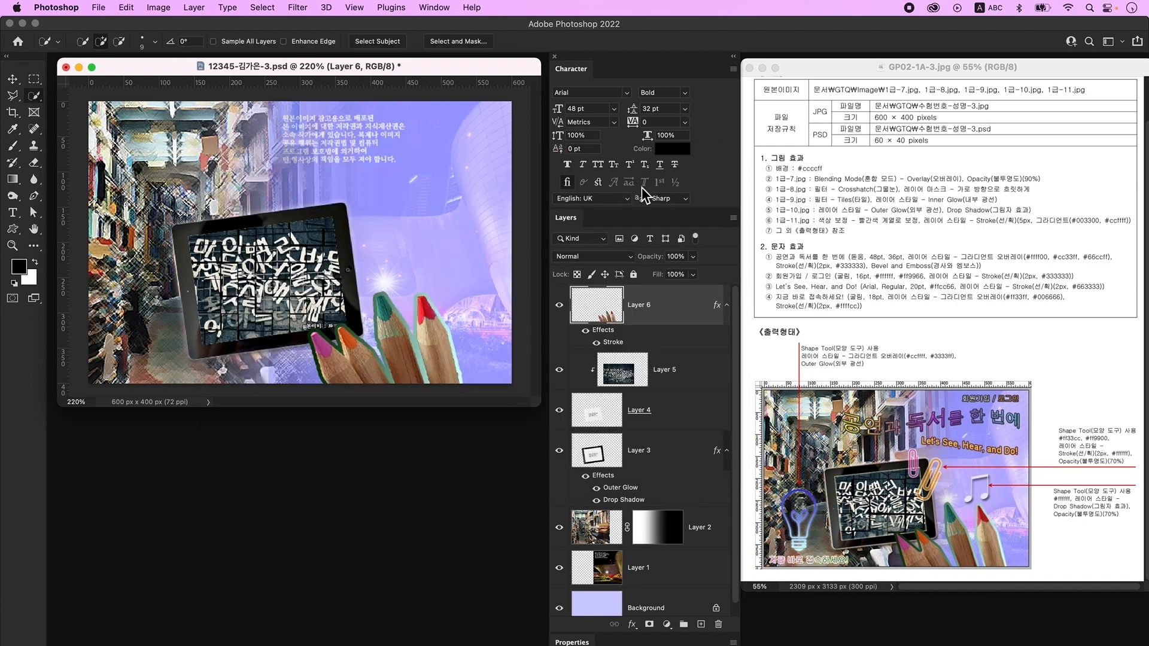
- Move the pencils up about 110 px and delete the stroke effect from Layer 6
key("v")
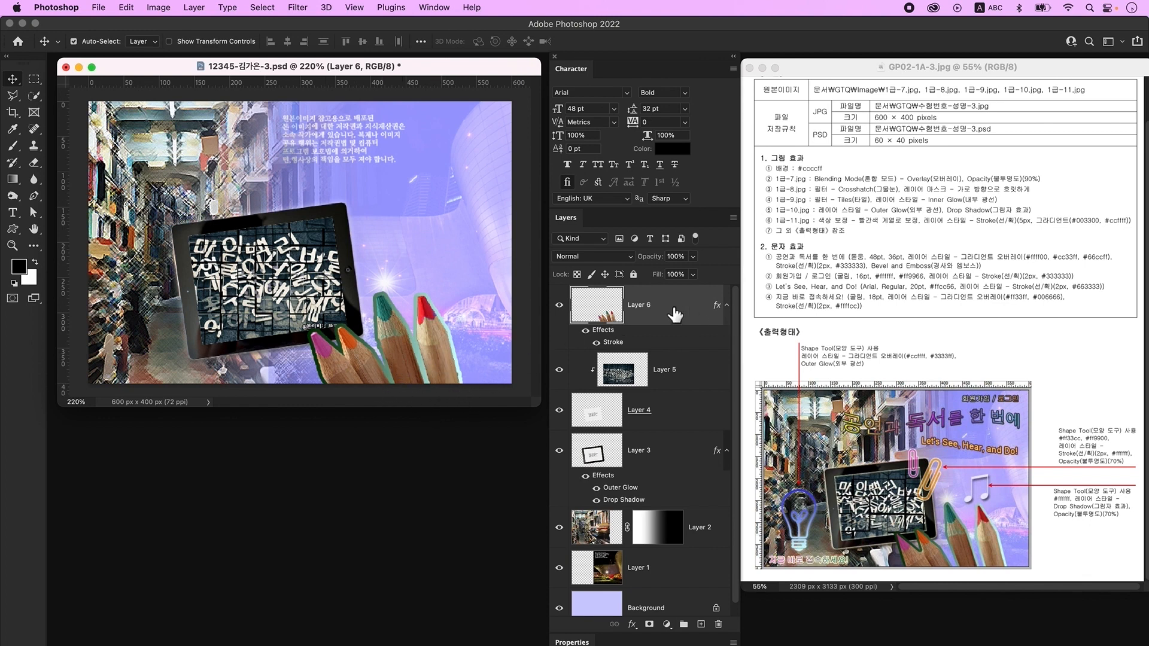
left_click_drag(425, 340, 425, 274)
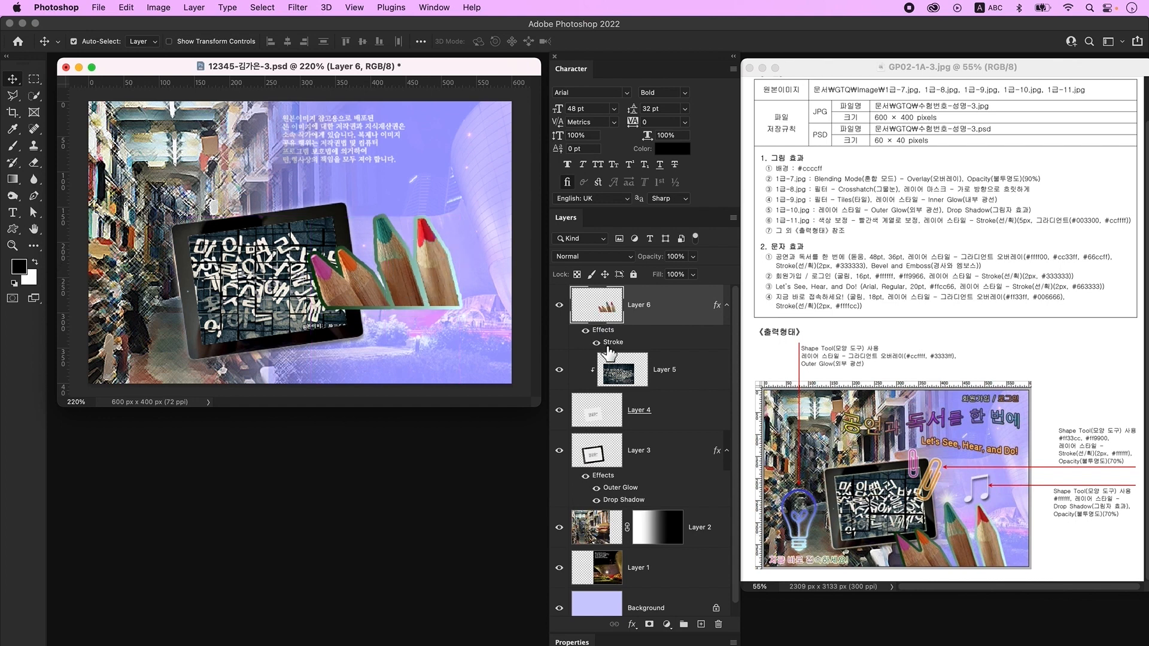
left_click_drag(604, 331, 718, 625)
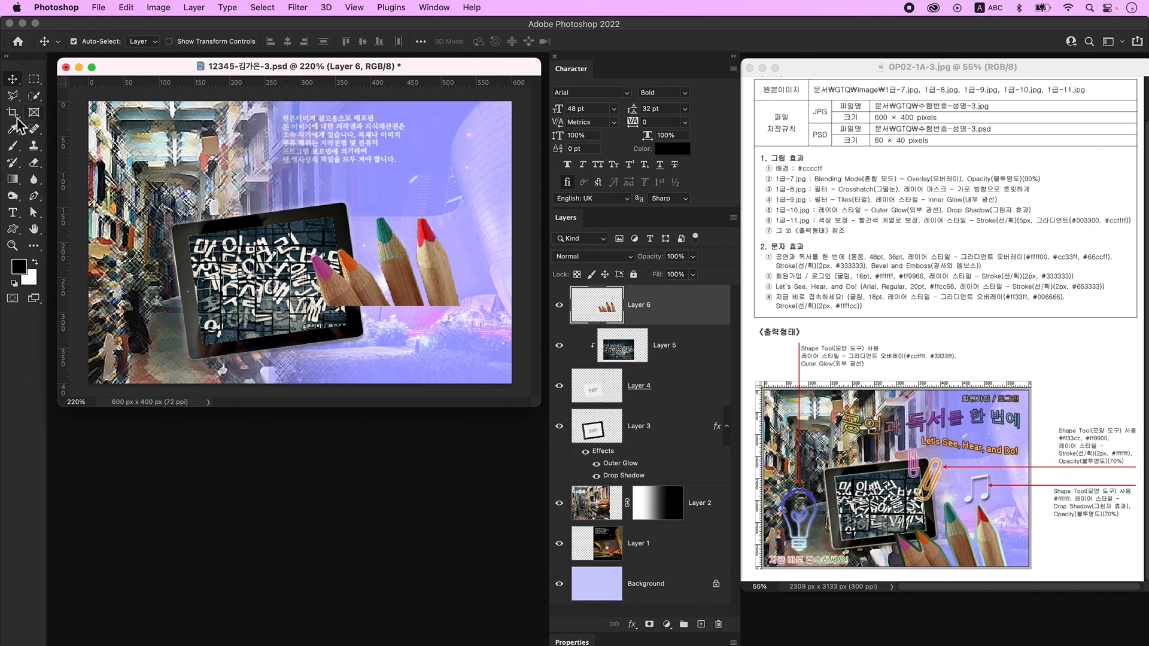
left_click(14, 96)
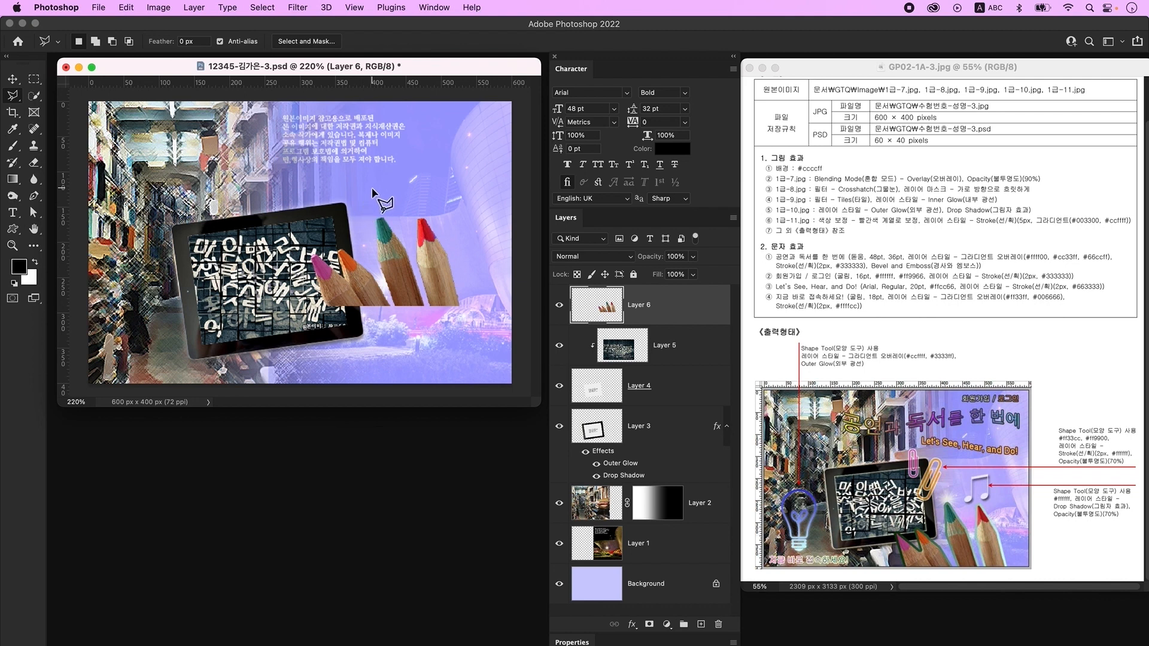
- Cut the two right pencils from Layer 6 and paste them onto a new layer
mouse_move(370, 197)
left_mouse_down()
mouse_move(365, 241)
mouse_move(412, 361)
left_mouse_up()
left_click(412, 357)
left_click(472, 338)
left_click(488, 275)
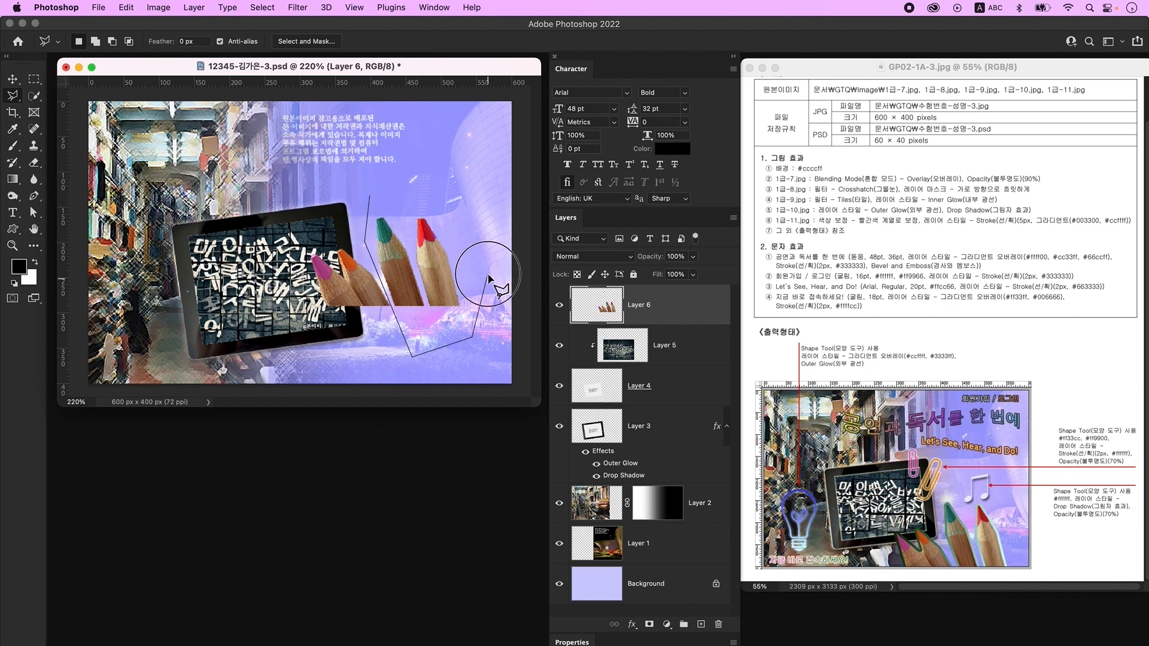
left_click(398, 176)
left_click(366, 196)
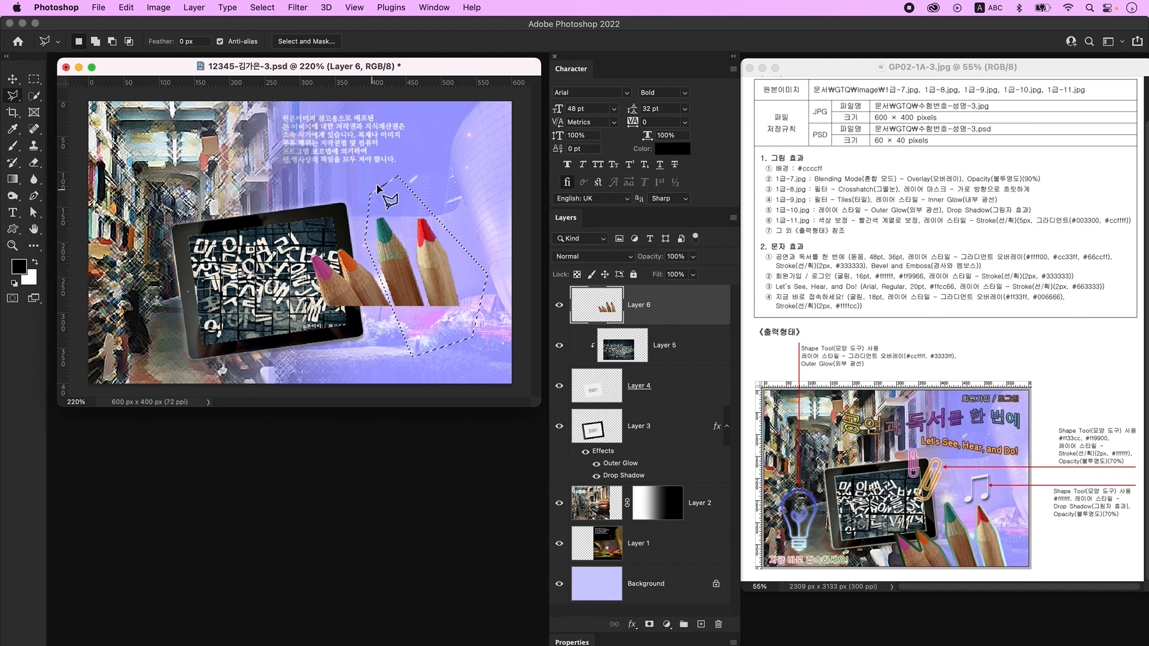
key("Delete")
key("ctrl+d")
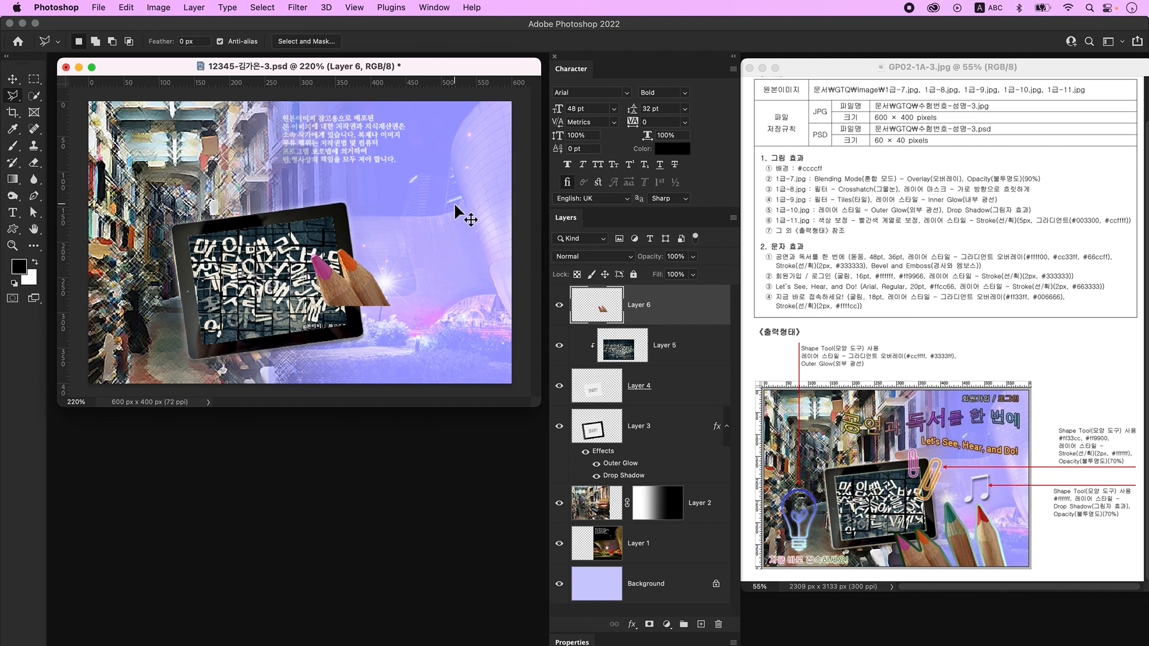
key("super+v")
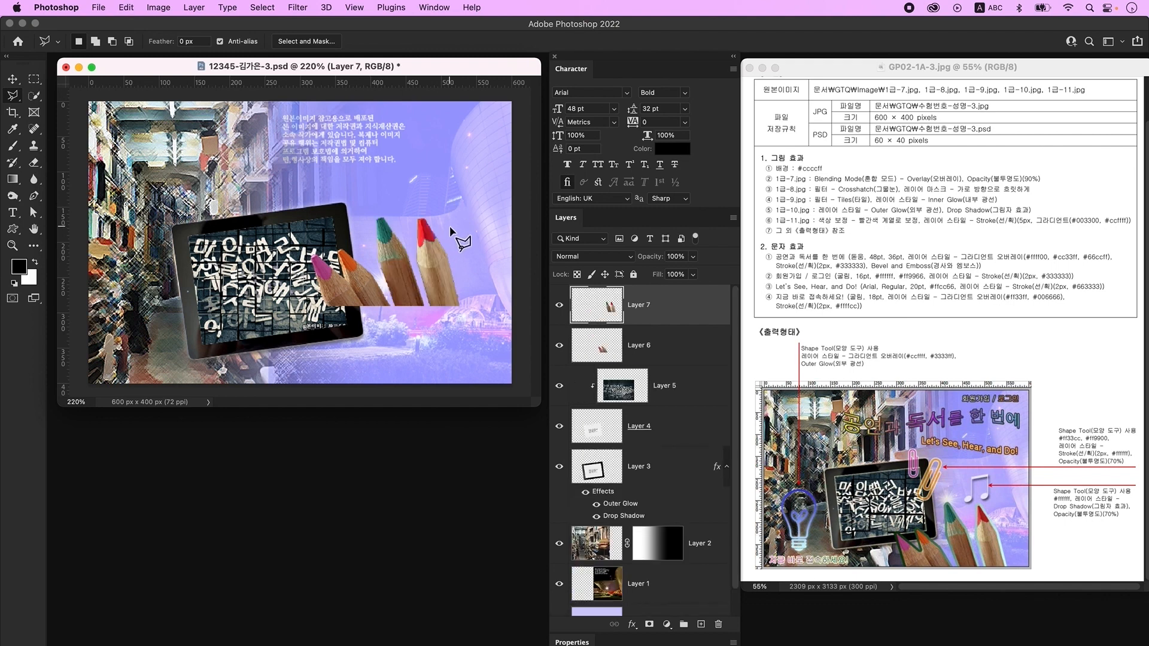
- Cut the red pencil from Layer 7 and paste it onto its own layer
left_click(413, 195)
left_click(409, 233)
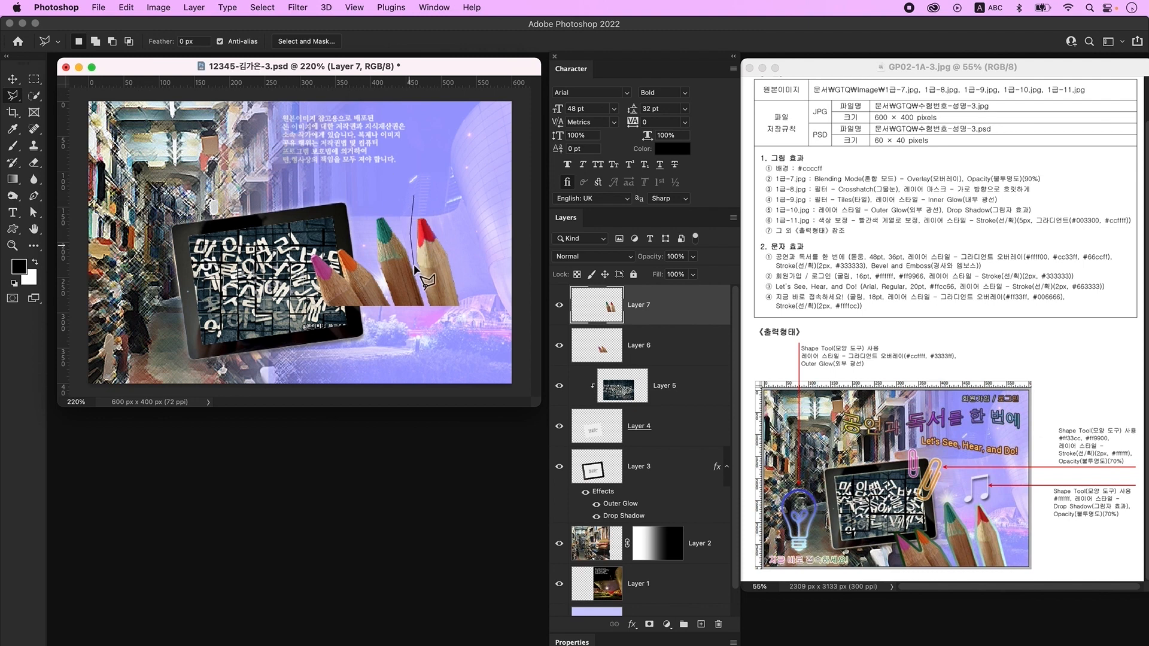
left_click(430, 325)
left_click(481, 322)
left_click(463, 228)
left_click(413, 195)
key("ctrl+x")
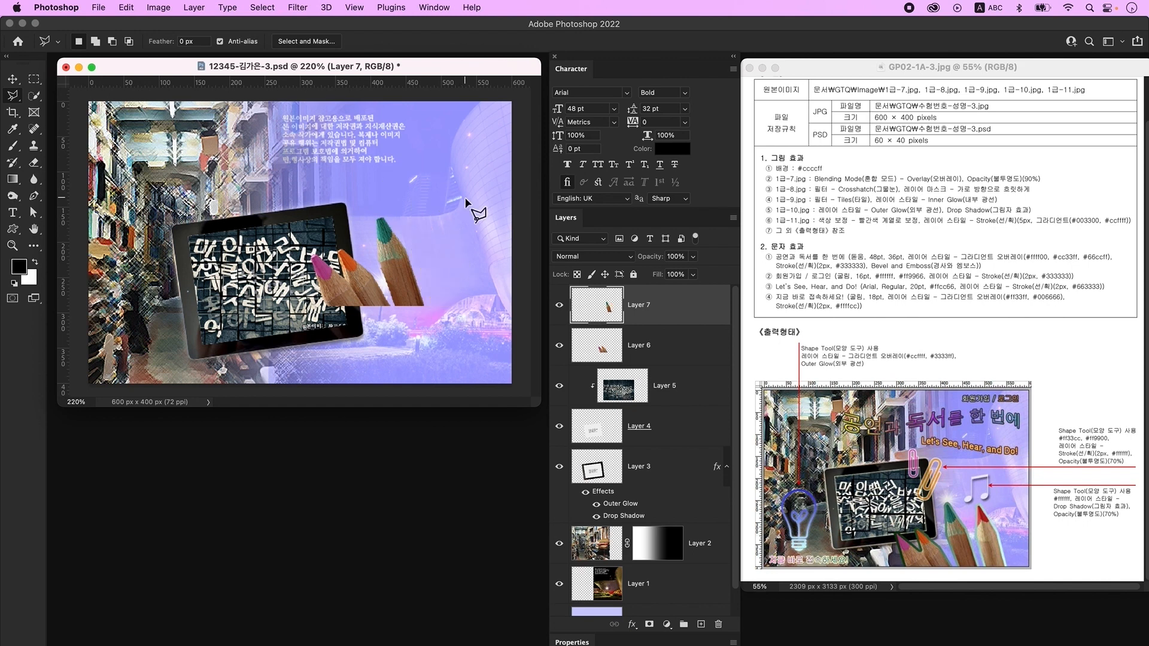
key("ctrl+v")
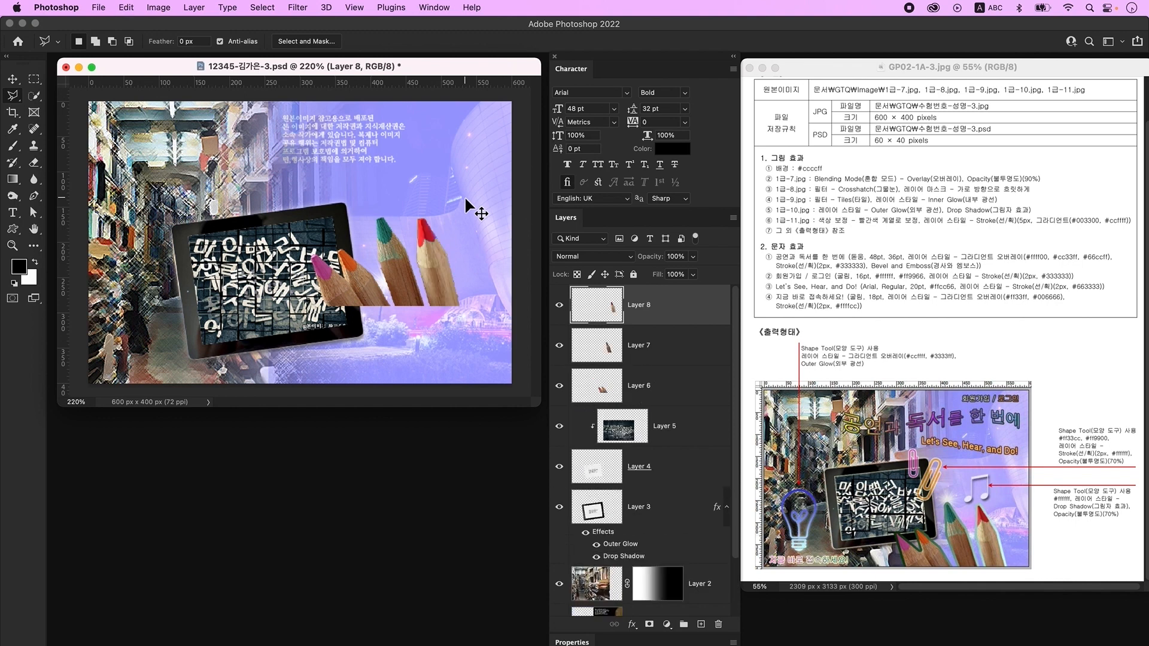
- Nudge the teal pencil about 10 px right and the red pencil slightly right, then select all three pencil layers
left_click(13, 79)
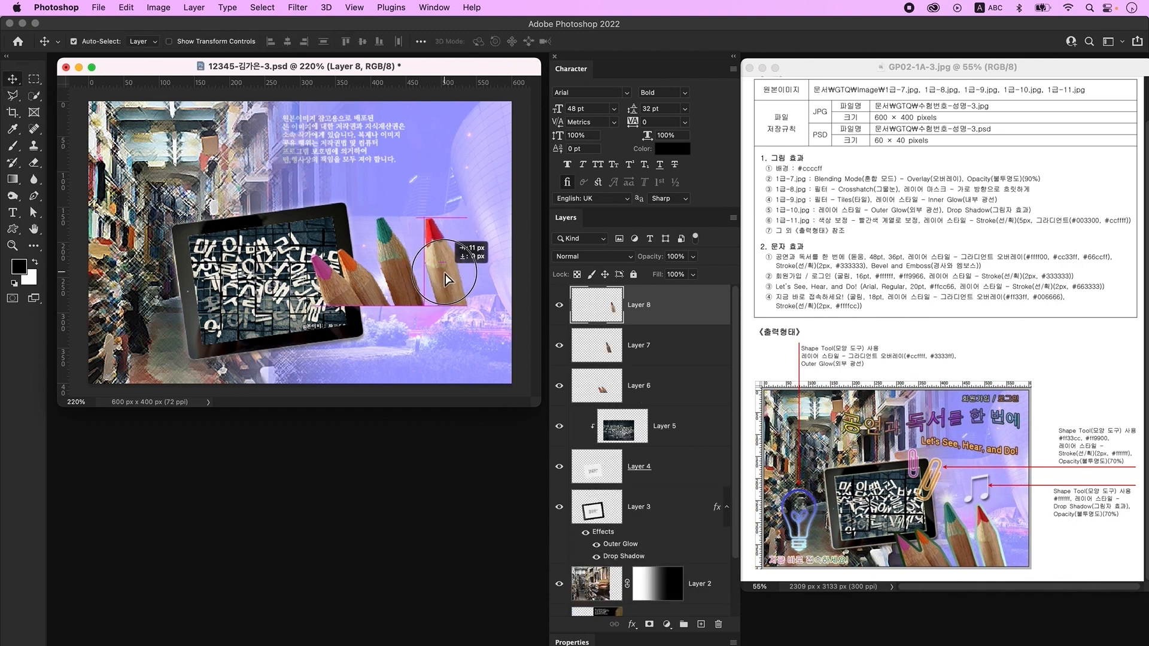
left_click(411, 277)
left_click_drag(411, 277, 417, 277)
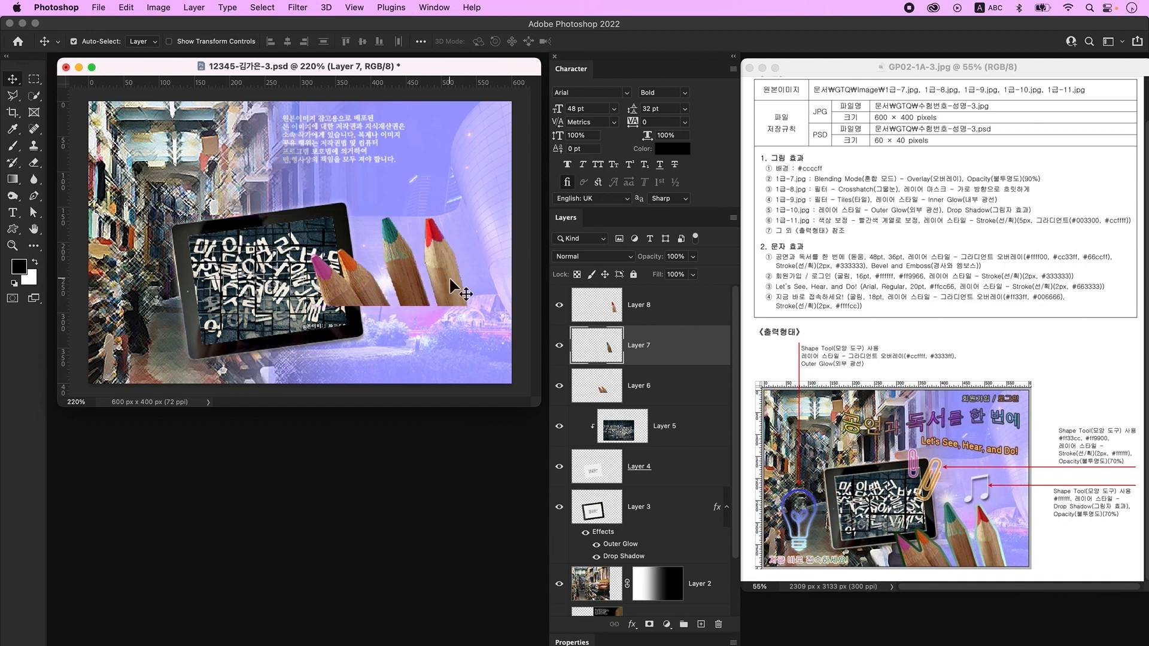
left_click_drag(449, 276, 453, 277)
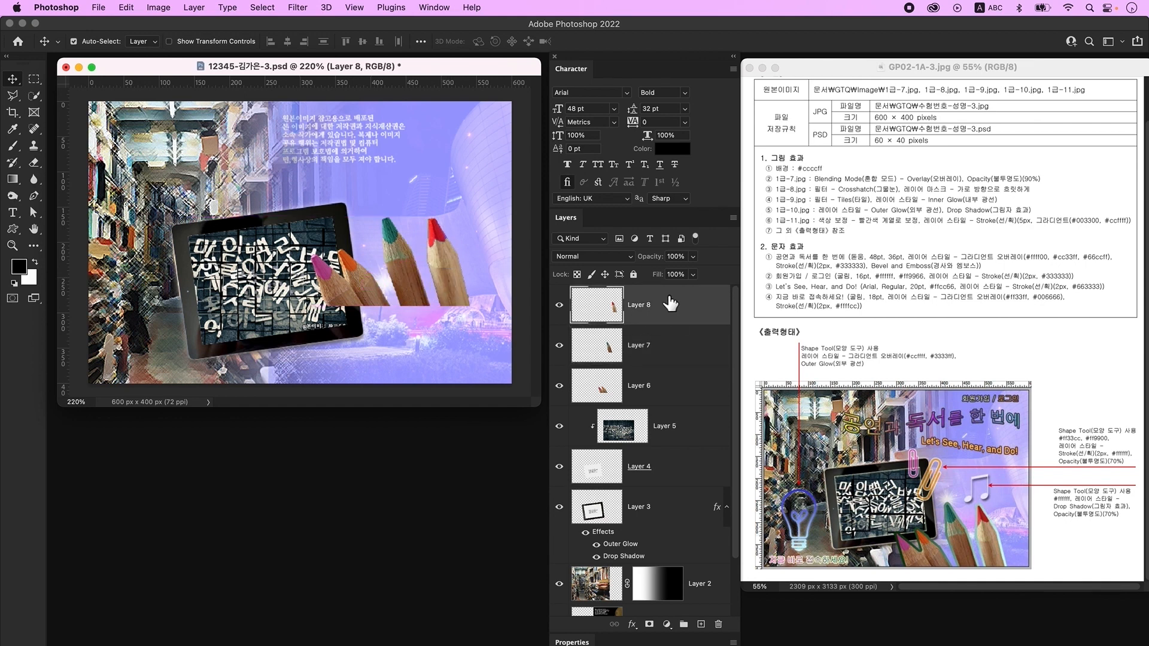
left_click(693, 390, "shift")
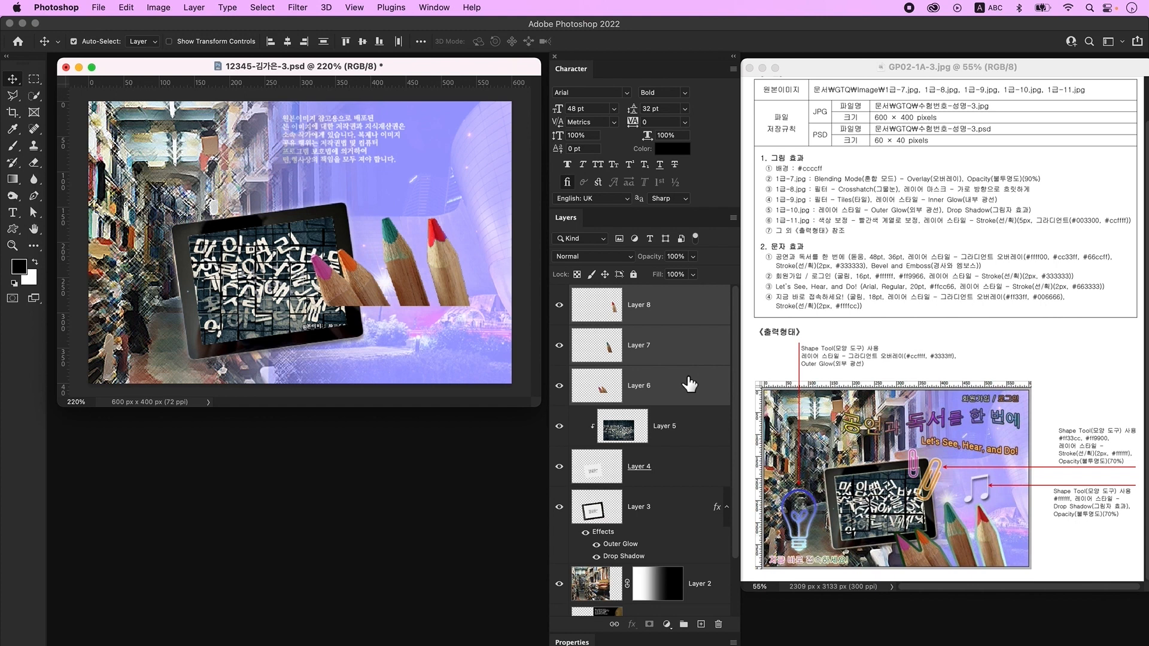
- Merge the pencils into Layer 8, add a 5 px gradient stroke, and drag them to the bottom
right_click(673, 347)
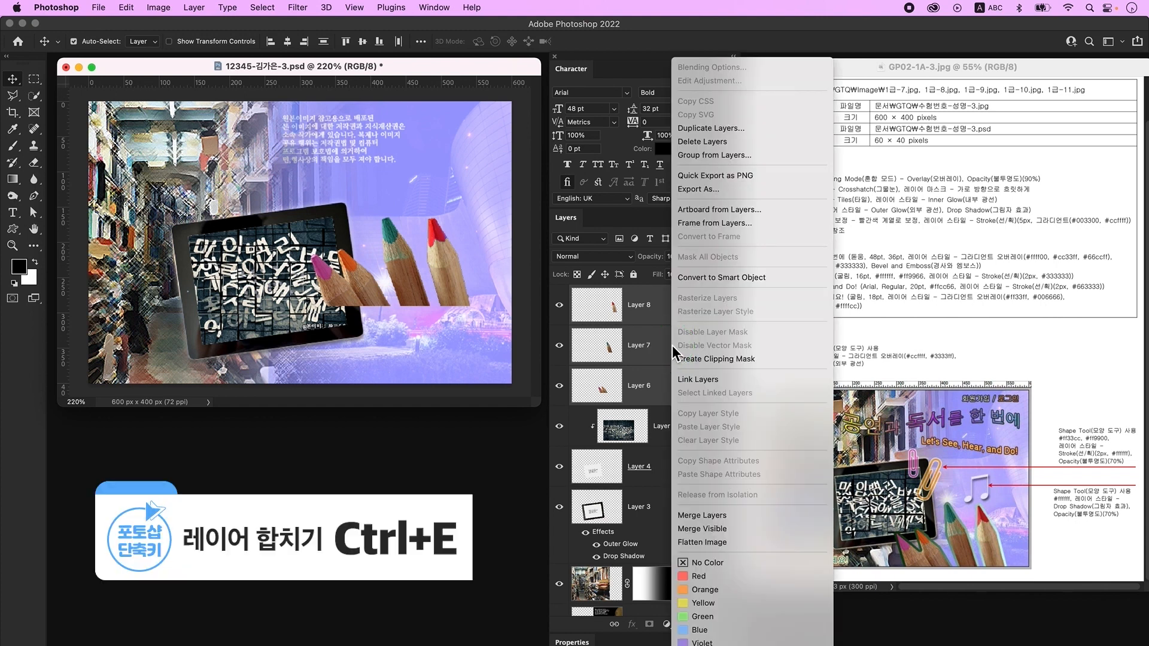
left_click(752, 516)
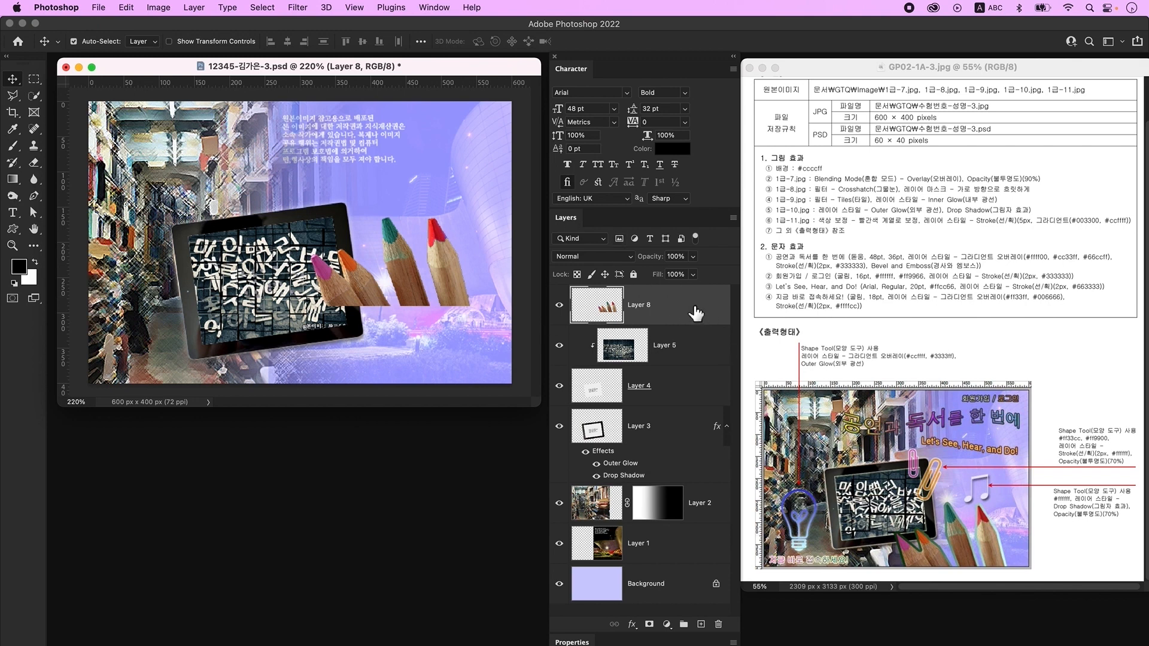
double_click(699, 312)
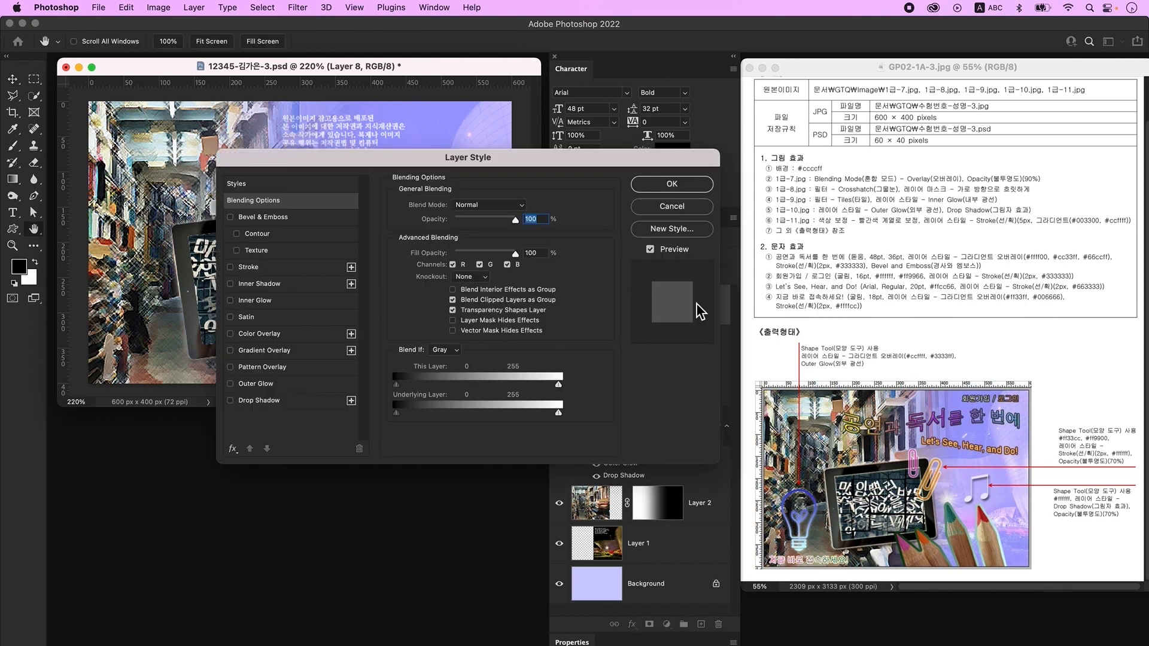
left_click(296, 268)
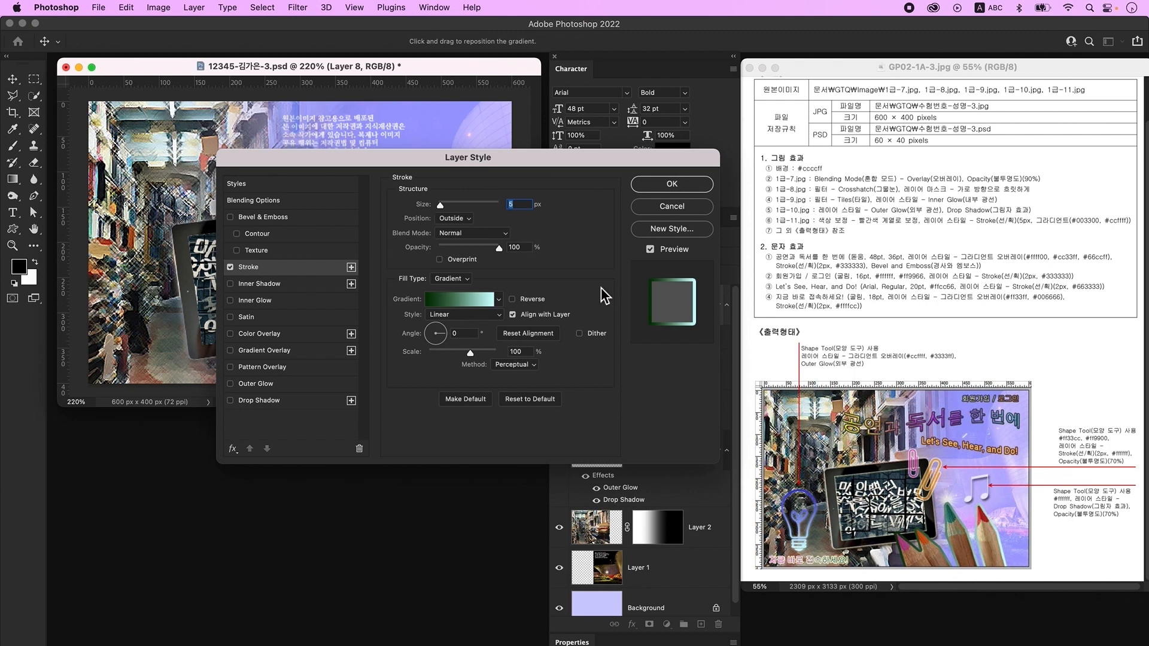
left_click(672, 187)
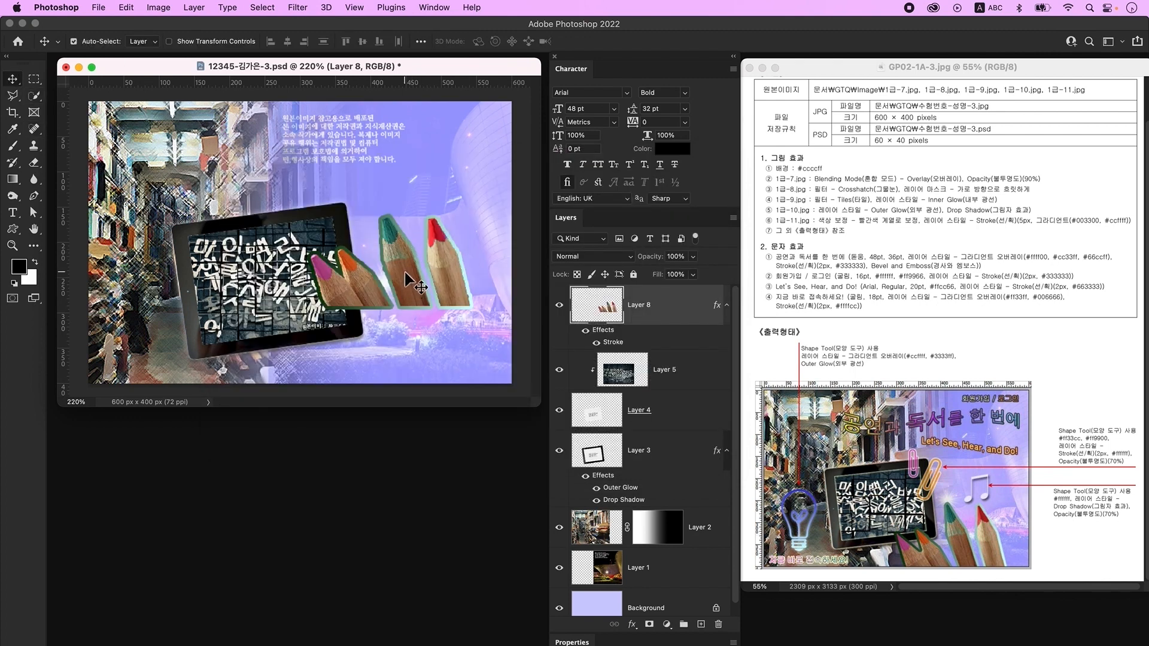
left_click_drag(407, 279, 409, 357)
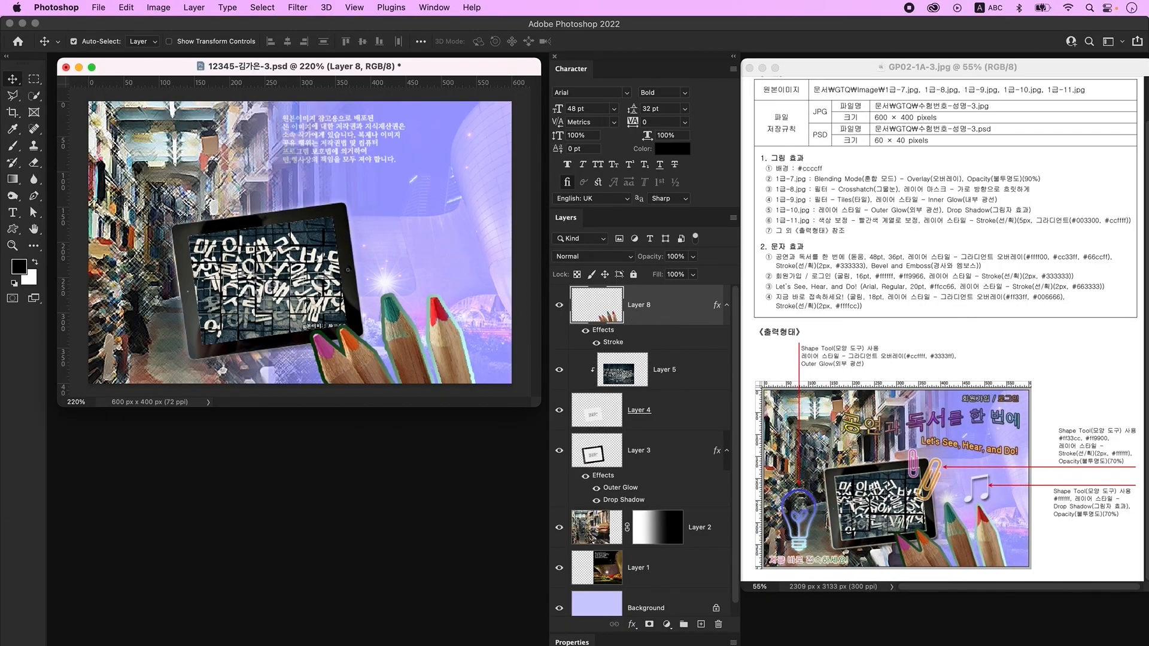
- On a new layer, type the title '공연과 독서를 한 번에' near the top left
left_click(701, 624)
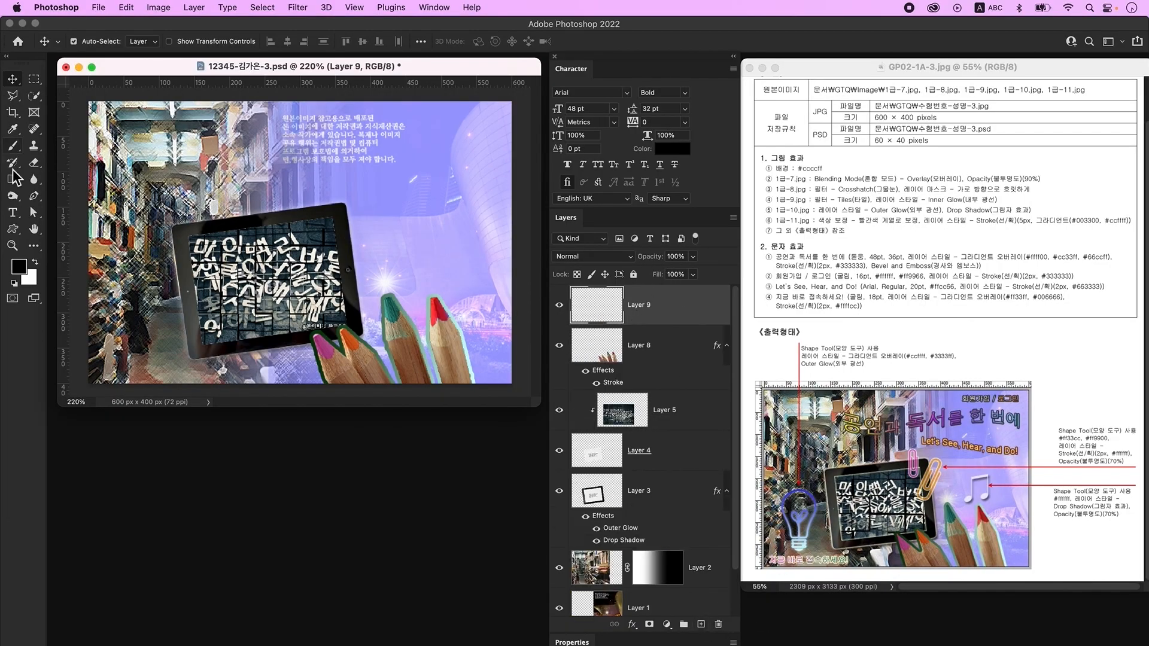
left_click(12, 213)
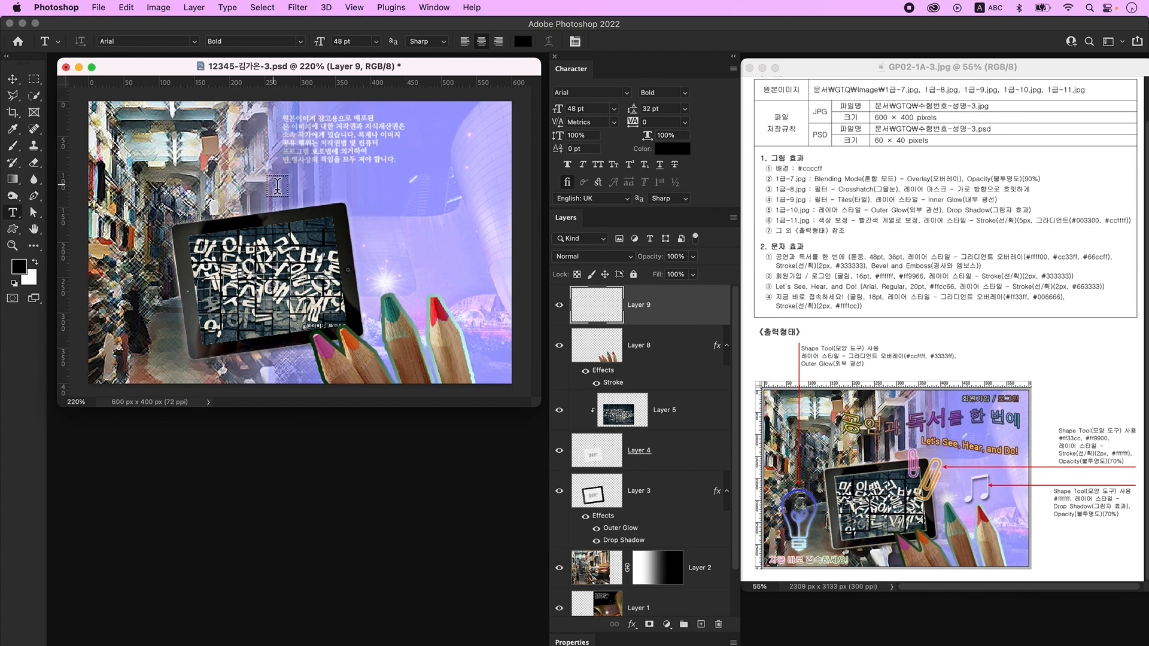
left_click(288, 164)
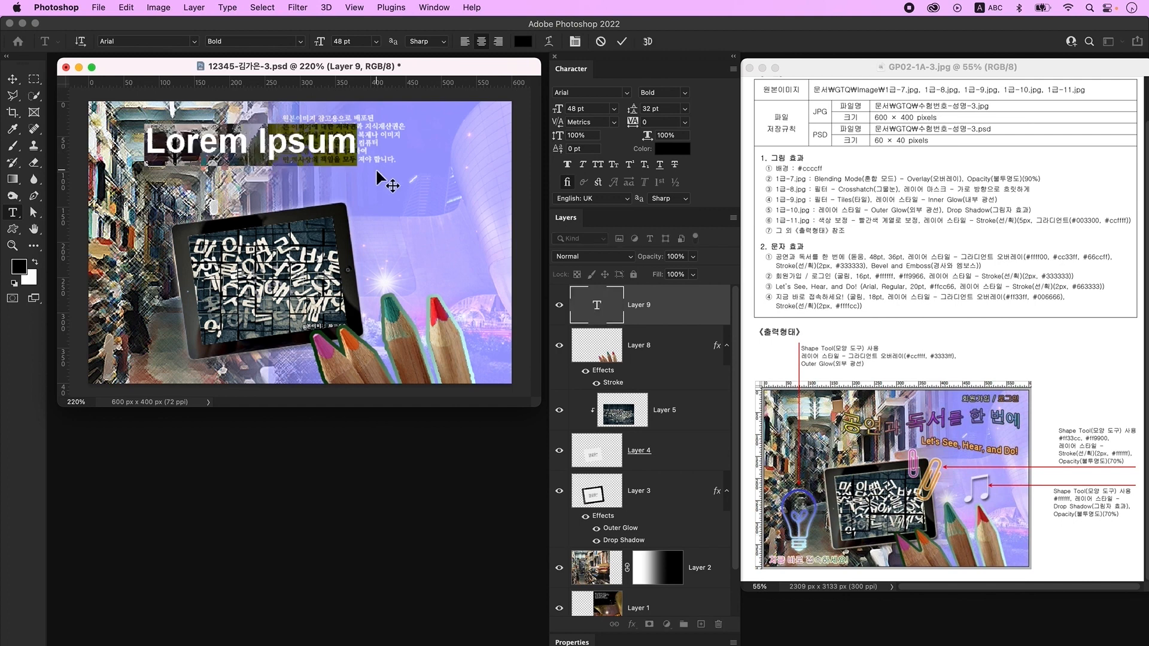
key("ctrl+space")
type("공연과 독서를 한 번에")
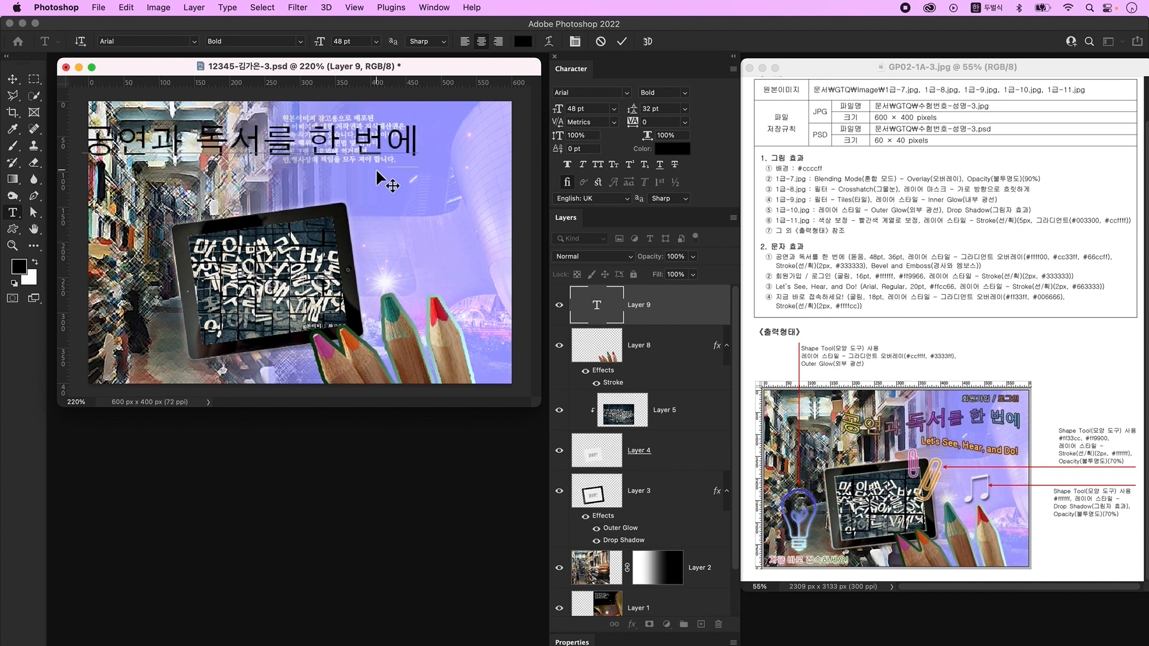
key("super+Return")
- Set the title font to KoPubWorld돋움체_Pro Light at 36 pt
left_click(434, 7)
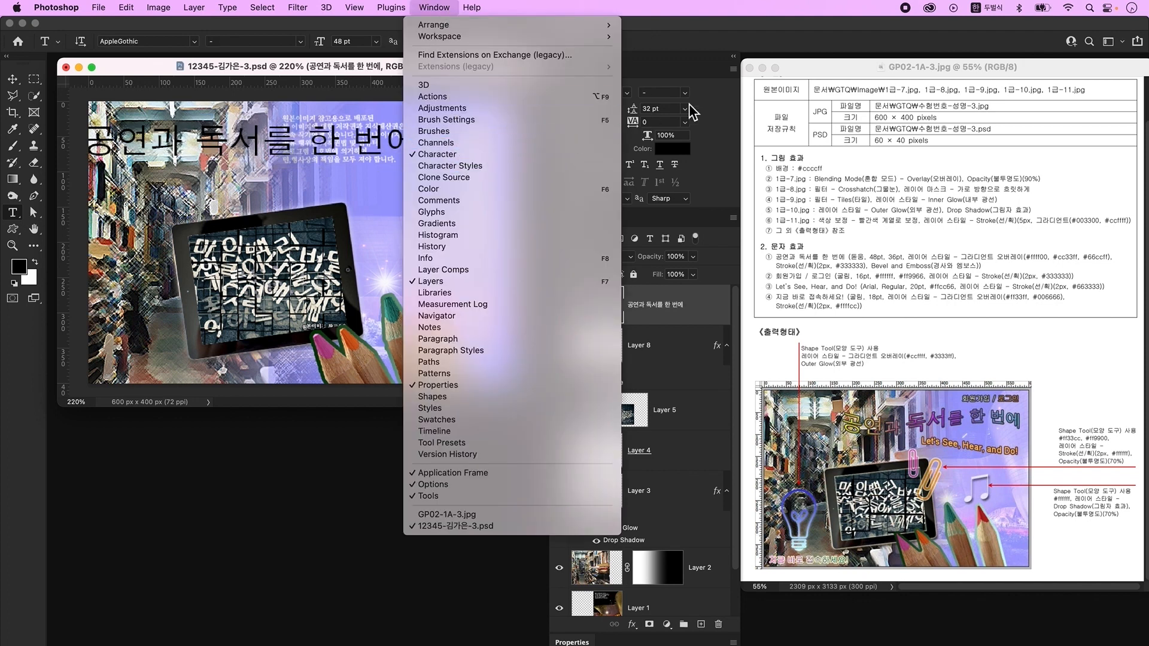
left_click(708, 111)
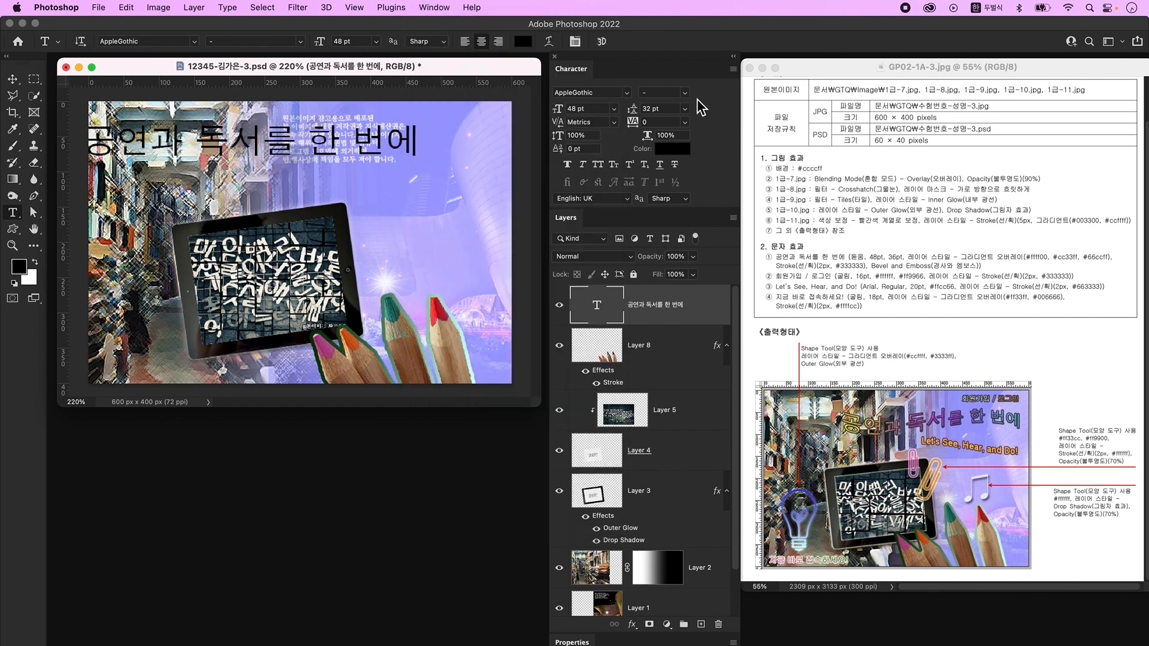
left_click(627, 94)
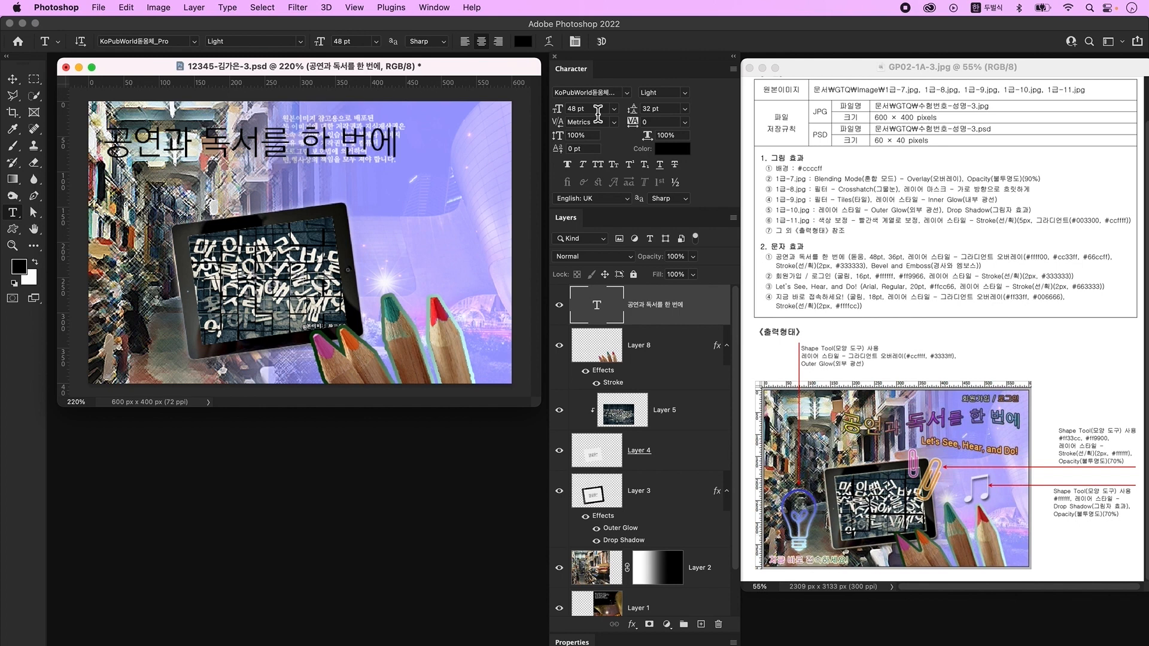
left_click_drag(598, 112, 544, 117)
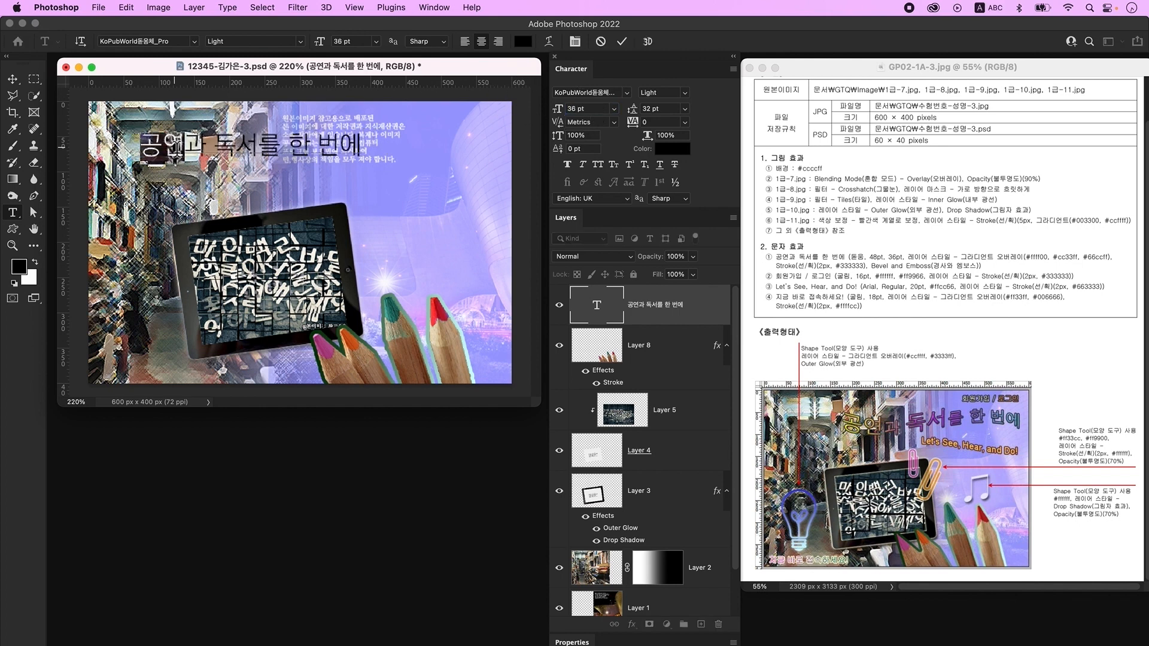
- Enlarge the words 공연 and 독서 in the title to 48 pt
triple_click(175, 145)
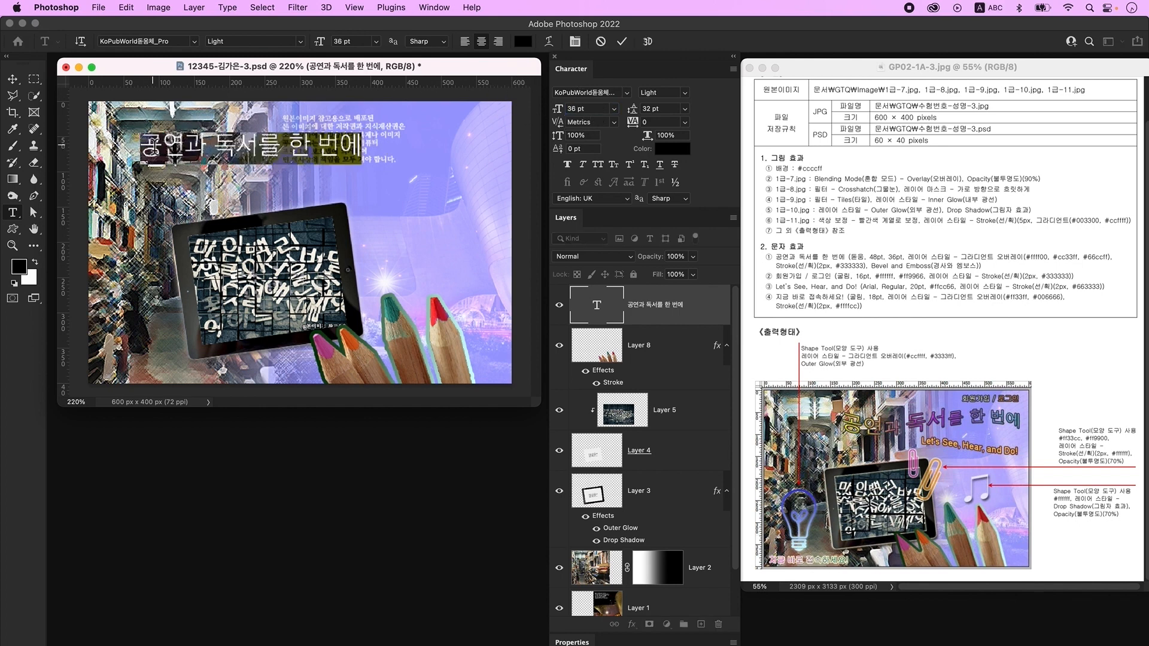
left_click(154, 148)
left_click_drag(181, 148, 139, 146)
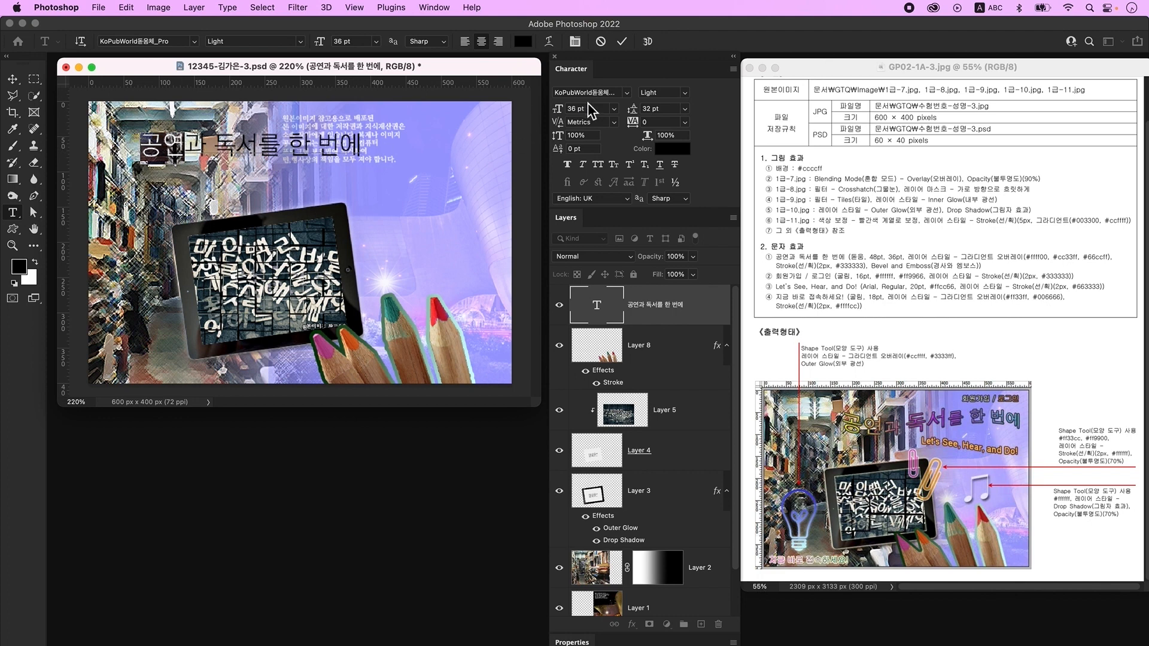
left_click_drag(593, 110, 567, 117)
type("48")
key("Return")
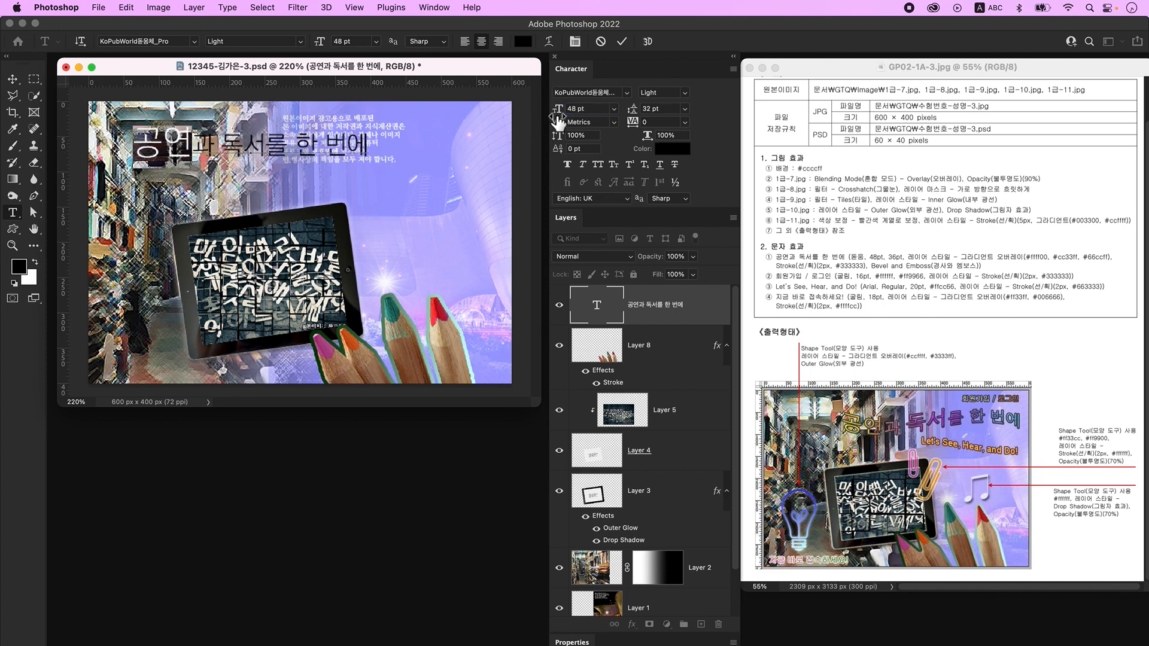
left_click_drag(223, 145, 265, 145)
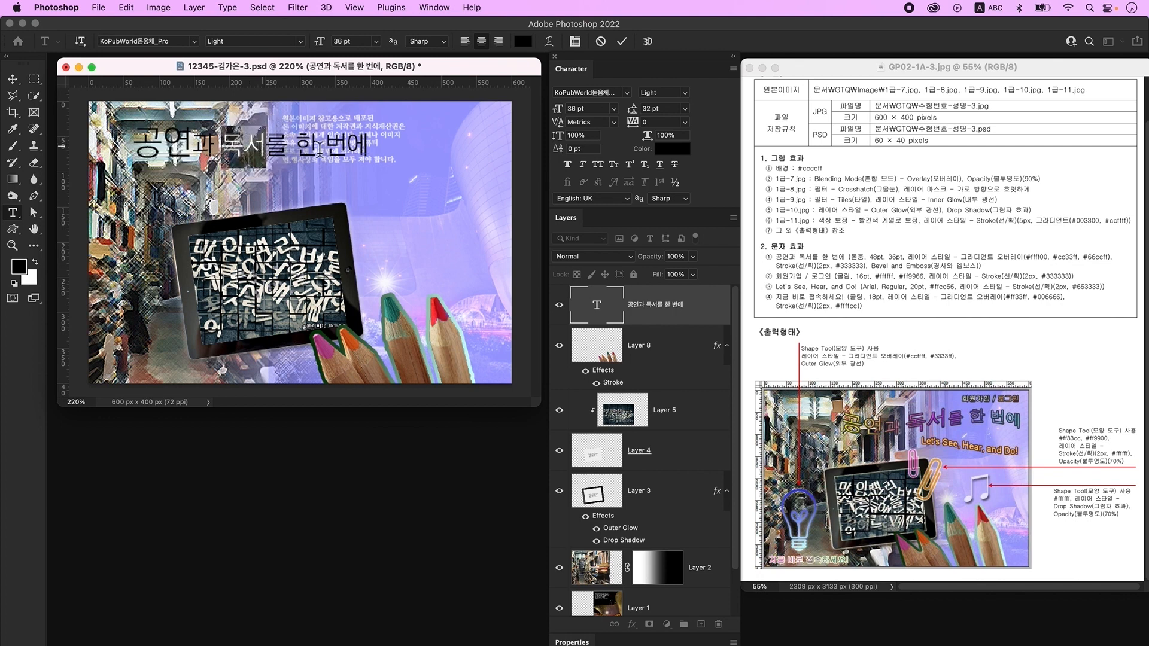
left_click(560, 110)
type("48")
key("Return")
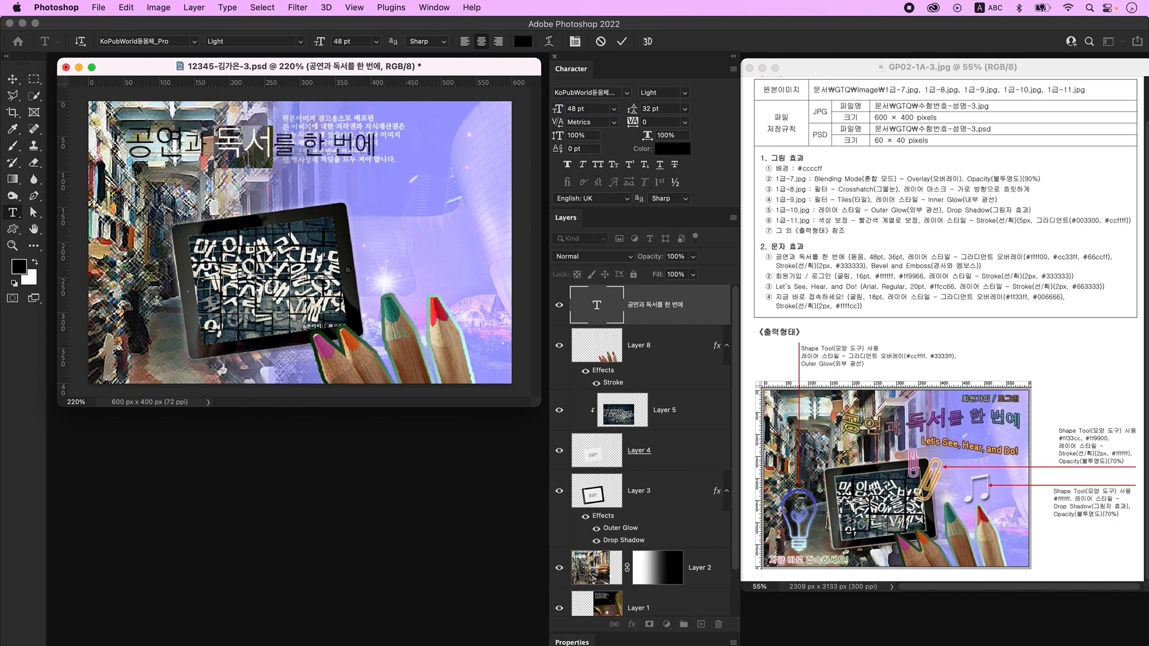
key("super+Return")
- Give the title a gradient overlay of yellow #ffff00, purple #cc33ff and light blue #66ccff
double_click(706, 311)
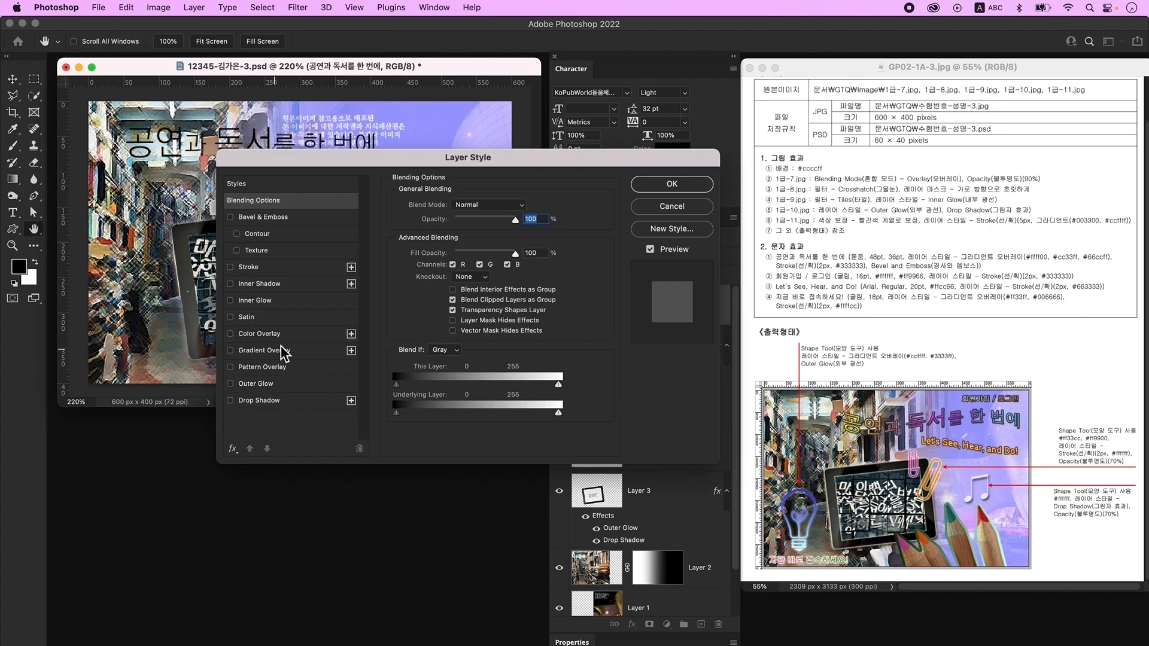
left_click(287, 352)
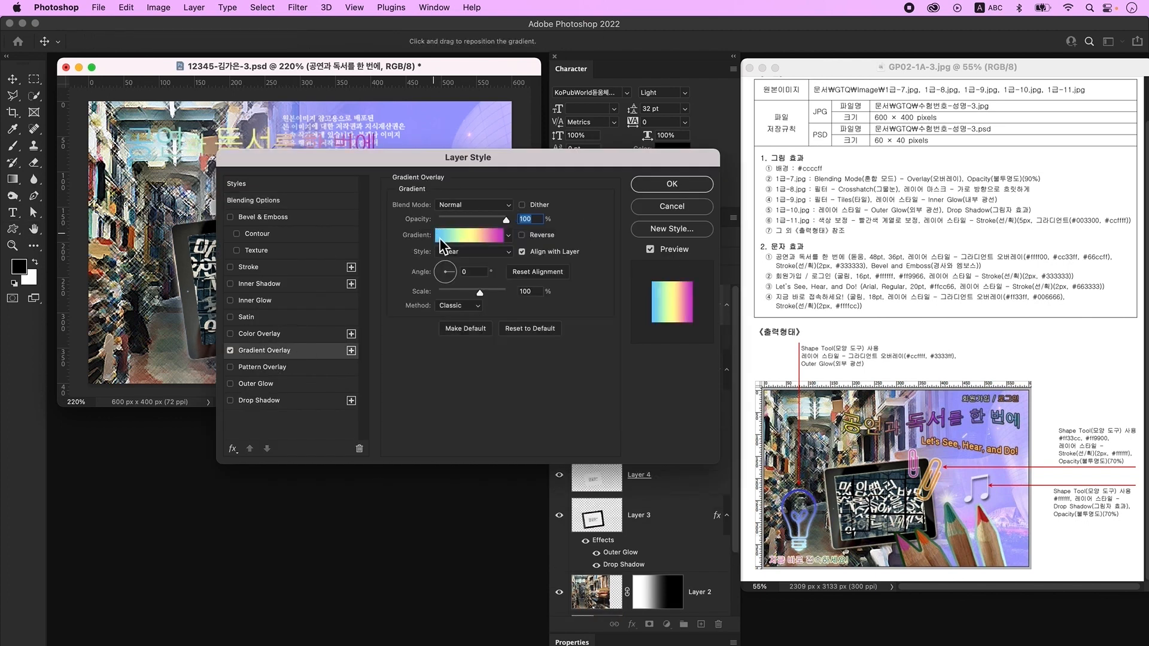
left_click(476, 237)
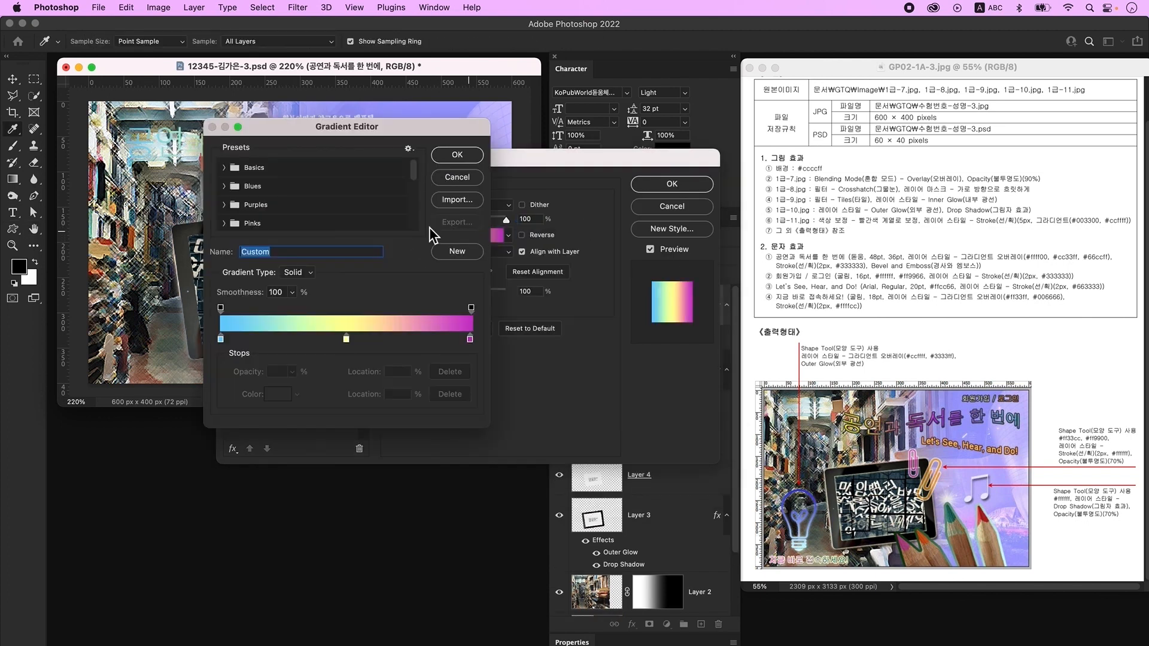
left_click(220, 339)
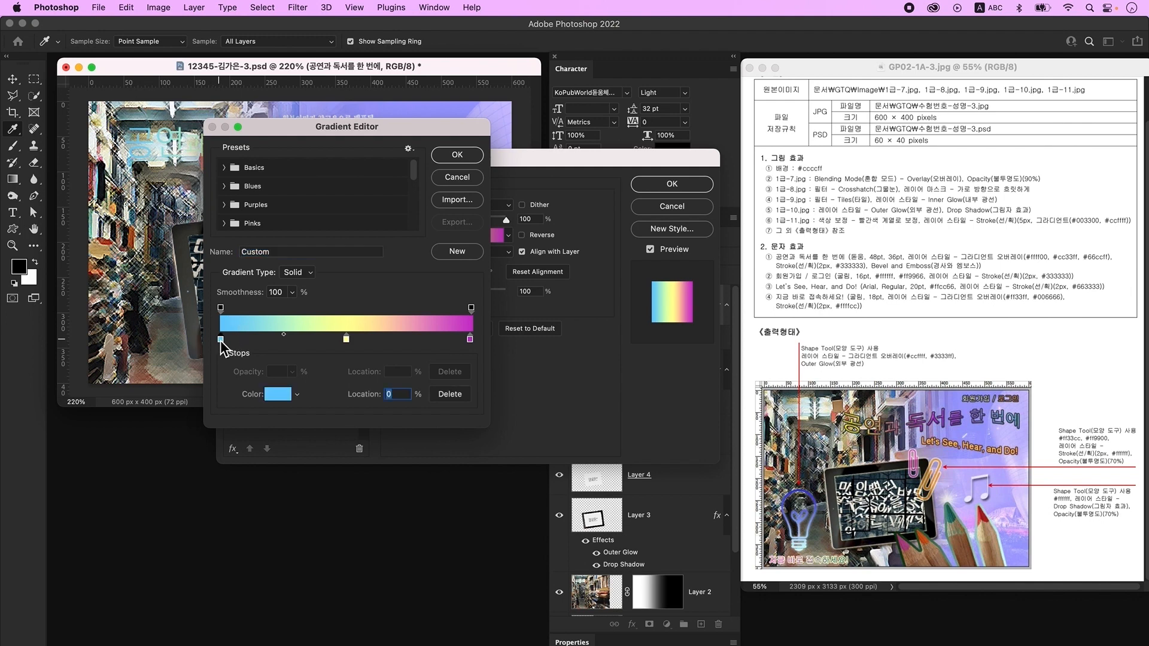
double_click(220, 339)
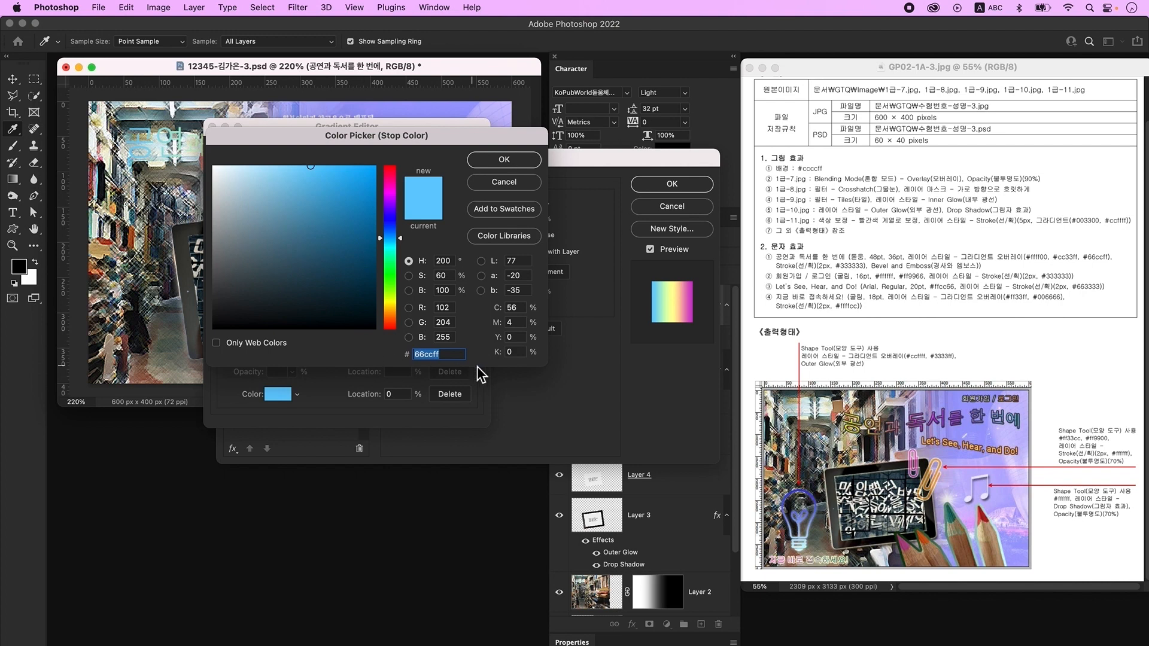
type("ffff00")
key("Return")
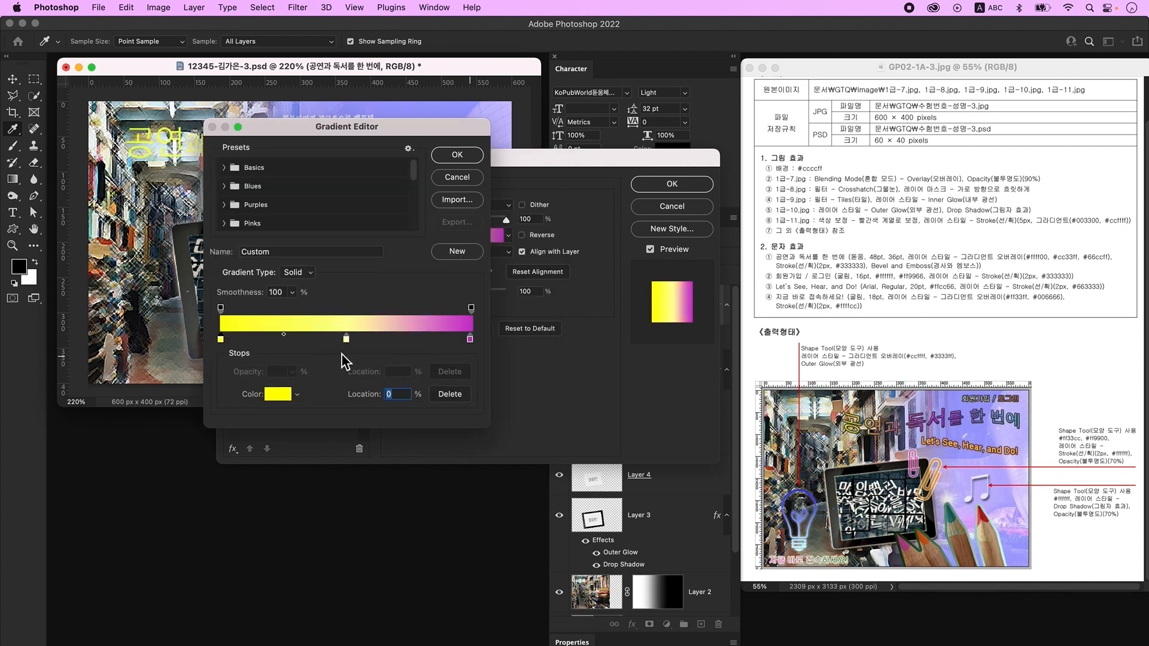
double_click(346, 339)
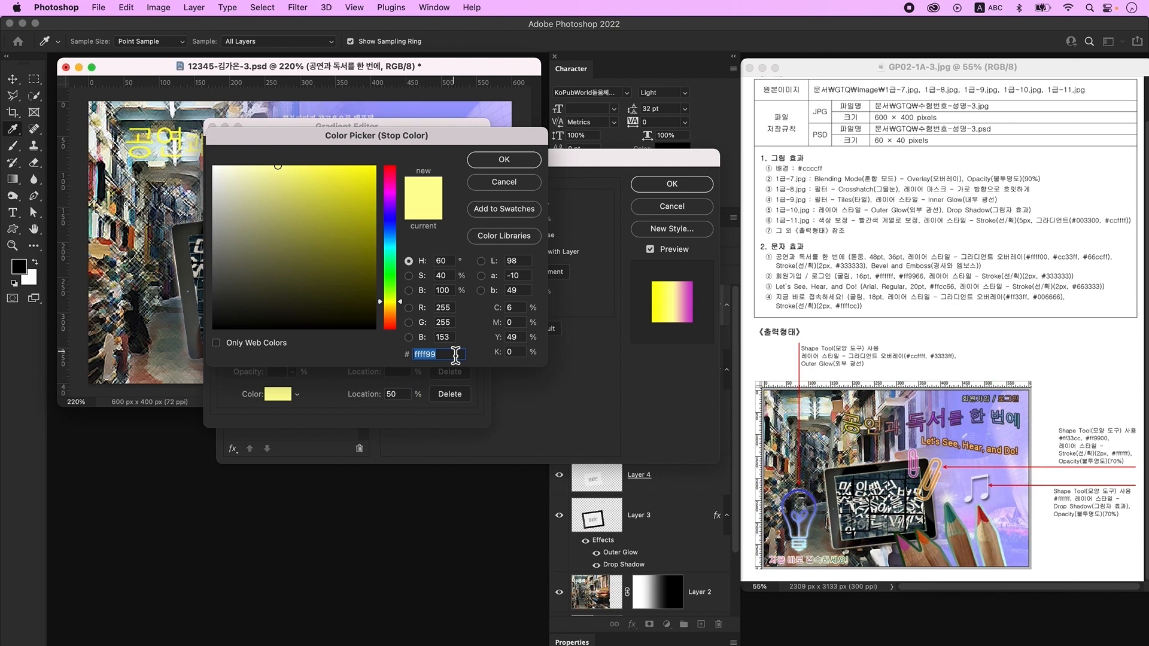
type("cc33ff")
key("Return")
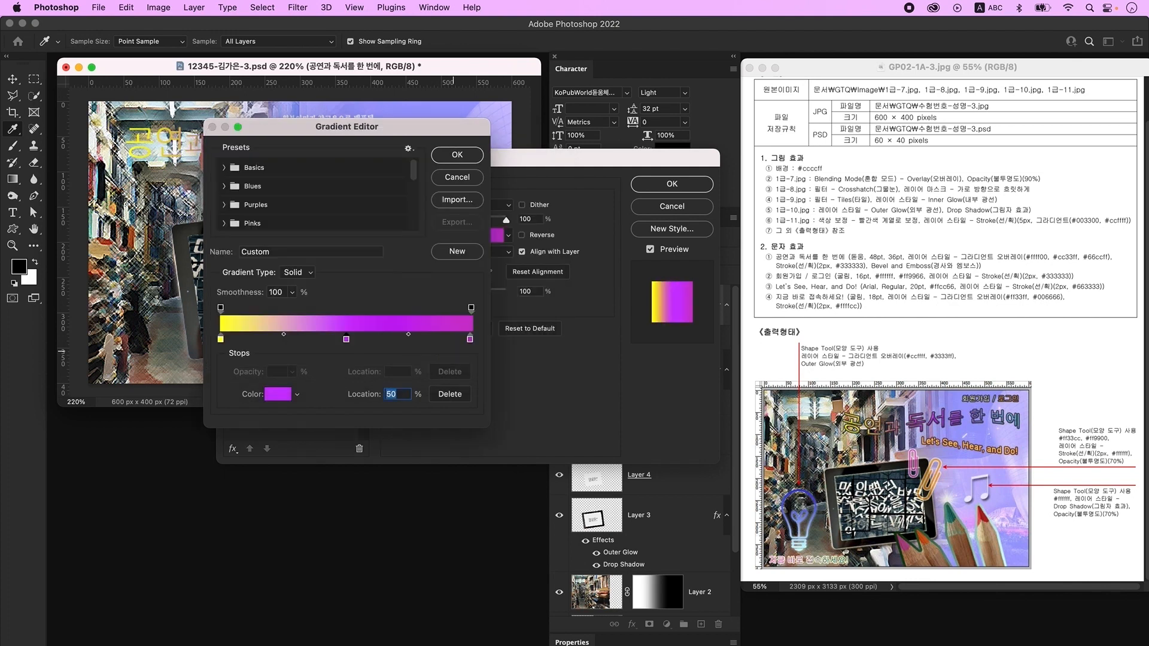
double_click(470, 340)
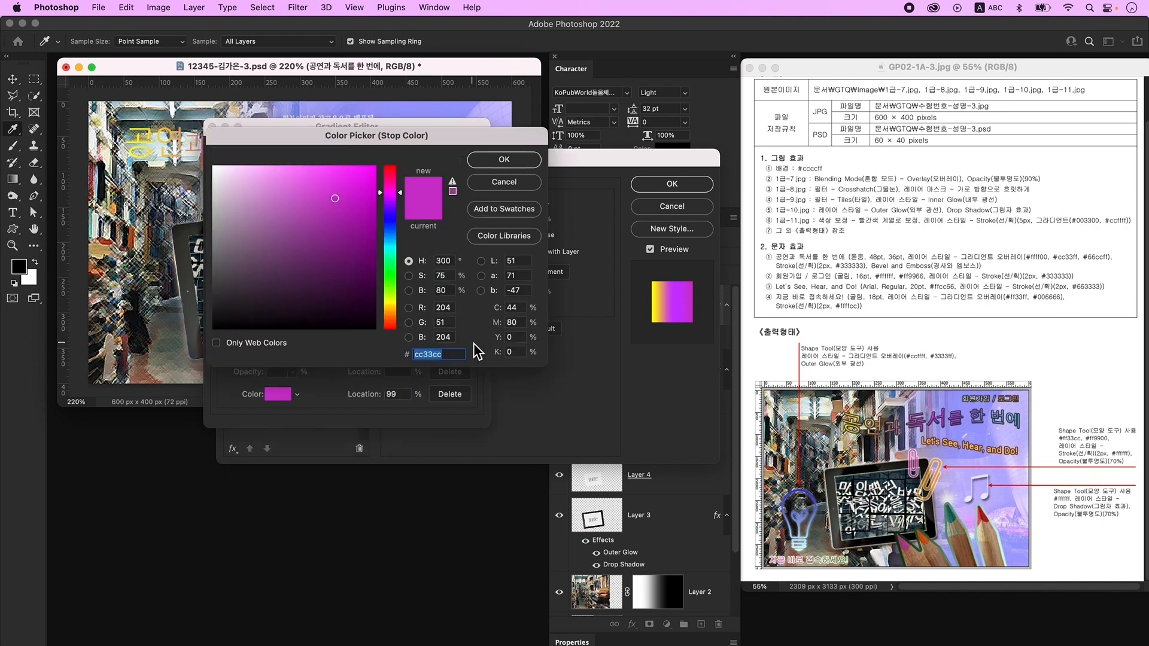
type("66ccff")
key("Return")
left_click(460, 159)
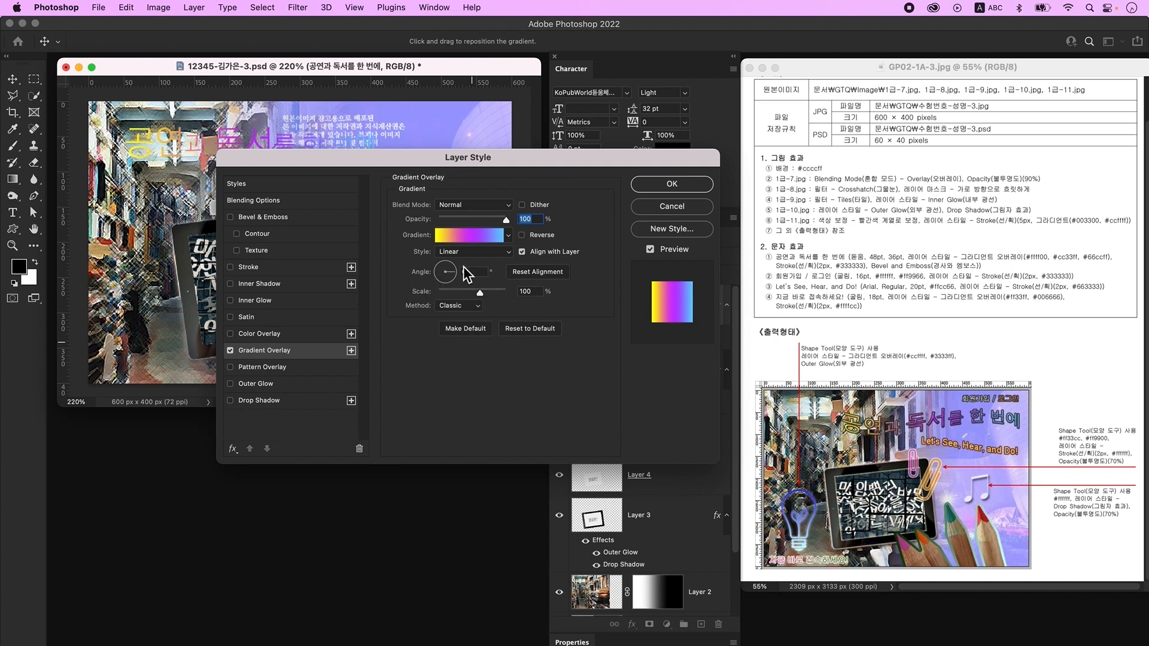
- Add a 2 px solid #333333 stroke and Bevel & Emboss to the title, then apply
left_click(260, 270)
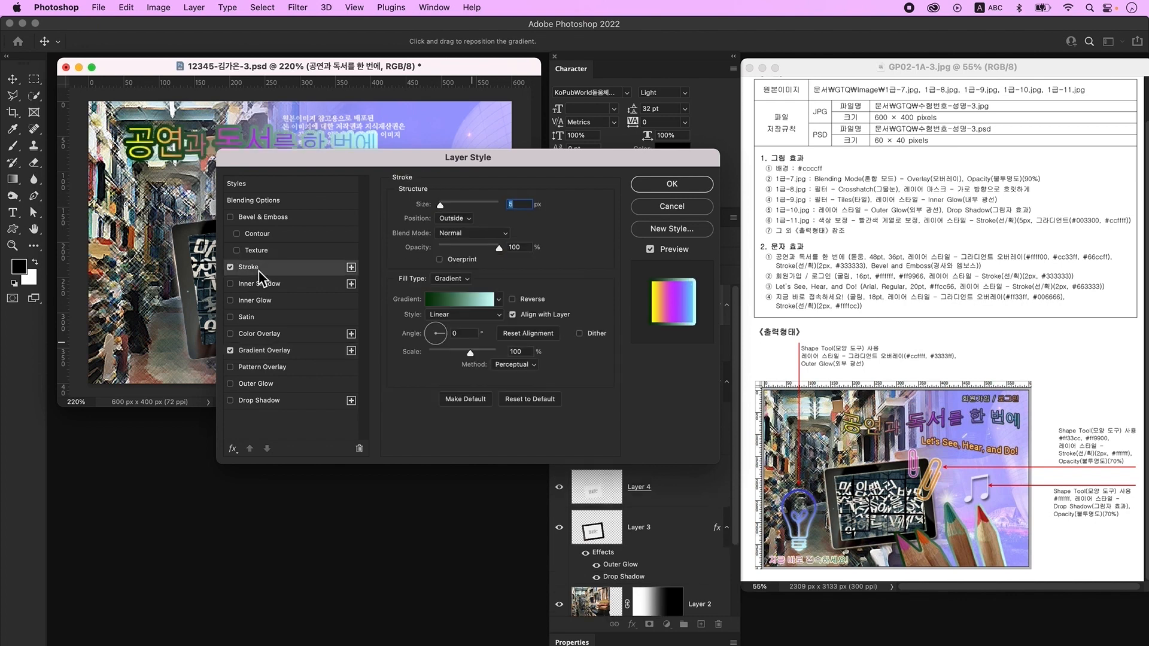
type("2")
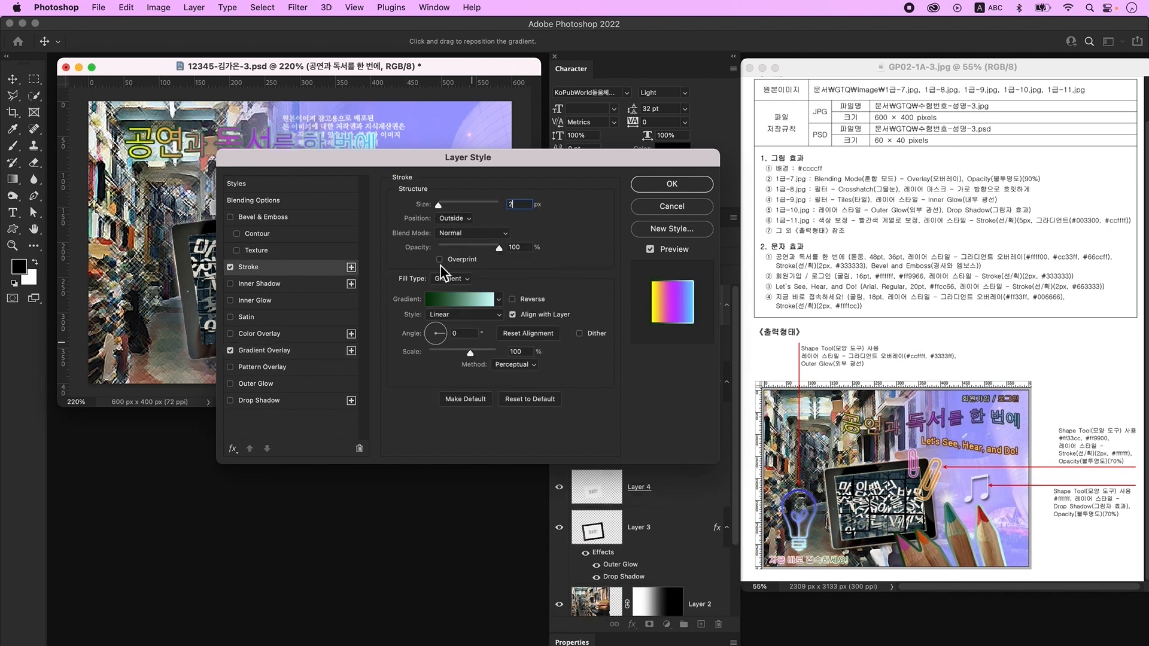
left_click(456, 279)
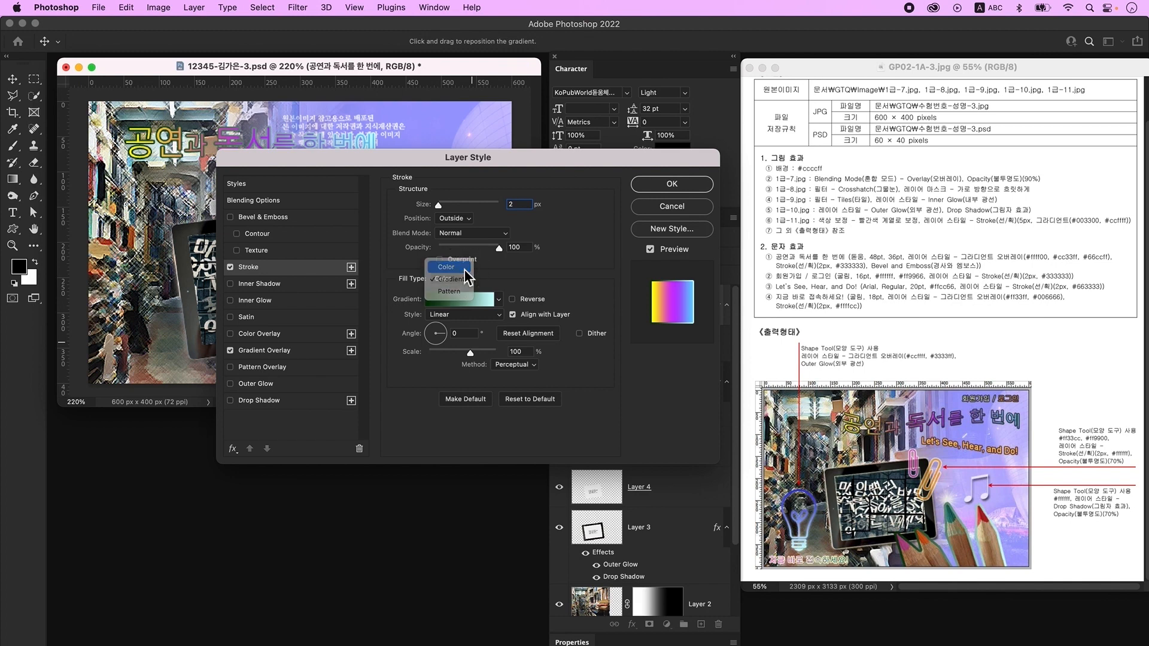
left_click(452, 266)
left_click(433, 301)
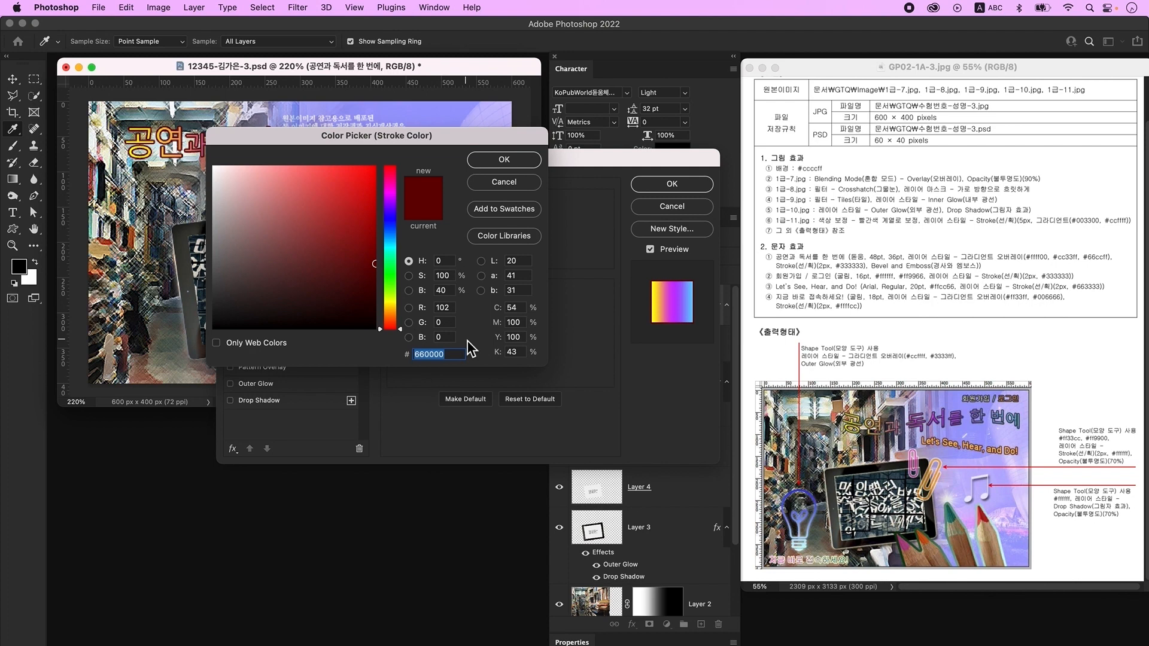
type("333333")
key("Return")
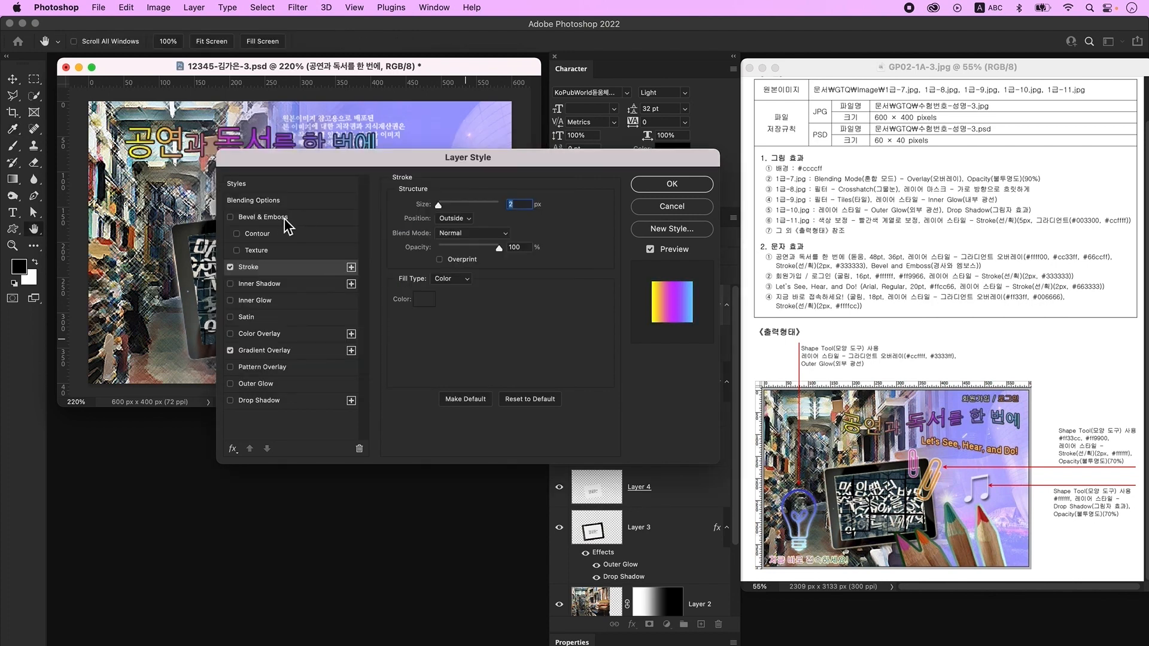
left_click(285, 219)
left_click(672, 184)
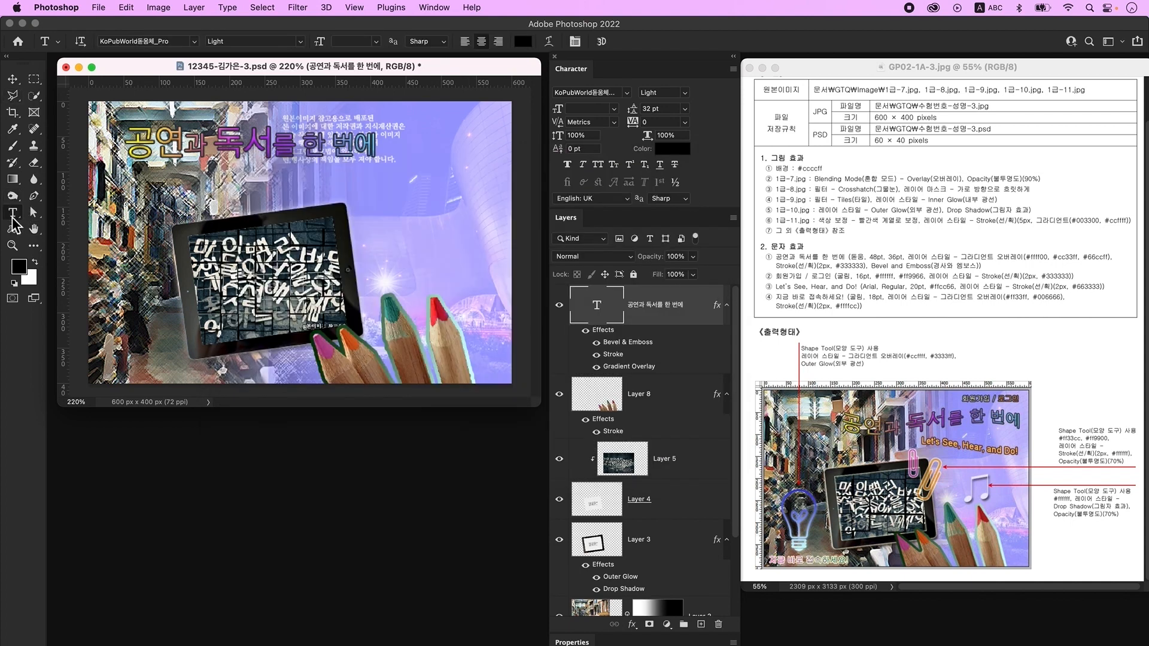
- Warp the title text with the Flag style at -34% bend, then add an empty Layer 9
left_click(549, 42)
left_click(528, 153)
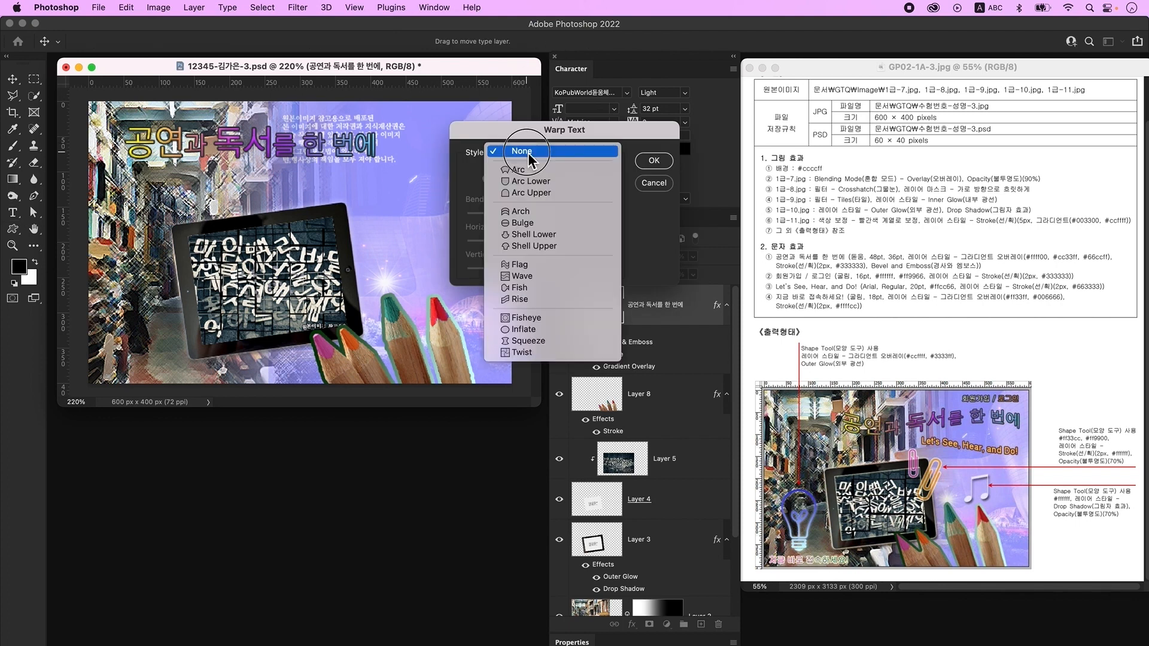
left_click(547, 264)
left_click_drag(572, 216, 515, 218)
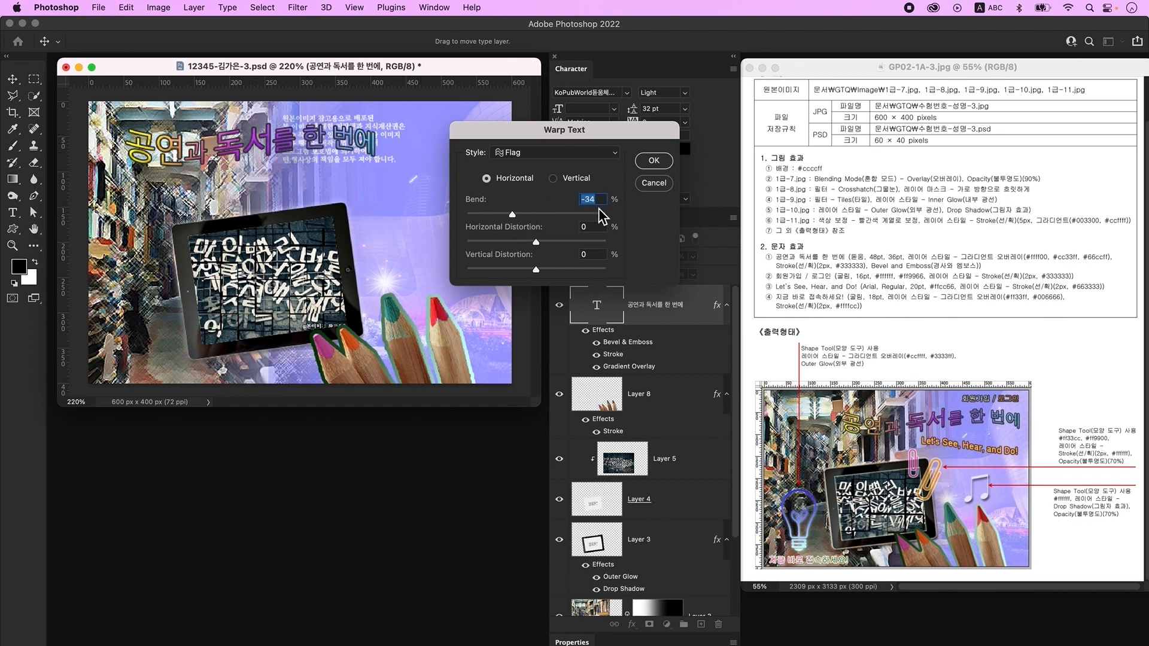
key("Return")
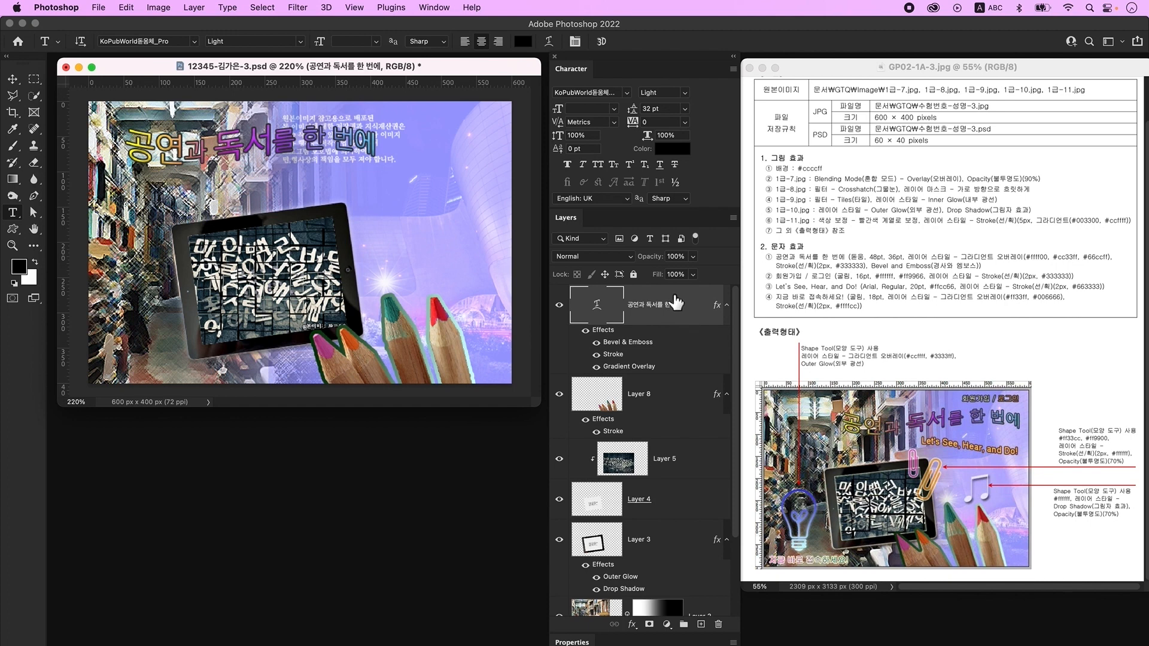
left_click(700, 624)
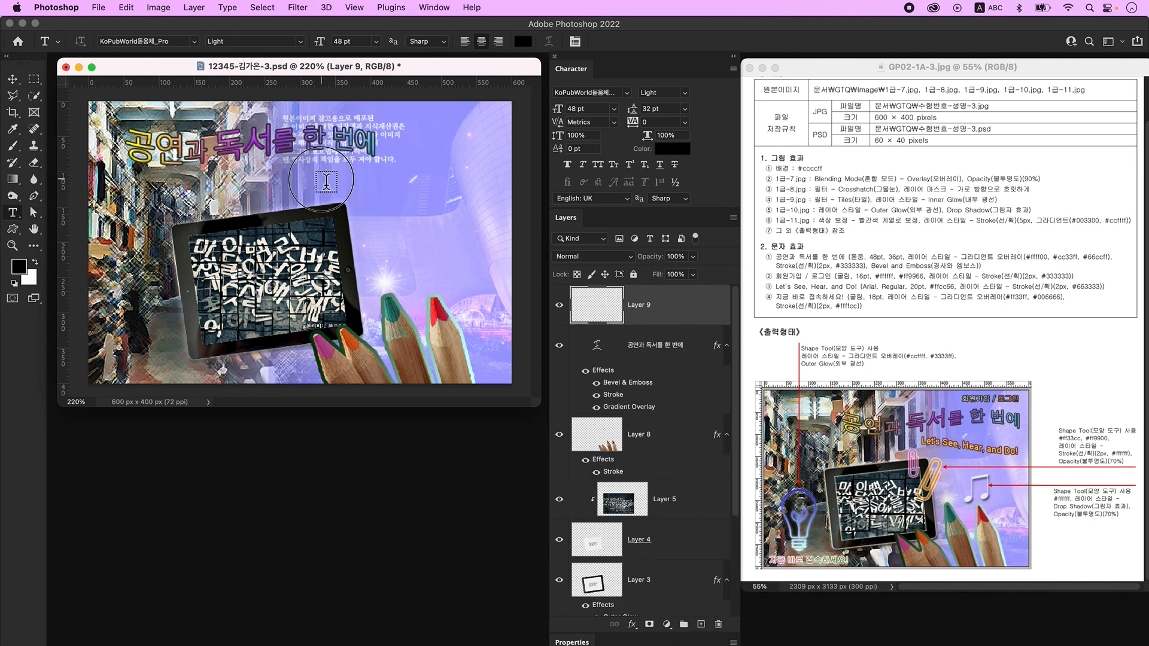
- Type the Korean text '회원가입 / 로그인' on the canvas
left_click(326, 181)
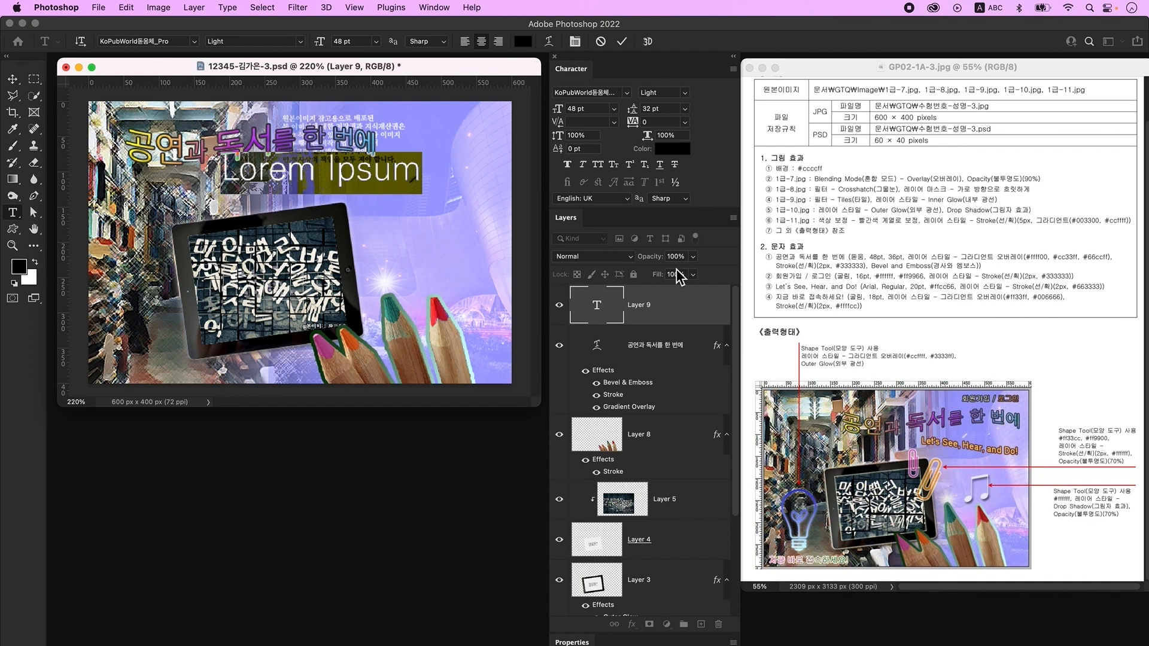
key("ctrl+space")
type("회원가입 /")
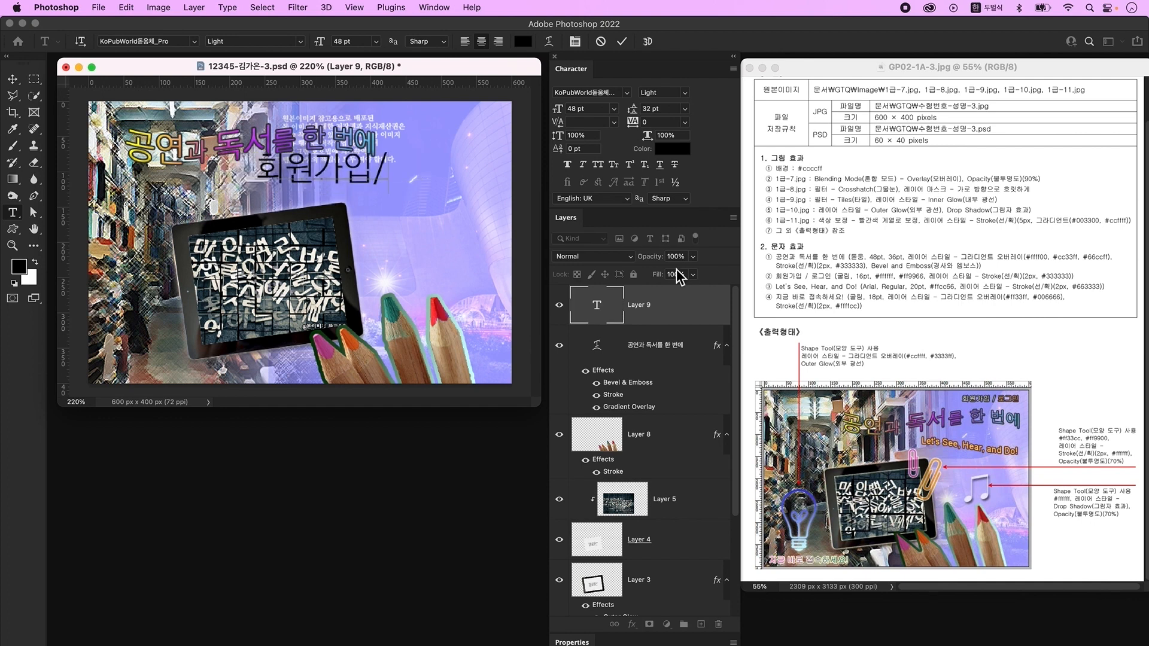
type(" 로그인")
key("ctrl+Return")
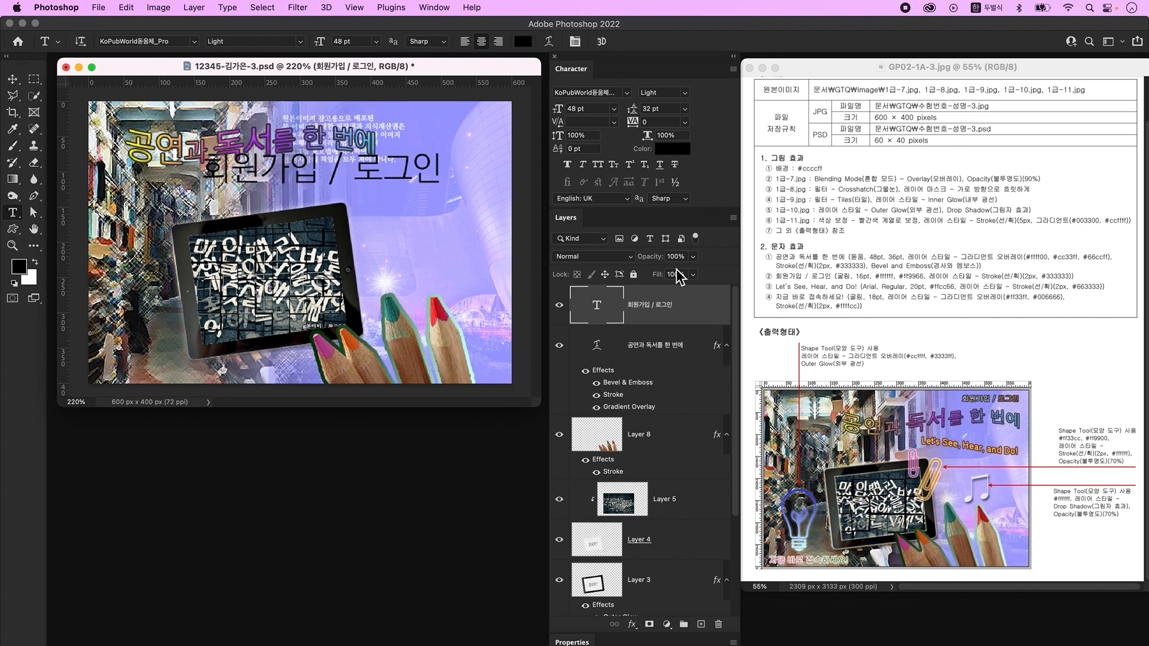
- Set the text to 조선굴림체, 16 pt, white #ffffff
left_click(626, 94)
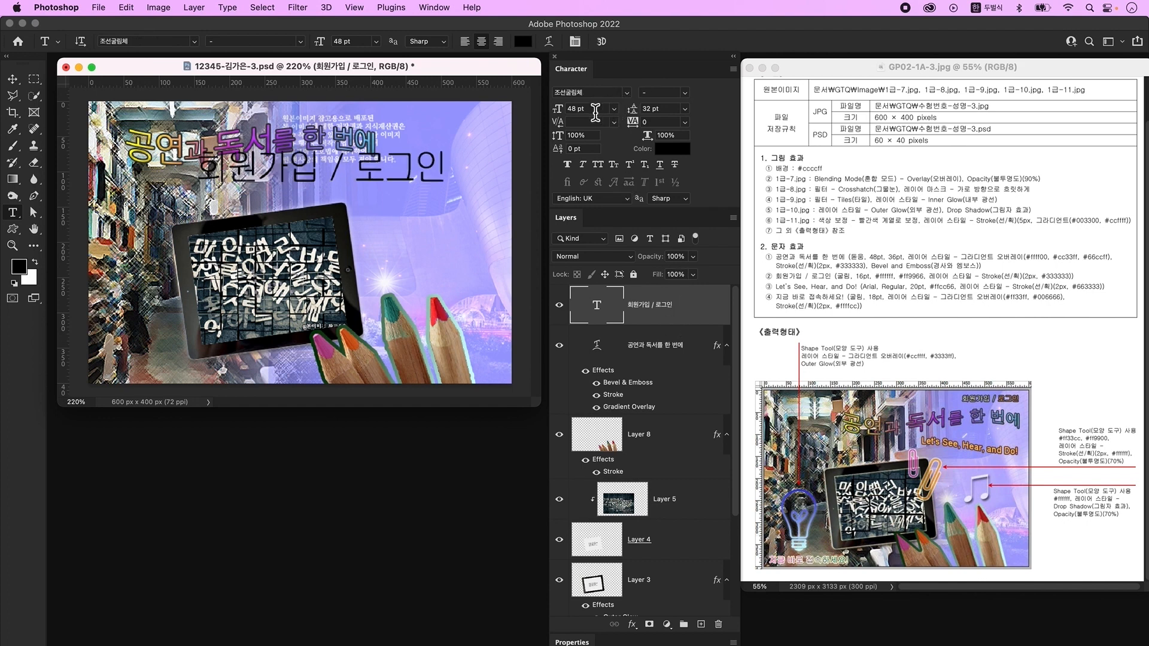
key("ctrl+space")
left_click(592, 110)
type("16")
key("Return")
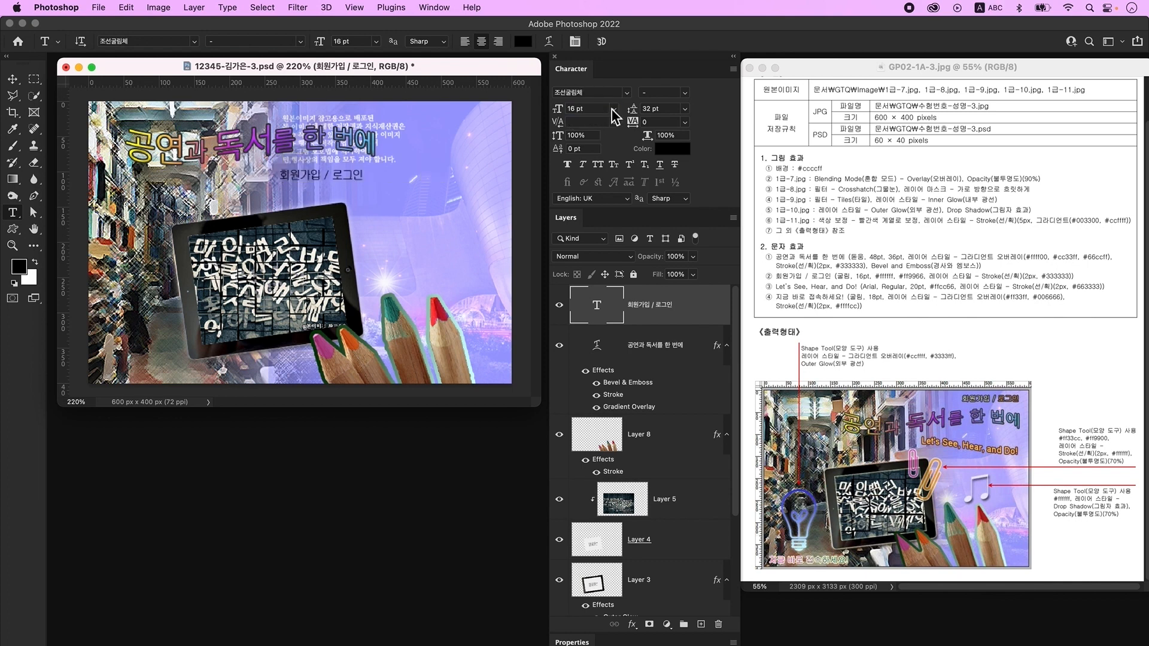
left_click(673, 150)
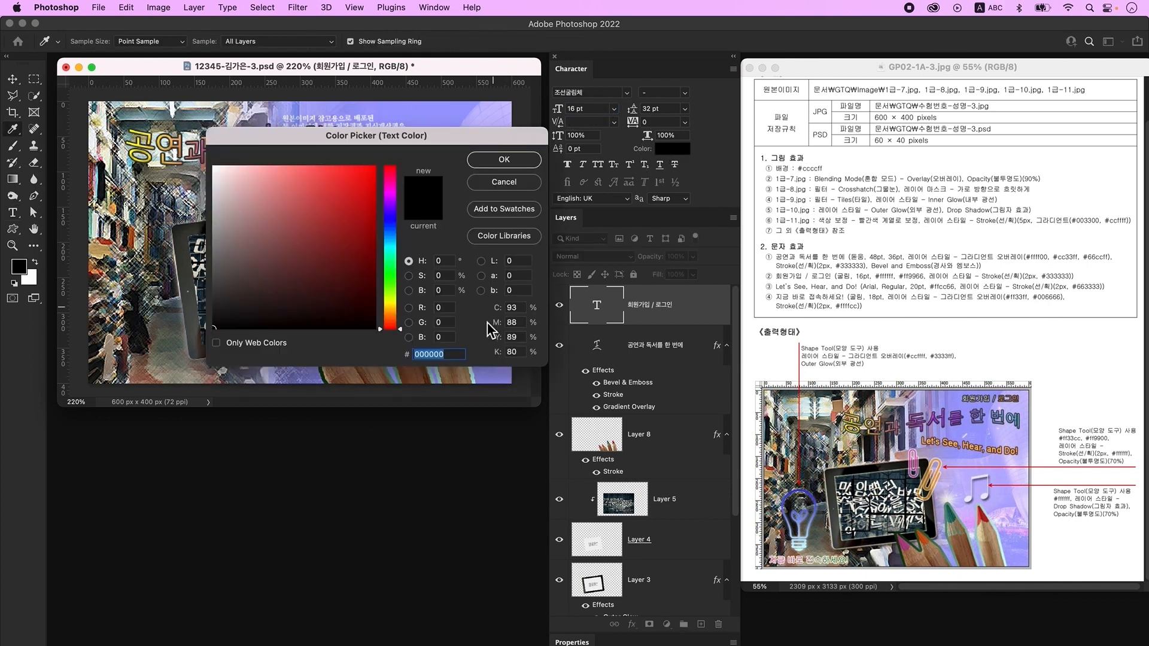
type("ffffff")
key("Return")
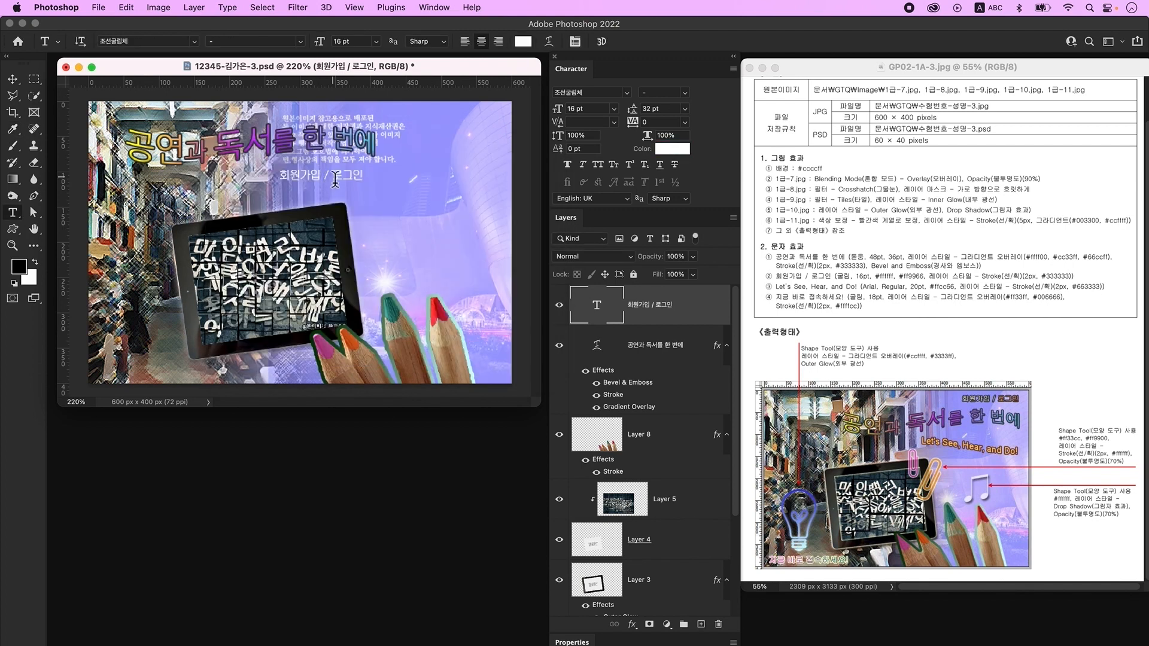
- Recolour the word 로그인 to #ff9966 and open the layer's style settings
double_click(335, 180)
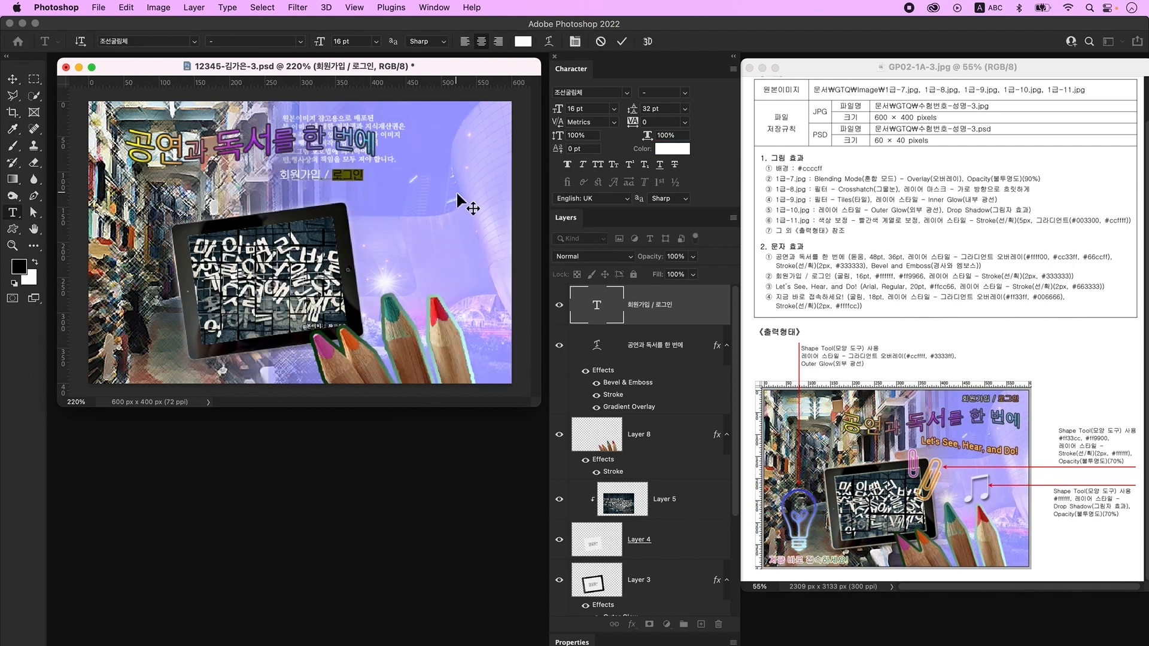
left_click(673, 150)
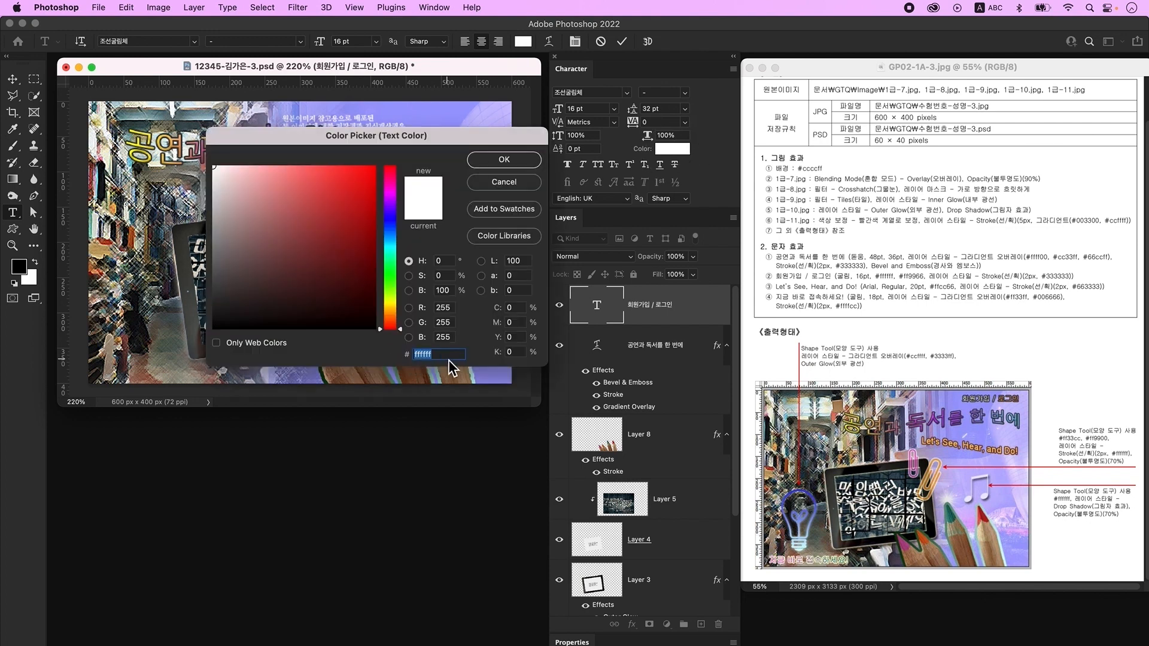
type("ff9966")
key("Return")
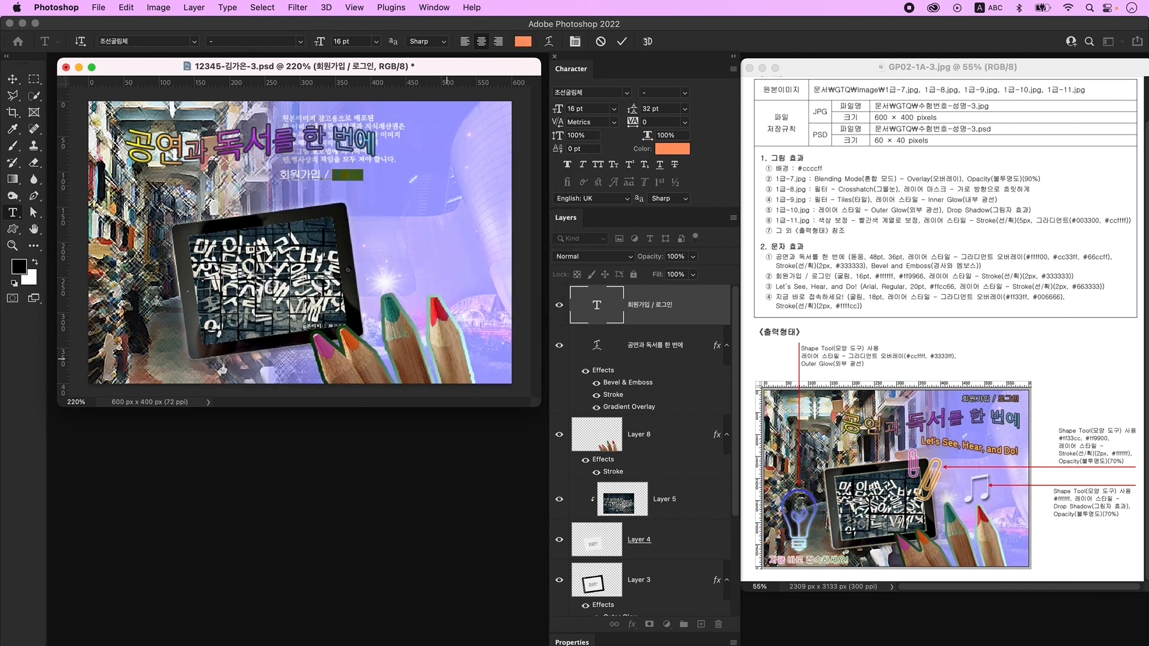
key("Escape")
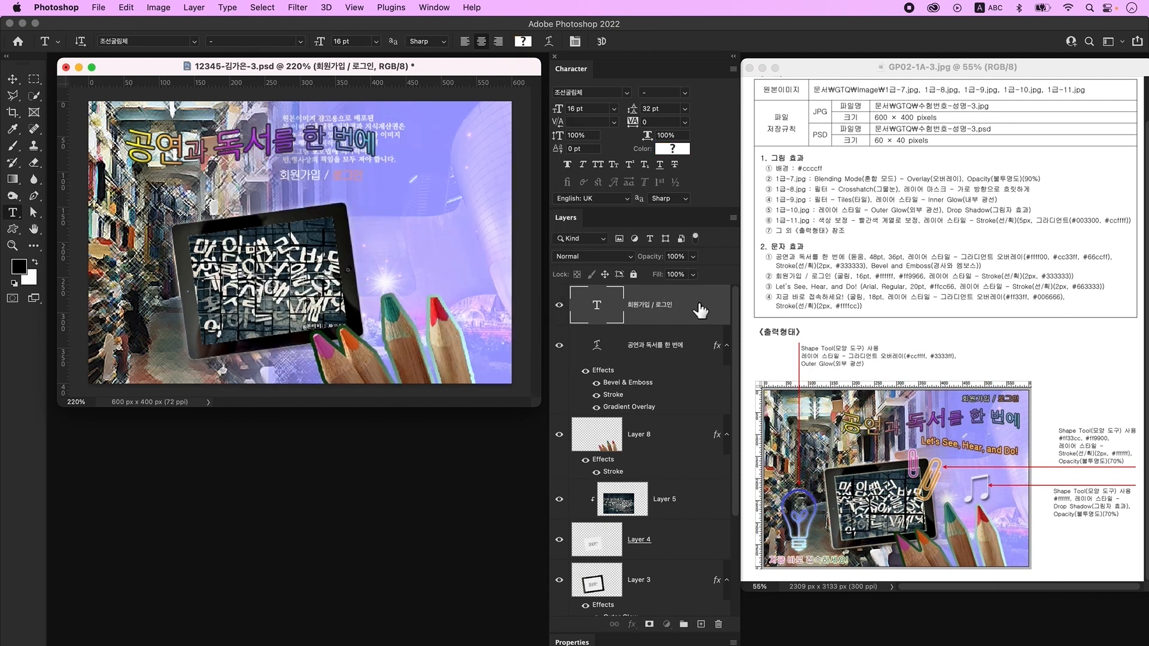
double_click(700, 310)
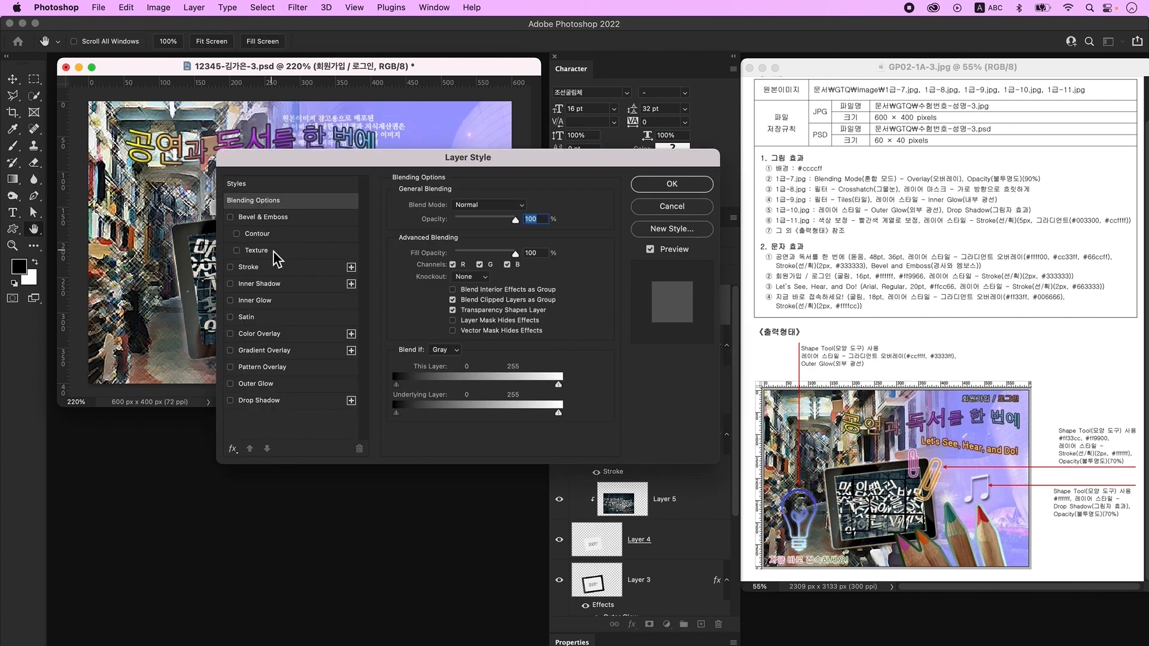
- Apply a 2 px #333333 stroke to the 회원가입 / 로그인 text
left_click(270, 269)
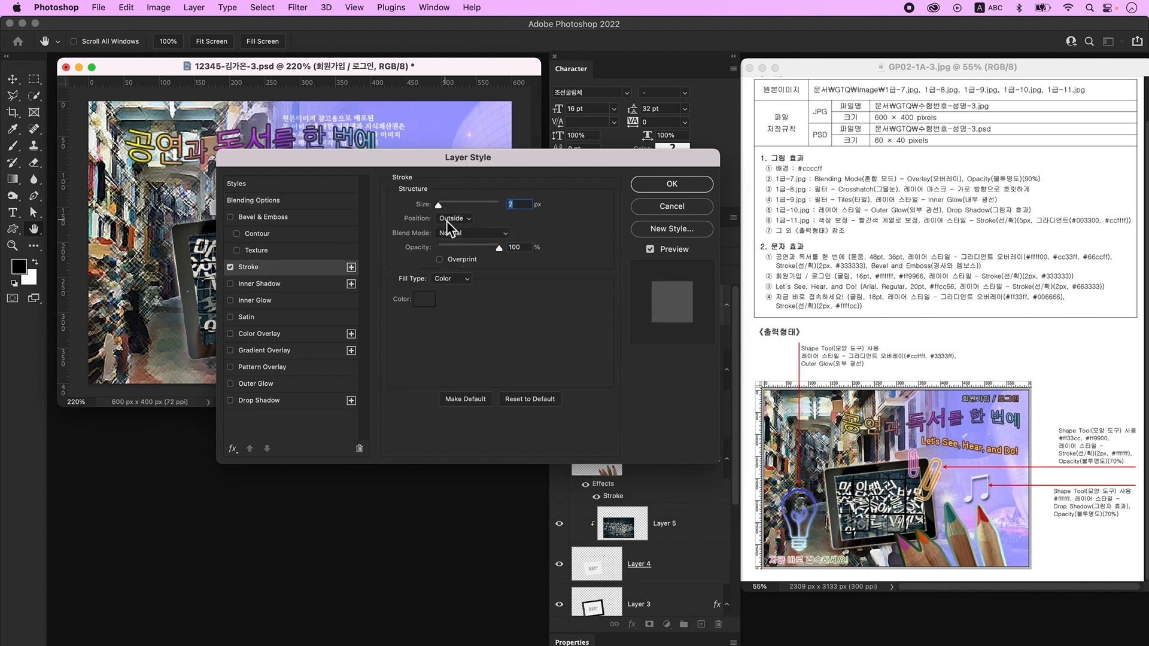
left_click(427, 303)
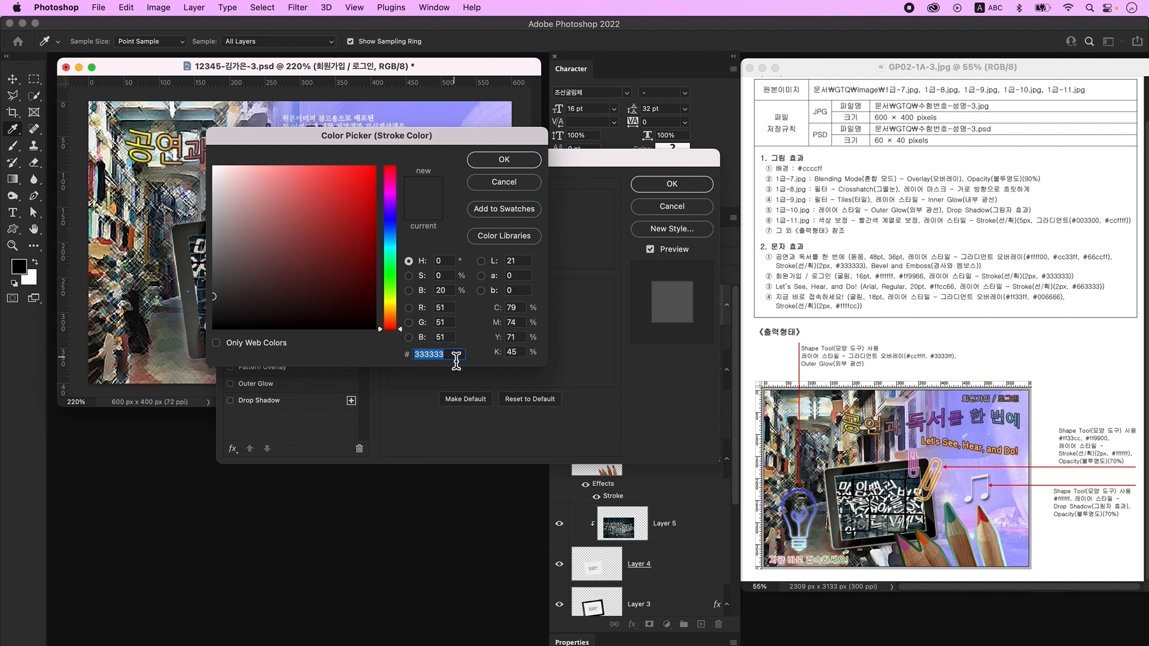
left_click(503, 159)
key("Return")
left_click(12, 78)
- Move 회원가입 / 로그인 to the top-right corner, shift the title right, and add an empty layer
left_click_drag(350, 181, 476, 120)
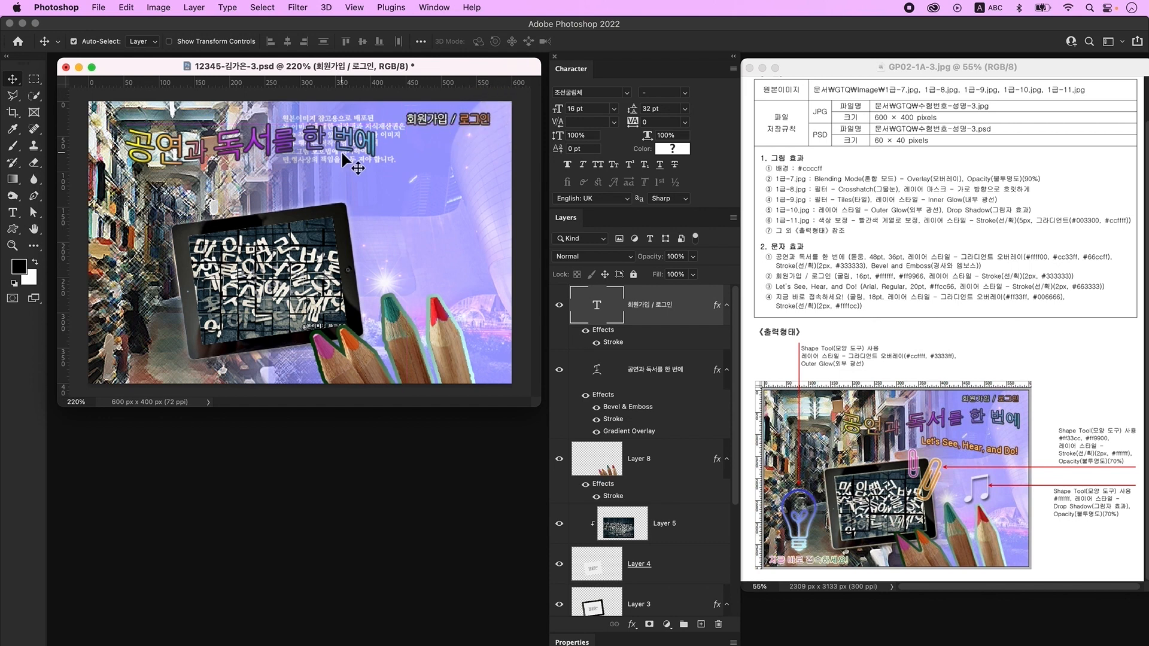
left_click_drag(336, 156, 450, 169)
left_click(641, 329)
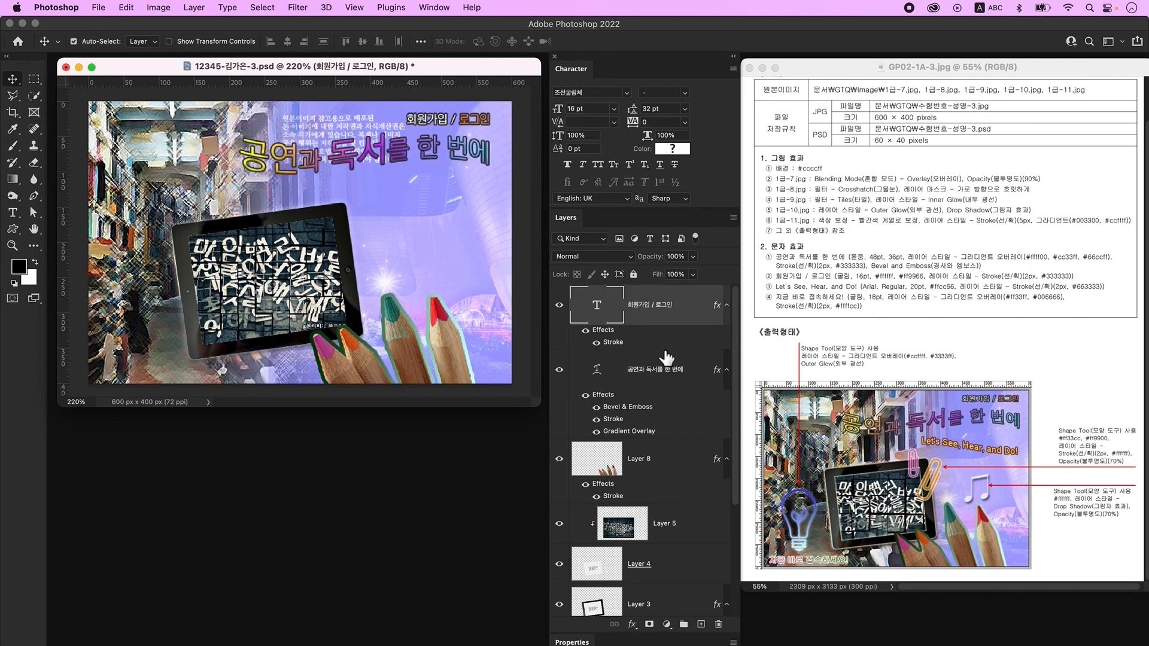
left_click(701, 624)
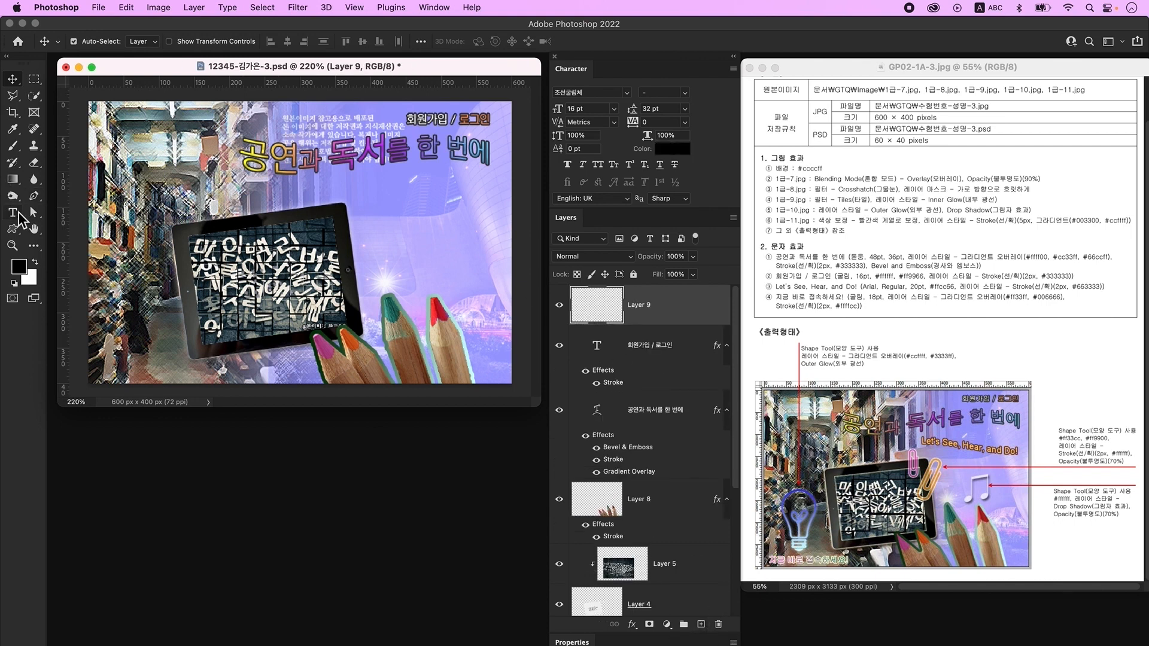
- Type the tagline 'Let's See, Hear, and Do!' below the title
left_click(13, 213)
left_click(306, 197)
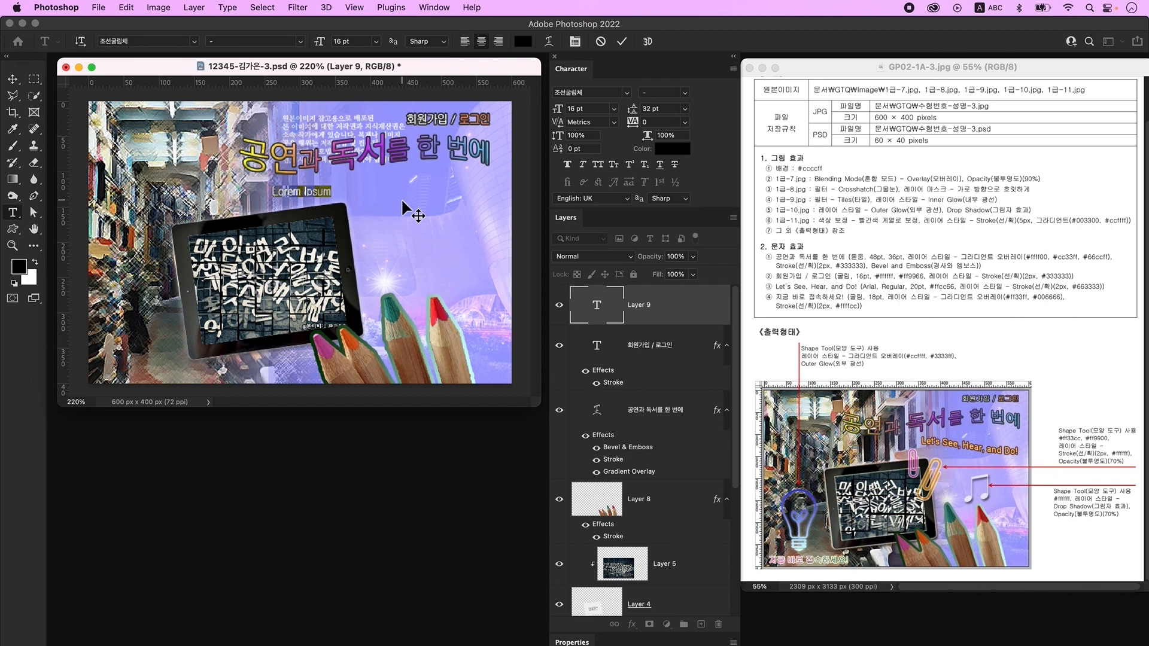
type("Let's See, Hear, and Do!")
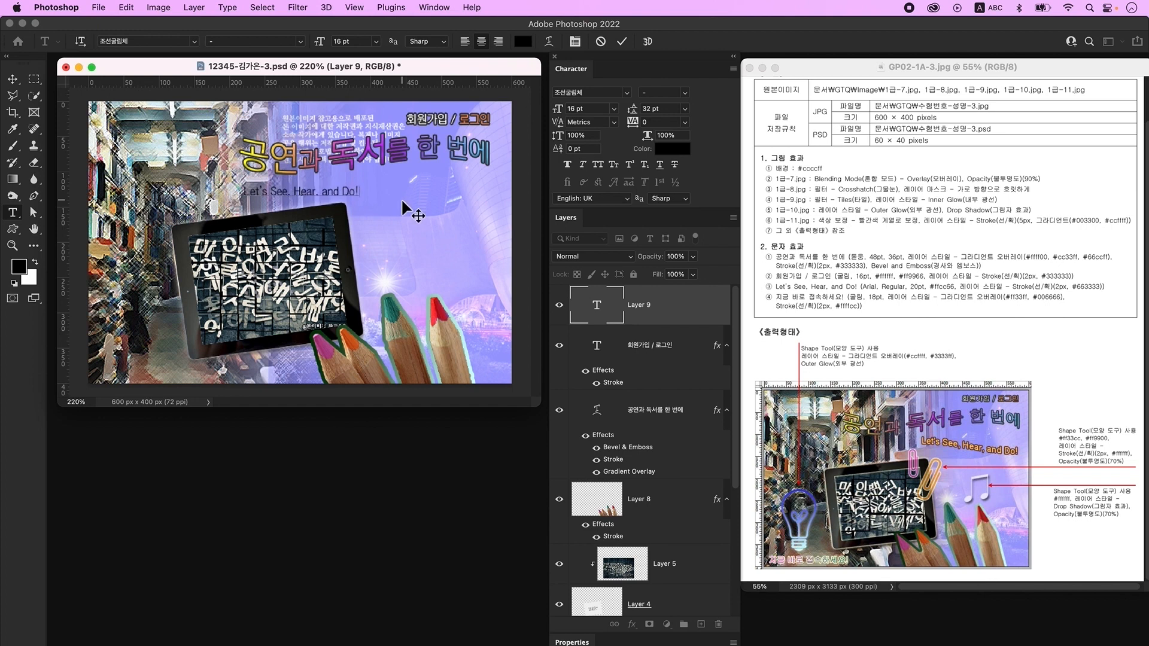
left_click(406, 204)
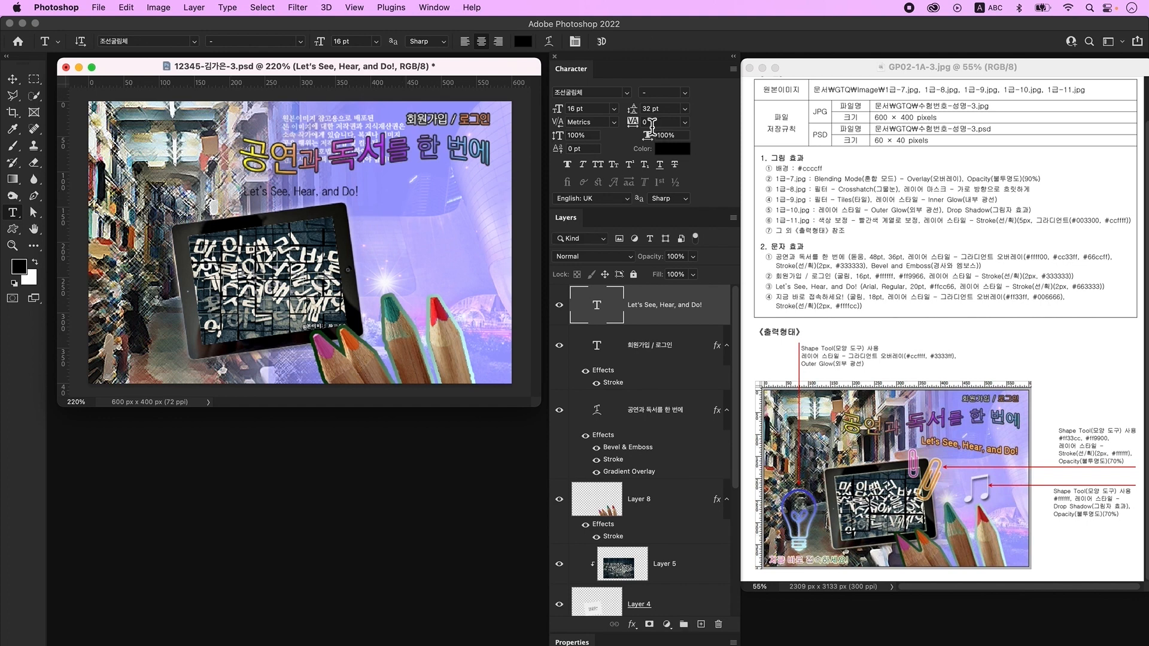
- Set the tagline to Arial 20 pt in #ffcc66 and open its layer style settings
left_click(616, 92)
type("Arial")
key("Return")
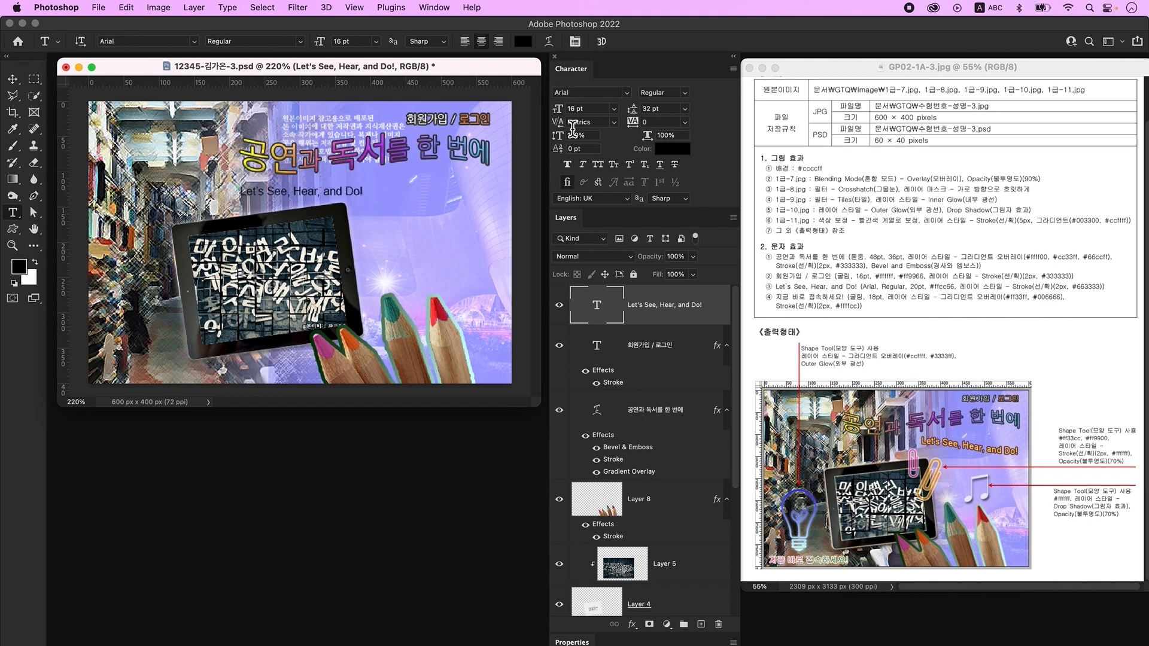
double_click(592, 109)
type("20")
key("Return")
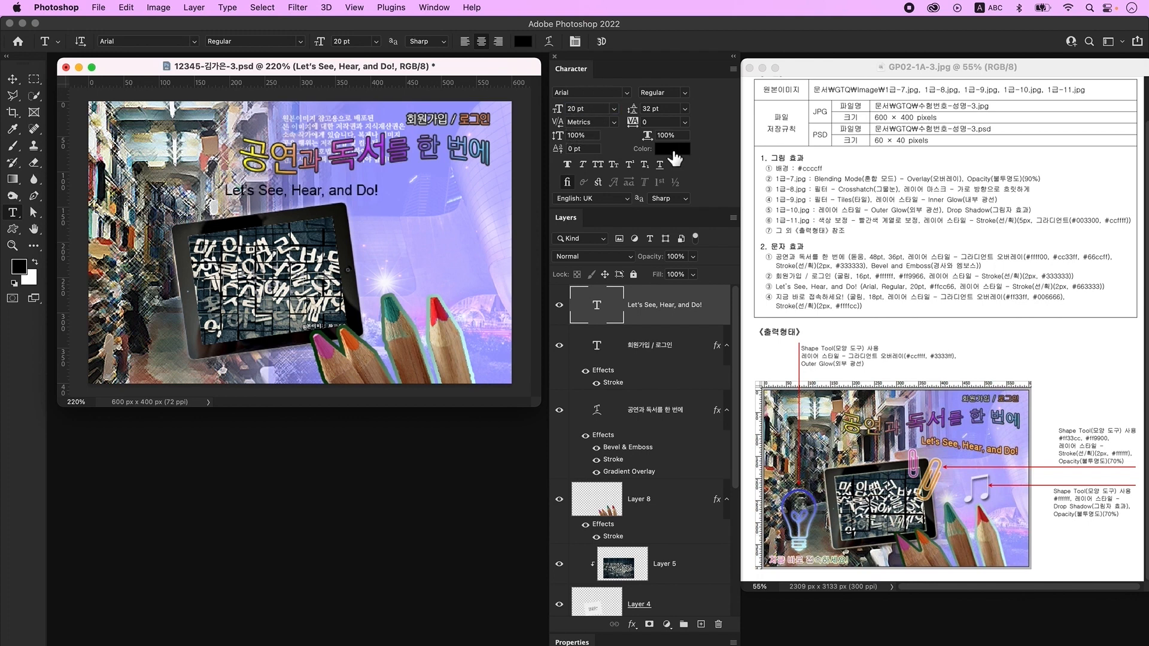
left_click(677, 151)
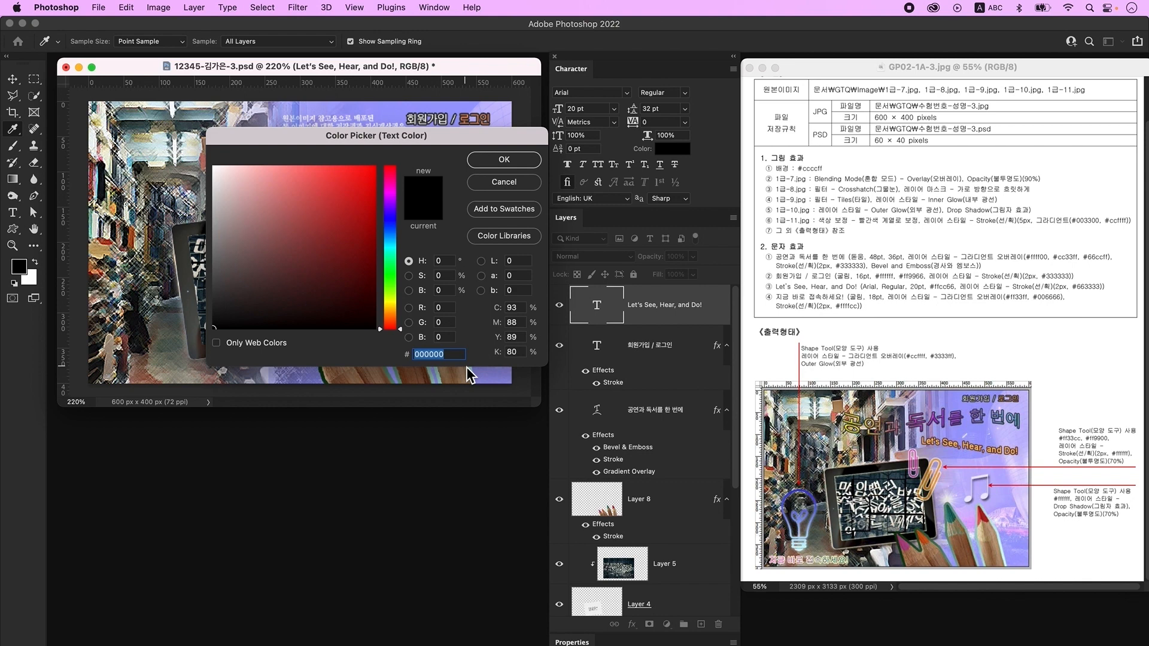
type("ffcc66")
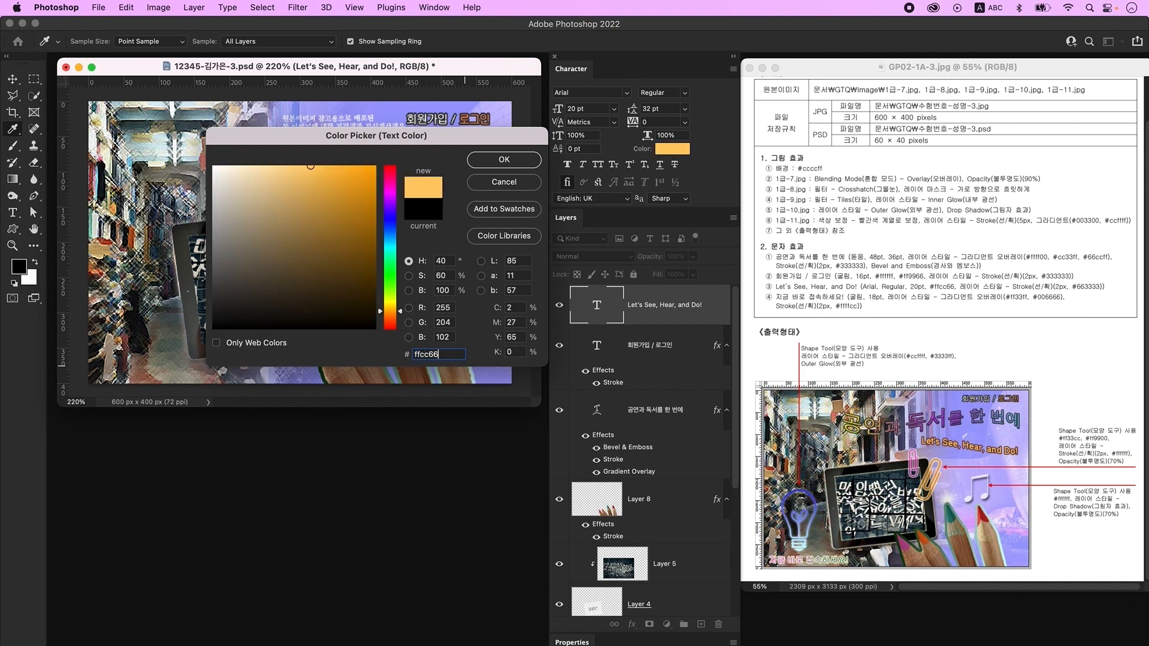
key("Return")
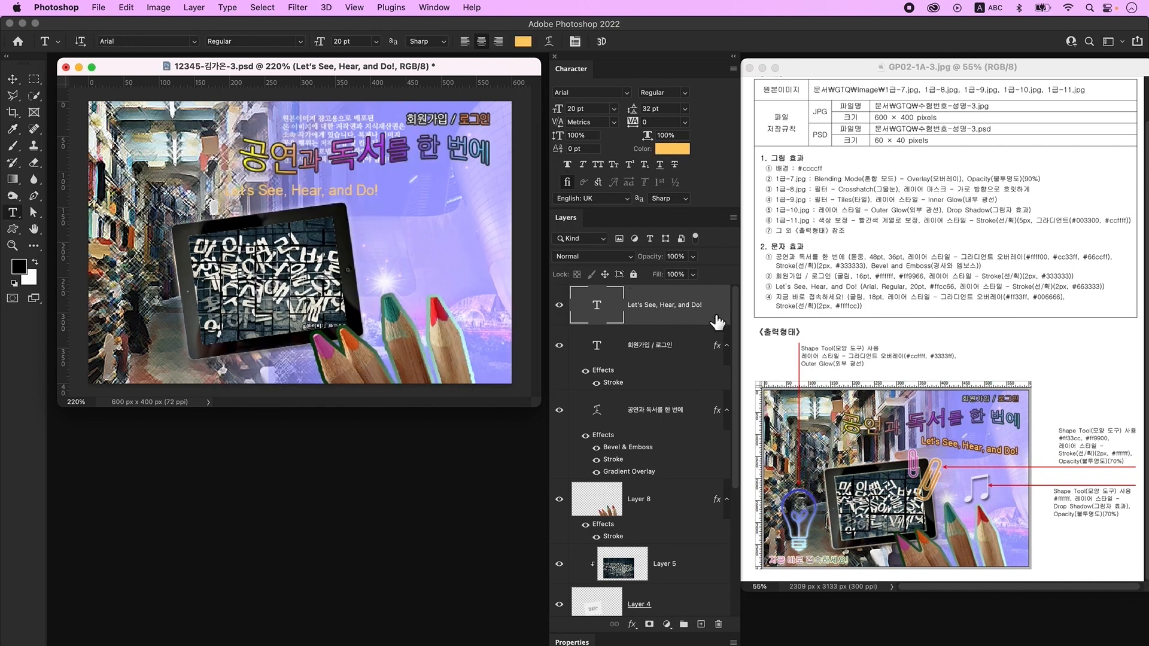
double_click(716, 323)
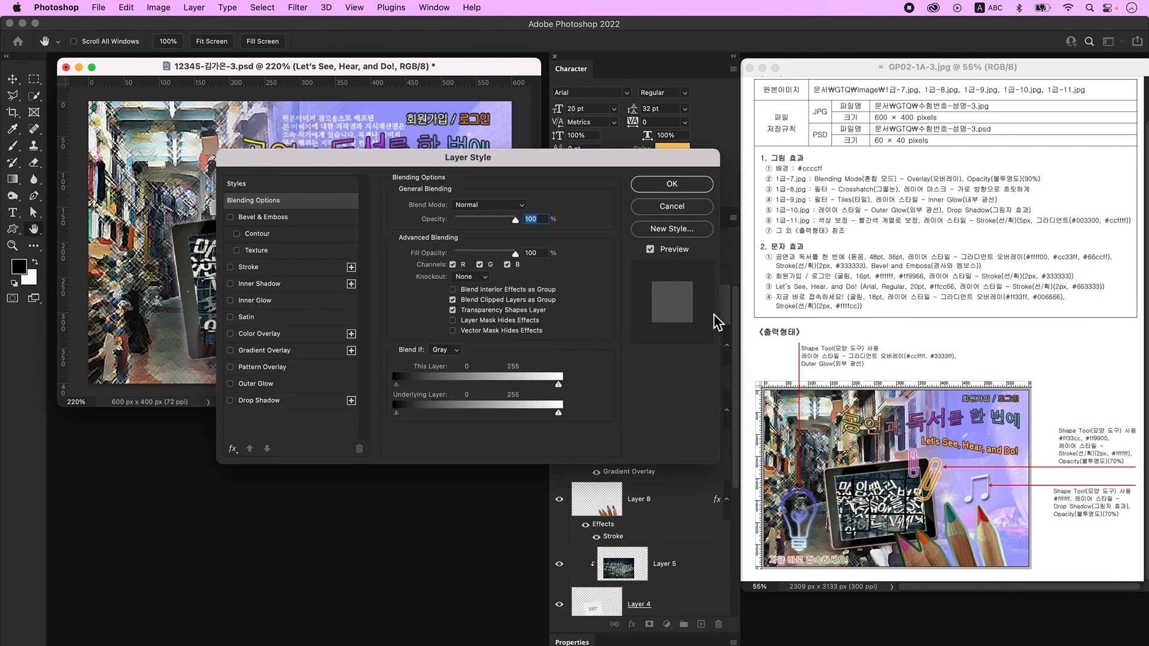
- Add a 2 px #663333 stroke to the tagline text
left_click(263, 267)
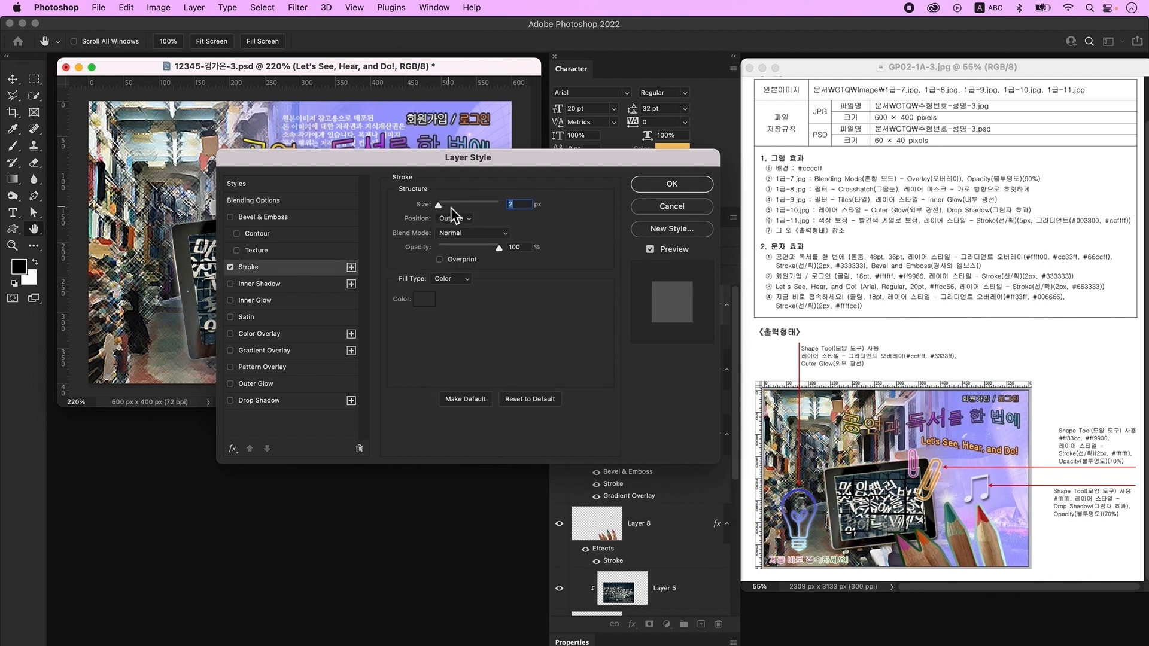
left_click(426, 302)
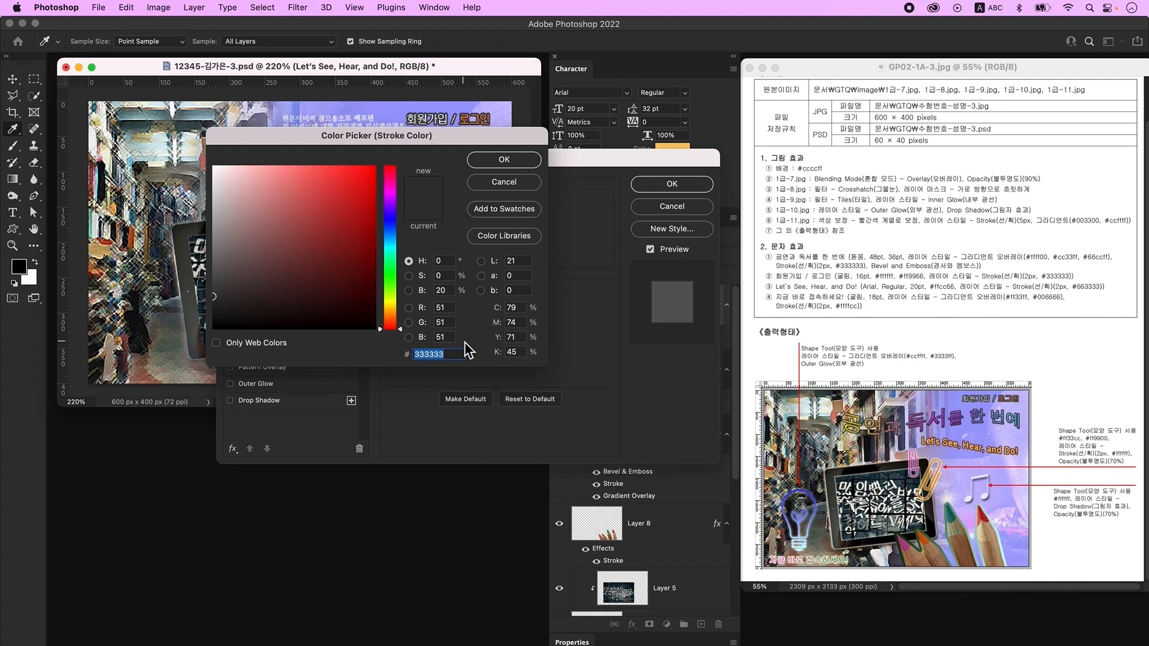
type("663333")
key("Return")
key("Return")
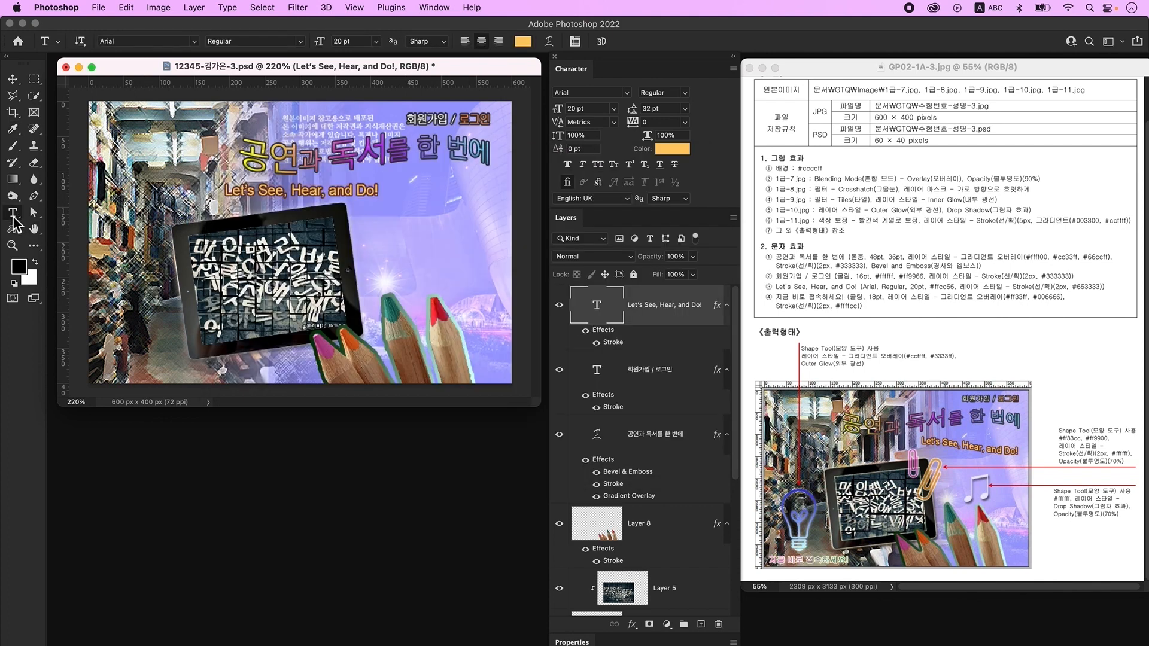
- Warp the tagline with the Rise style at a -50 bend
left_click(550, 41)
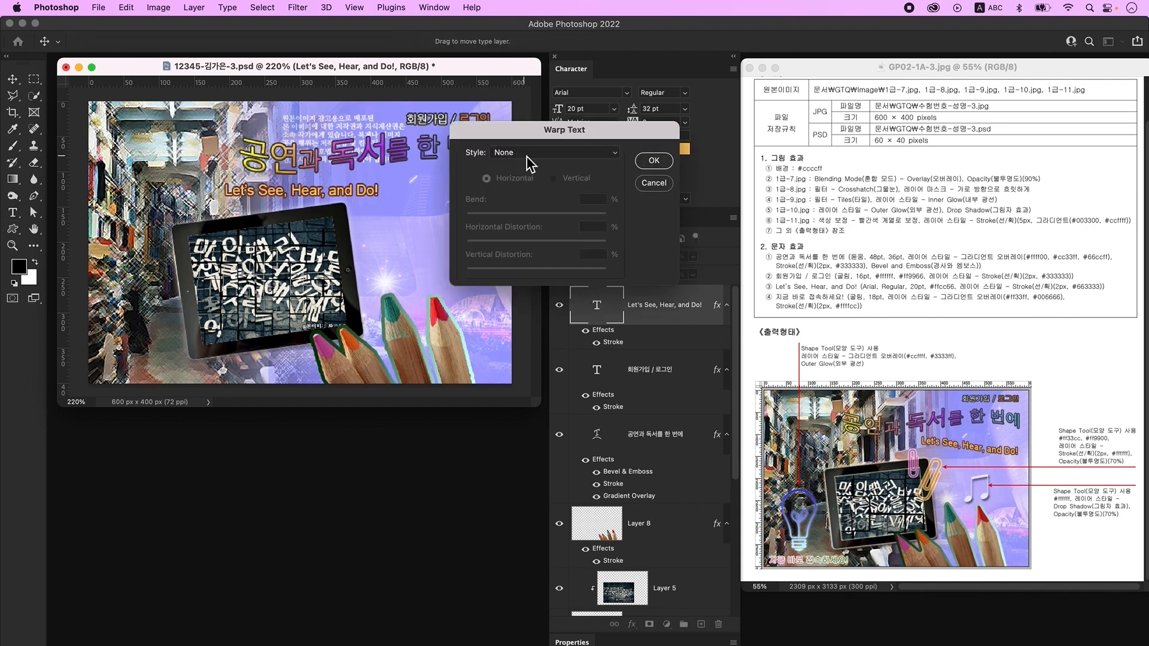
left_click(523, 157)
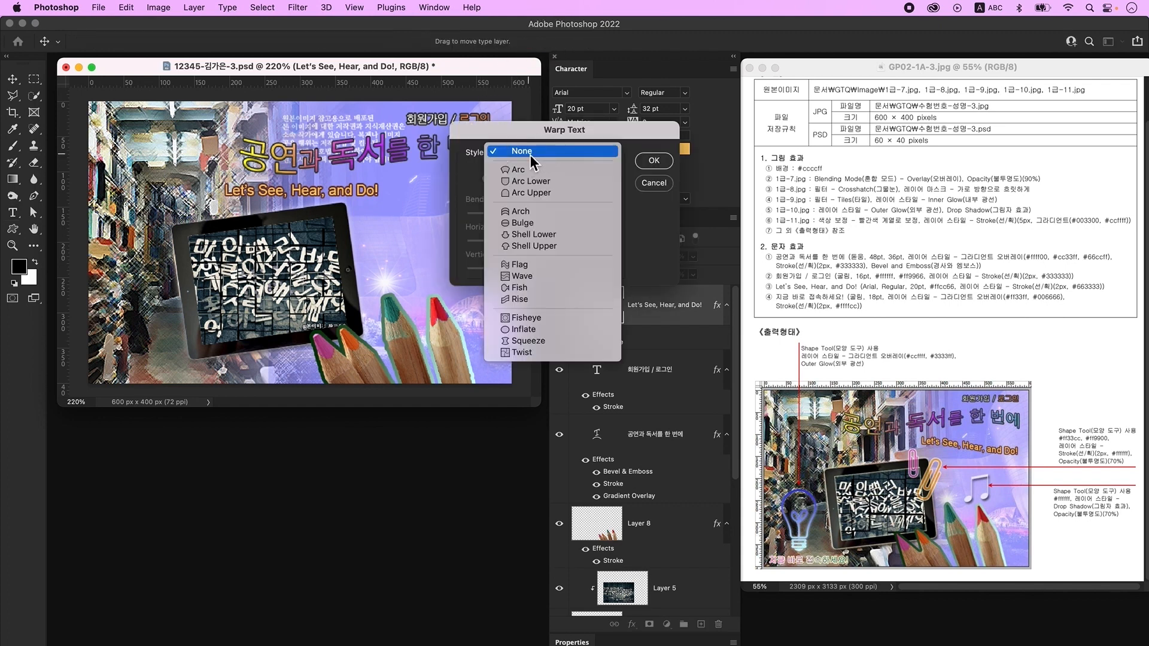
left_click(550, 304)
left_click_drag(573, 216, 501, 216)
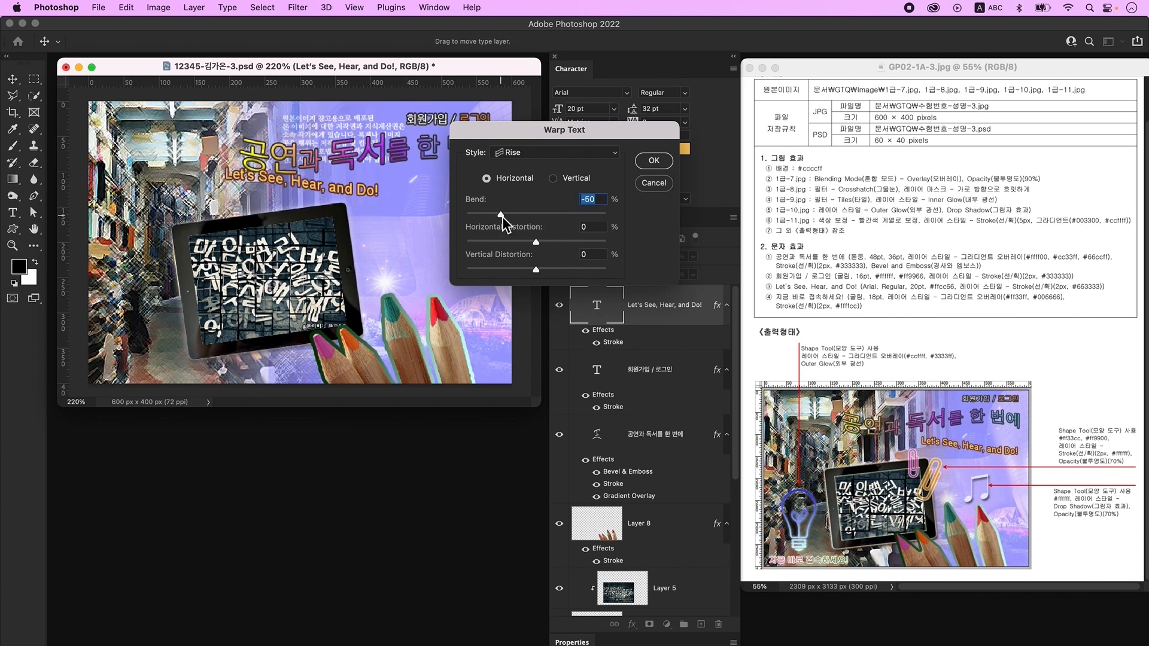
left_click(654, 160)
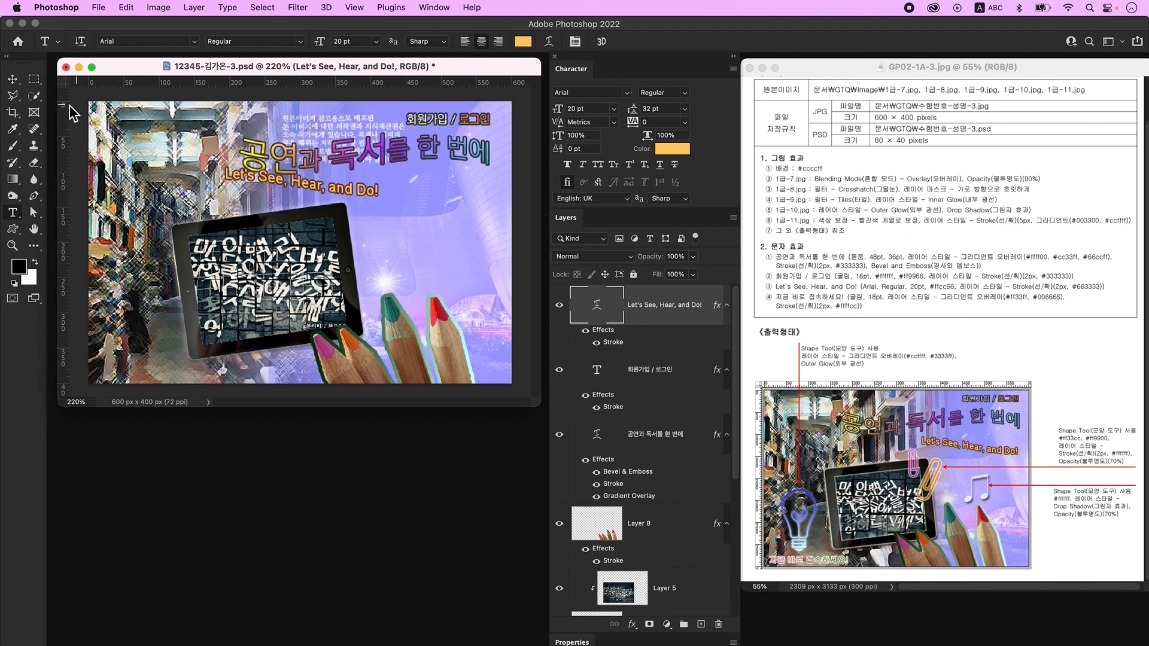
- Shift the tagline lower right and add an empty Layer 9 above it
left_click(12, 79)
left_click_drag(368, 198, 482, 215)
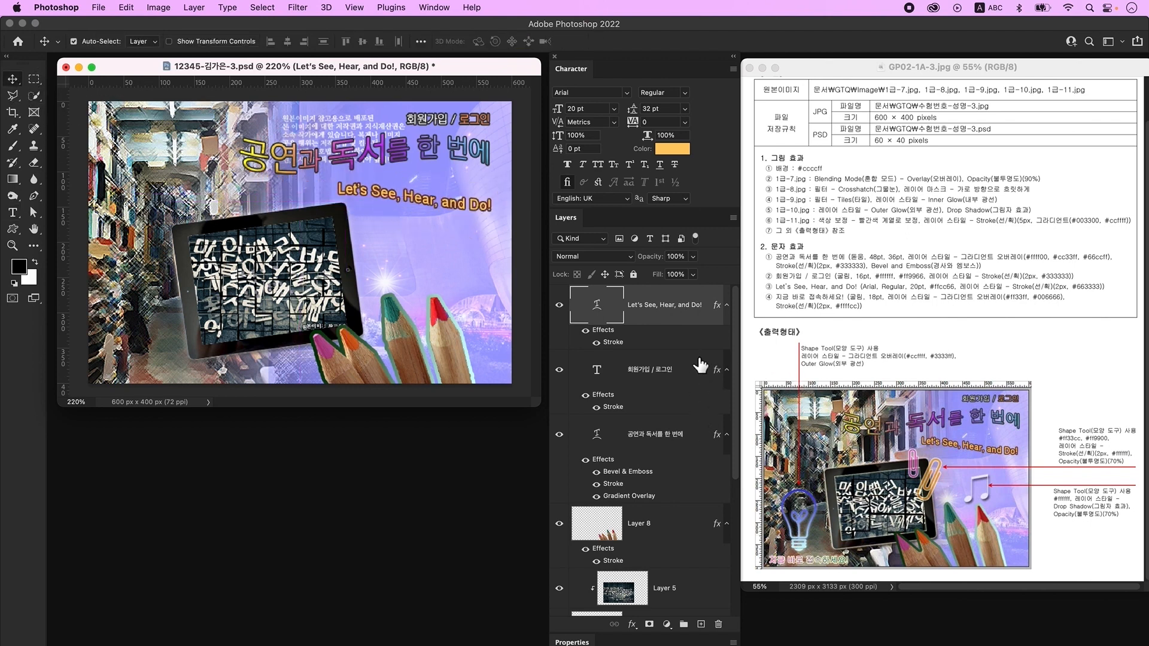
left_click(701, 624)
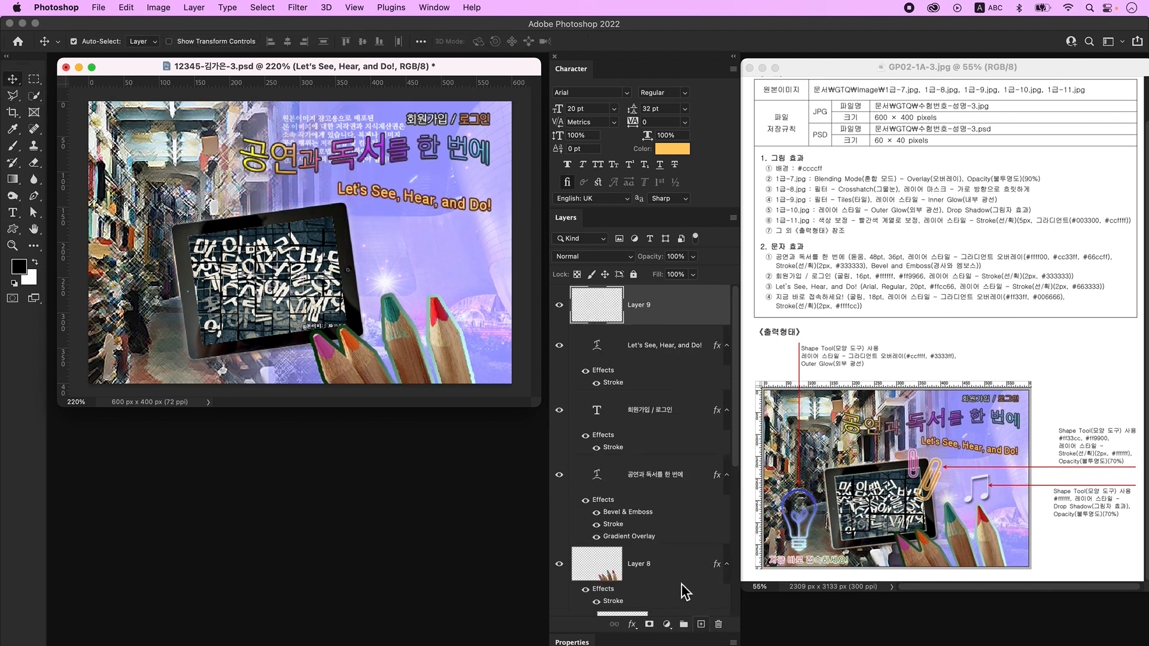
- Type the text '지금 바로 접속하세요!' beside the tablet
left_click(13, 214)
left_click(350, 252)
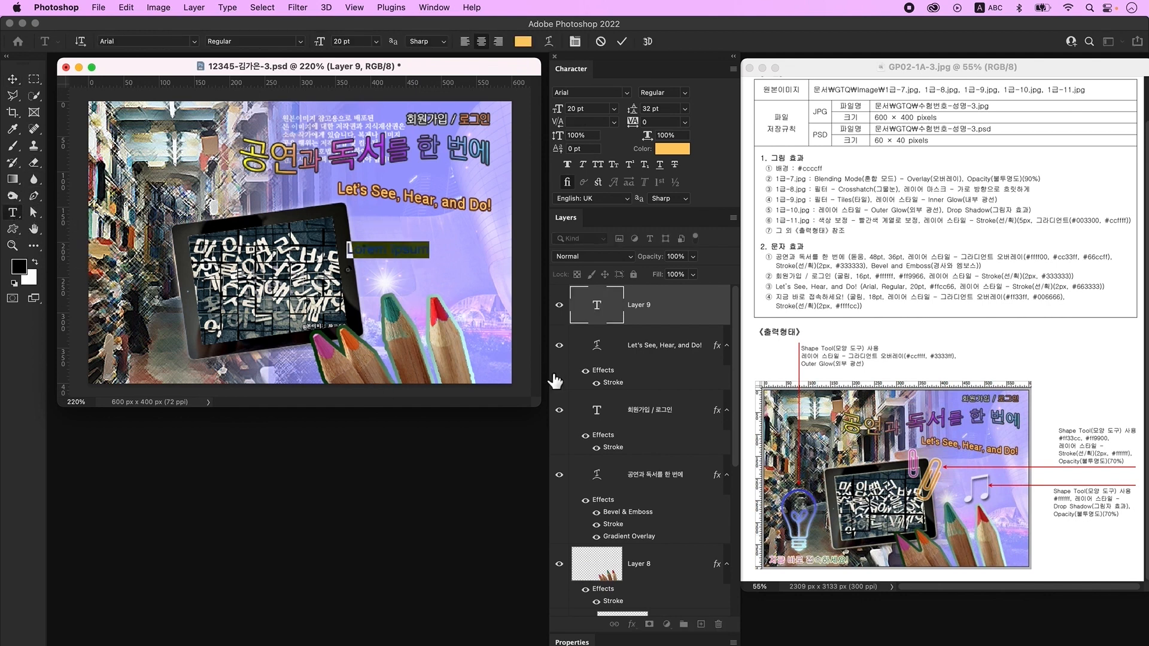
key("ctrl+space")
type("지금 바로 접속하세요!")
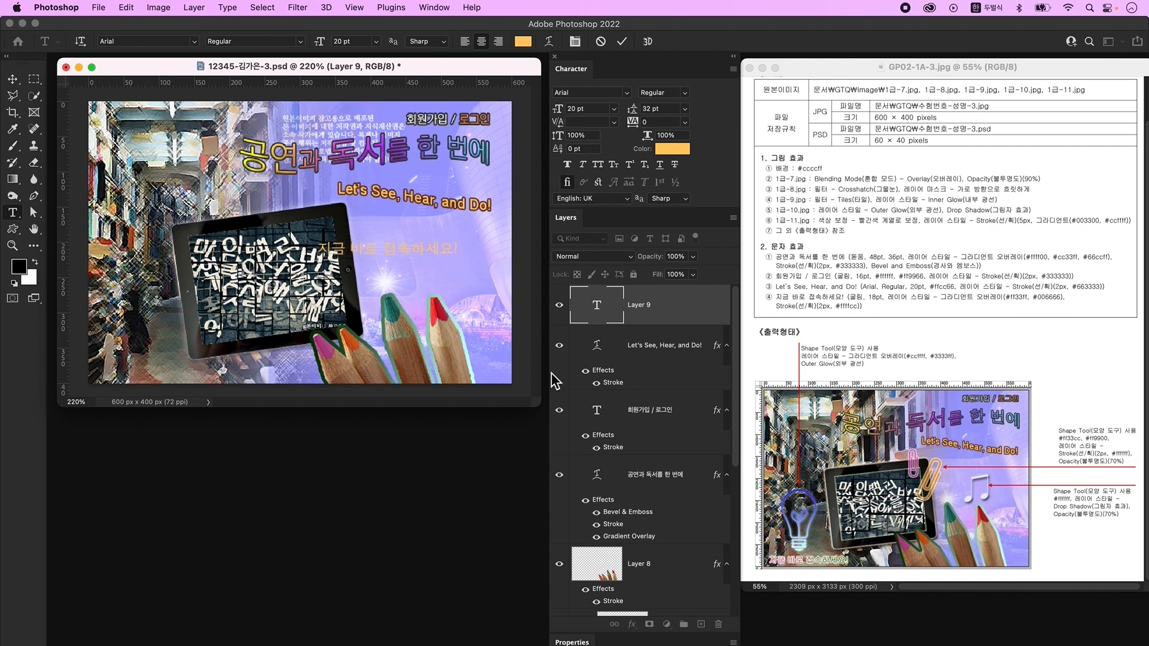
key("super+Return")
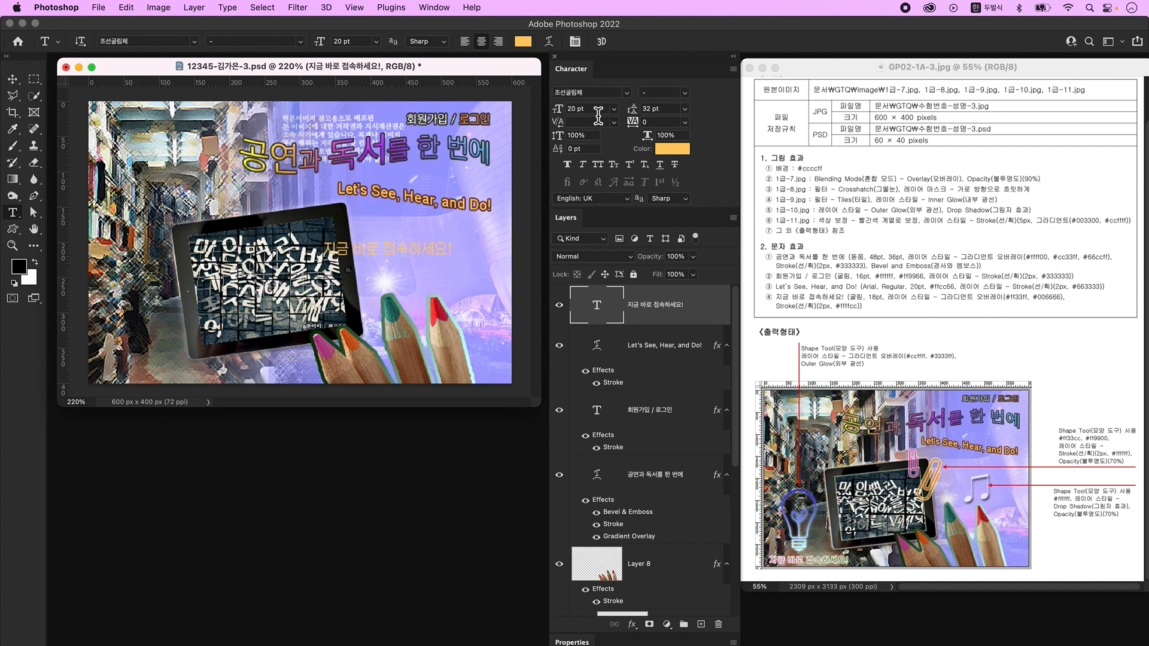
- Set the Korean text's font size to 18 pt
left_click_drag(596, 109, 545, 114)
type("18")
key("Return")
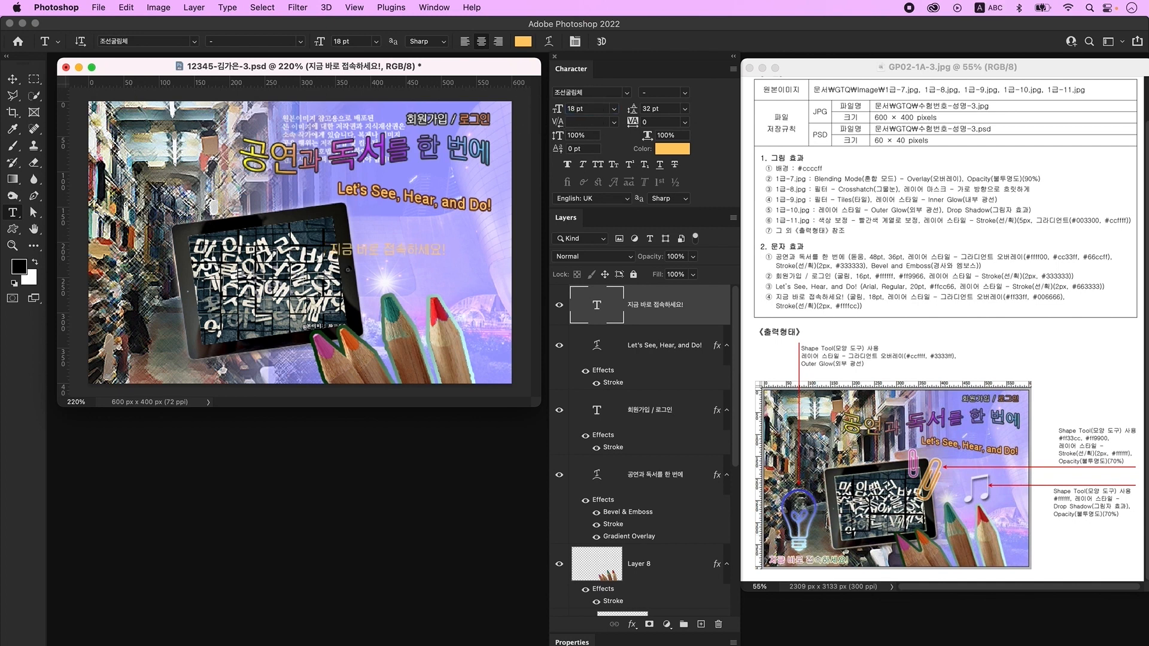
- Give the Korean text a two-stop gradient overlay from magenta ff33ff to teal 006666
double_click(704, 322)
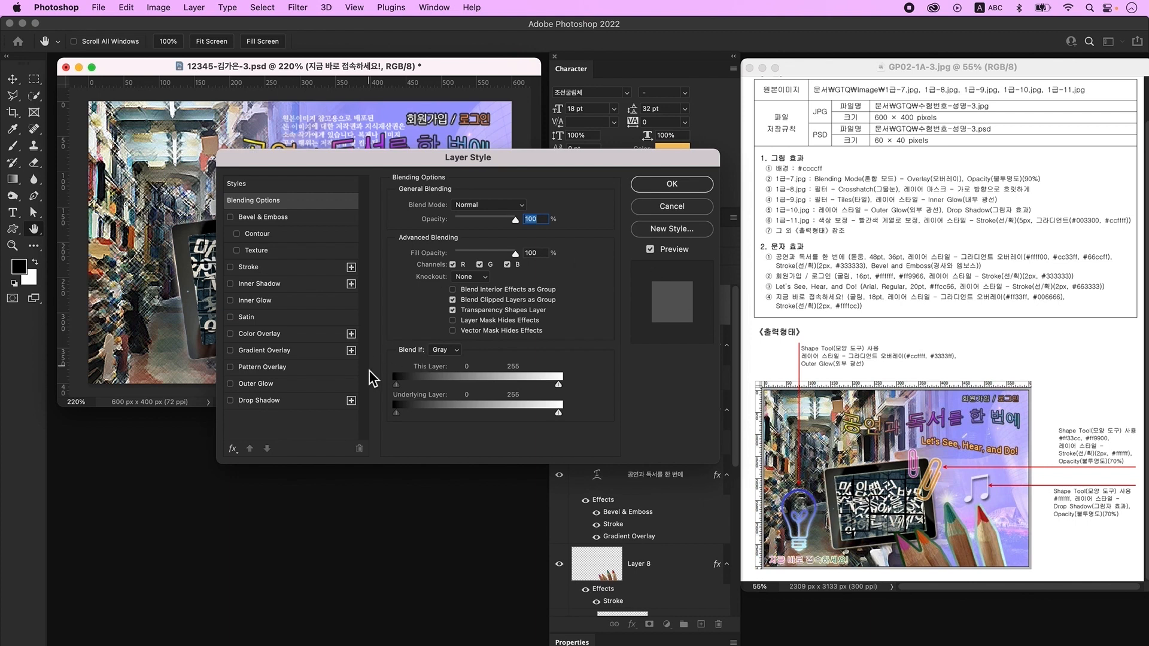
left_click(287, 352)
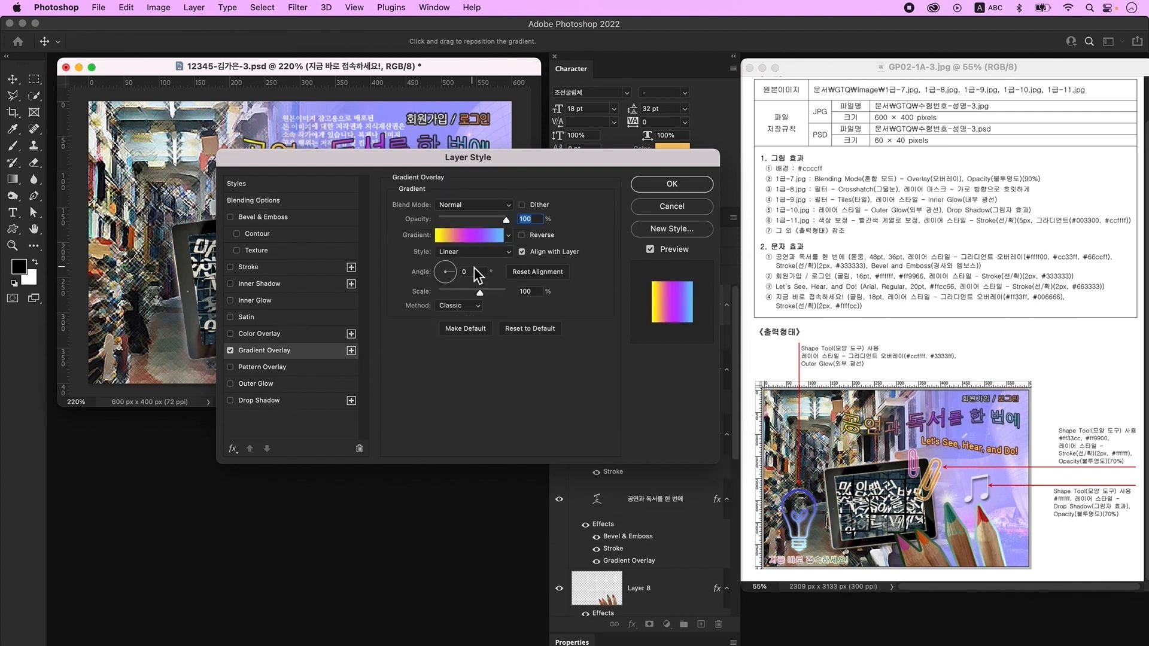
left_click(478, 240)
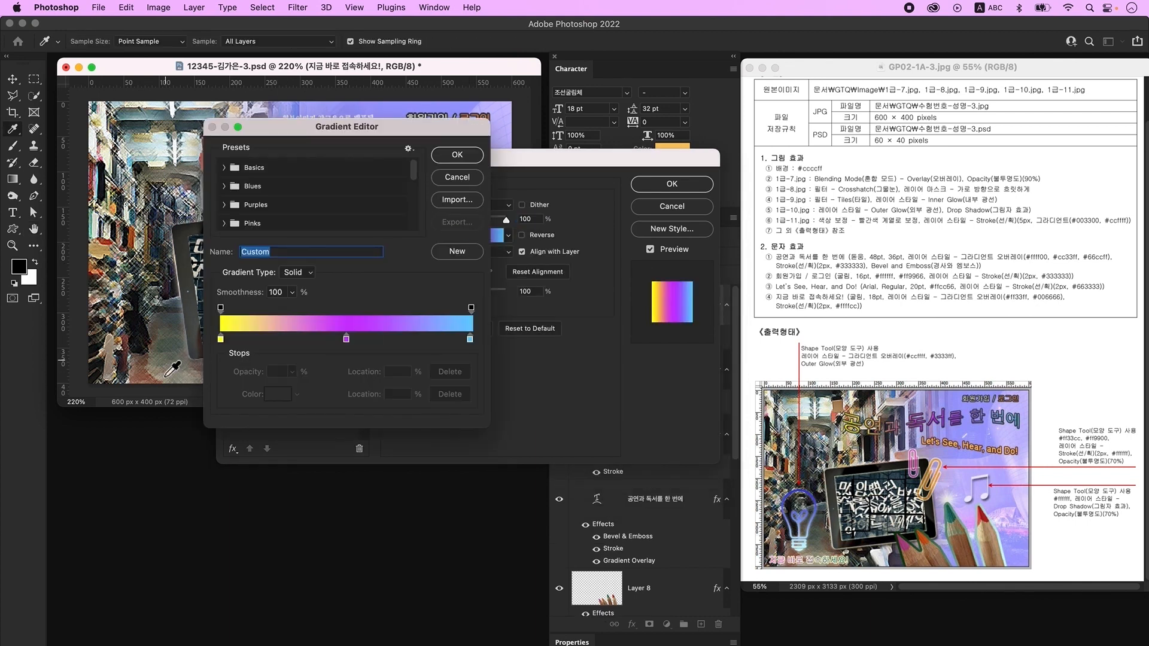
left_click(222, 340)
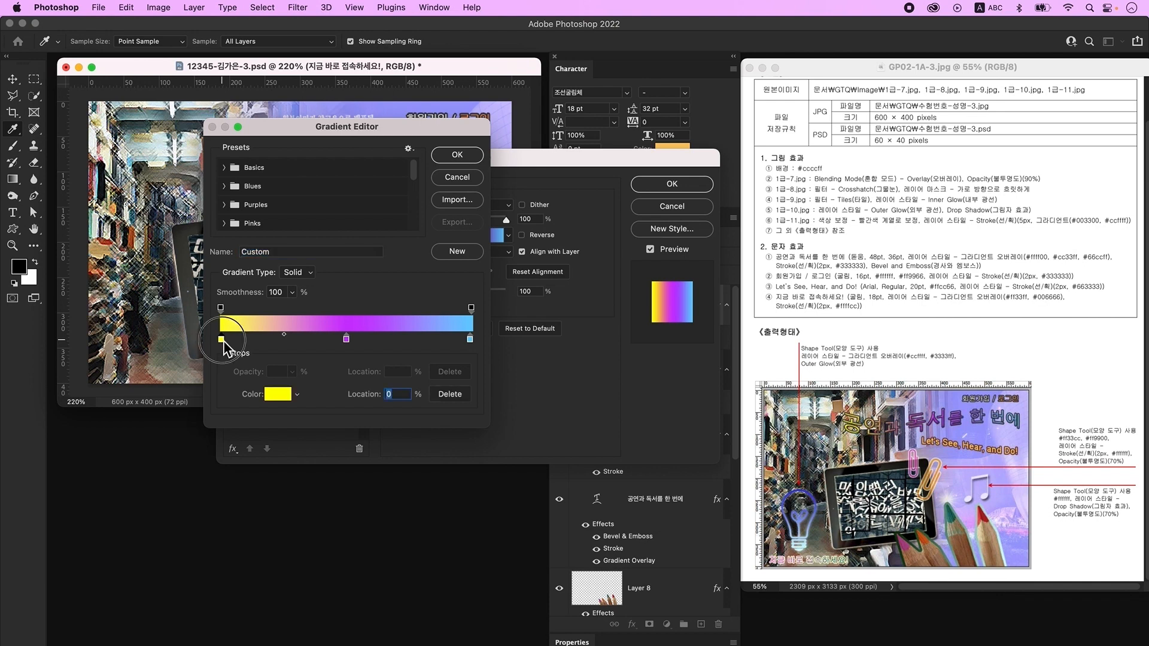
double_click(221, 340)
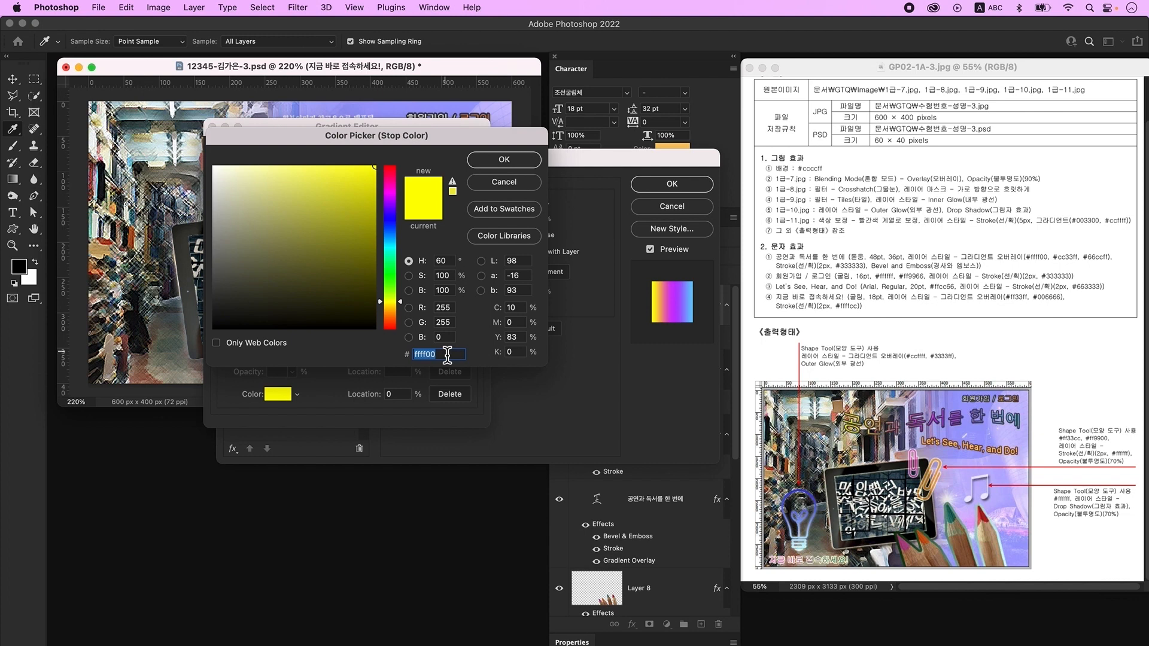
type("ff33ff")
key("Return")
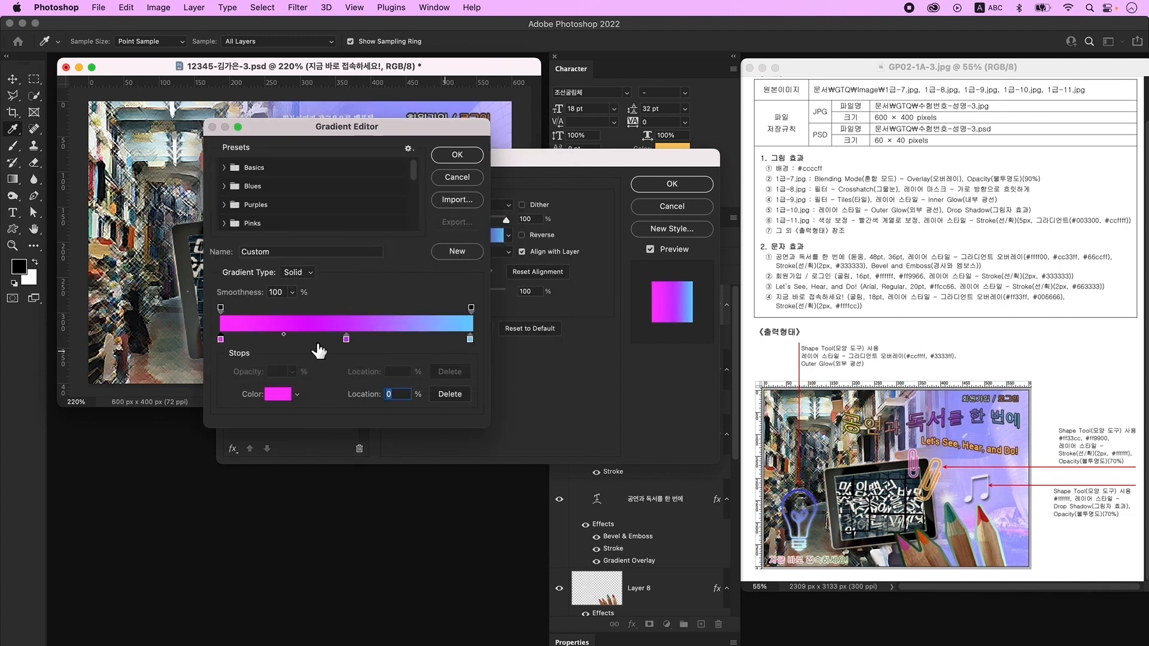
left_click_drag(347, 340, 350, 390)
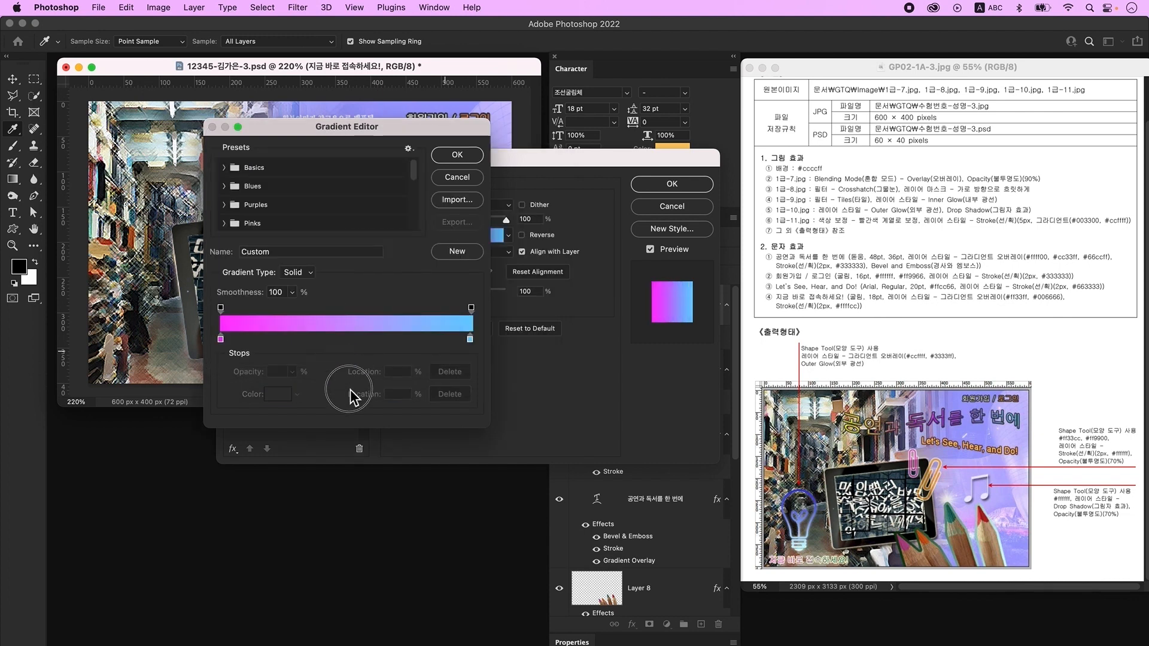
left_click(470, 340)
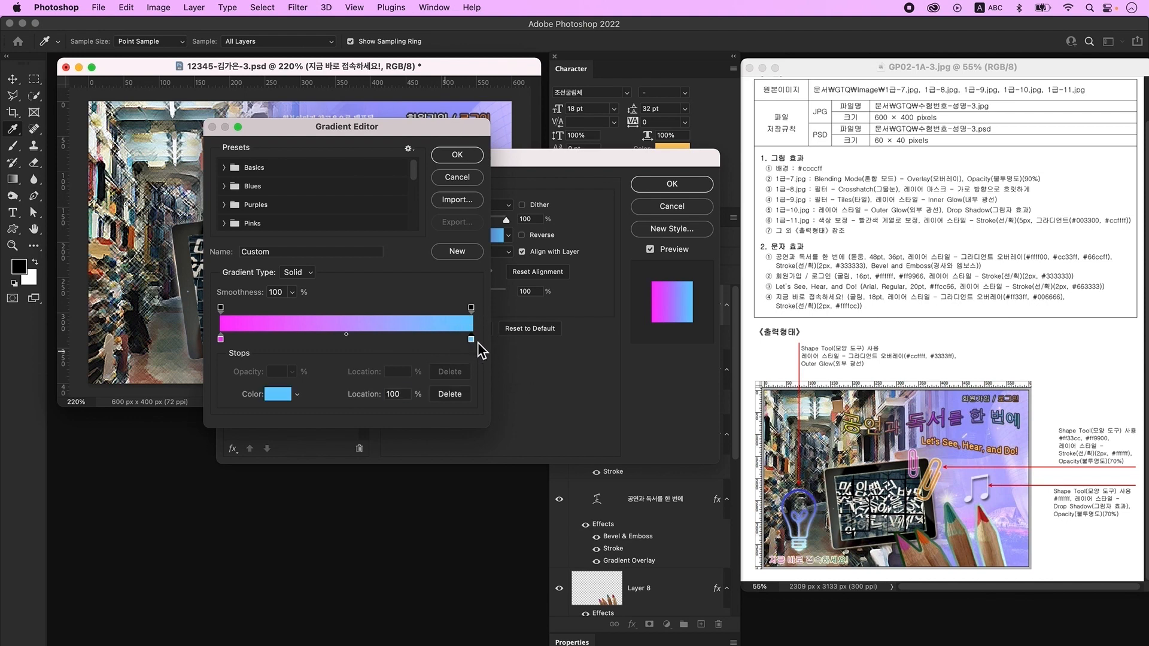
double_click(470, 340)
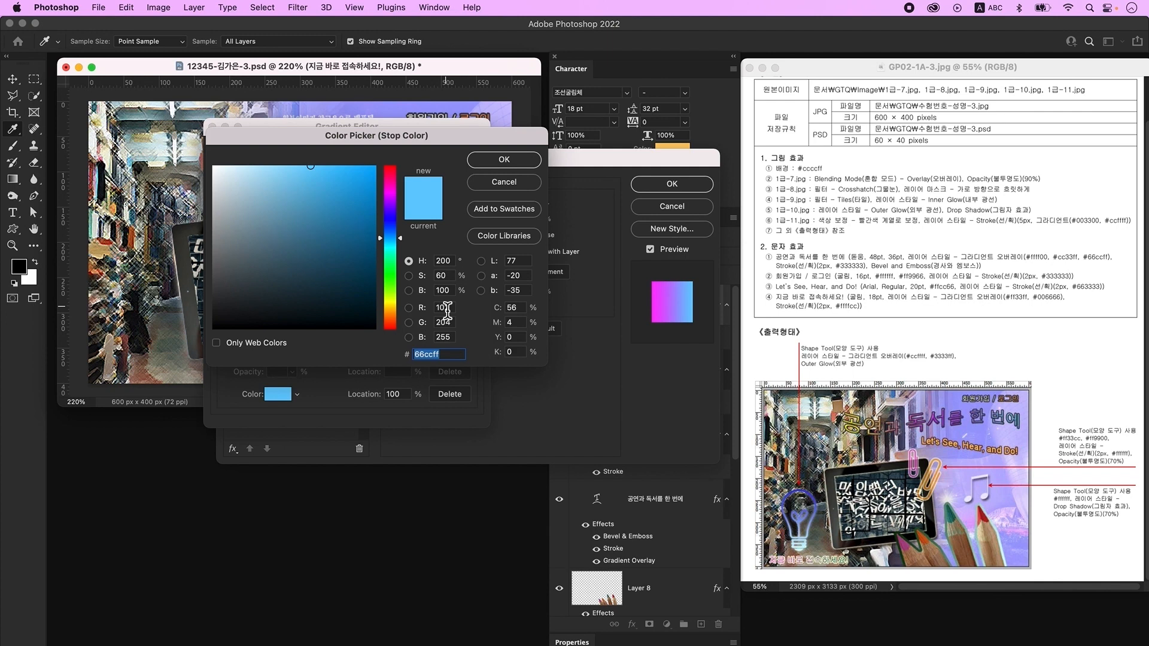
type("006666")
key("Return")
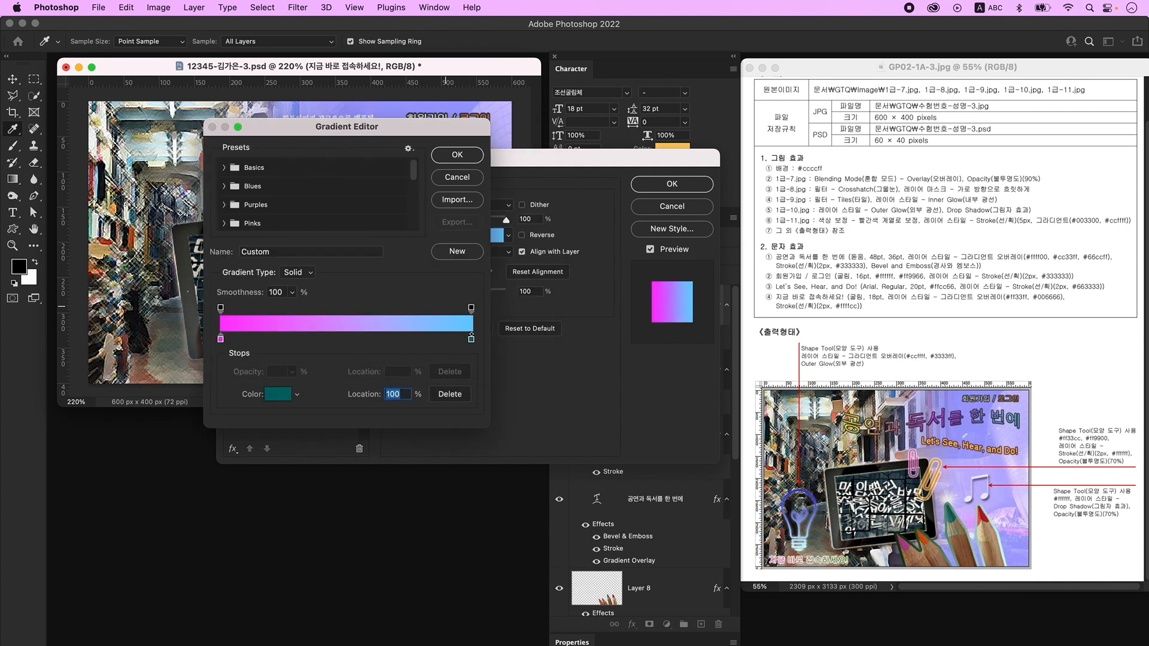
key("Return")
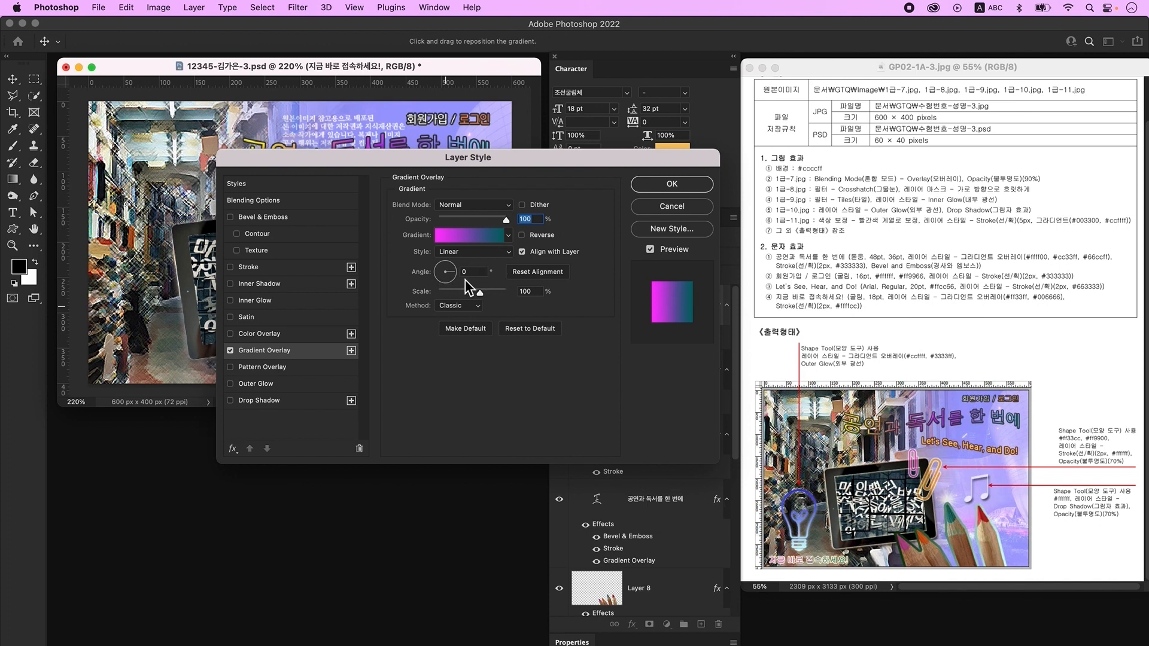
- Add a pale yellow ffffcc stroke and move the text to the bottom-left
left_click(267, 270)
double_click(527, 206)
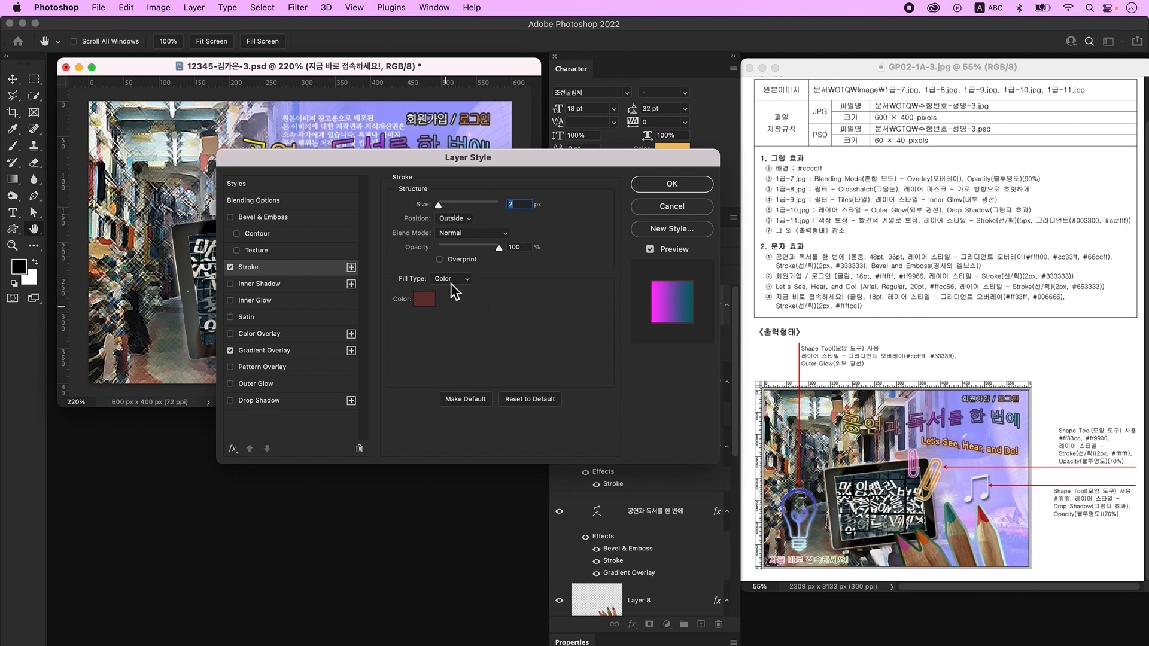
left_click(426, 301)
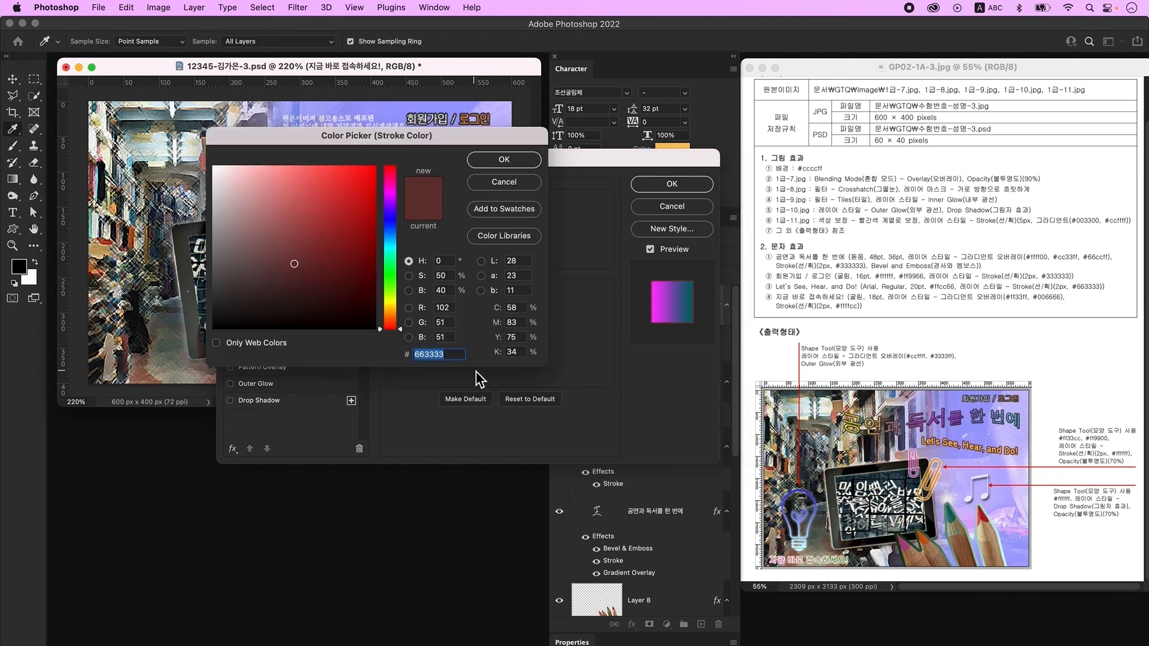
type("ffffcc")
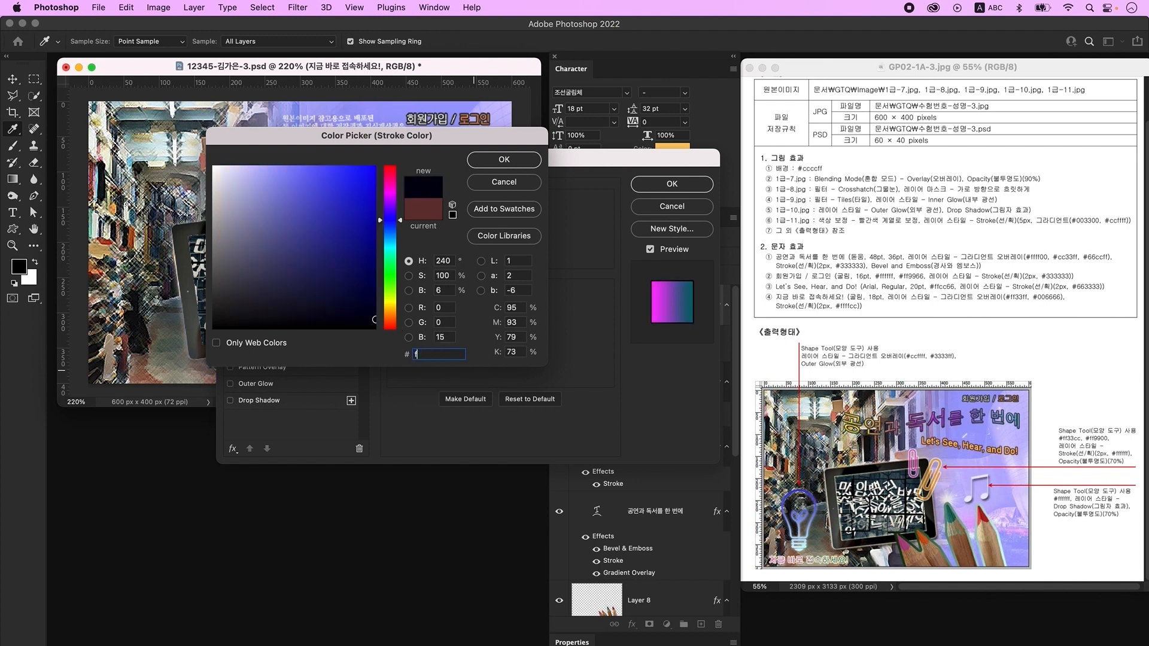
key("Return")
key("Return")
left_click(12, 81)
left_click_drag(411, 256, 182, 376)
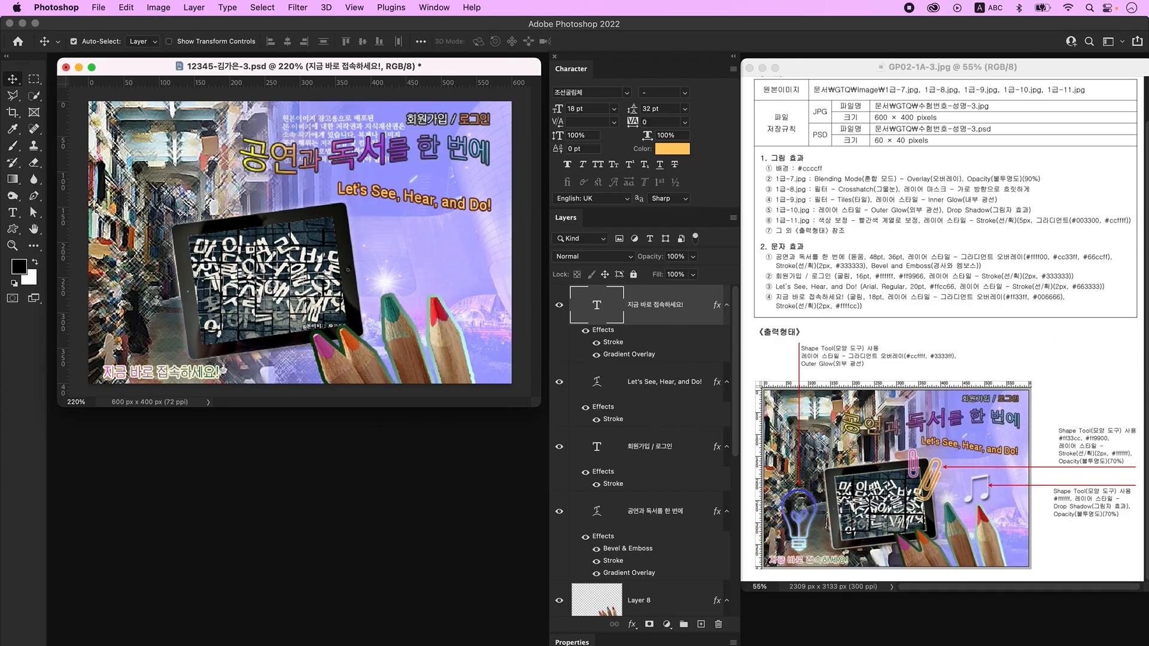
- Add an empty Layer 9 at the top and pick the Custom Shape tool
left_click(701, 624)
left_click(14, 233)
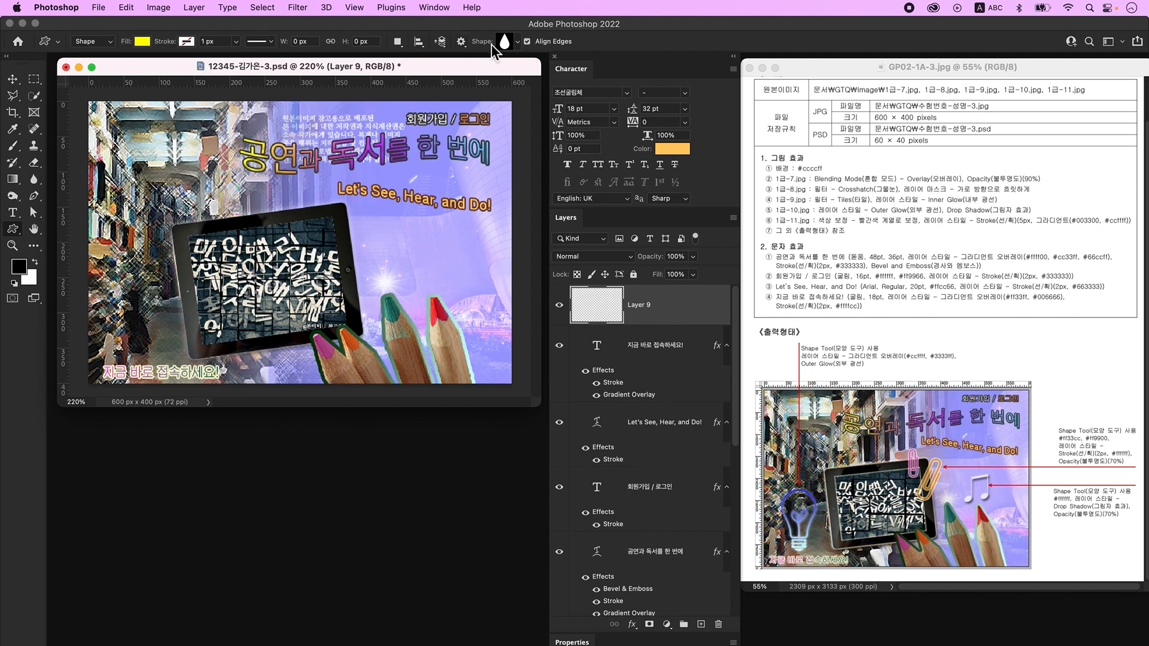
- Draw the light-bulb custom shape, about 71 × 125 px, on the image's left
left_click(510, 46)
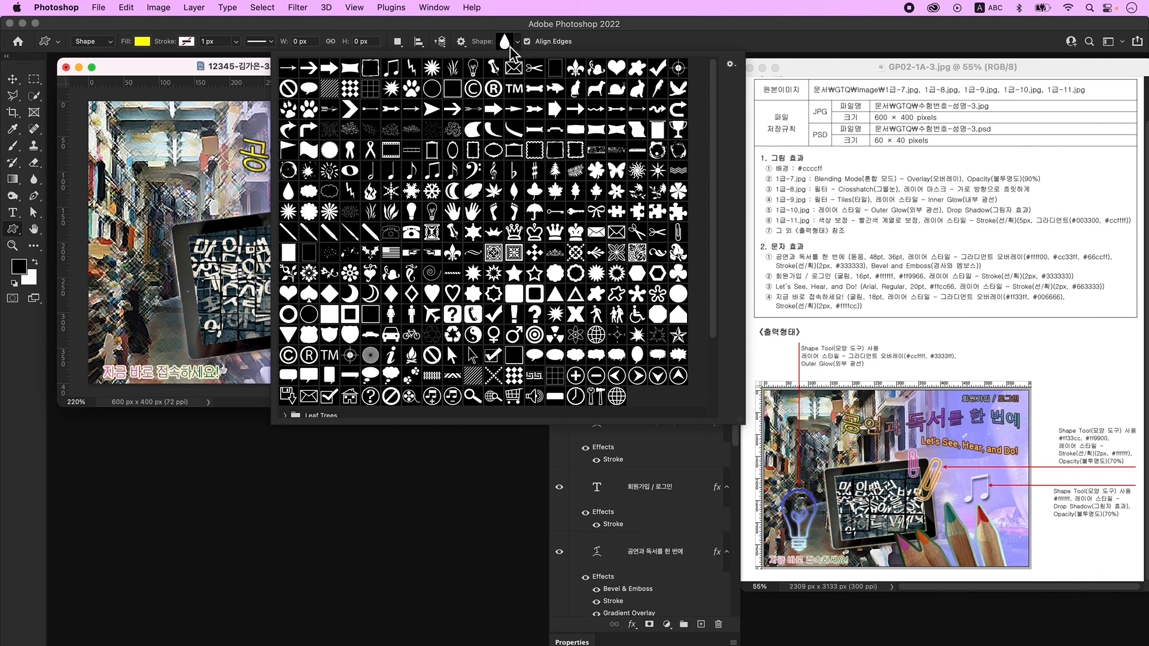
double_click(473, 67)
left_click_drag(112, 258, 154, 339)
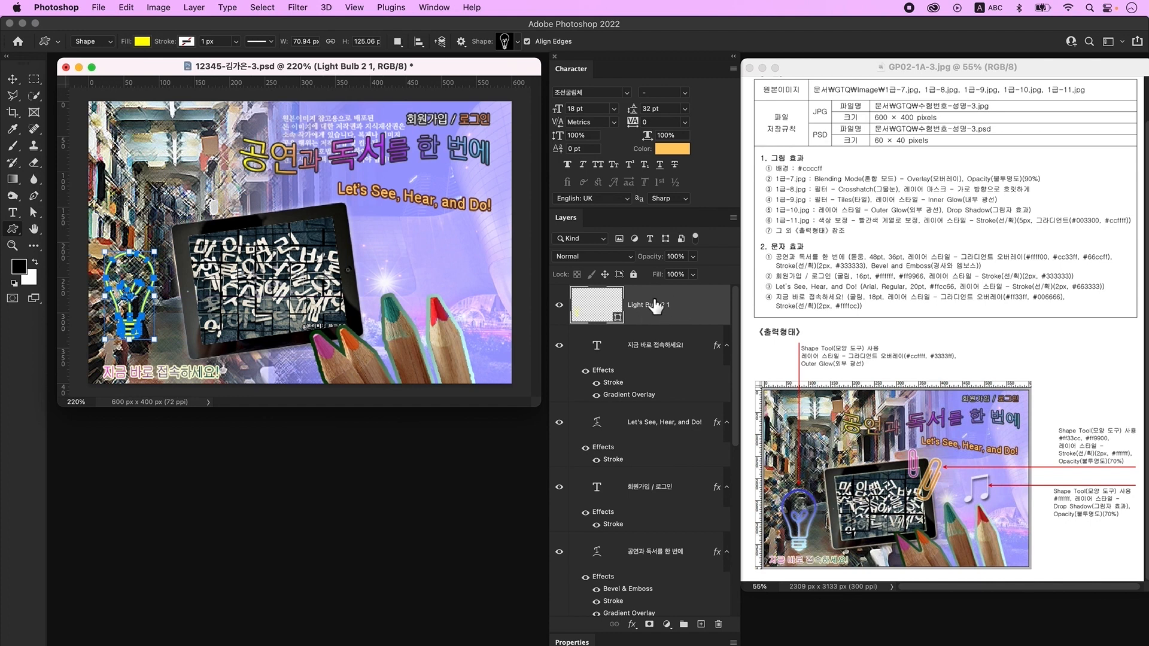
- Give the light bulb a gradient overlay from ccffff to 3333ff
double_click(711, 307)
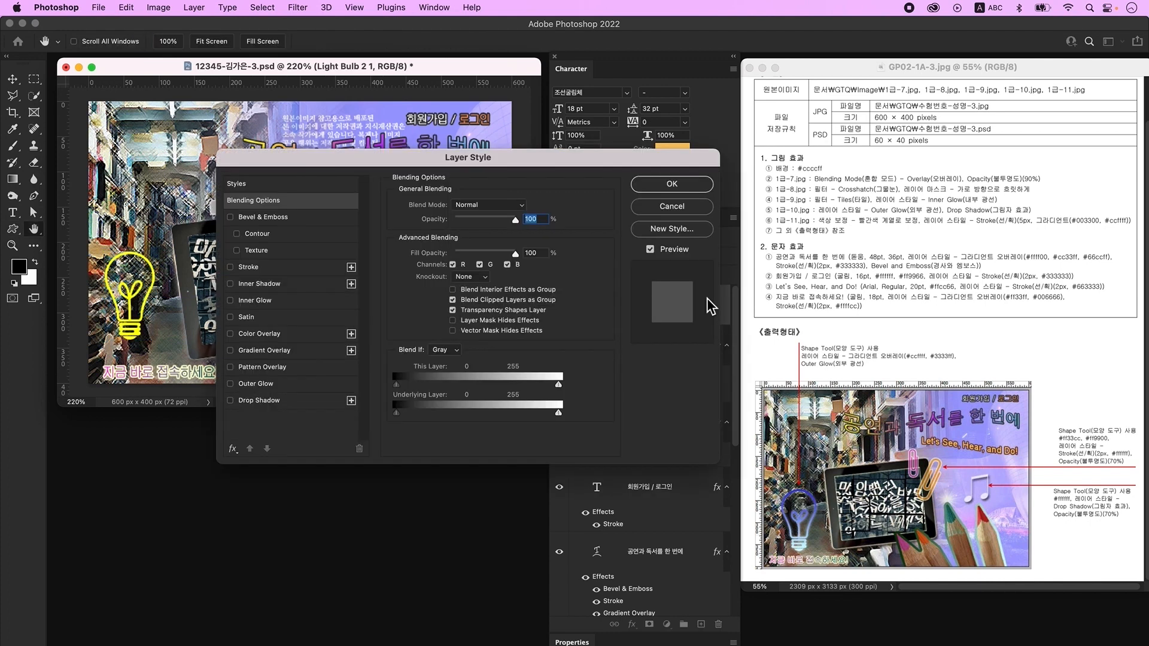
left_click(289, 335)
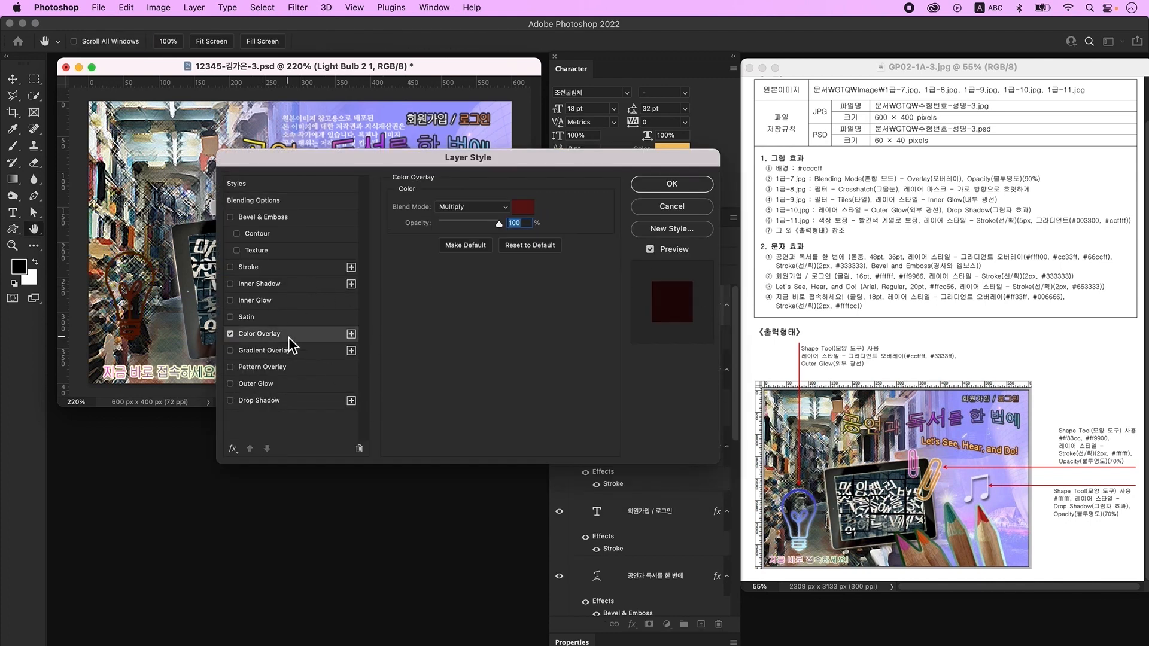
left_click(257, 350)
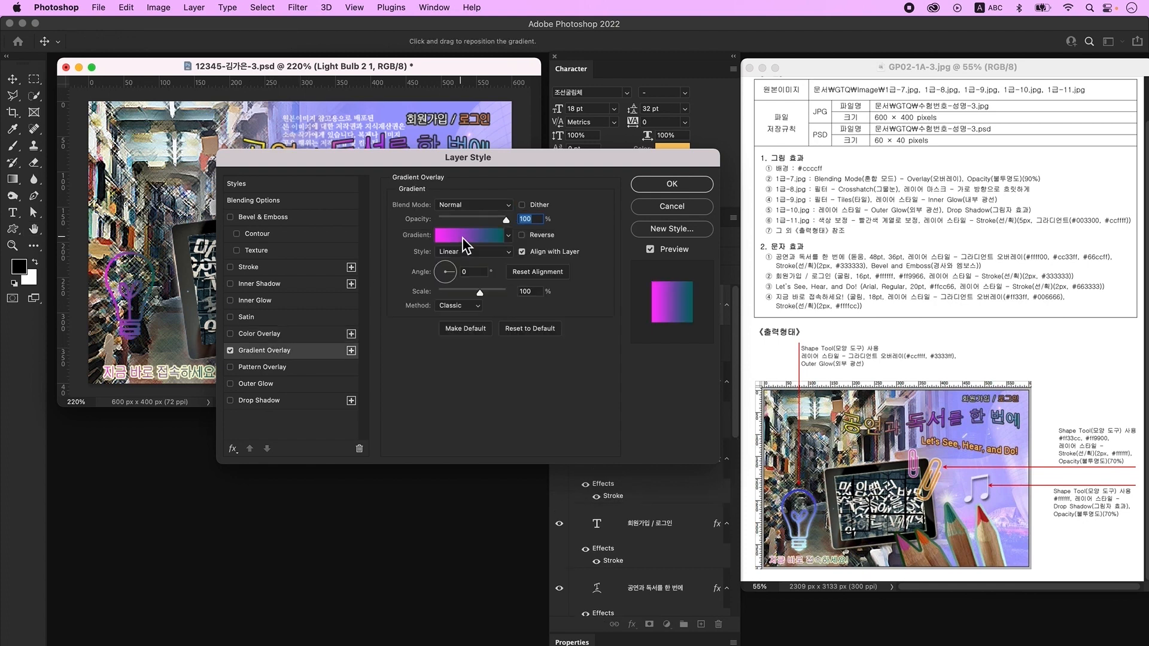
left_click(462, 239)
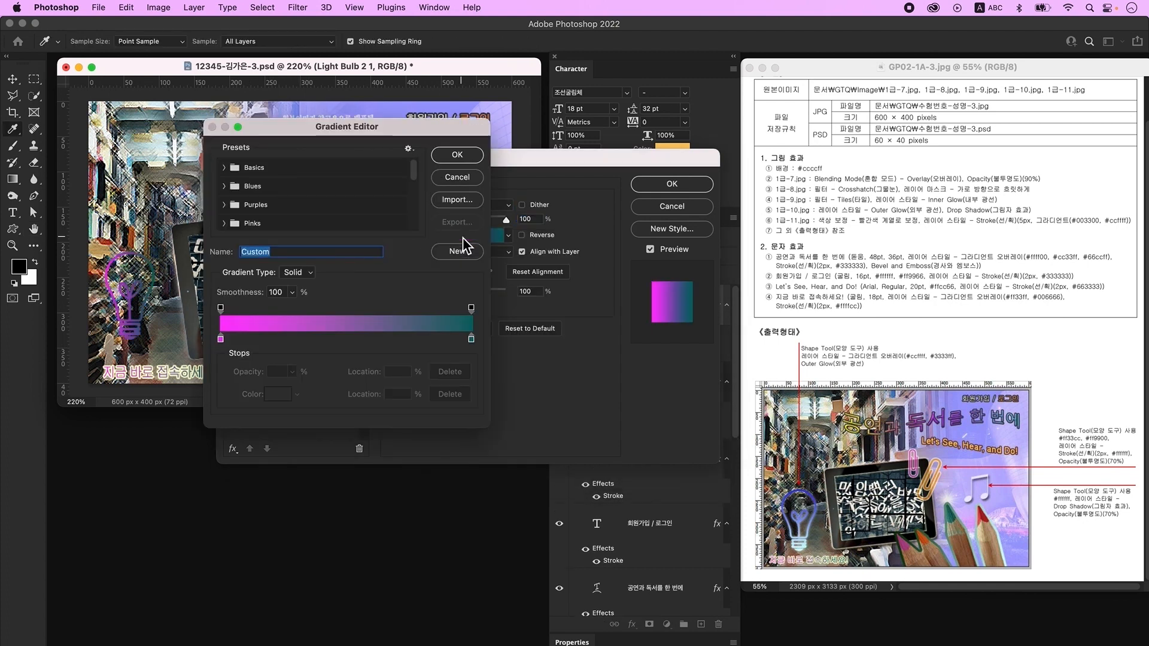
left_click(221, 339)
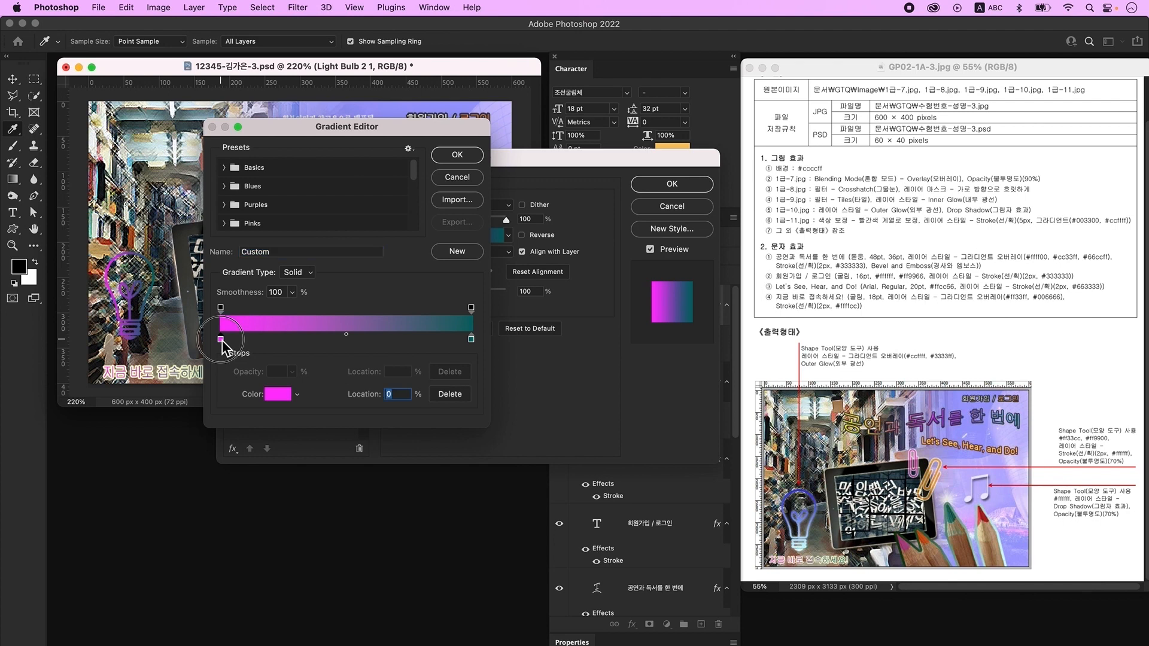
double_click(222, 339)
double_click(417, 353)
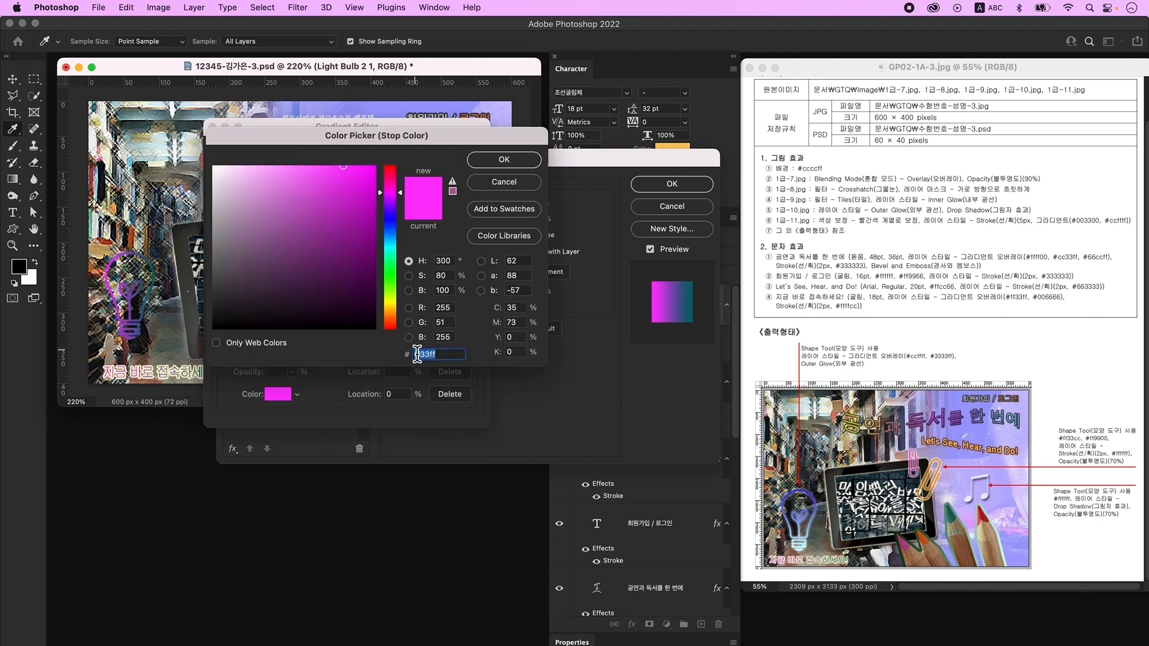
type("ccffff")
key("Return")
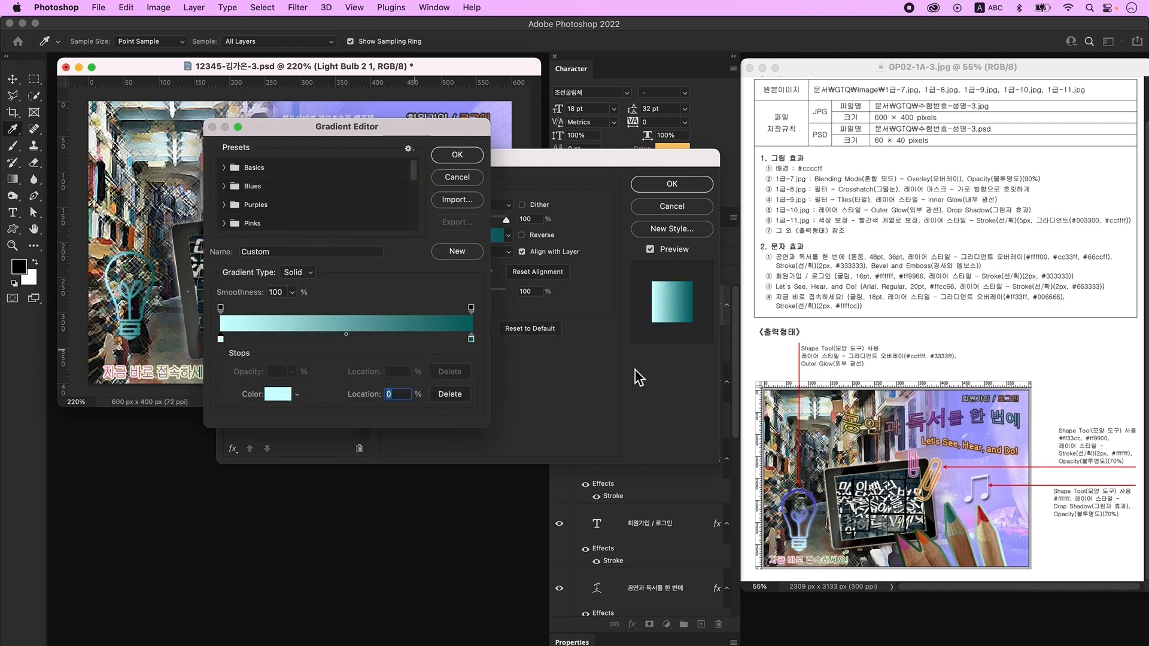
double_click(470, 340)
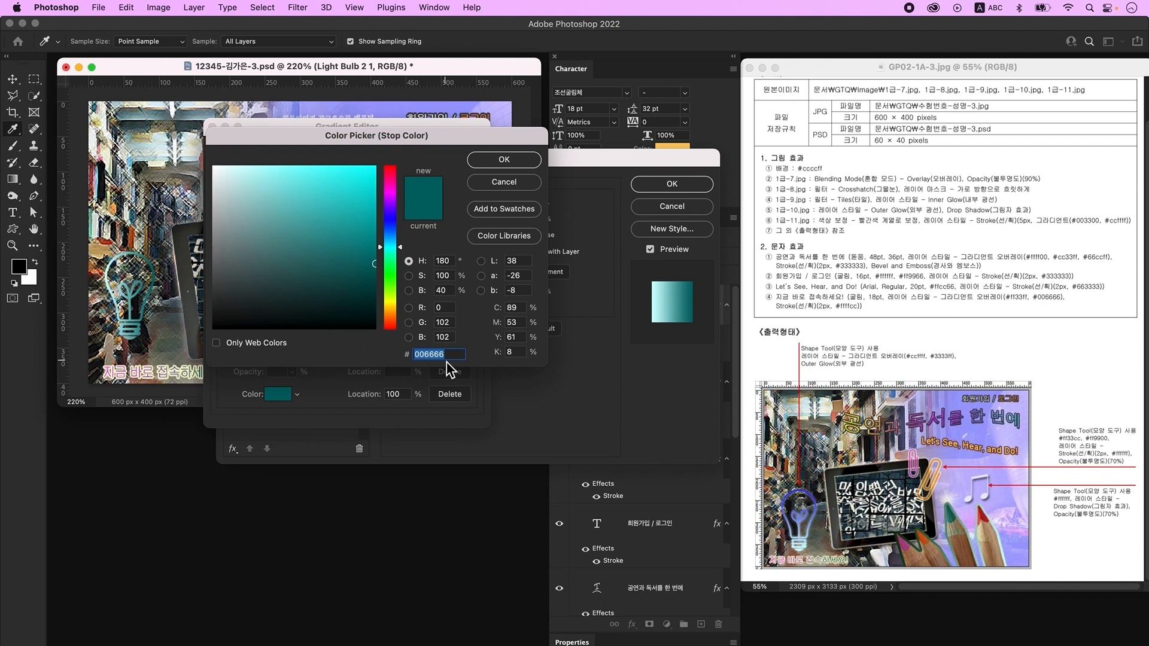
type("3333ff")
key("Return")
key("Return")
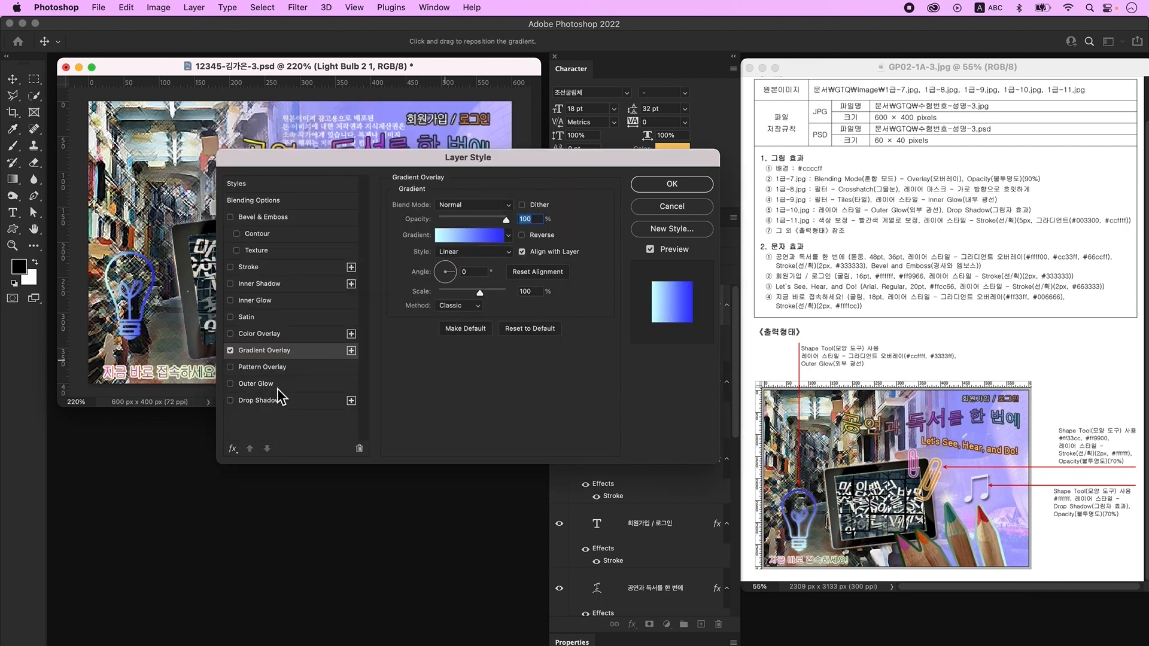
- Add an outer glow, set the gradient angle to 90°, and add an empty layer above
left_click(276, 386)
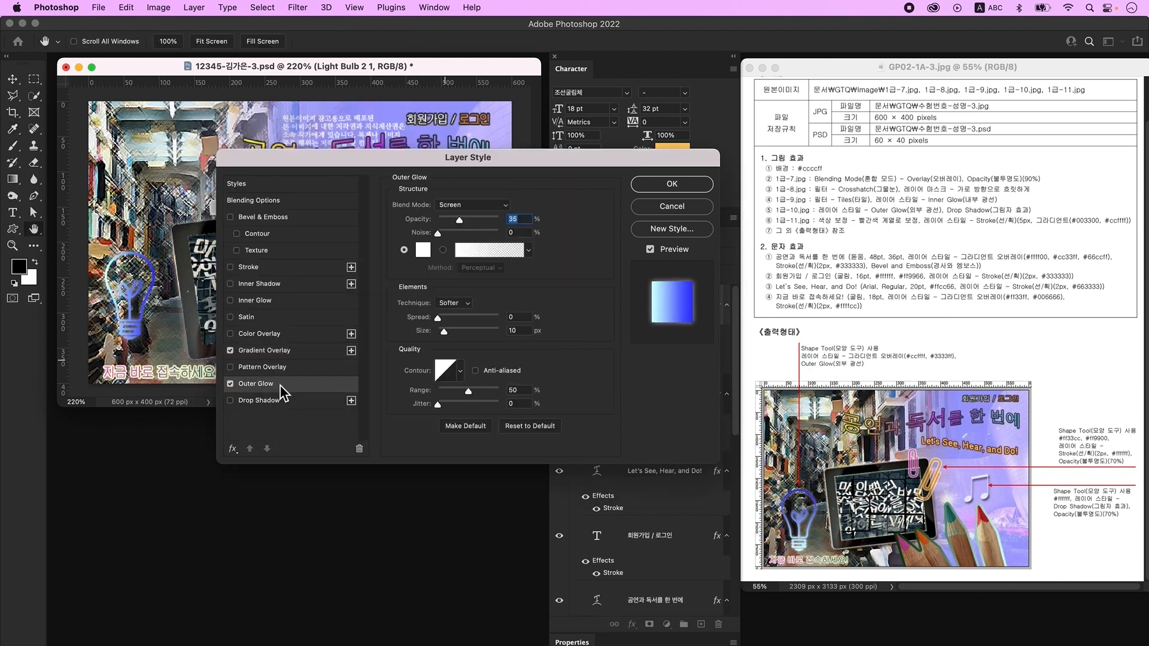
left_click(282, 353)
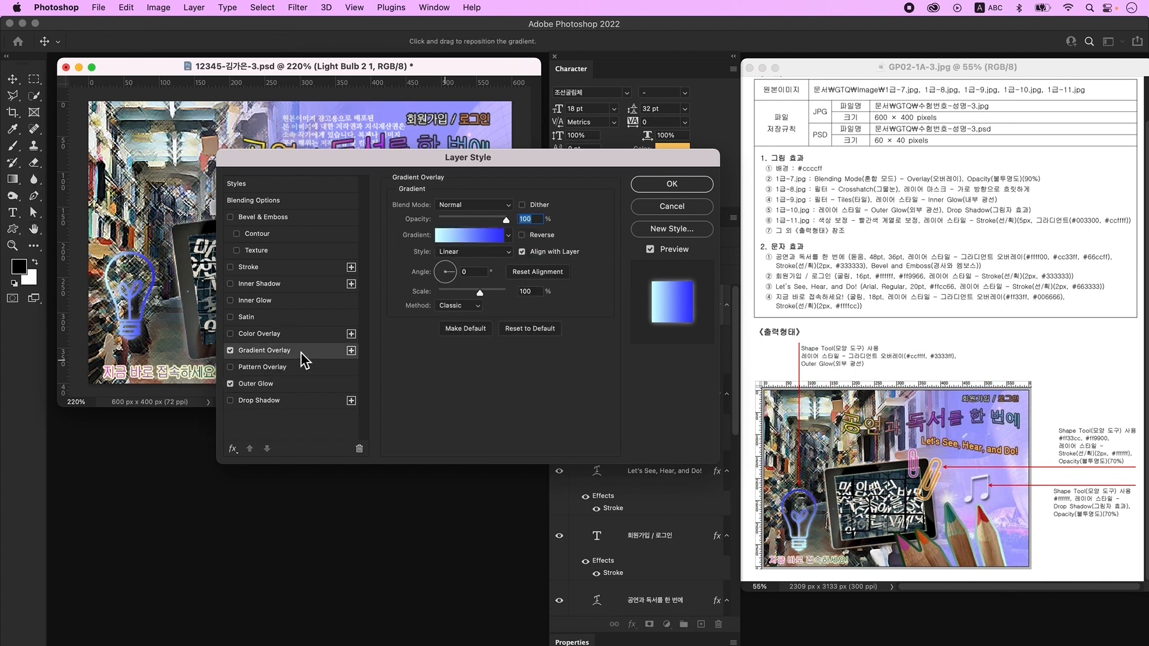
left_click(485, 273)
type("90")
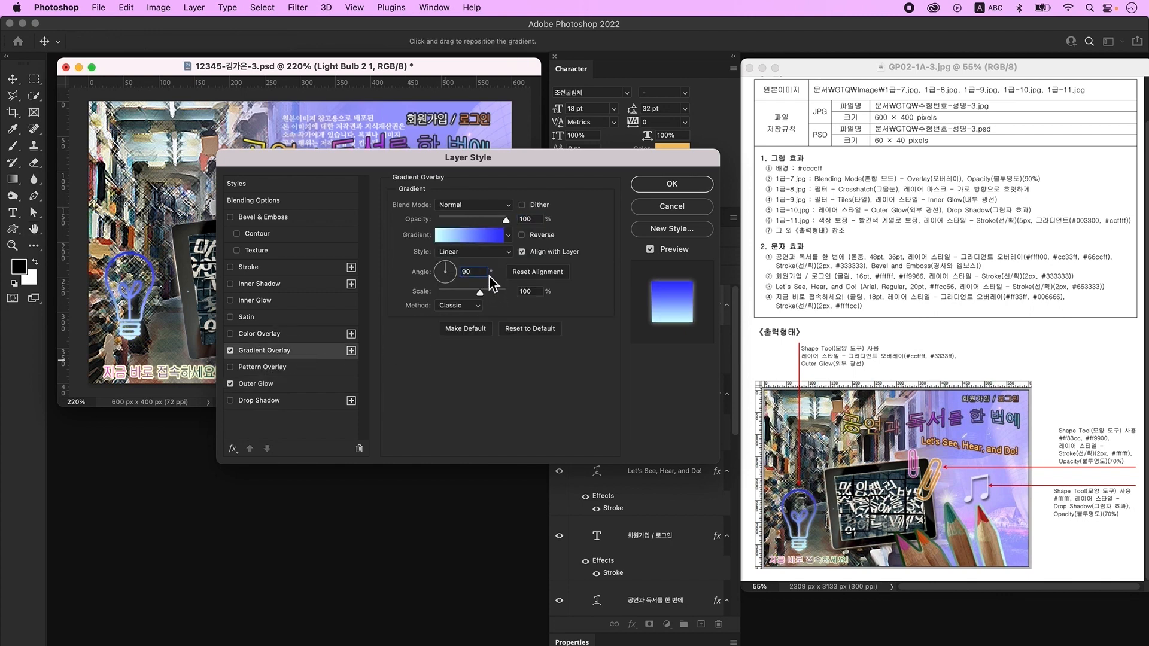
left_click(672, 183)
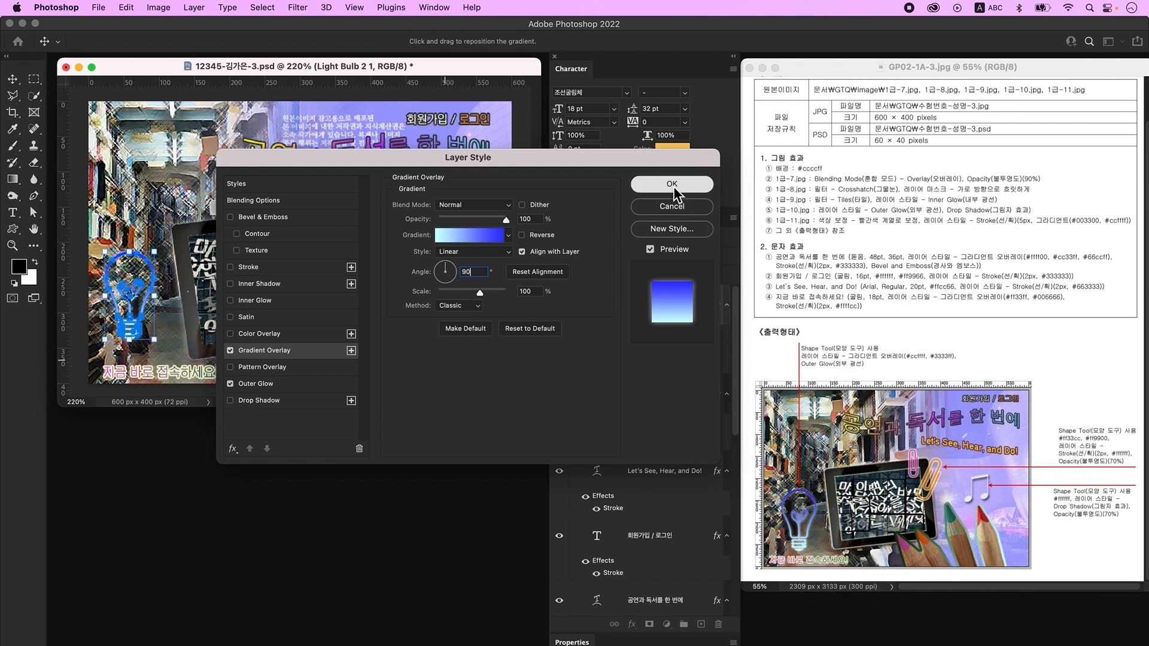
left_click(701, 624)
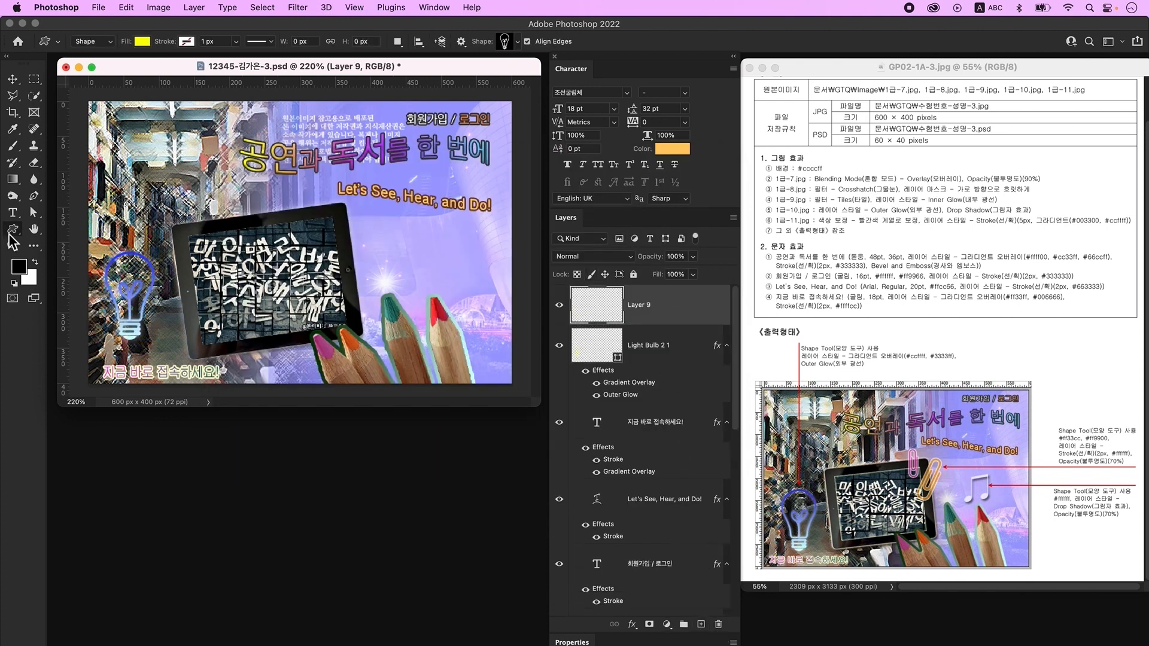
- Draw a paper-clip shape right of the tablet and fill it pink ff33cc
left_click(508, 44)
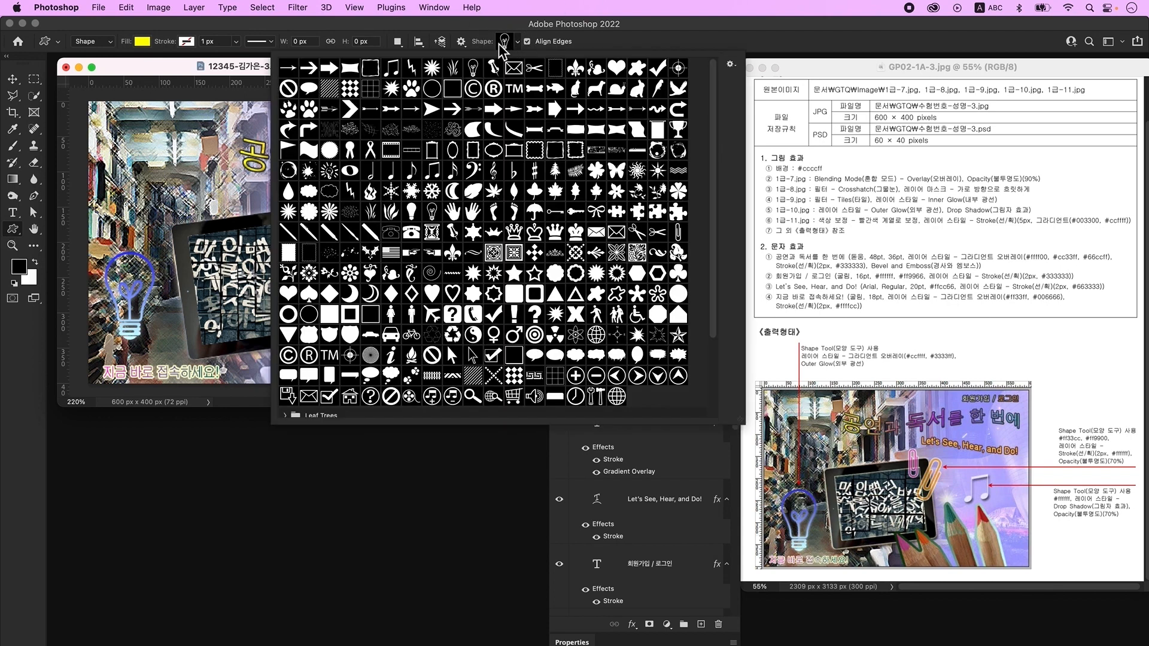
left_click(677, 232)
left_click(250, 71)
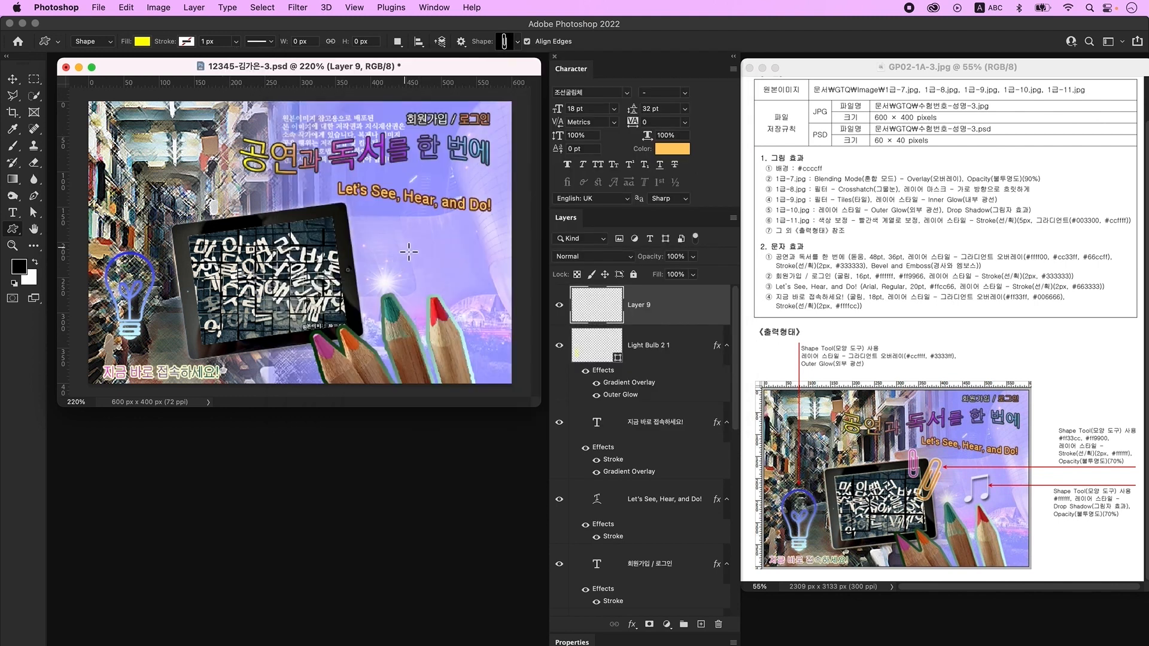
left_click_drag(366, 226, 386, 292)
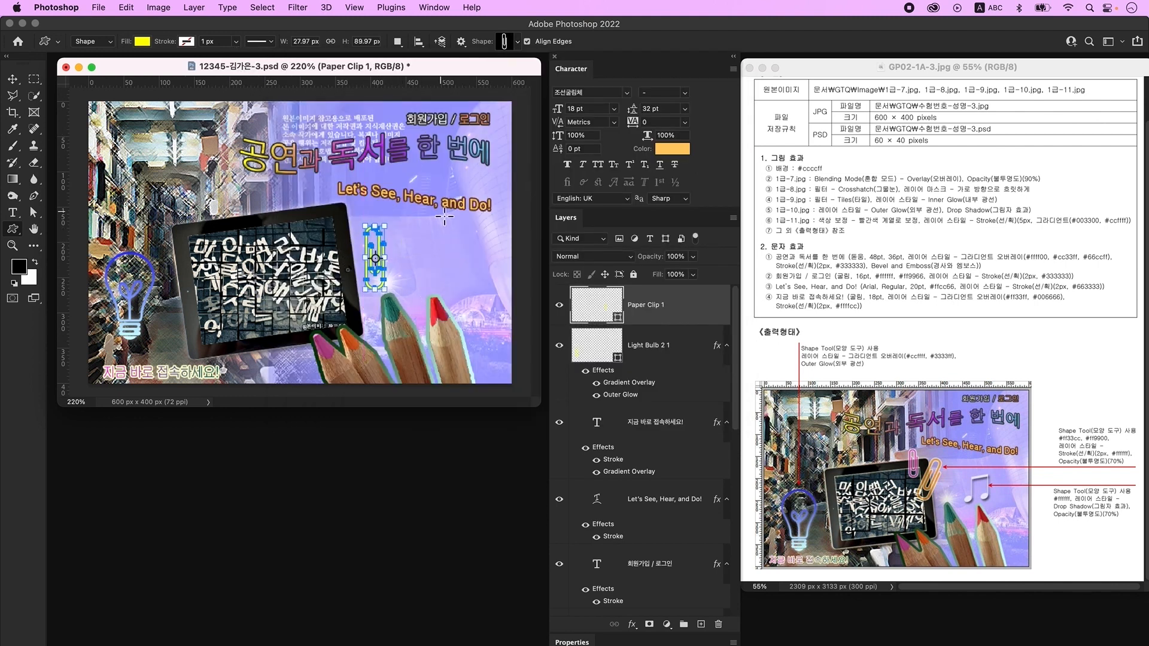
double_click(610, 309)
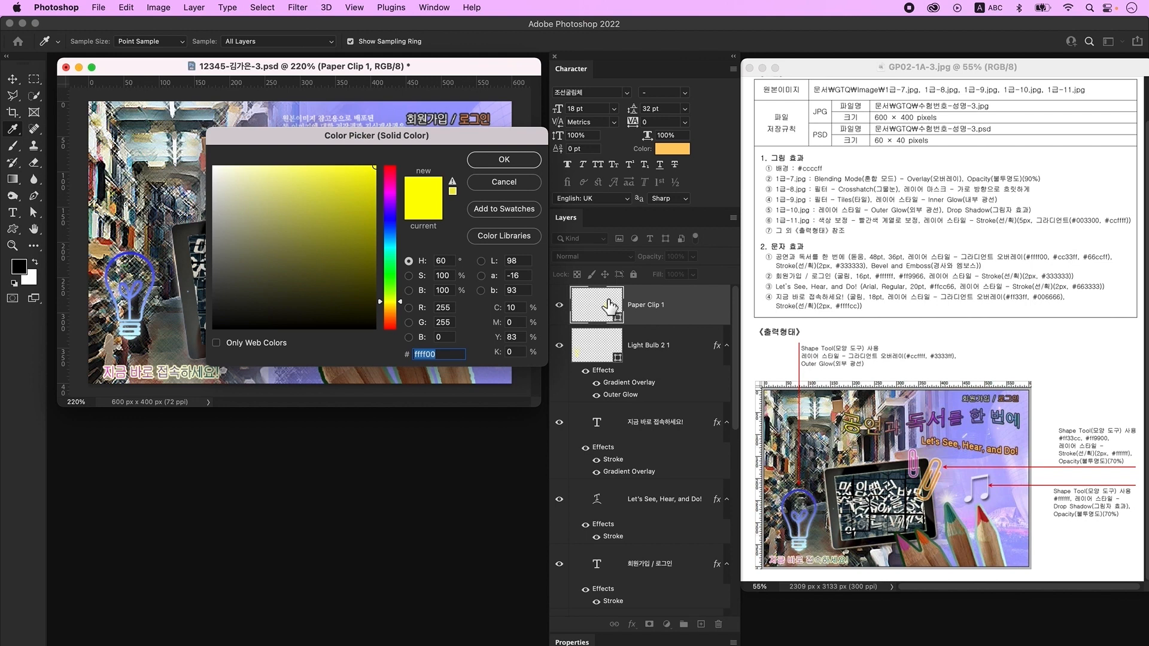
type("ff33cc")
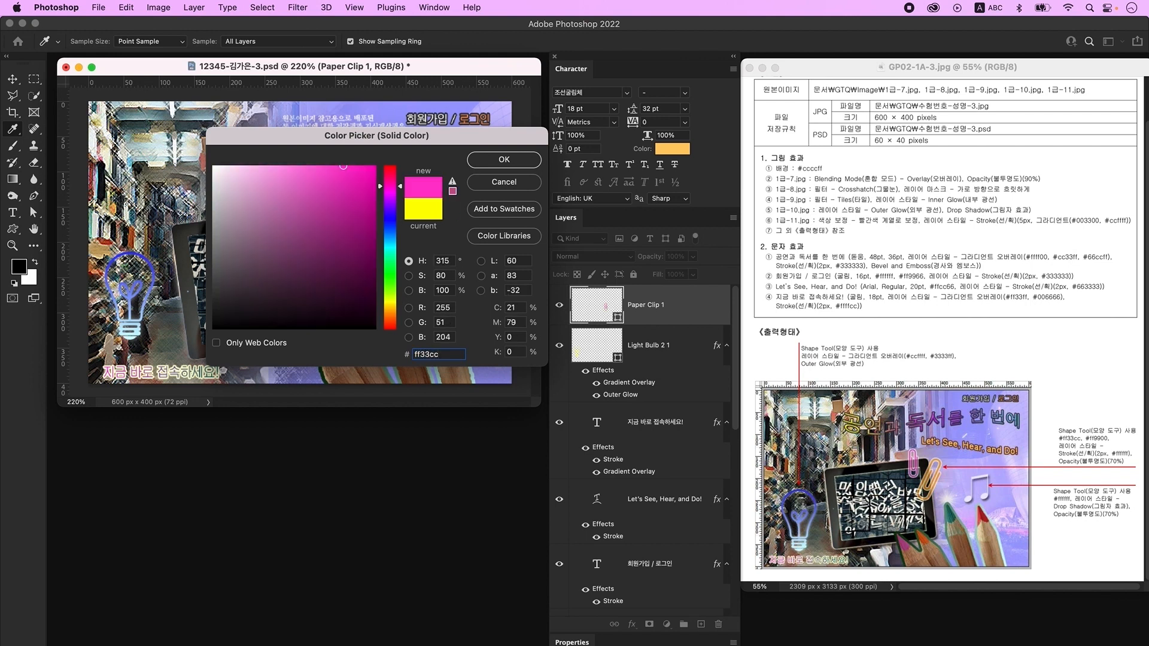
key("Return")
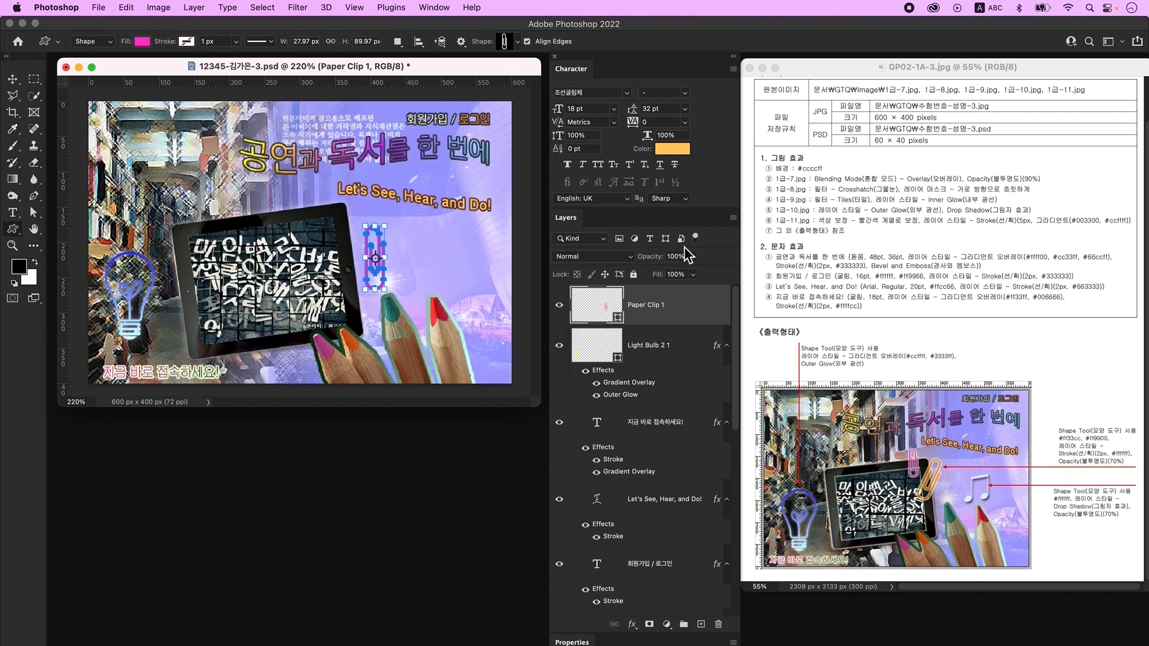
double_click(697, 317)
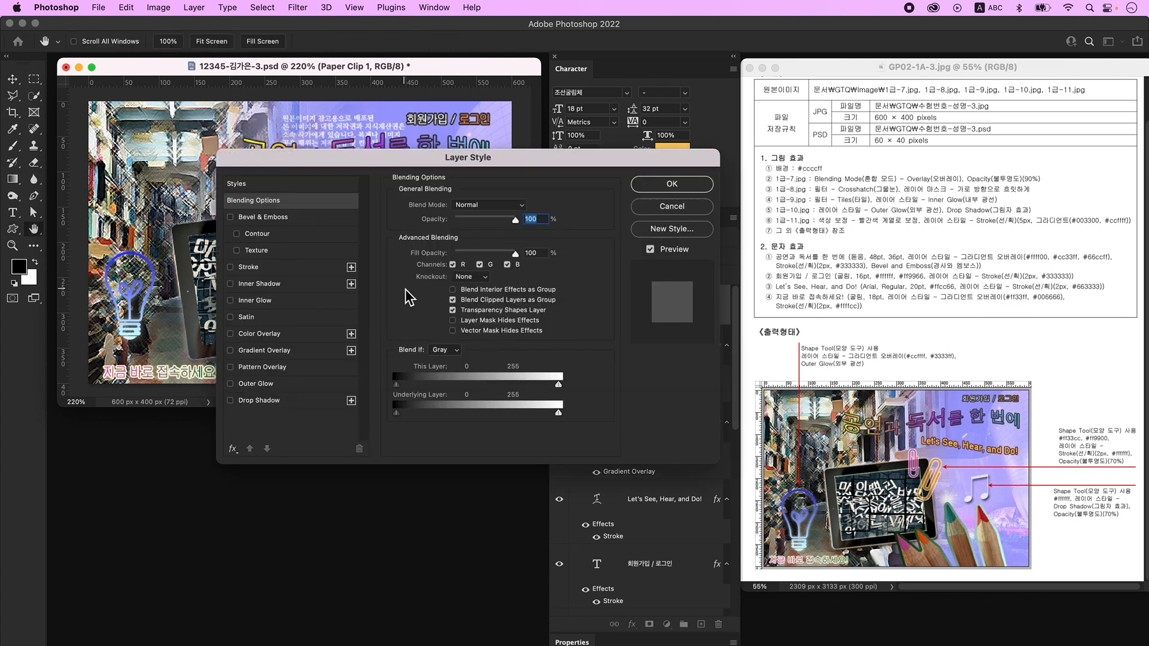
- Add a white ffffff stroke to the paper clip
left_click(279, 267)
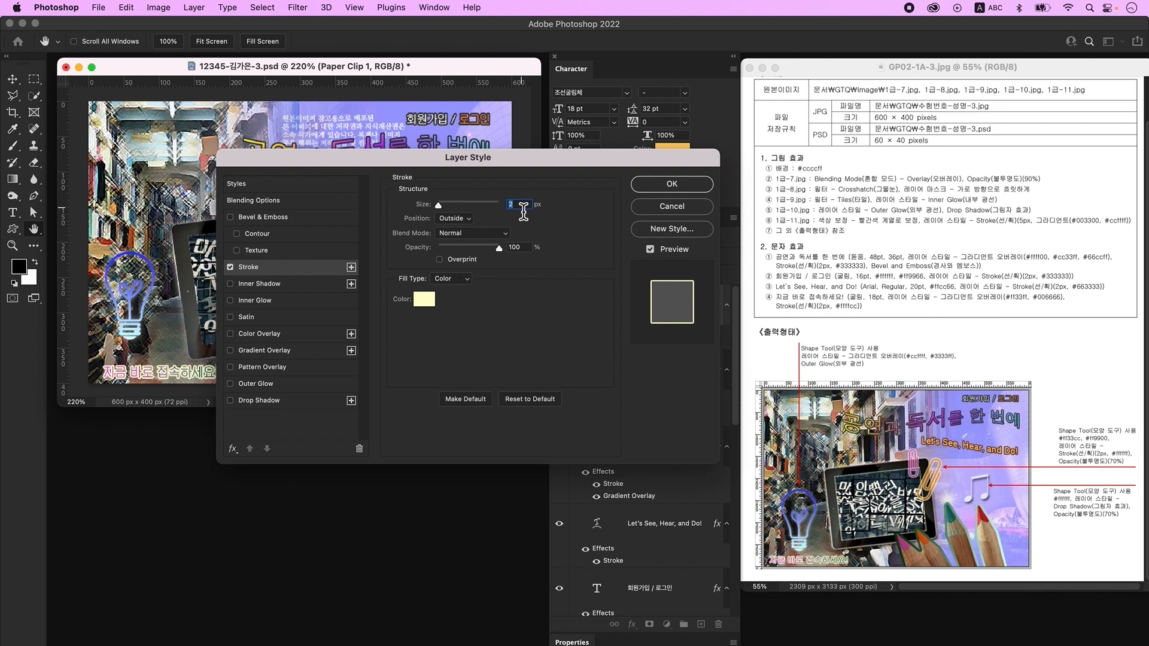
left_click(425, 299)
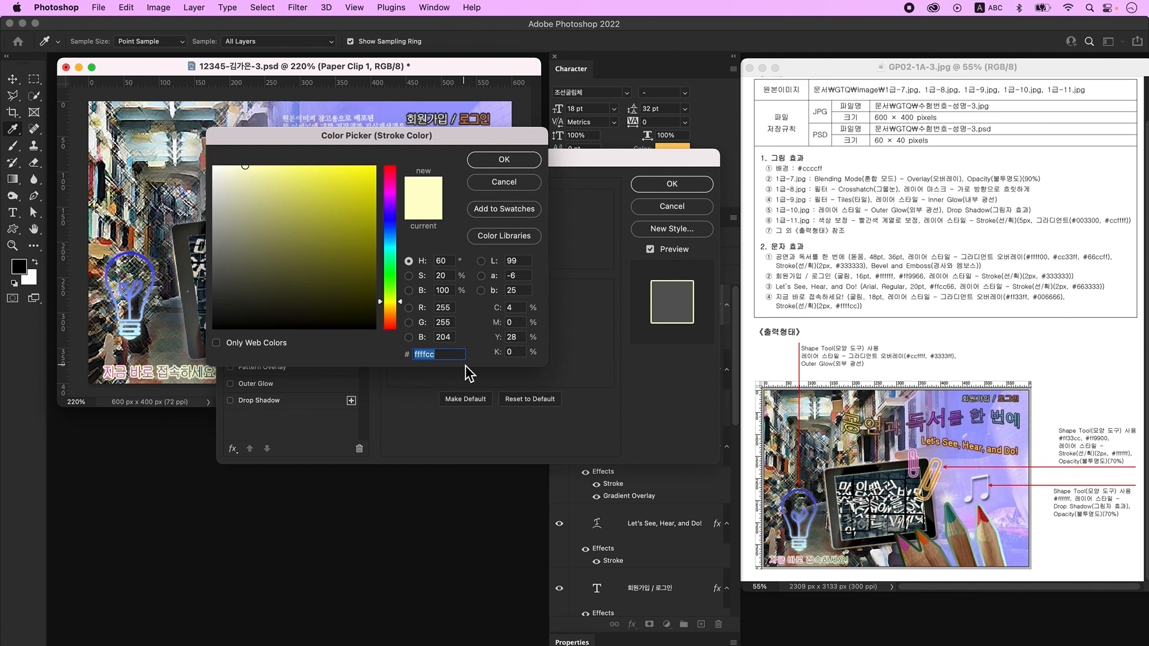
type("ffffff")
key("Return")
left_click(687, 188)
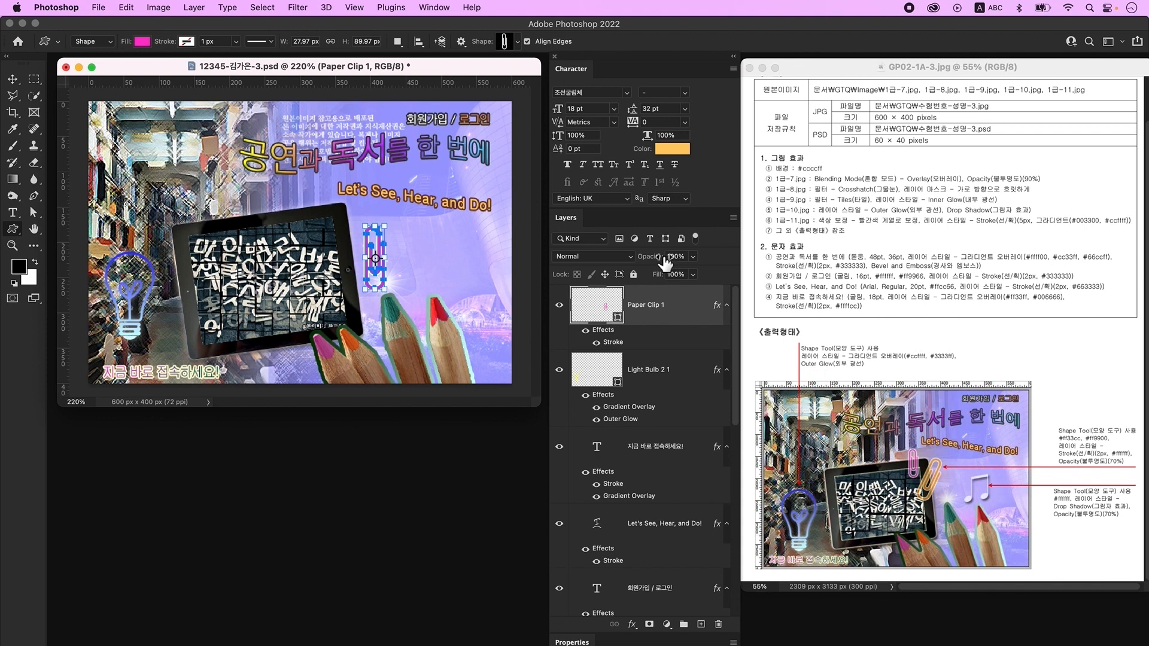
- Set the clip to 70% opacity, move it onto the tablet's top edge, and duplicate it
left_click(673, 257)
type("70")
key("super+t")
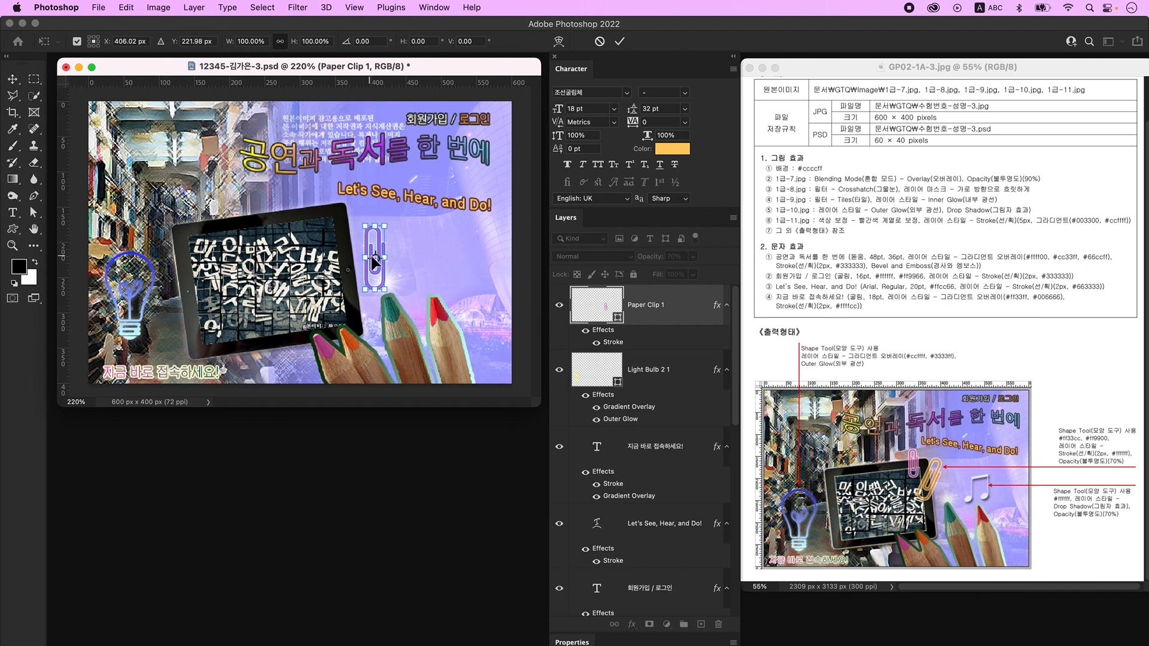
left_click_drag(378, 252, 318, 216)
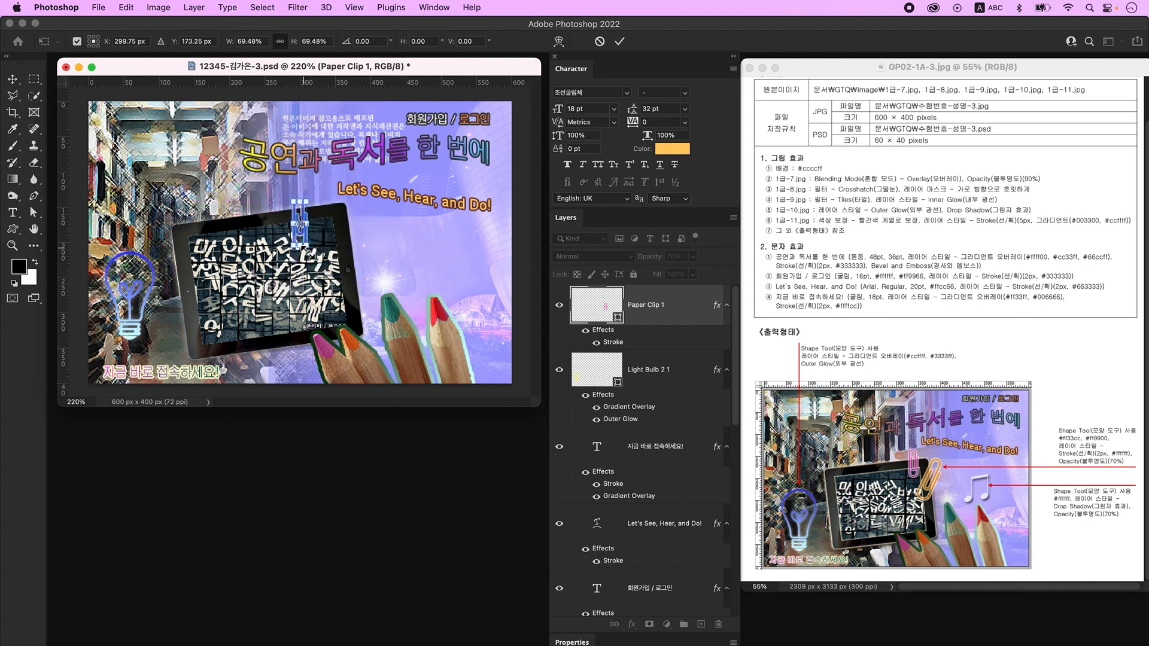
key("Return")
key("super+j")
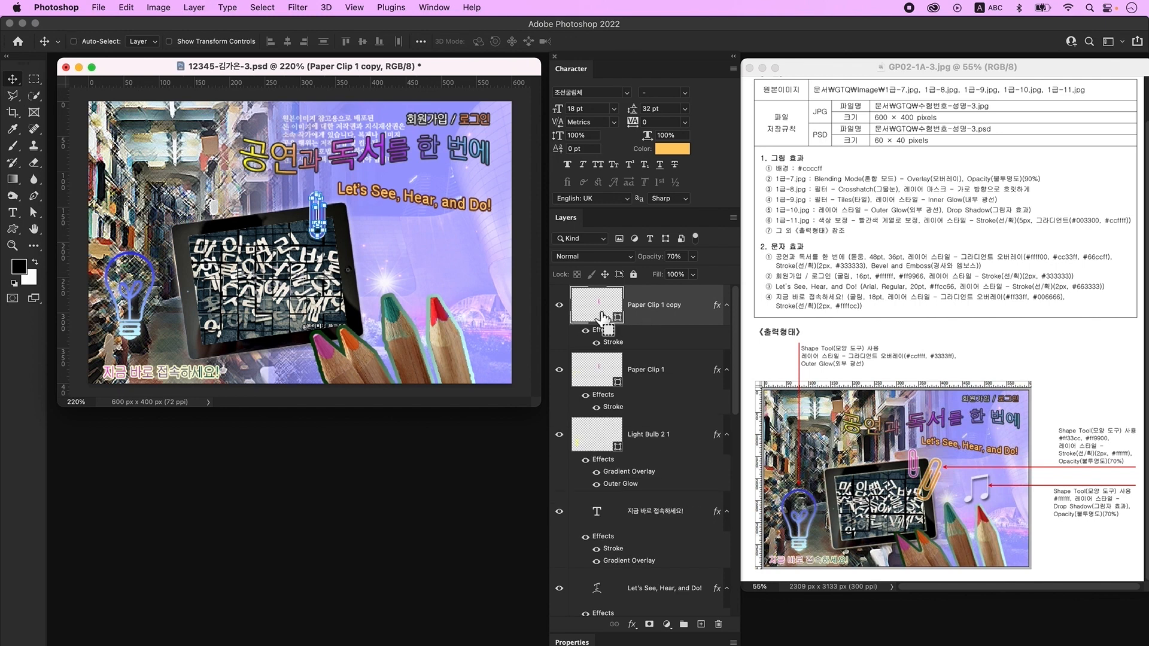
- Scale the copied clip to about 134% and rotate it about 23° clockwise
key("super+t")
left_click_drag(333, 243, 337, 258)
left_click_drag(356, 191, 367, 225)
key("Return")
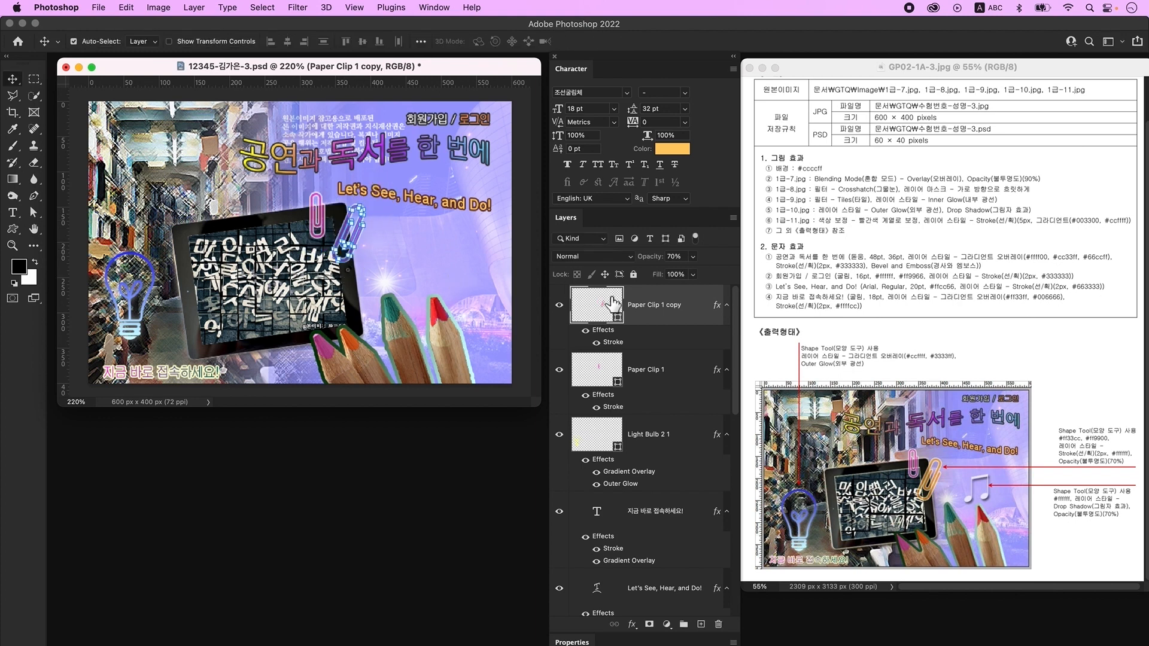
- Recolour the copied clip orange ff9900 and add an empty layer on top
left_click(606, 311)
double_click(606, 311)
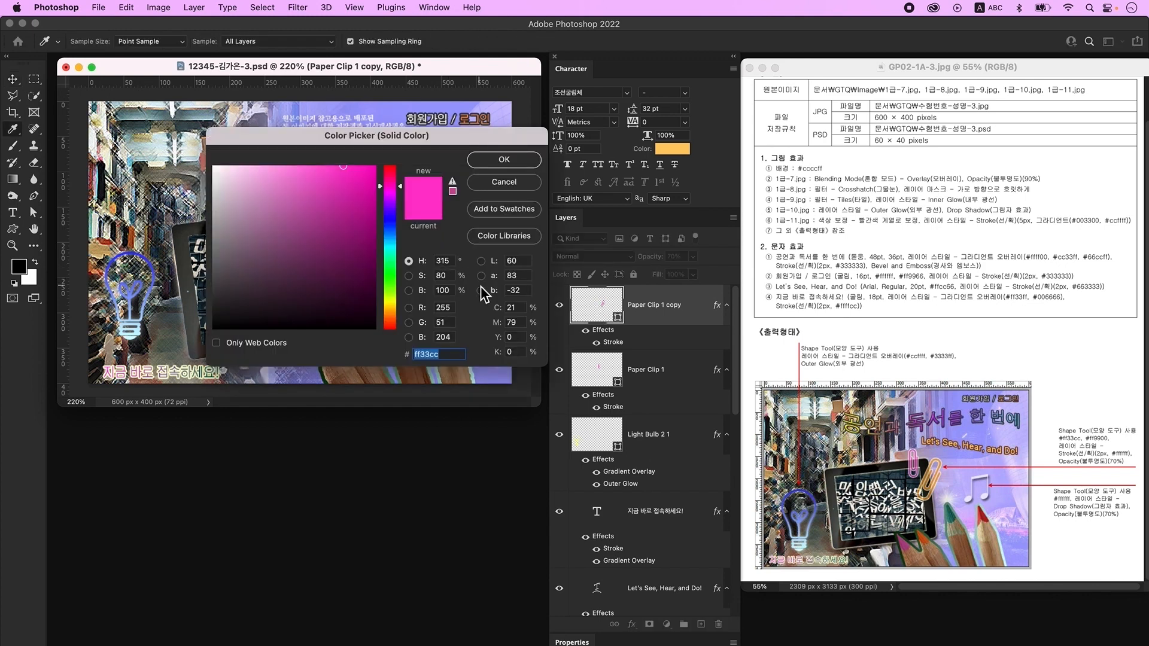
key("Return")
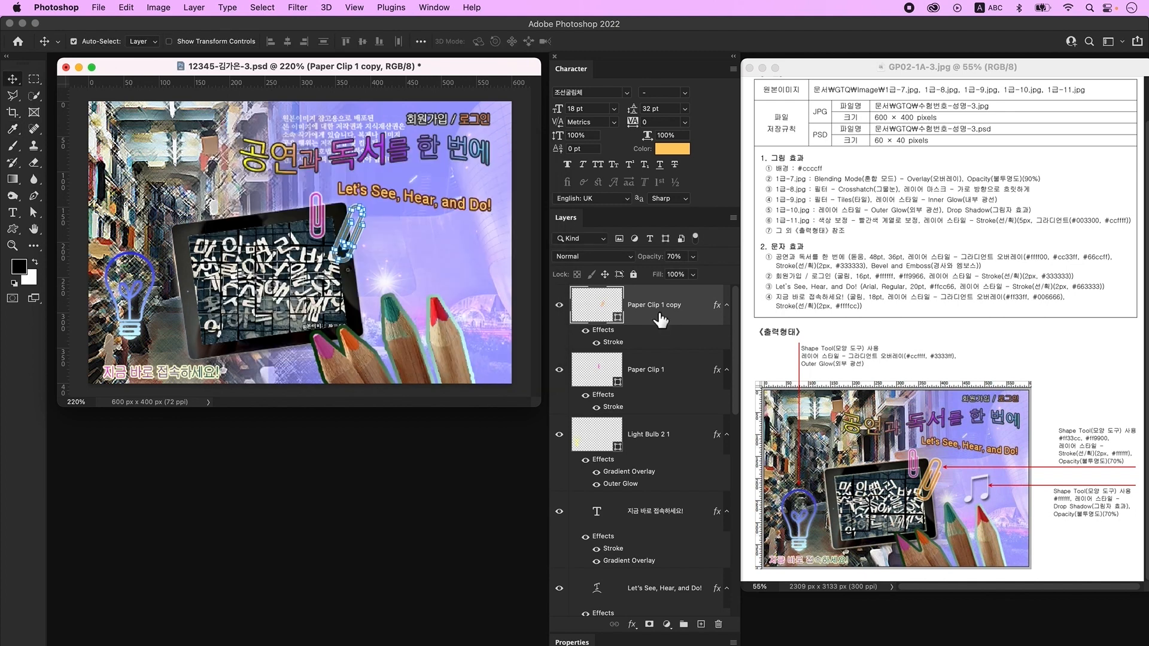
left_click(702, 624)
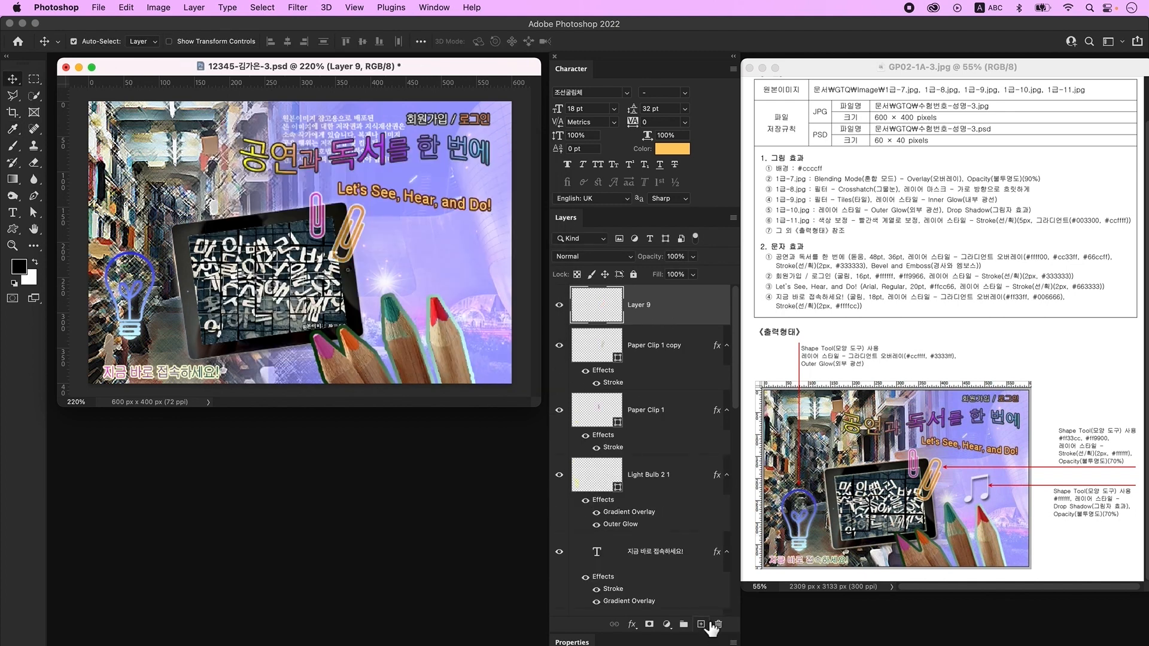
- Draw the Eighth Notes shape above the tablet's right side and fill it white ffffff
left_click(15, 234)
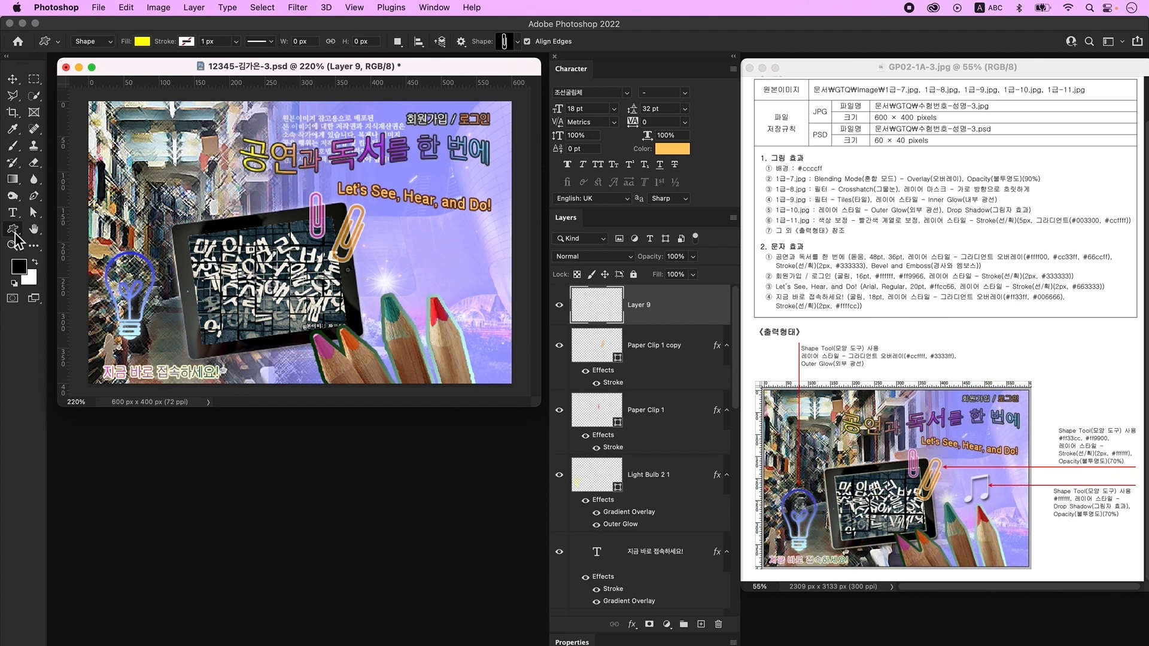
left_click(509, 43)
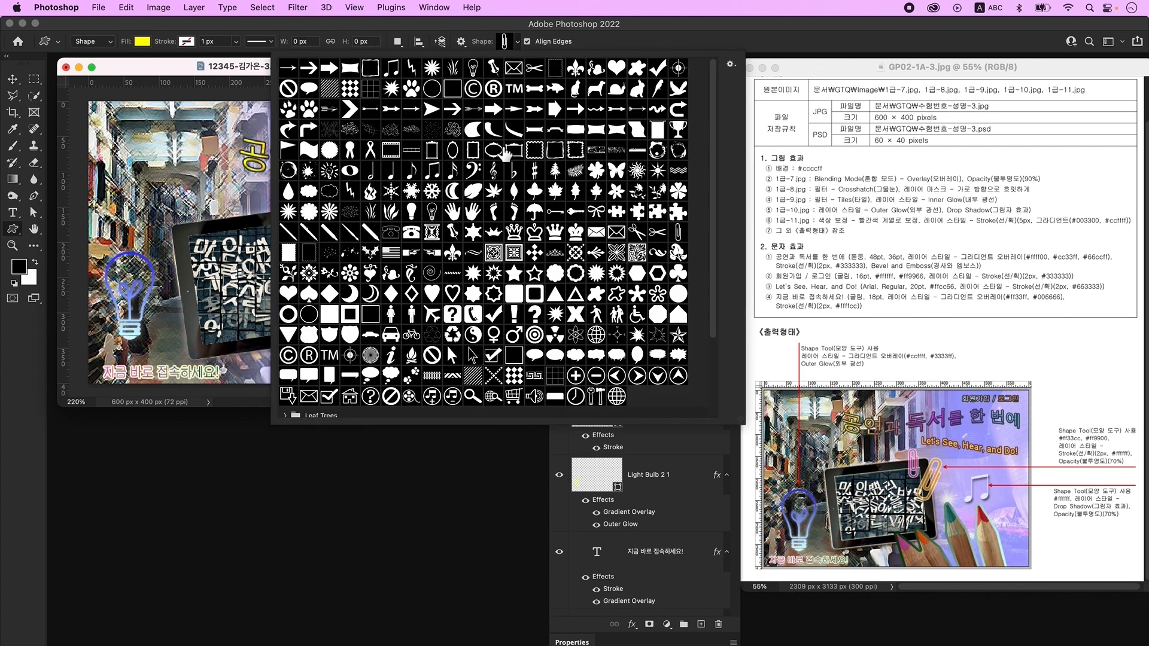
left_click(432, 171)
left_click(270, 96)
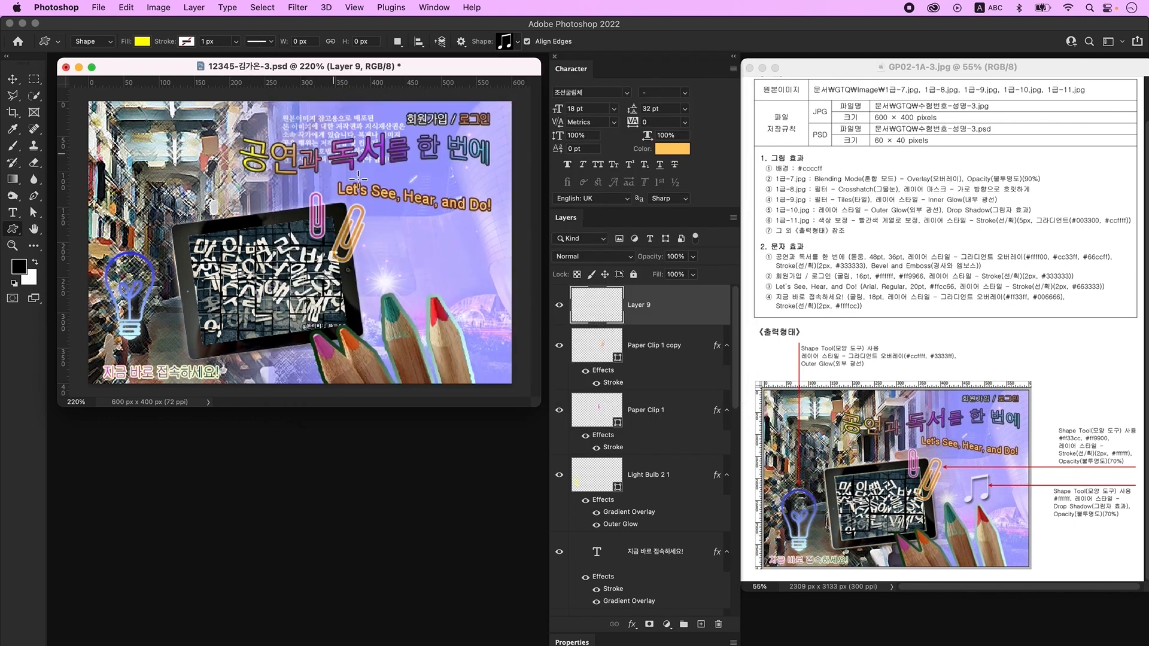
mouse_move(417, 243)
left_mouse_down()
mouse_move(466, 317)
mouse_move(440, 299)
left_mouse_up()
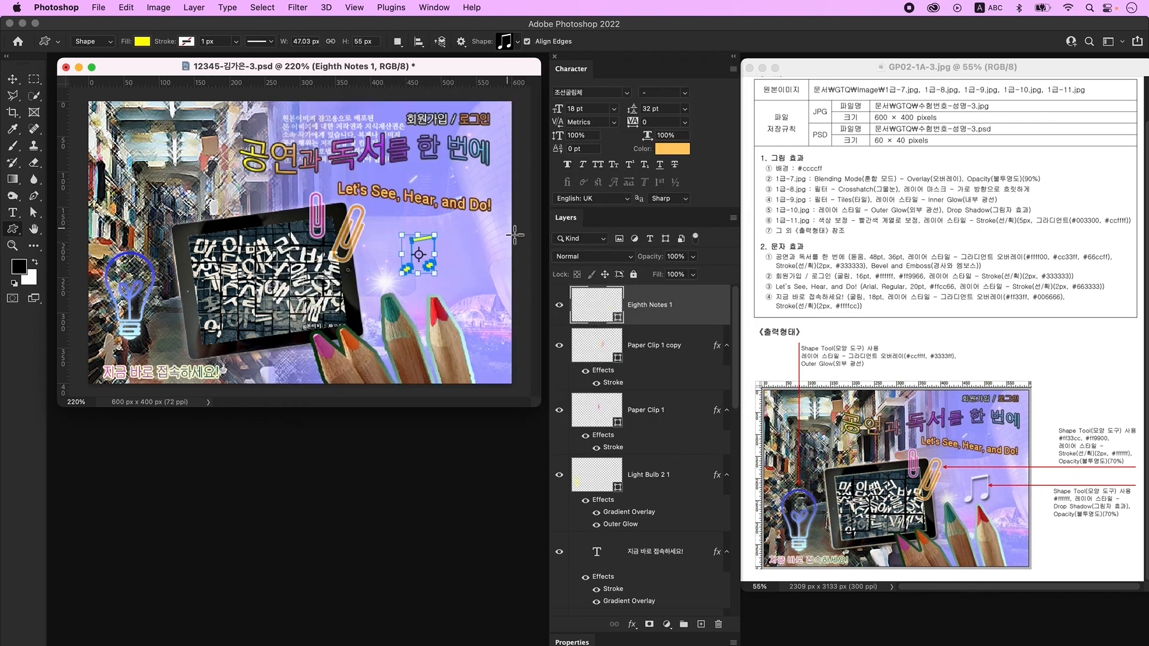
double_click(591, 307)
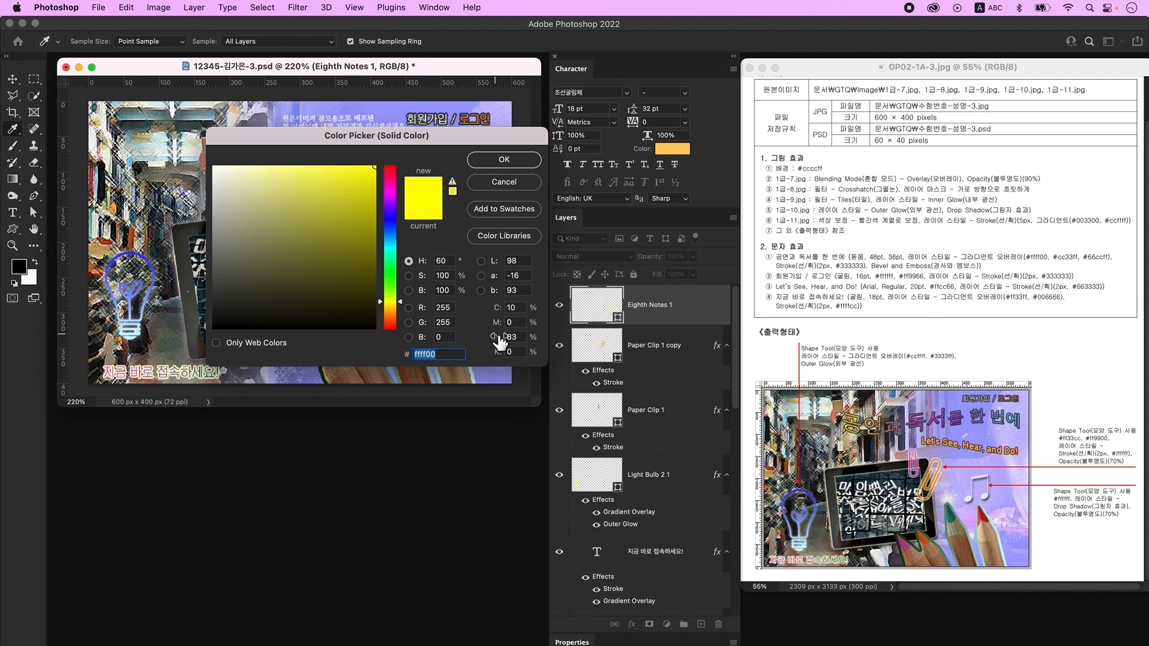
type("ffffff")
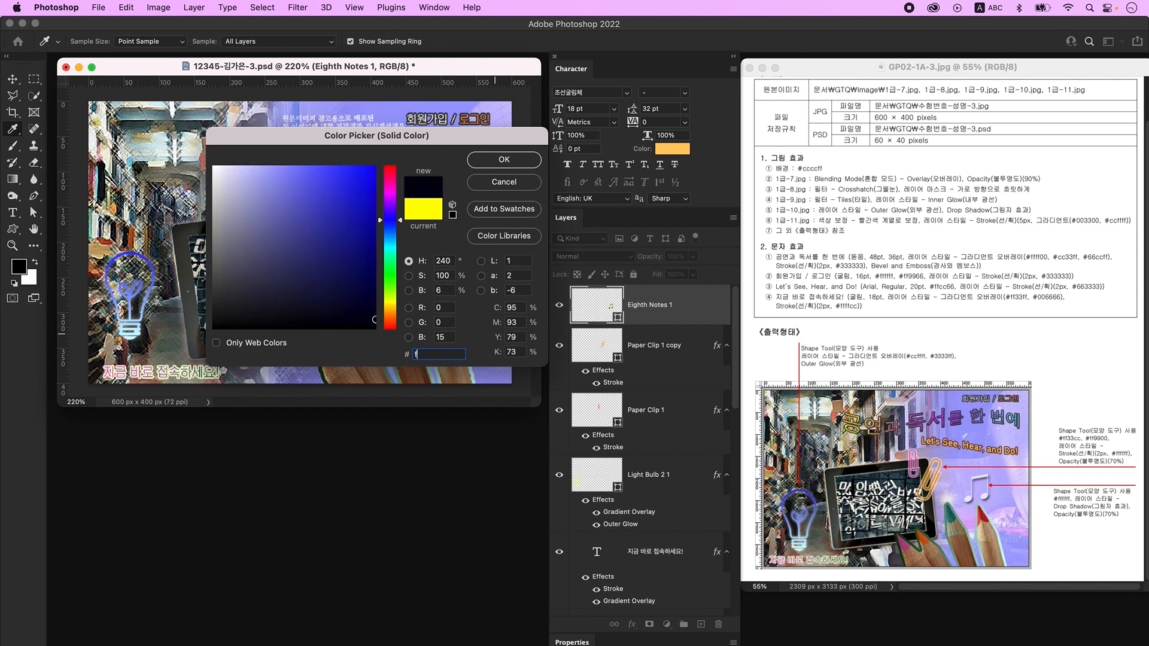
key("Return")
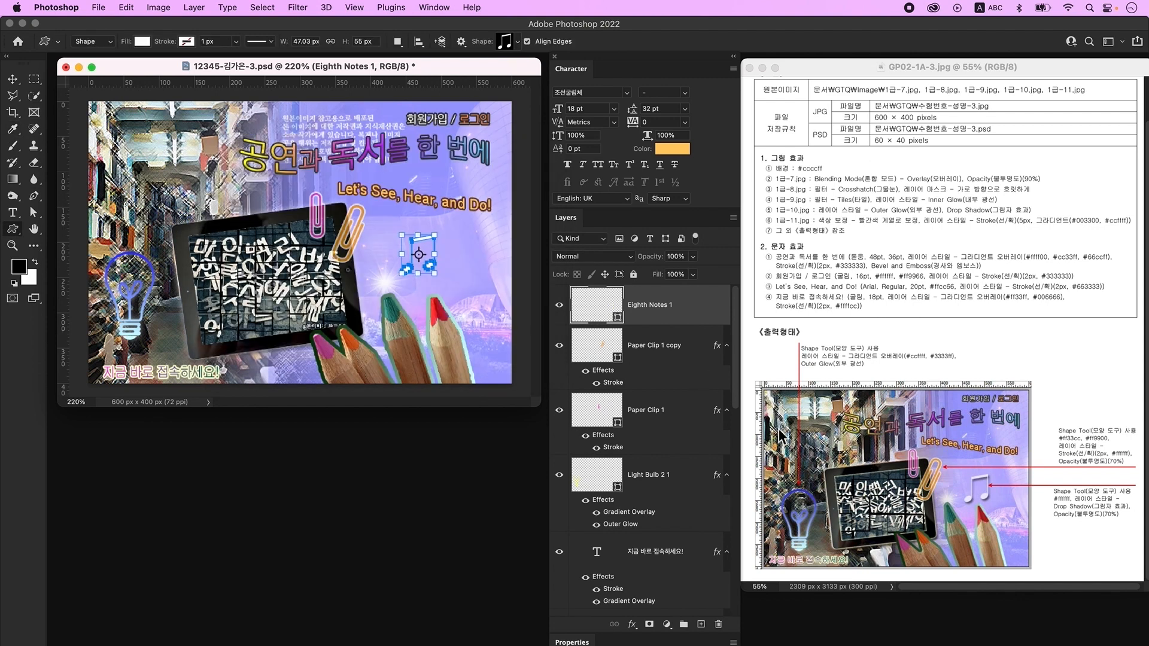
- Give the Eighth Notes 1 layer a drop shadow and set its opacity to 70%
double_click(706, 308)
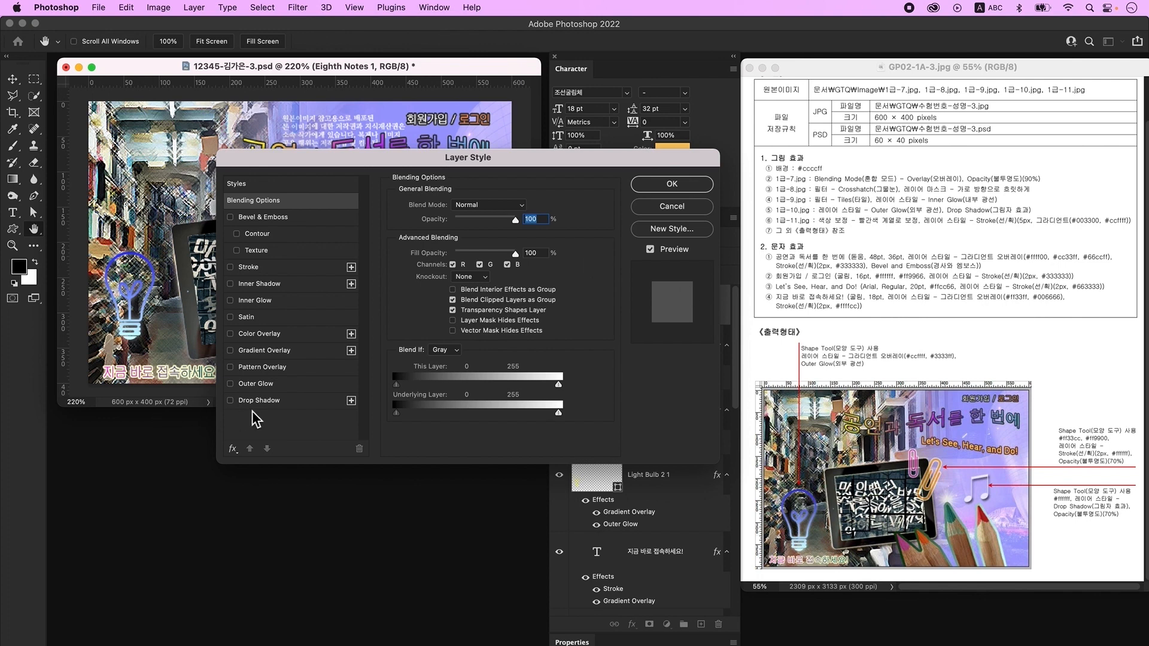
left_click(275, 405)
left_click(672, 185)
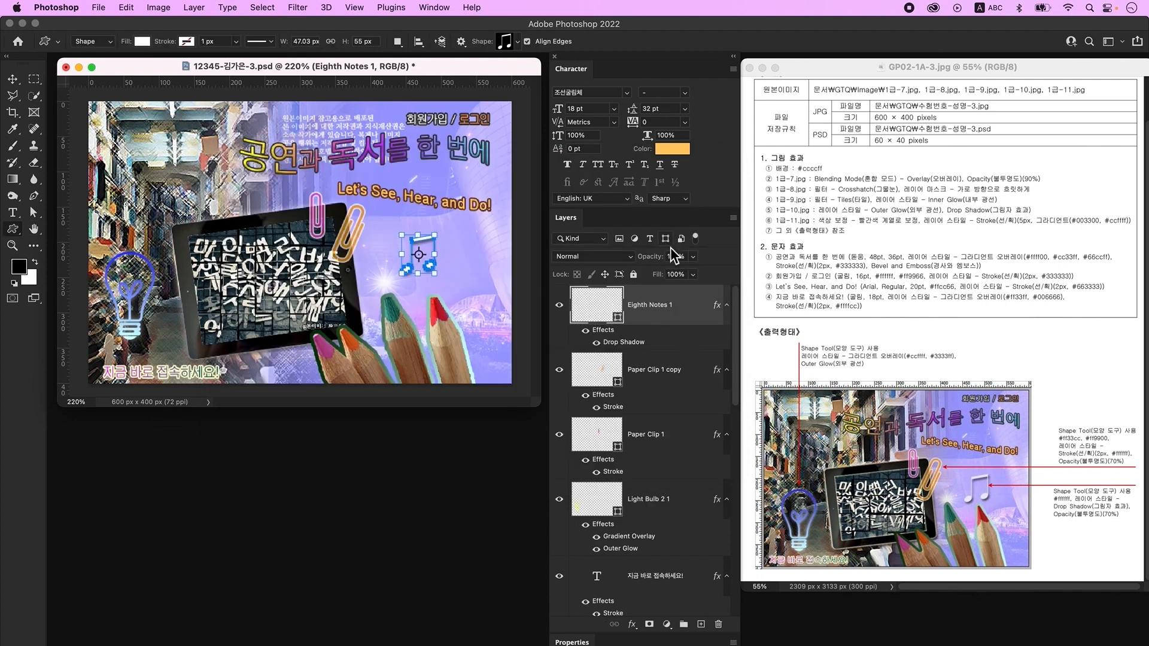
left_click(674, 257)
type("70")
key("Return")
key("v")
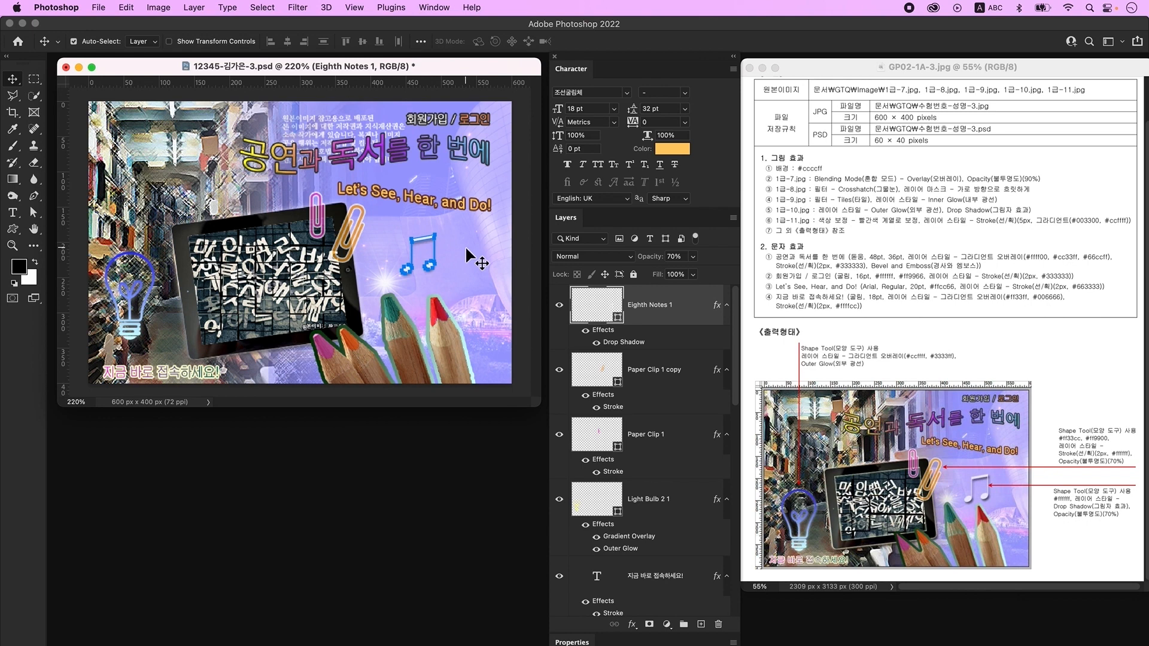
- Move the music note down-right, nudge the Let's See, Hear, and Do! text up, and shift the orange clip up-left
left_click(450, 262)
left_click_drag(434, 251, 447, 264)
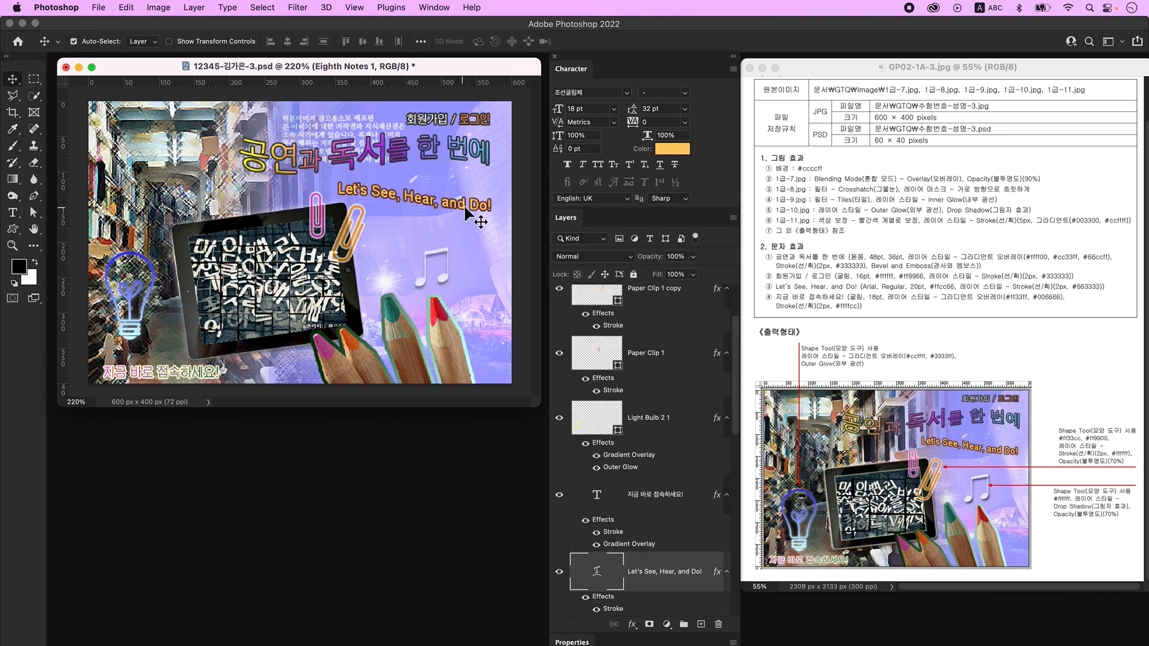
left_click_drag(463, 205, 464, 200)
left_click_drag(359, 237, 356, 229)
key("Up")
key("Up")
left_click(324, 217)
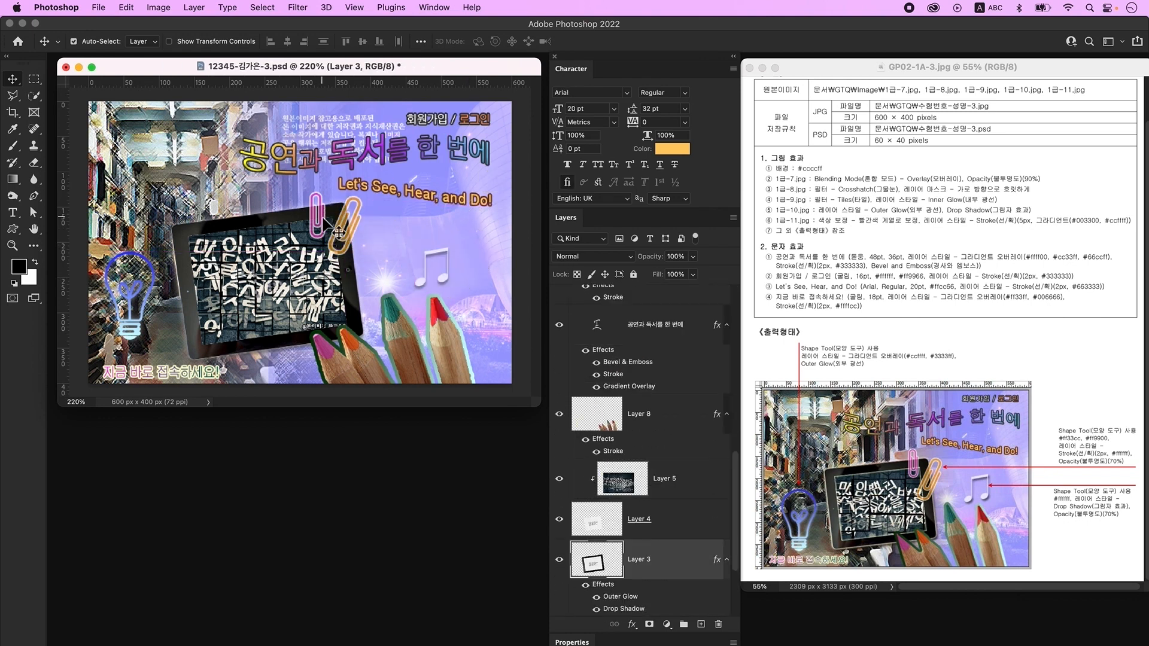
left_click(339, 281)
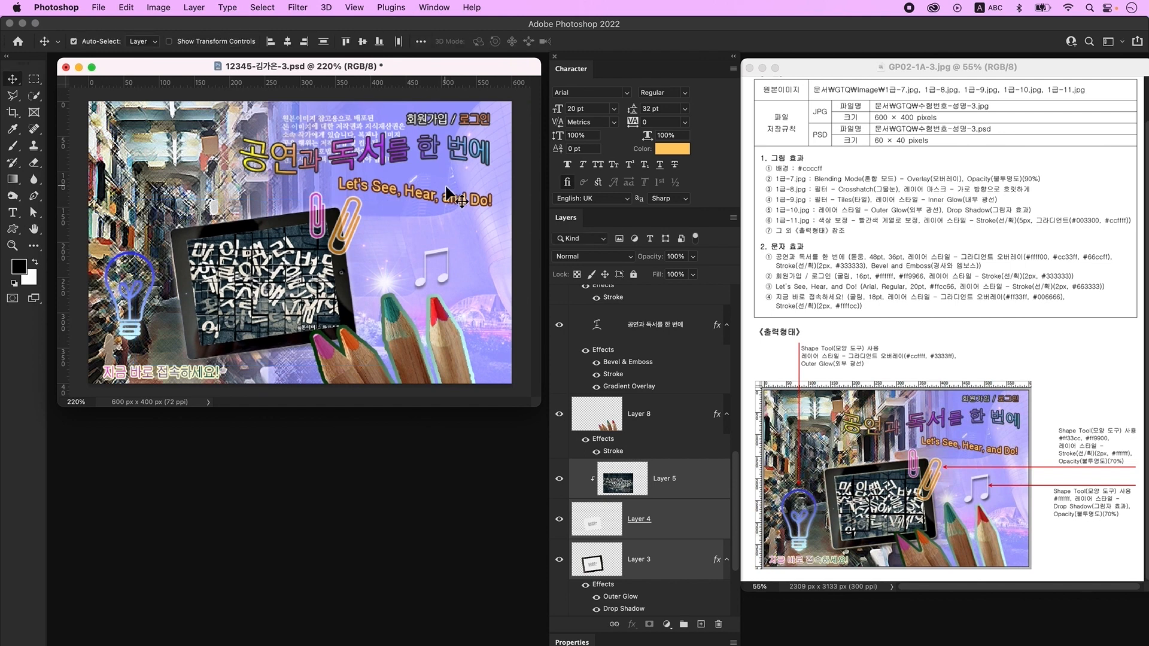
- Move the light bulb down and right, and shift the bottom text slightly left
double_click(447, 206)
key("super+Return")
left_click_drag(118, 280, 124, 294)
left_click_drag(141, 374, 138, 374)
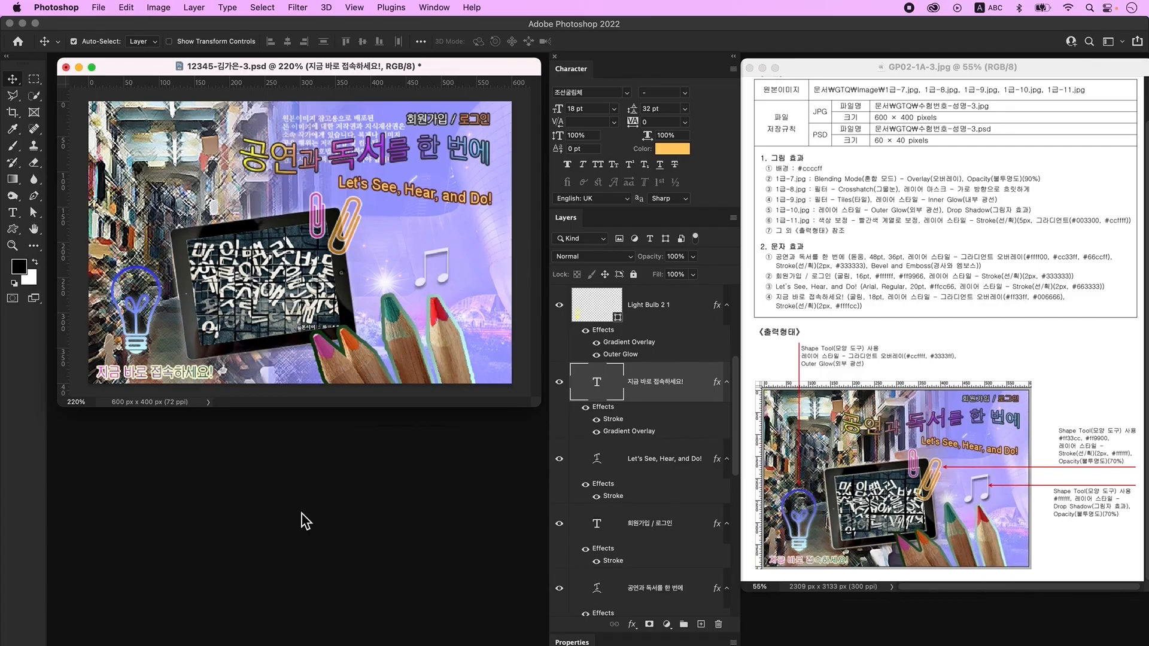
- Save a JPEG copy of the composite at Quality 12 (Maximum), Baseline Standard
left_click(99, 8)
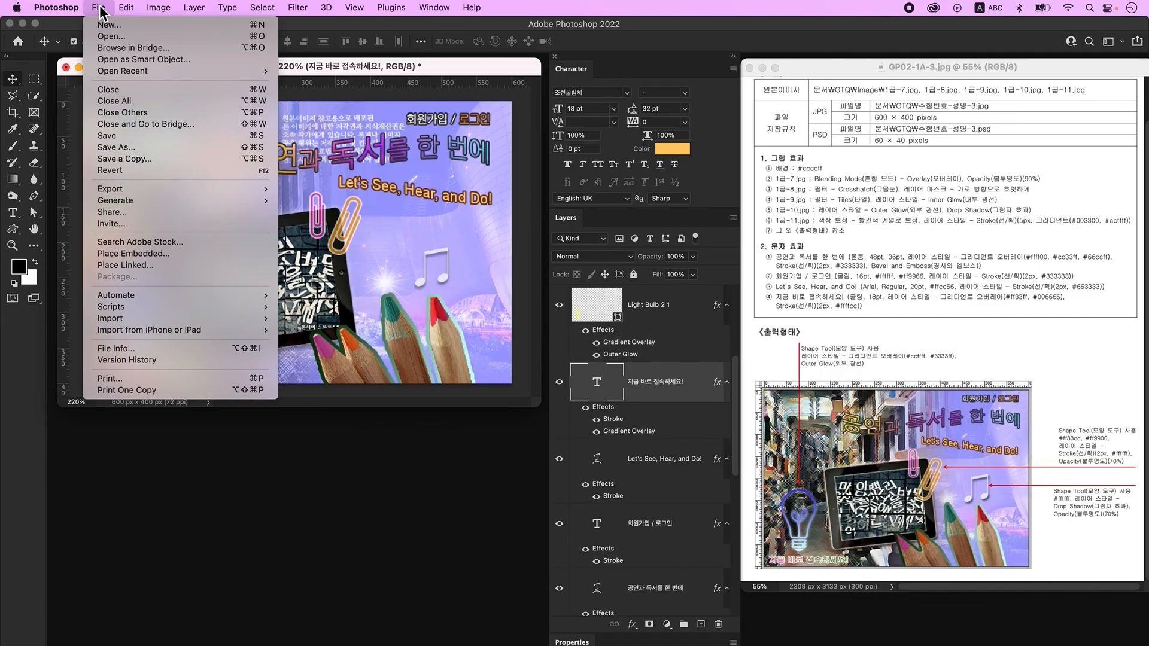
left_click(173, 158)
left_click(559, 404)
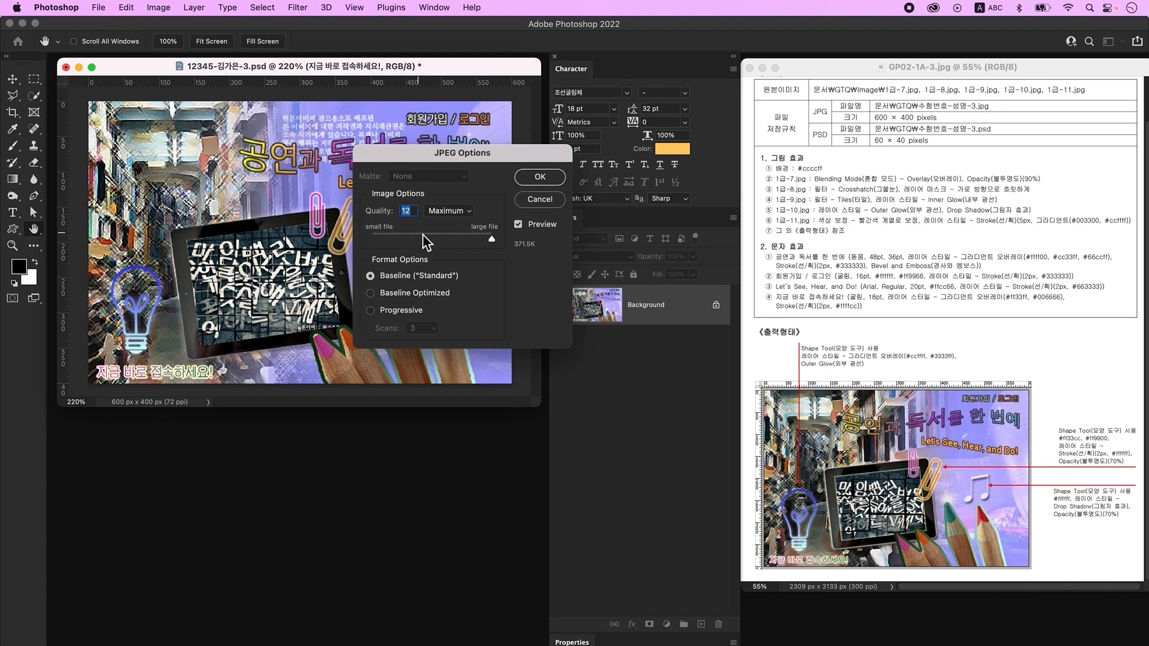
left_click(547, 181)
left_click(159, 8)
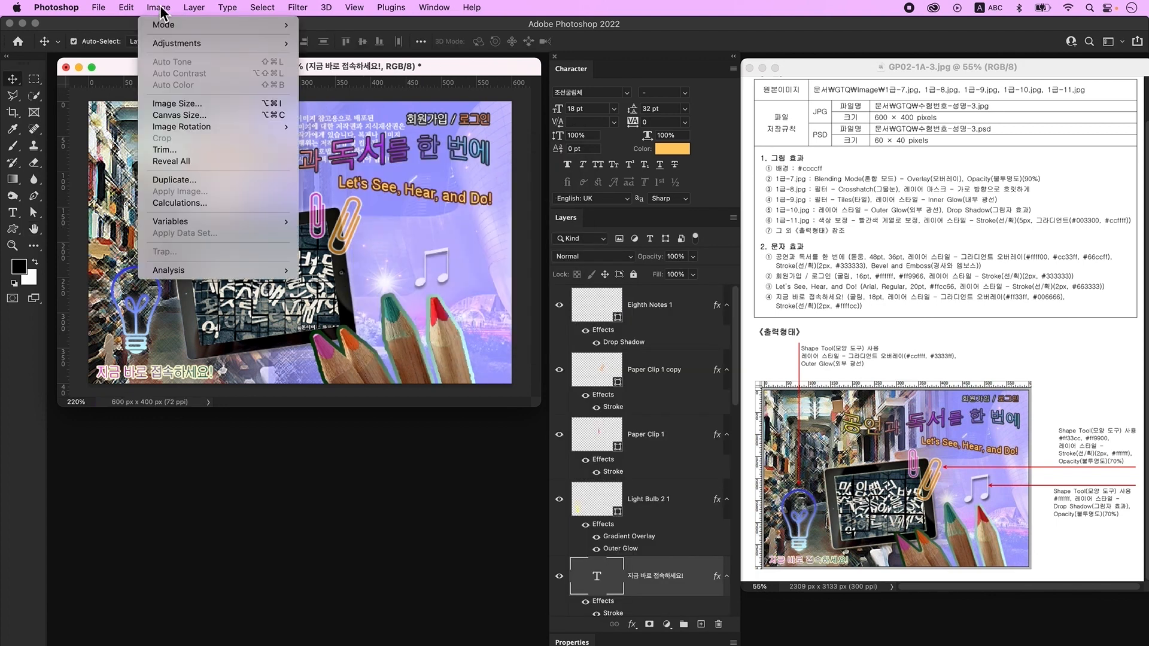
- Resize the image to 60 × 40 pixels with Image Size
left_click(190, 106)
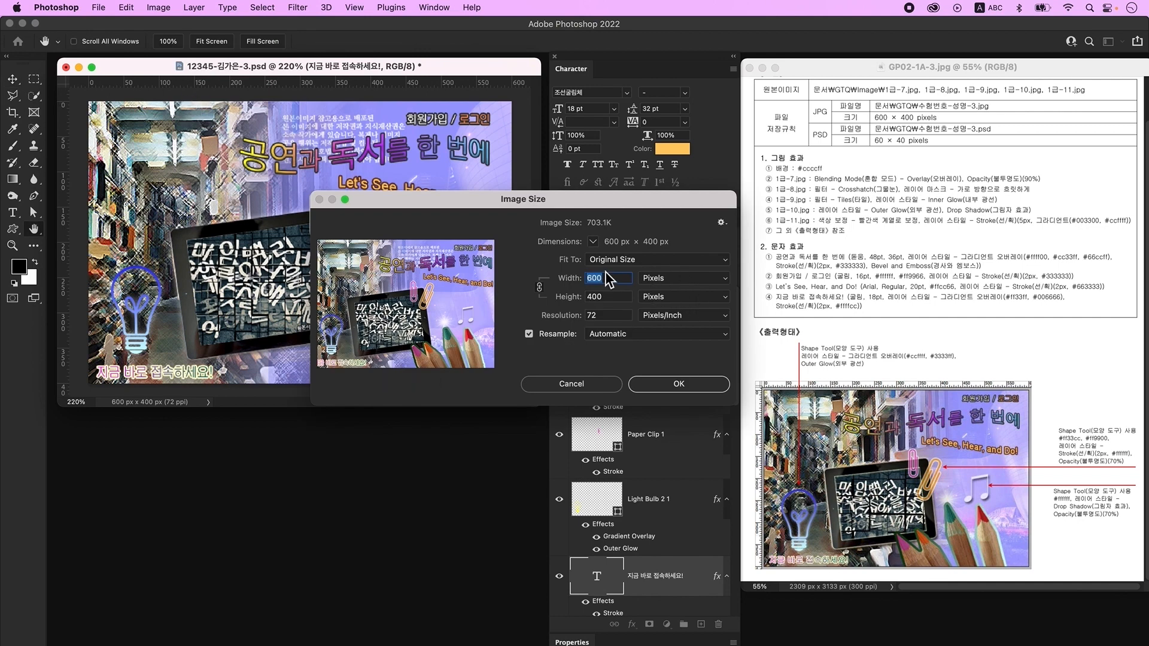
type("60")
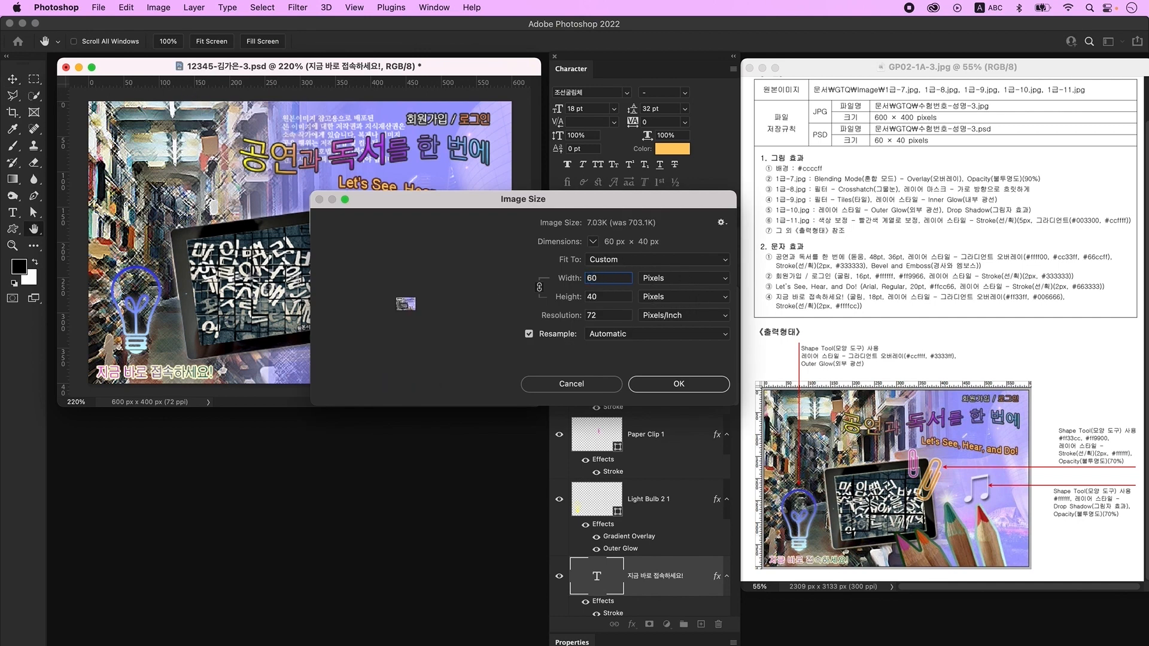
left_click(682, 391)
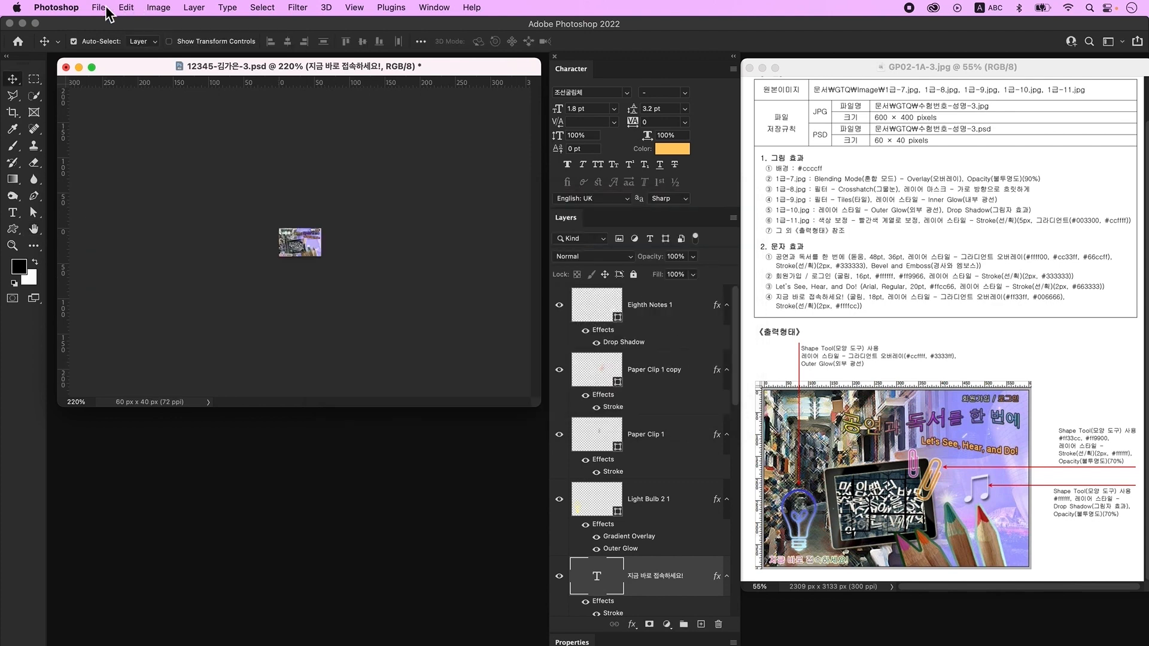
- Save the resized document as a Photoshop PSD file
left_click(100, 8)
left_click(121, 136)
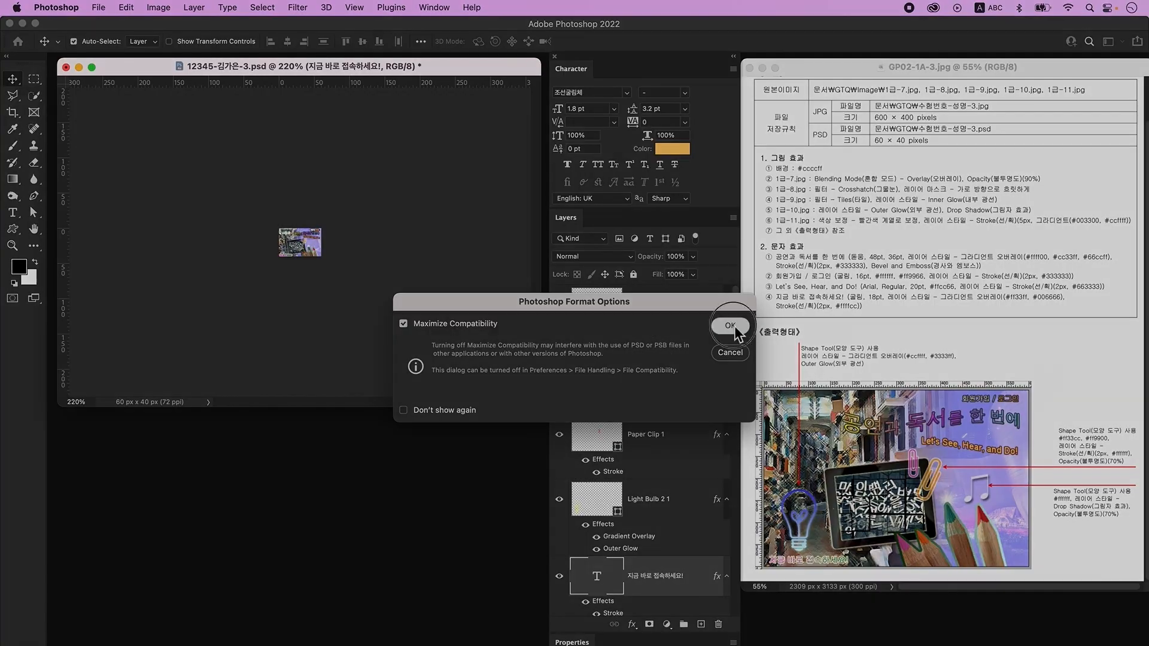
left_click(730, 326)
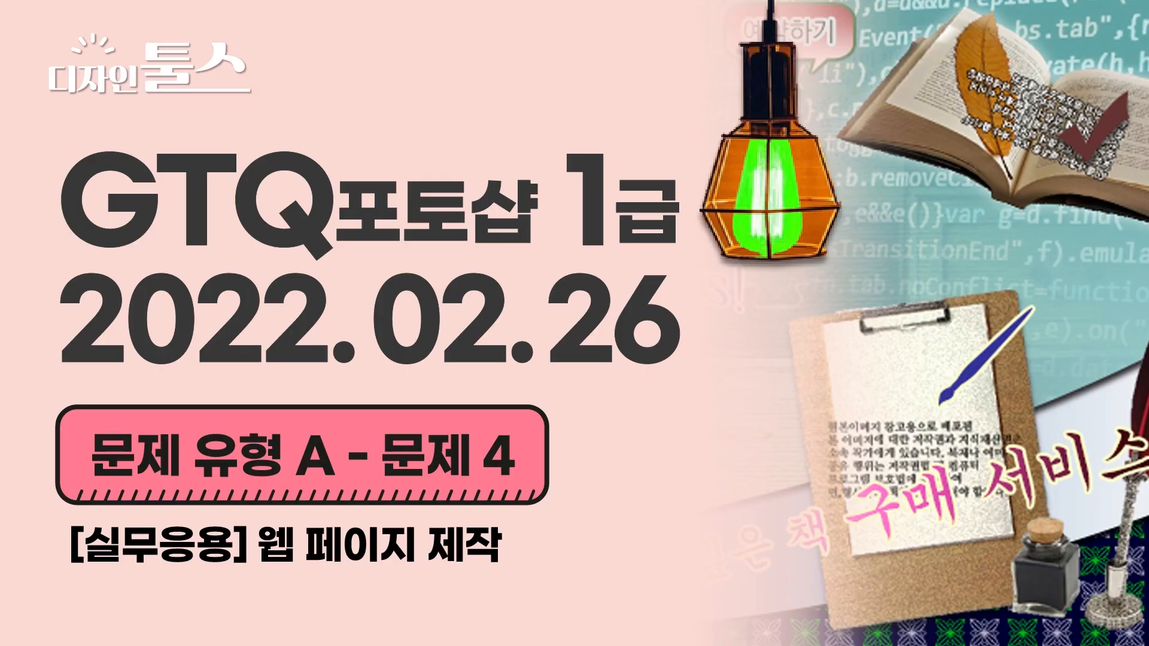
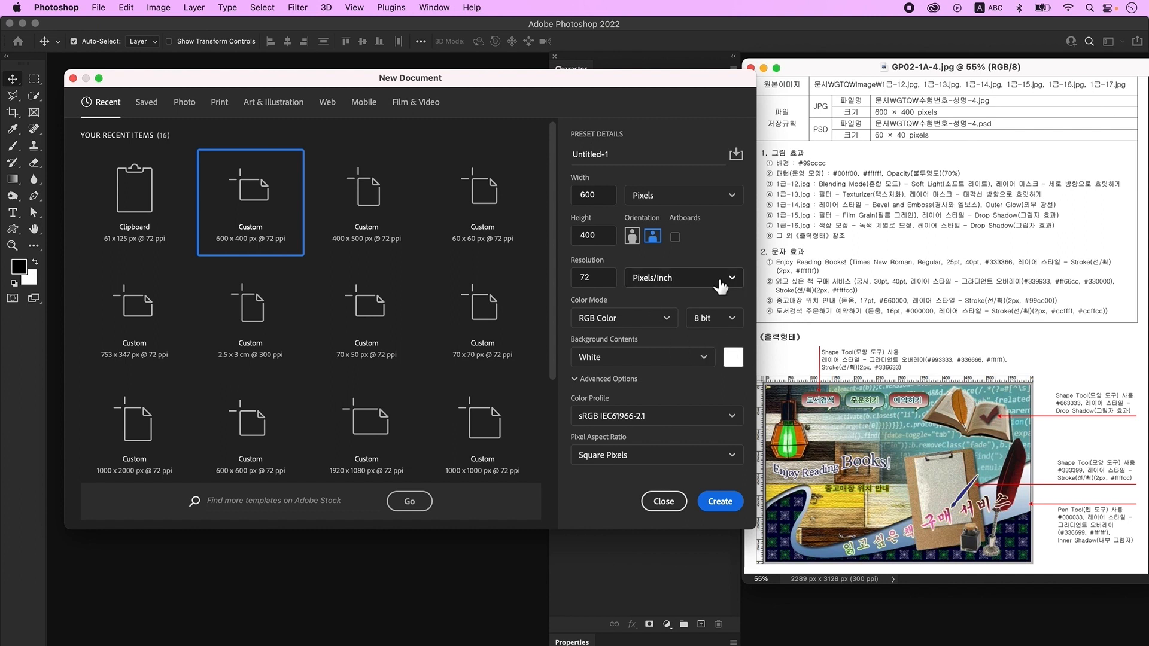
- Create the 600×400 px document, zoom it to 200% and show the rulers
left_click(720, 501)
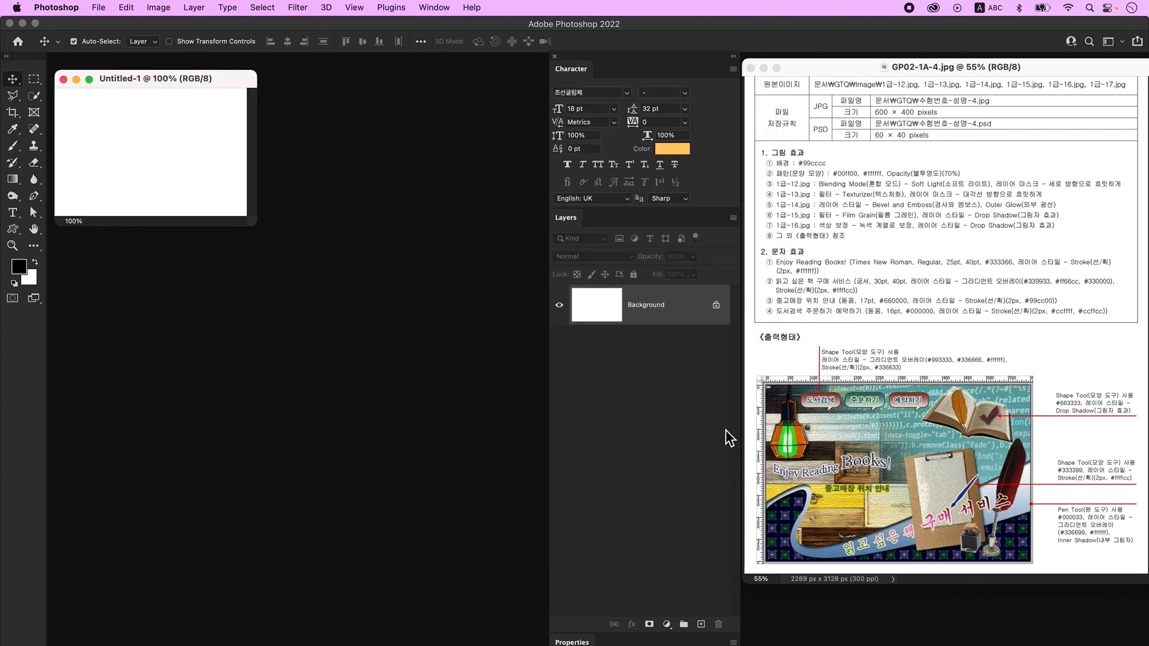
key("super+equal")
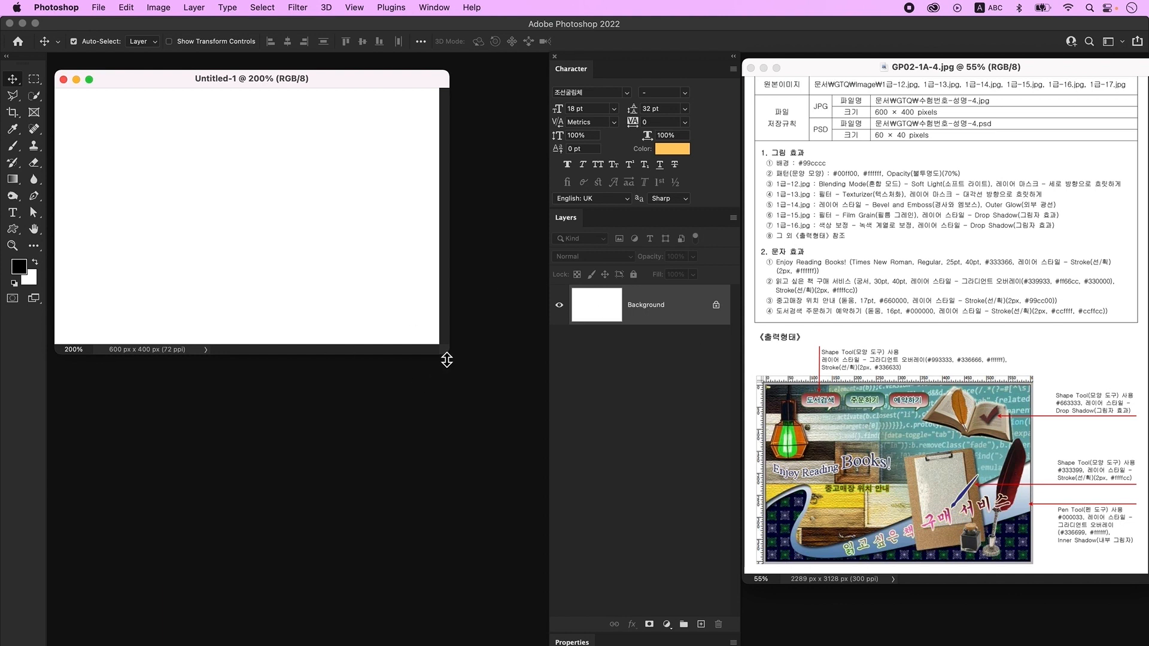
key("super+r")
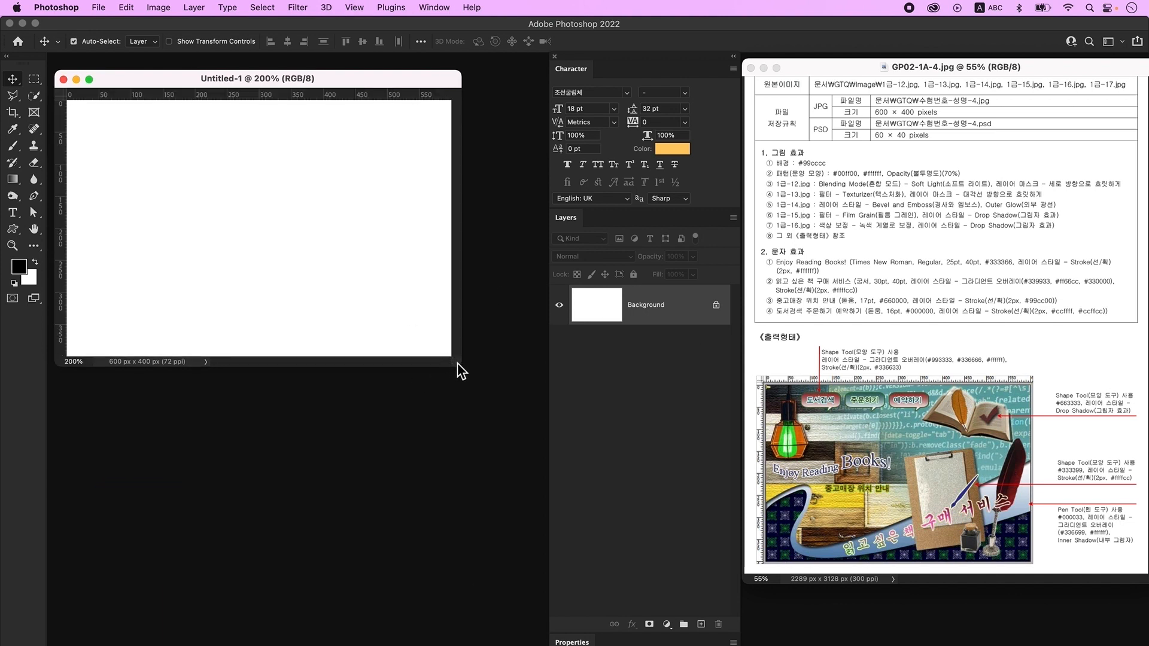
- Save the document as a PSD named with the examinee number and name
left_click(99, 8)
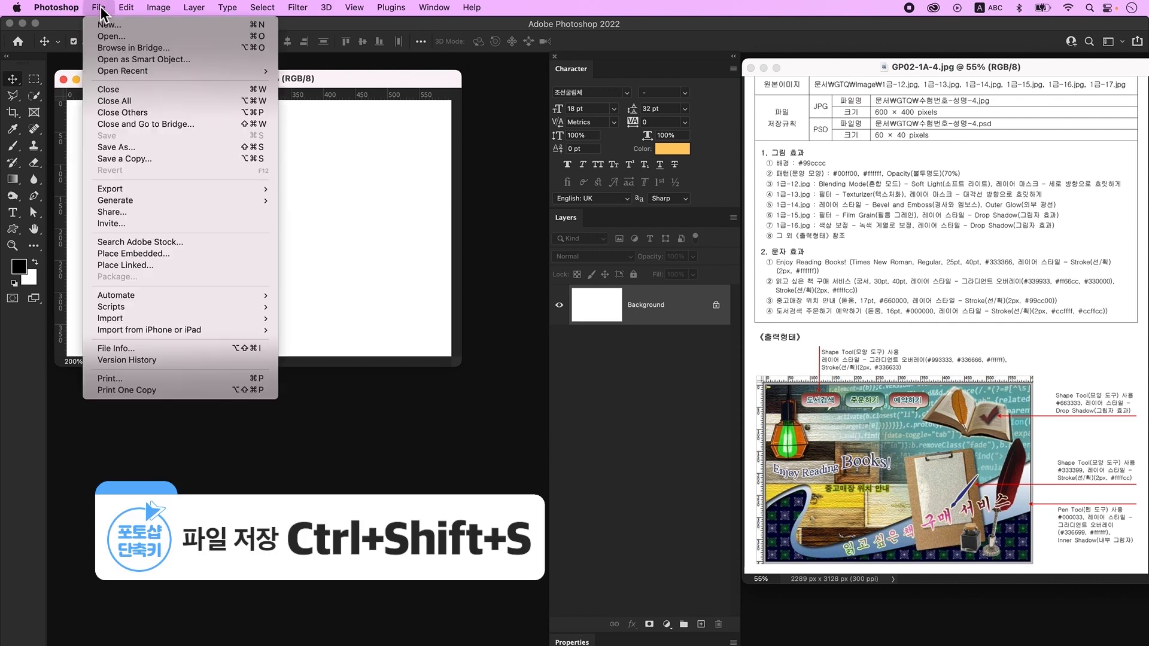
left_click(127, 146)
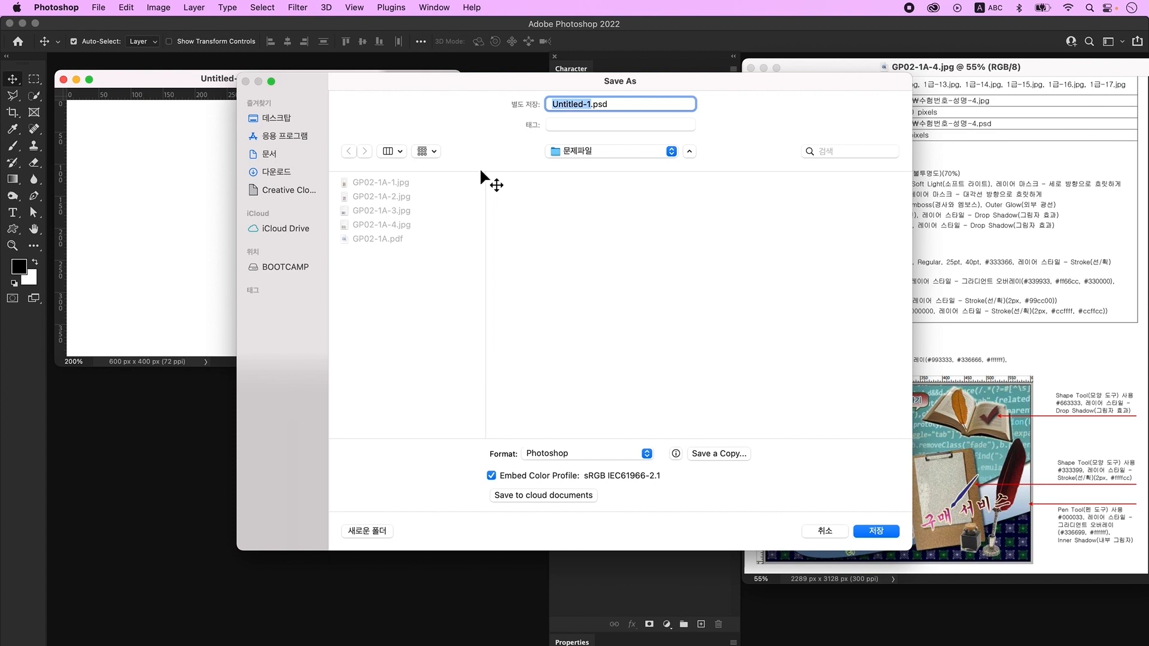
type("12345-")
key("ctrl+space")
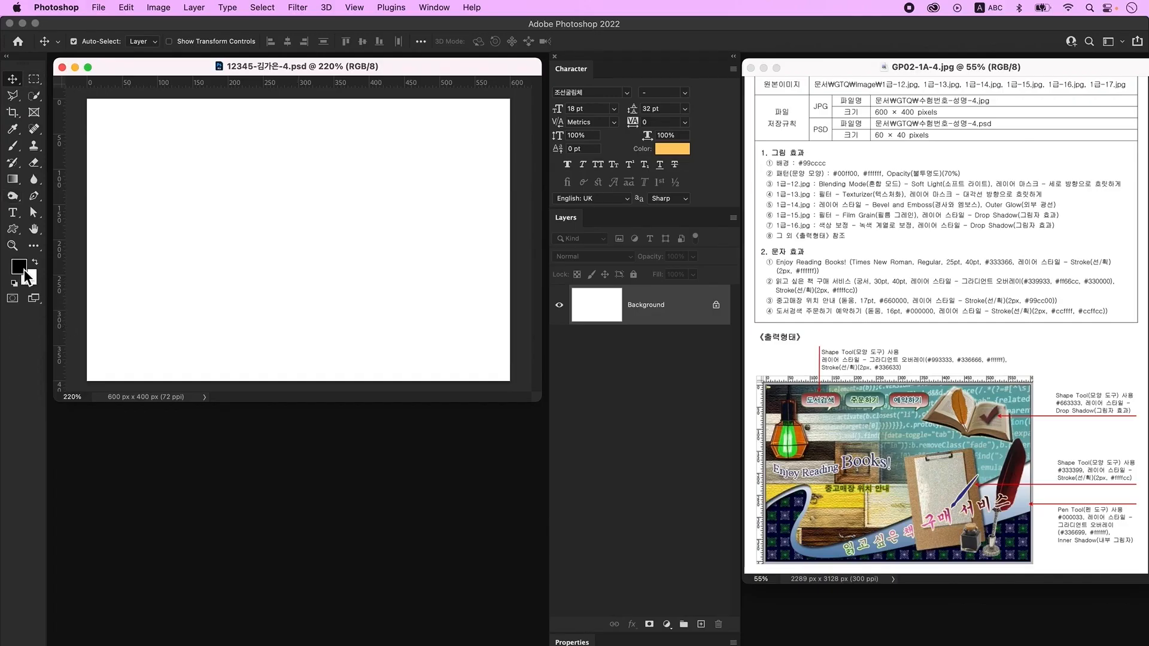
- Fill the Background with foreground colour #99cccc, then start a new document with Cmd+N
left_click(24, 267)
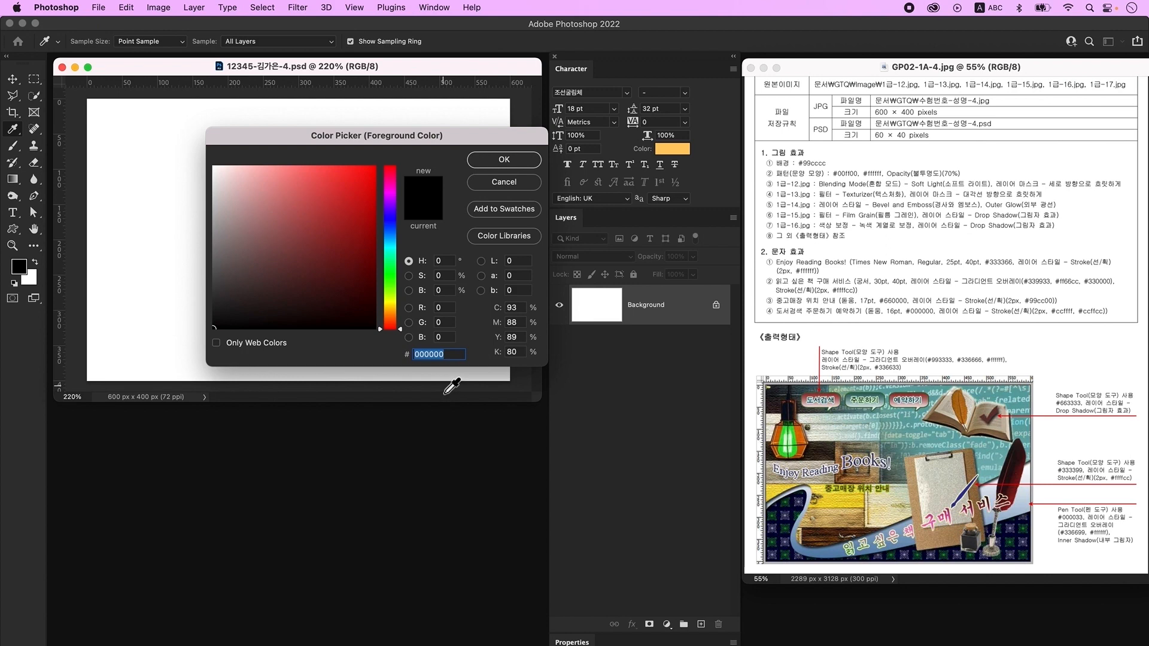
type("99cccc")
key("Return")
key("v")
key("alt+Delete")
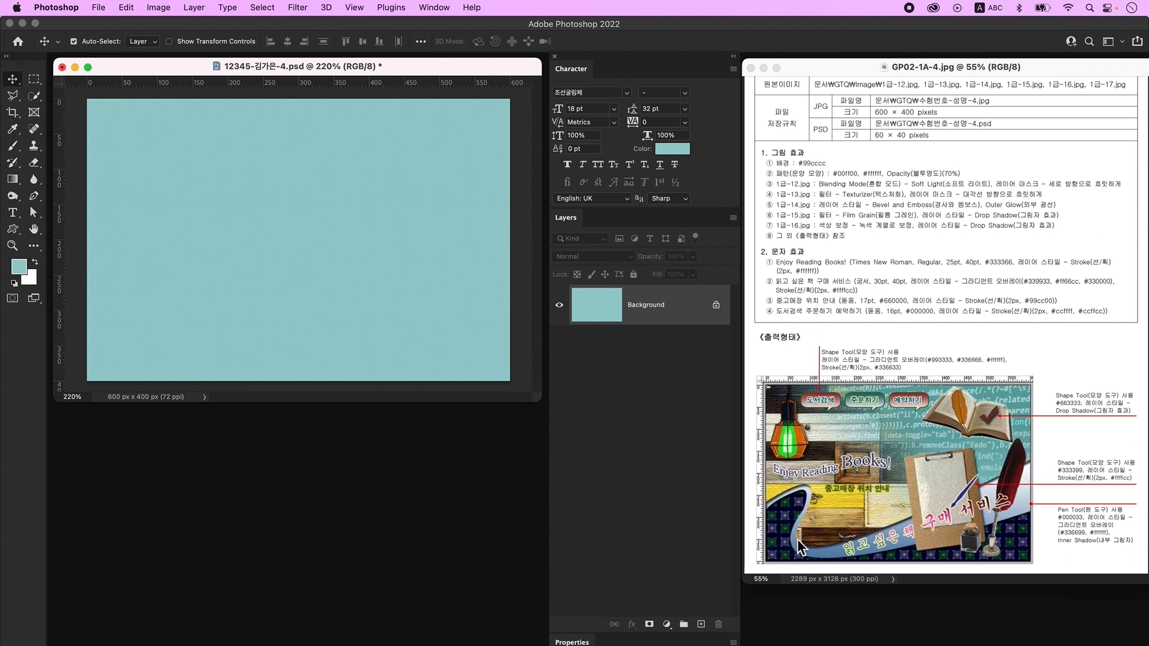
key("super+n")
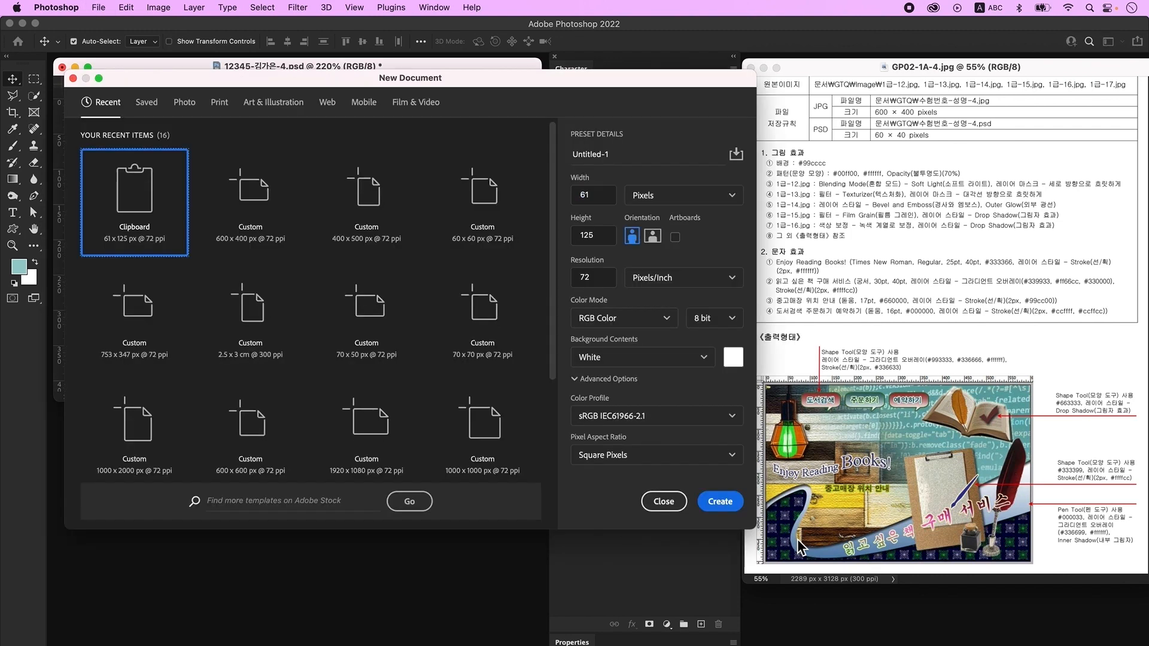
- Create a 70×70 px document, zoom to 1600% and add an empty layer
double_click(612, 200)
type("70")
key("Tab")
key("Tab")
type("70")
key("Tab")
left_click(720, 502)
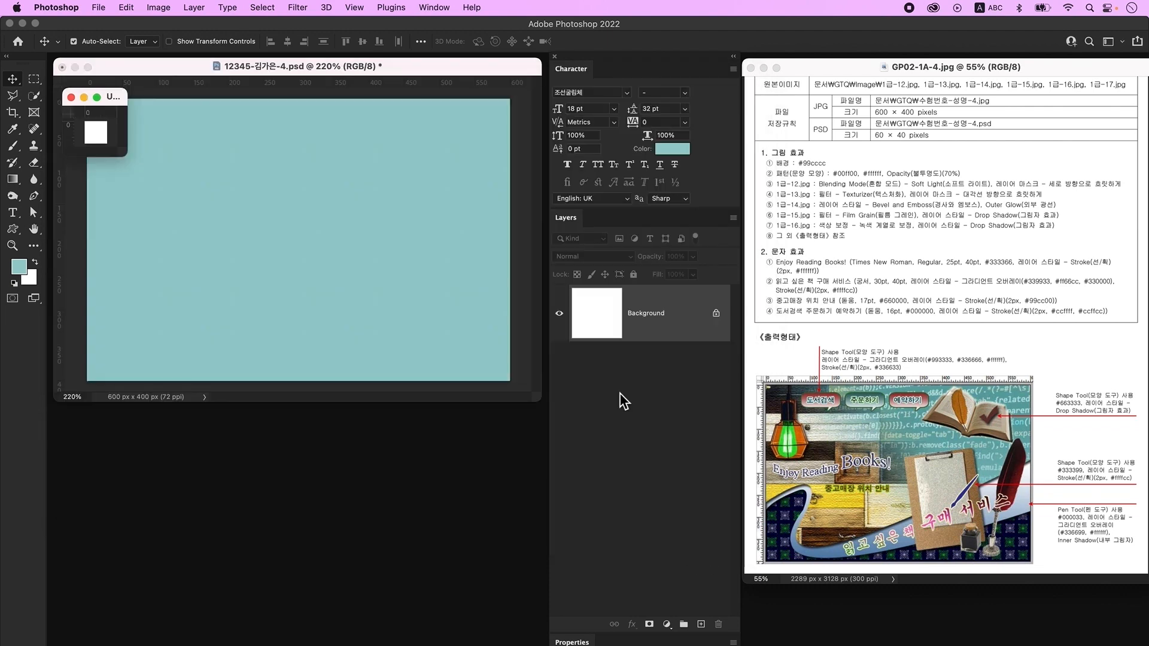
key("super+plus")
key("super+plus")
key("super+plus")
key("super+plus")
key("super+plus")
key("super+plus")
key("super+plus")
key("super+plus")
key("super+plus")
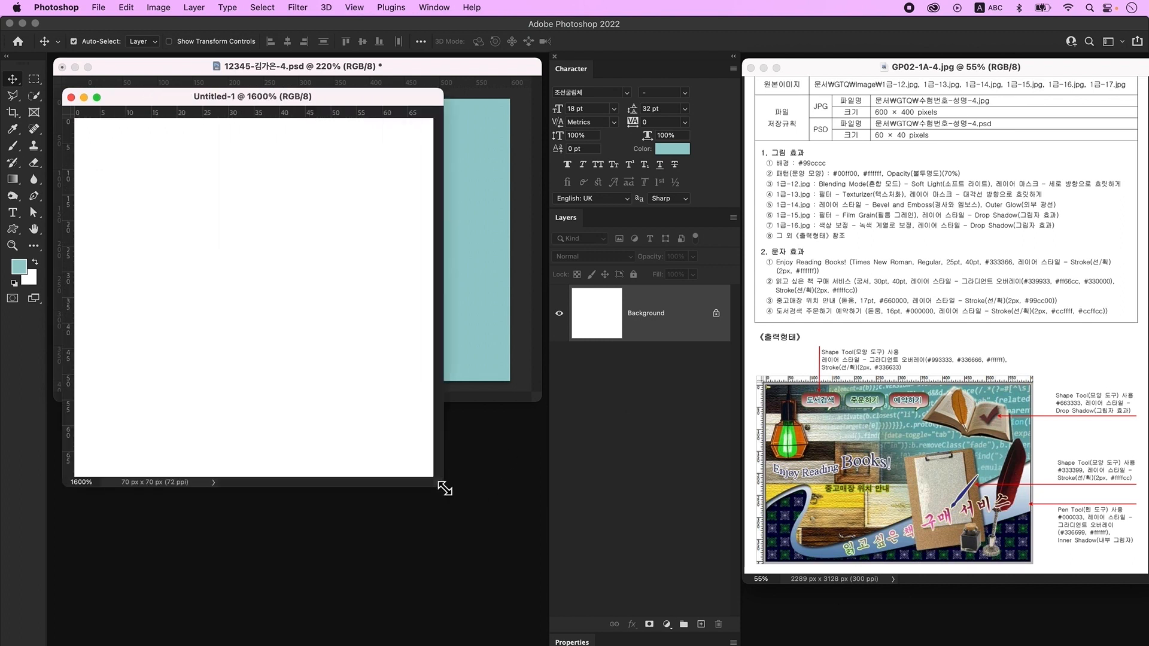
left_click_drag(441, 485, 531, 537)
left_click(700, 624)
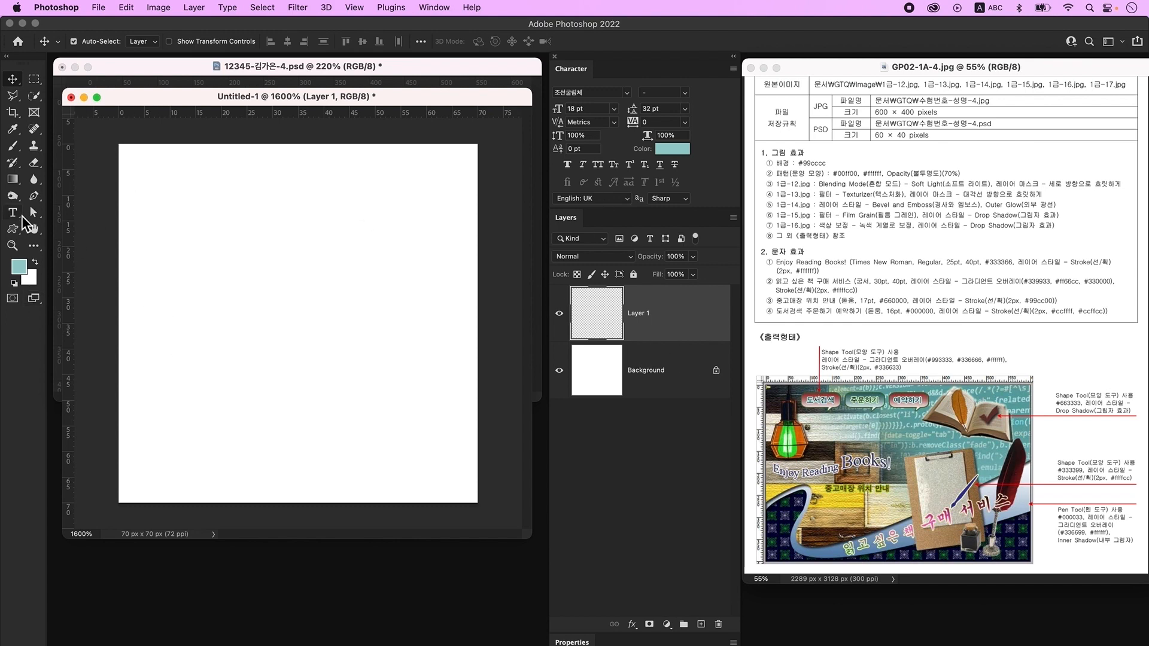
- Set the Custom Shape Tool to a blue fill with the ornament shape
left_click(12, 232)
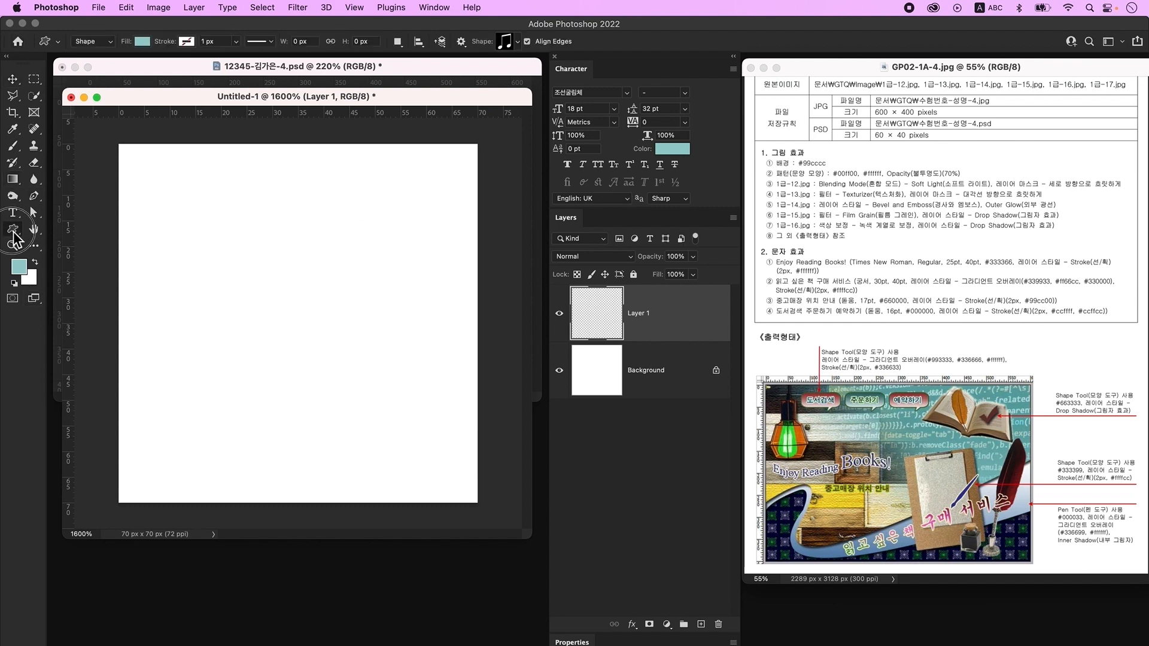
left_click(142, 42)
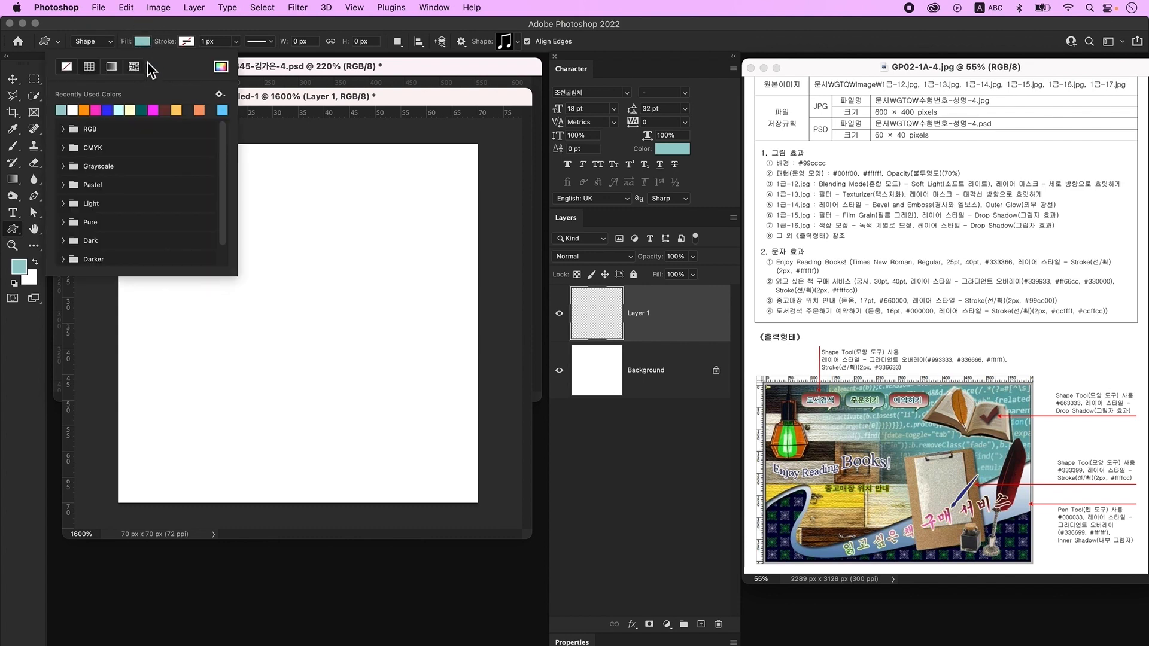
left_click(109, 111)
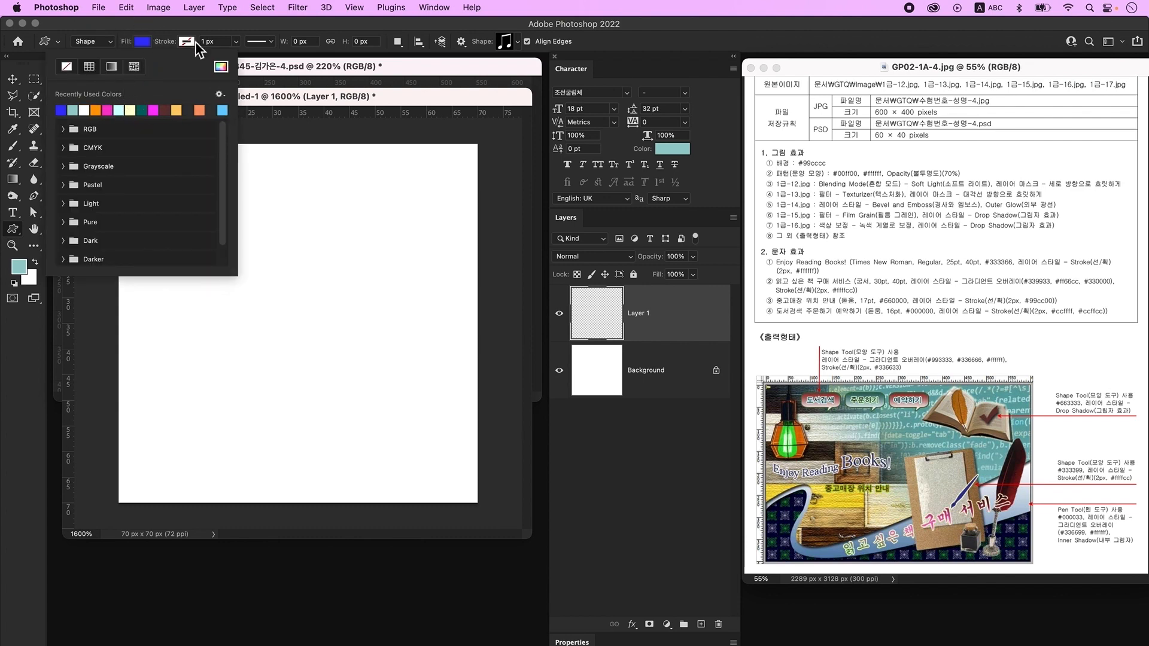
left_click(291, 101)
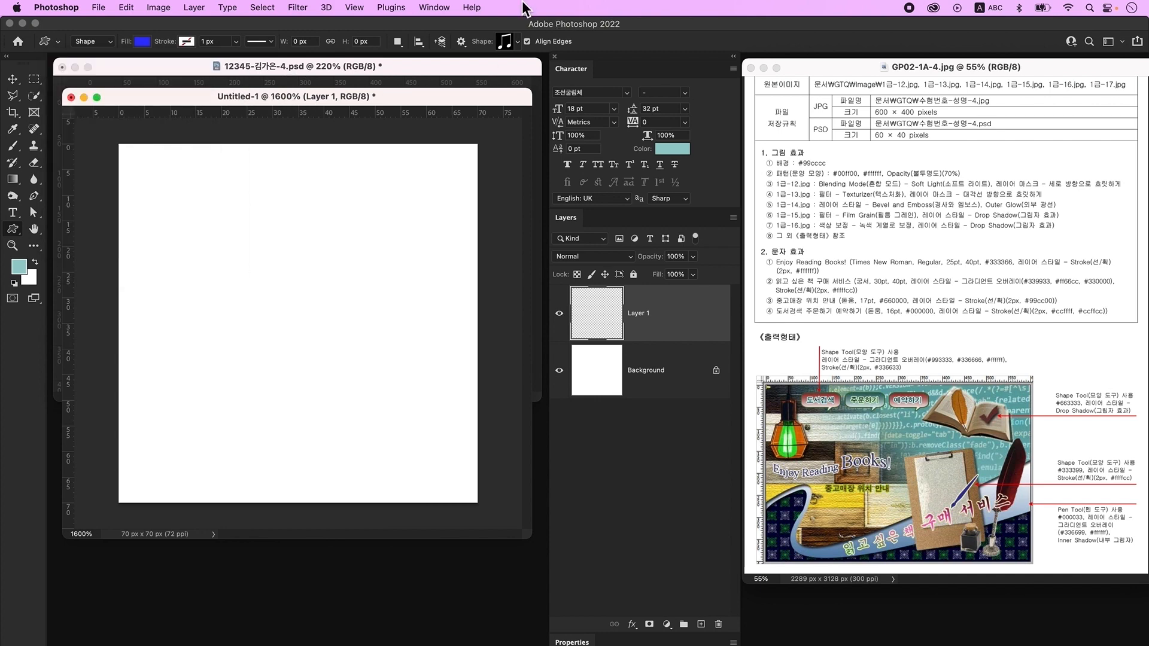
left_click(505, 43)
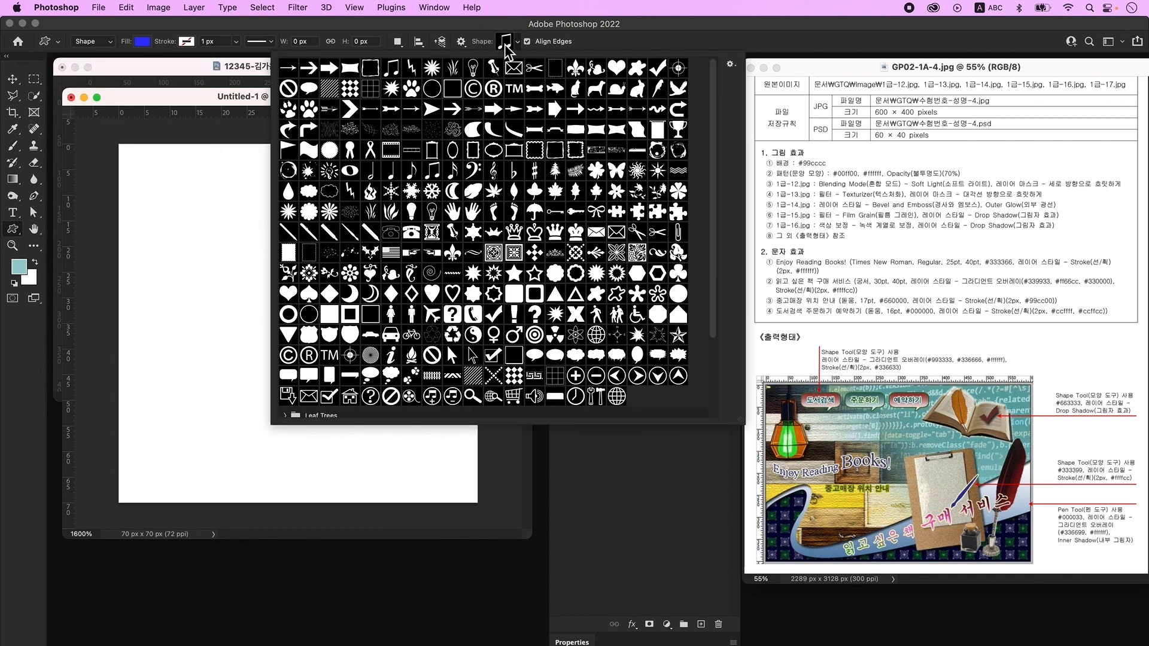
left_click(616, 252)
left_click(207, 109)
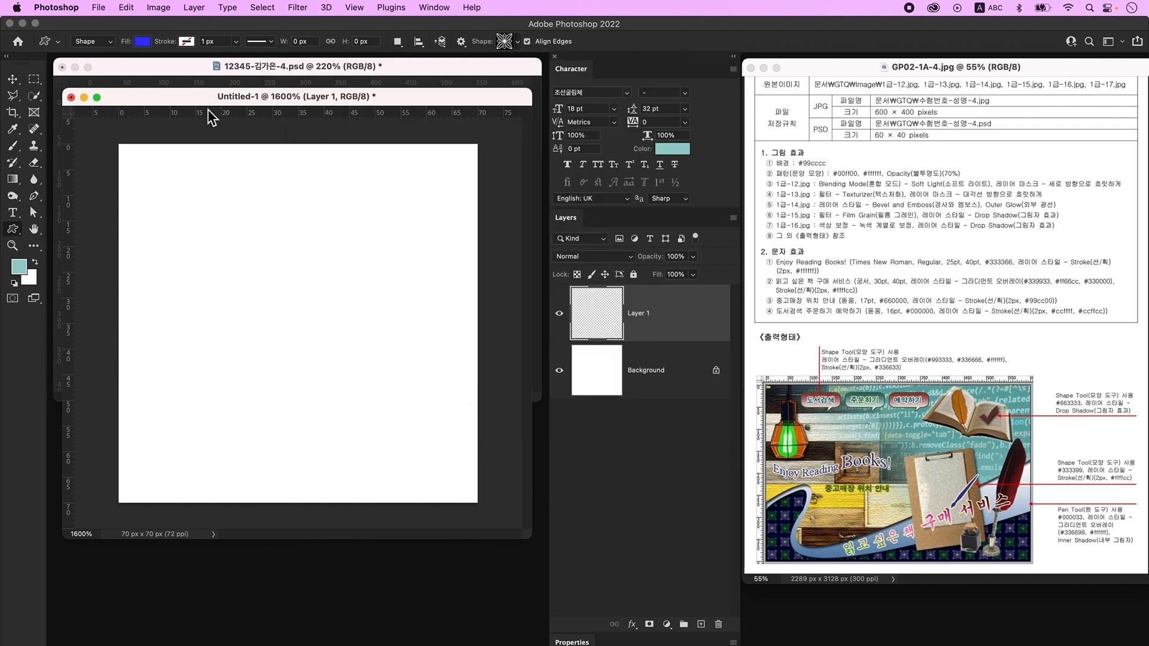
- Draw the ornament at the canvas top-left and fill it green #00ff00
left_click_drag(141, 179, 279, 374)
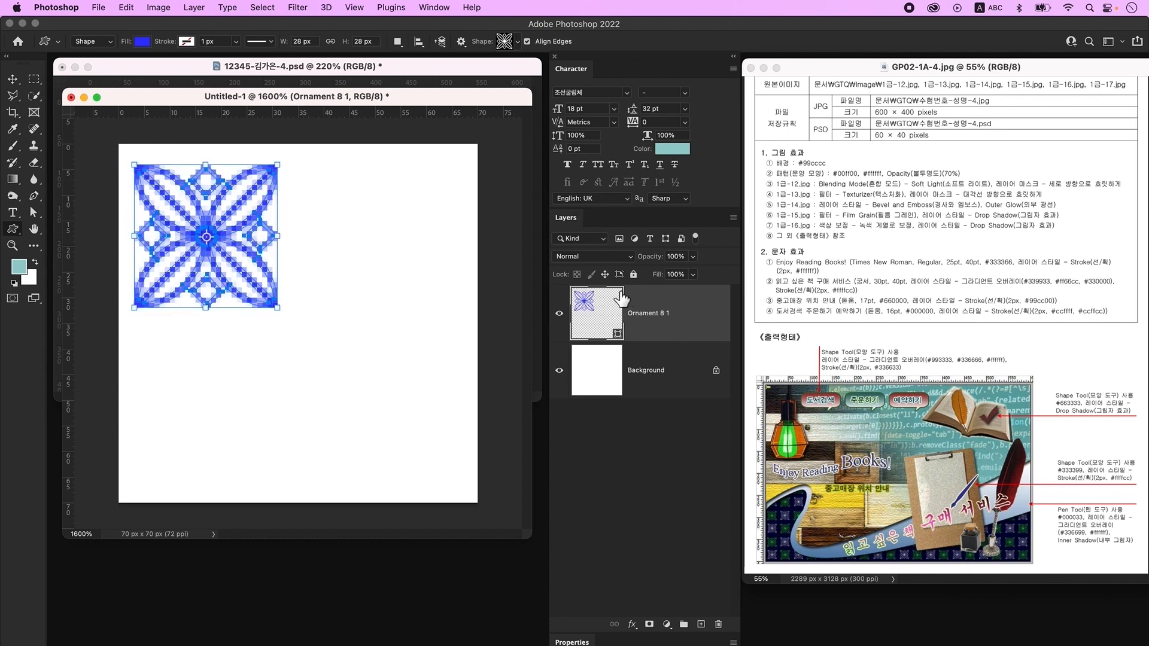
double_click(592, 313)
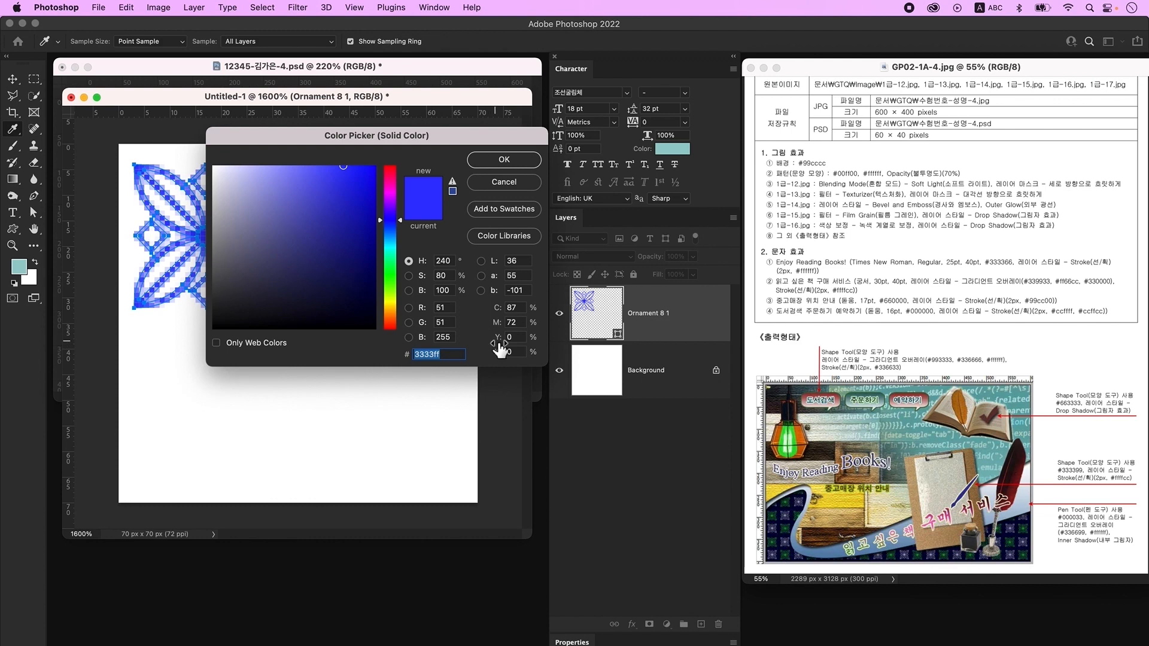
type("00ff00")
key("Return")
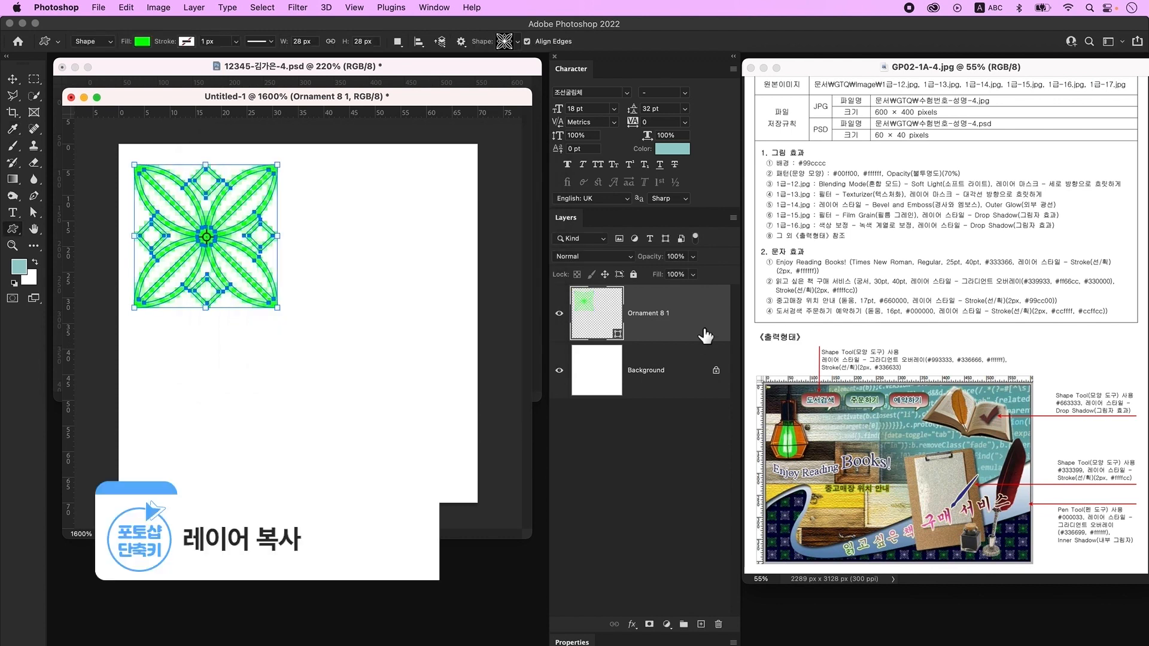
- Duplicate the ornament, move the copy to the right, and fill it white #ffffff
key("super+j")
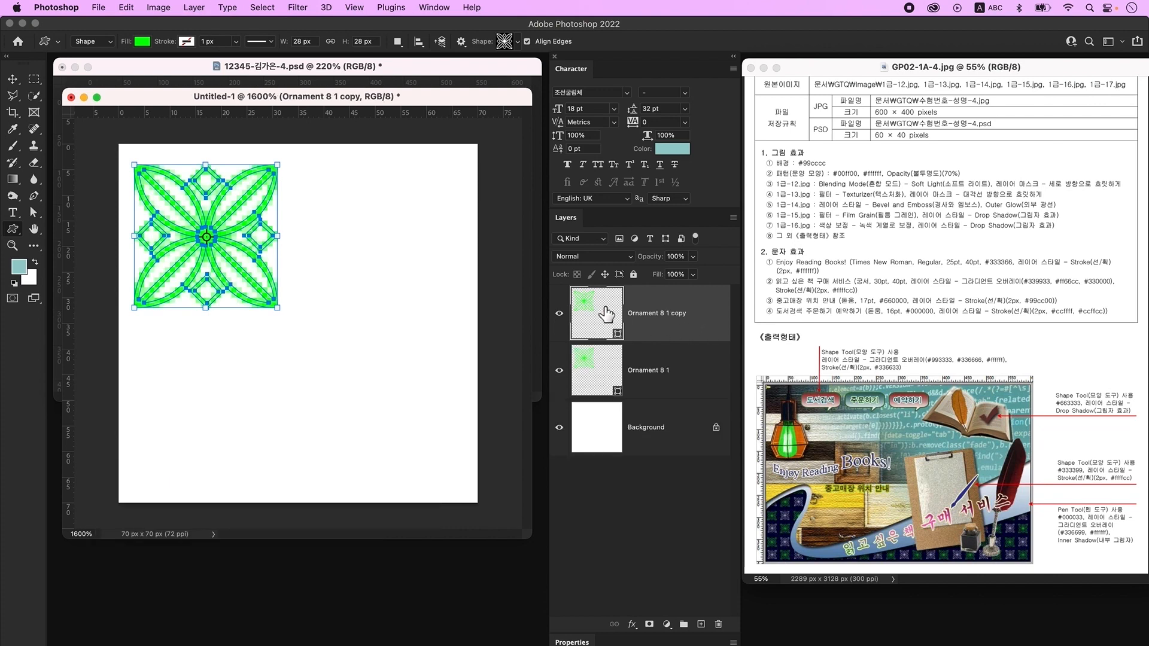
key("v")
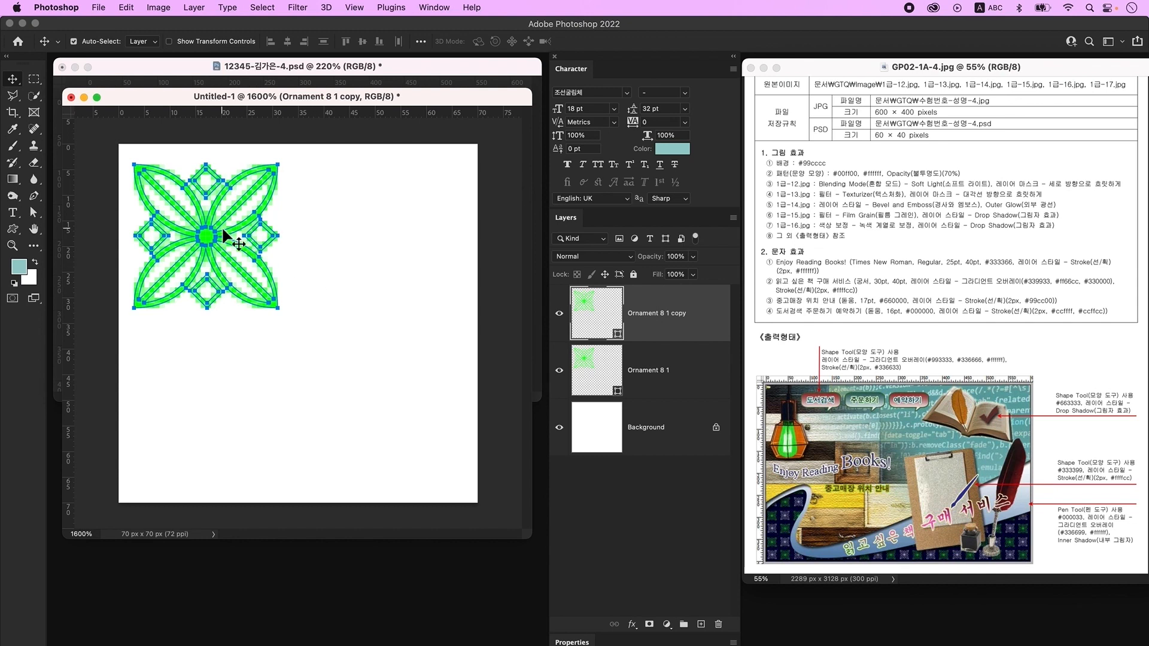
left_click_drag(229, 233, 402, 239)
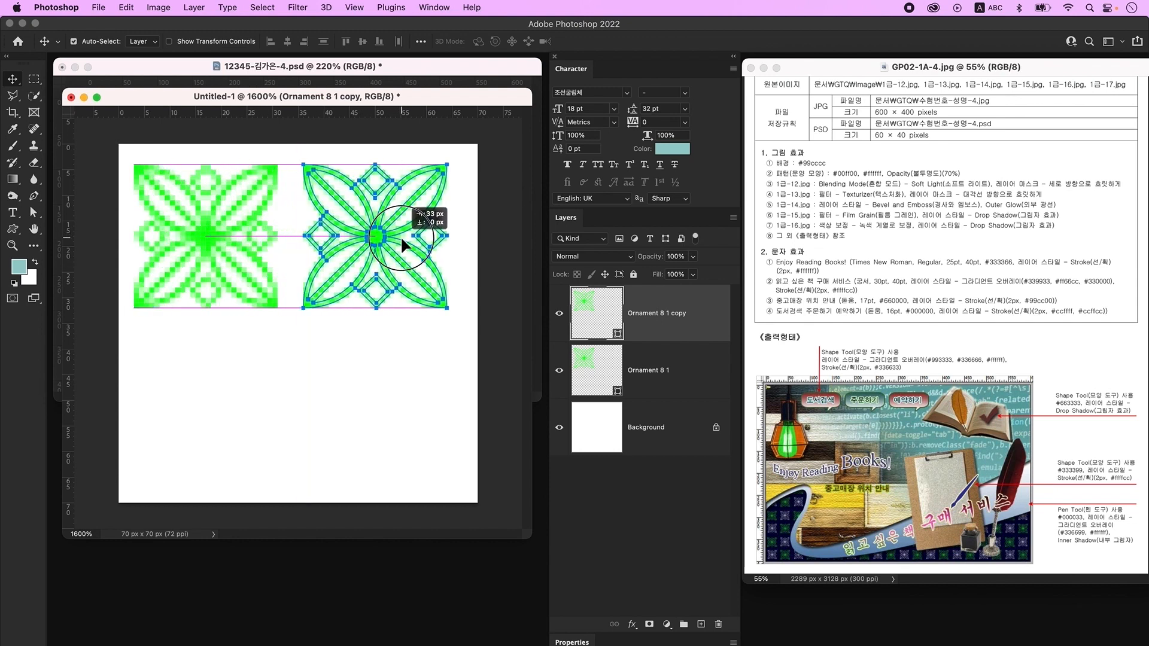
left_click_drag(401, 239, 401, 239)
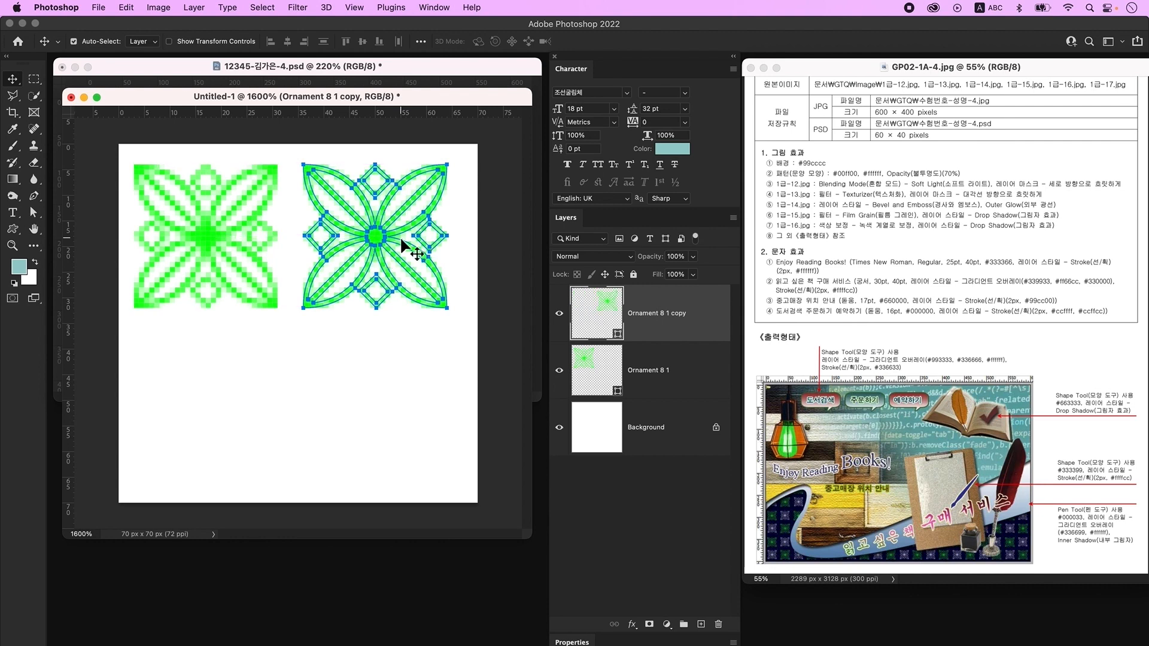
left_click(615, 309)
double_click(615, 309)
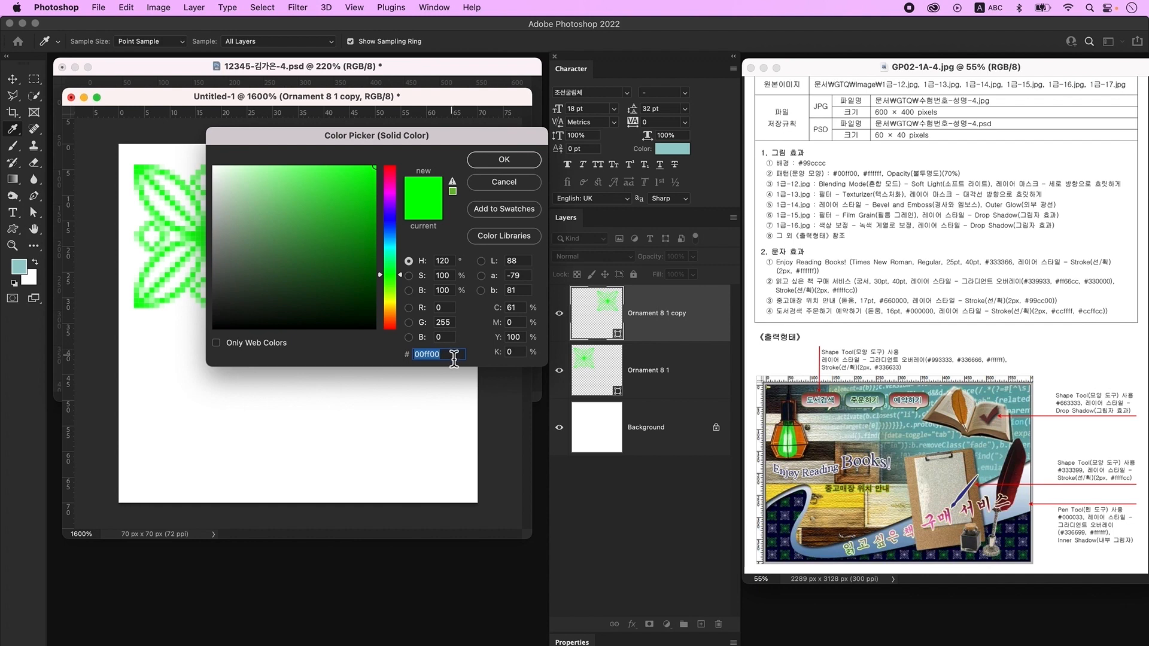
type("ffffff")
key("Return")
- Convert the Background to Layer 0 and delete it to leave transparency
key("v")
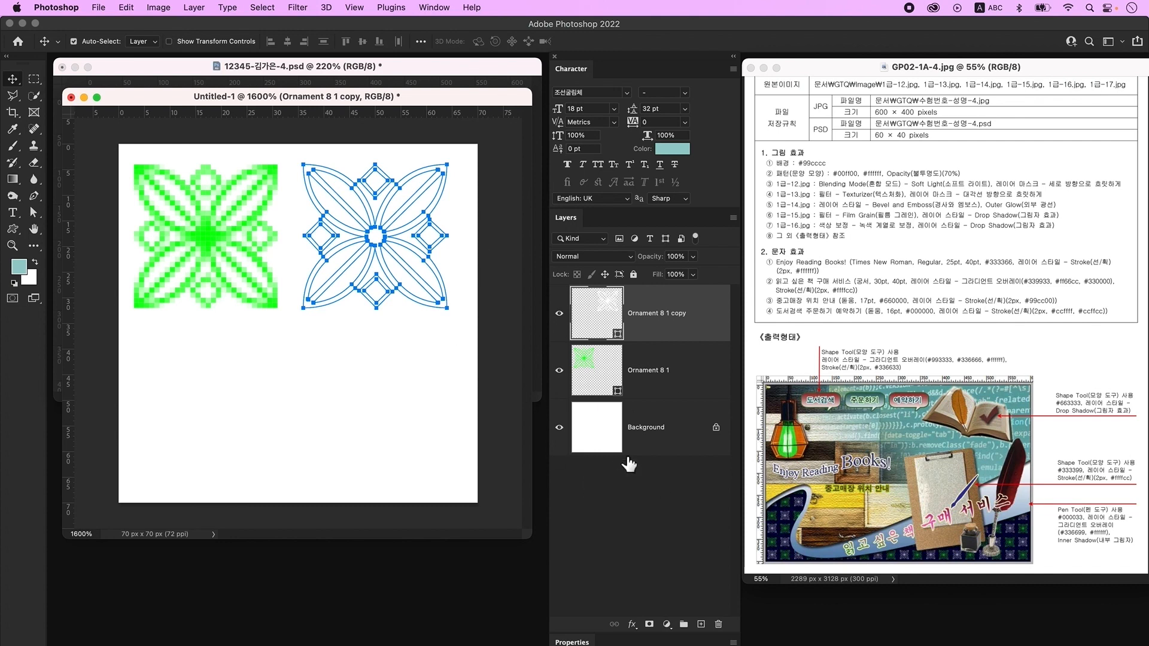
left_click(673, 444)
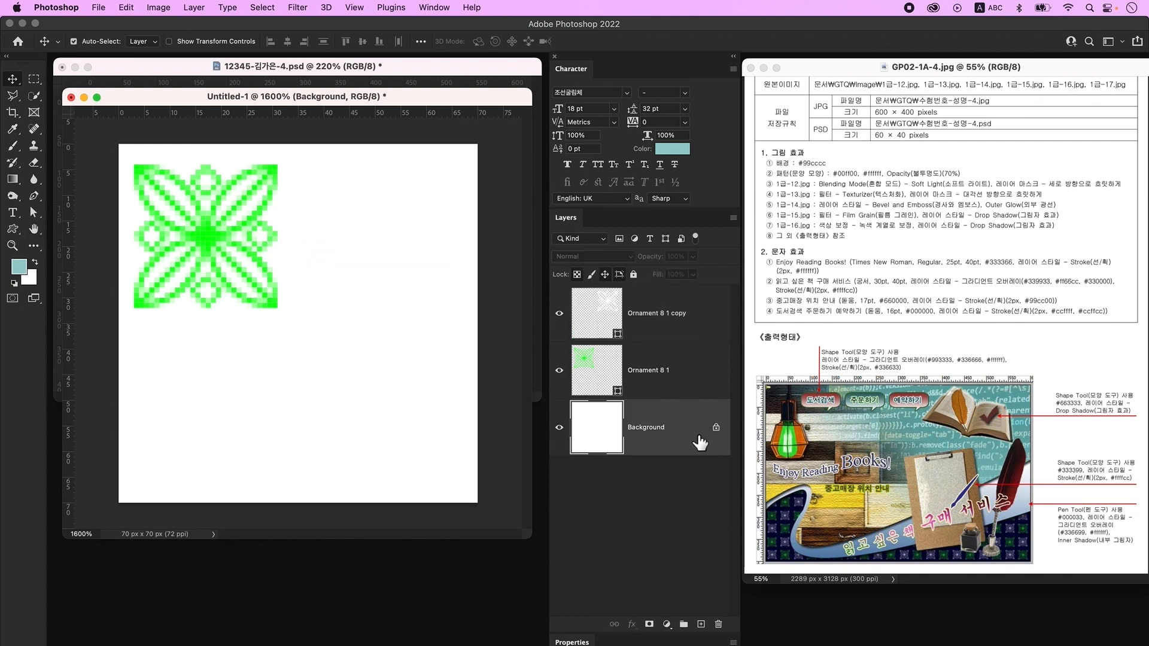
double_click(699, 439)
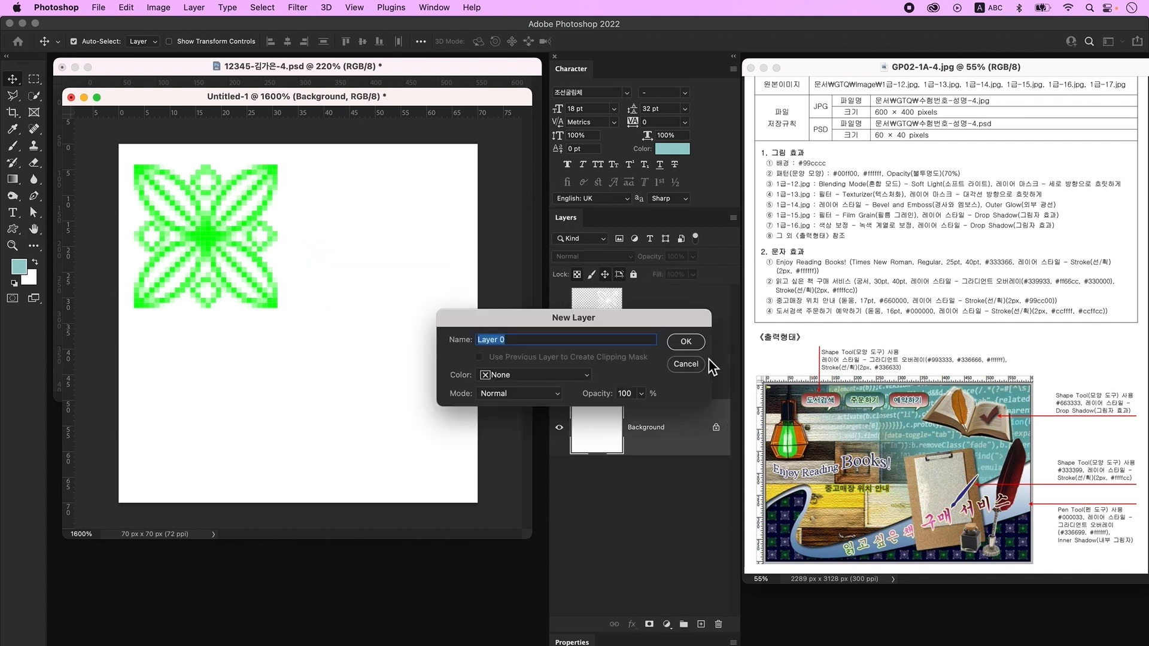
left_click(694, 346)
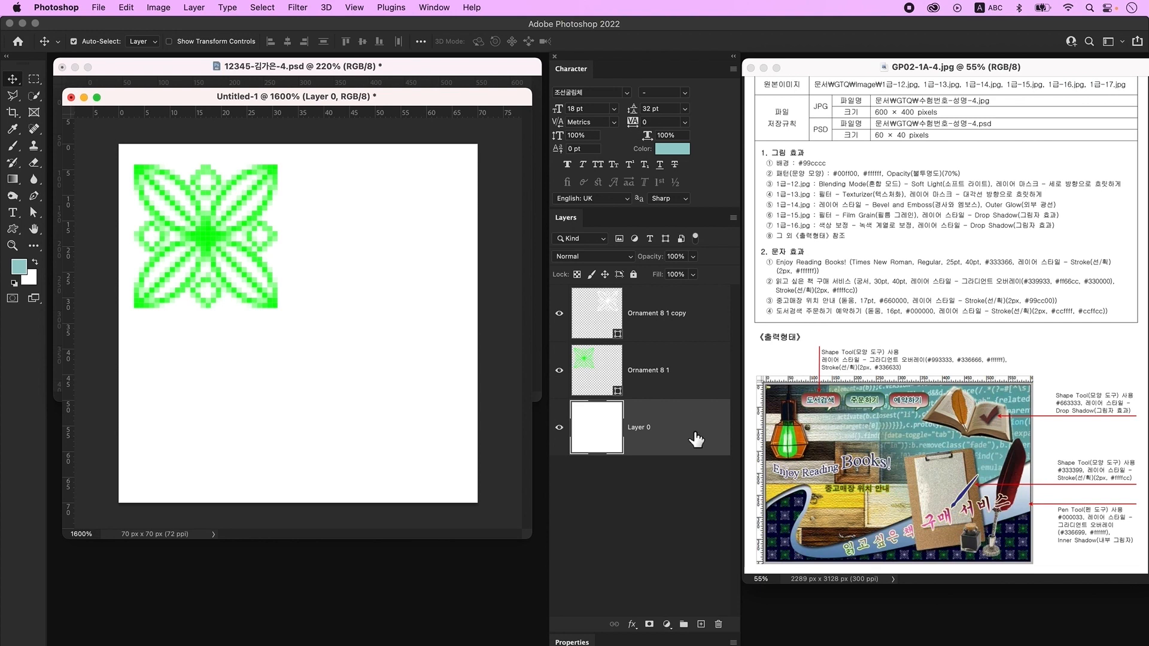
key("BackSpace")
- Alt-drag both ornament layers down to copy them into the lower half
left_click(368, 252)
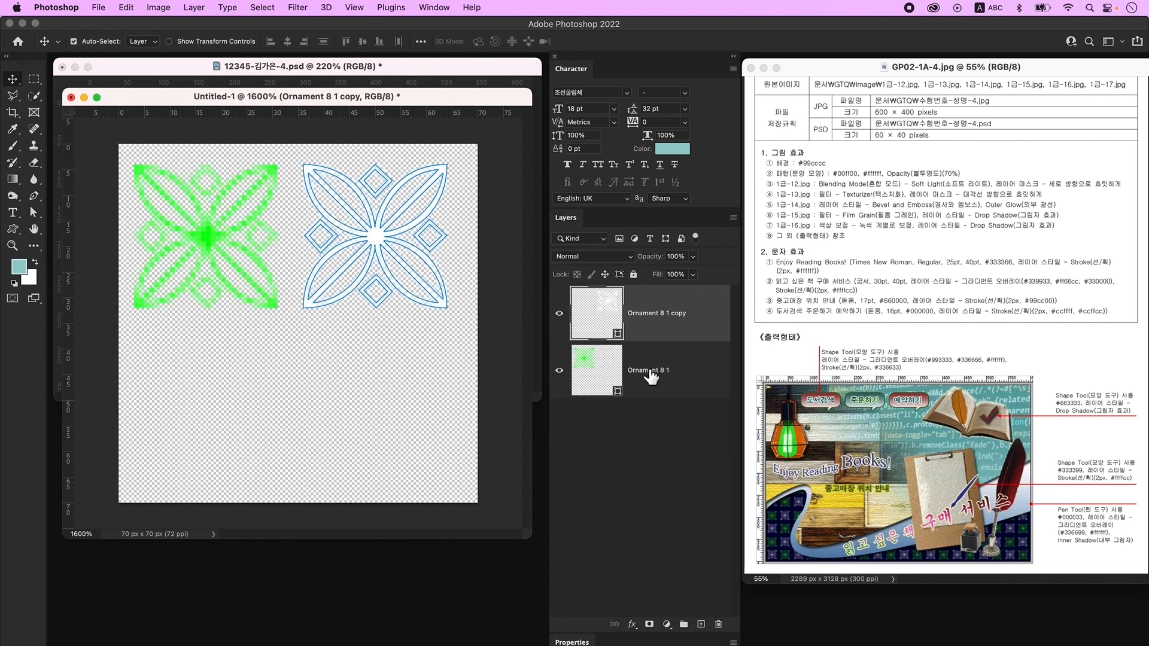
left_click(680, 385, "shift")
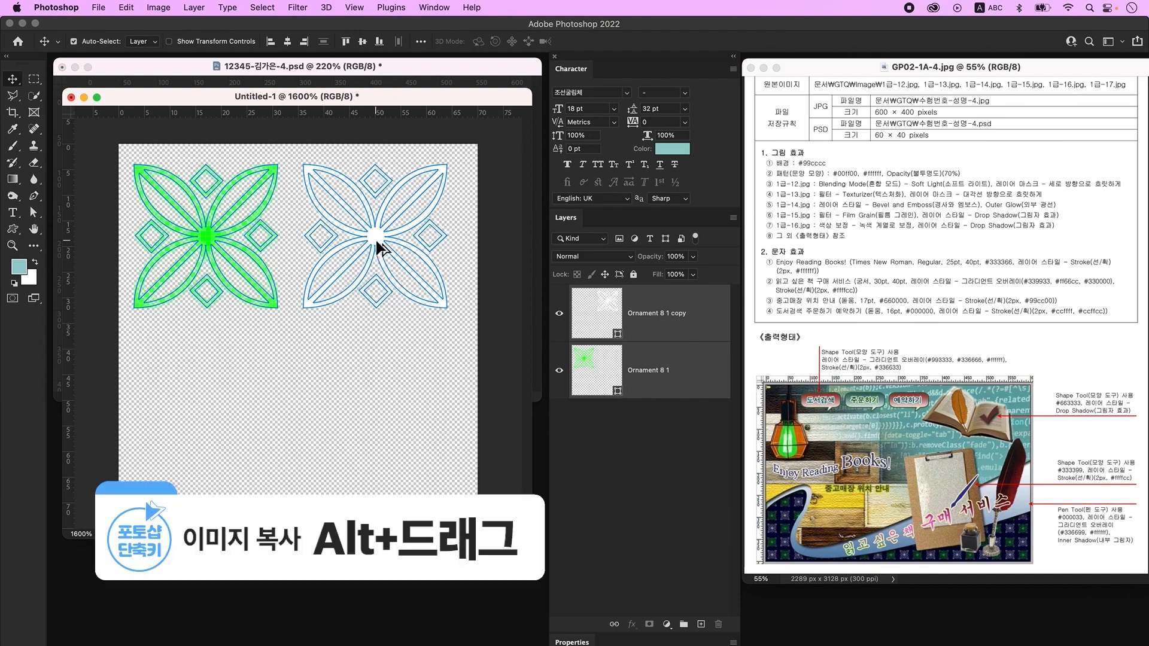
left_click_drag(377, 244, 379, 403)
left_click(228, 338)
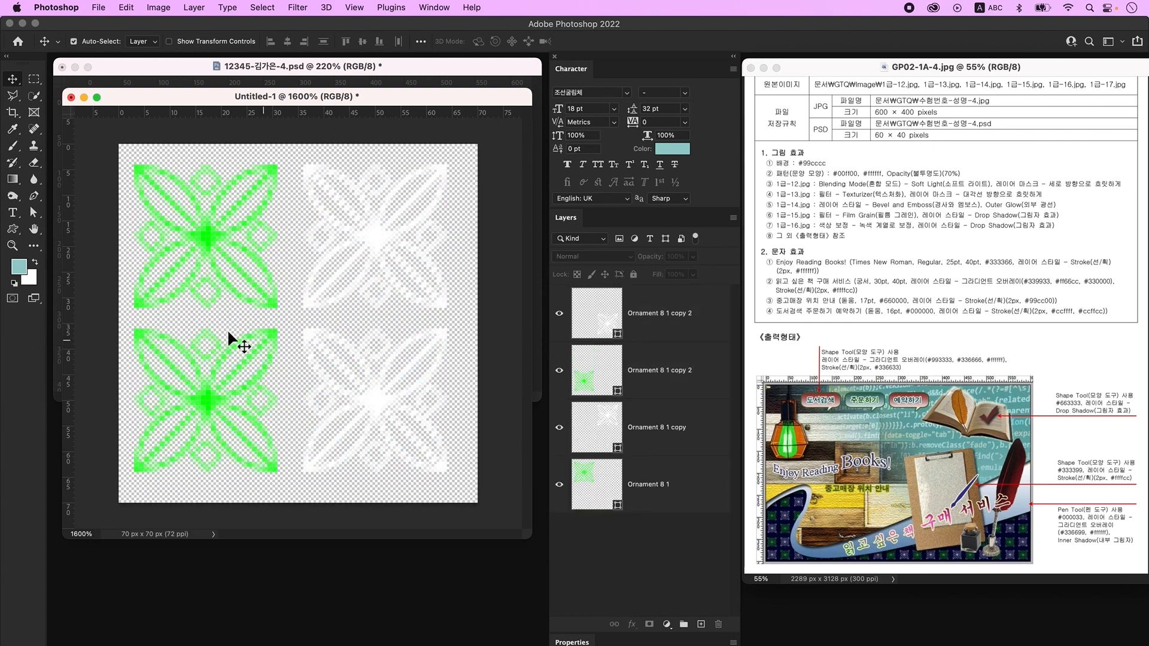
- Fill the bottom-left ornament white #ffffff and the bottom-right ornament green #00ff00
left_click(204, 415)
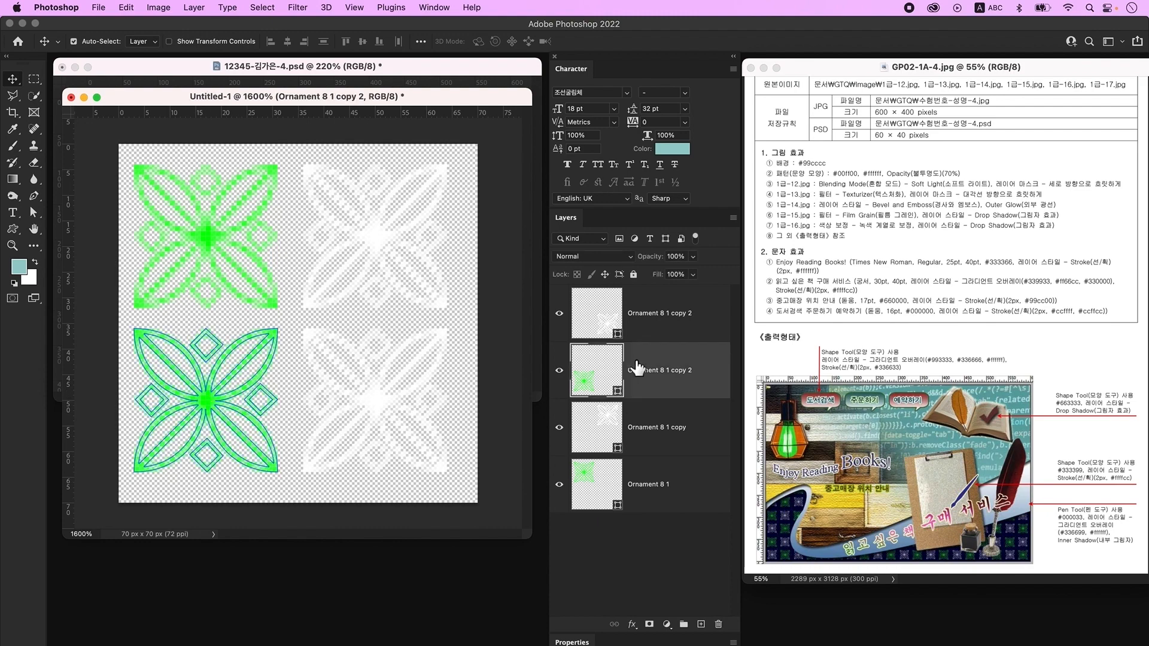
double_click(589, 383)
type("ffffff")
key("Return")
left_click(601, 329)
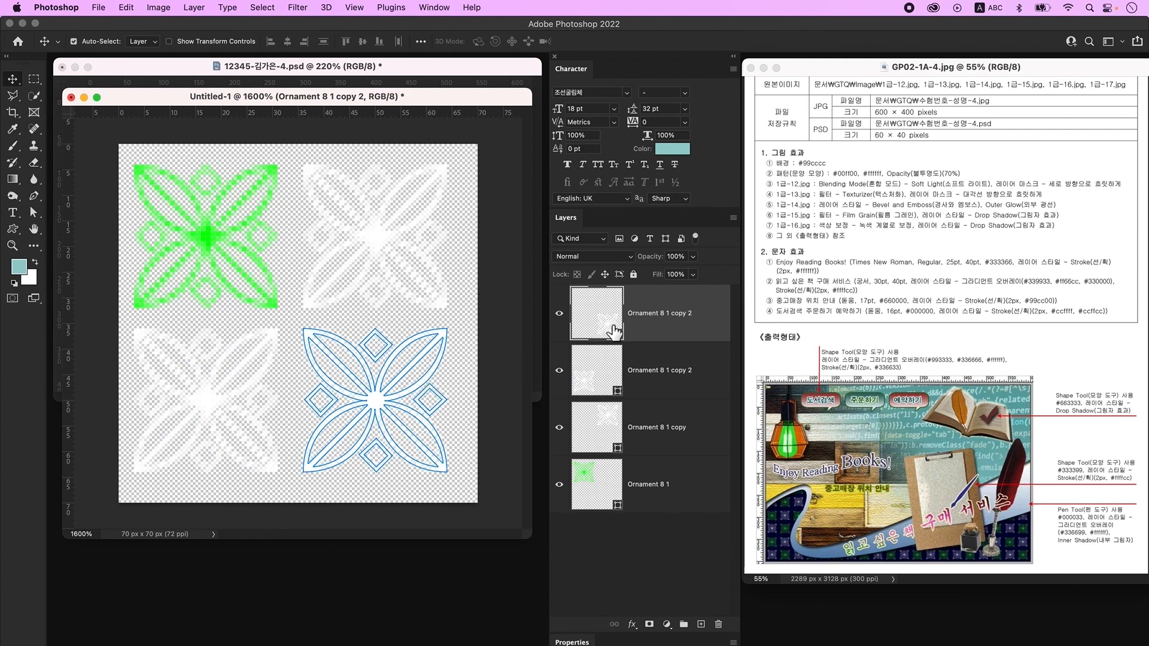
double_click(613, 331)
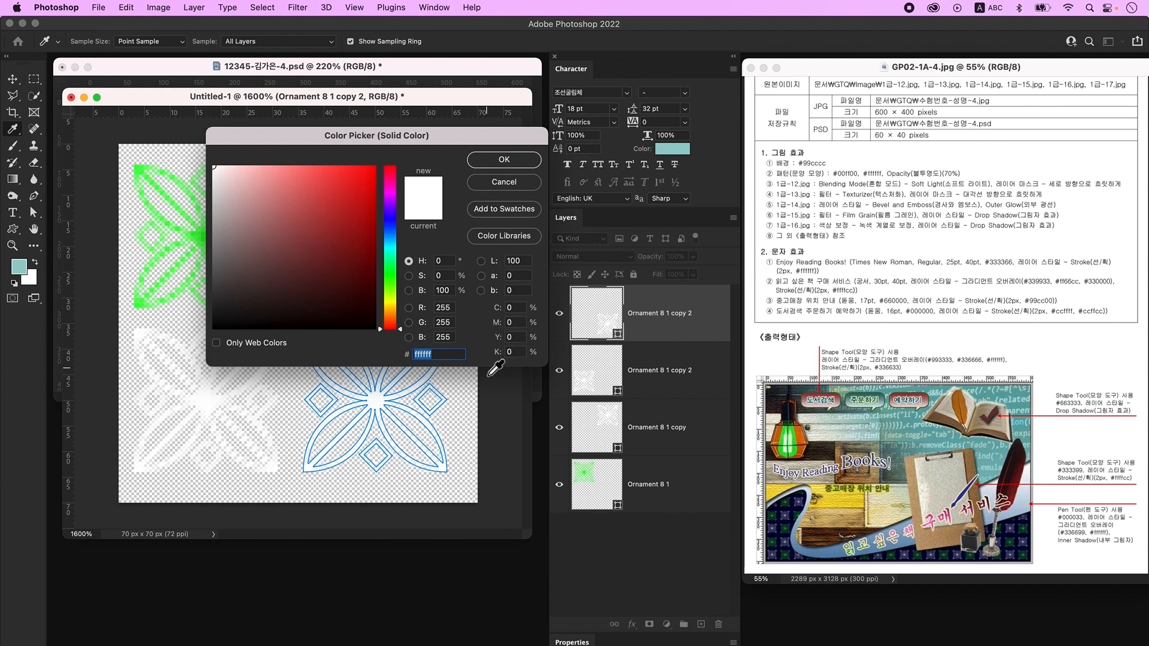
type("00ff00")
key("Return")
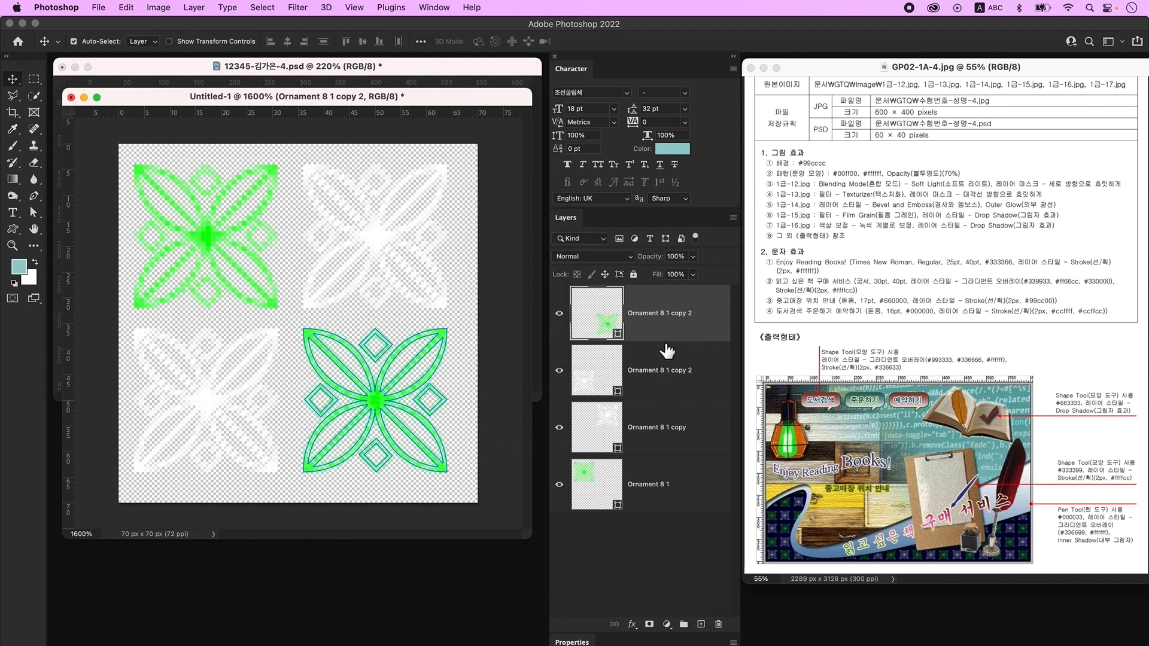
- Nudge all four ornaments one pixel right and one pixel down
left_click(649, 520)
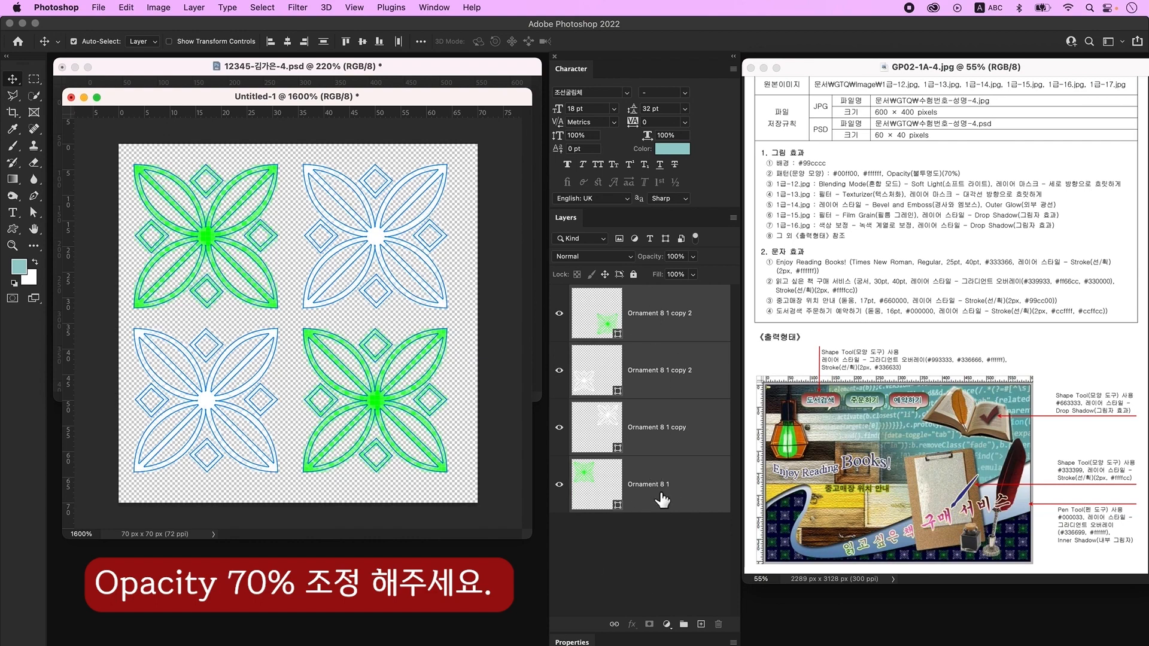
key("Right")
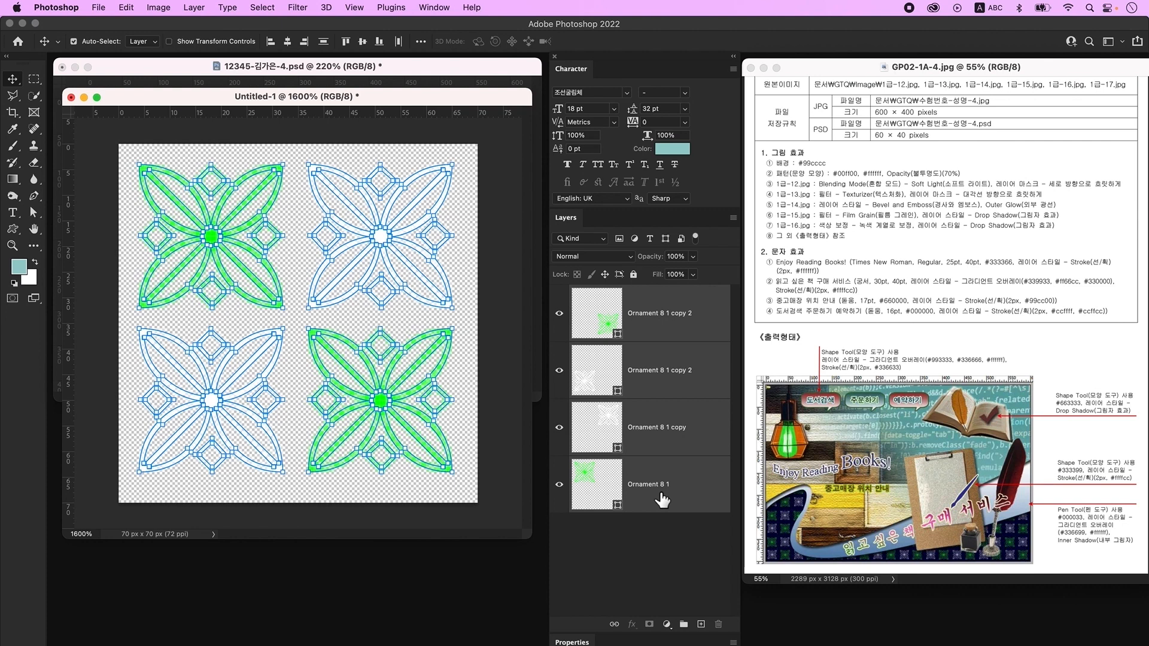
key("Down")
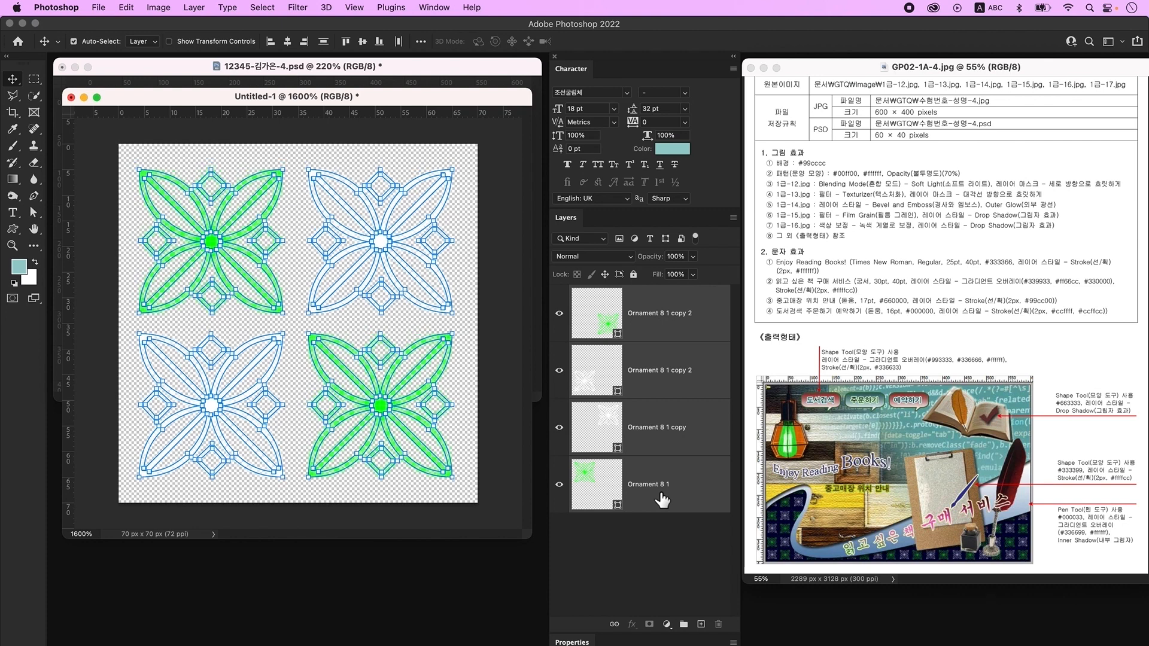
left_click(504, 479)
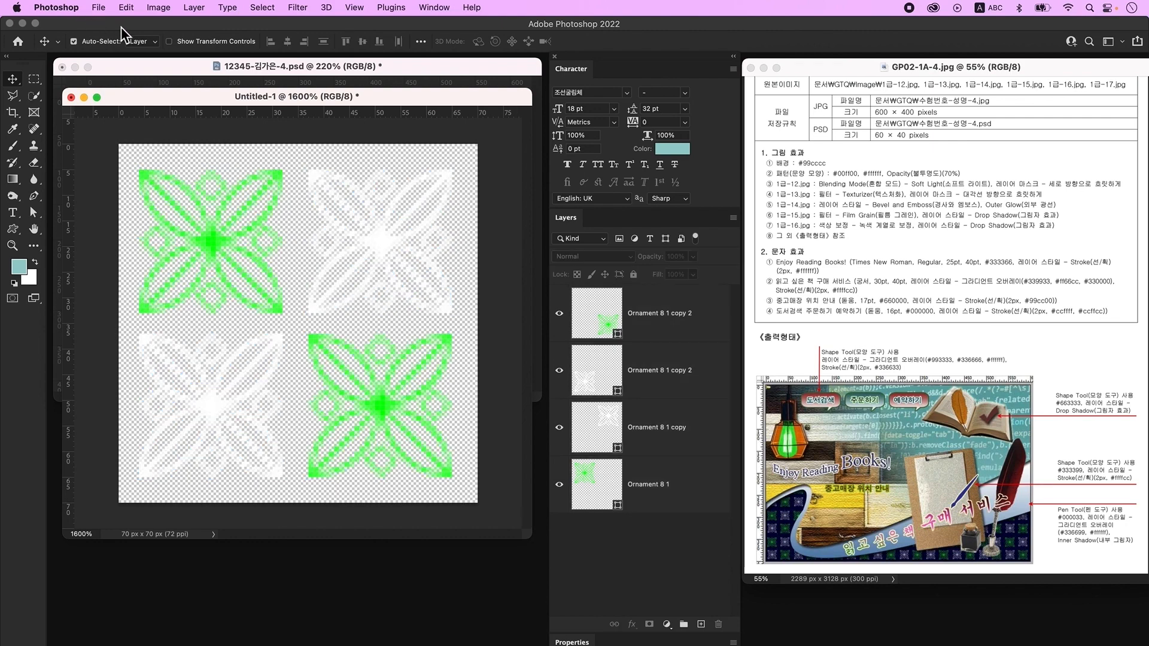
left_click(127, 8)
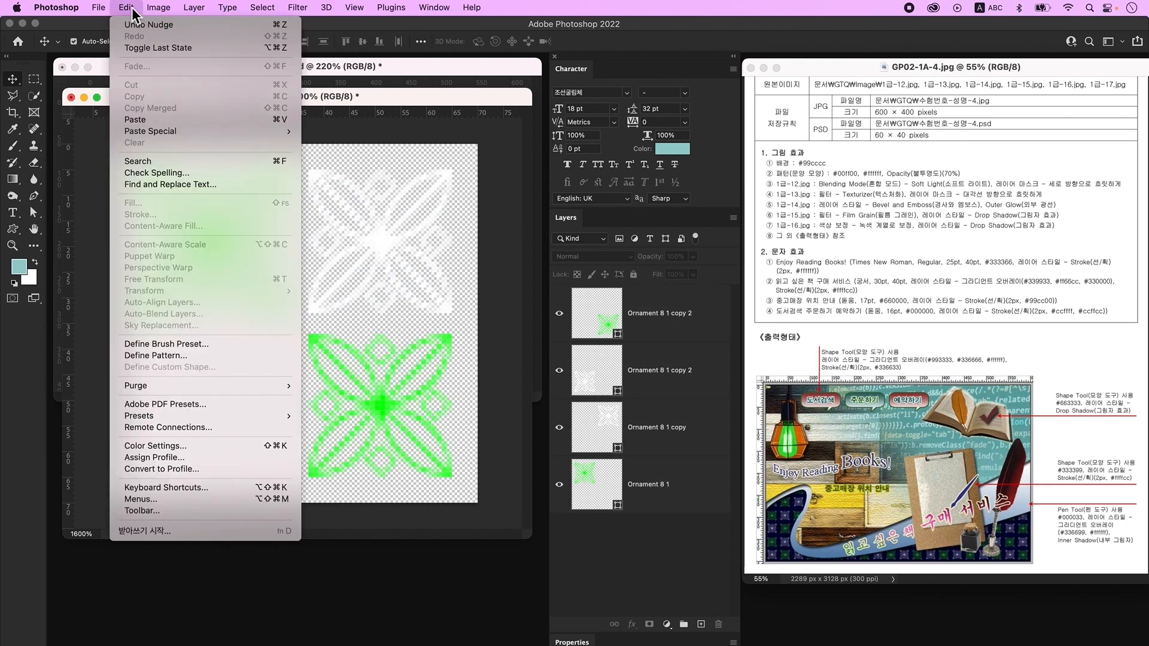
- Define the ornament canvas as a pattern named '문양 4'
left_click(159, 355)
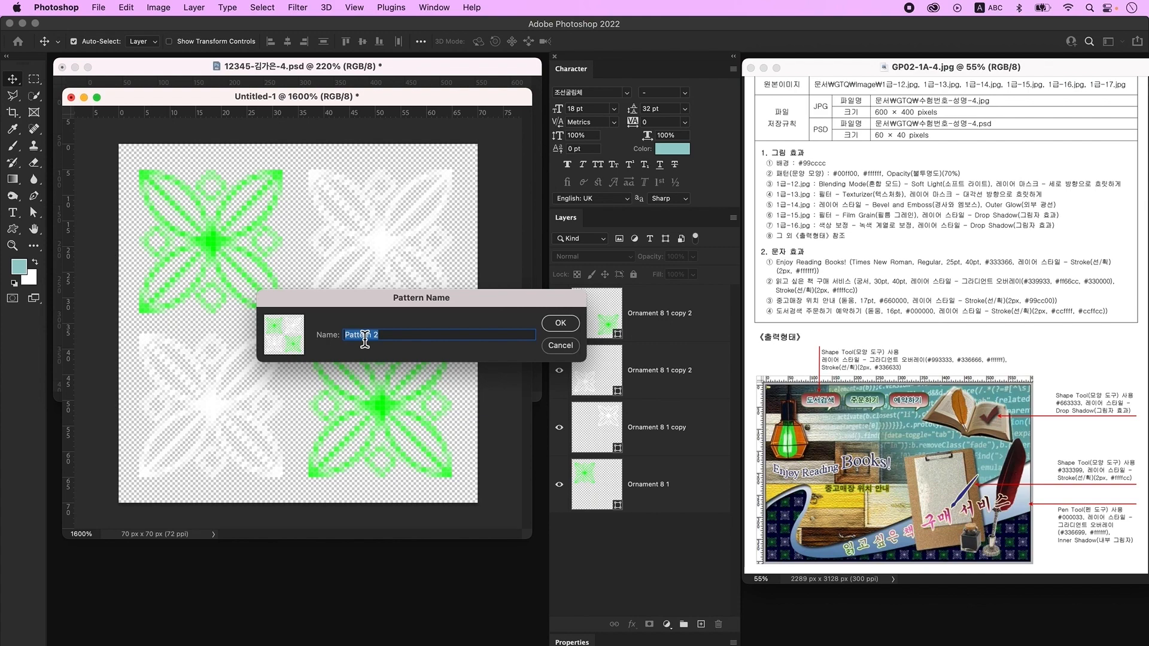
type("a")
key("BackSpace")
key("ctrl+space")
type("문양 4")
key("Return")
- Minimise the ornament document and open 1급-12.jpg
mouse_move(207, 94)
left_mouse_down()
mouse_move(232, 115)
mouse_move(213, 104)
left_mouse_up()
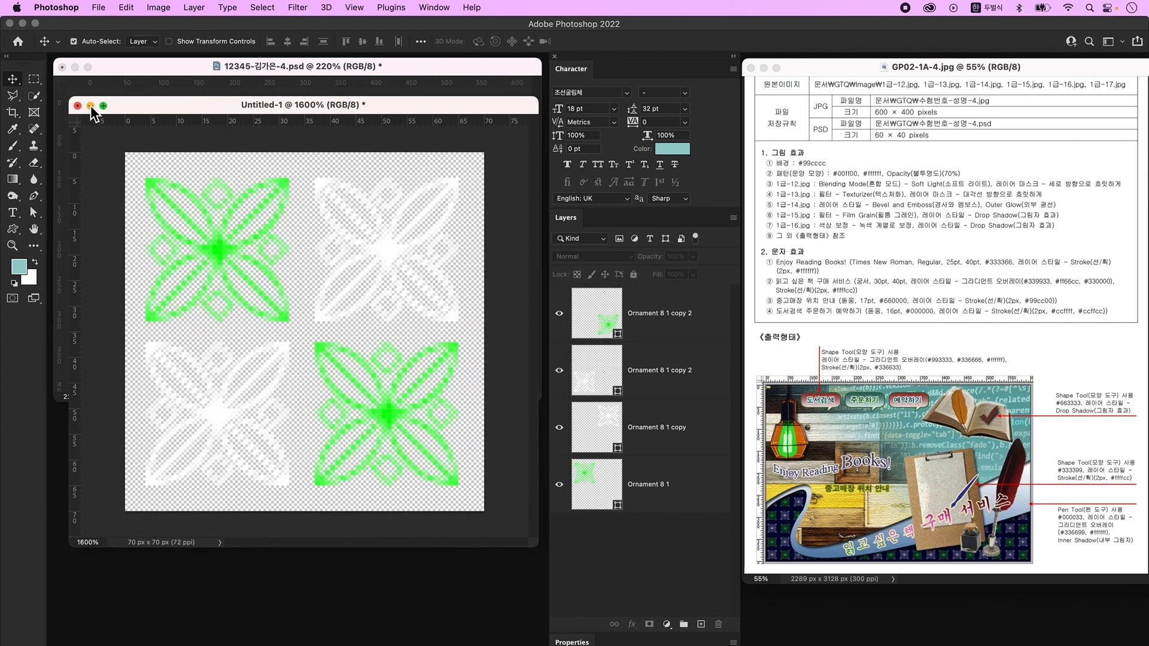
left_click(91, 105)
key("ctrl+o")
left_click(805, 233)
left_click(823, 500)
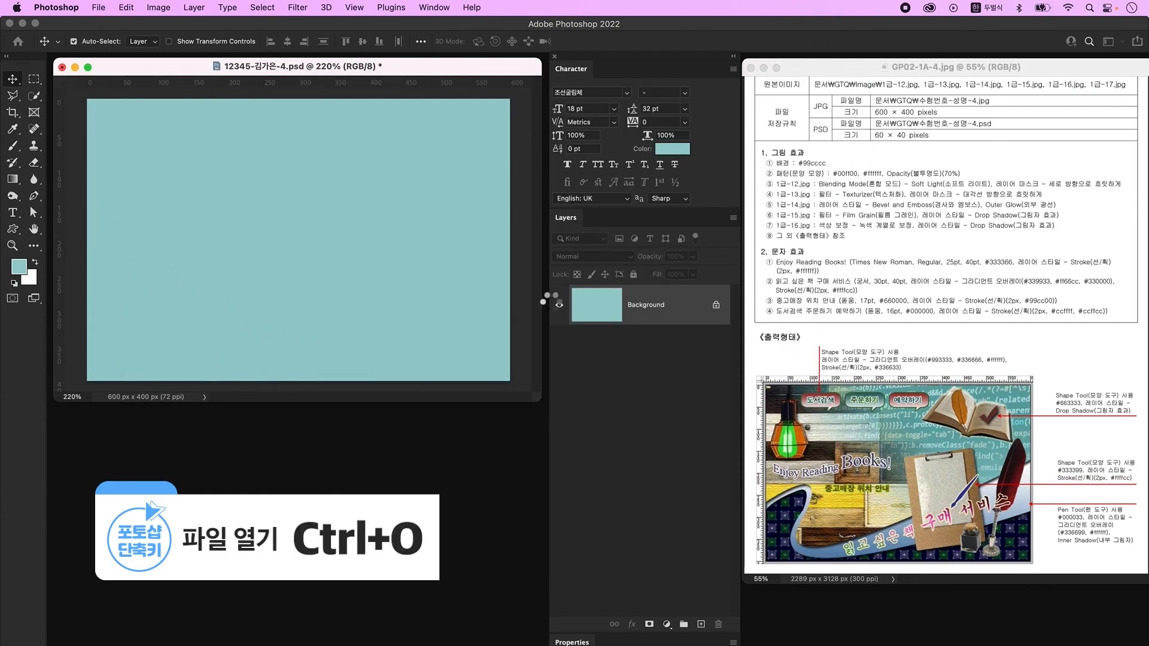
- Place the code image into the PSD and resize it to fill the canvas
left_click_drag(394, 466, 397, 299)
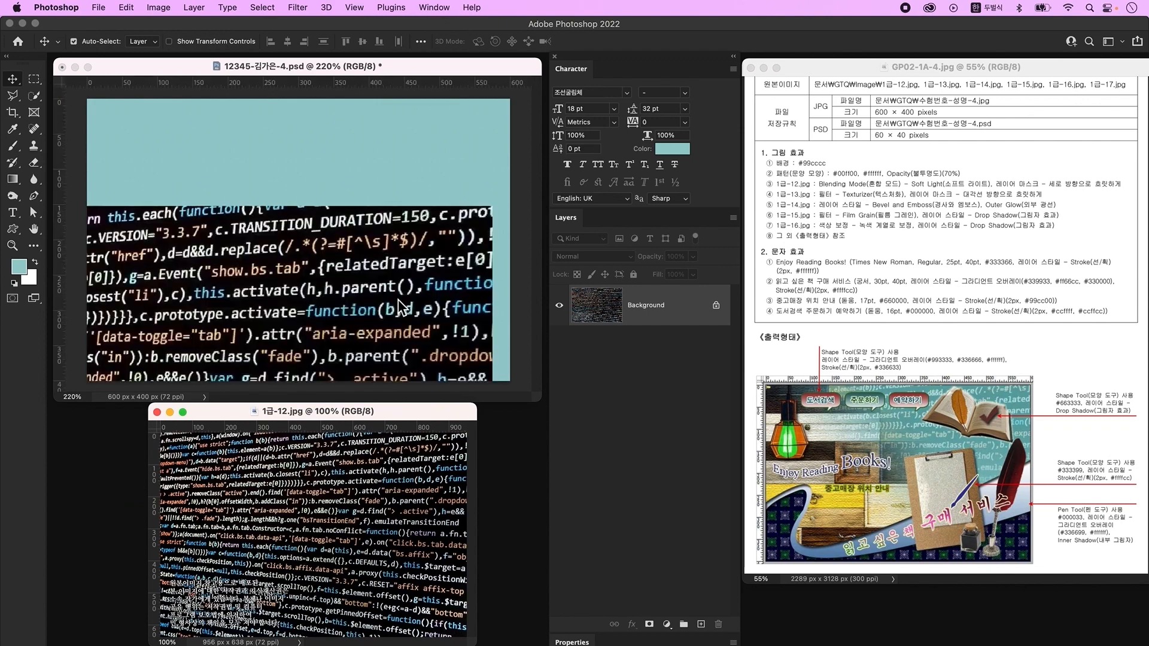
left_click(156, 411)
key("ctrl+t")
left_click_drag(336, 237, 370, 156)
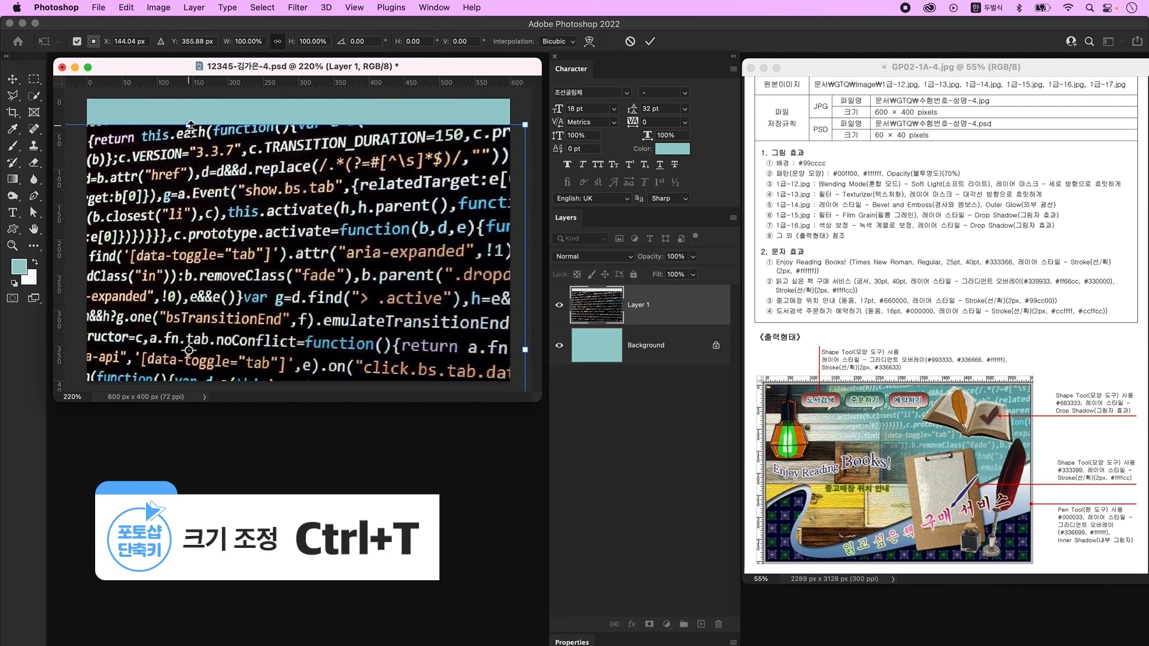
left_click_drag(190, 127, 189, 182)
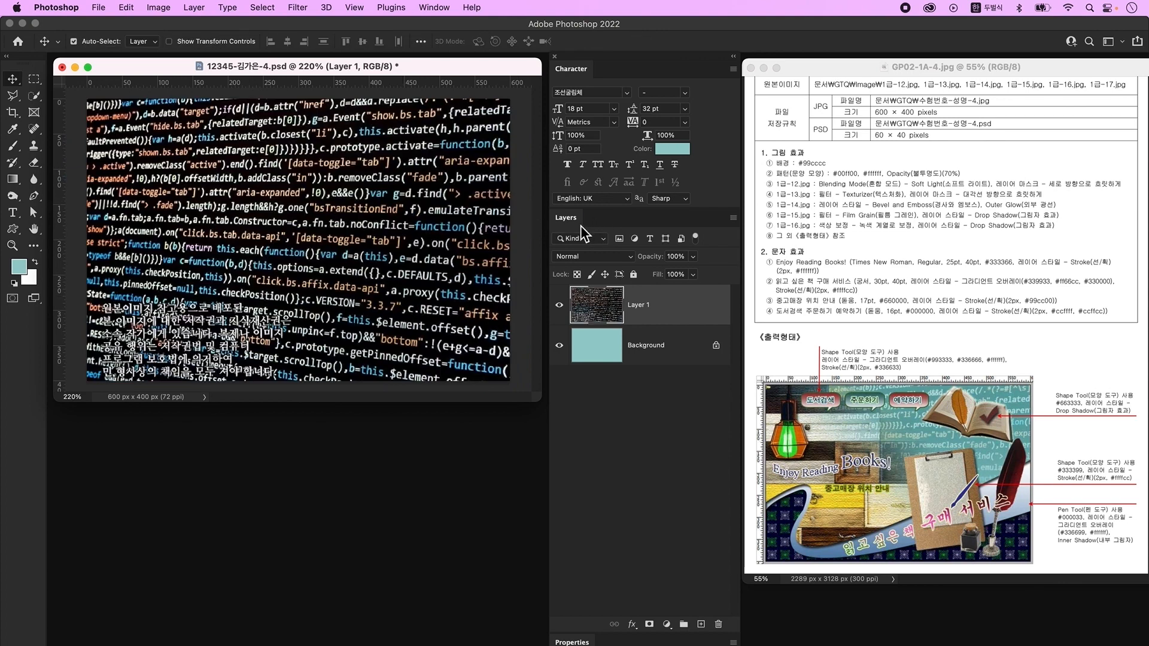
- Set the code layer to Soft Light blending and add a layer mask
left_click(591, 257)
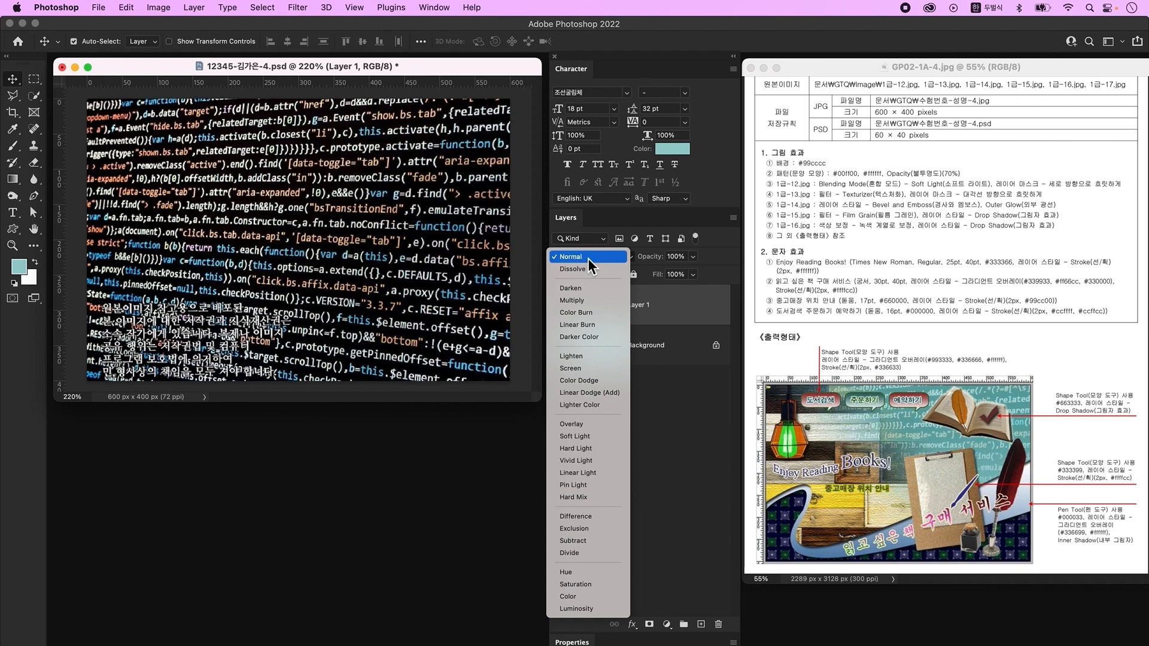
left_click(598, 436)
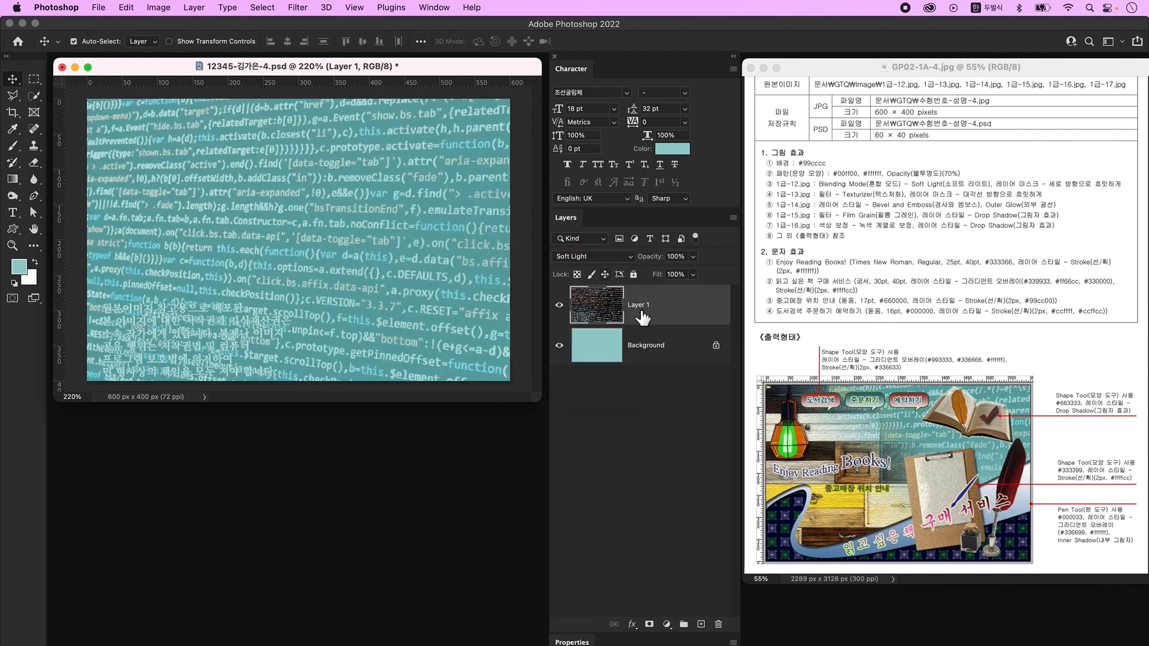
left_click(650, 625)
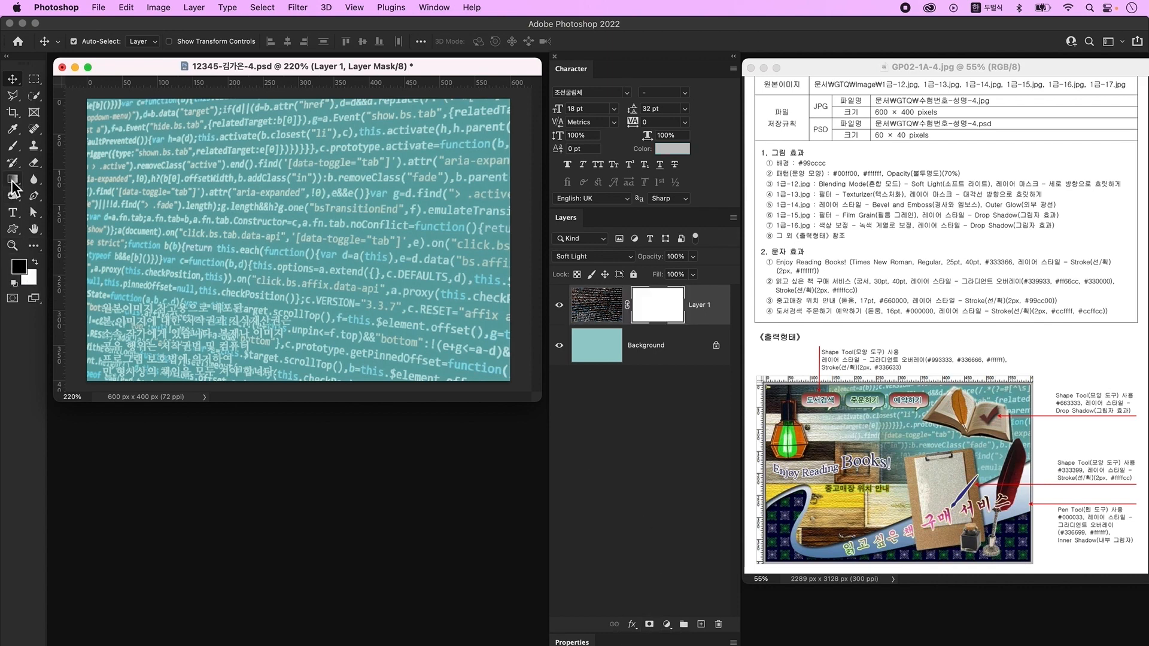
- Drag a vertical gradient on Layer 1's mask so the code image fades toward the bottom
left_click(12, 181)
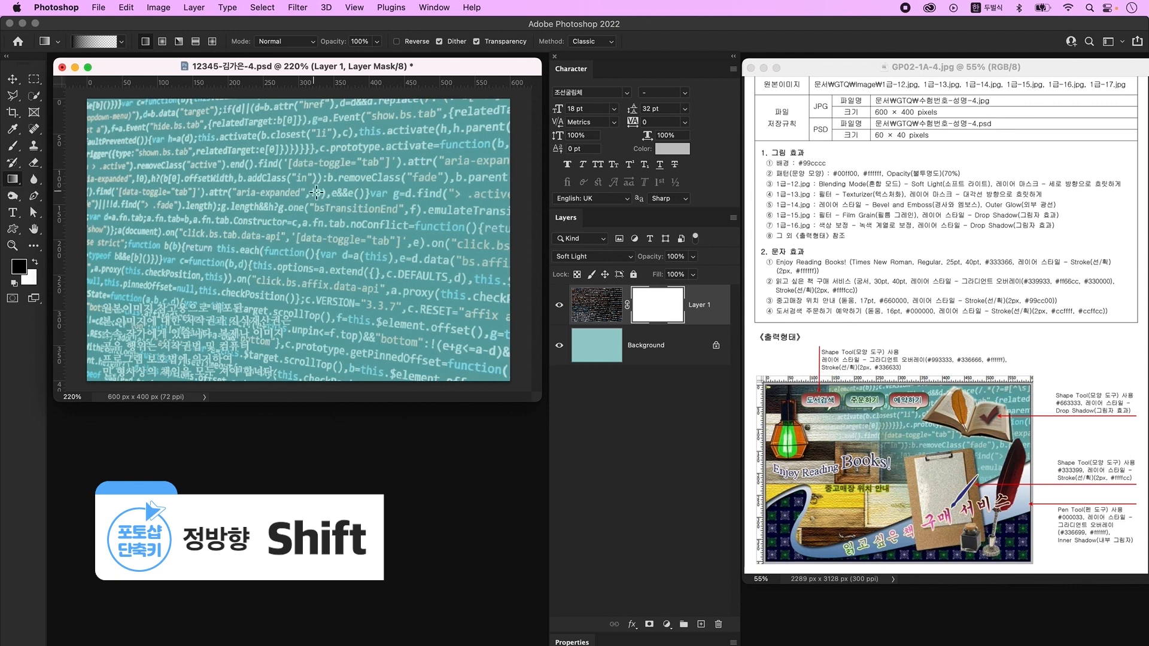
left_click_drag(307, 389, 310, 173)
left_click_drag(335, 359, 334, 108)
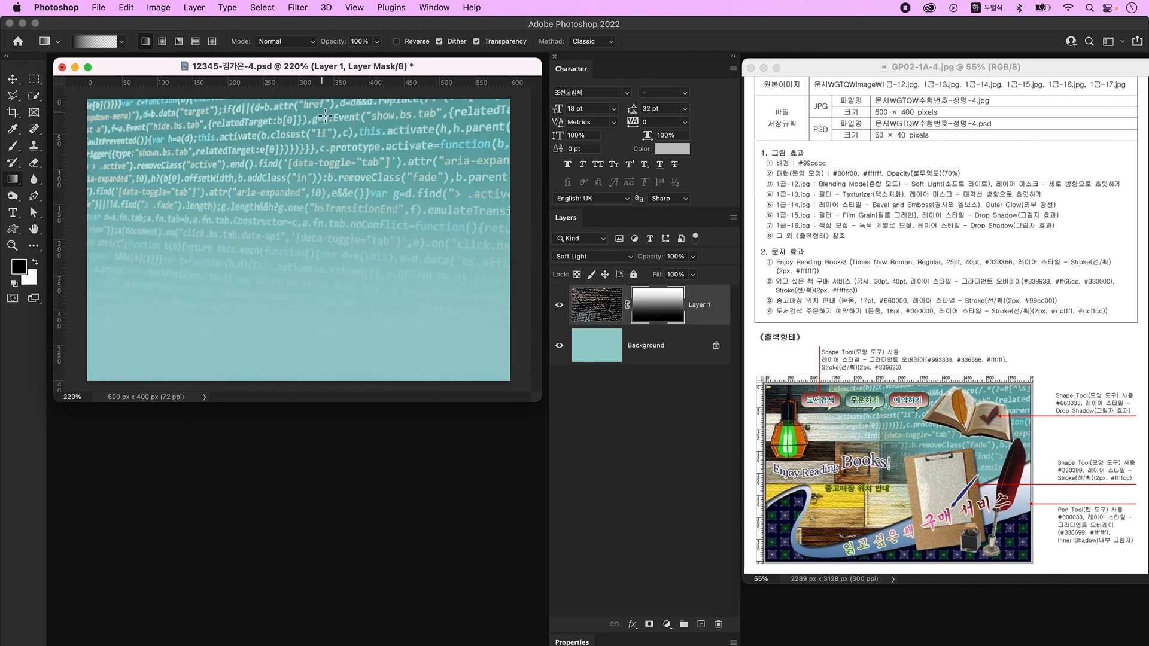
key("super+o")
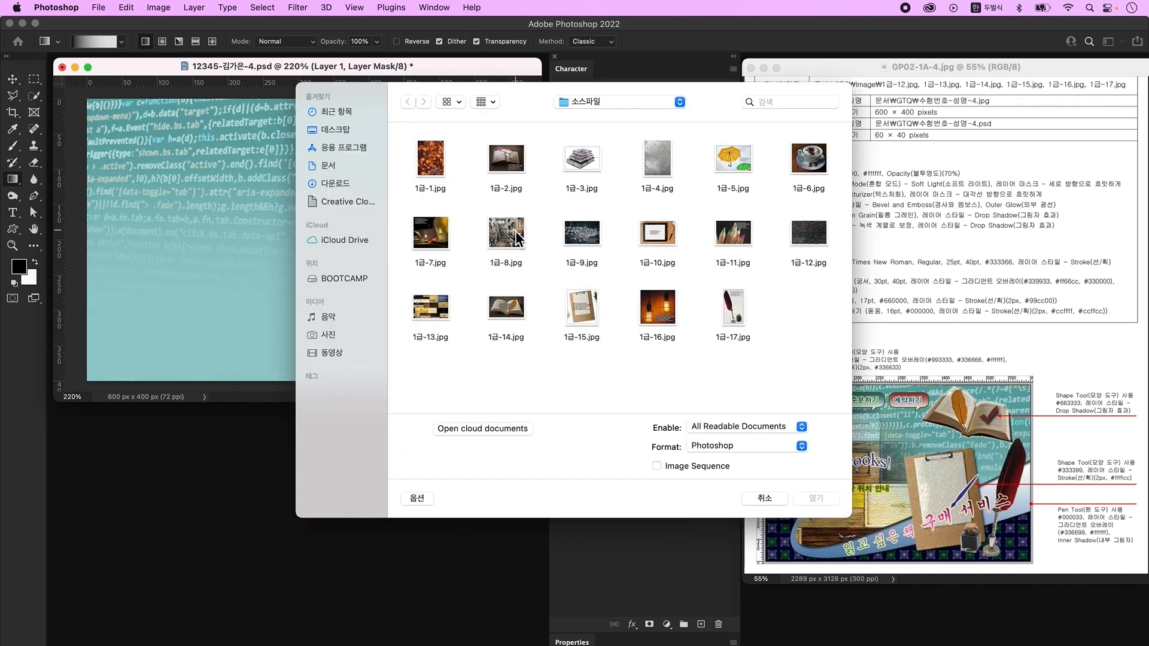
- Bring 1급-13.jpg into the PSD, scaled to about 70.86% and repositioned
double_click(416, 331)
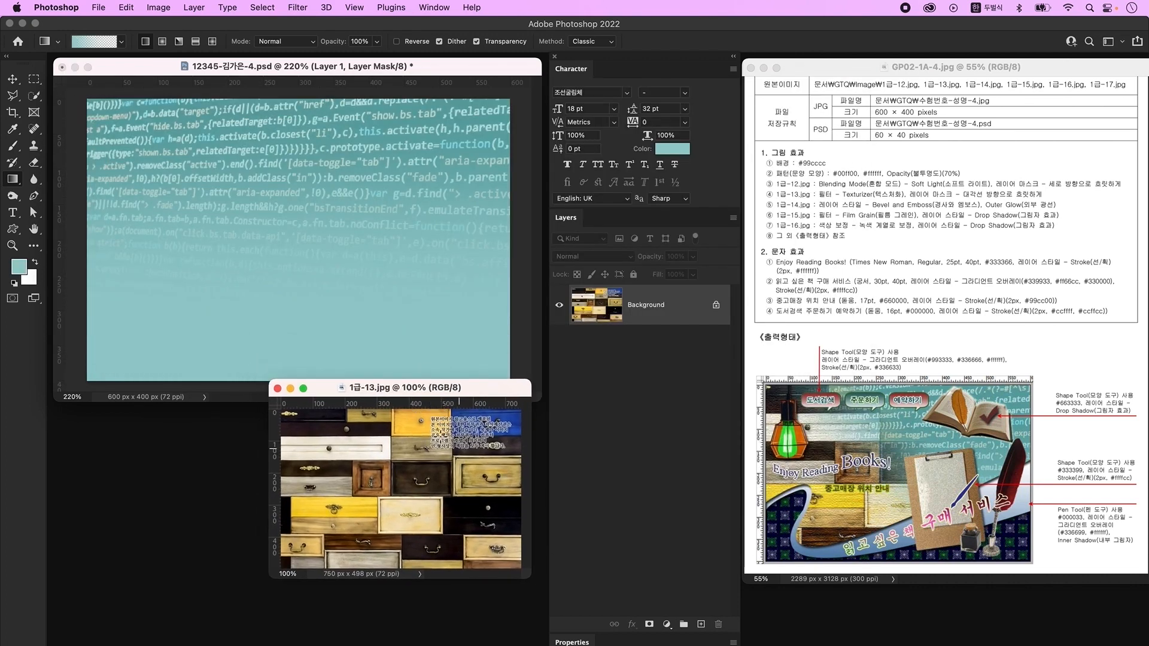
left_click(12, 78)
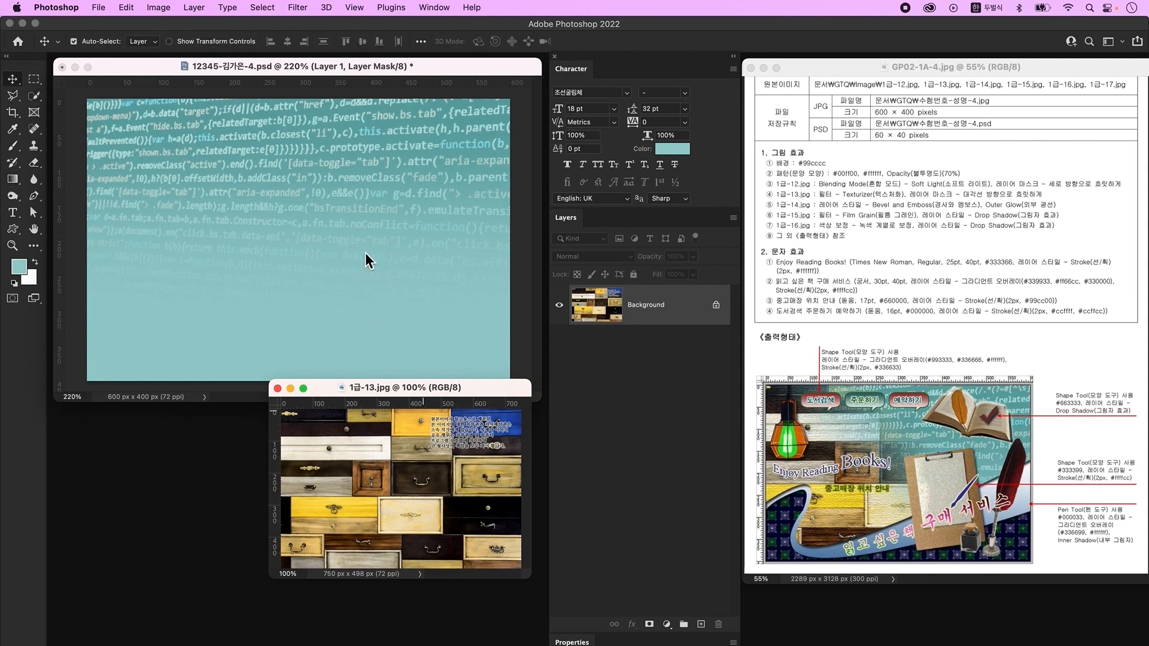
left_click_drag(365, 253, 365, 252)
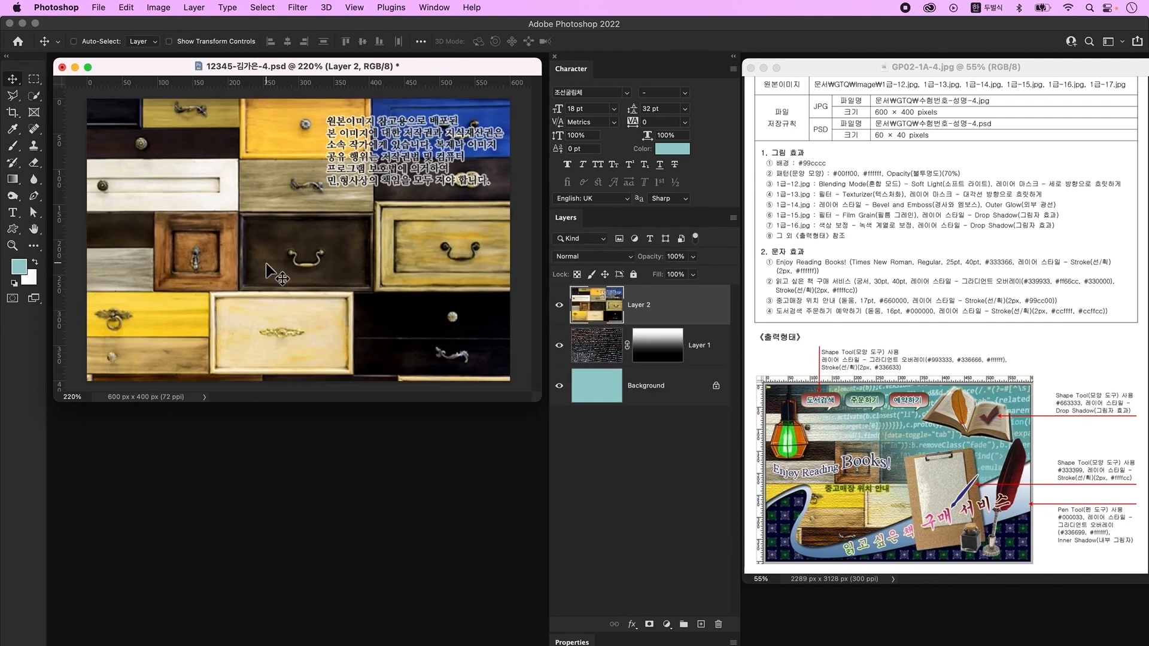
key("super+t")
left_click_drag(524, 275, 372, 274)
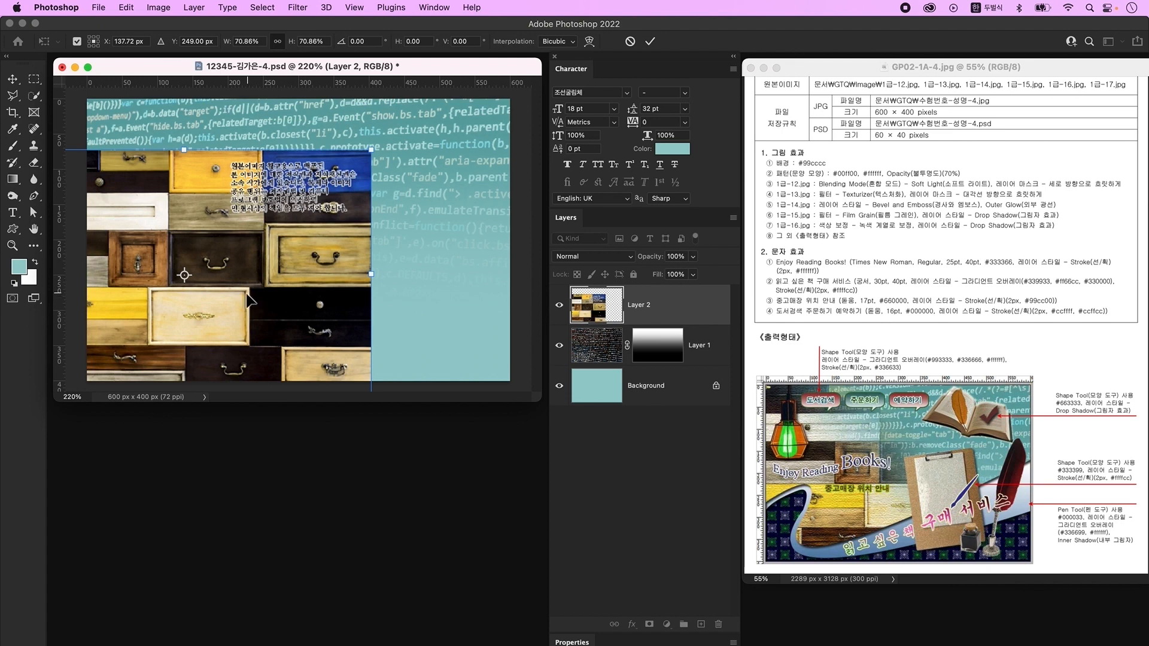
left_click_drag(250, 293, 292, 288)
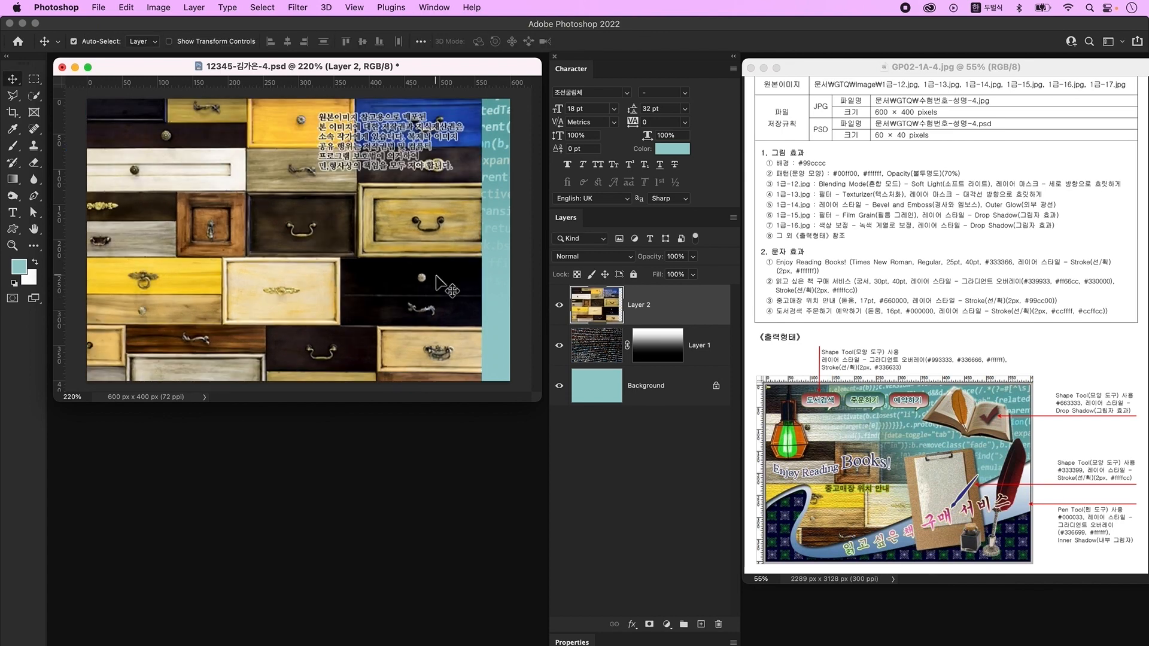
- Apply a Filter Gallery texture to the drawers layer, add a layer mask, reset colours
left_click(298, 7)
left_click(325, 79)
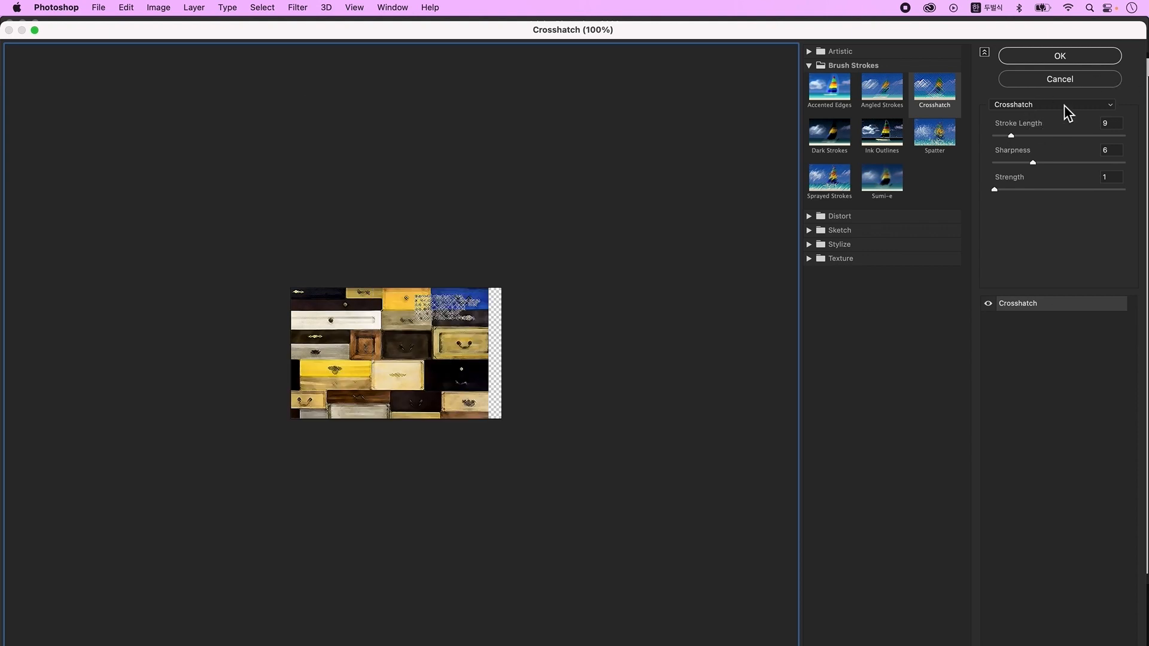
left_click(1075, 106)
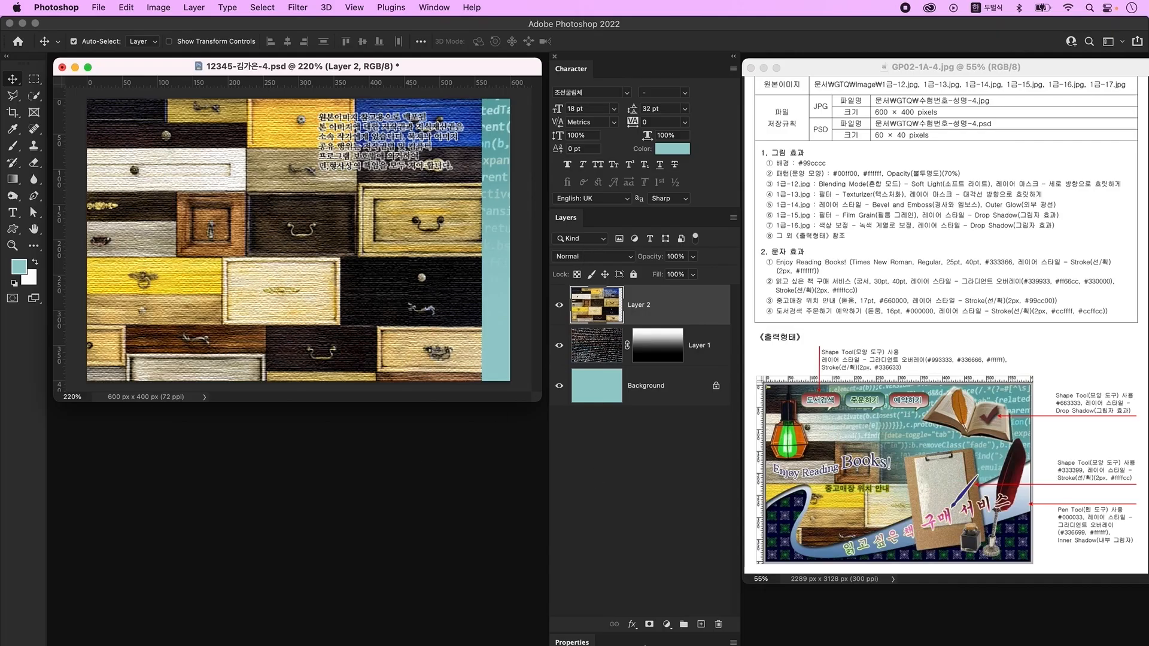
left_click(649, 624)
key("d")
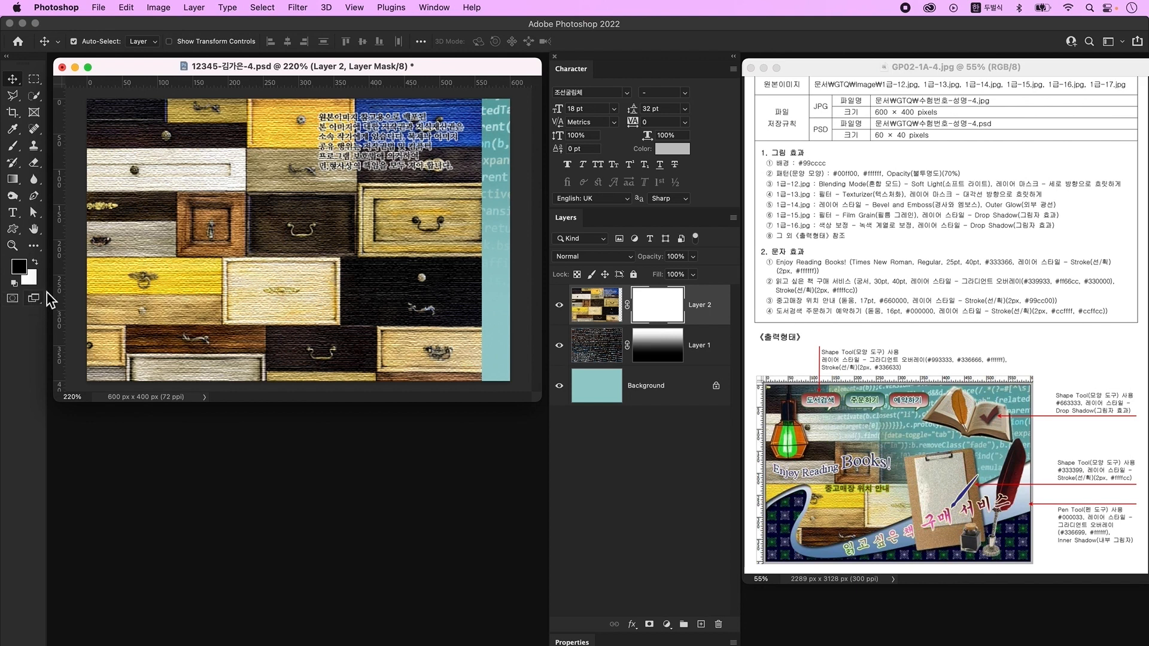
- Select the Gradient tool with the Basics Foreground to Transparent preset
left_click(15, 182)
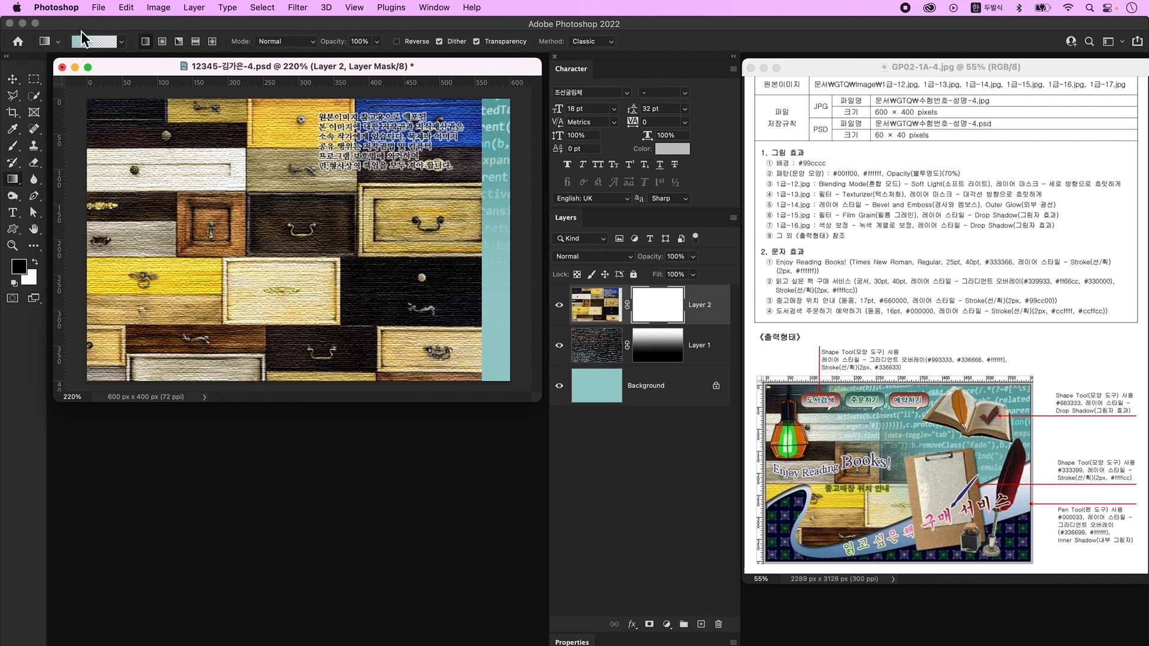
left_click(89, 41)
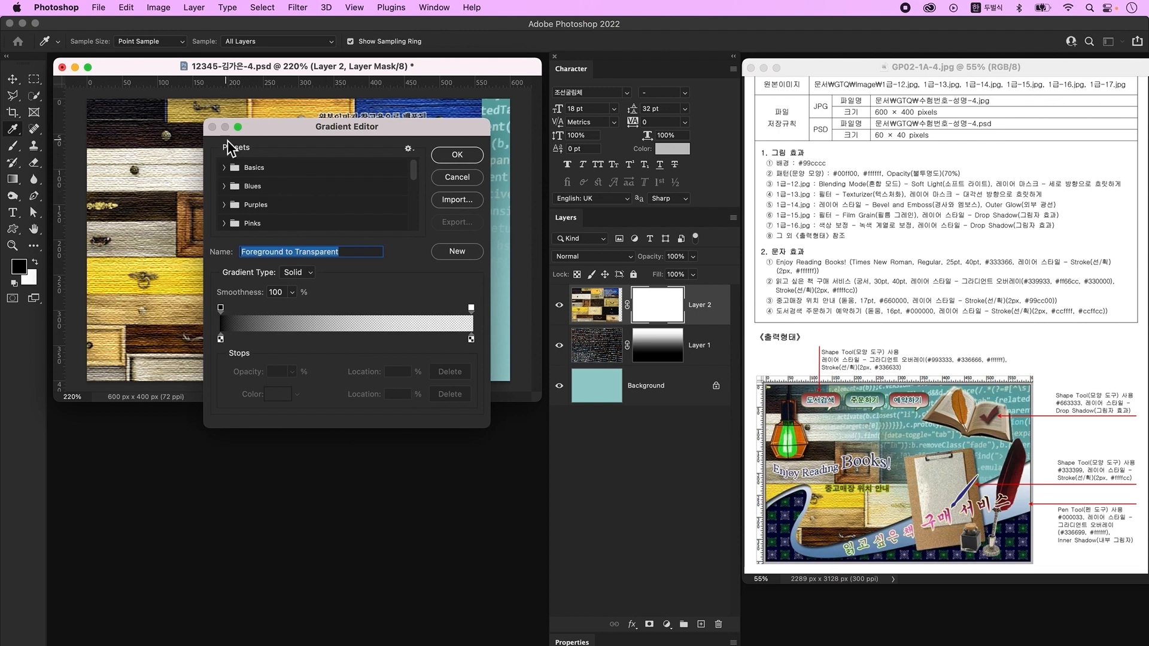
left_click(226, 169)
left_click(240, 191)
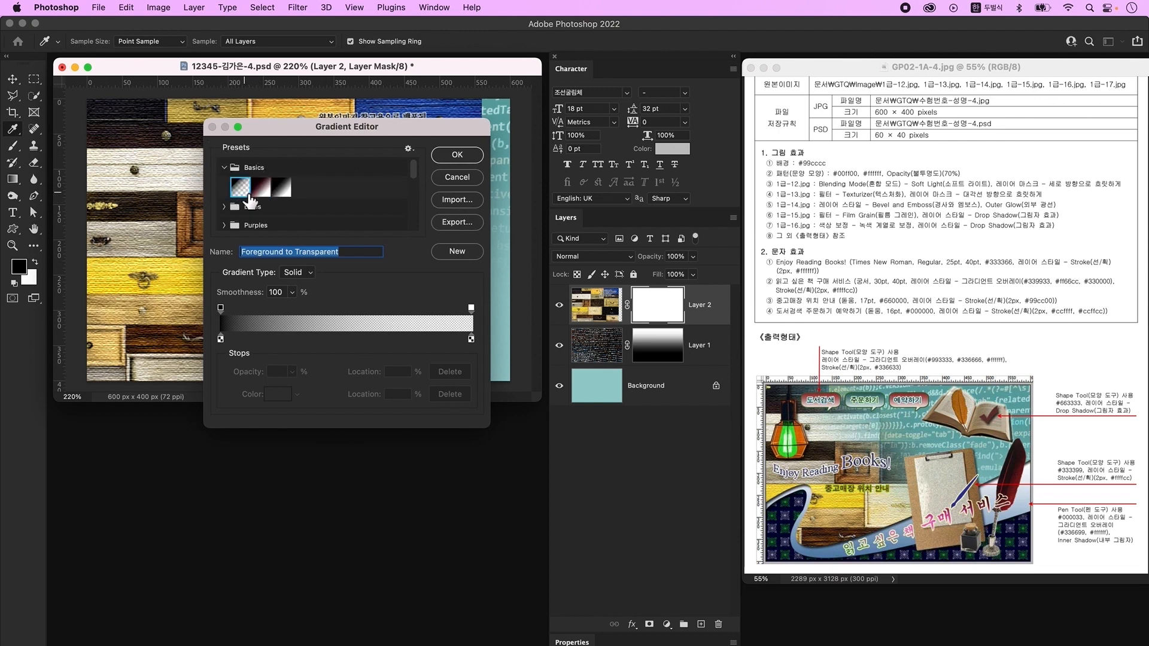
left_click(457, 154)
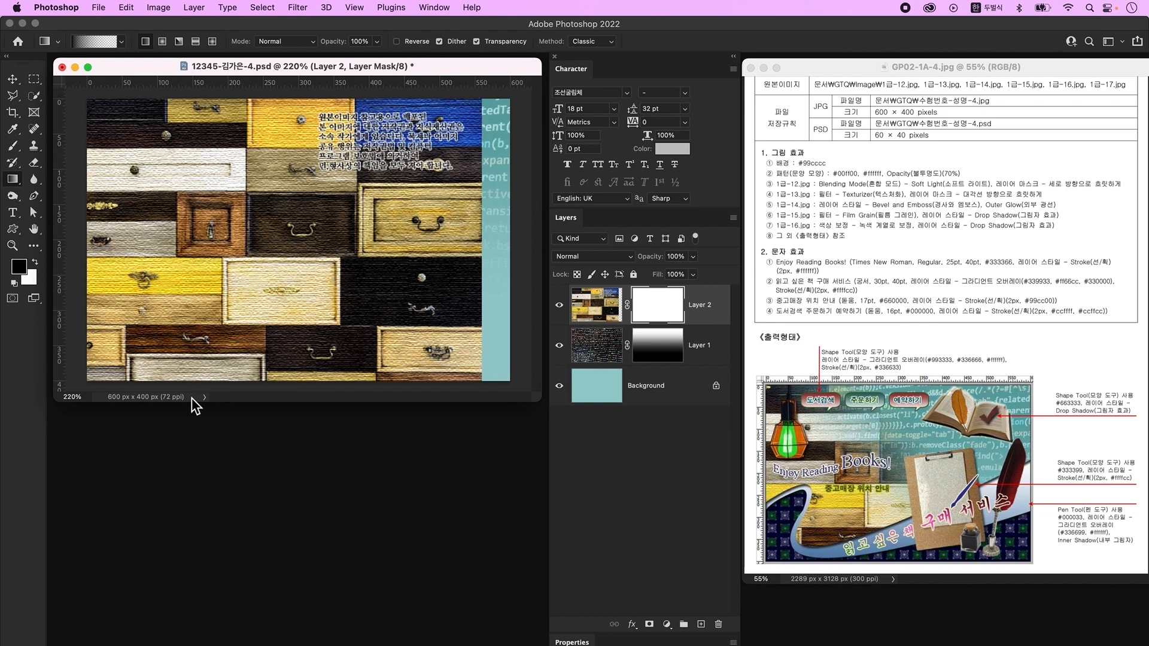
- Drag a diagonal gradient on Layer 2's mask to fade the drawers photo toward the upper right
left_click_drag(475, 113, 180, 355)
left_click_drag(480, 140, 84, 347)
key("super+o")
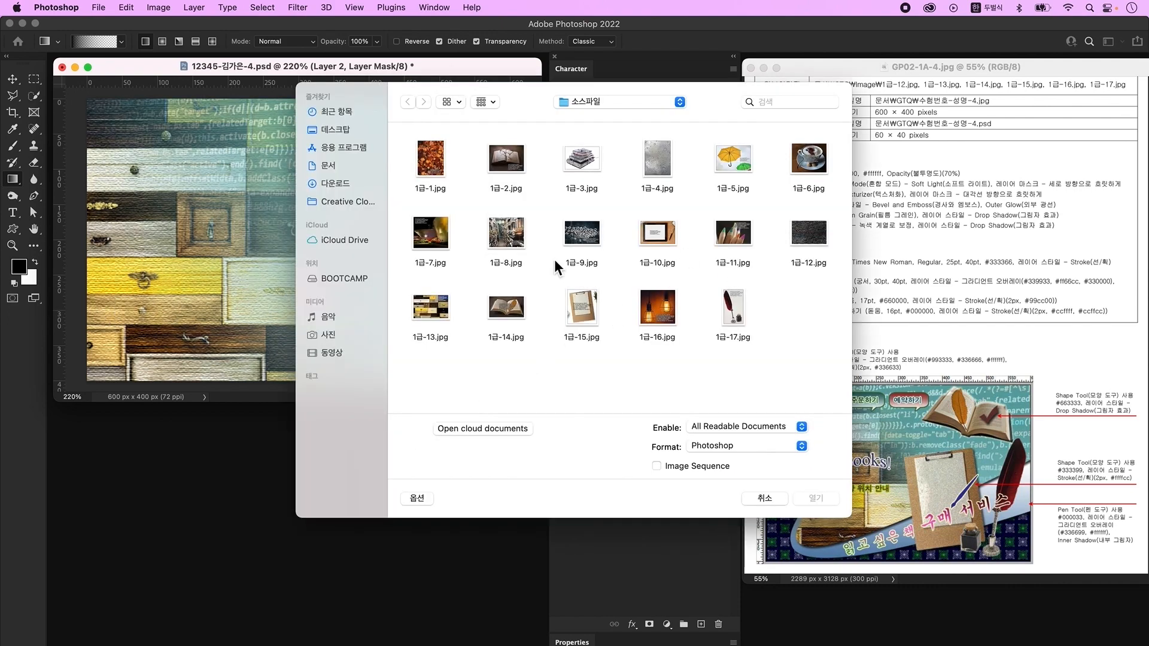
- Open 1급-14.jpg and convert its Background into editable Layer 0
left_click(509, 308)
left_click(816, 498)
key("v")
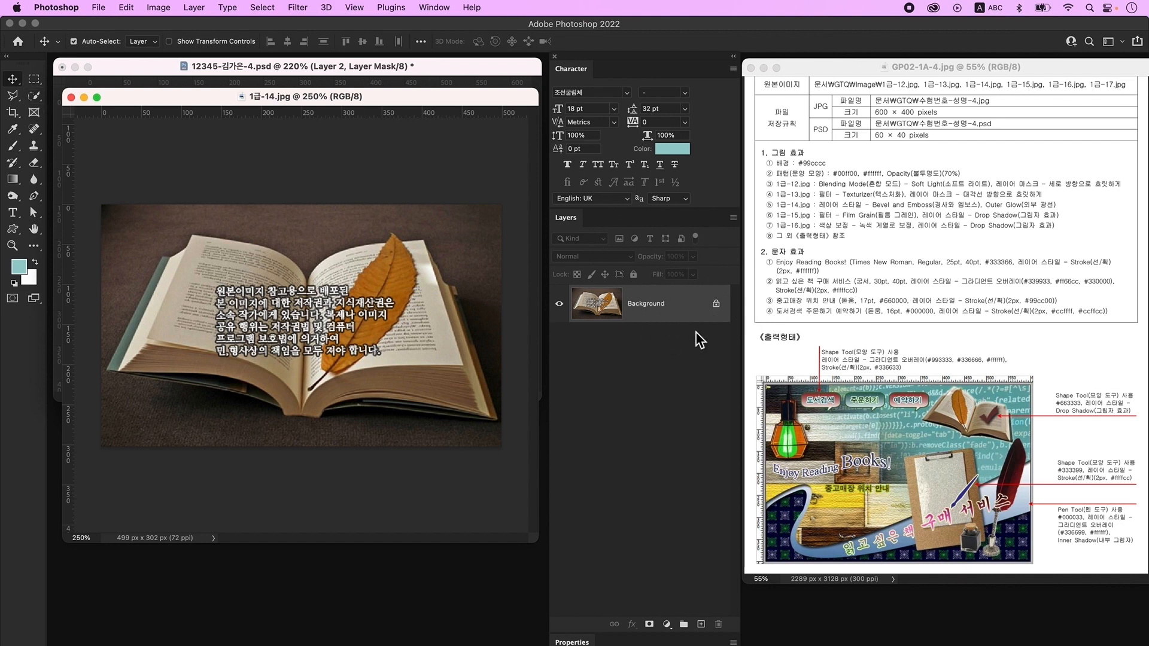
double_click(695, 312)
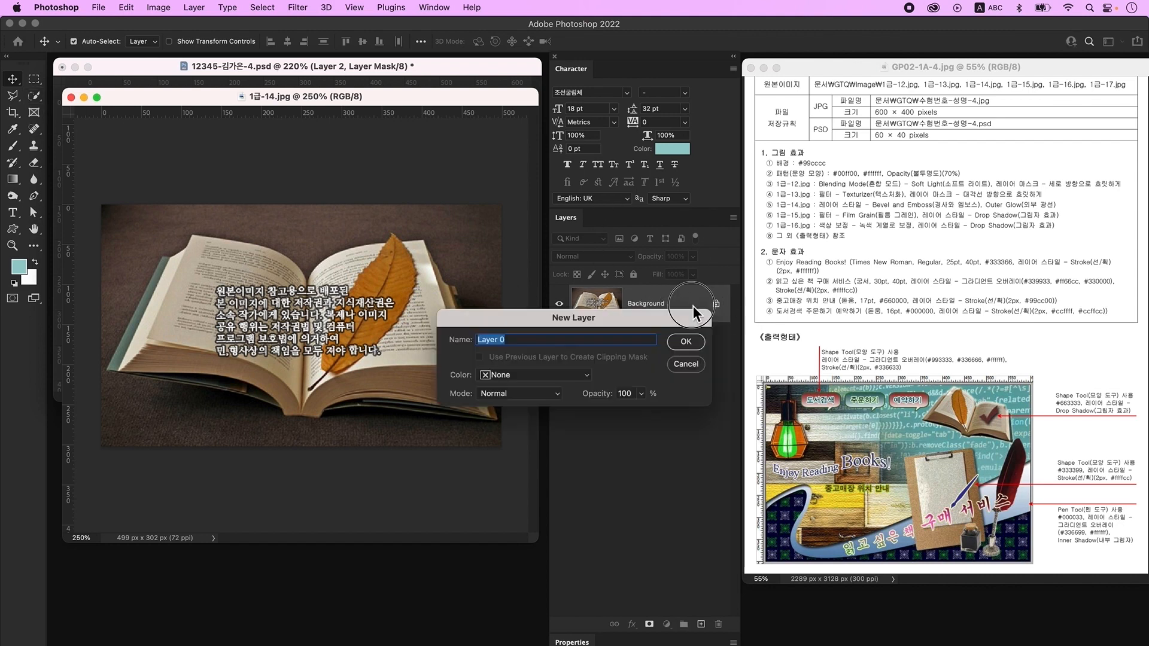
left_click(688, 346)
- Quick-select and delete the background above and the dark area below the open book
left_click(34, 95)
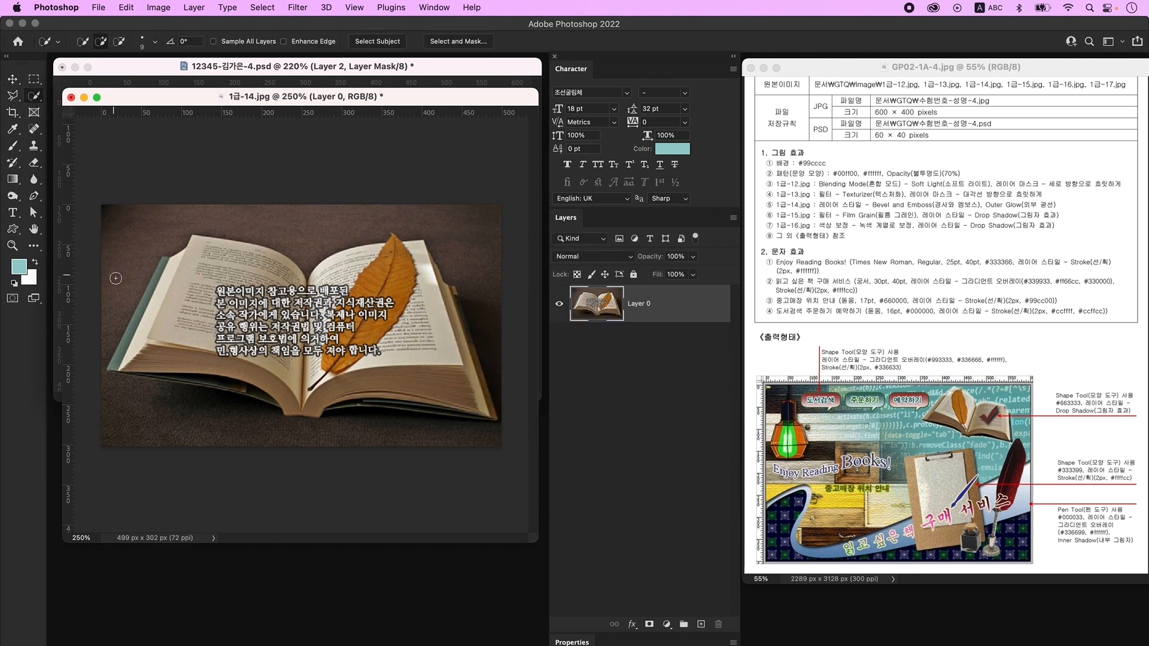
mouse_move(111, 312)
left_mouse_down()
mouse_move(144, 225)
mouse_move(178, 210)
mouse_move(510, 236)
left_mouse_up()
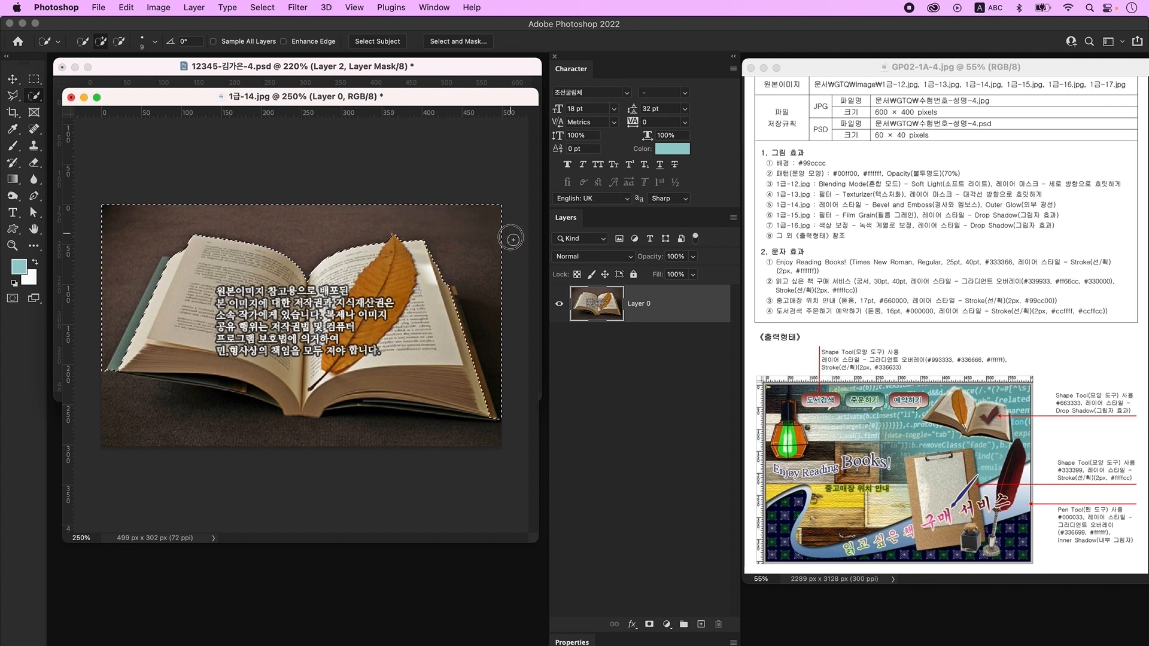
key("alt")
mouse_move(436, 248)
left_mouse_down()
mouse_move(478, 418)
mouse_move(446, 270)
left_mouse_up()
left_click_drag(174, 258, 127, 352)
key("BackSpace")
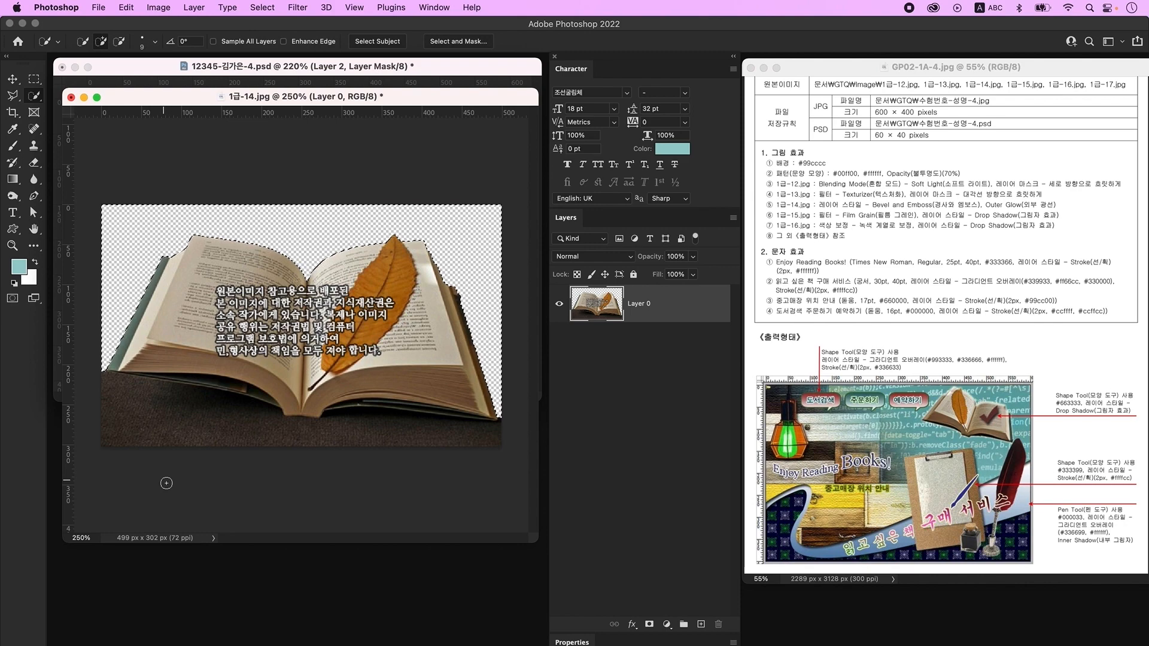
key("super+d")
mouse_move(110, 432)
left_mouse_down()
mouse_move(267, 433)
mouse_move(487, 442)
left_mouse_up()
key("BackSpace")
key("super+d")
- Drag the cut-out book into the collage PSD as Layer 3 and begin transforming it
key("v")
left_click_drag(274, 97, 288, 358)
left_click(429, 492)
left_click(399, 530)
left_click_drag(400, 530, 401, 133)
key("super+t")
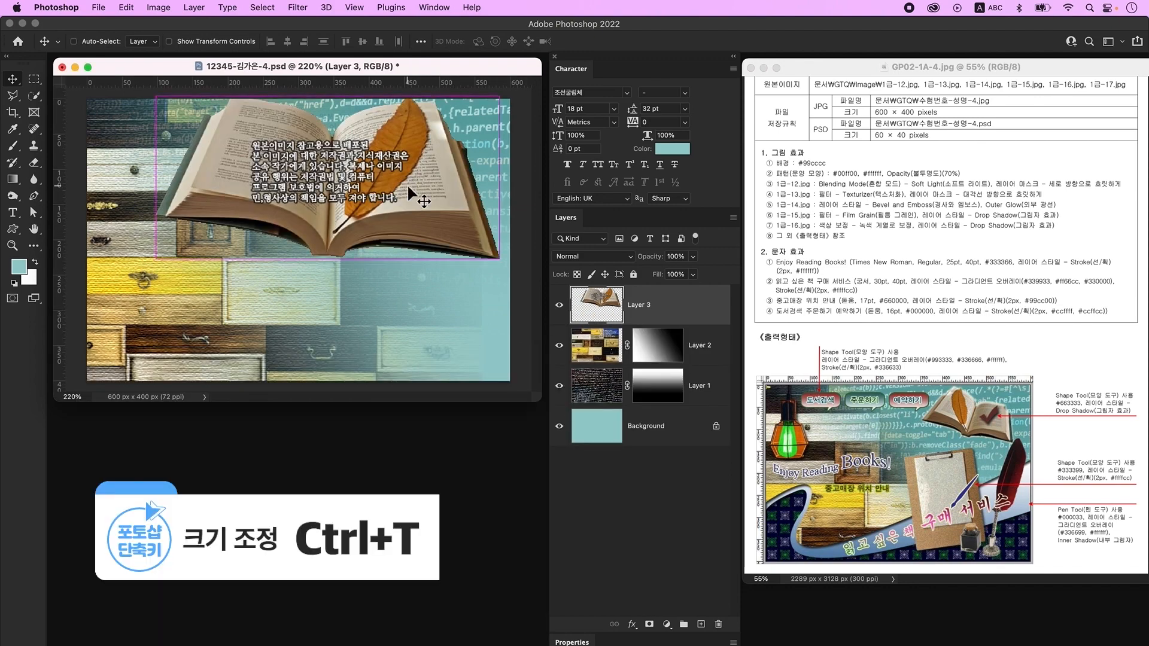
- Scale the book to about 55%, flip it horizontally, and rotate it into place
left_click_drag(339, 99, 339, 172)
right_click(375, 198)
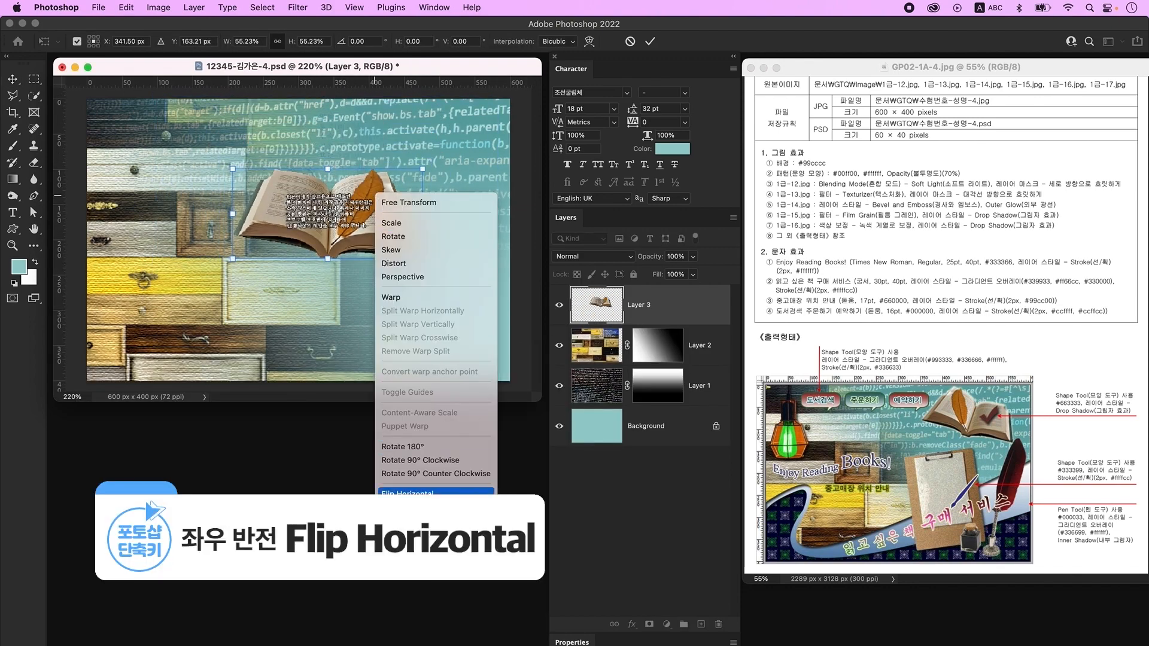
left_click(473, 492)
left_click_drag(368, 228, 400, 183)
left_click_drag(457, 231, 444, 258)
left_click_drag(386, 171, 422, 199)
left_click_drag(366, 228, 370, 217)
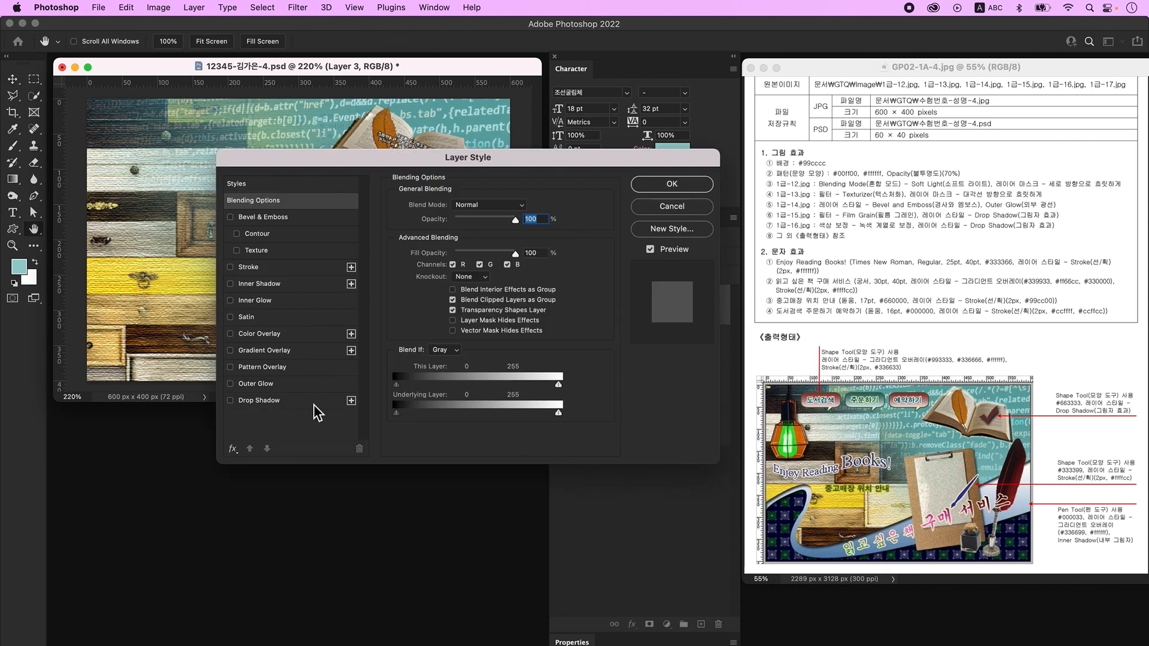
- Give the book Bevel & Emboss and Outer Glow, then bring up the Open dialog
left_click(282, 217)
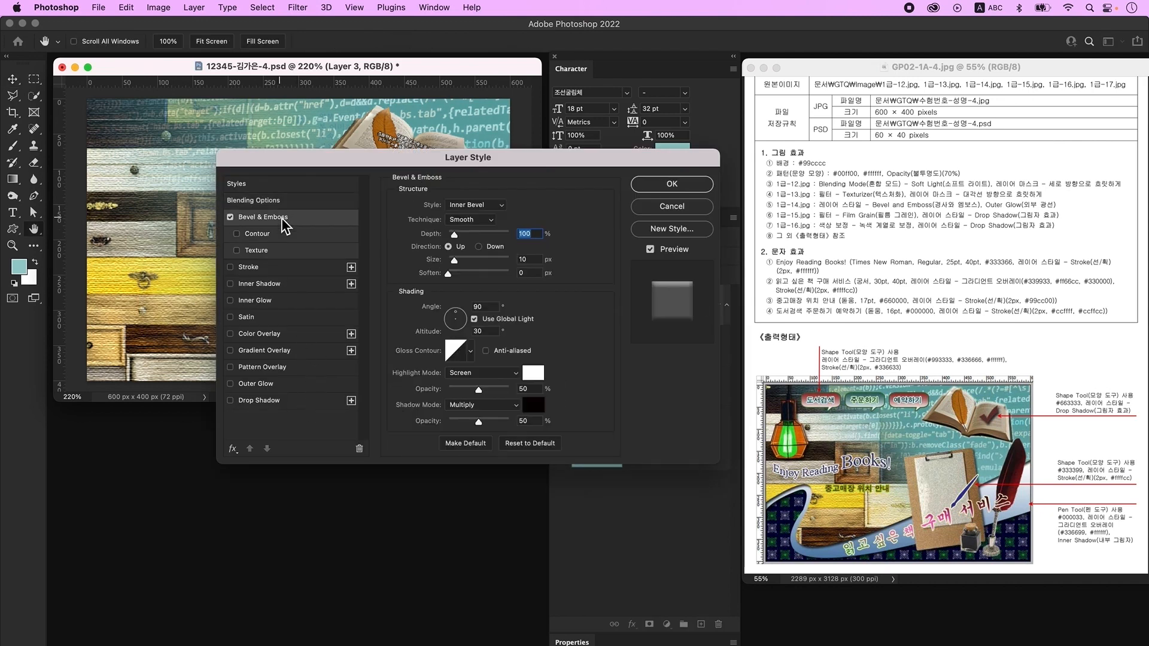
left_click(272, 385)
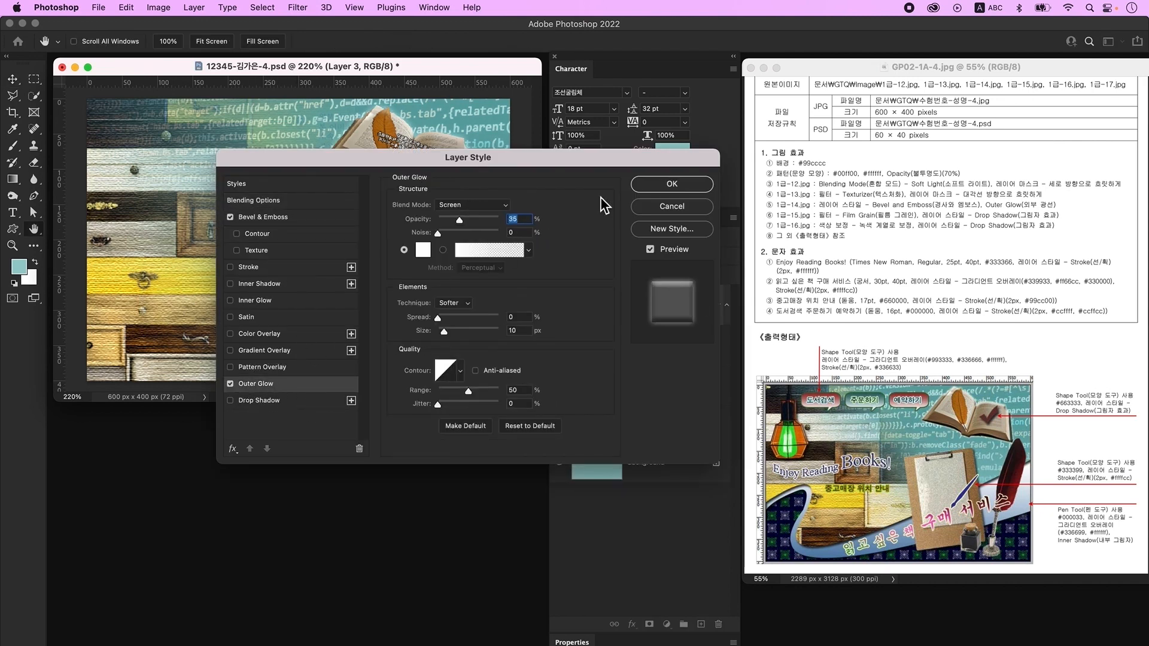
left_click(692, 189)
key("super+o")
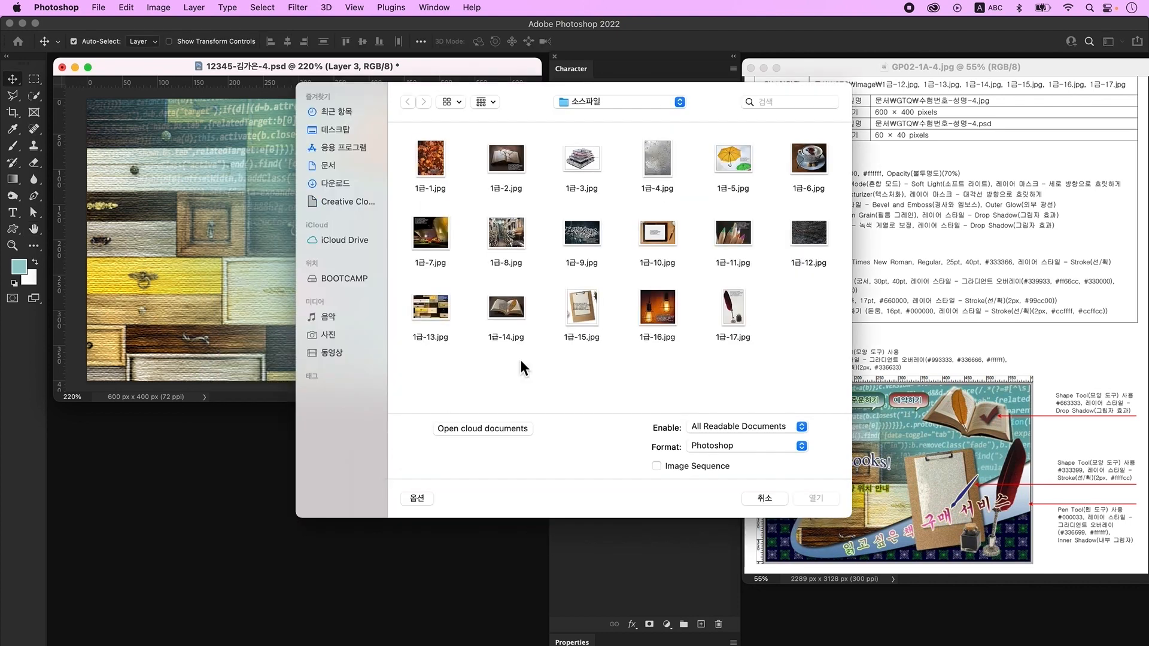
- Open 1급-15.jpg and copy the Quick-Selected clipboard onto its own layer
left_click(597, 323)
left_click(816, 499)
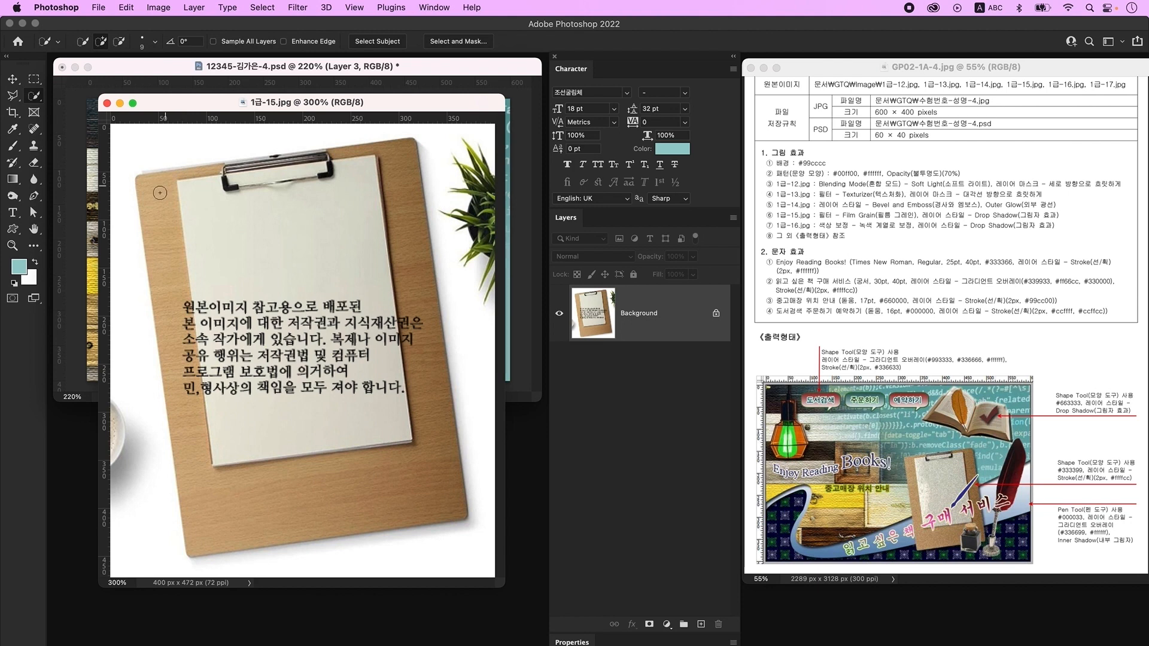
mouse_move(146, 184)
left_mouse_down()
mouse_move(256, 535)
mouse_move(223, 442)
mouse_move(242, 527)
mouse_move(441, 517)
mouse_move(421, 293)
mouse_move(202, 175)
mouse_move(352, 164)
mouse_move(326, 154)
left_mouse_up()
left_click(193, 157, "alt")
key("]")
key("]")
key("]")
key("]")
key("]")
key("]")
key("]")
left_click_drag(252, 326, 369, 411)
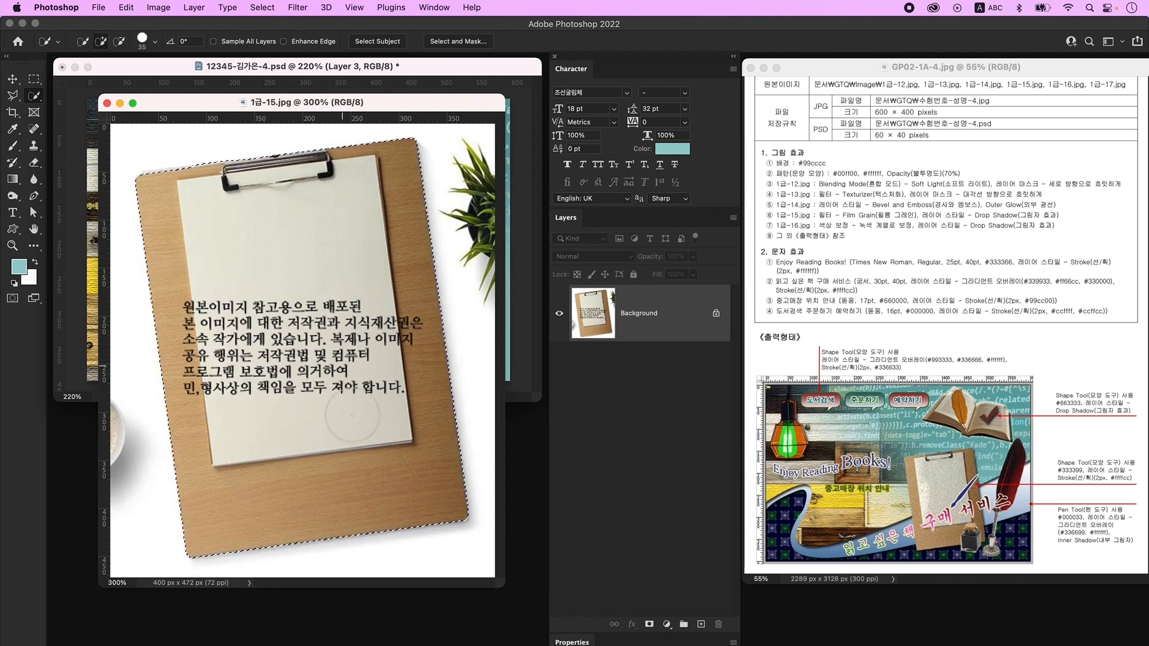
key("super+j")
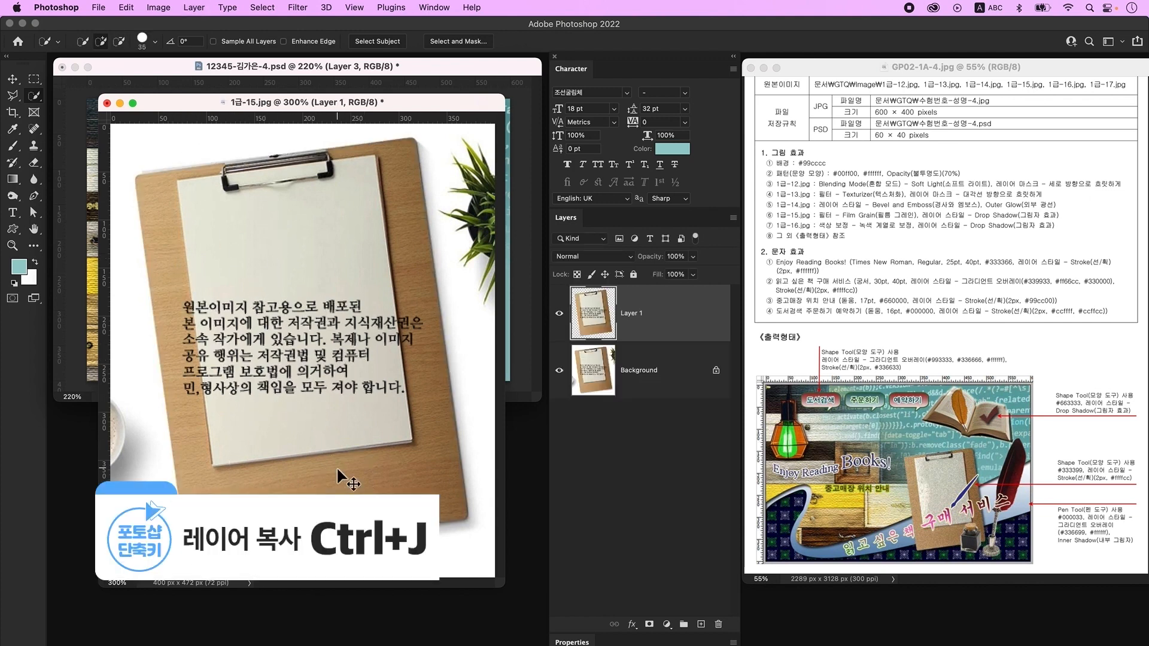
left_click(560, 370)
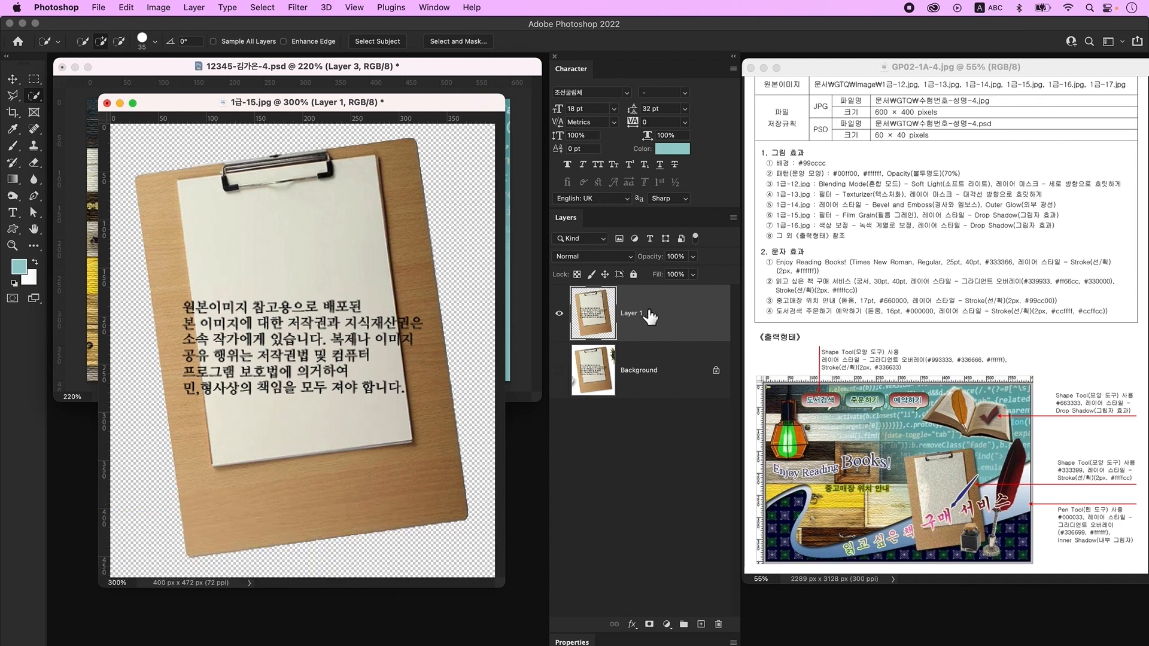
- Drag the clipboard into the collage, scale it to about 61%, and place it under the book
left_click(13, 80)
left_click_drag(216, 103, 251, 417)
left_click_drag(641, 320, 383, 231)
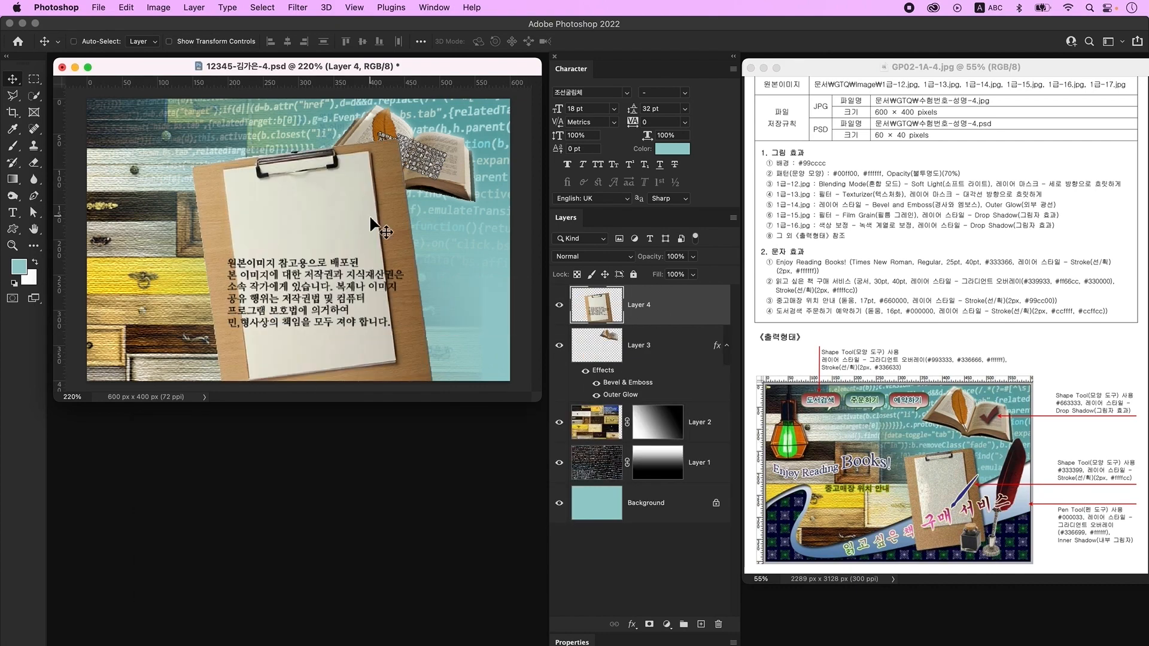
key("super+t")
left_click_drag(319, 147, 315, 239)
left_click_drag(333, 321, 372, 255)
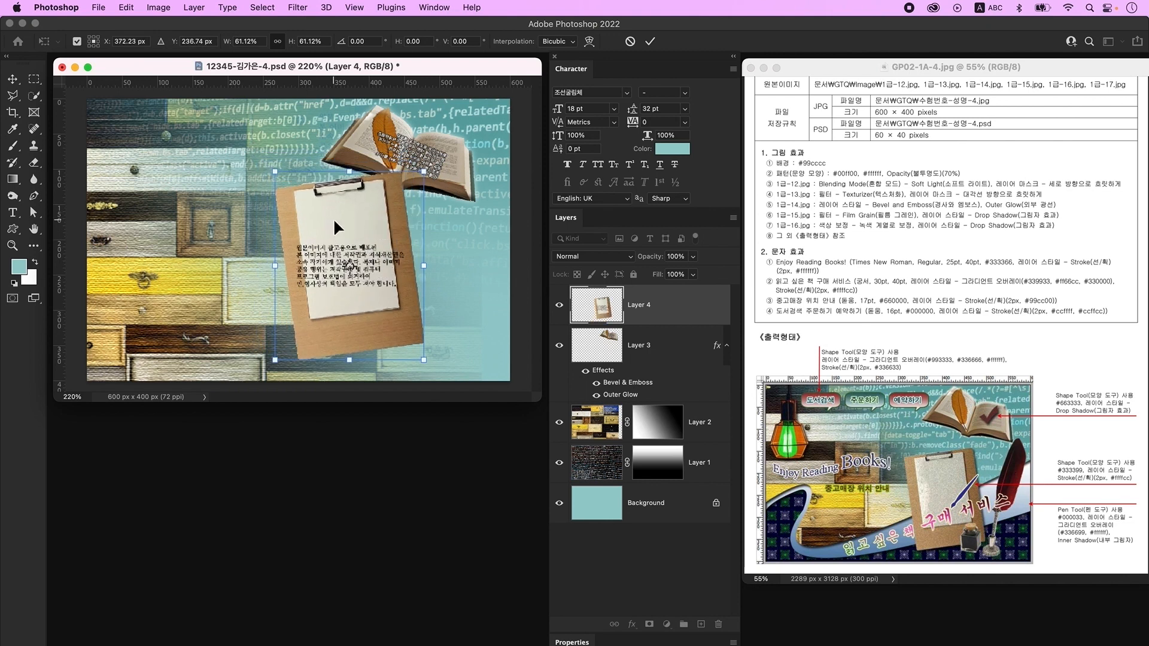
key("Return")
- Apply the Film Grain filter from the Filter Gallery to the clipboard
left_click(298, 8)
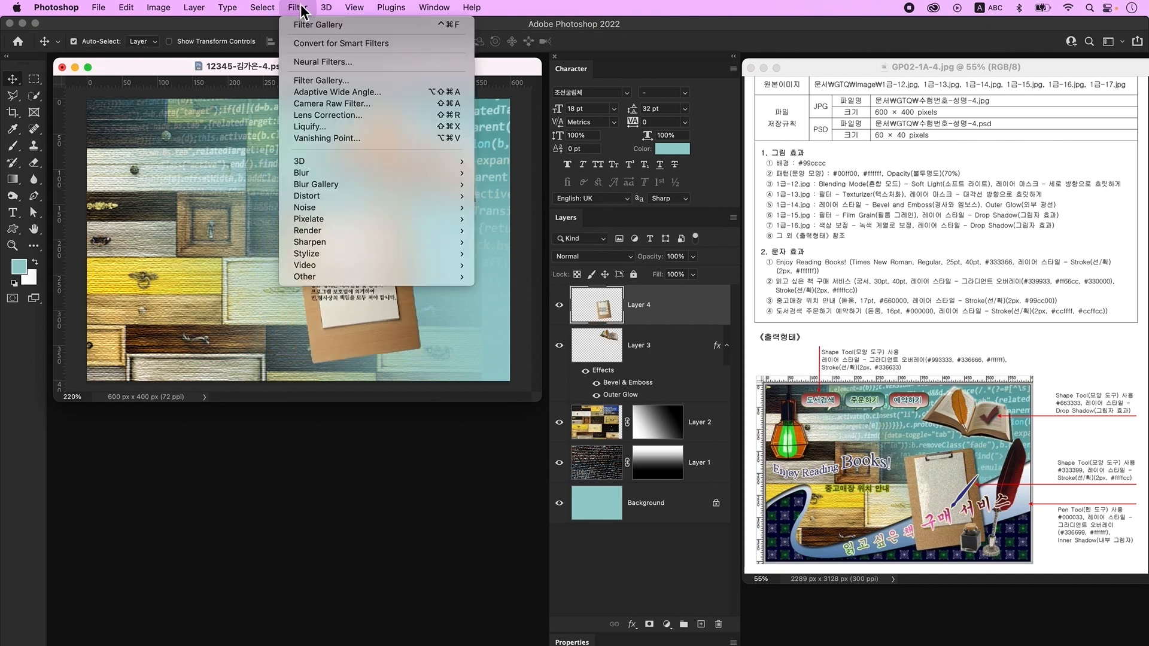
left_click(330, 83)
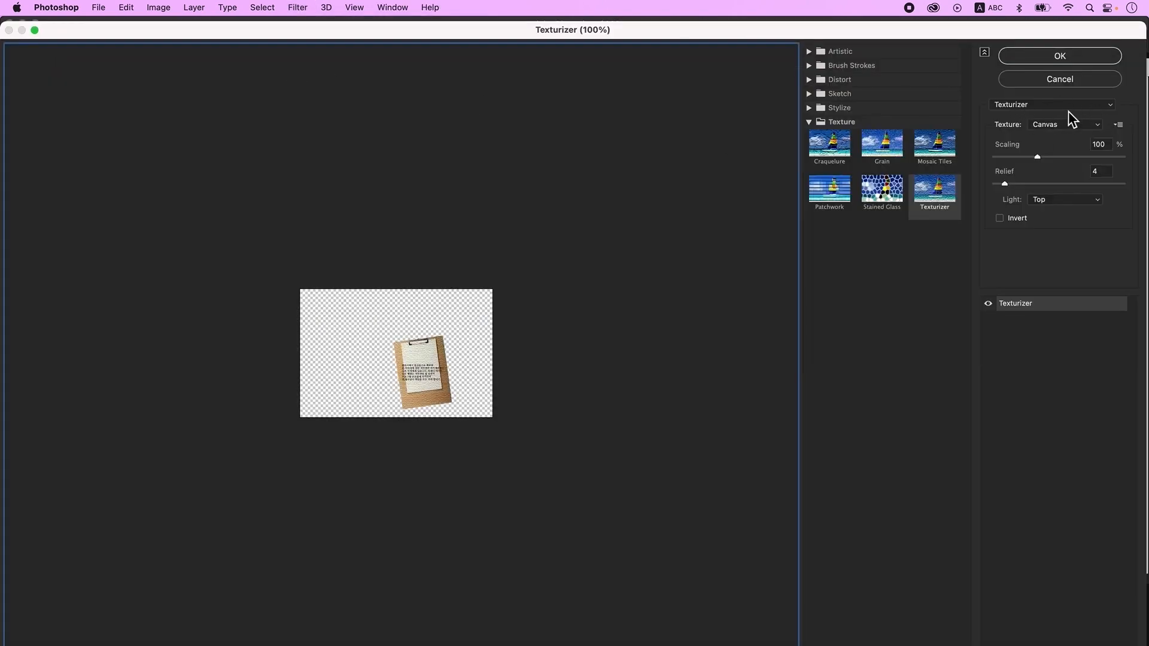
left_click(1074, 106)
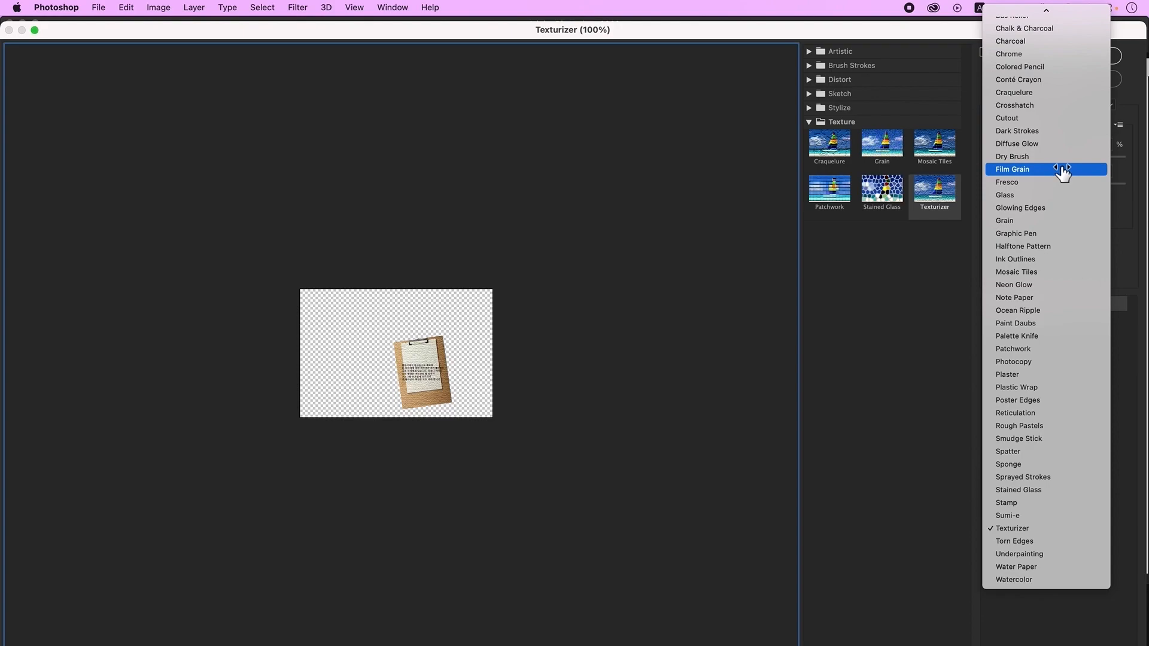
left_click(1061, 171)
left_click(1053, 56)
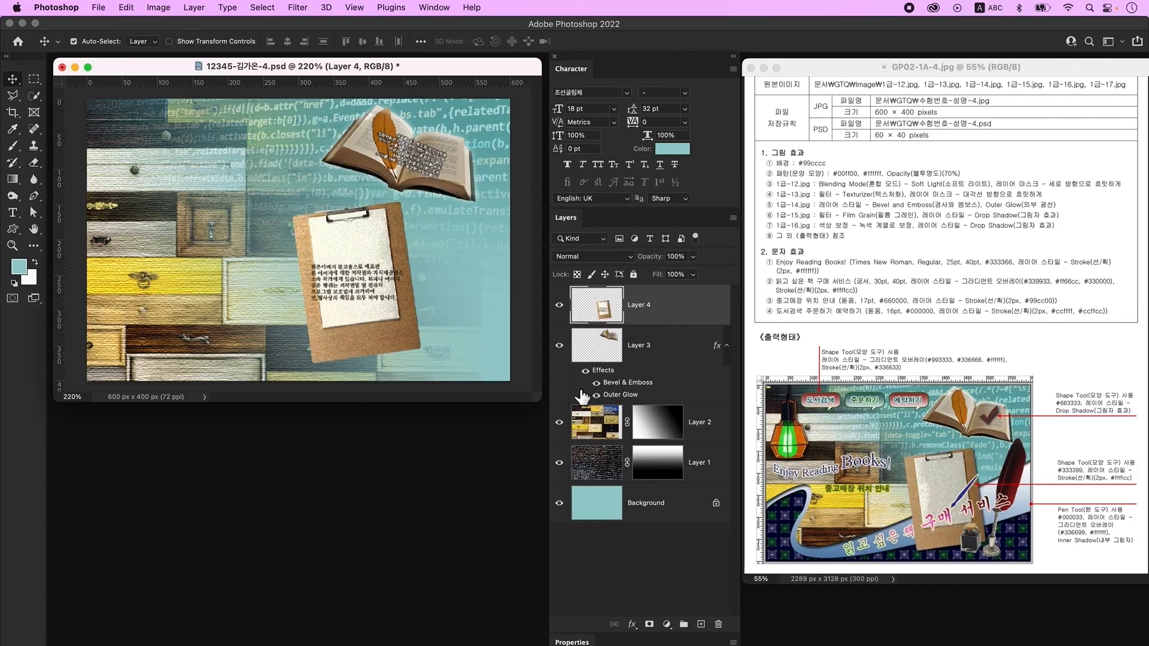
- Add a Drop Shadow layer style to the clipboard layer, then bring up the Open dialog
double_click(681, 302)
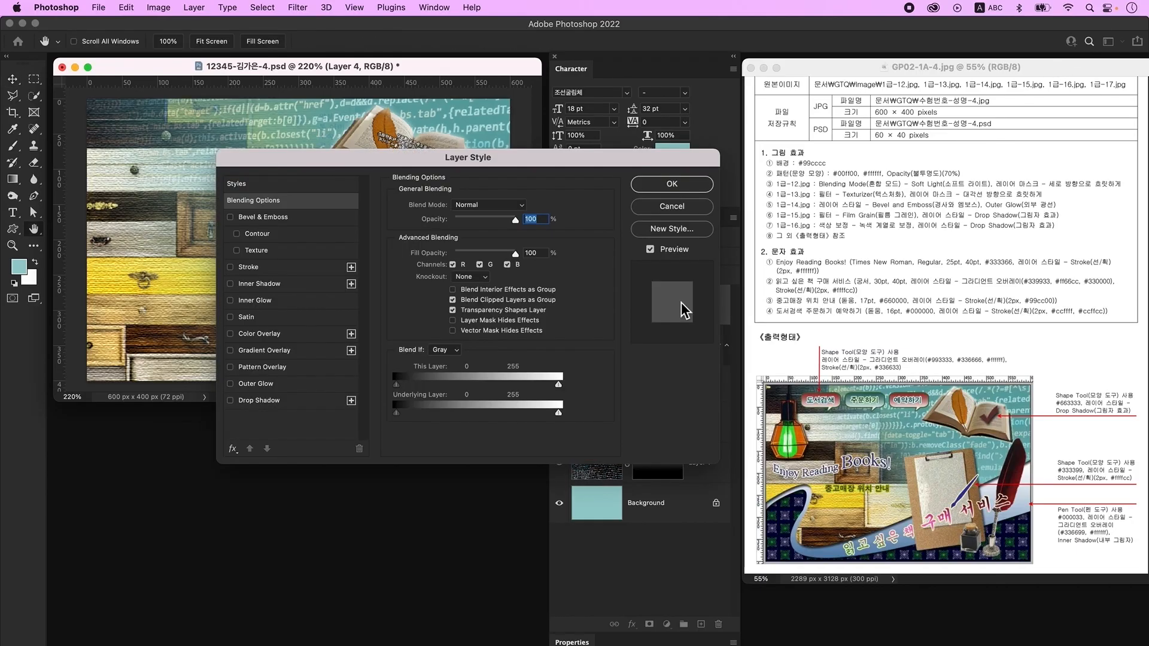
left_click(307, 401)
left_click(672, 184)
key("super+o")
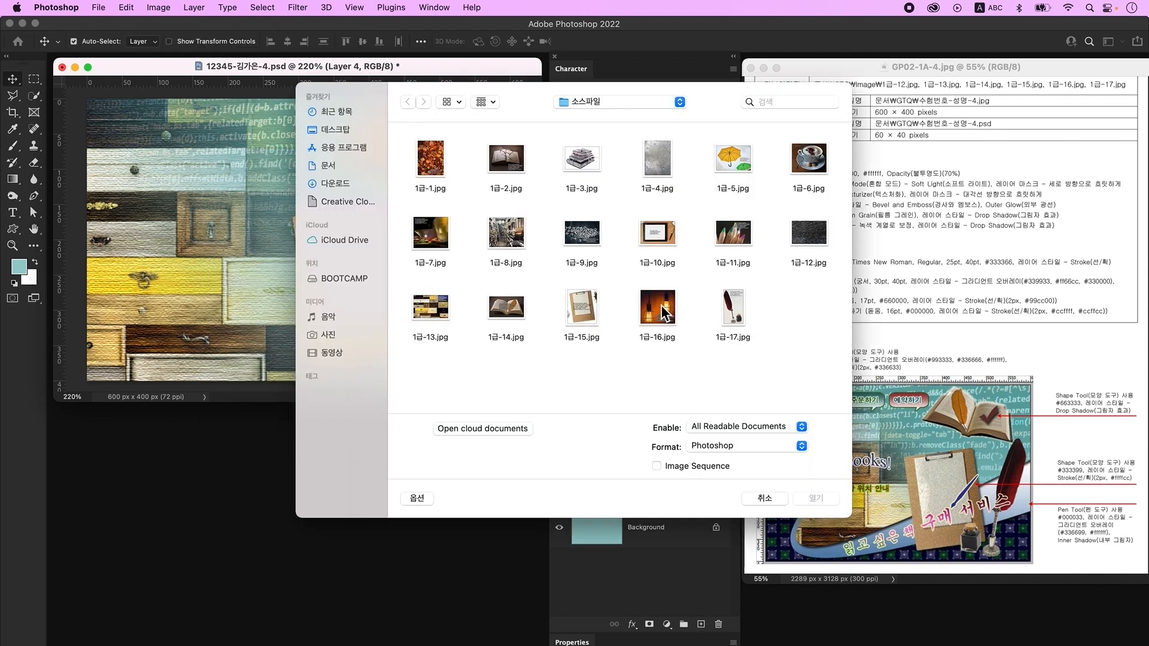
- Open 1급-16.jpg and convert its Background to Layer 0
left_click(664, 312)
left_click(814, 499)
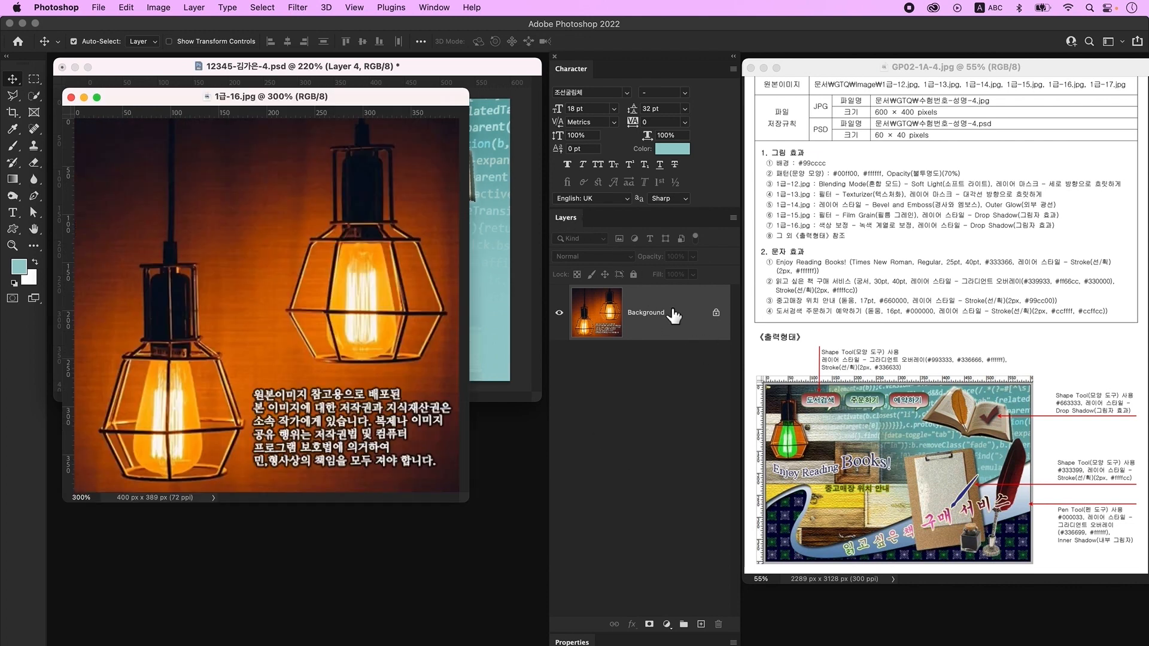
double_click(695, 323)
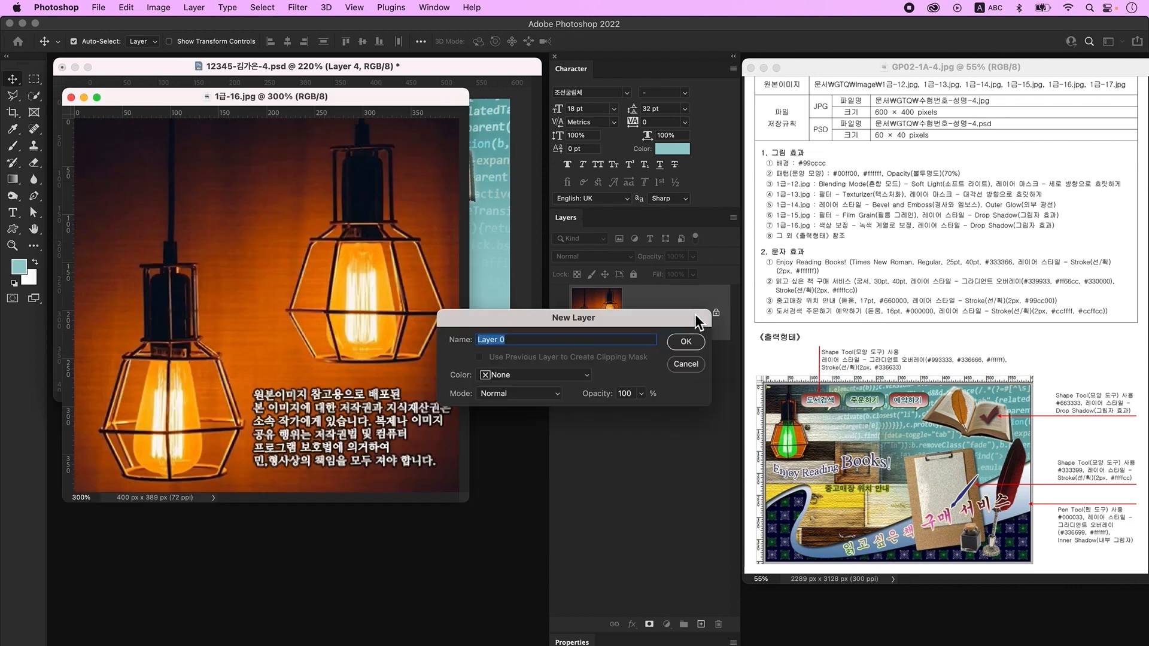
left_click(686, 342)
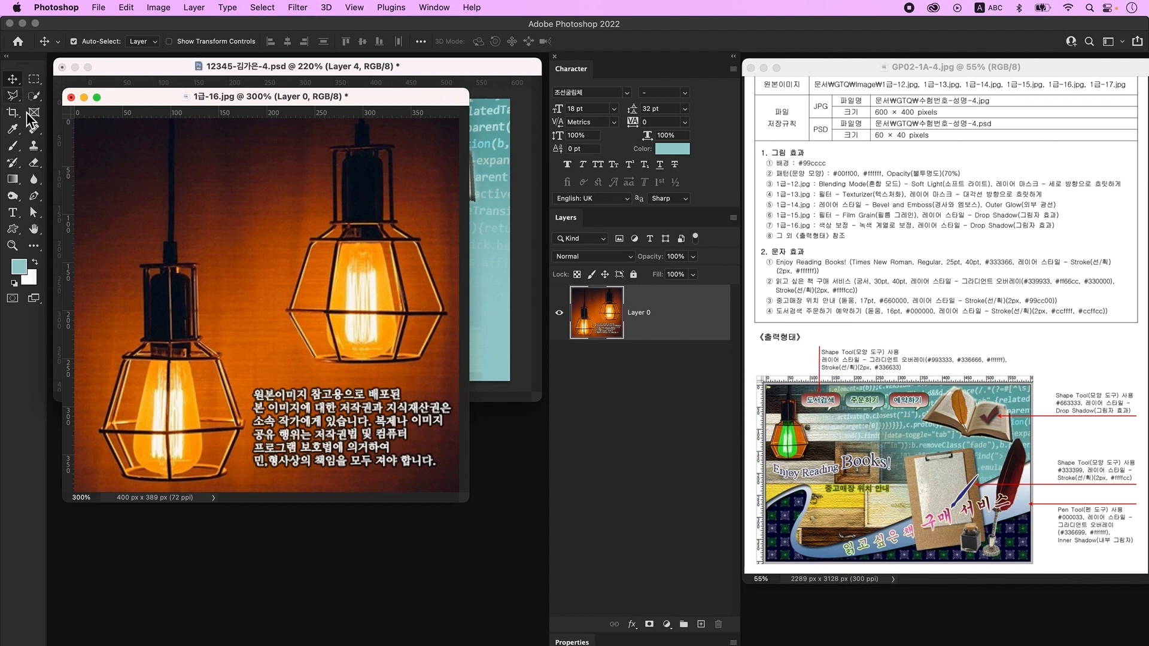
- Quick-select and delete the dark background left of and between the two lamps
left_click(34, 95)
left_click_drag(120, 152, 110, 227)
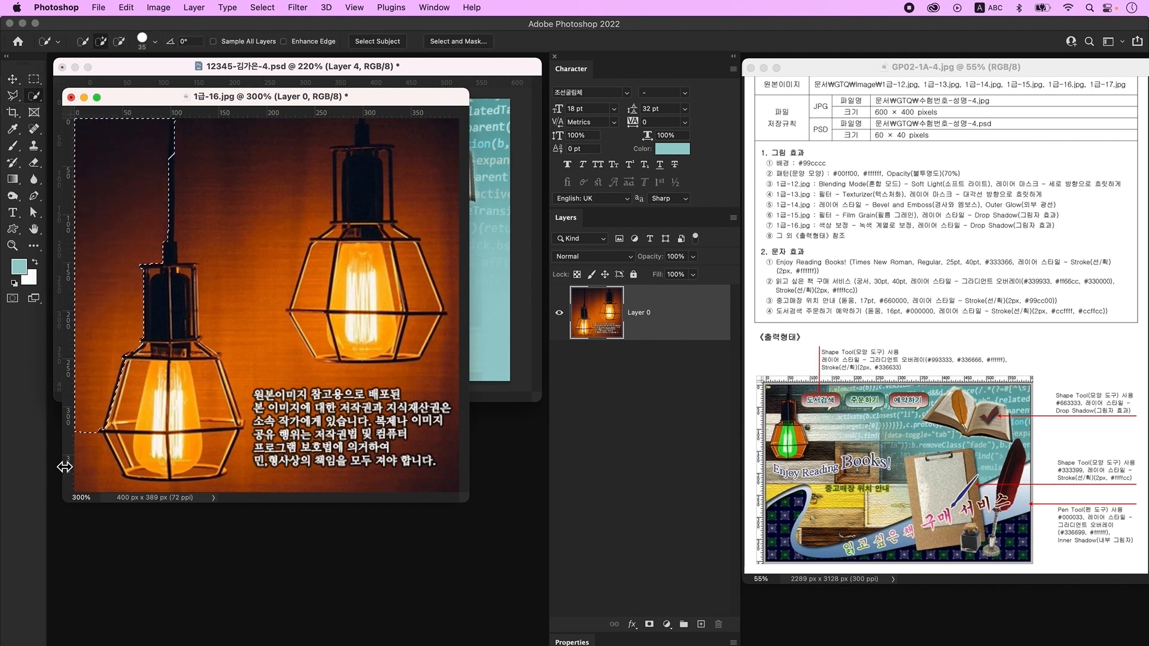
left_click(90, 458)
key("bracketleft")
key("bracketleft")
key("bracketleft")
key("bracketleft")
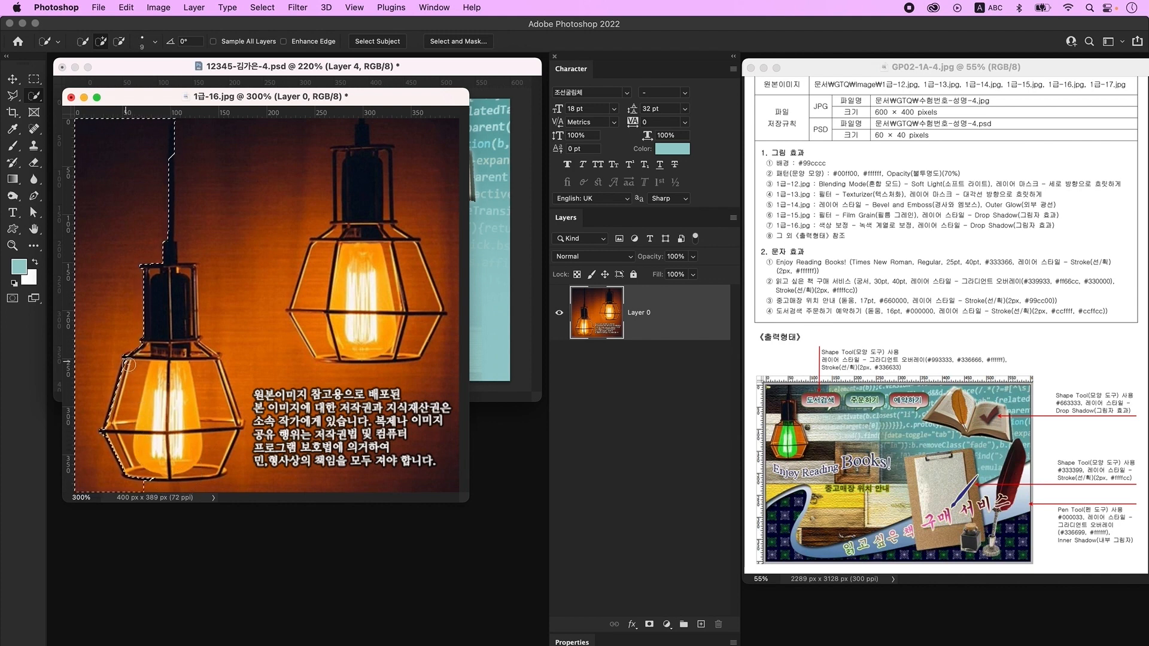
key("alt")
key("BackSpace")
key("super+d")
mouse_move(187, 167)
left_mouse_down()
mouse_move(220, 249)
mouse_move(224, 411)
left_mouse_up()
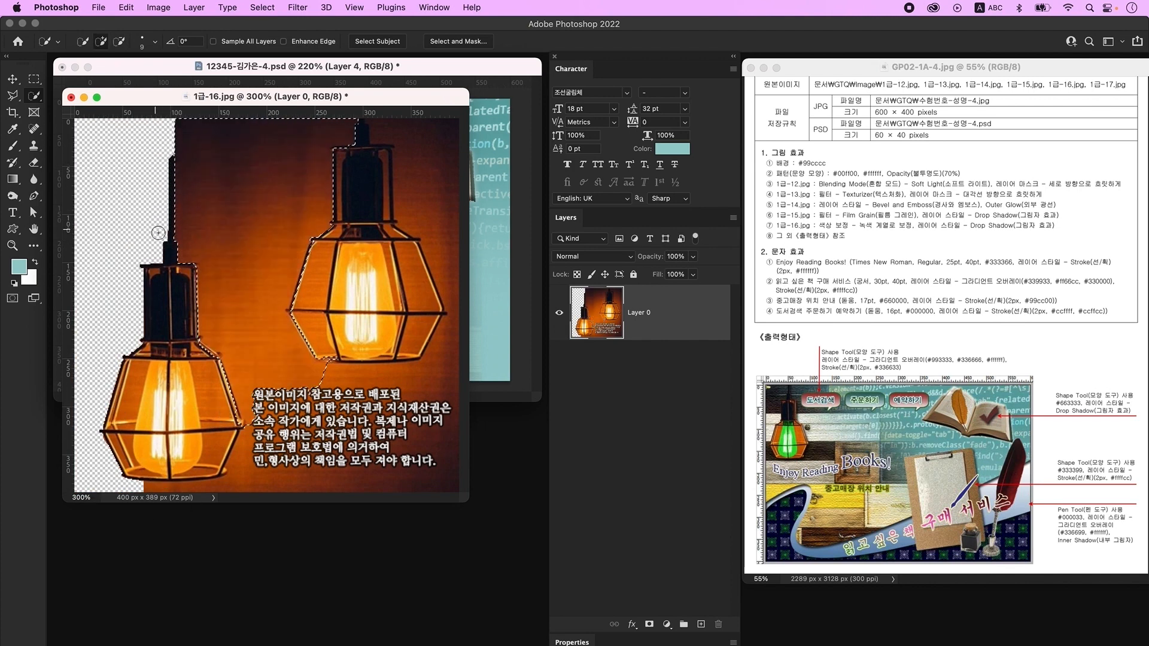
key("BackSpace")
key("super+d")
- Outline the left lamp with the Polygonal Lasso
key("shift+l")
left_click(142, 481)
left_click(226, 479)
left_click(244, 426)
left_click(228, 280)
left_click(261, 120)
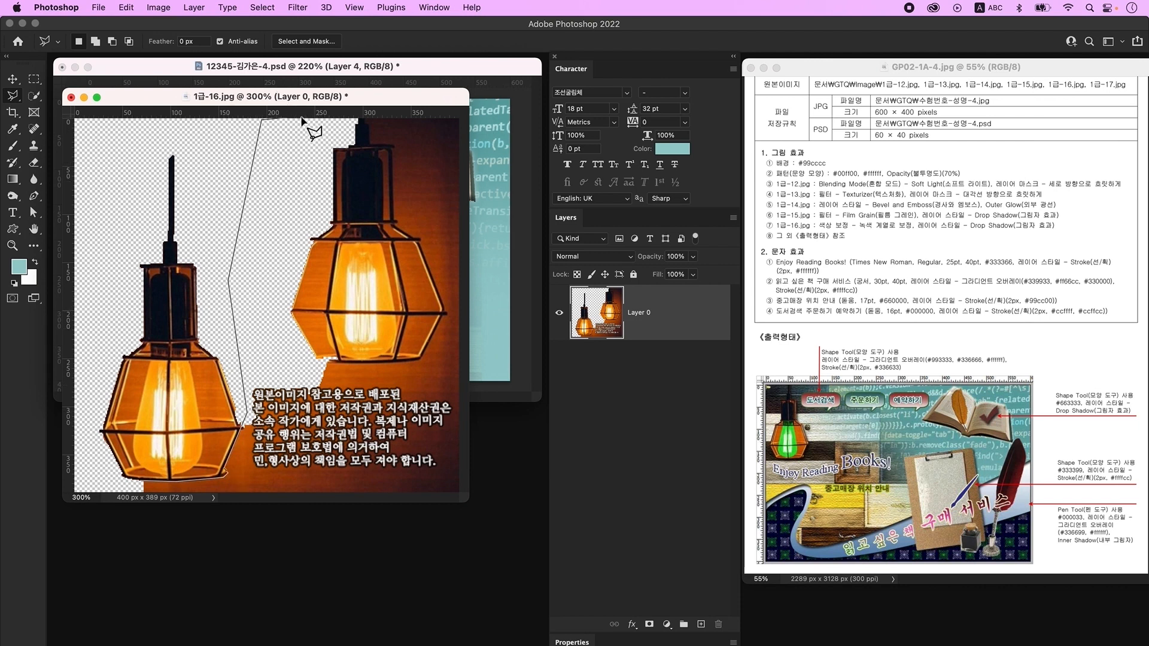
left_click(396, 302)
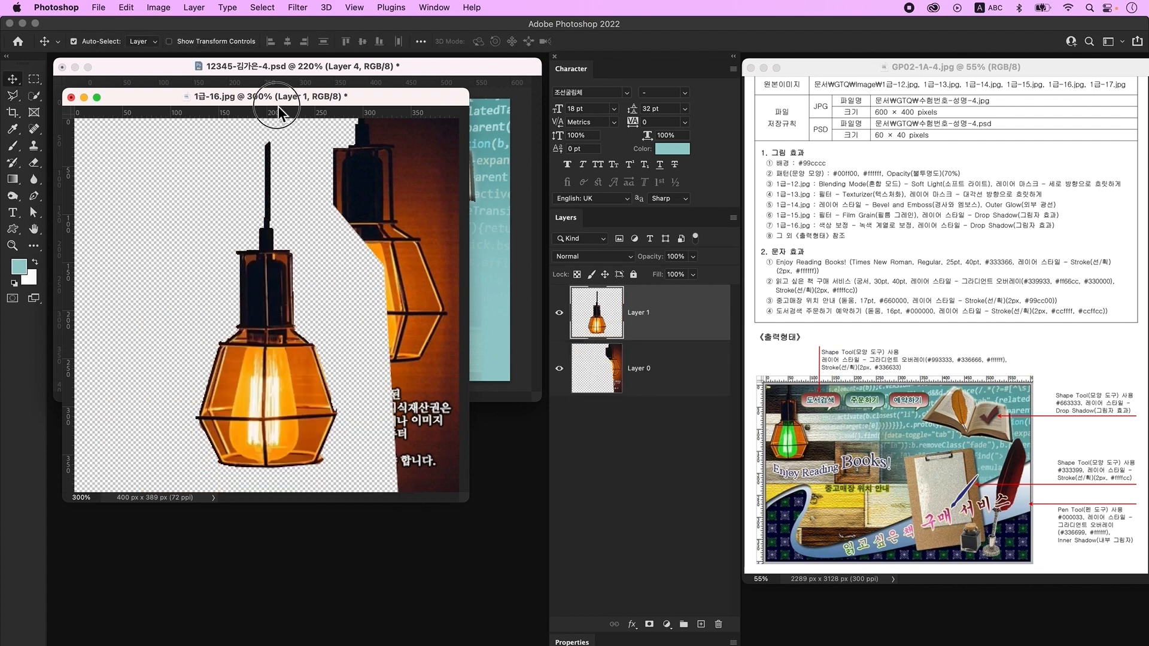
- Drag the lamp into the collage as Layer 5 and close the lamp photo
left_click_drag(278, 106, 320, 420)
left_click_drag(597, 312, 272, 358)
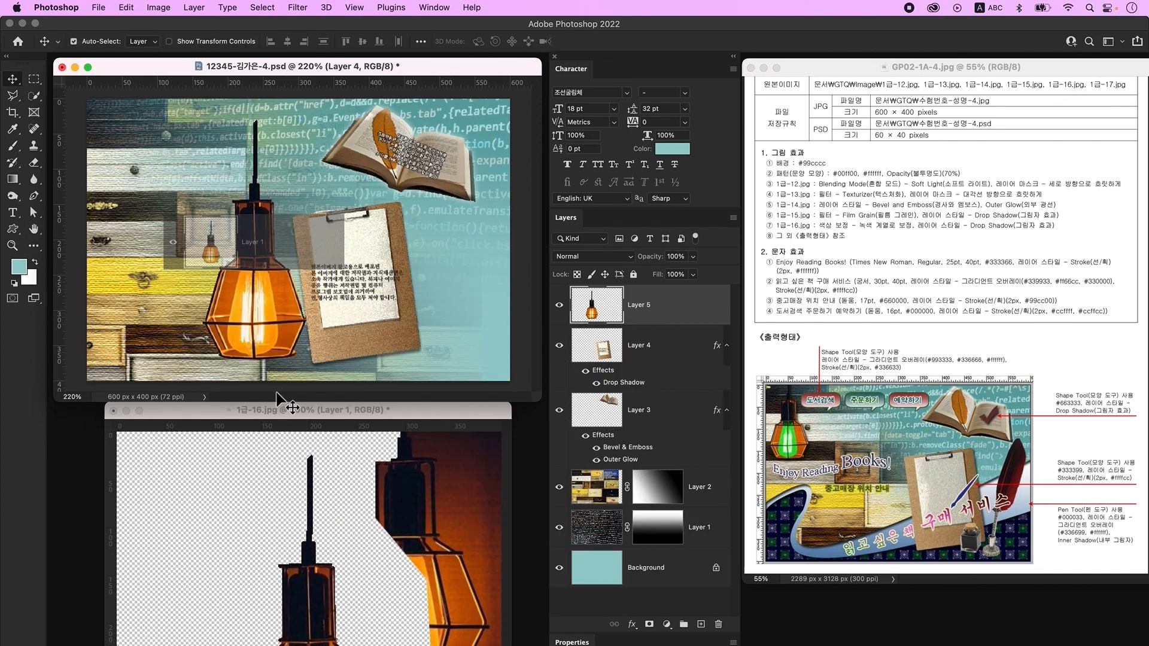
left_click(259, 480)
key("super+w")
- Select the lamp's bulb and shift its hue to green with Hue/Saturation
key("w")
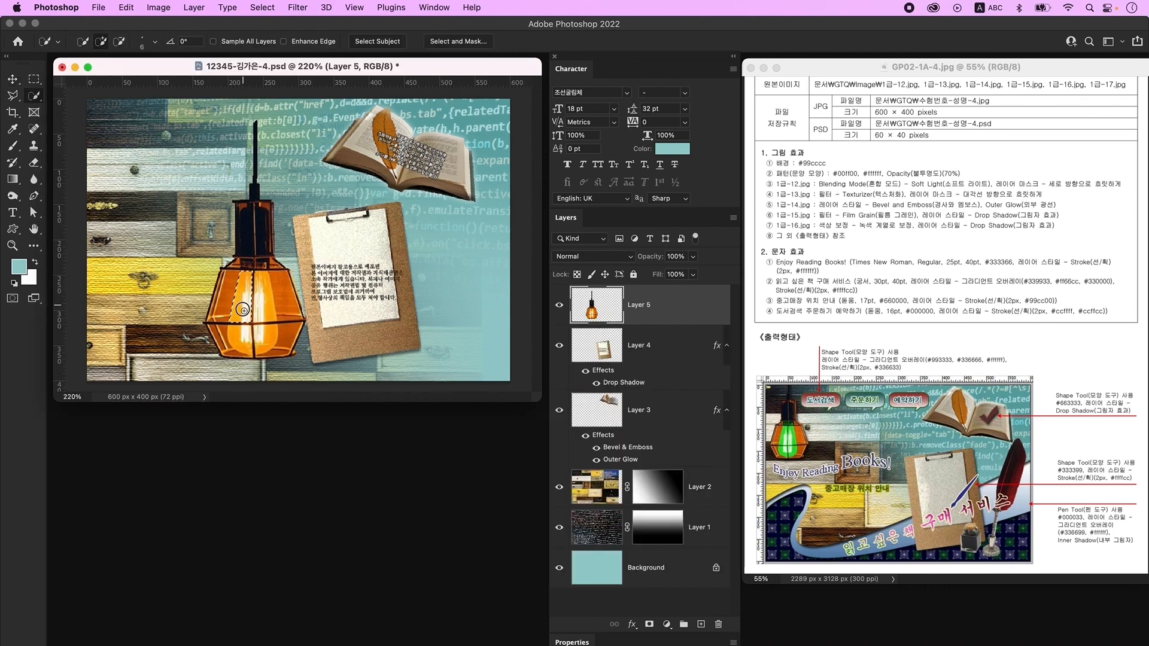
mouse_move(261, 286)
left_mouse_down()
mouse_move(266, 350)
mouse_move(236, 337)
mouse_move(251, 335)
mouse_move(227, 355)
left_mouse_up()
key("super+u")
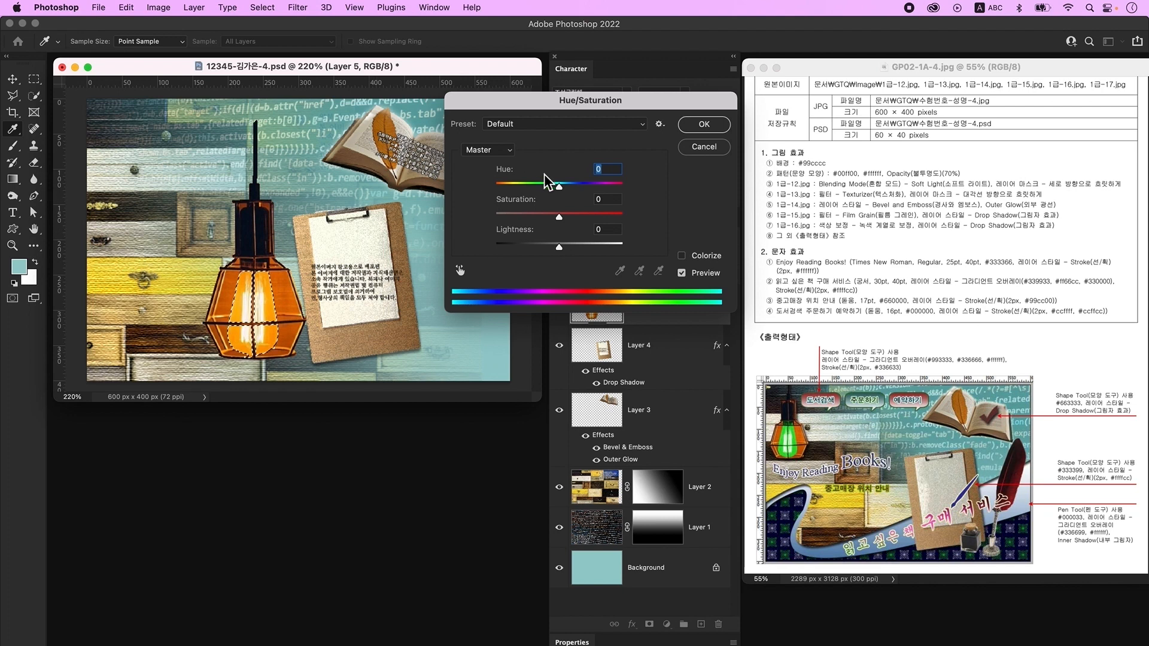
left_click_drag(562, 188, 534, 192)
key("Return")
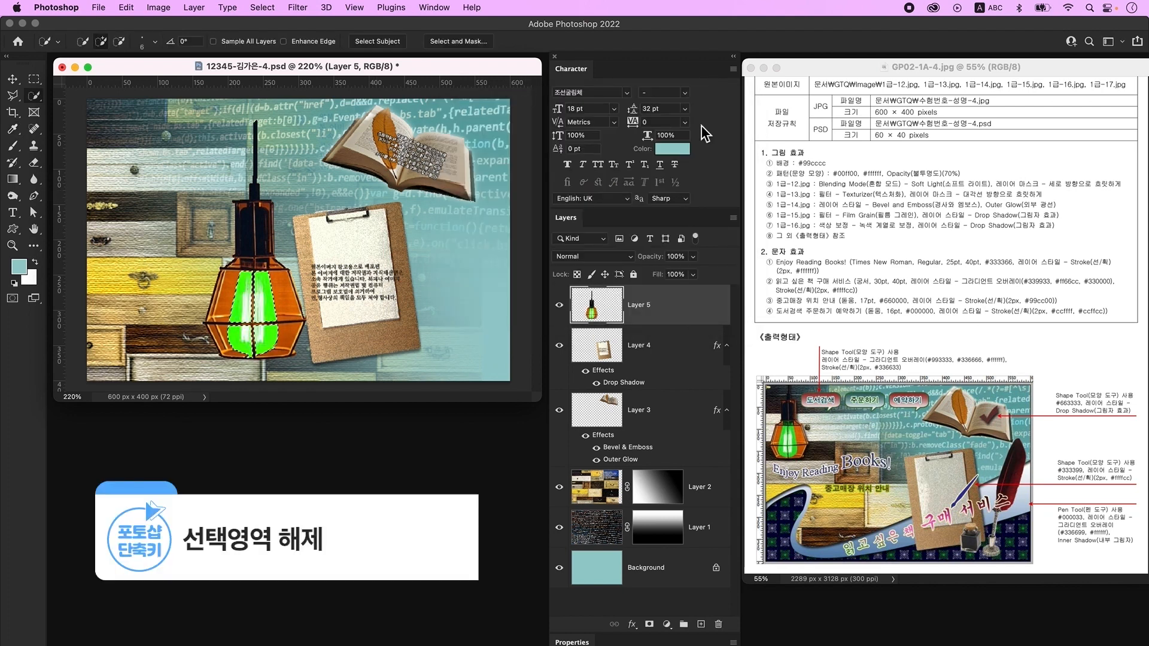
key("ctrl+d")
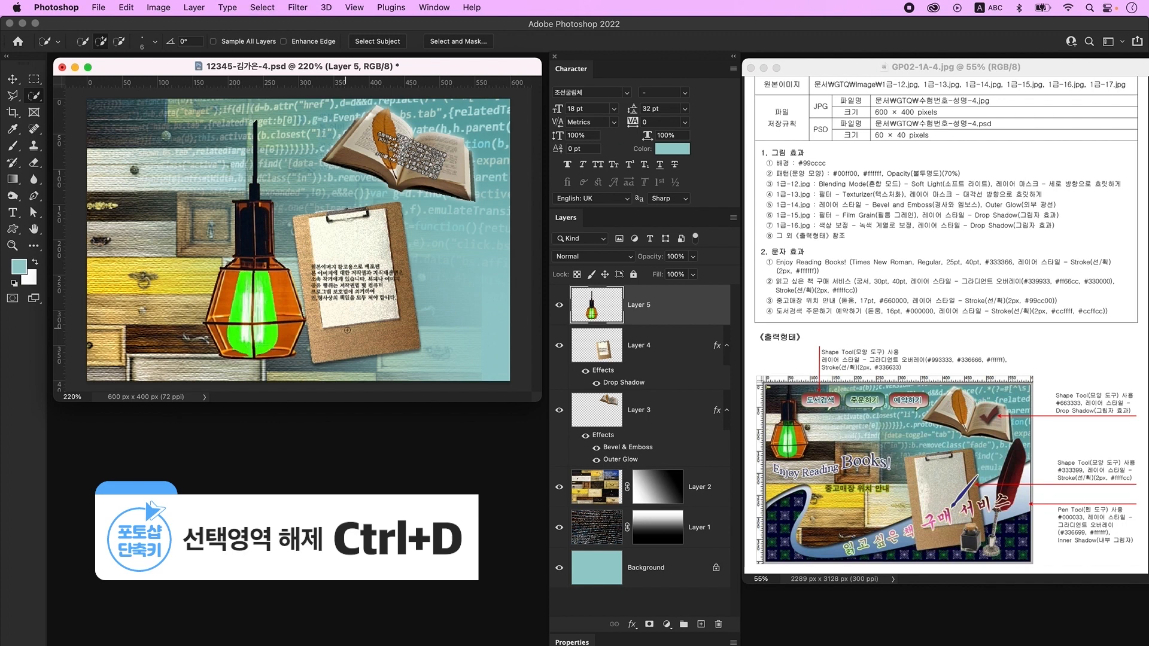
- Add a Drop Shadow layer style to the lamp
double_click(696, 315)
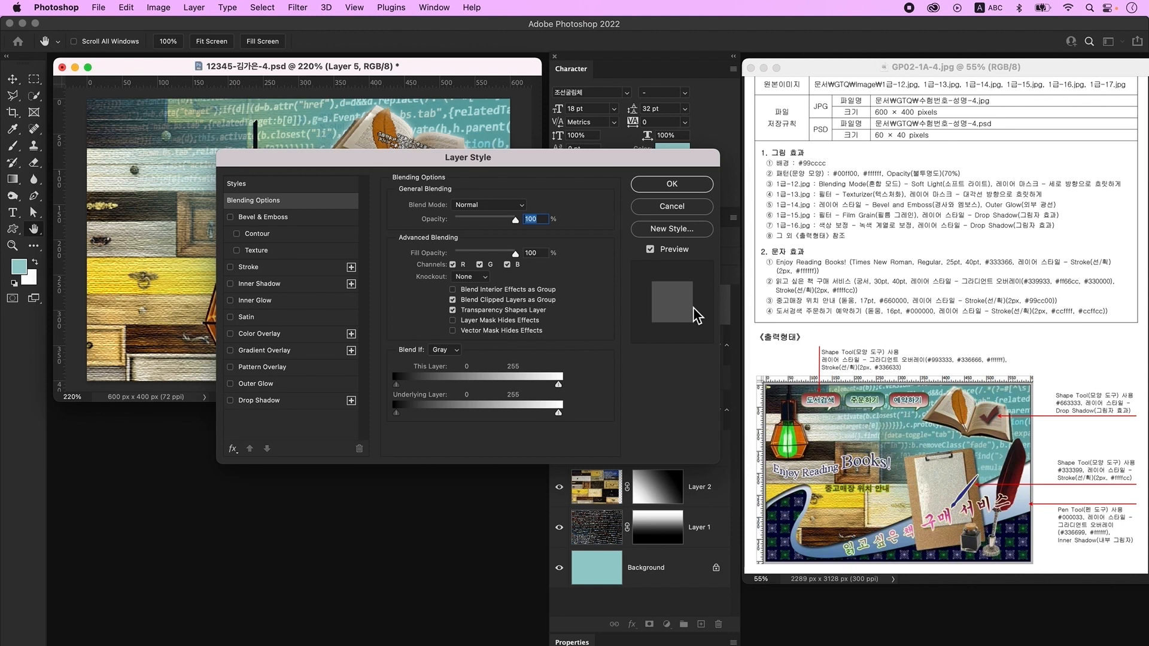
left_click(259, 400)
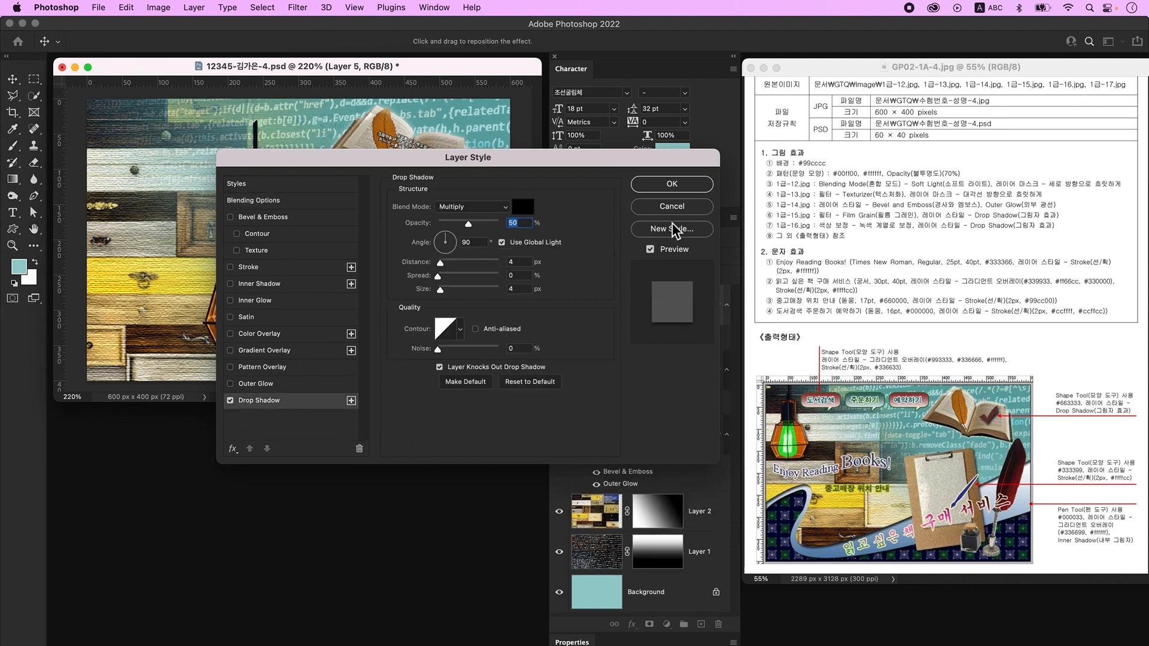
left_click(682, 184)
- Shrink the lamp to about 62% in the upper-left corner, then select 1급-17.jpg to open
key("v")
left_click_drag(262, 296, 156, 297)
key("super+t")
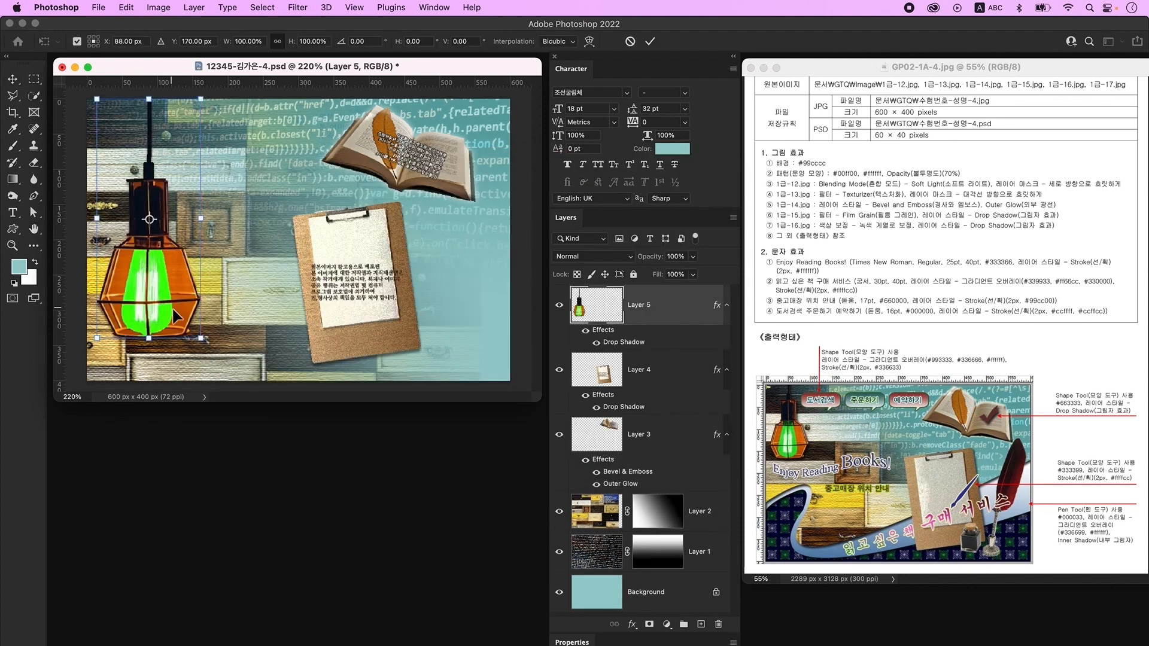
left_click_drag(202, 341, 160, 264)
key("Return")
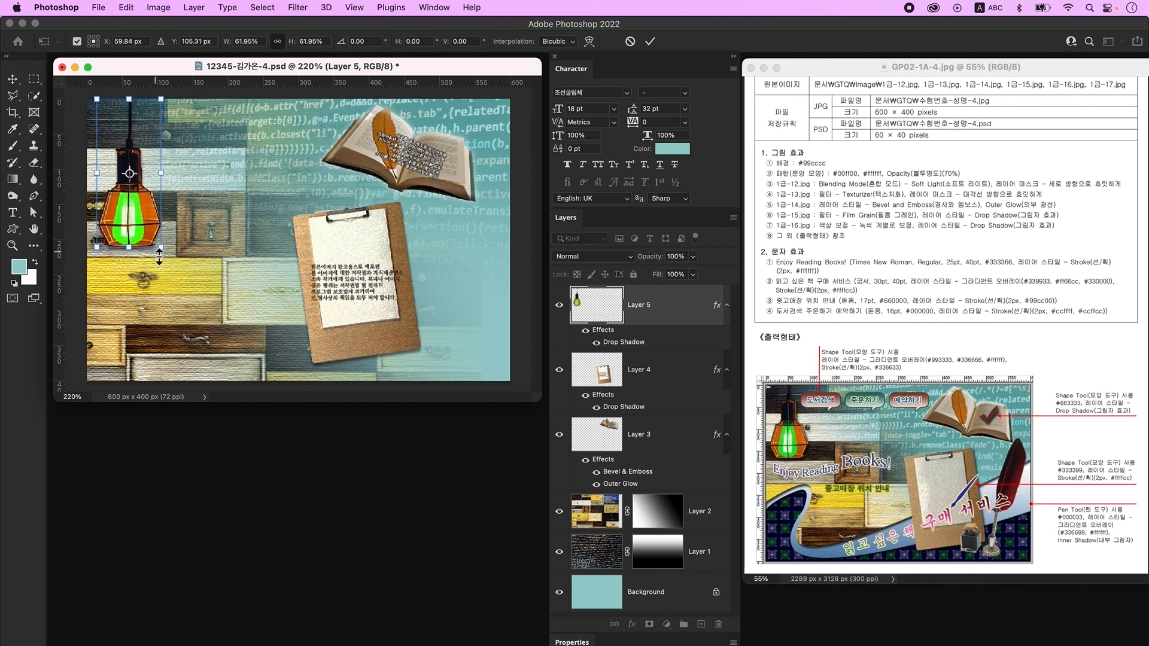
key("super+o")
left_click(740, 301)
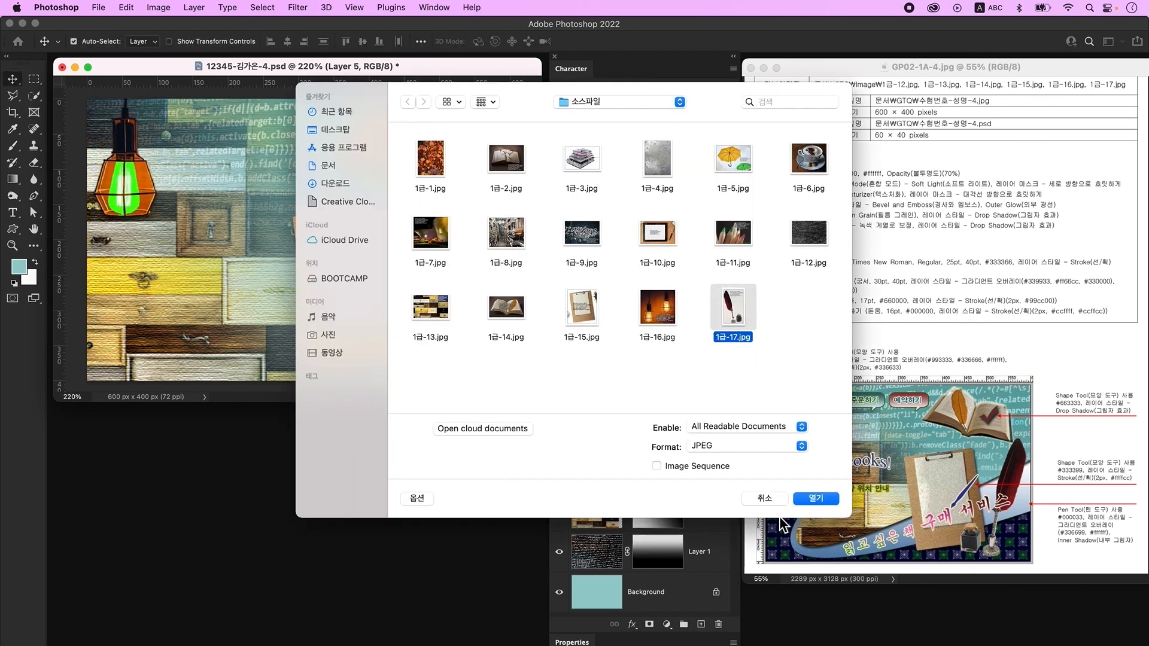
- Open 1급-17.jpg and convert its Background to Layer 0
left_click(831, 494)
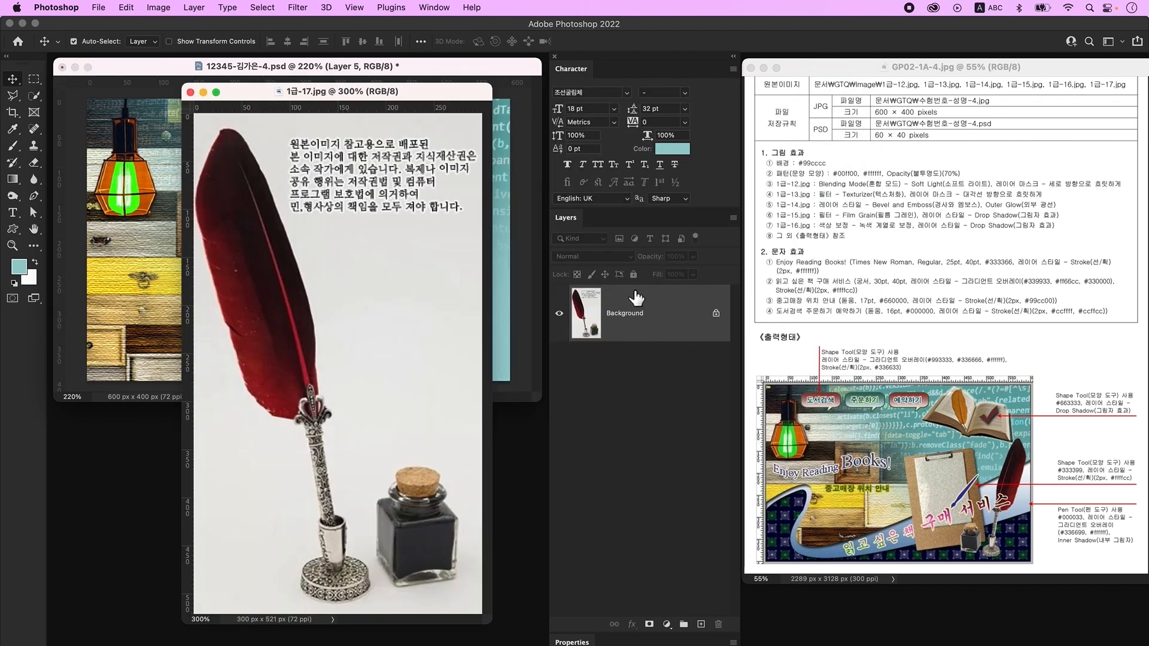
double_click(694, 325)
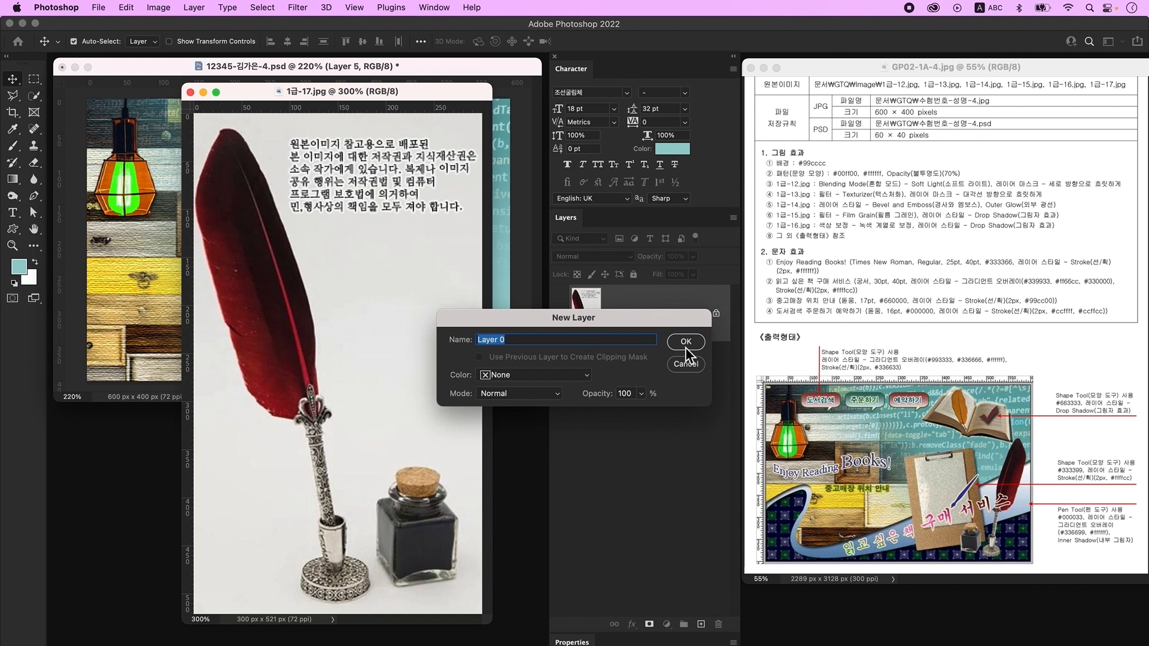
left_click(685, 344)
- Quick-select and delete the white background around the quill and beside the ink bottle
left_click(33, 98)
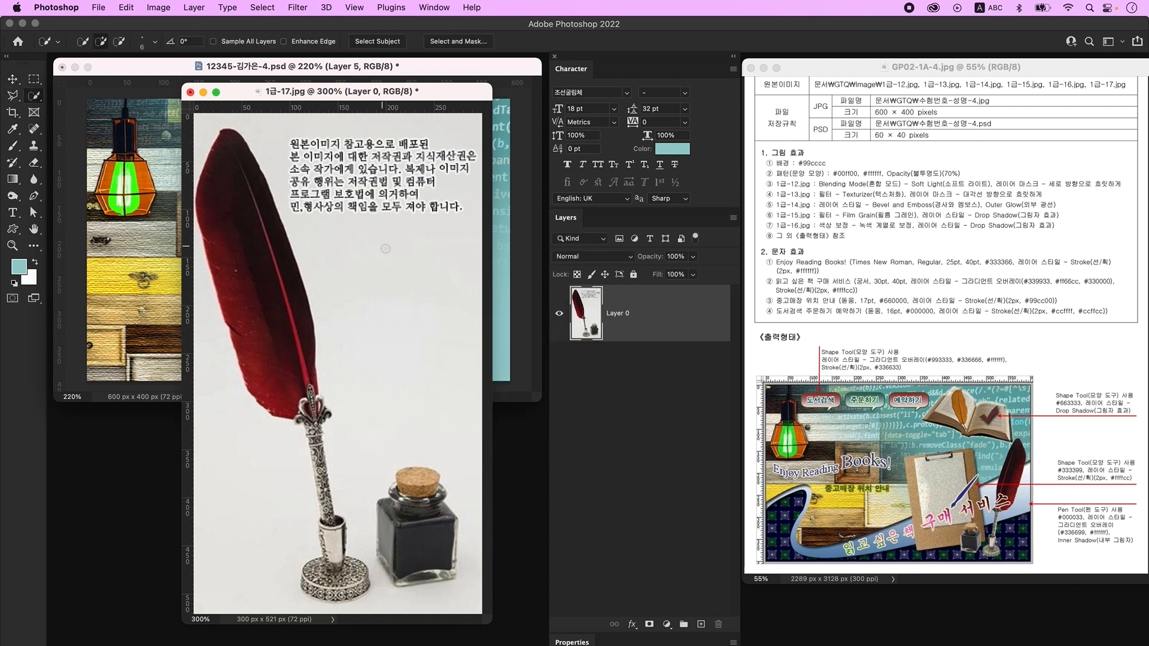
left_click(422, 396)
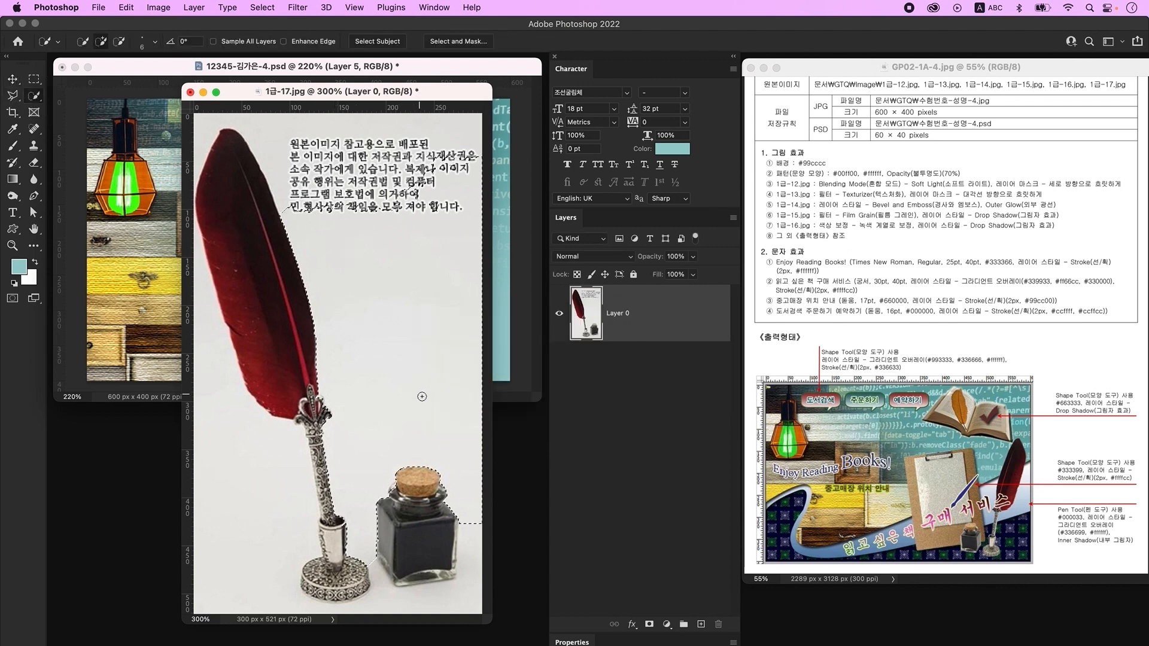
key("Delete")
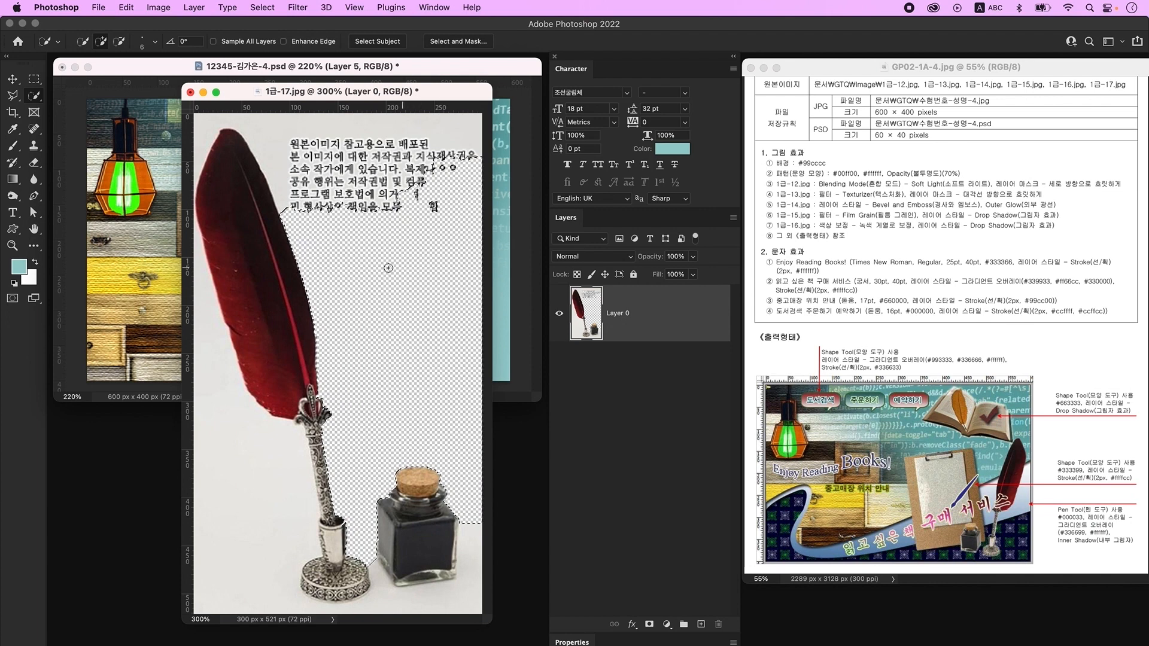
key("Delete")
key("super+d")
left_click(213, 519)
left_click(319, 539, "alt")
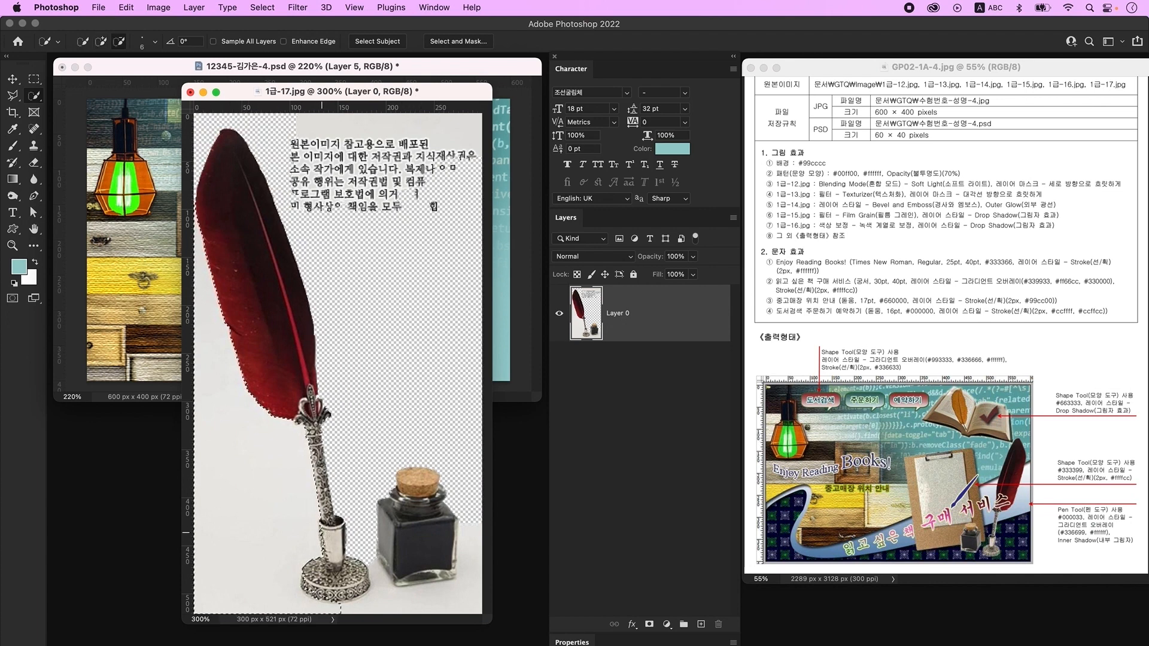
key("Delete")
key("super+d")
left_click(390, 603)
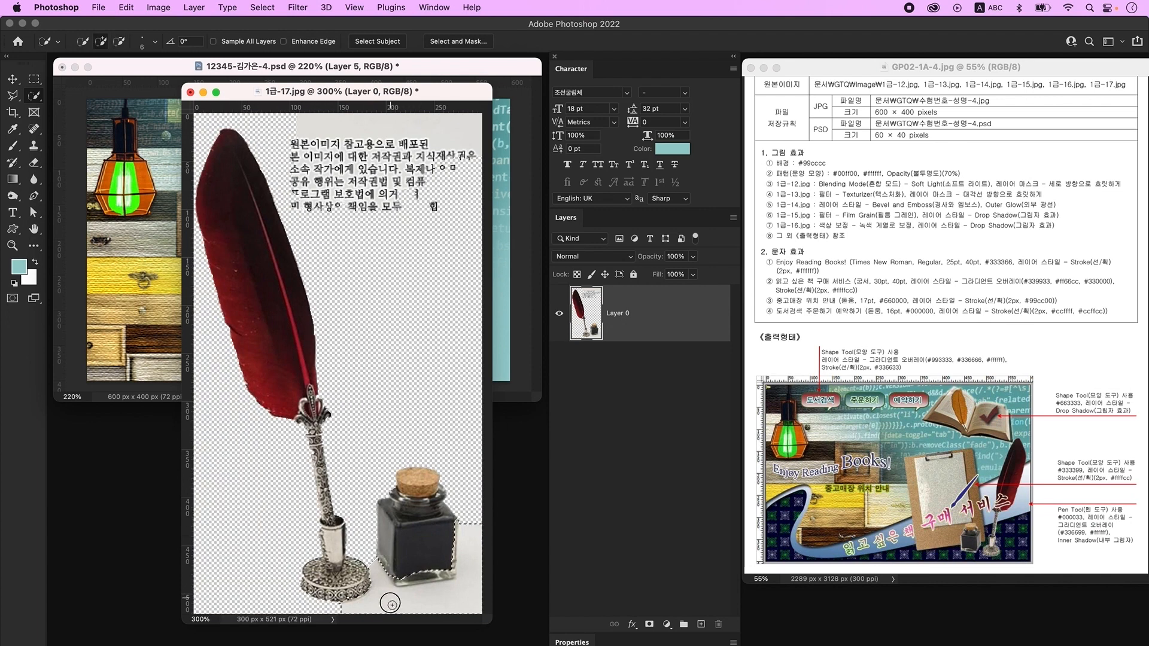
key("Delete")
key("super+d")
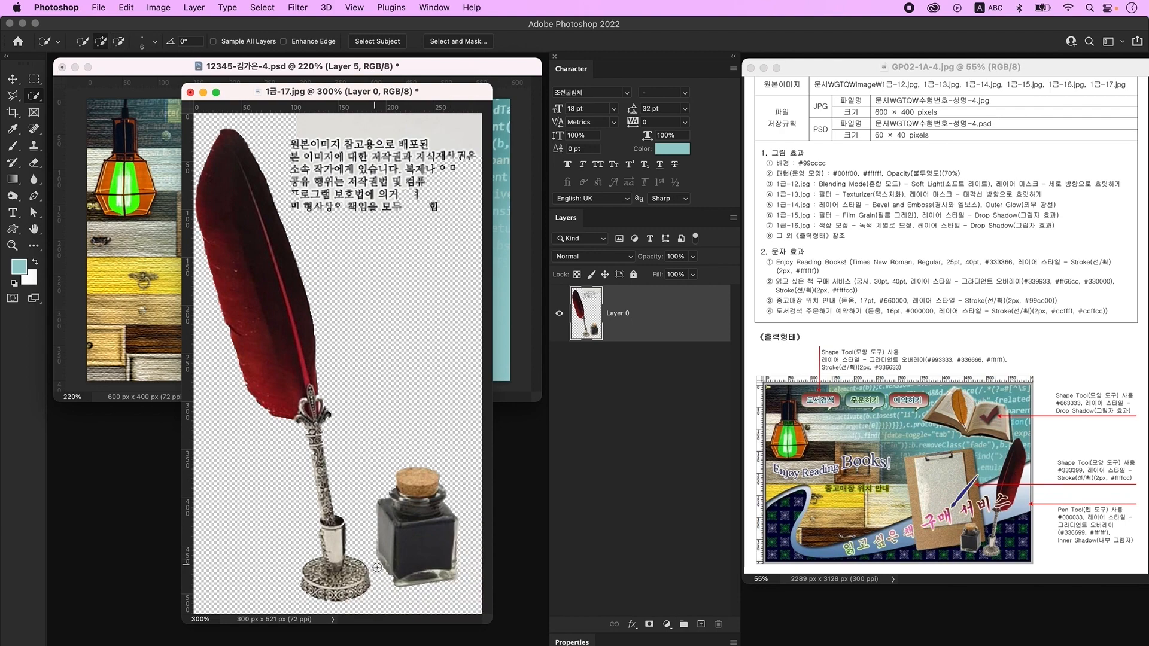
- Outline the caption text with the Polygonal Lasso and delete it
key("super+minus")
left_click(17, 95)
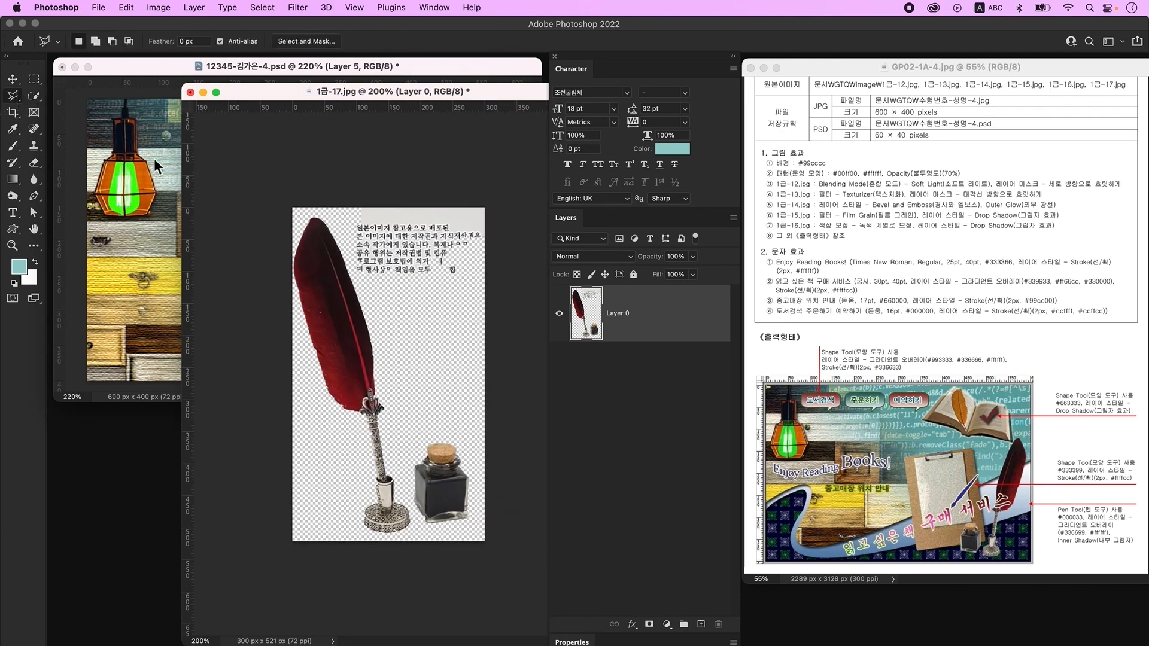
left_click(350, 193)
left_click(344, 237)
left_click(395, 312)
left_click(486, 305)
left_click(503, 220)
left_click(488, 175)
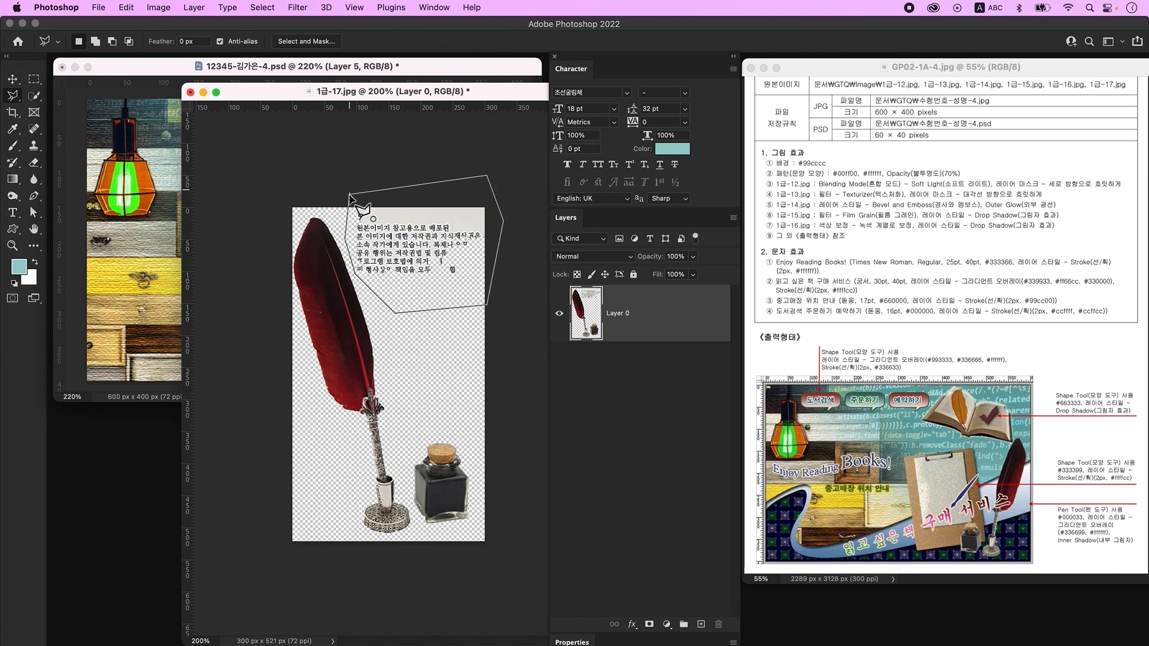
left_click(344, 183)
key("BackSpace")
key("super+d")
key("v")
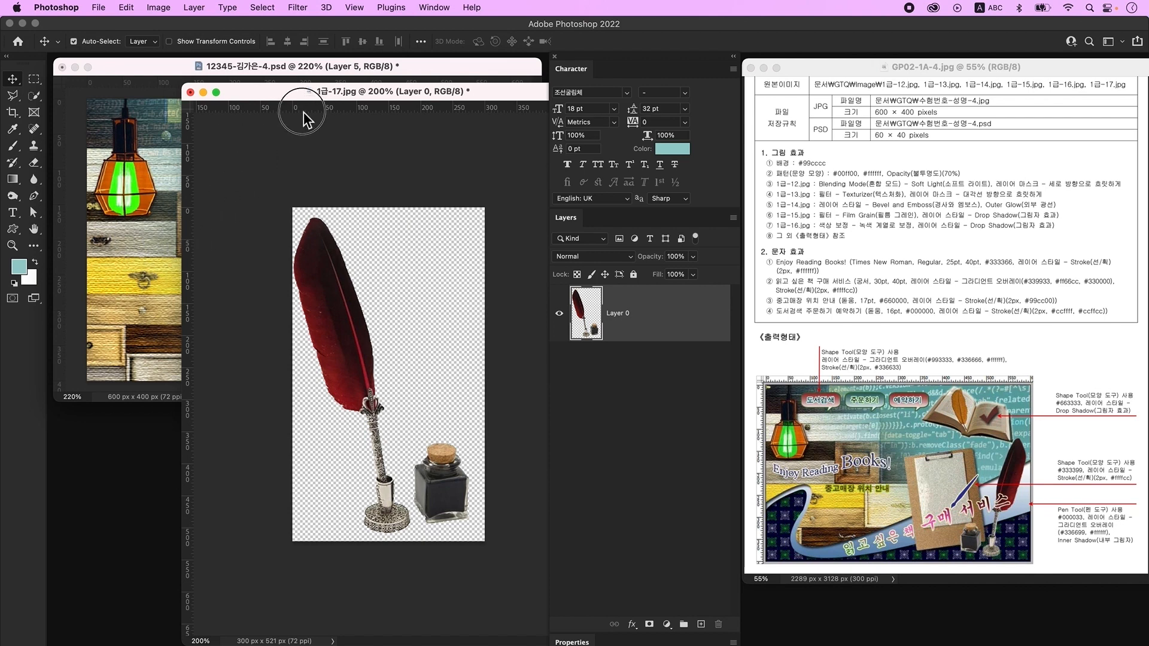
- Place the quill as Layer 6, about 51% and mirrored, beside the clipboard; add empty Layer 7
left_click_drag(286, 97, 439, 123)
left_click_drag(488, 344, 294, 254)
key("super+t")
left_click_drag(341, 152, 350, 318)
left_click_drag(307, 355, 348, 189)
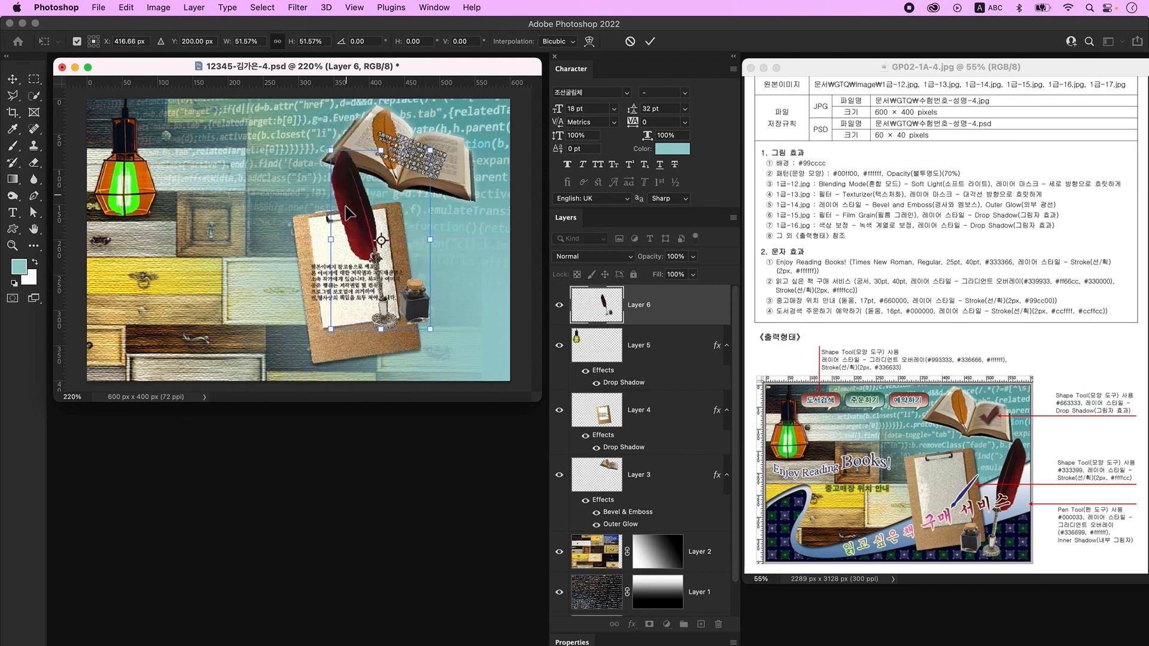
right_click(350, 219)
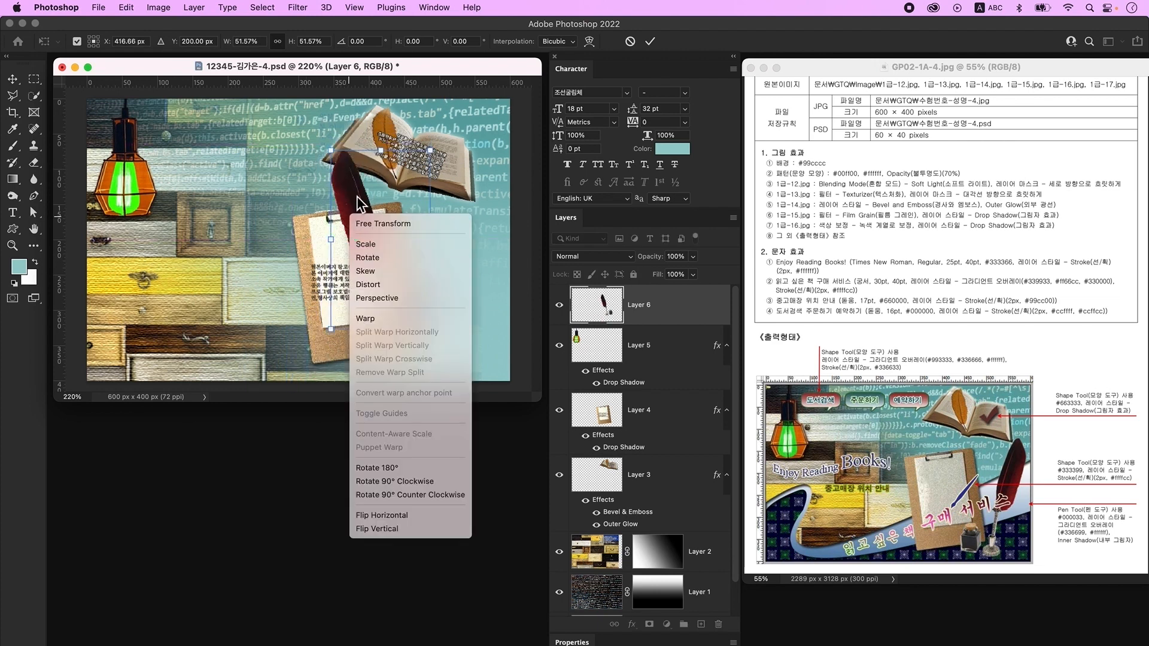
left_click(417, 516)
left_click_drag(395, 229, 456, 268)
key("Return")
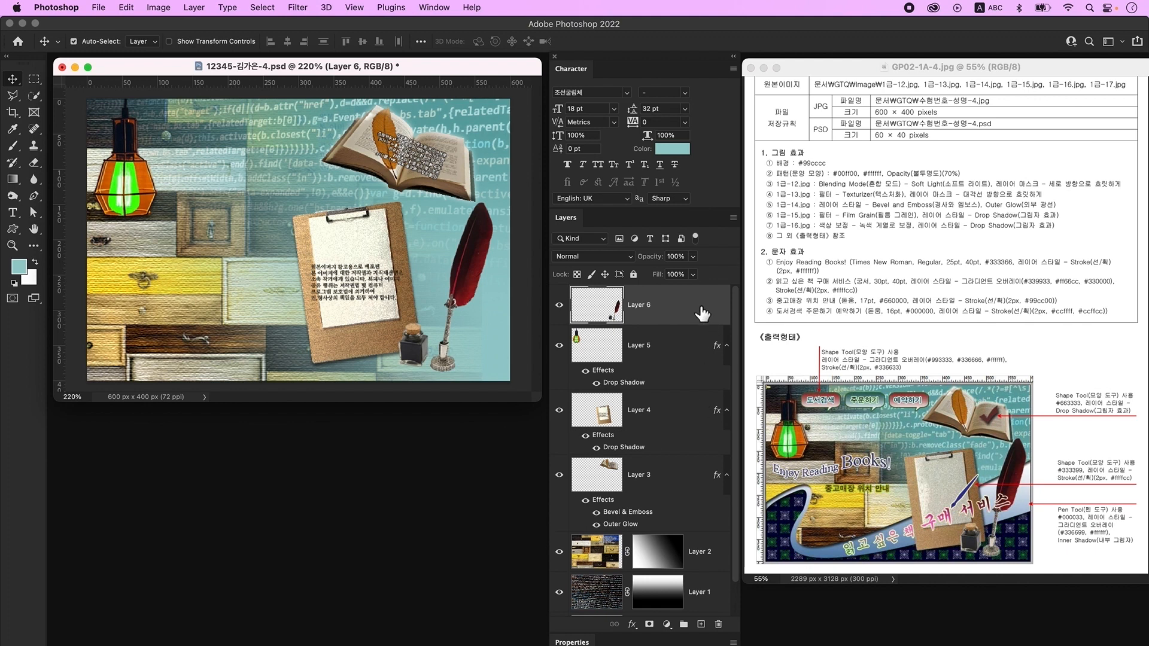
left_click(701, 624)
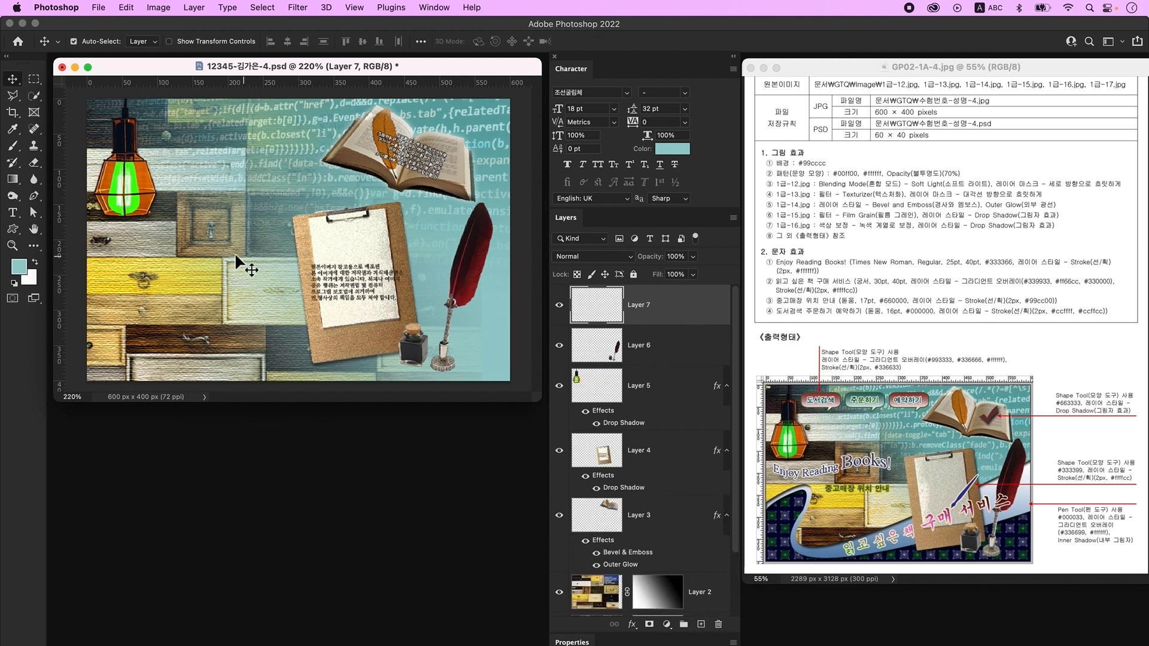
- Add the text 'Enjoy Reading Books!' near the top-left of the canvas
left_click(14, 216)
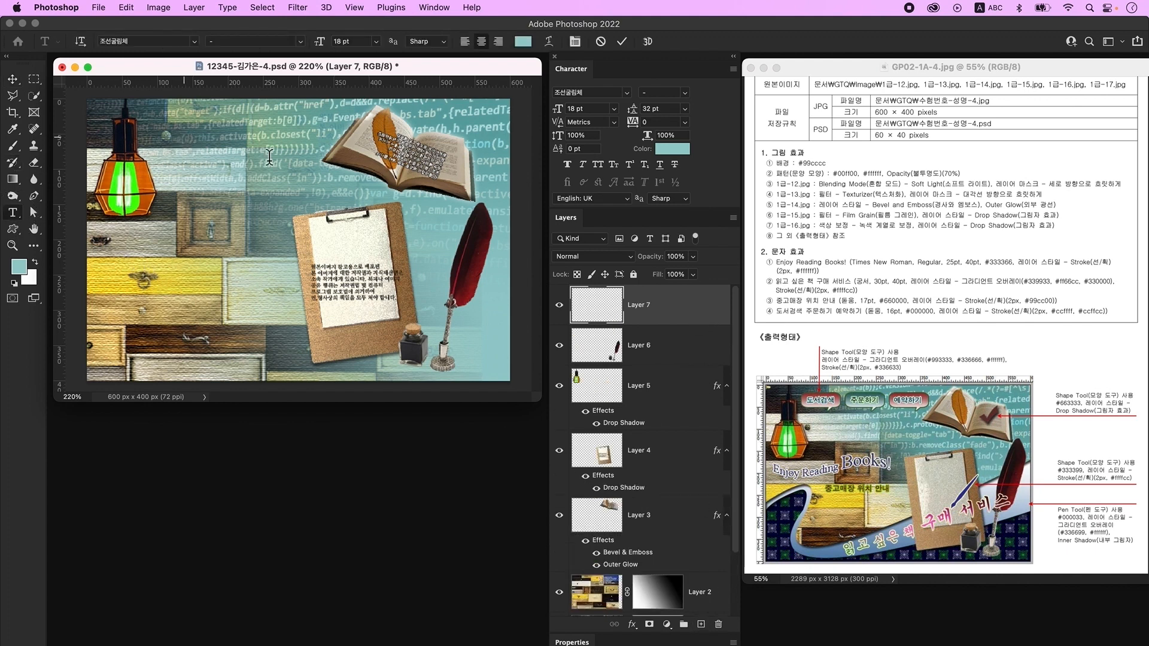
left_click(185, 137)
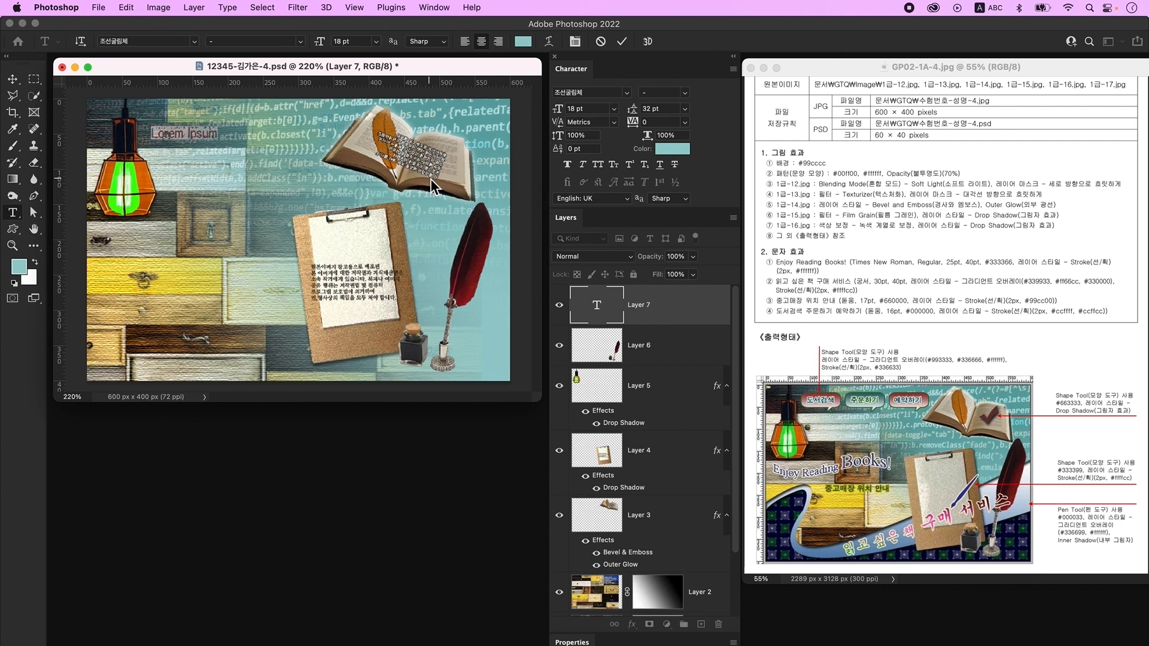
type("Dn")
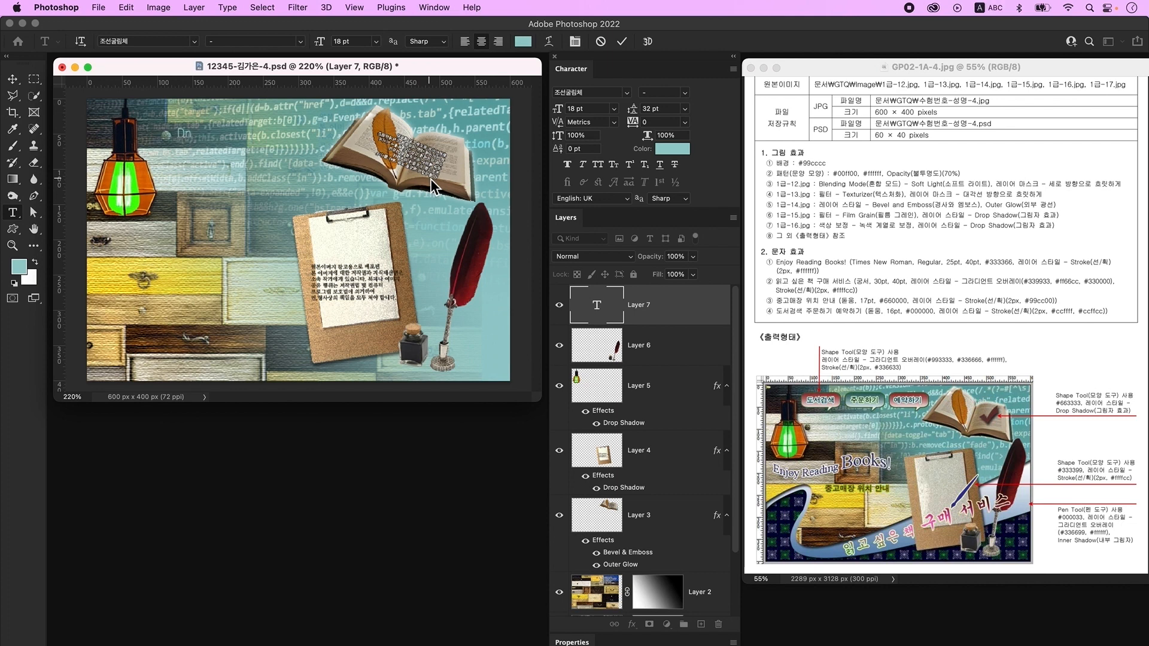
type("joy Reading Books!")
key("super+Return")
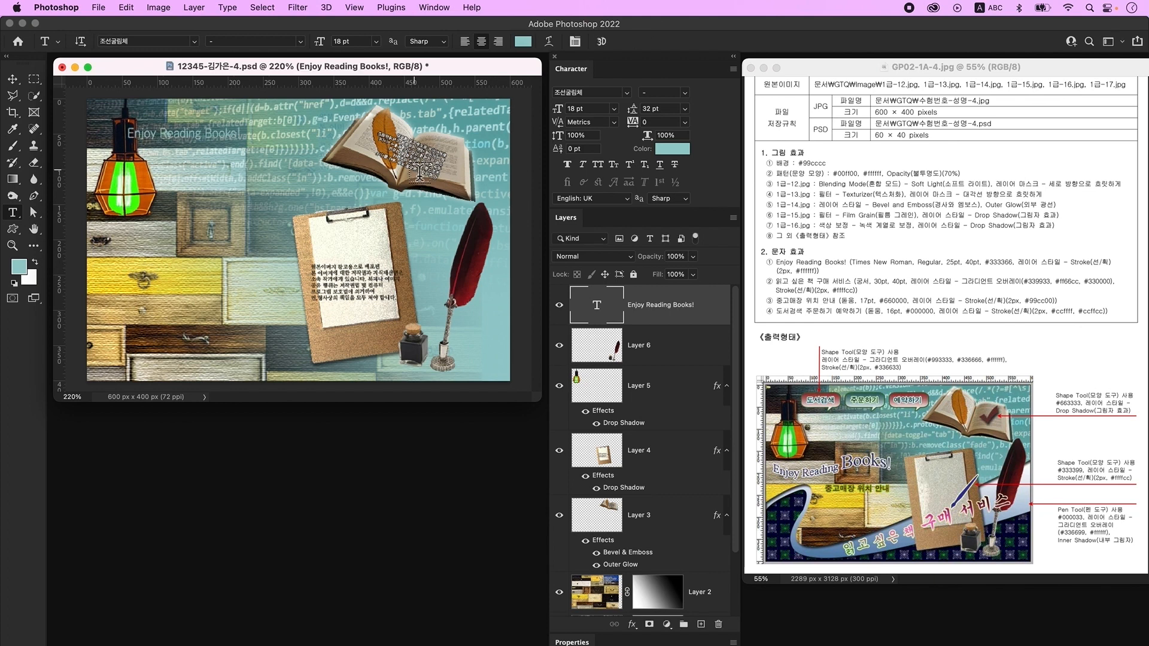
- Set the title's font to Times New Roman at 25 pt
left_click(439, 7)
left_click(479, 154)
type("Times New Roman")
key("Return")
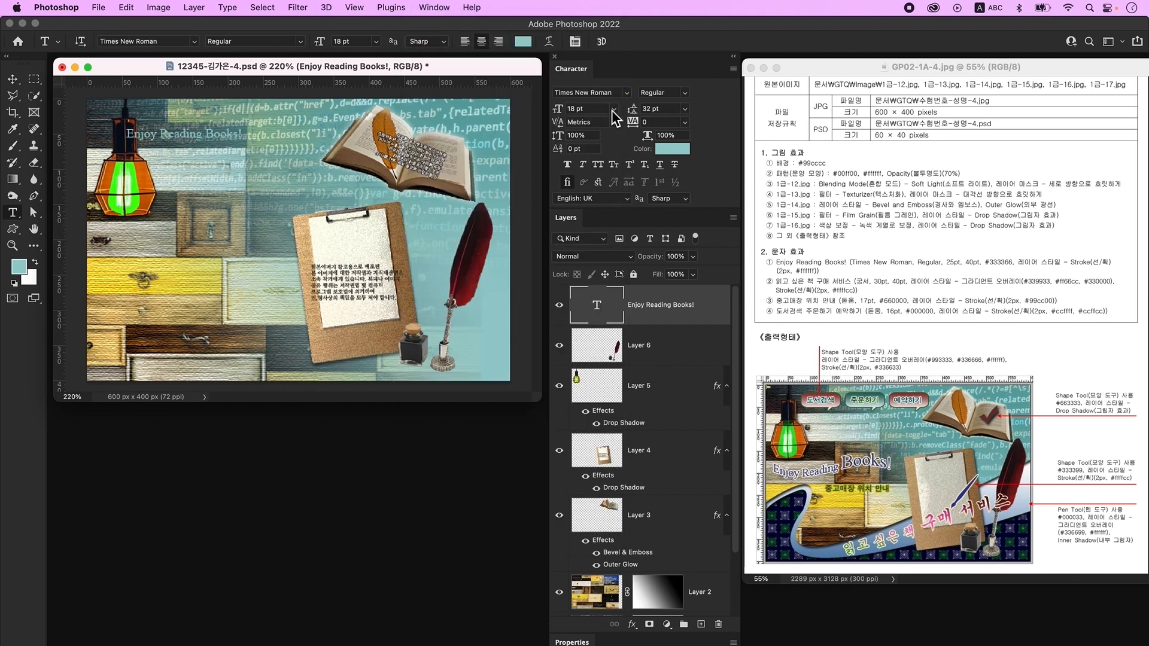
left_click(608, 109)
type("25")
key("Return")
- Enlarge 'Books!' to 40 pt and colour the text dark navy #333366
left_click_drag(214, 137, 266, 138)
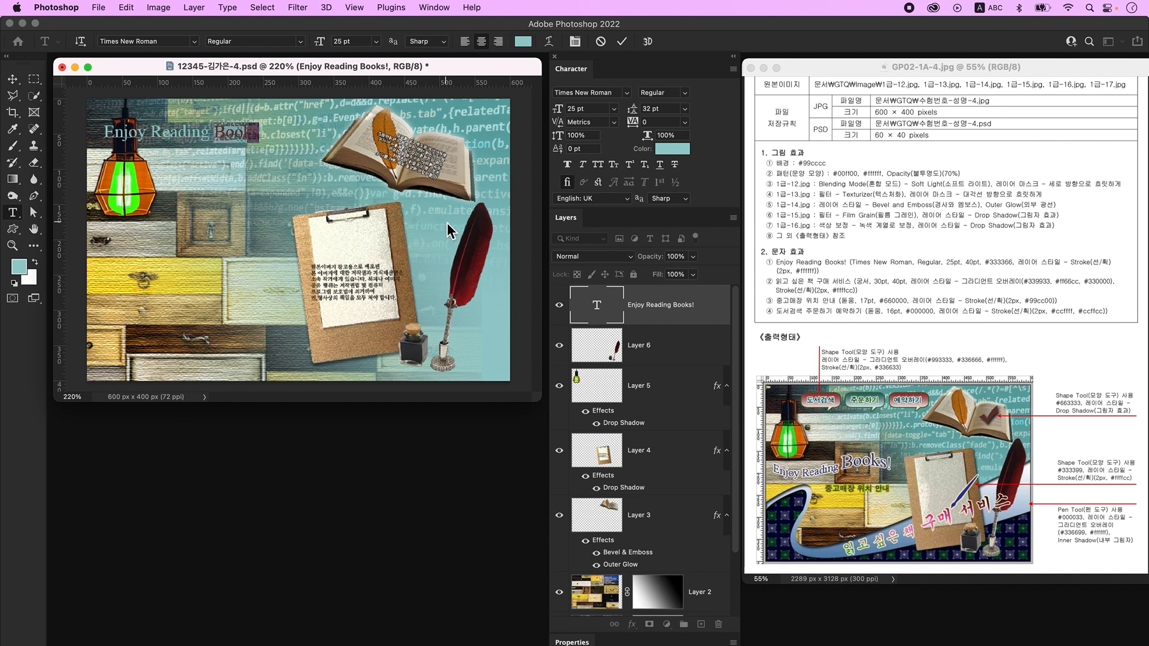
left_click_drag(594, 109, 534, 116)
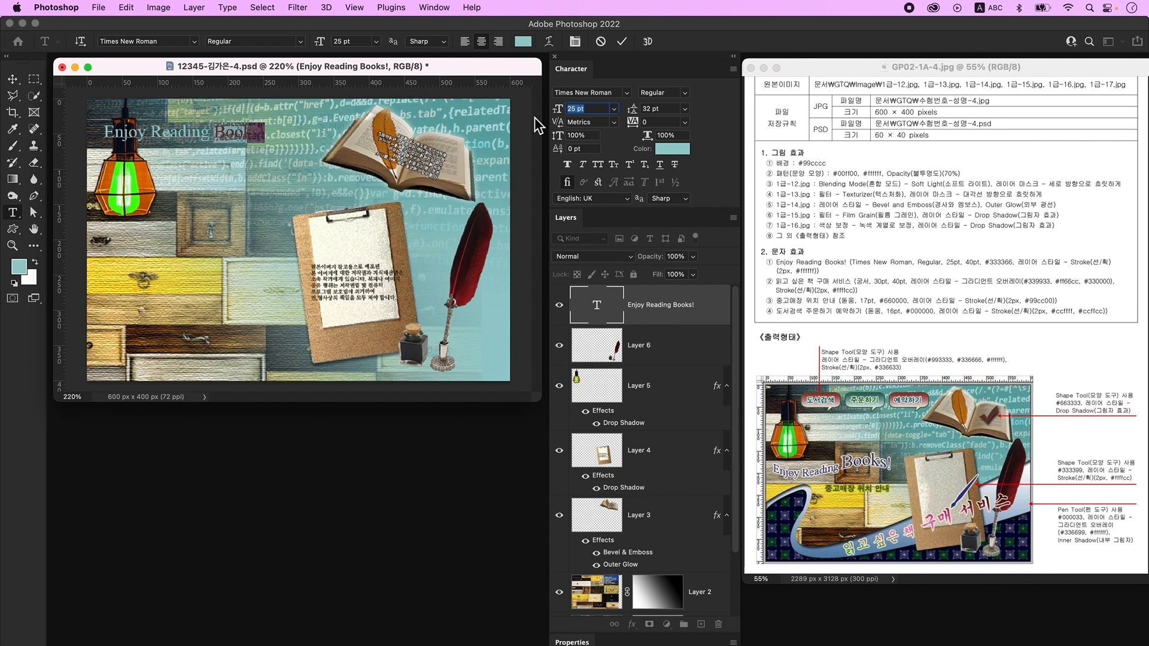
type("40")
key("Return")
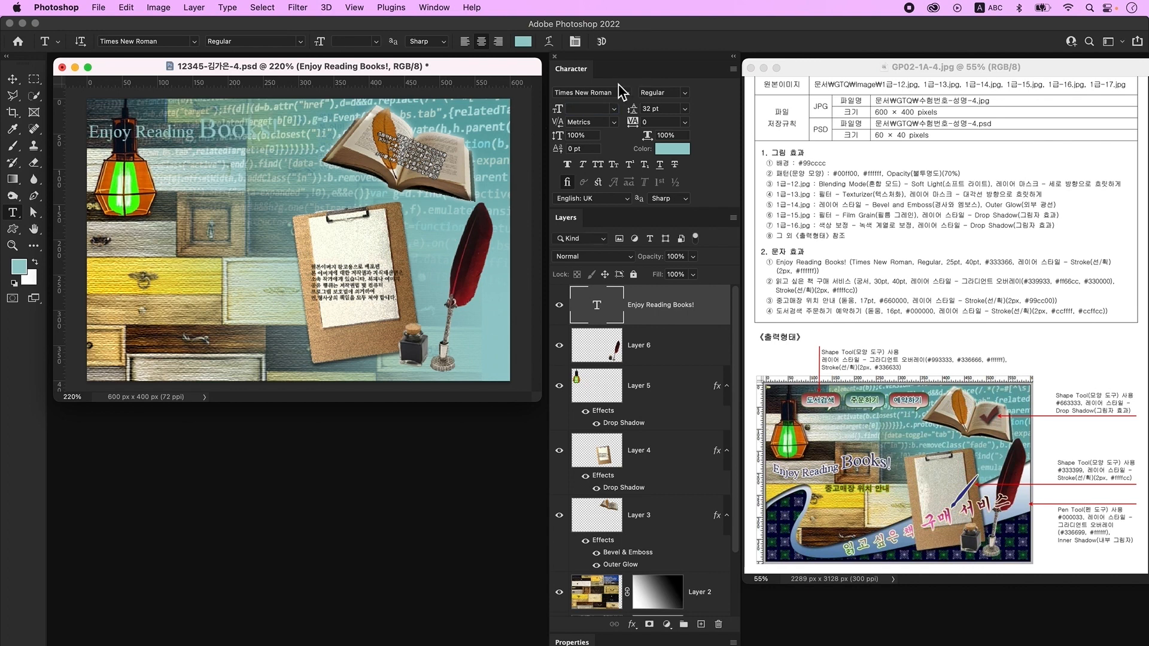
left_click(677, 156)
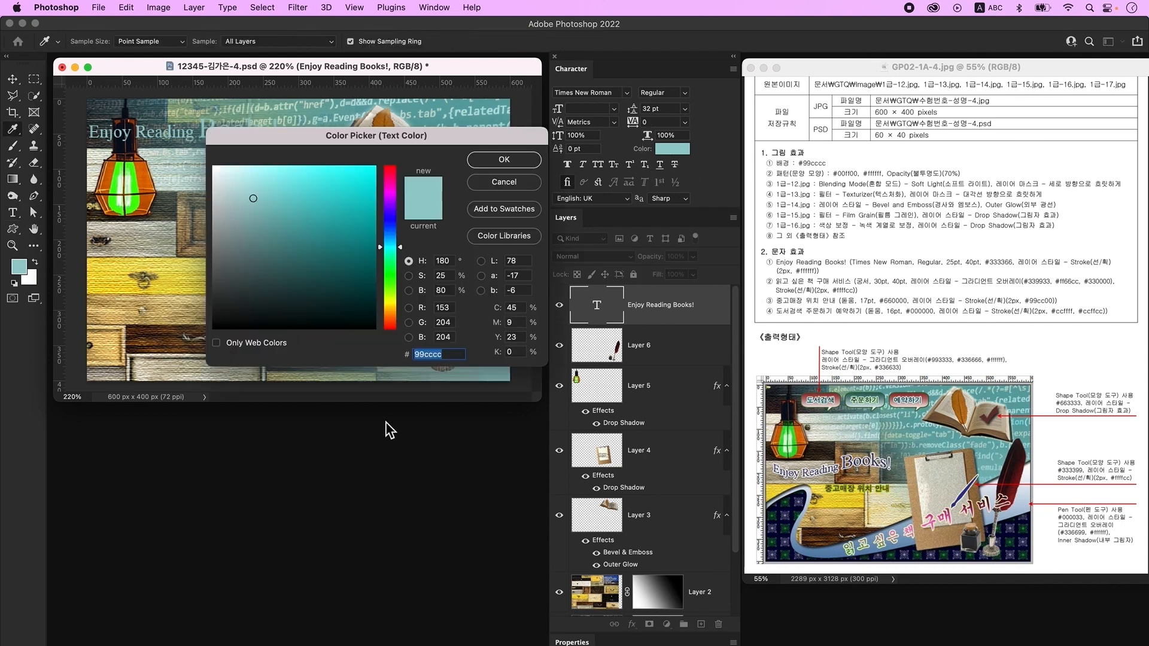
type("333366")
key("Return")
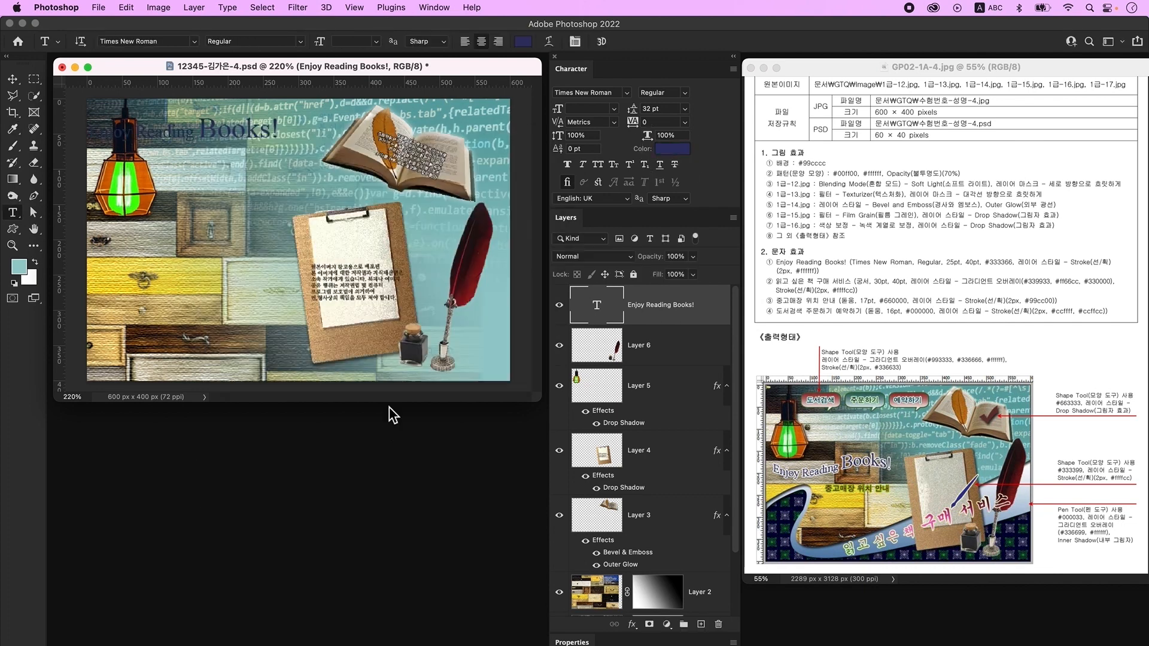
- Add a 2 px white outside Stroke effect to the 'Enjoy Reading Books!' text layer
double_click(713, 323)
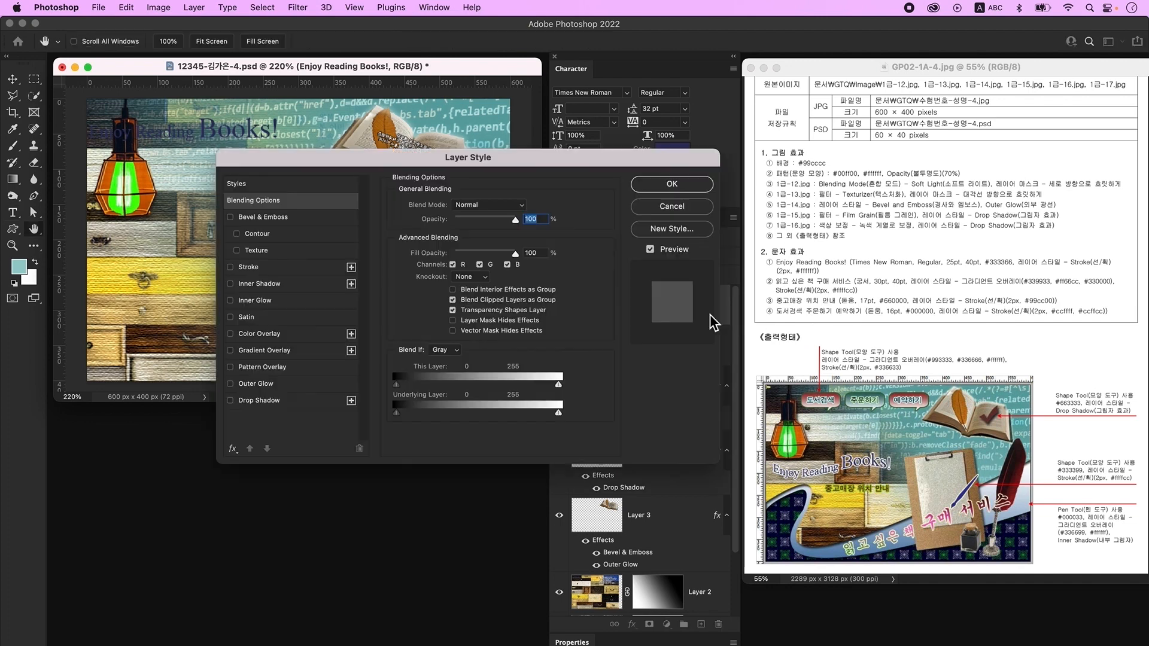
left_click(268, 270)
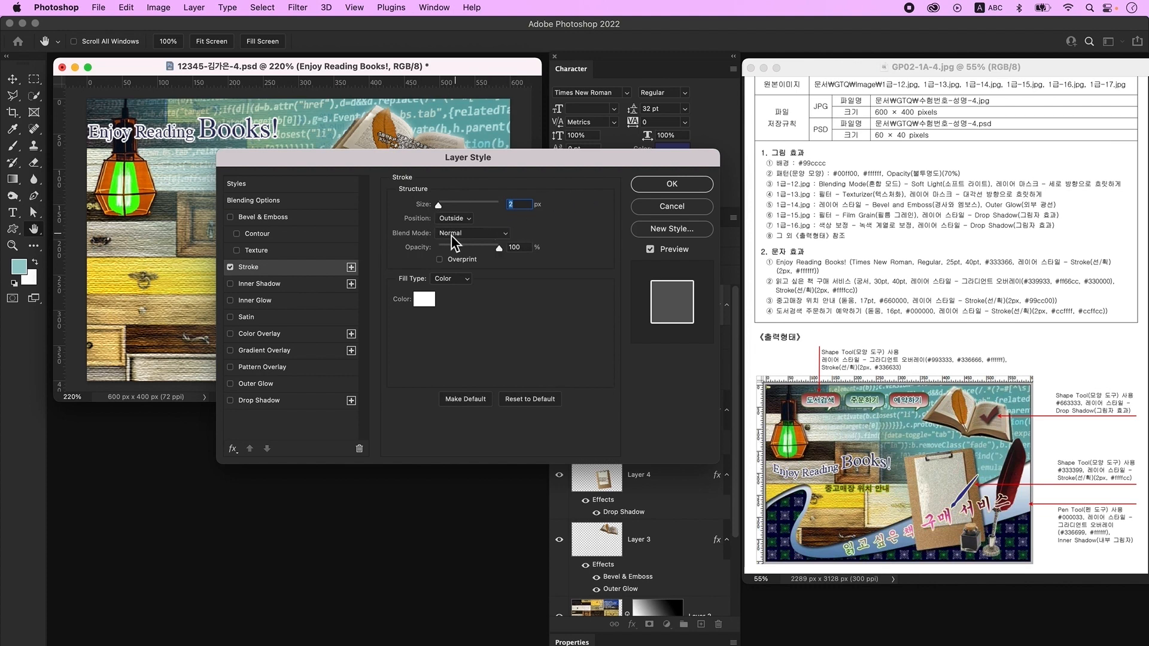
left_click(426, 299)
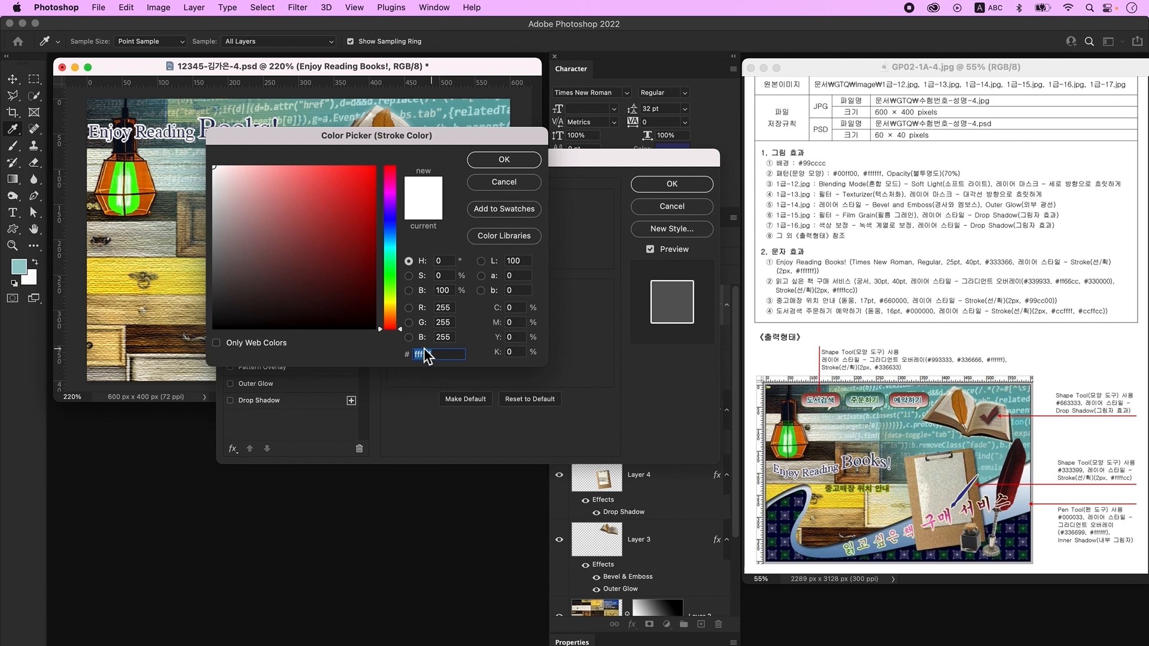
left_click(512, 163)
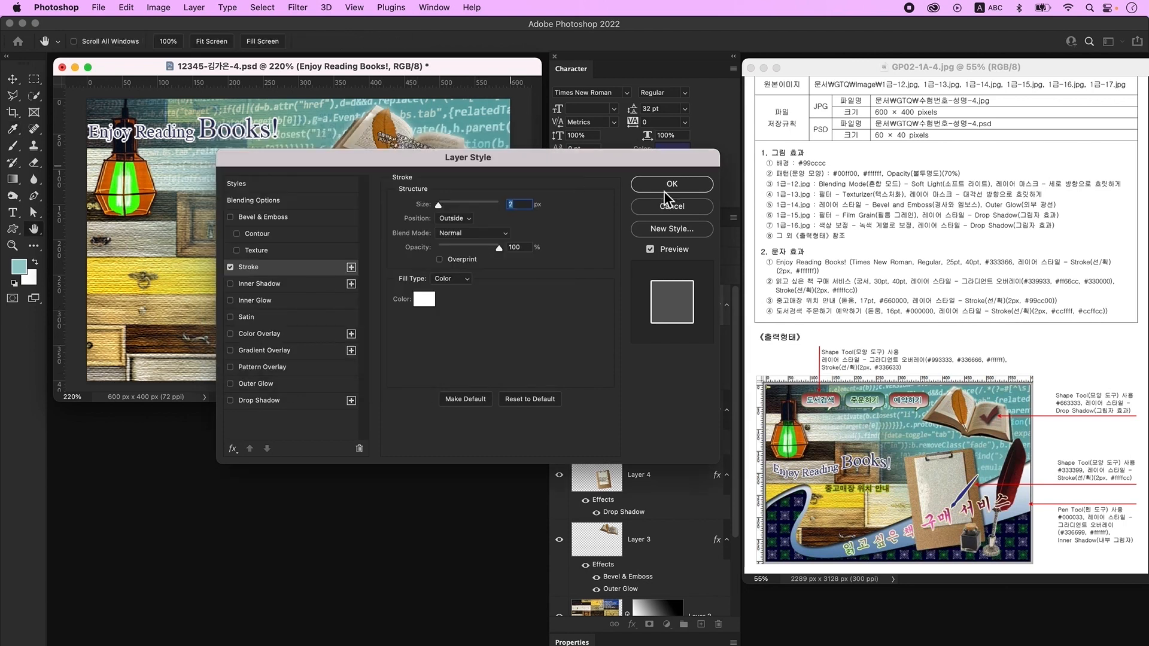
left_click(665, 186)
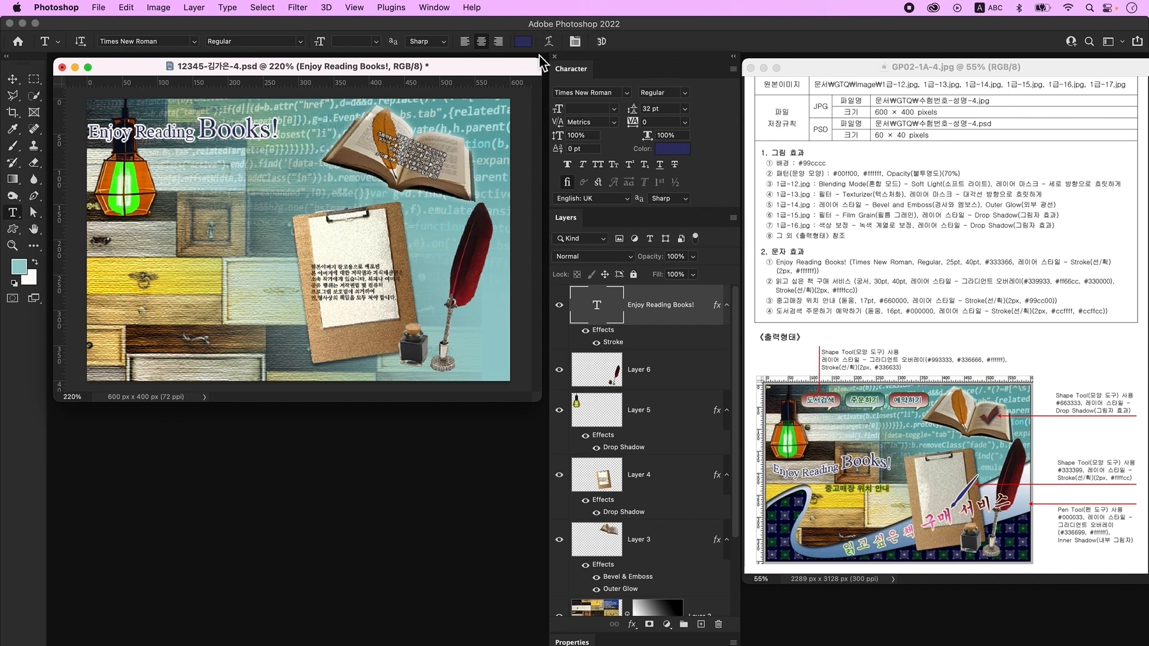
- Warp the title with the Flag style at -40% bend and drag it to the middle left
left_click(548, 41)
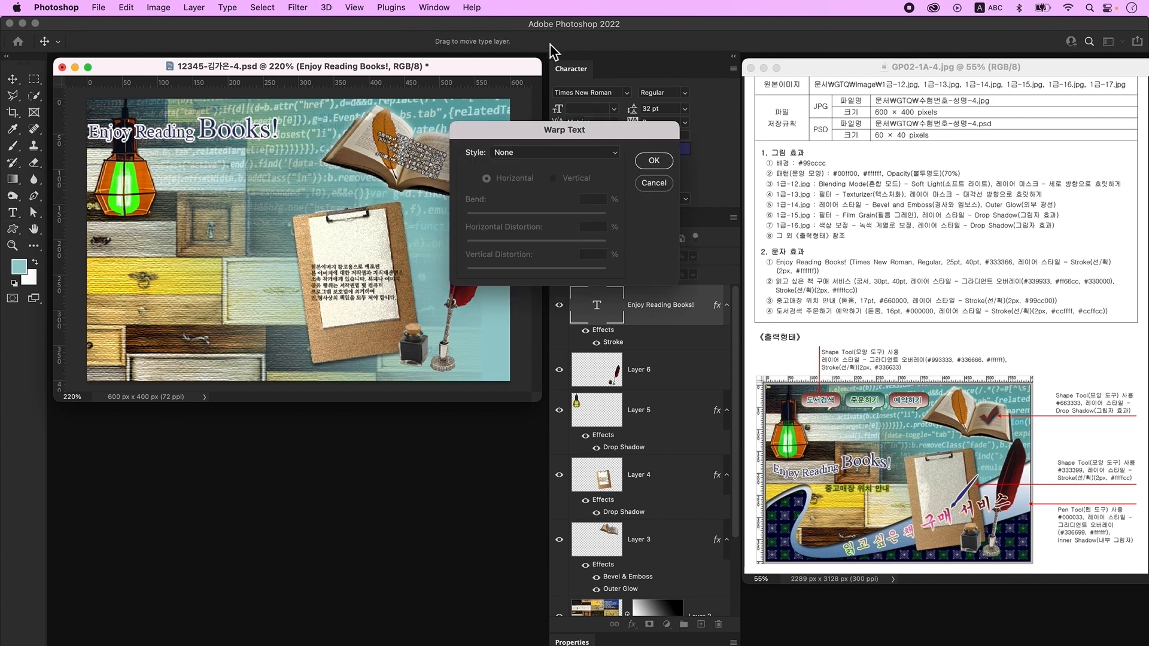
left_click(542, 154)
left_click(533, 265)
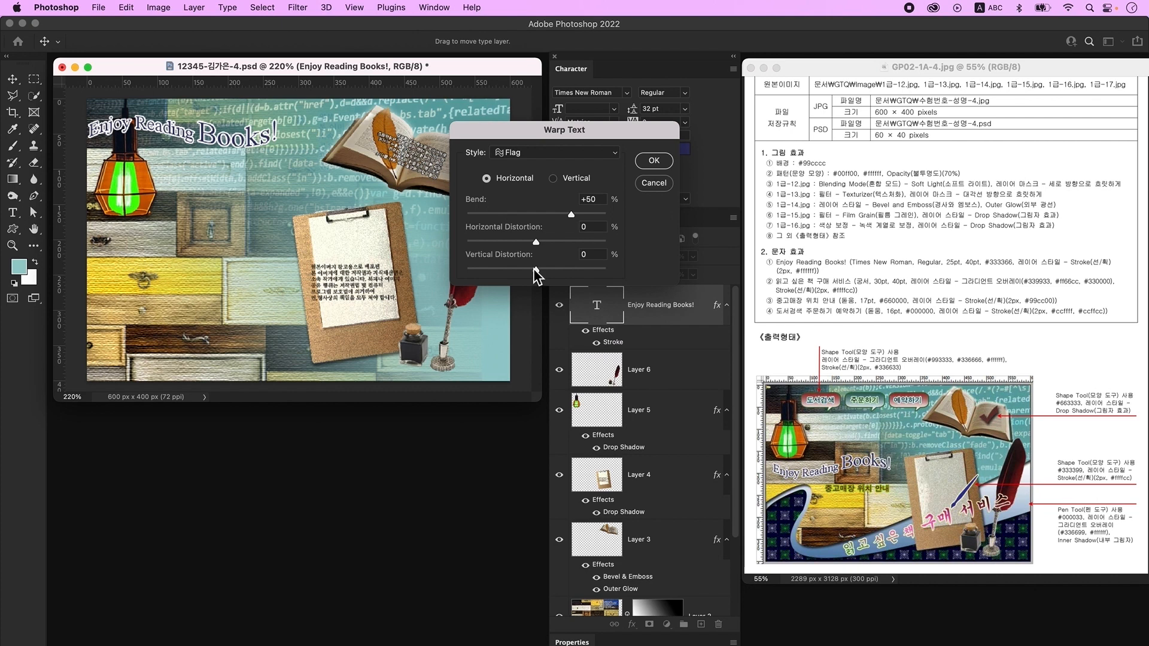
left_click_drag(572, 216, 509, 216)
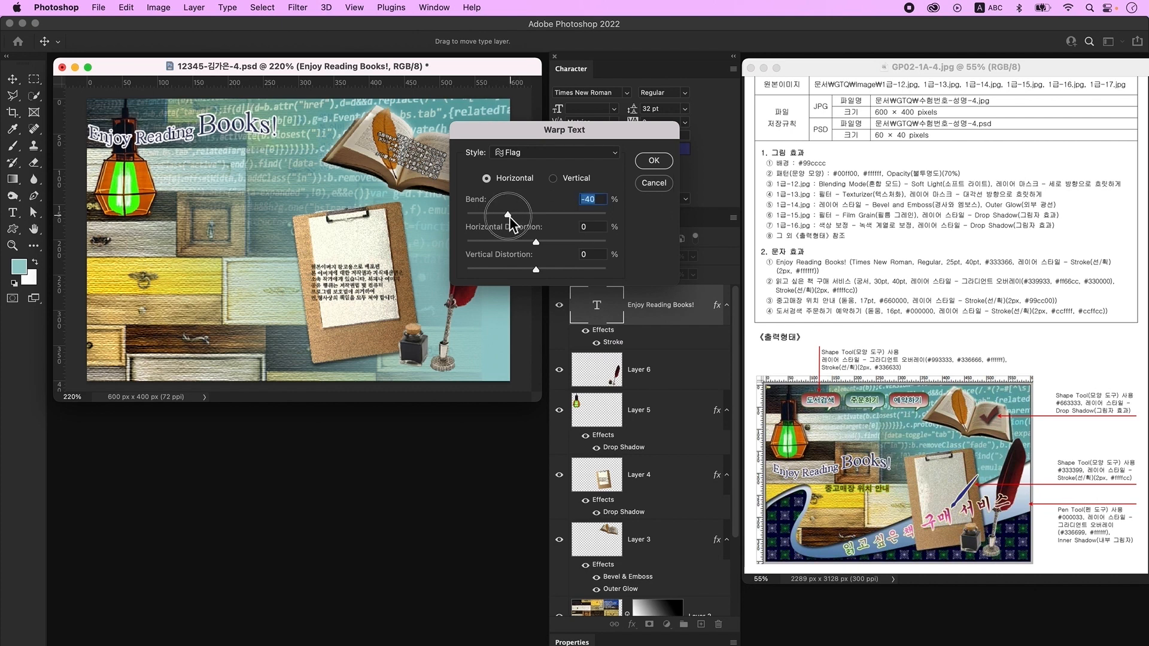
left_click(509, 216)
left_click(655, 162)
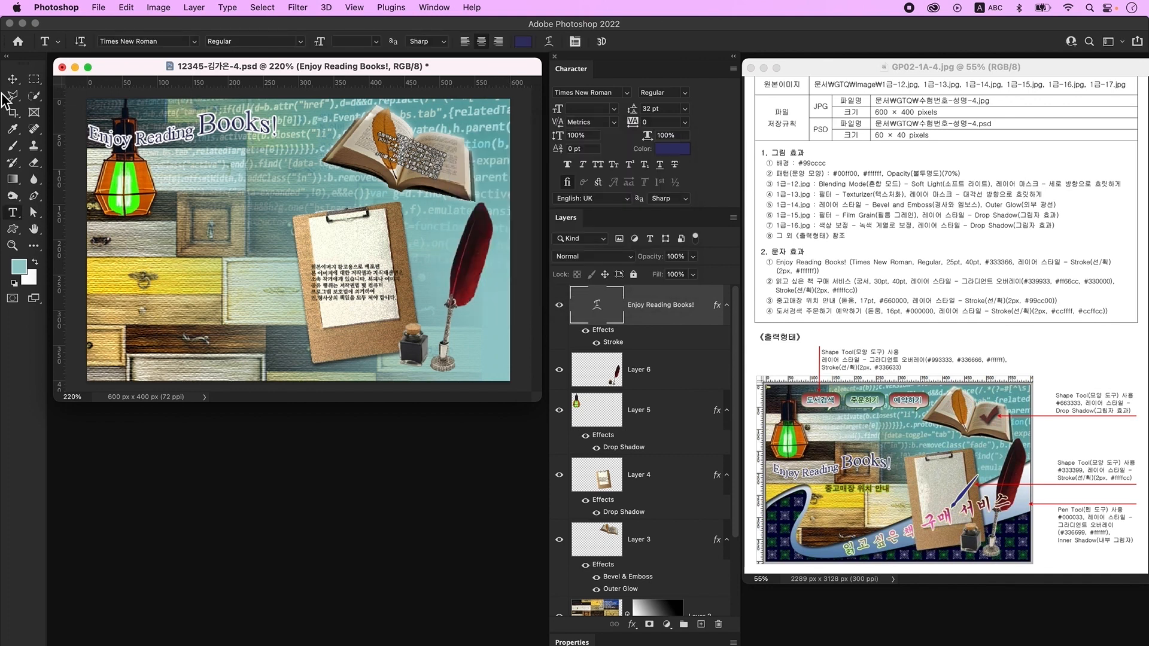
key("v")
left_click_drag(205, 138, 211, 237)
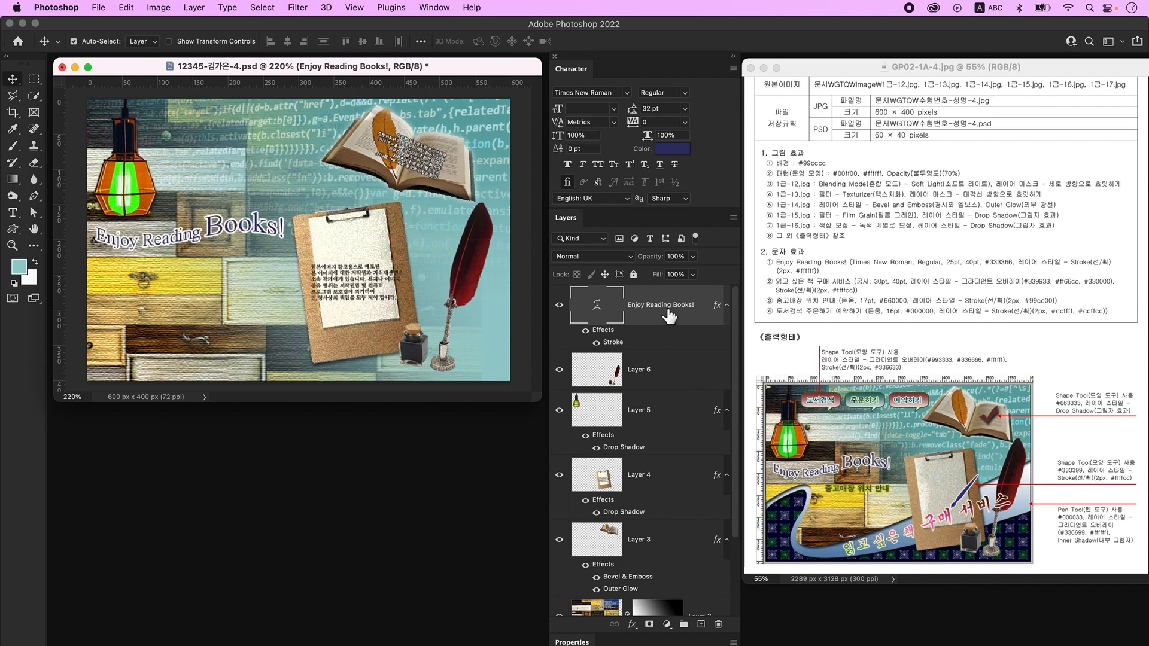
- On a new layer, type the Korean headline '읽고 싶은 책 구매 서비스'
left_click(701, 624)
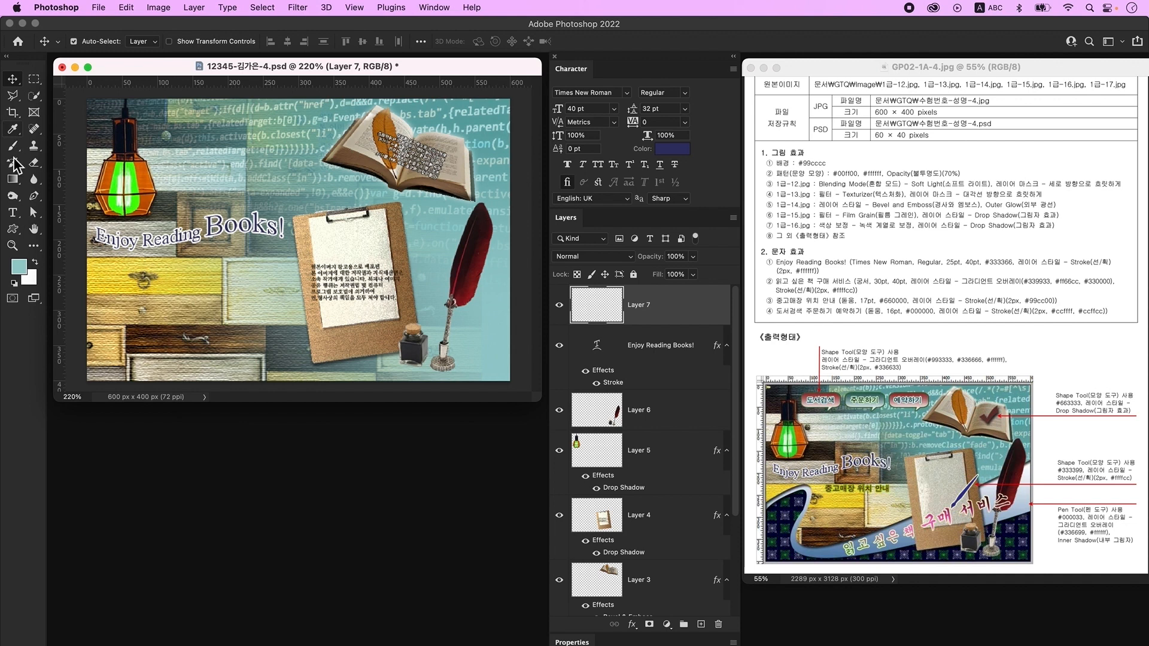
left_click(15, 213)
left_click(251, 179)
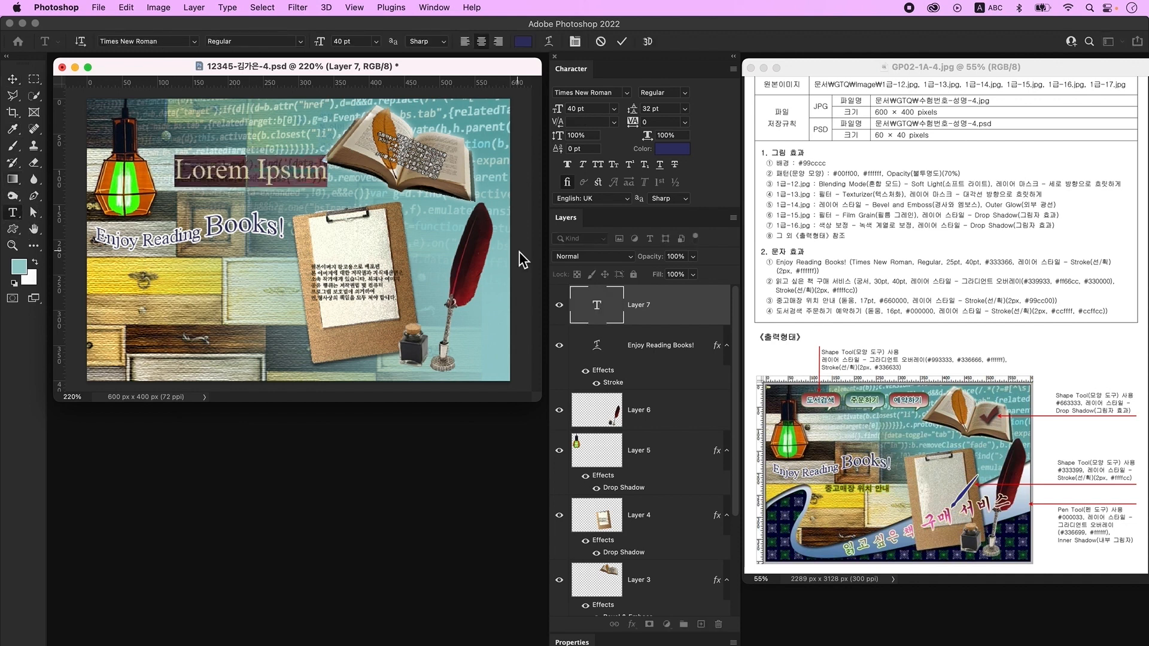
key("ctrl+space")
type("읽고 싶은 책 구매 서비스")
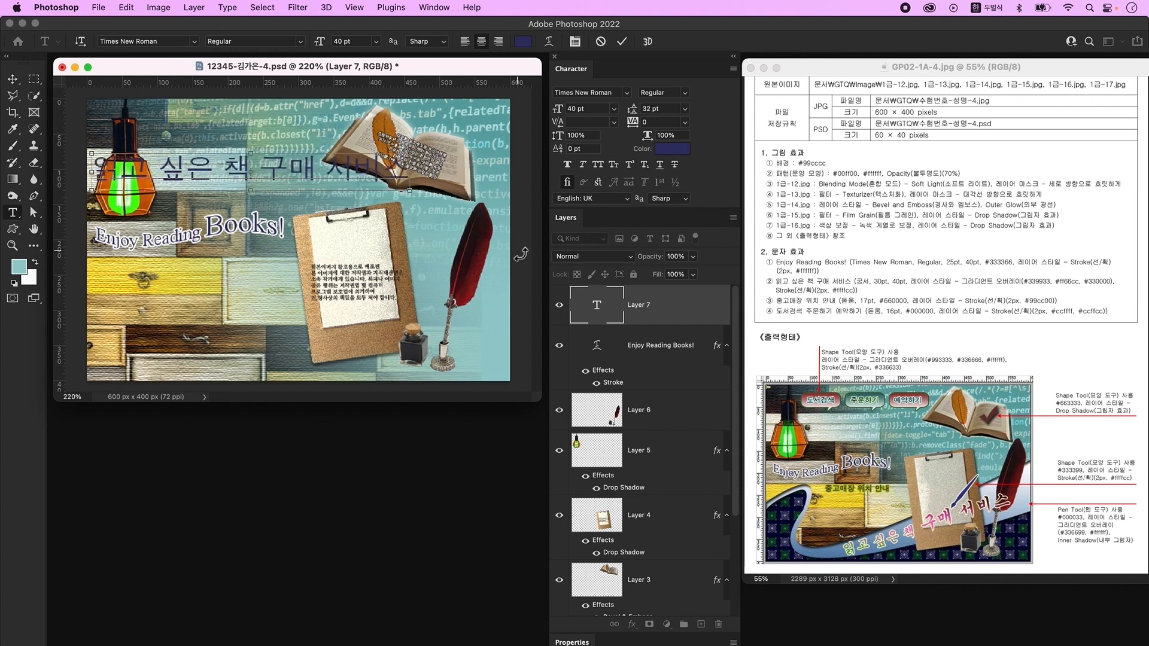
key("ctrl+Return")
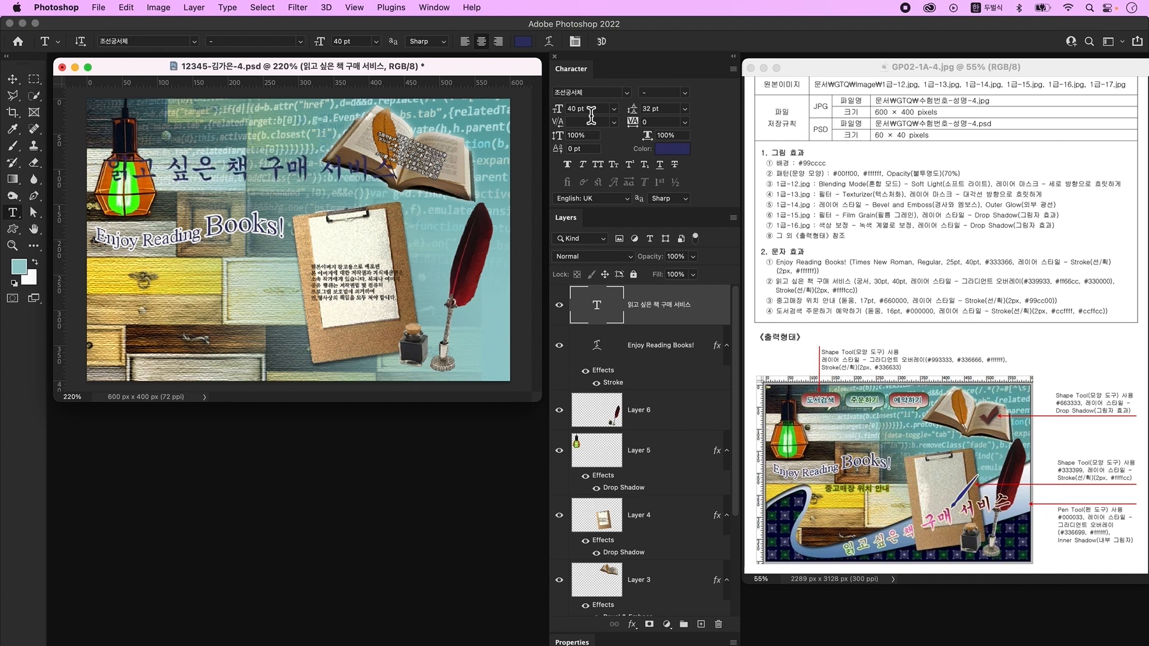
- Set the headline to 조선궁서체 at 30 pt and enlarge '구매 서비스' to 40 pt
left_click_drag(584, 108, 535, 102)
type("30")
key("Return")
left_click_drag(264, 173, 360, 174)
left_click_drag(589, 109, 526, 111)
type("40")
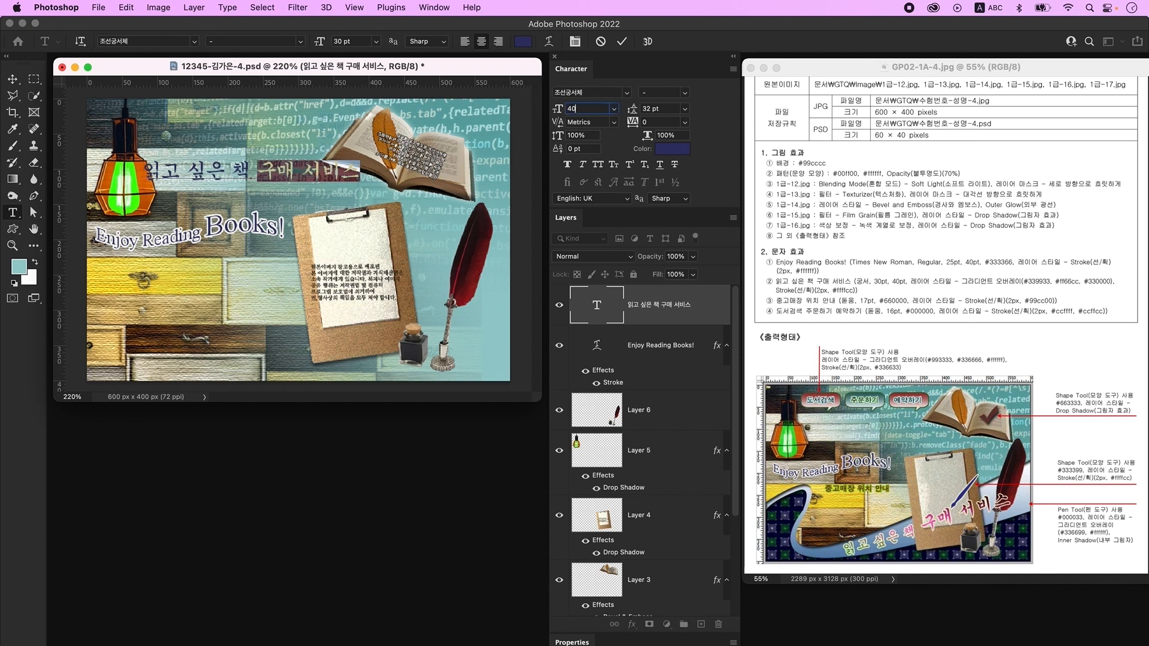
key("Return")
left_click(709, 323)
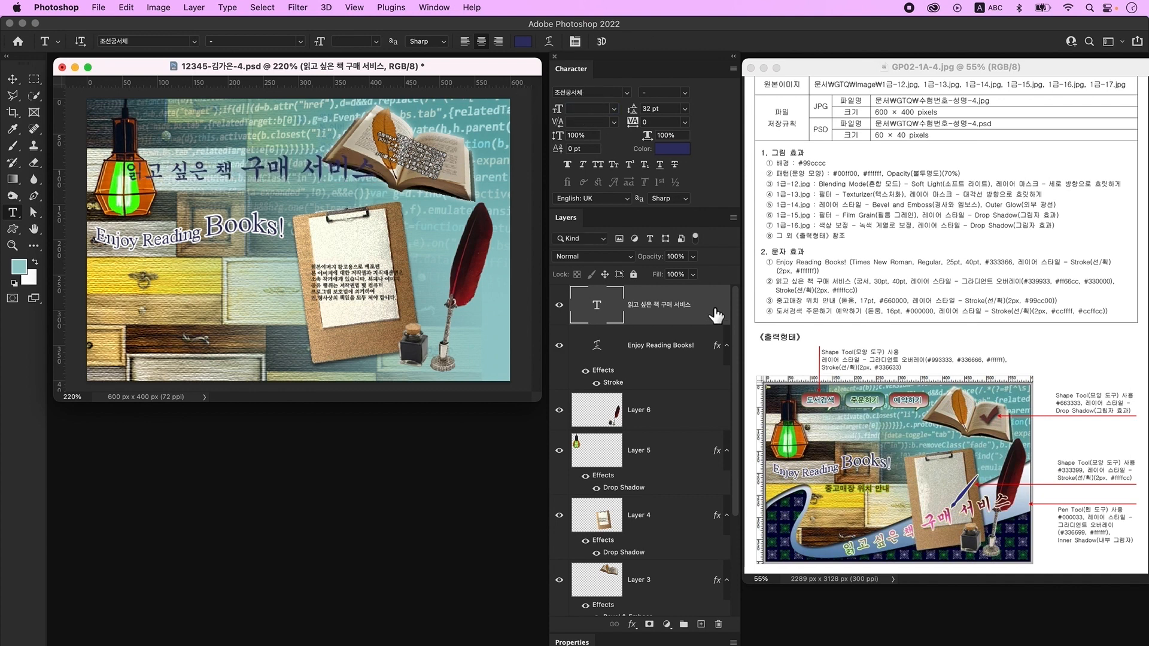
- Add a Gradient Overlay to the headline with its left stop set to green #339933
double_click(716, 315)
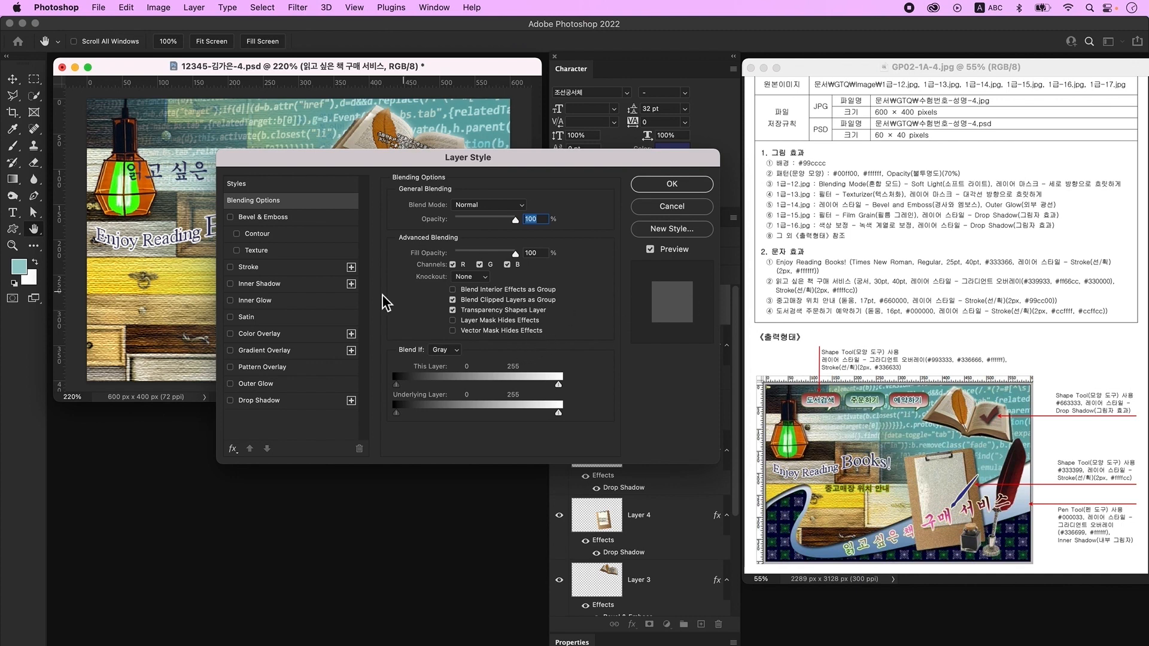
left_click(289, 352)
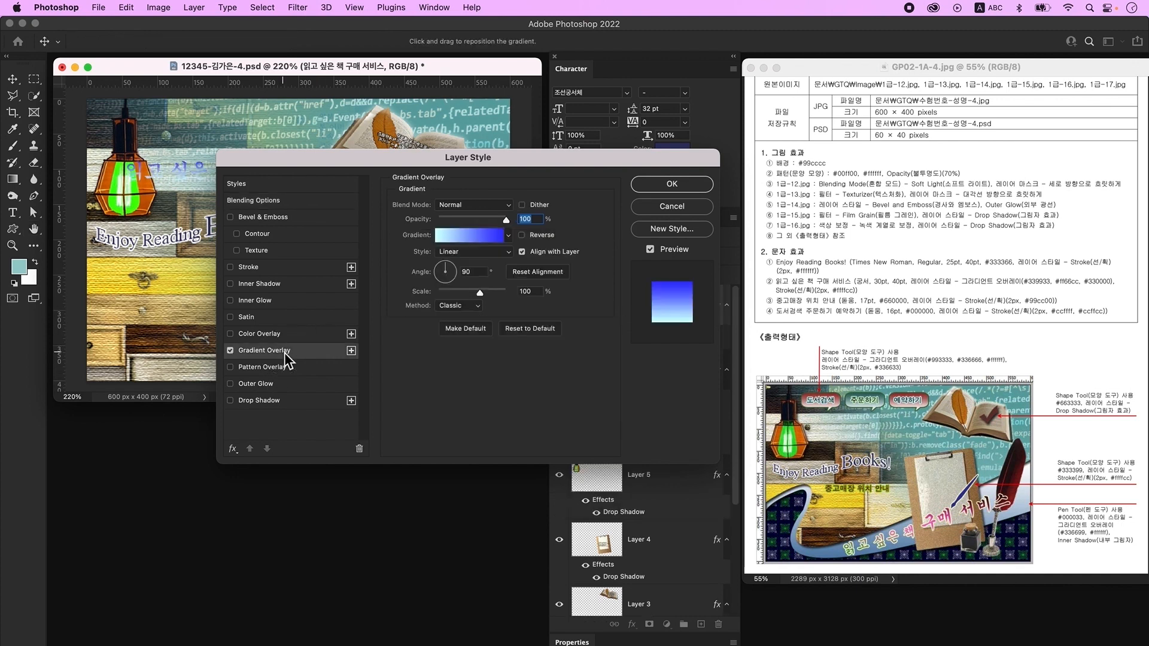
left_click(468, 235)
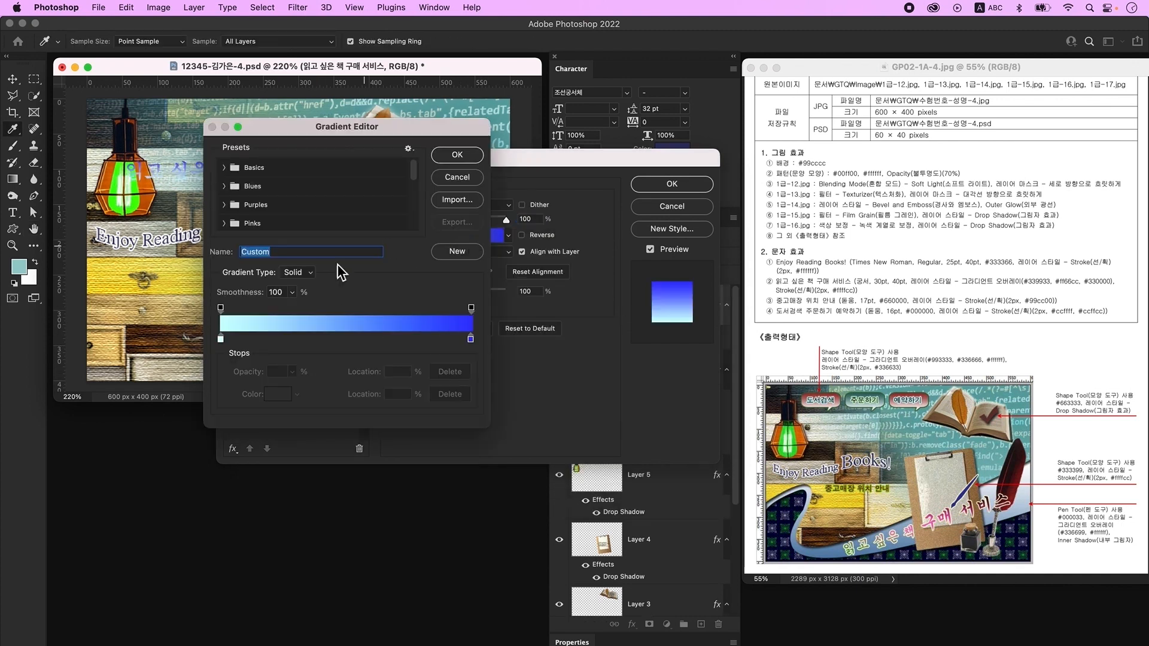
left_click(221, 339)
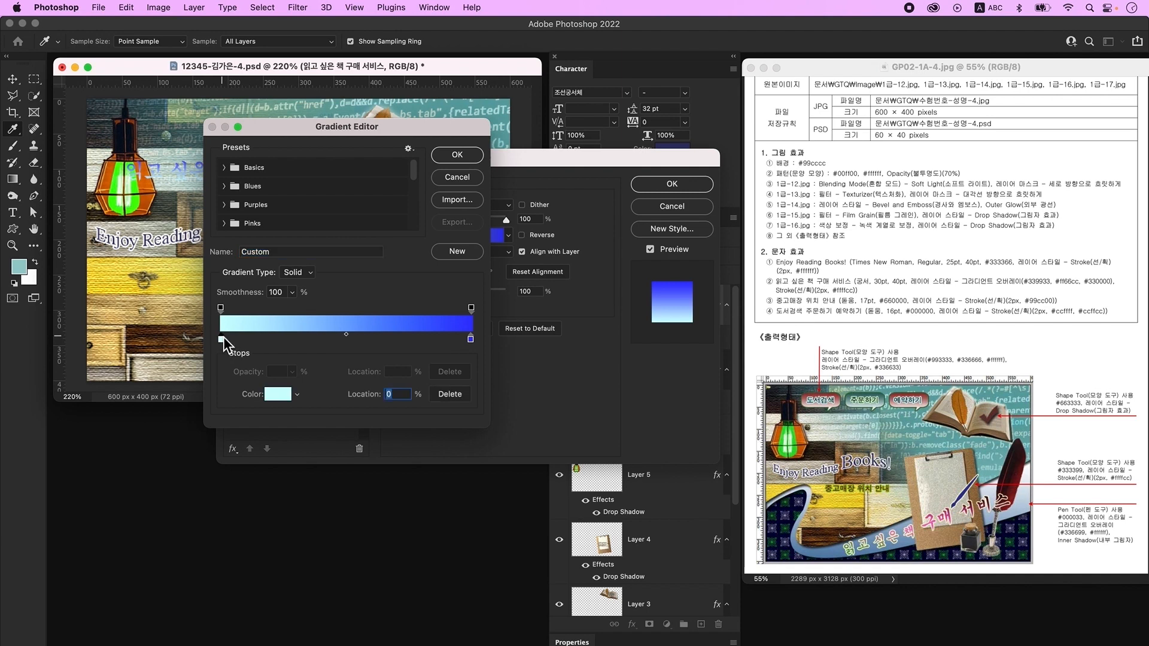
double_click(221, 339)
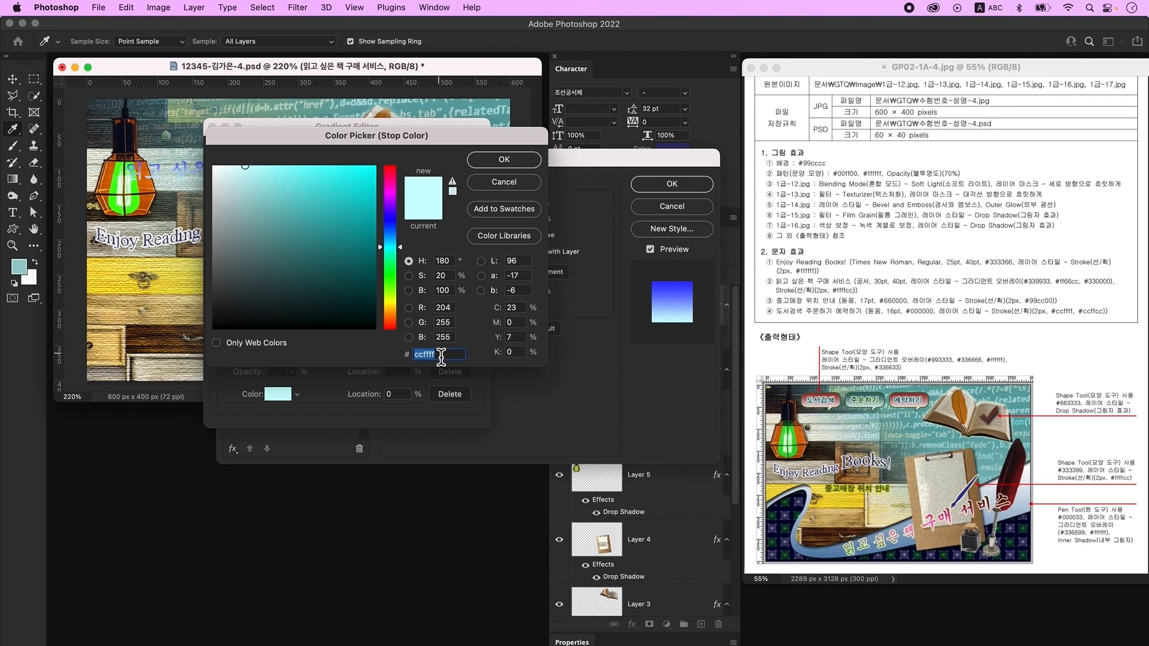
type("339933")
key("Return")
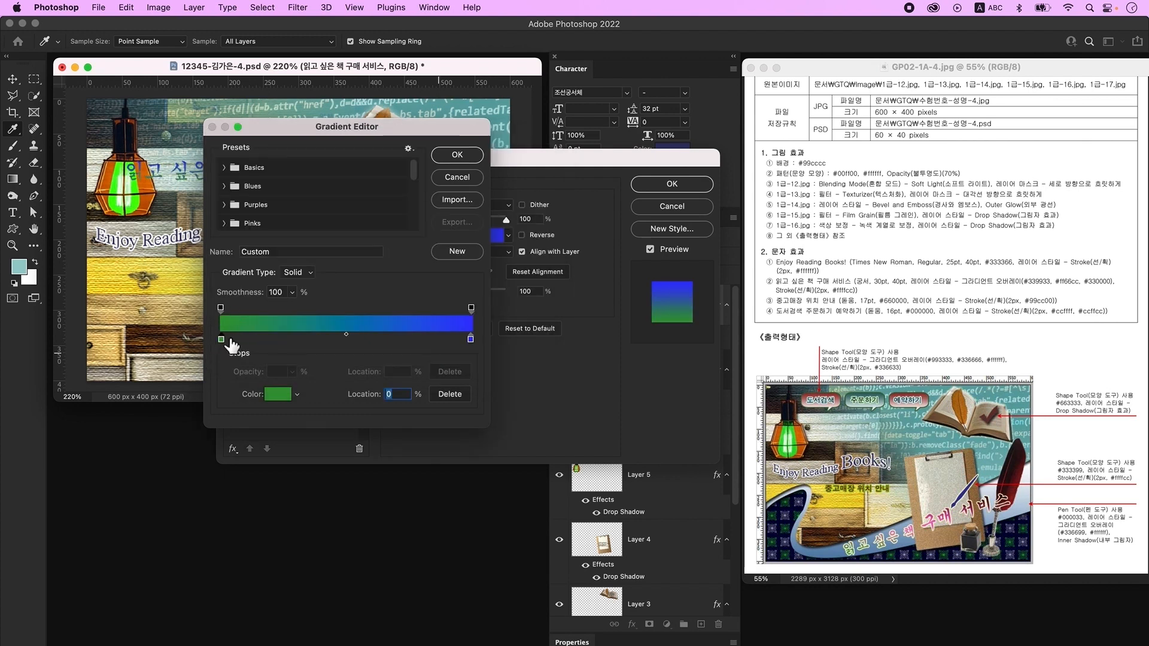
- Add a pink #ff66cc gradient stop at 50% and set the right stop to dark red #330000
left_click(356, 339)
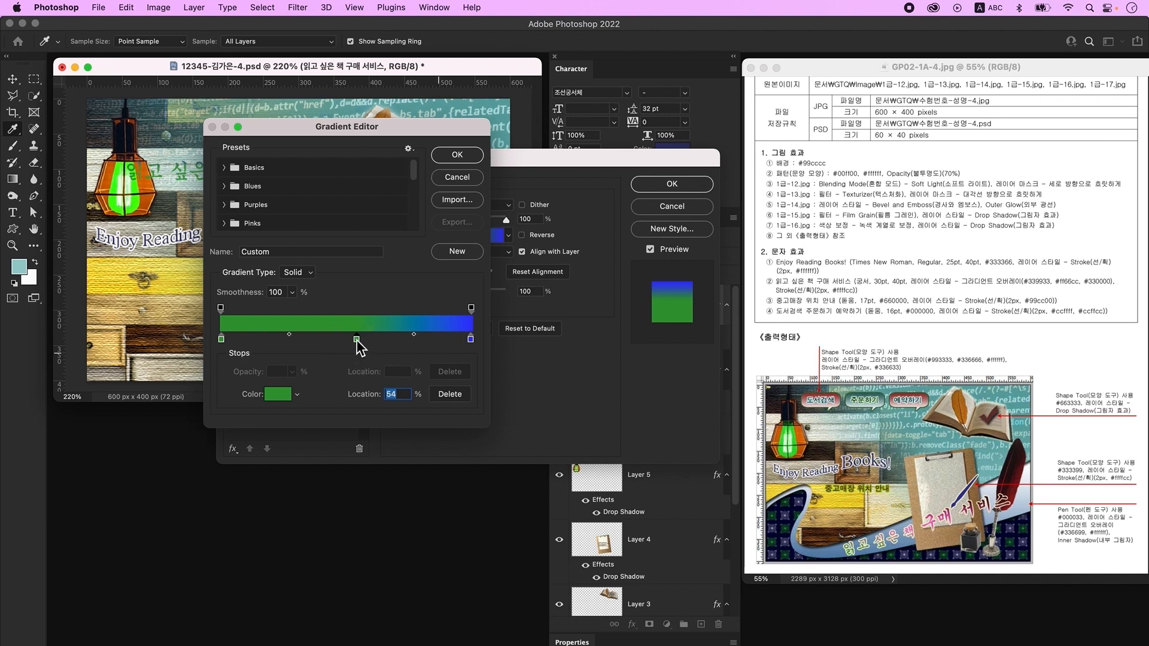
double_click(356, 339)
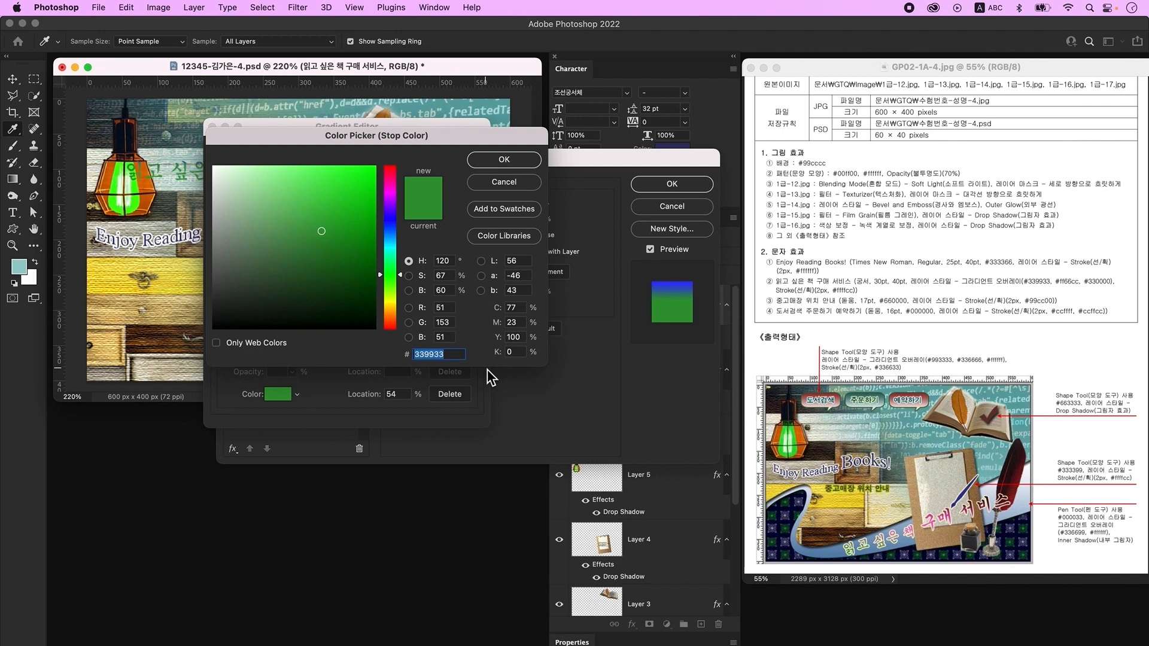
type("ff66cc")
key("Return")
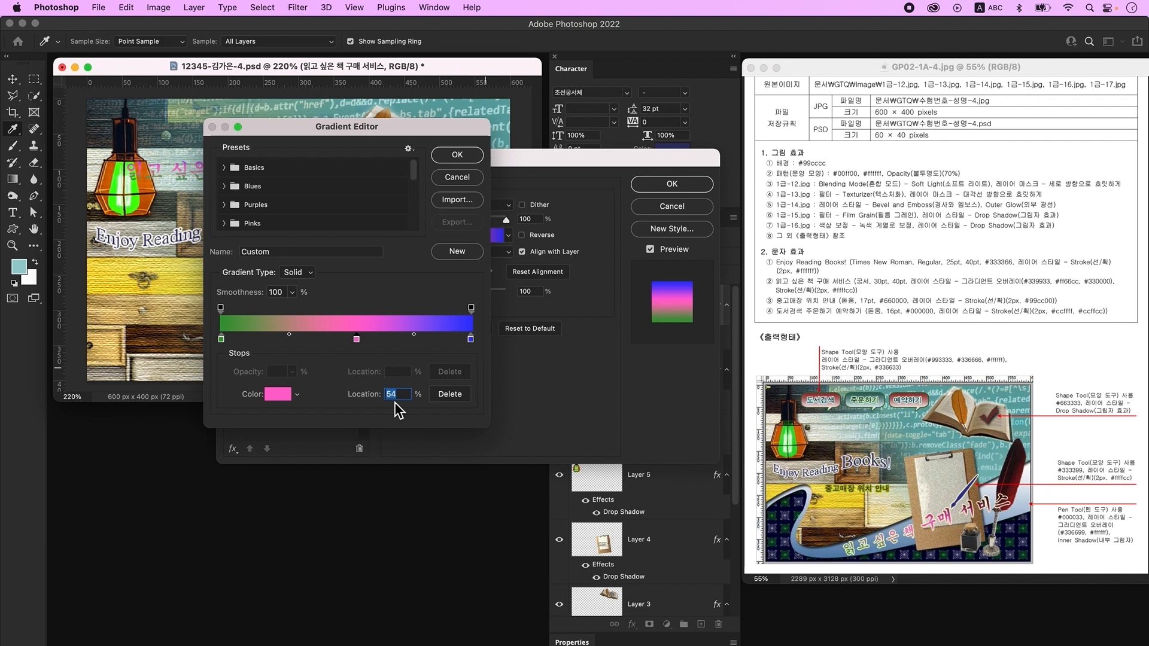
type("50")
left_click(471, 339)
double_click(471, 339)
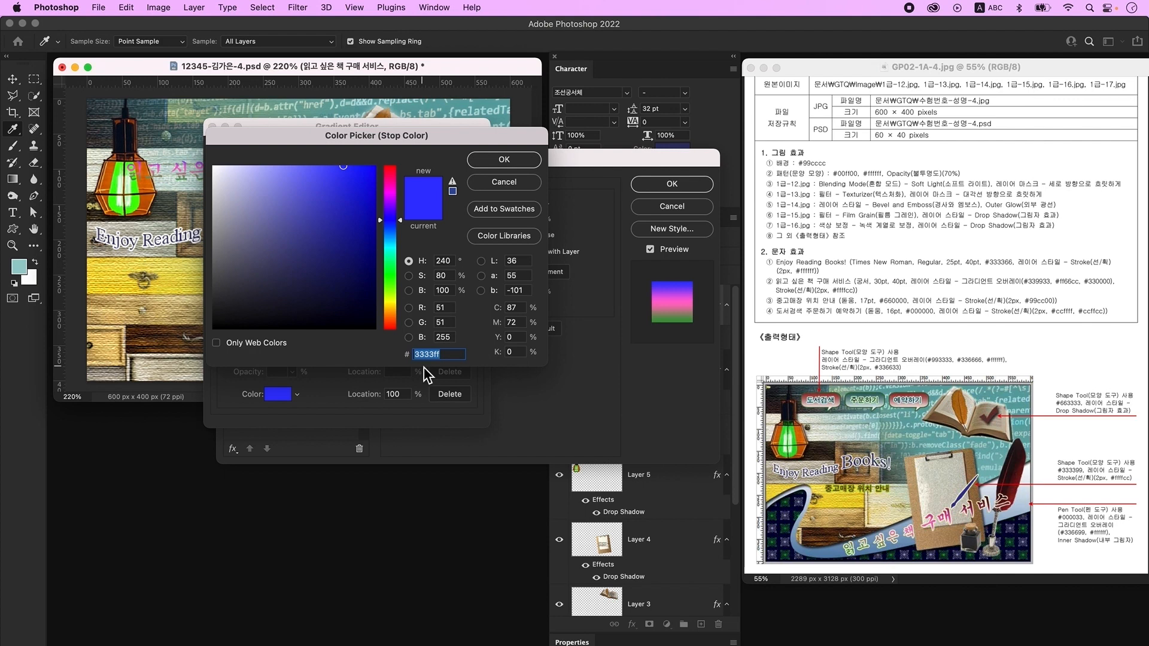
type("330000")
key("Return")
key("Return")
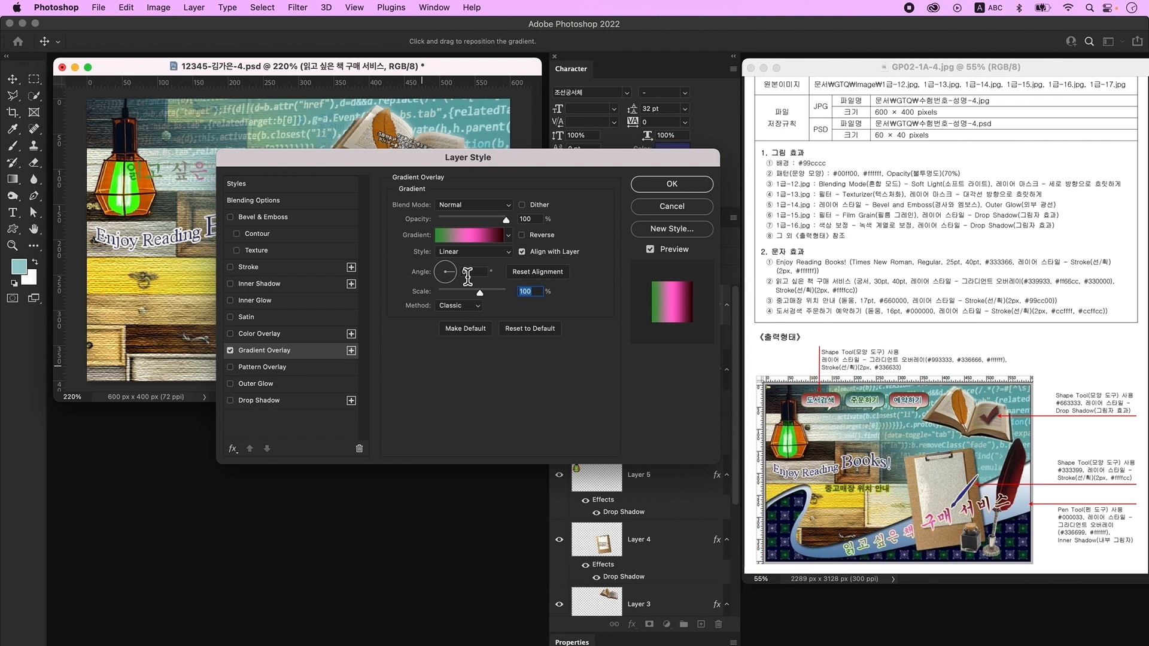
- Add a 2 px pale yellow #ffffcc stroke to the headline
left_click(267, 274)
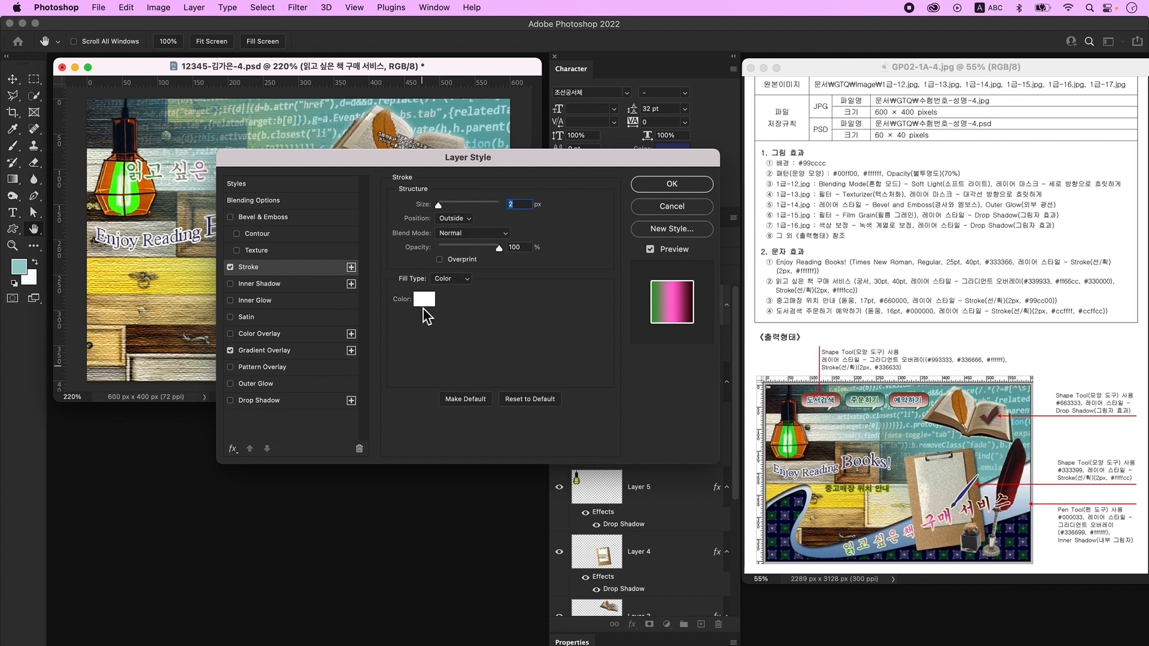
left_click(426, 300)
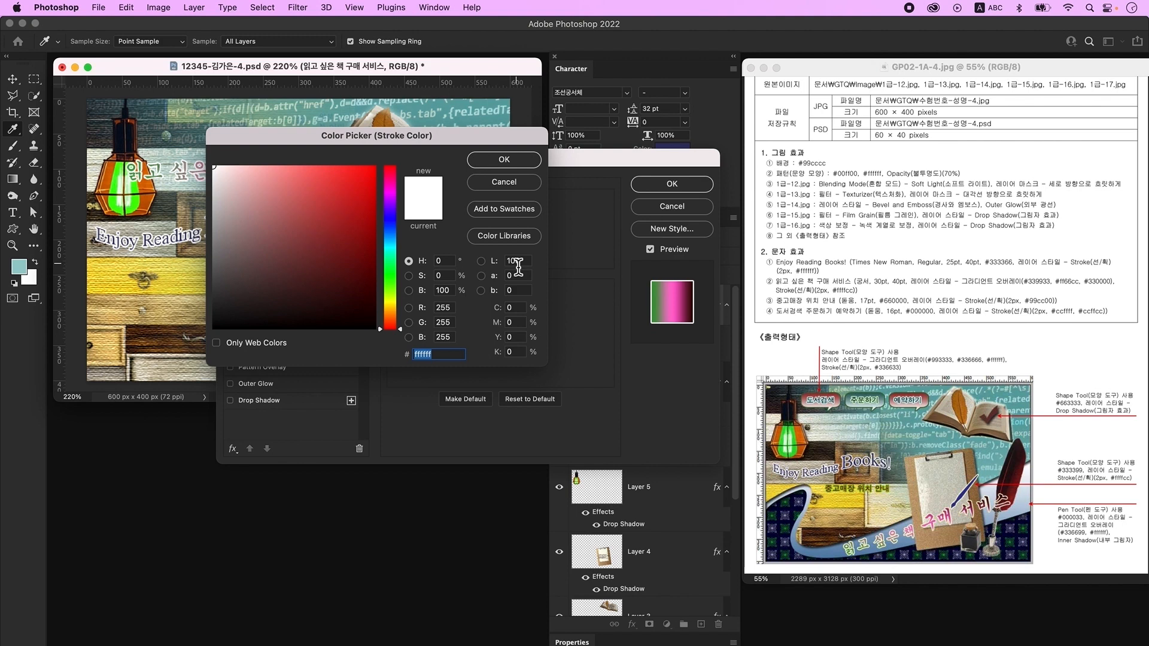
type("ffffcc")
key("Return")
key("Return")
- Move the Korean headline to the bottom, rotate it about -14° rising right, and add a layer
key("v")
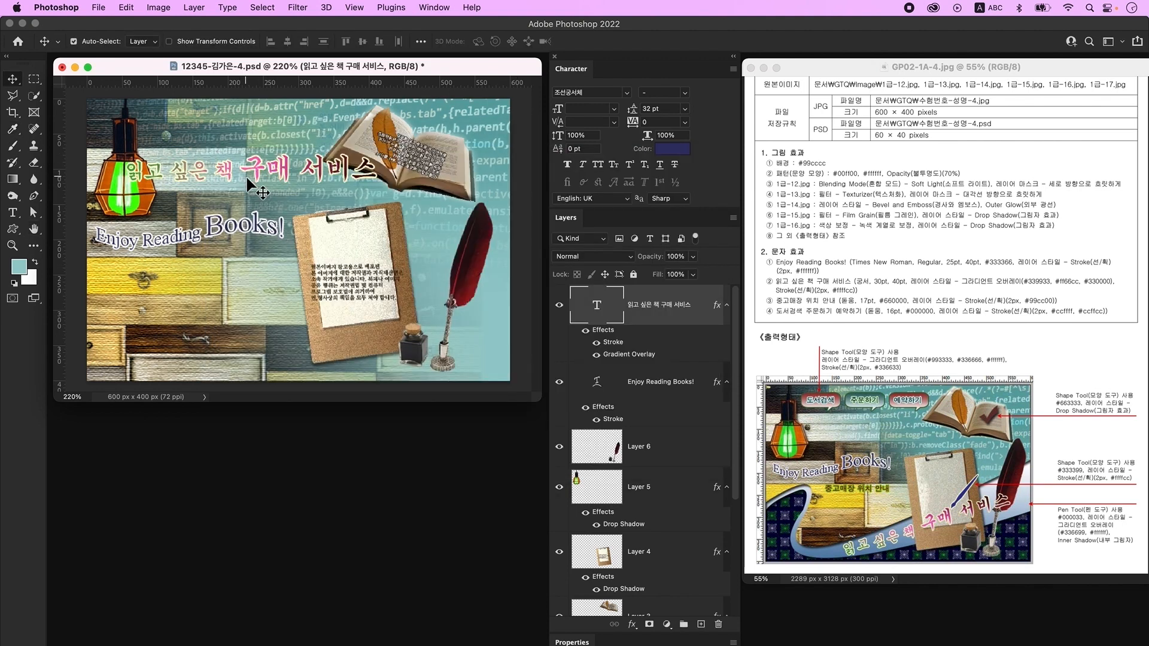
left_click_drag(254, 168, 314, 346)
key("super+t")
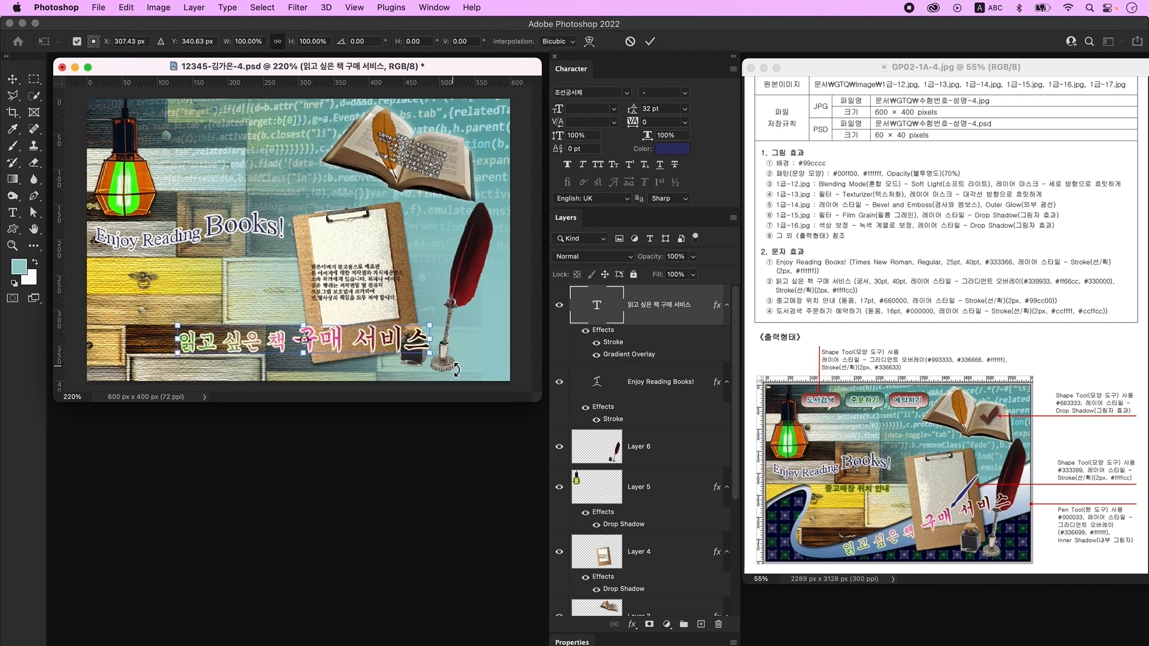
left_click_drag(456, 360, 463, 331)
left_click_drag(347, 328, 446, 294)
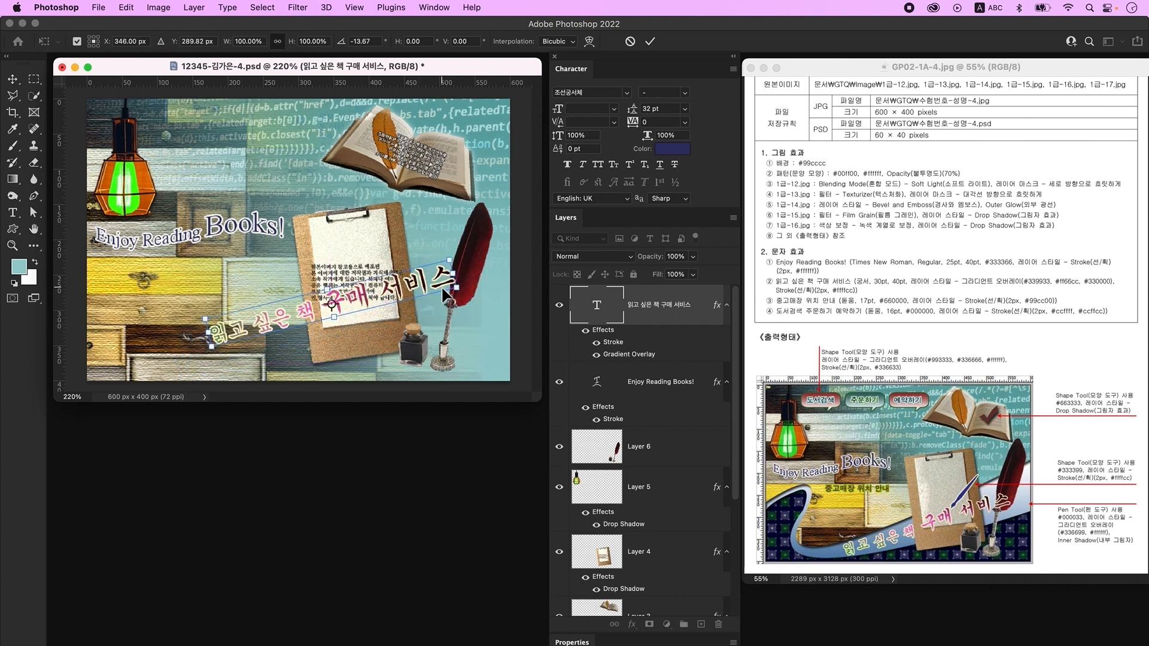
key("Return")
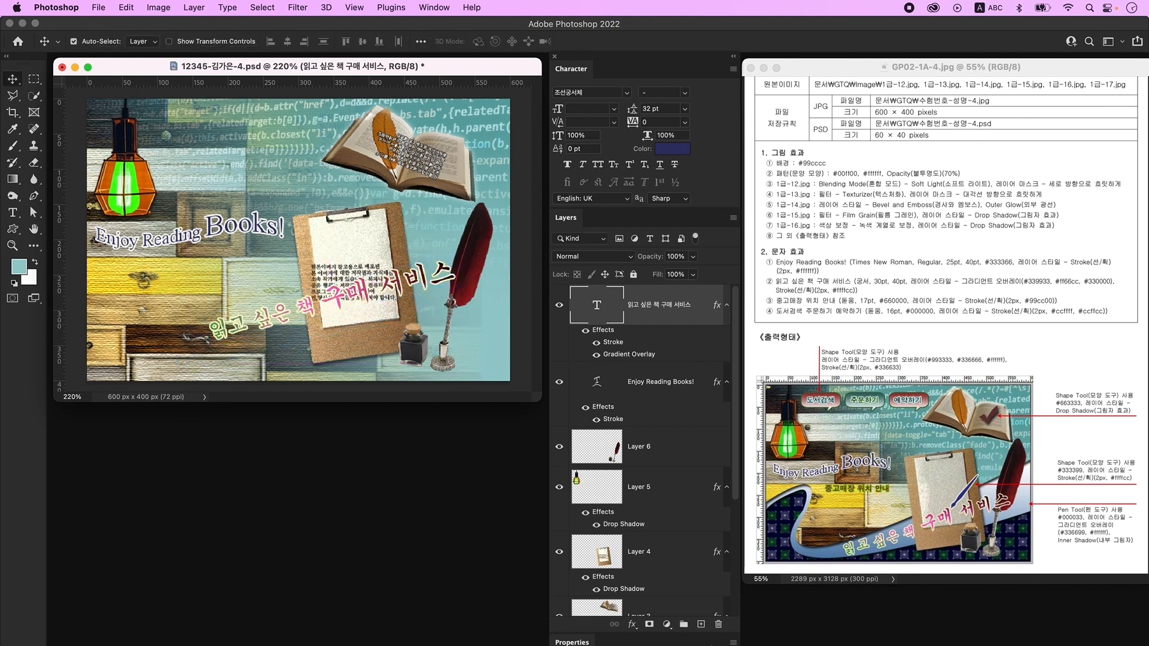
left_click(700, 624)
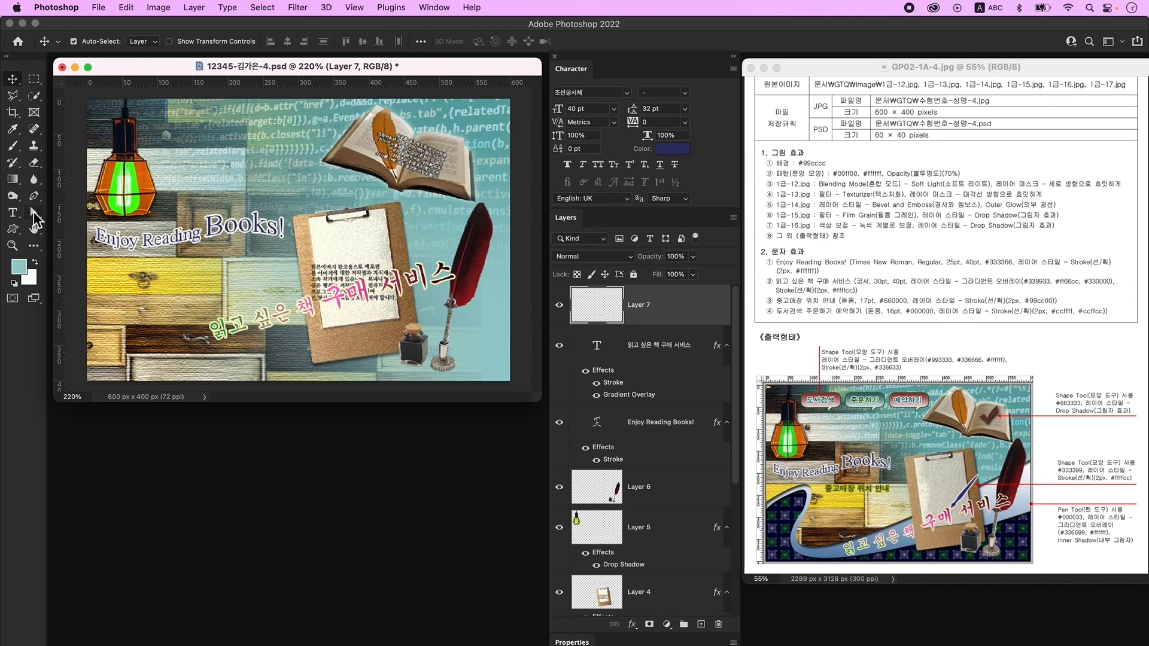
- Type the Korean caption '중고매장 위치 안내' on the canvas
left_click(12, 212)
left_click(229, 152)
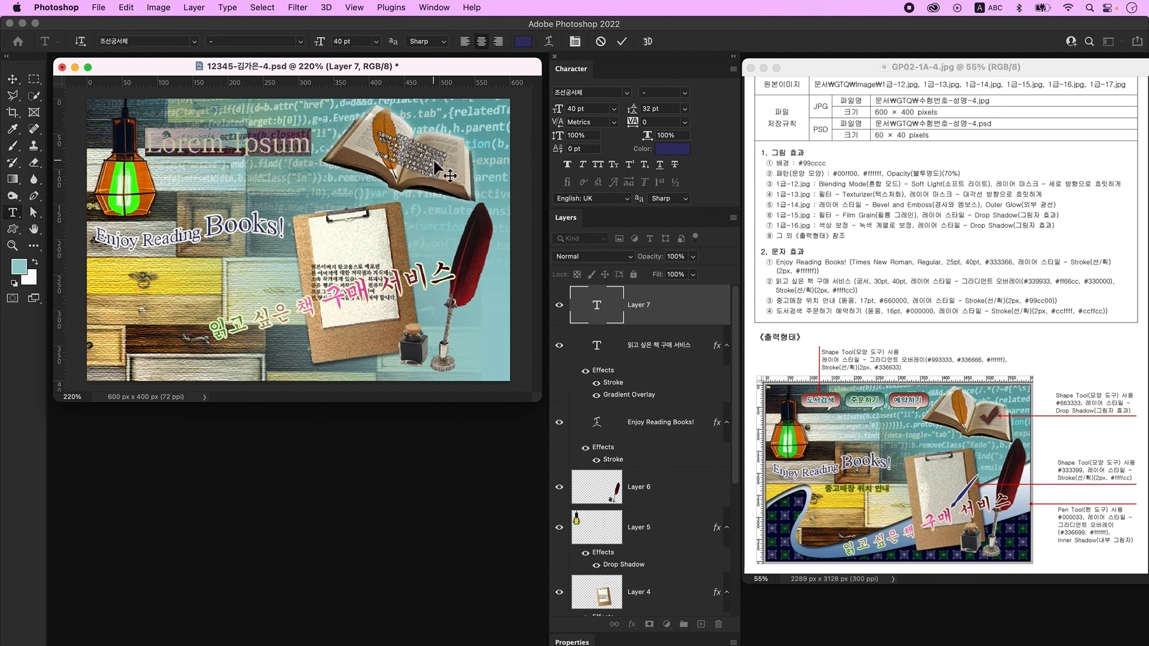
key("ctrl+space")
type("중고매장 위치 안내")
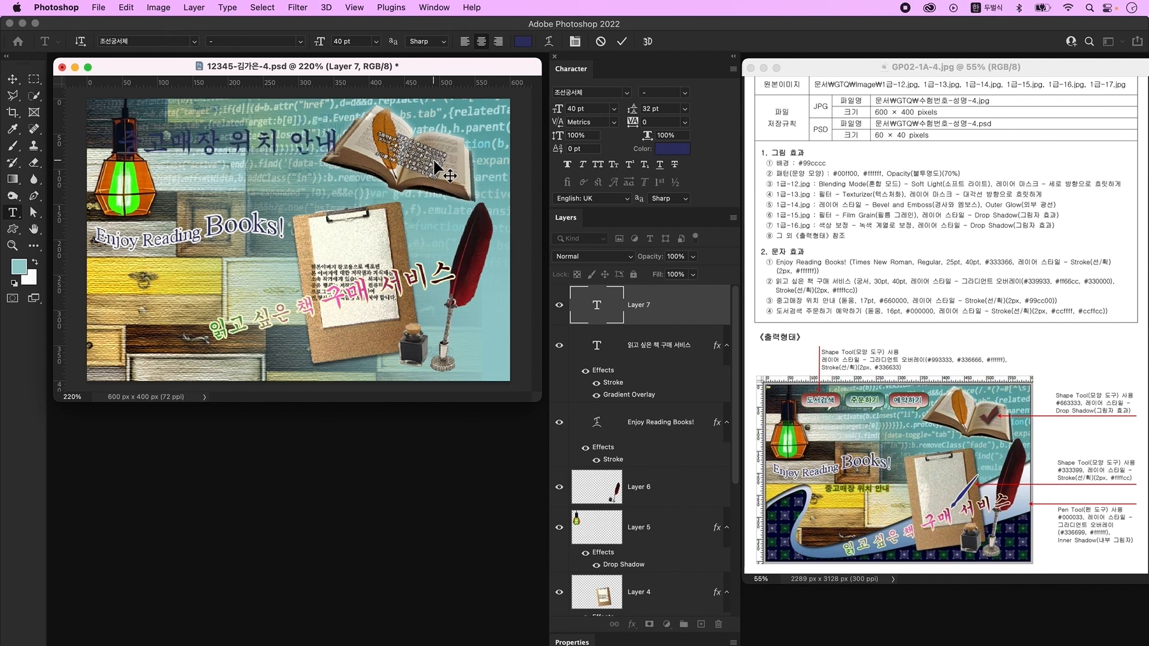
key("ctrl+Return")
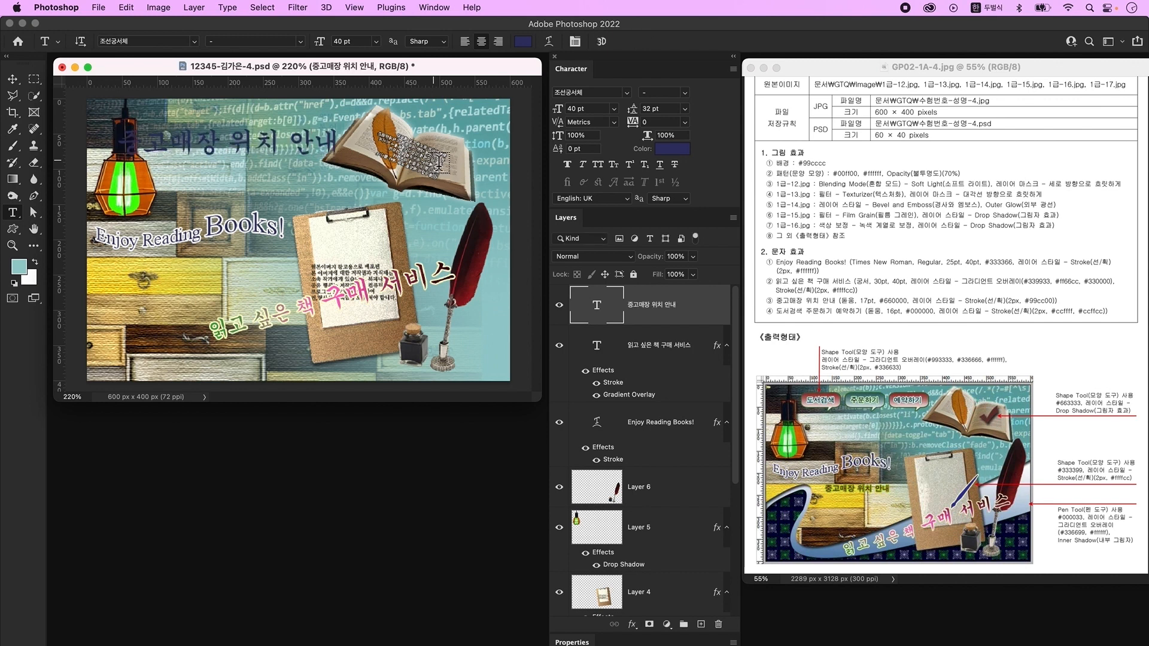
- Set the caption to KoPubWorld돋움체_Pro Light, 17 pt, dark red #660000
left_click(628, 93)
left_click(617, 191)
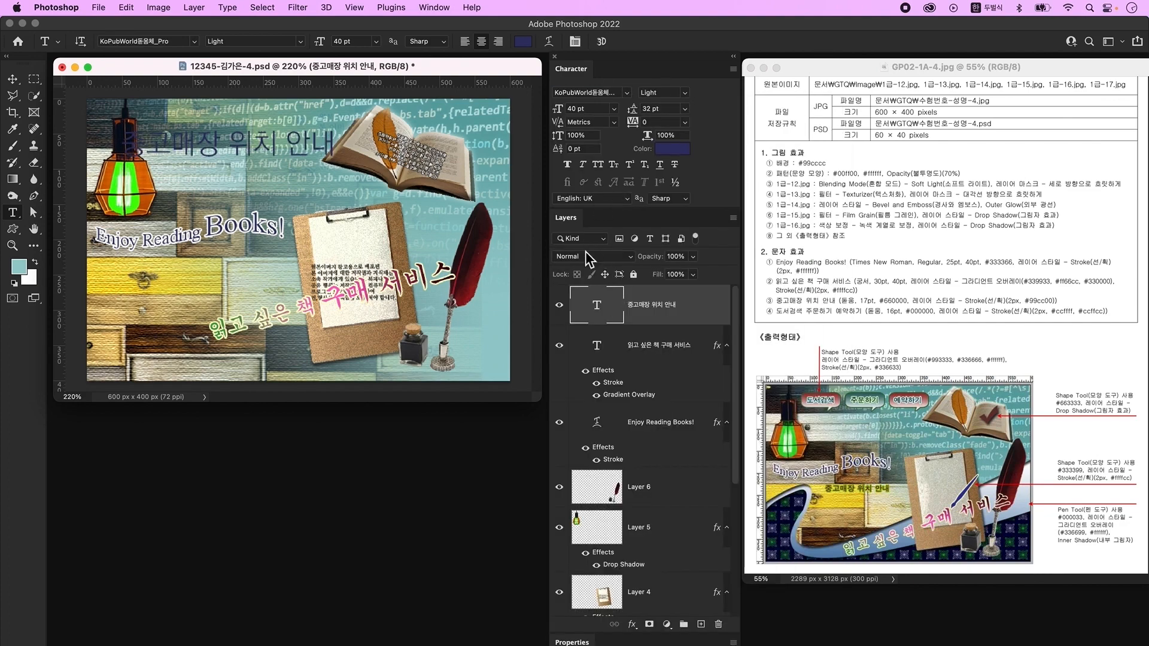
left_click(605, 109)
type("17")
key("Tab")
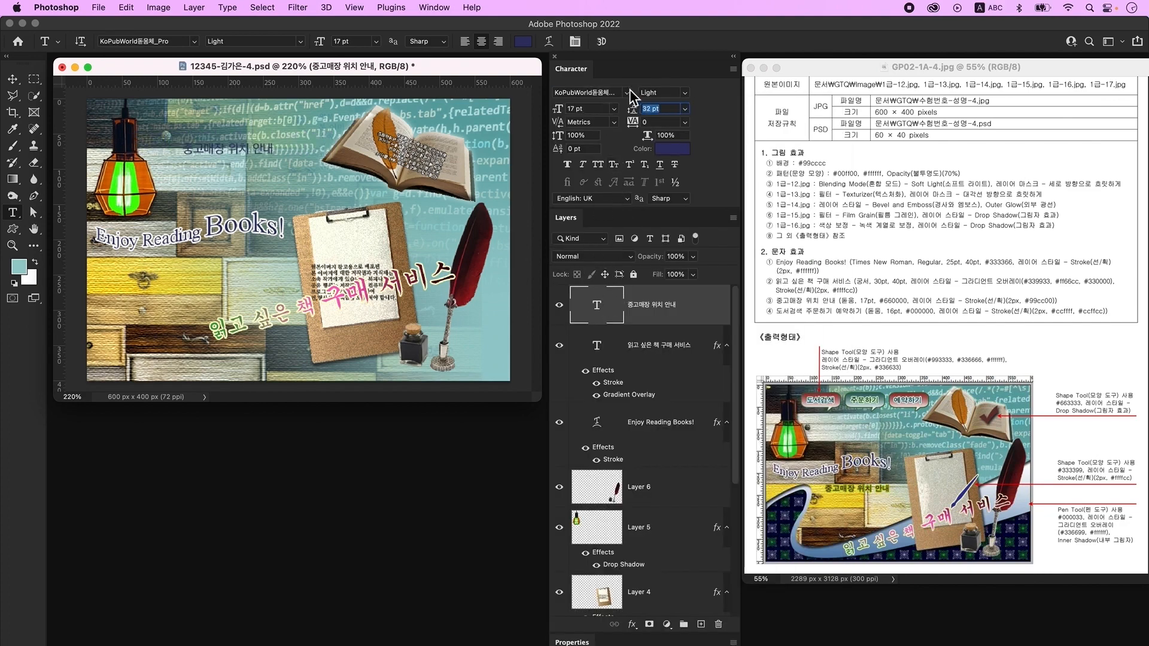
left_click(671, 149)
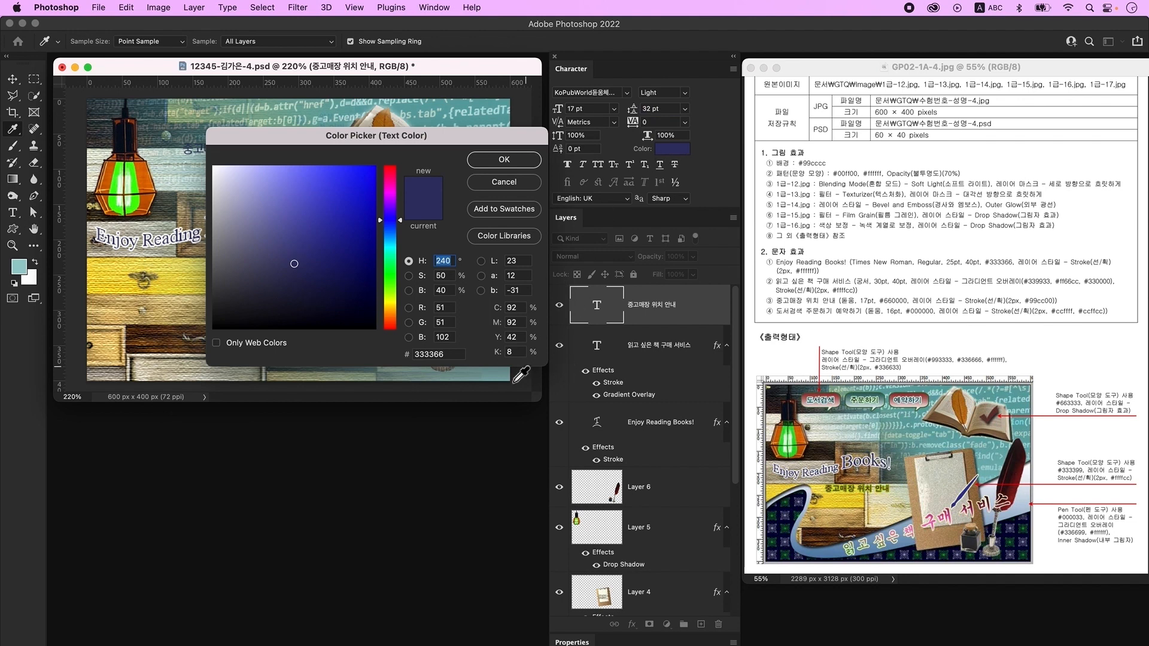
left_click_drag(460, 354, 370, 350)
type("660000")
key("Return")
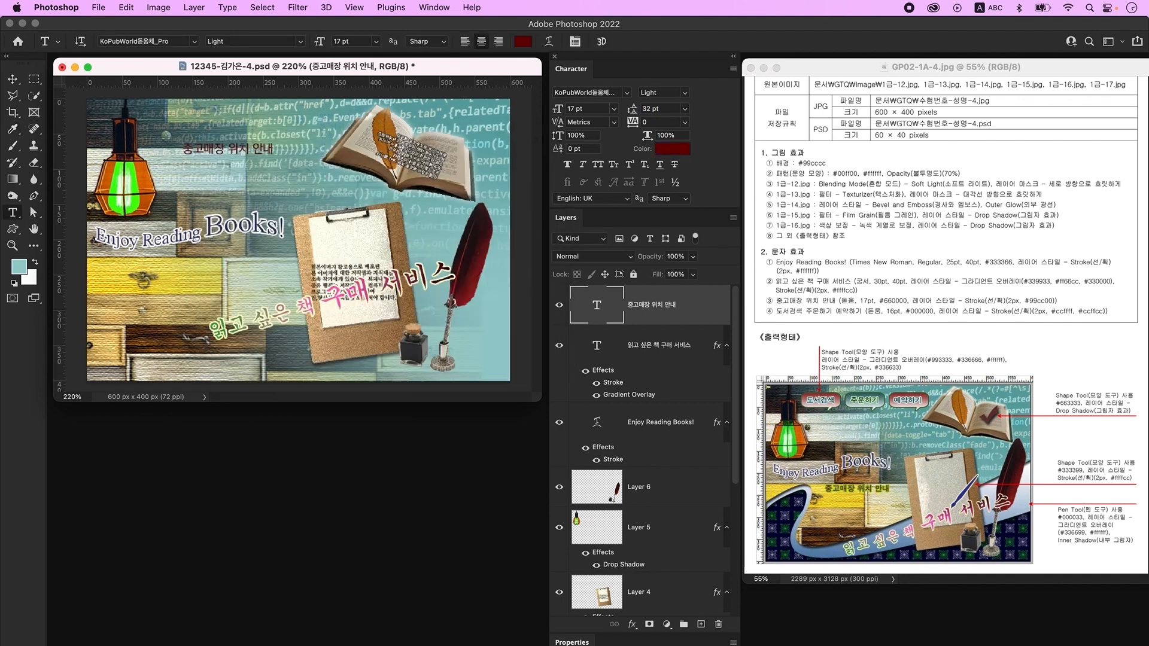
- Give the caption a 2 px #99cc00 stroke and move it below 'Enjoy Reading Books!'
double_click(711, 315)
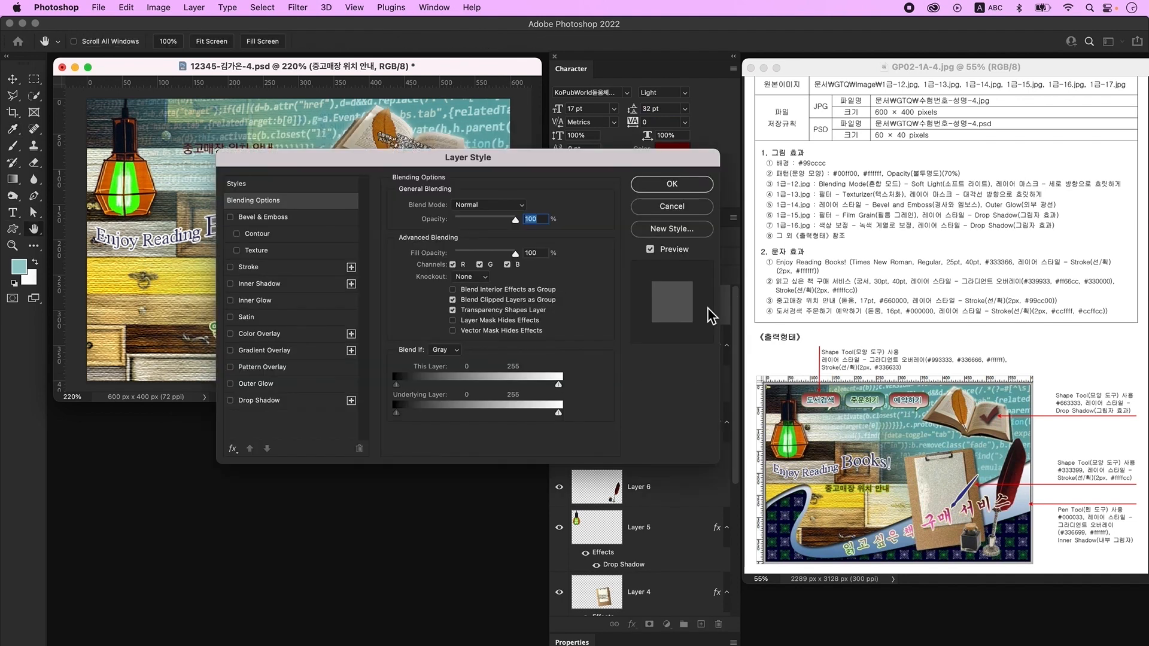
left_click(272, 268)
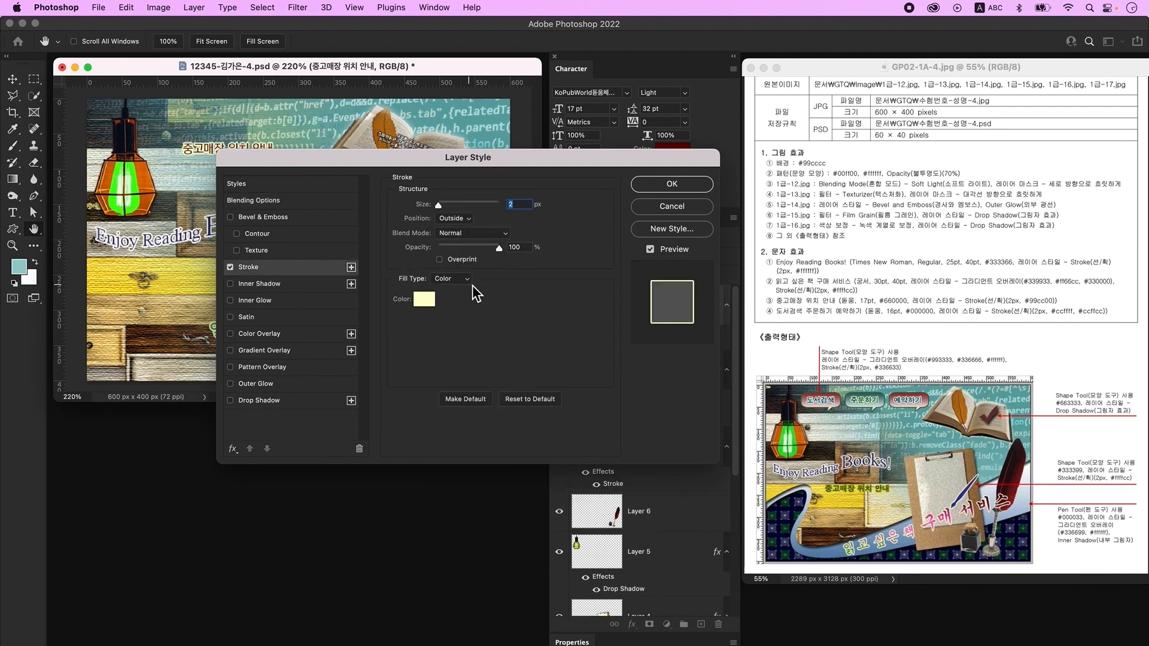
left_click(426, 299)
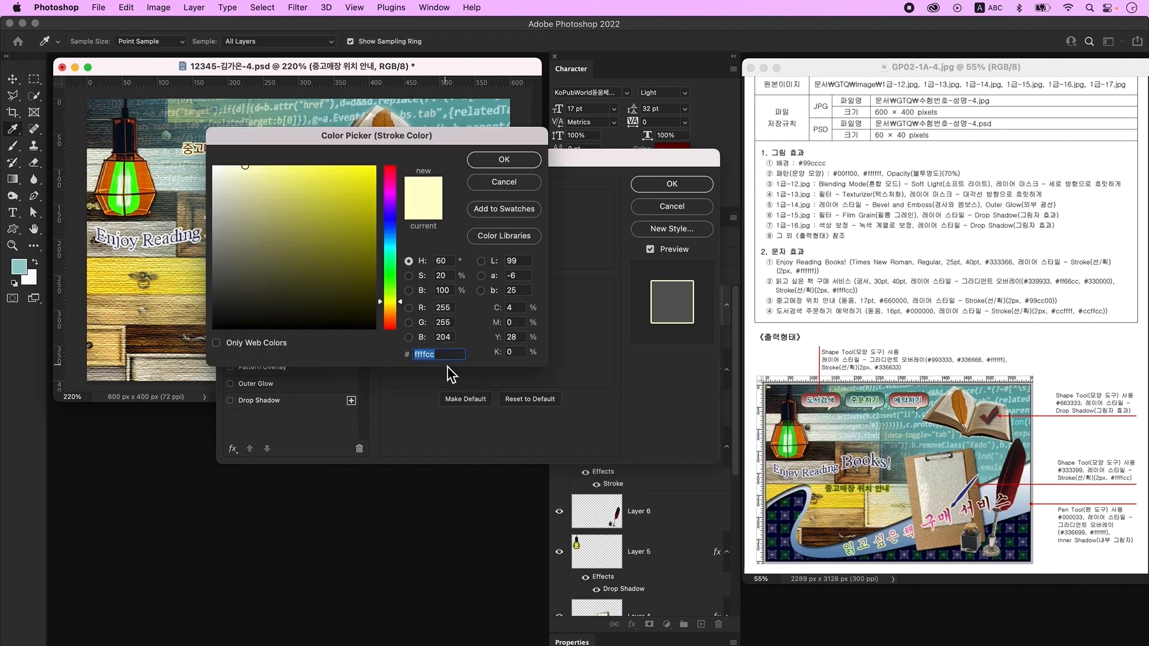
type("99cc00")
key("Return")
key("Return")
key("v")
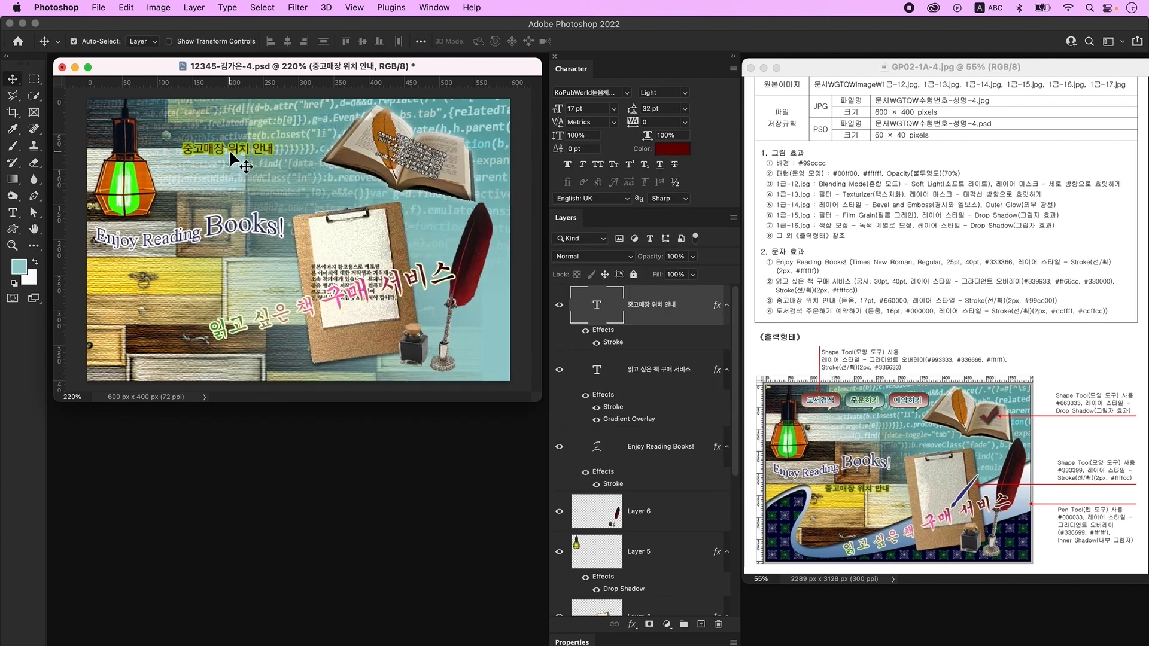
left_click_drag(236, 151, 219, 270)
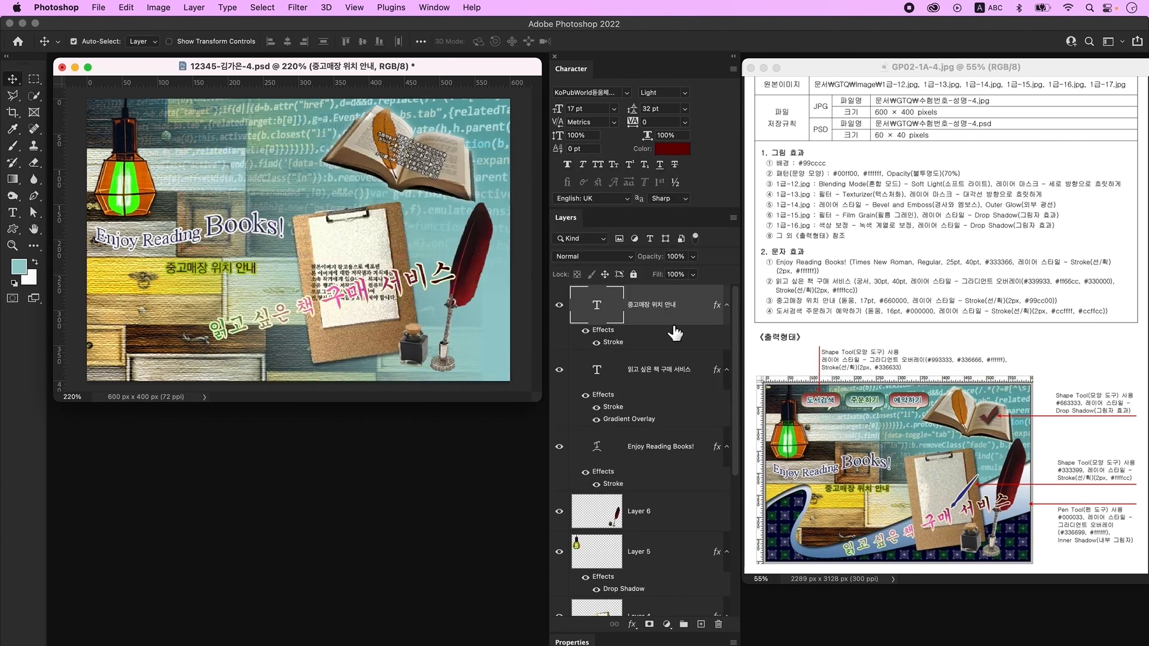
- On a new layer, type the Korean label '도서검색' near the top of the canvas
left_click(701, 624)
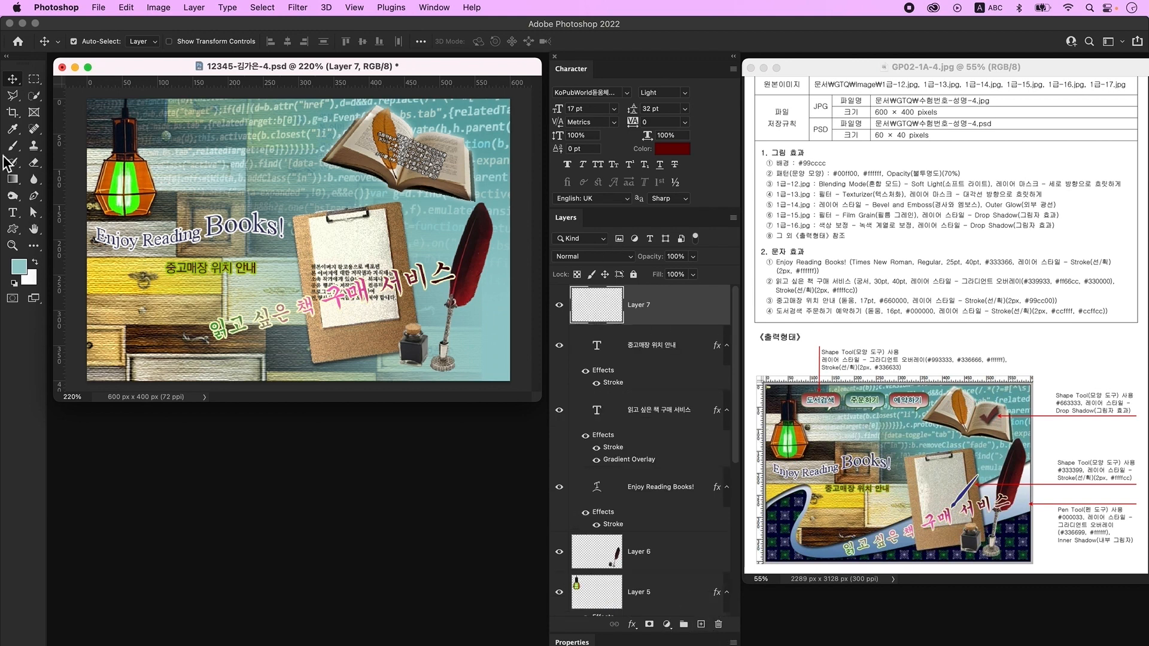
left_click(12, 214)
left_click(198, 127)
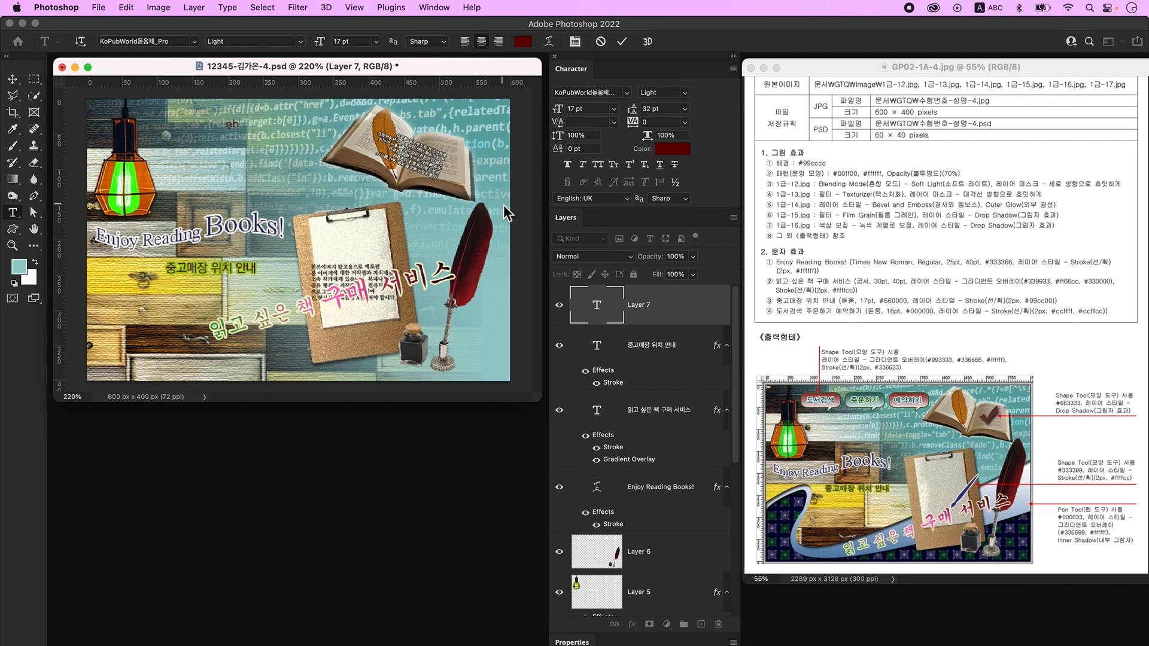
key("ctrl+space")
type("도서검색")
key("Escape")
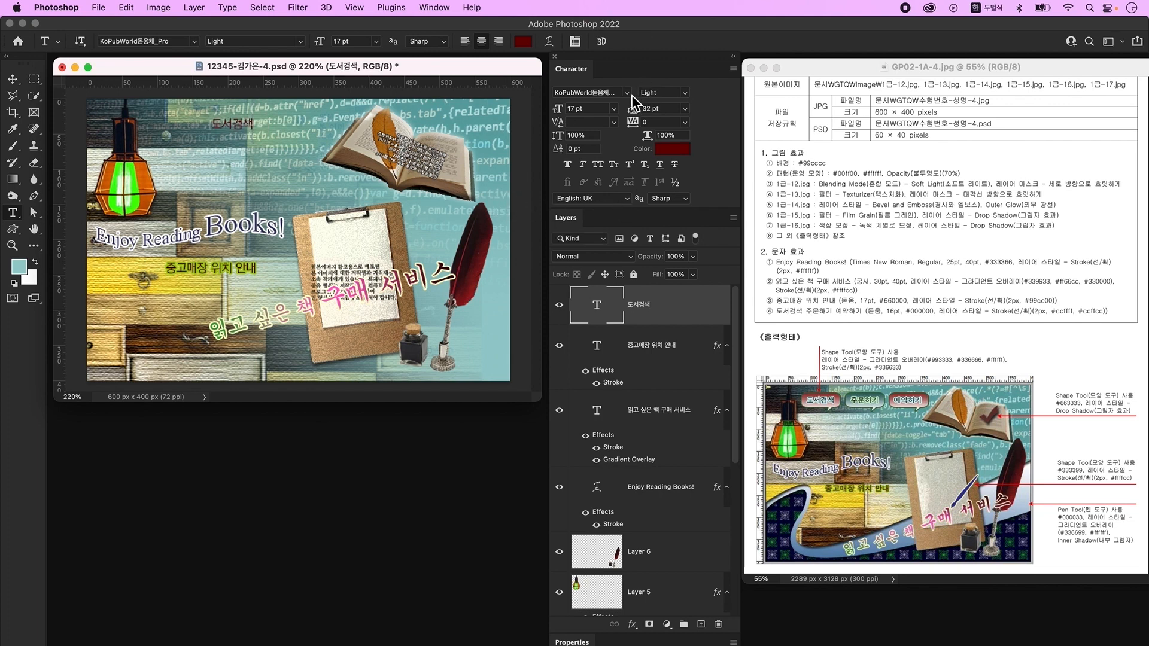
- Set the 도서검색 label to 16 pt black #000000
left_click(583, 110)
key("ctrl+space")
type("16")
left_click(679, 153)
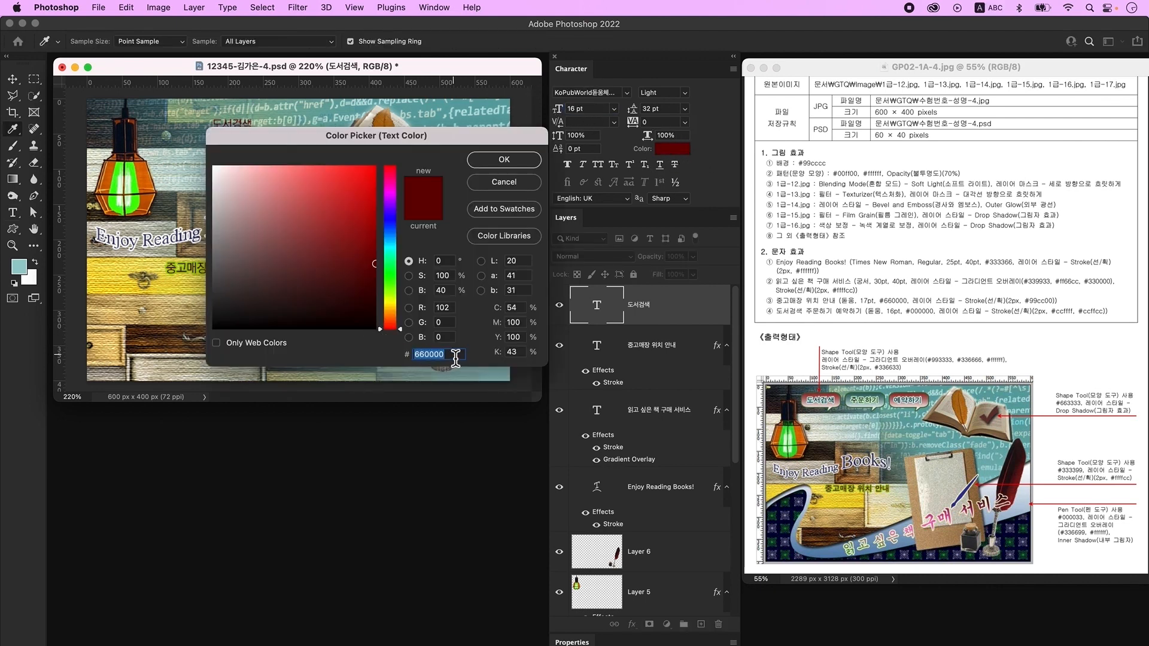
type("000000")
key("Return")
- Add a 2 px light cyan #ccffff stroke, nudge 도서검색 up, and add a new layer
left_click(706, 305)
double_click(706, 305)
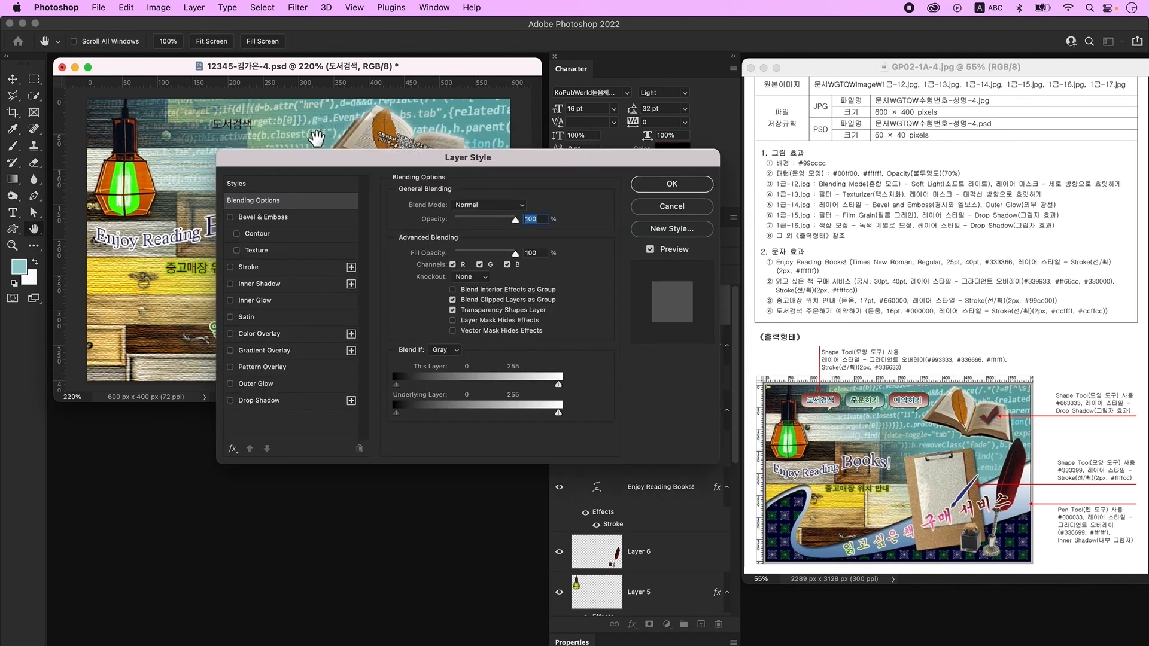
left_click(276, 267)
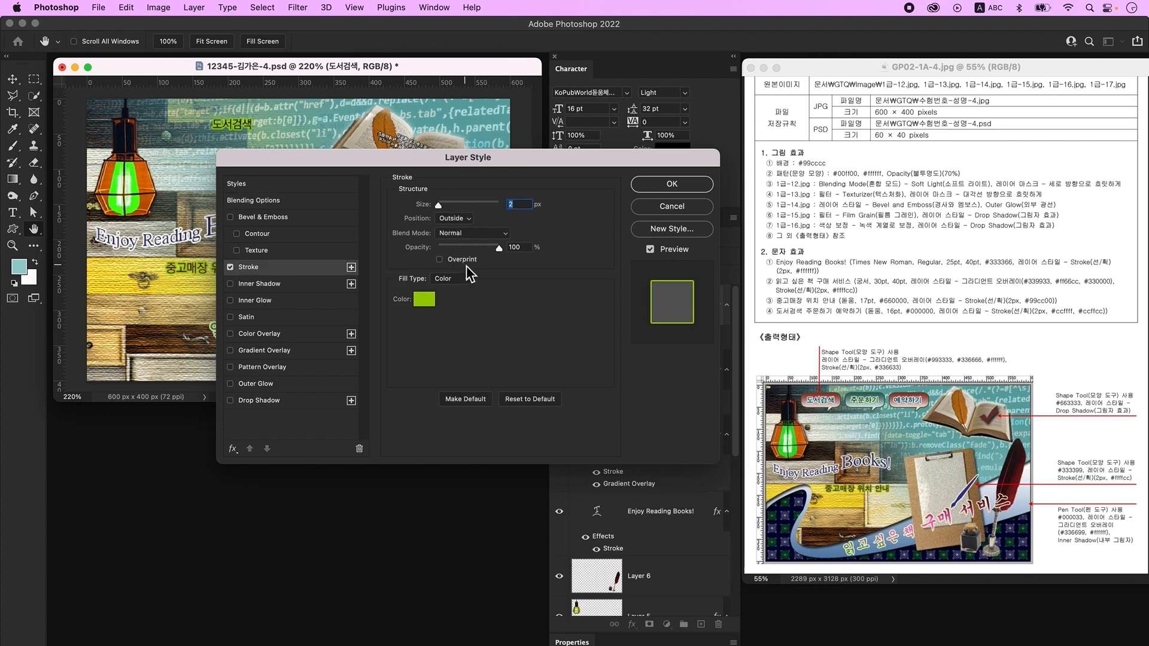
left_click(426, 300)
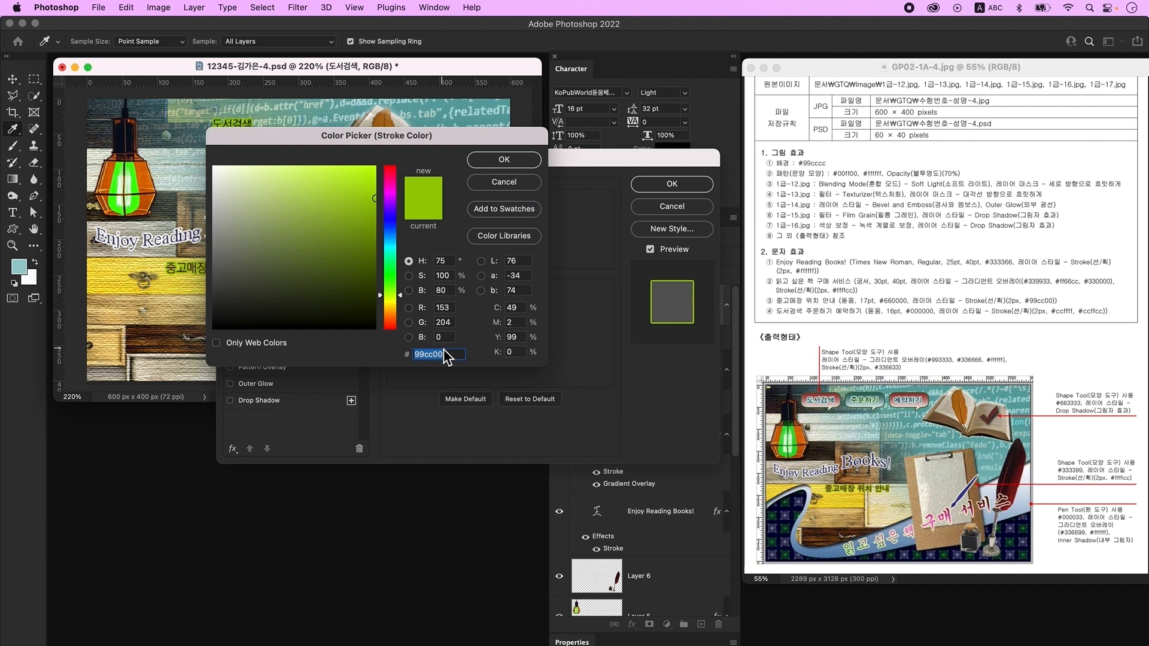
type("ccffff")
key("Return")
key("Return")
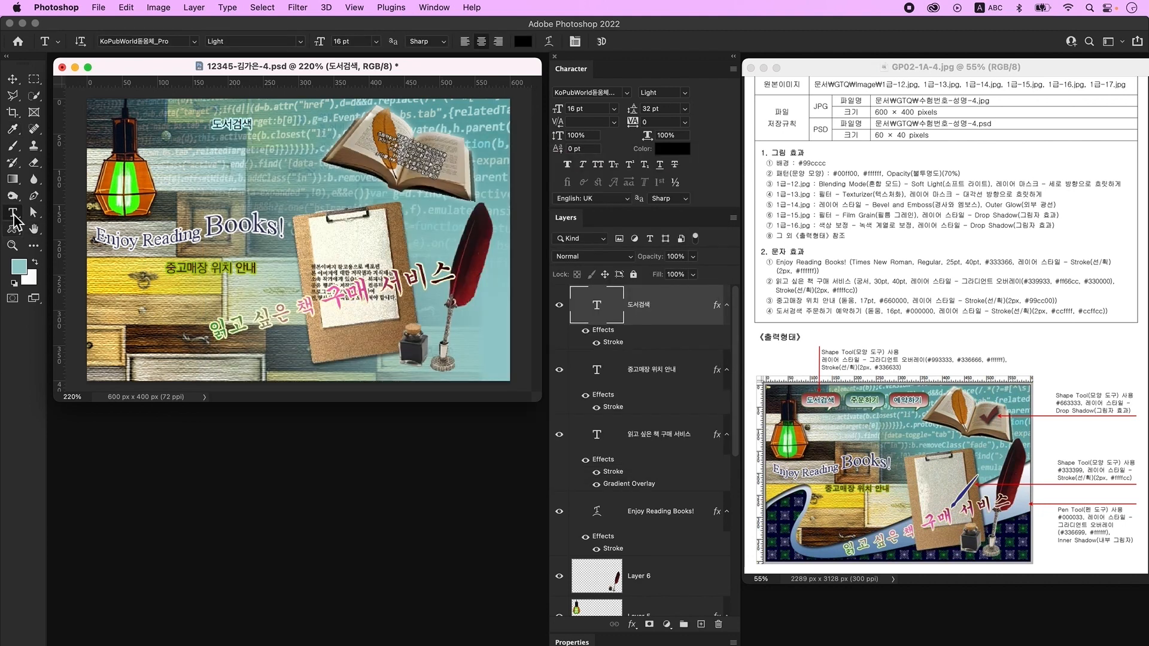
left_click(12, 79)
left_click_drag(243, 129, 250, 108)
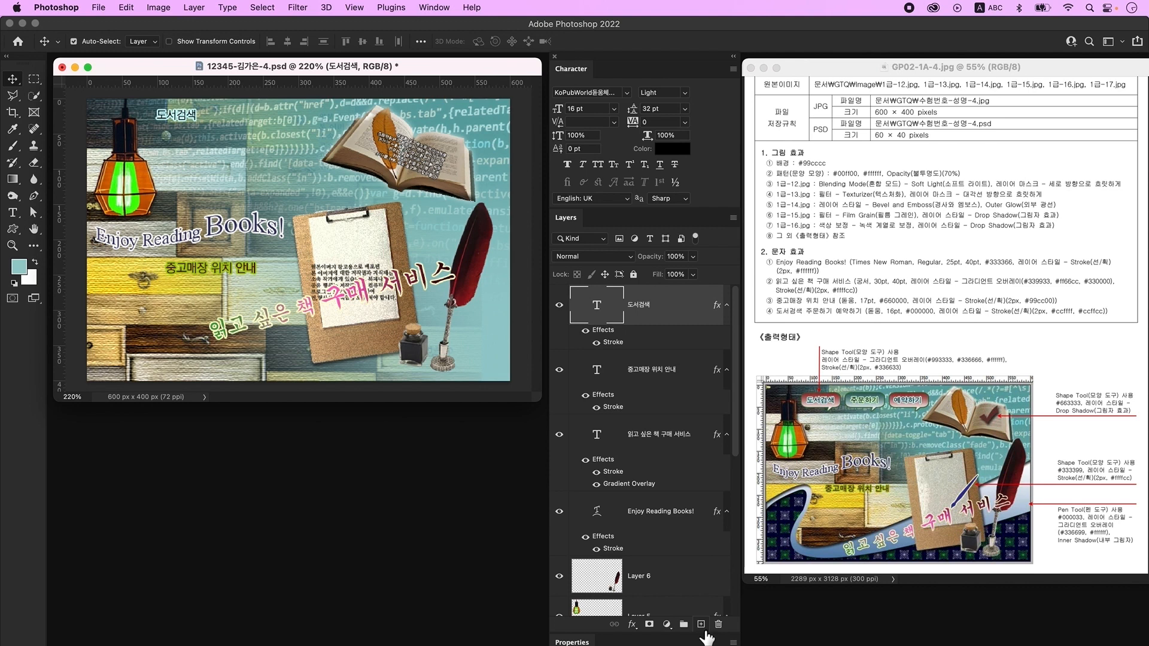
left_click(701, 625)
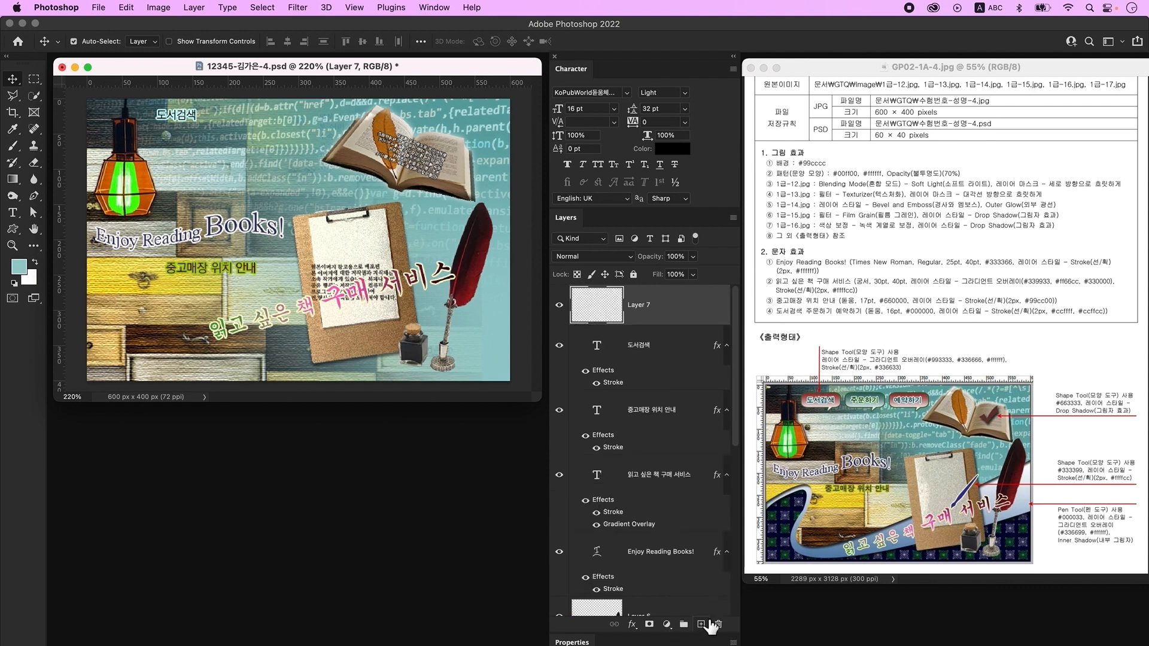
- Use the Custom Shape tool to draw a pink Talk speech bubble, 77×41 px, at top left
left_click(9, 229)
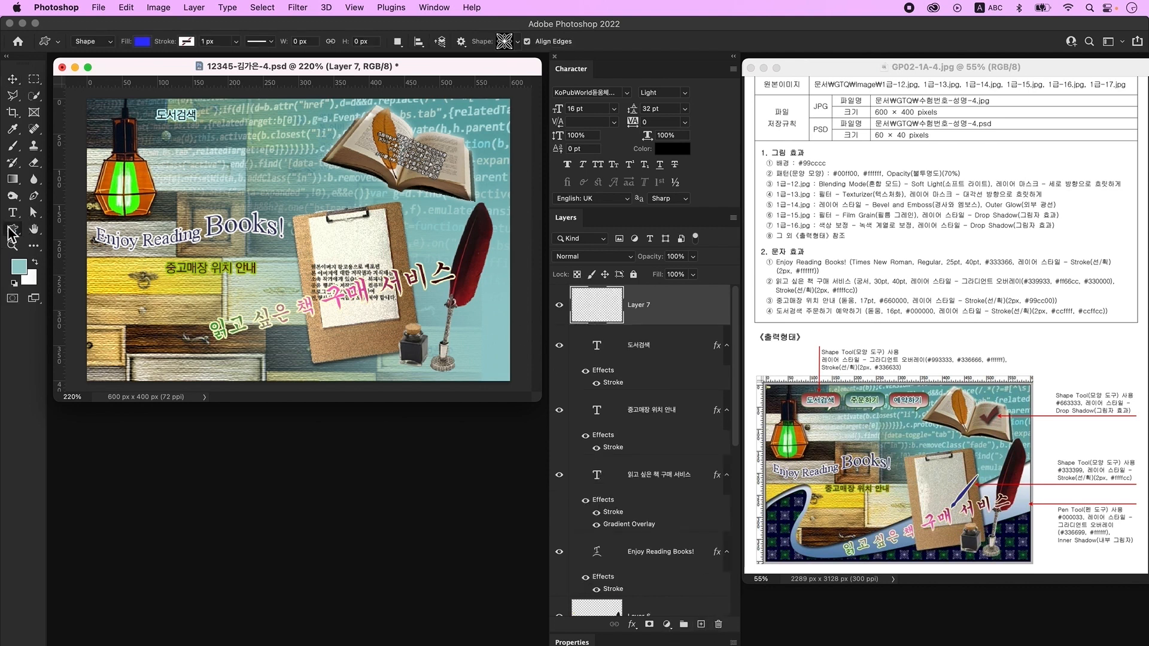
left_click(141, 42)
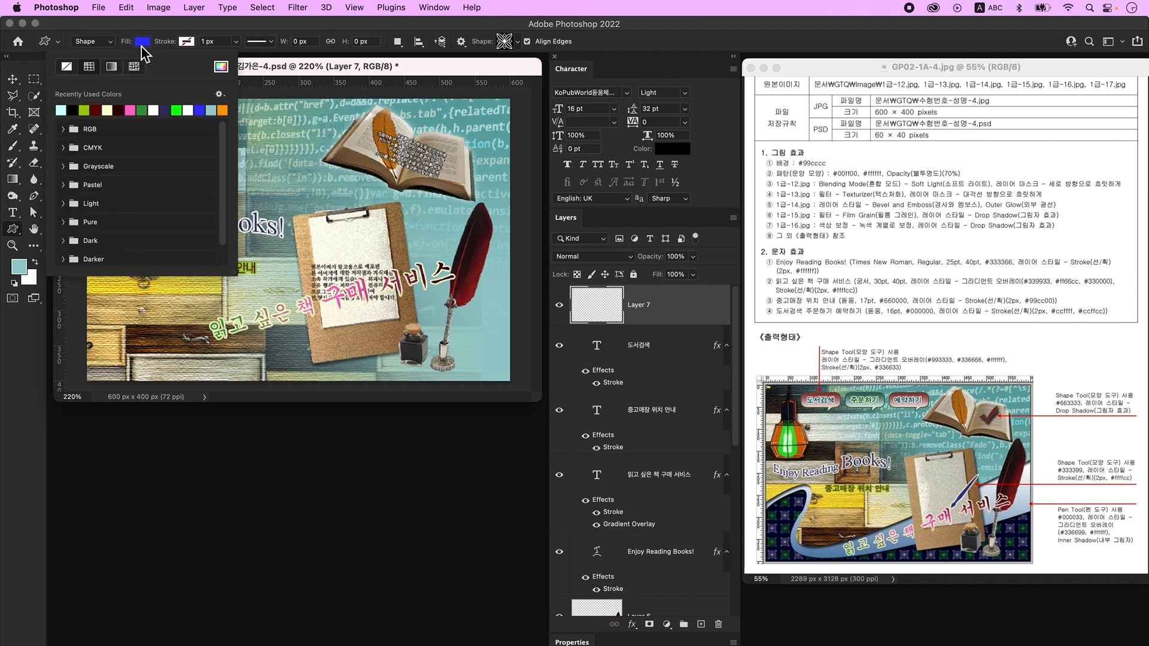
left_click(147, 110)
left_click(296, 73)
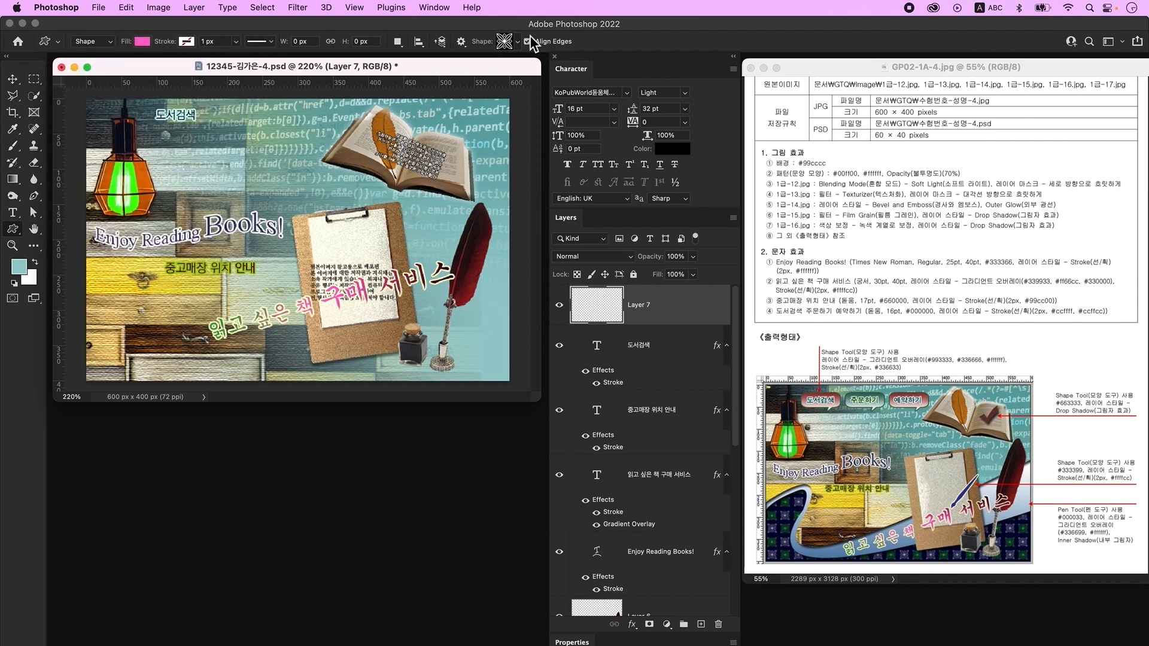
left_click(506, 41)
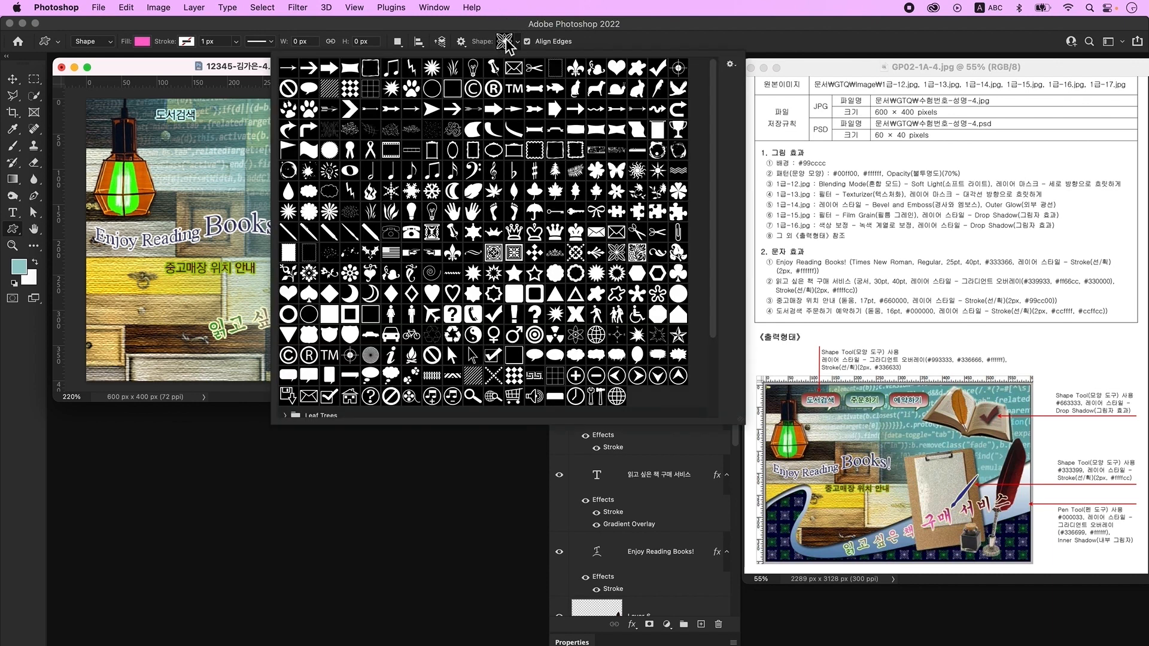
left_click_drag(151, 106, 207, 136)
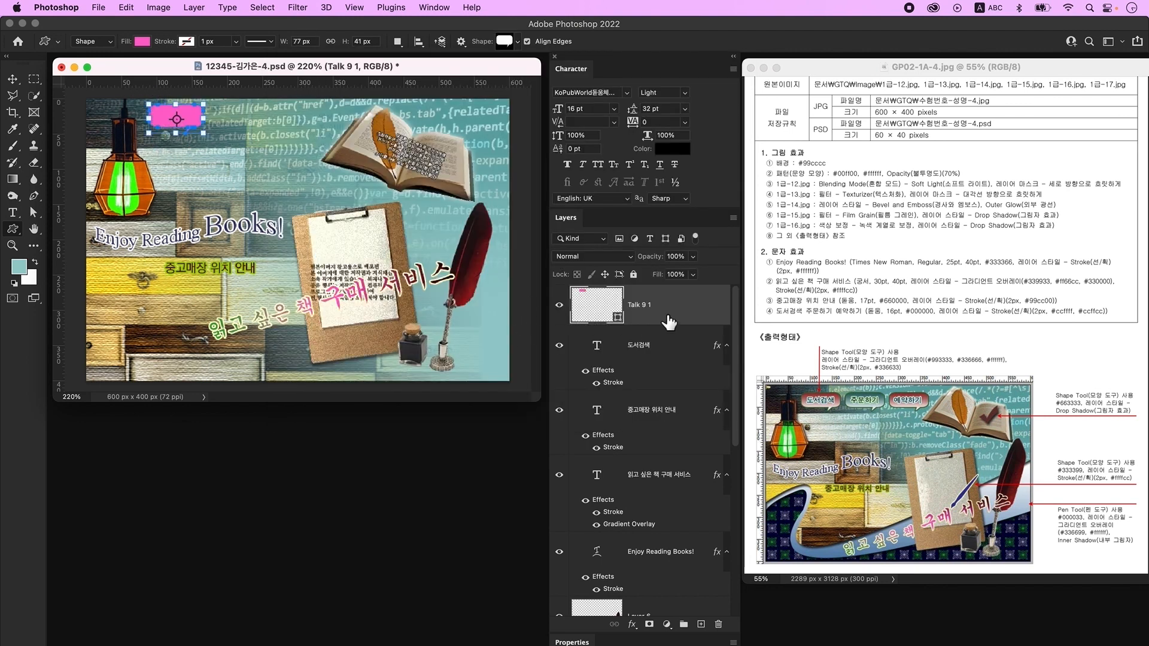
- Give the speech bubble a Gradient Overlay from red #993333 to white #ffffff, removing the middle stop
double_click(694, 306)
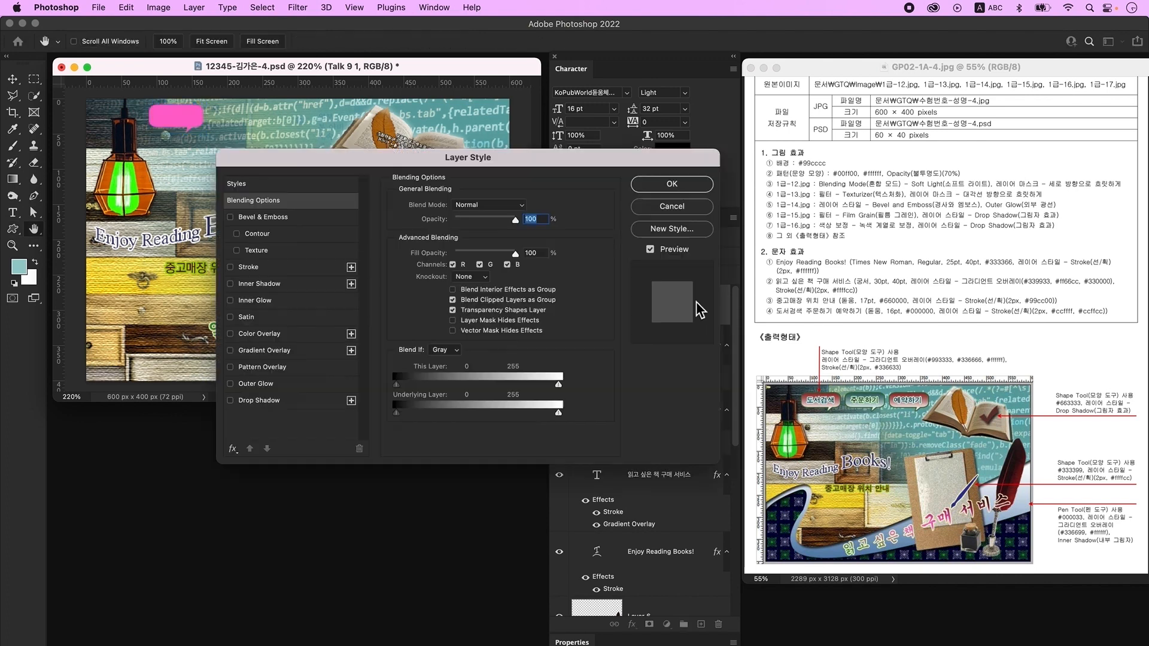
left_click(264, 351)
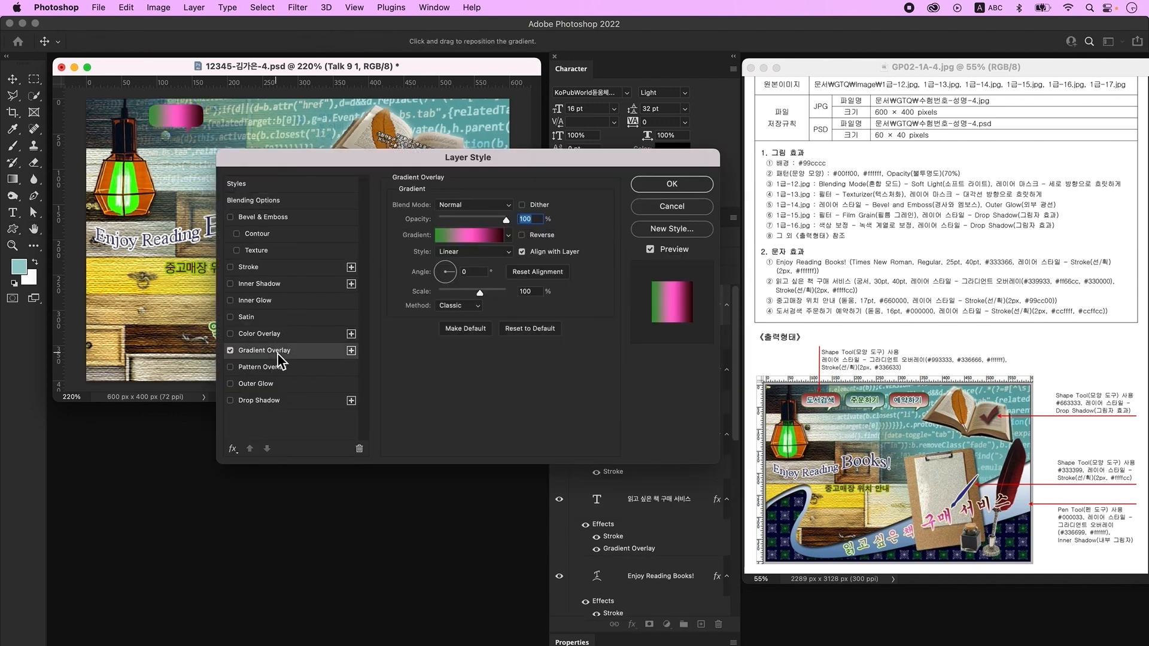
left_click(475, 237)
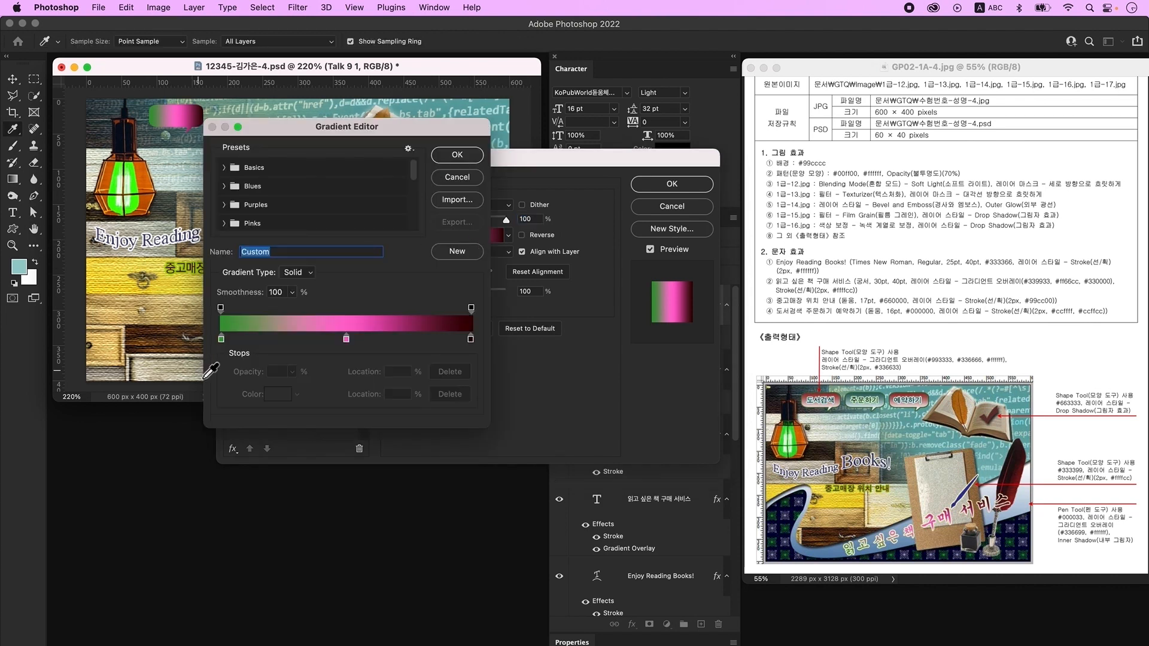
double_click(222, 340)
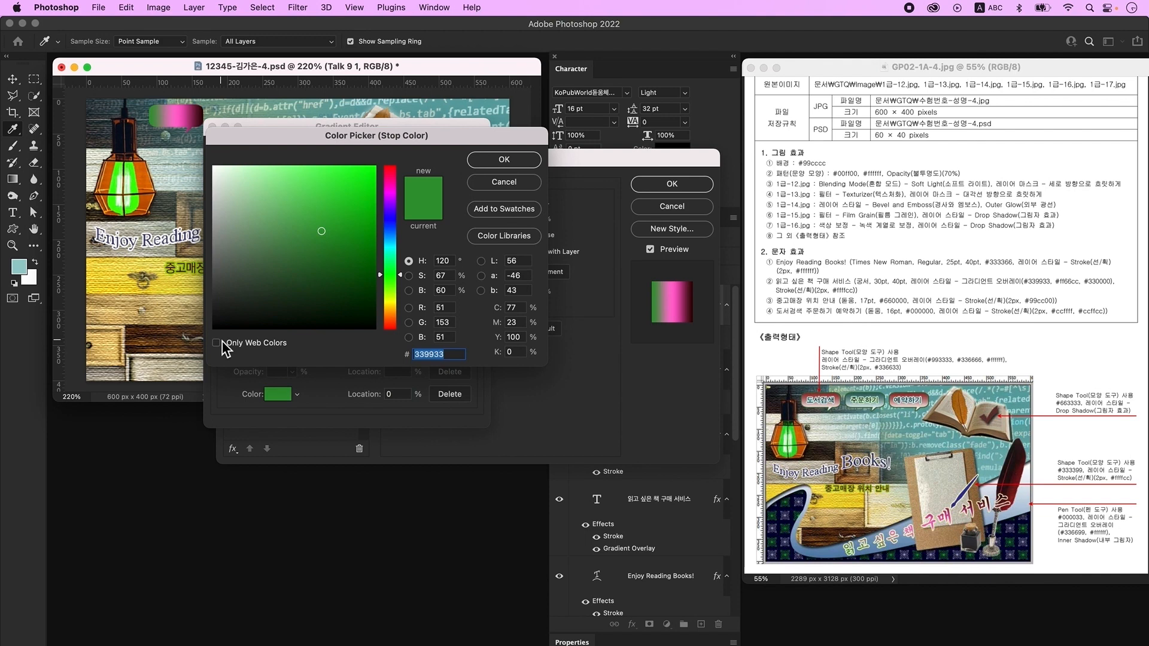
type("993333")
key("Return")
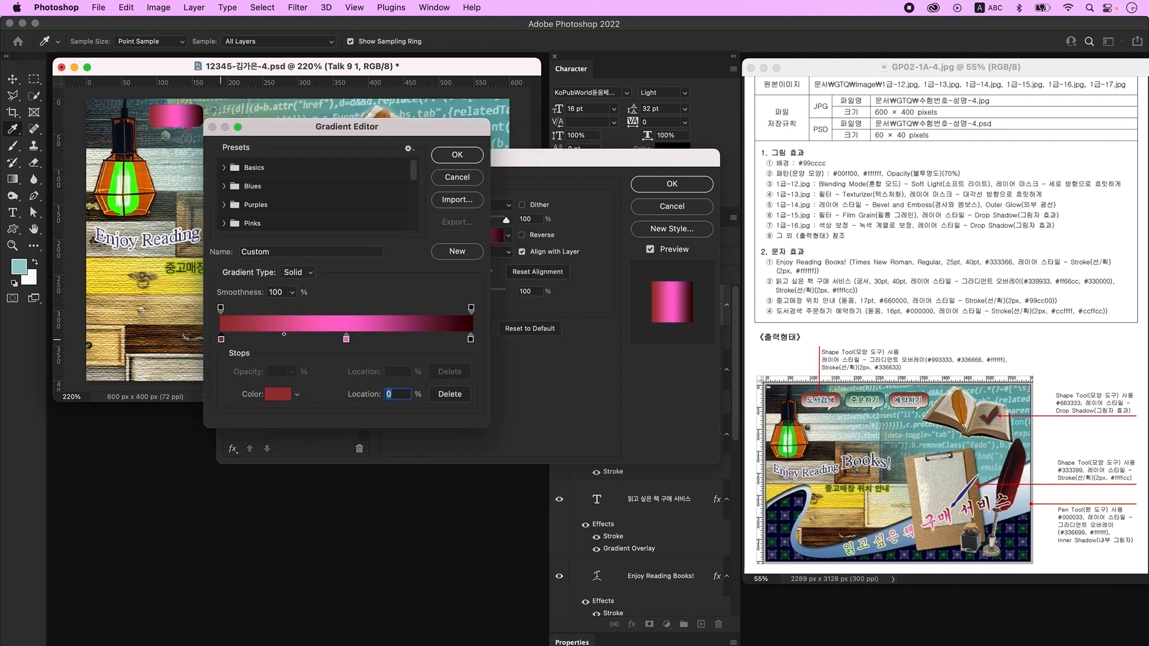
left_click_drag(345, 345, 345, 356)
left_click(471, 339)
double_click(472, 339)
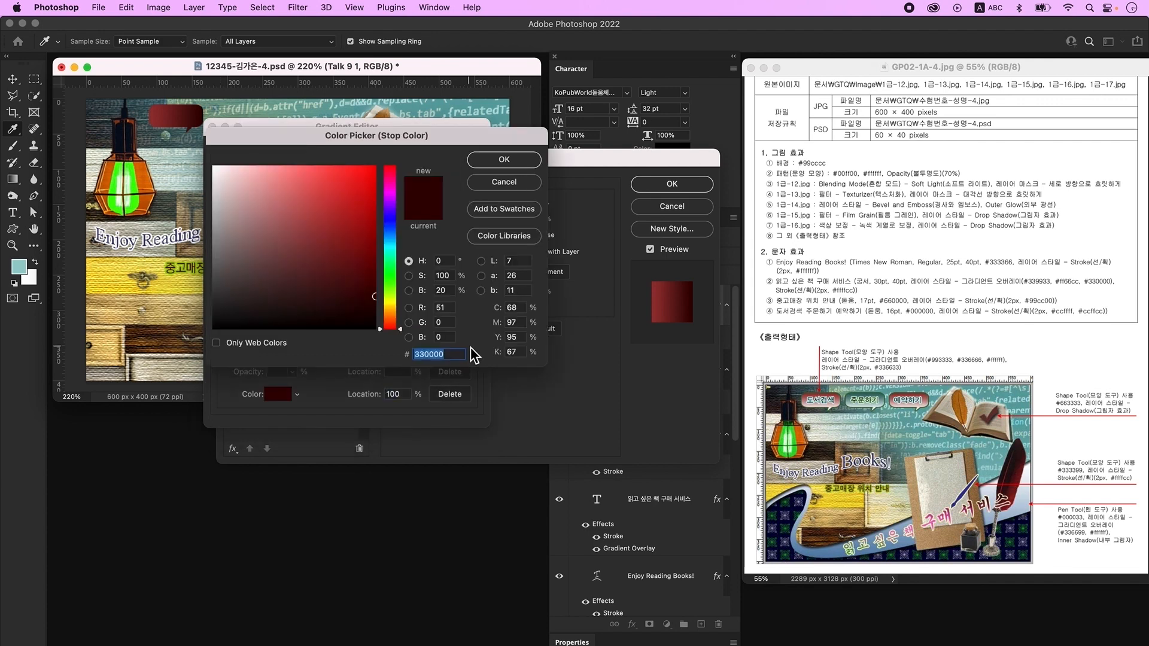
type("ffffff")
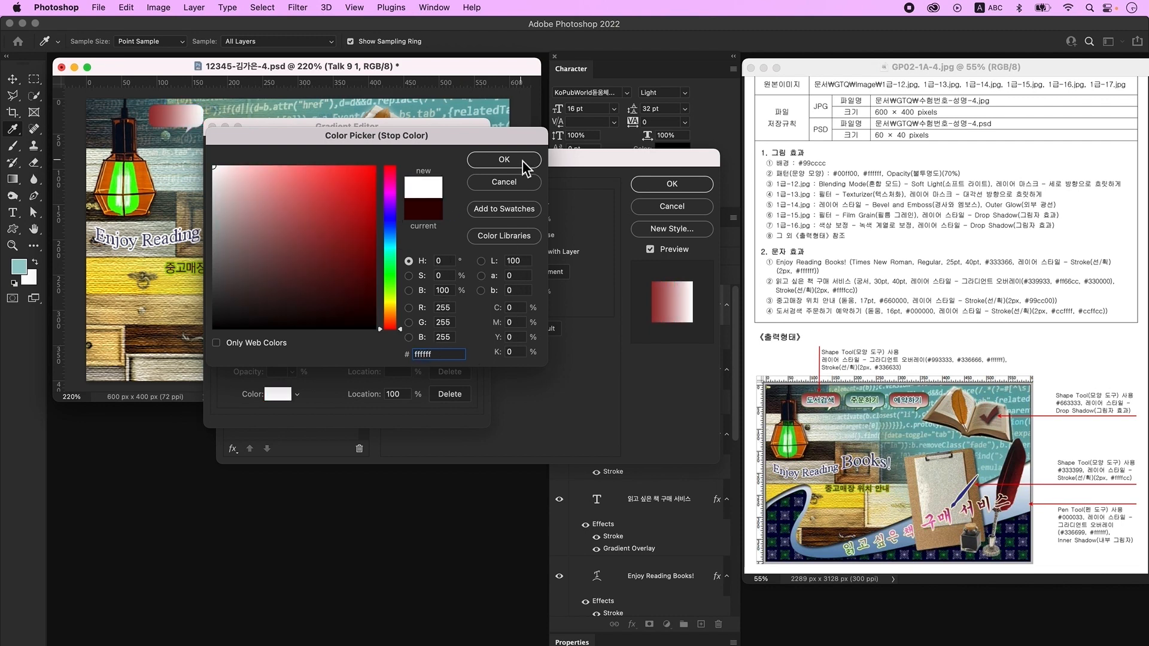
left_click(523, 167)
left_click(485, 156)
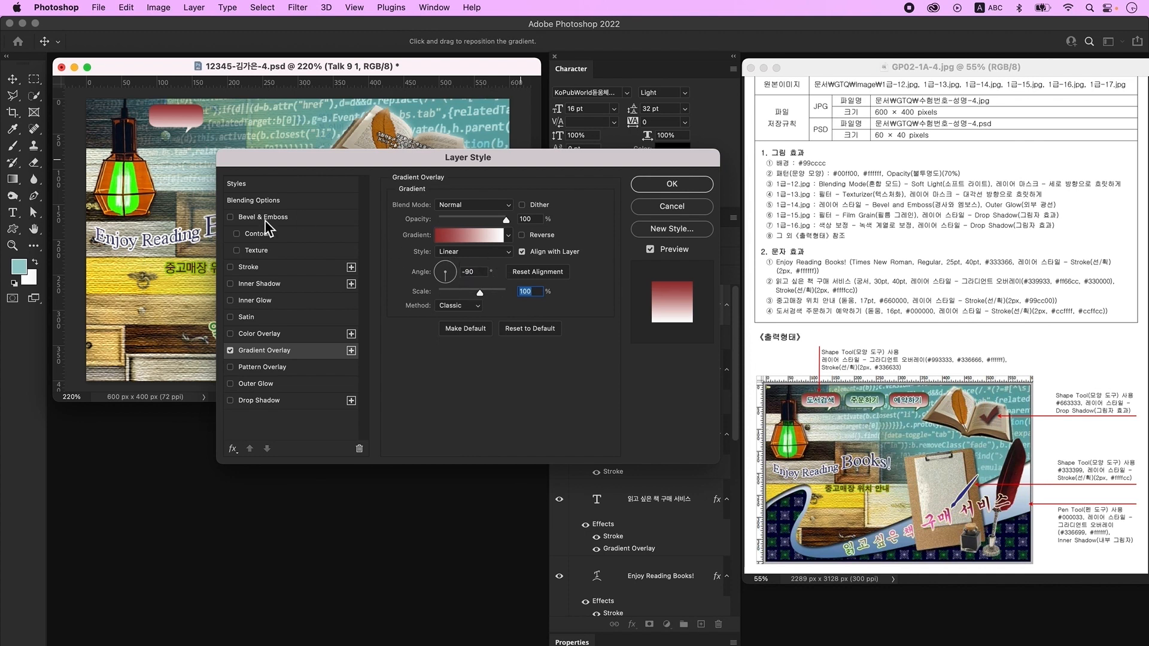
- Add a dark green #336633 stroke and move the bubble below the 도서검색 layer
left_click(267, 270)
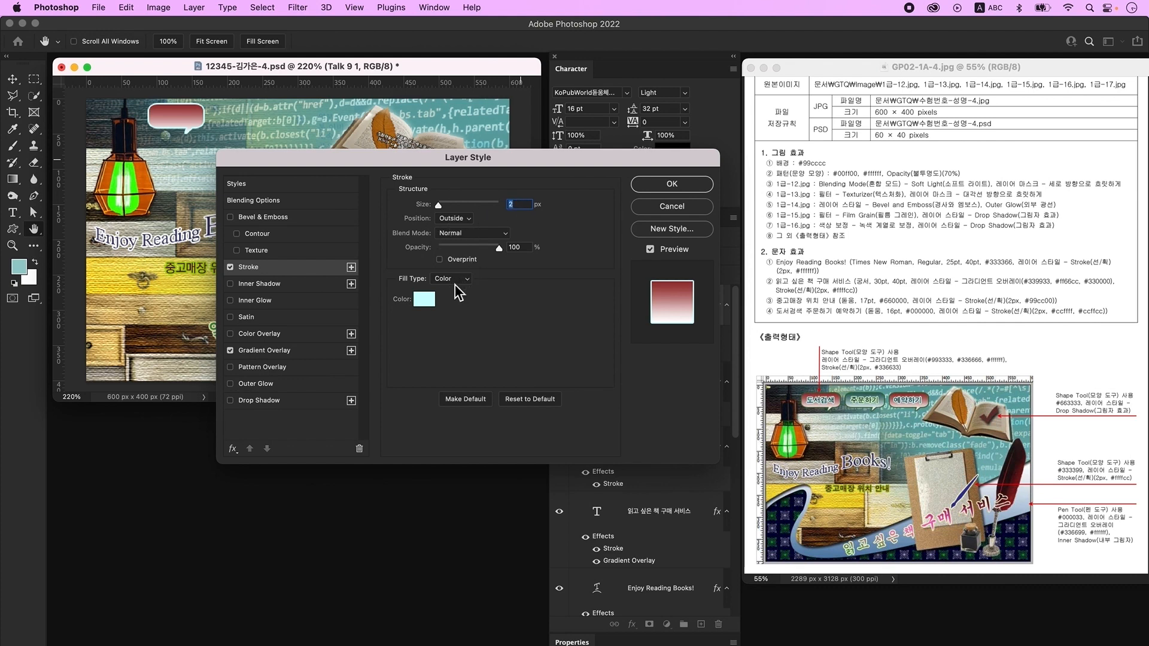
left_click(426, 303)
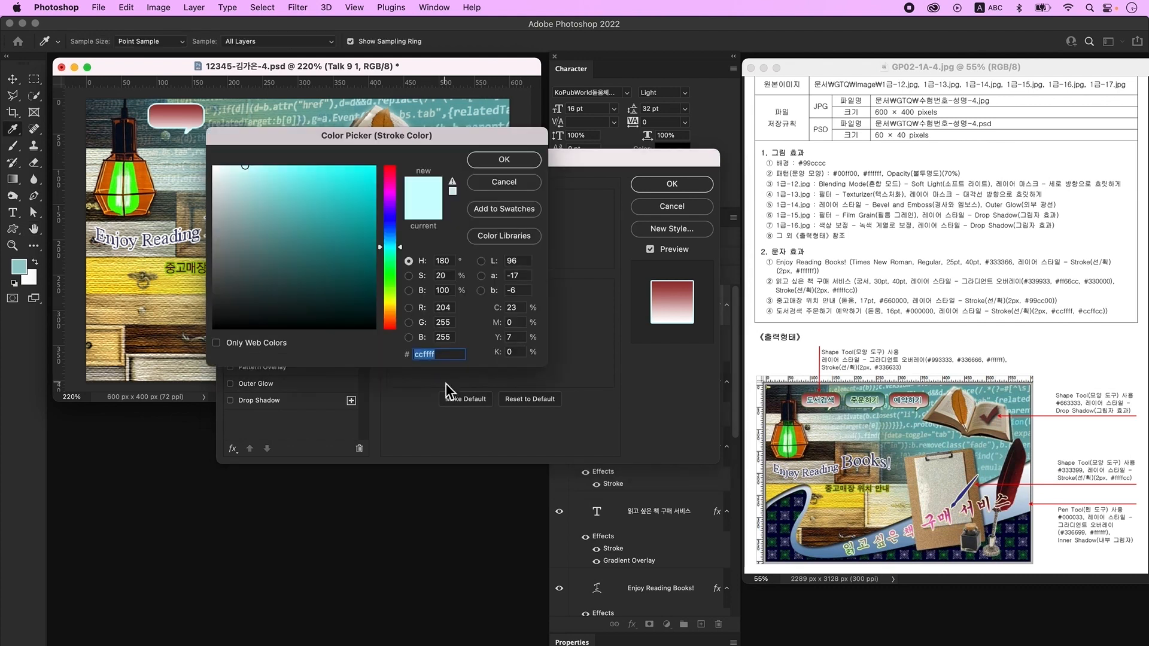
type("336633")
key("Return")
key("Return")
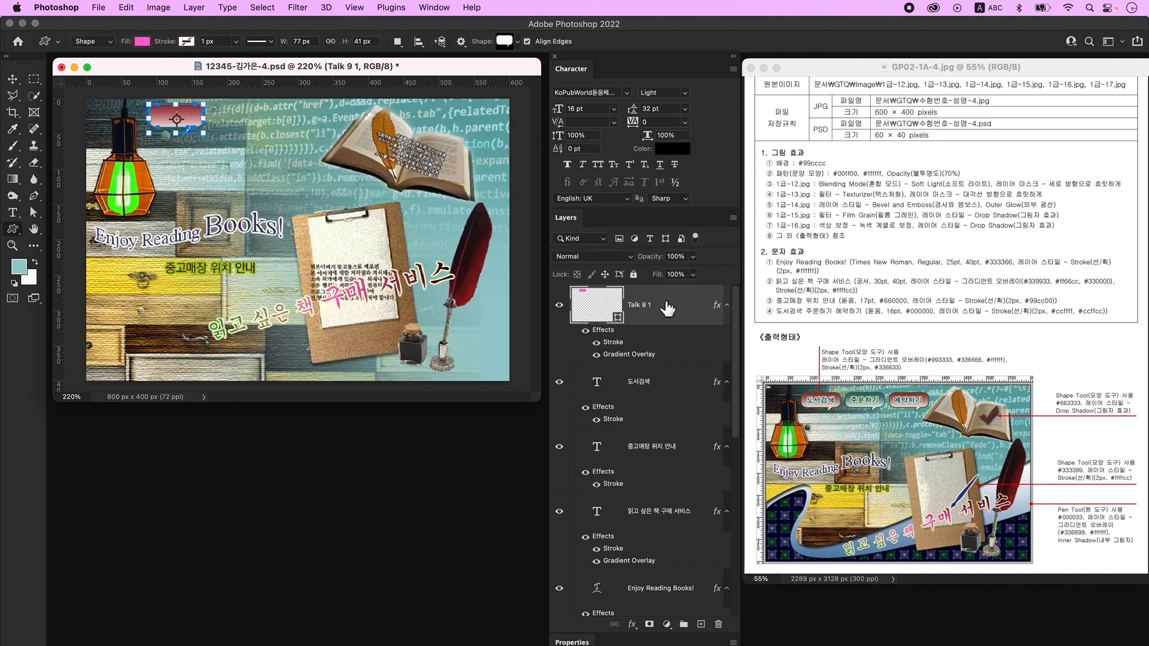
key("super+bracketleft")
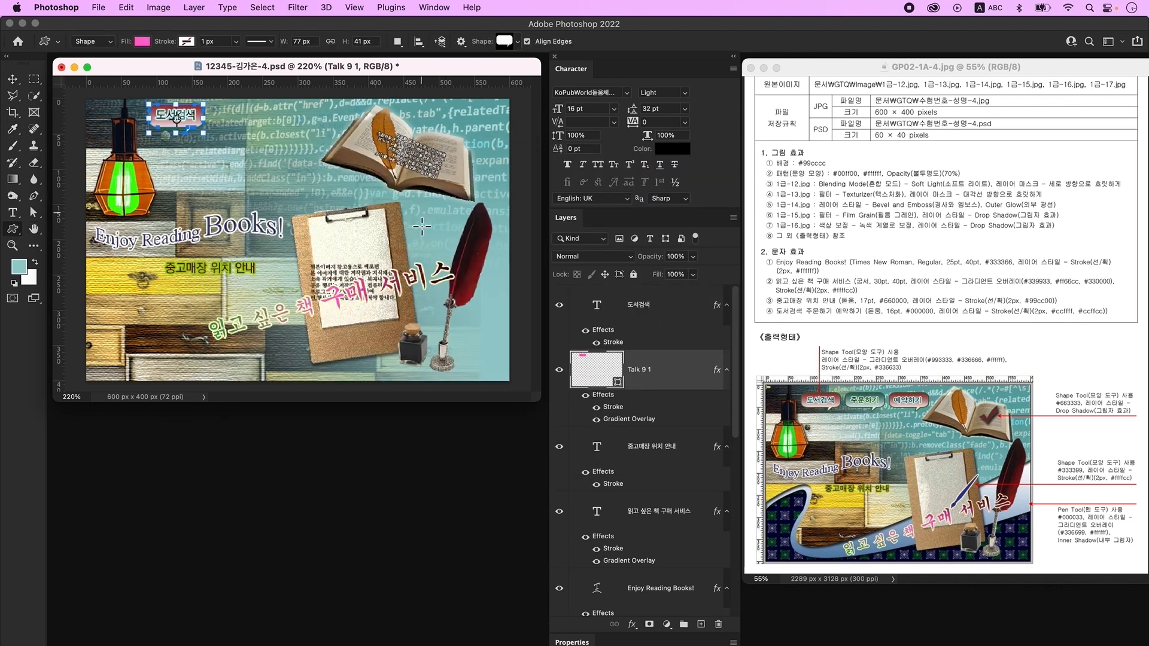
- Alt-drag a copy of the 도서검색 text and its bubble to the right of the original
key("v")
left_click(676, 326)
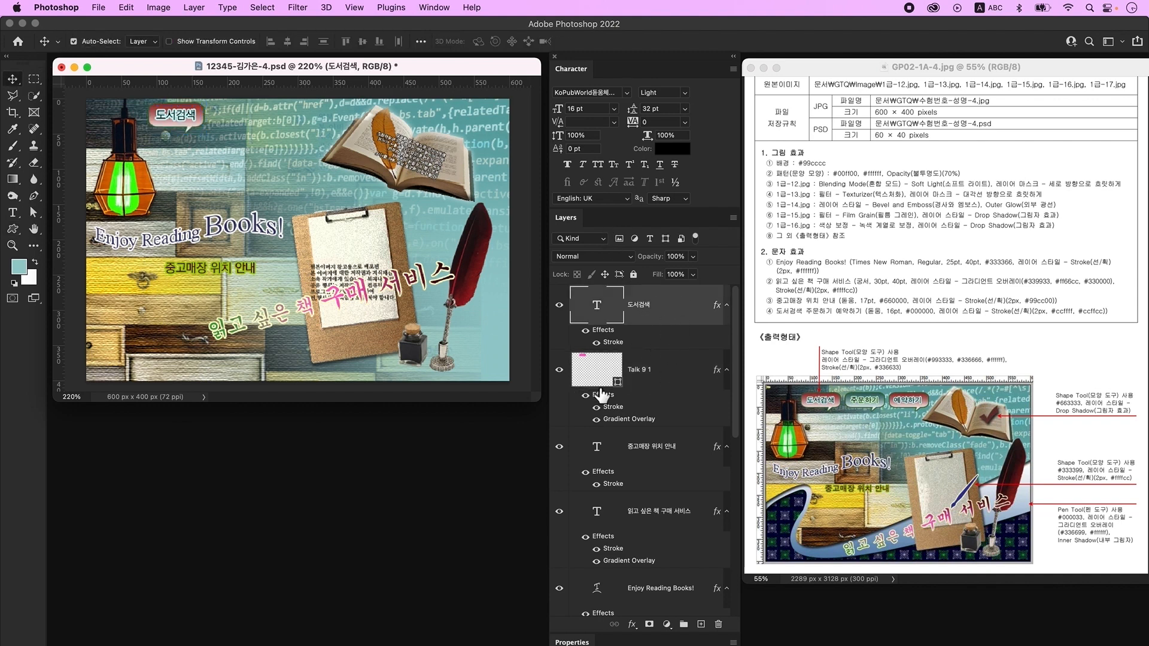
left_click(668, 380, "shift")
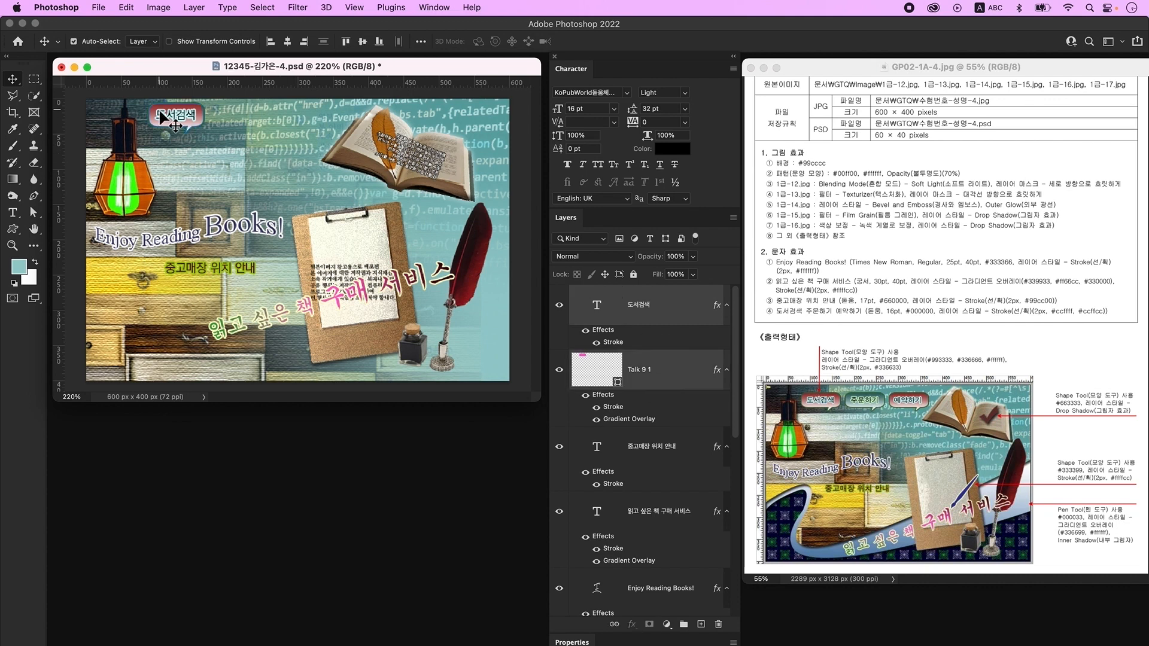
left_click_drag(190, 128, 312, 122)
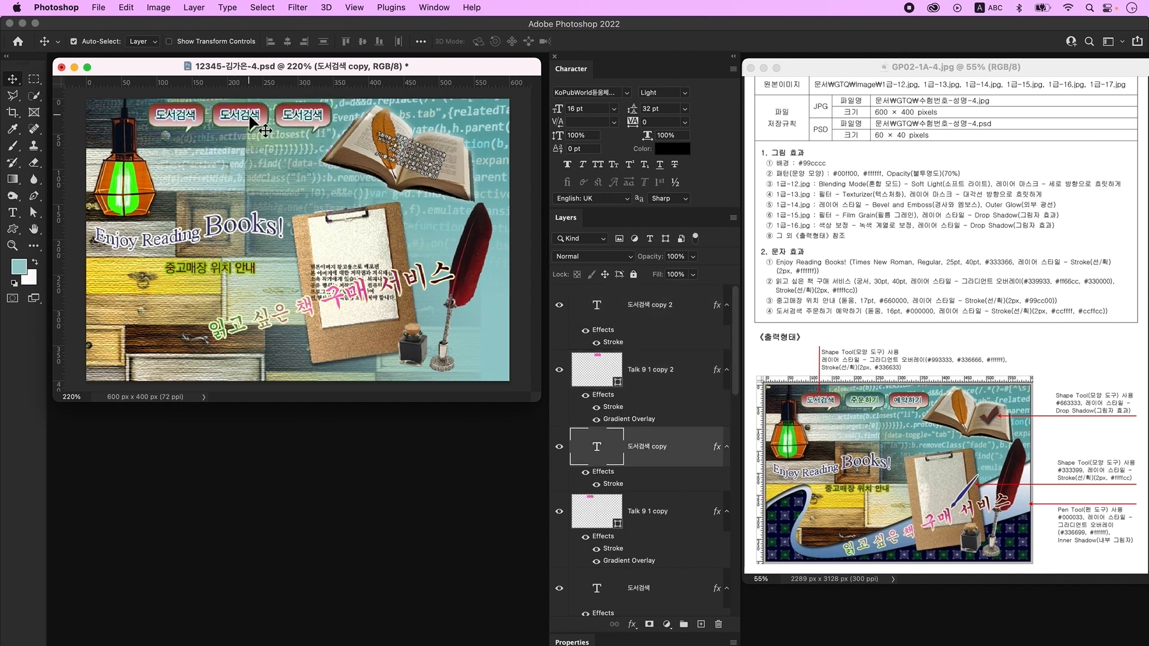
- Replace the middle button's label with 주문하기
left_click(13, 213)
left_click(261, 125)
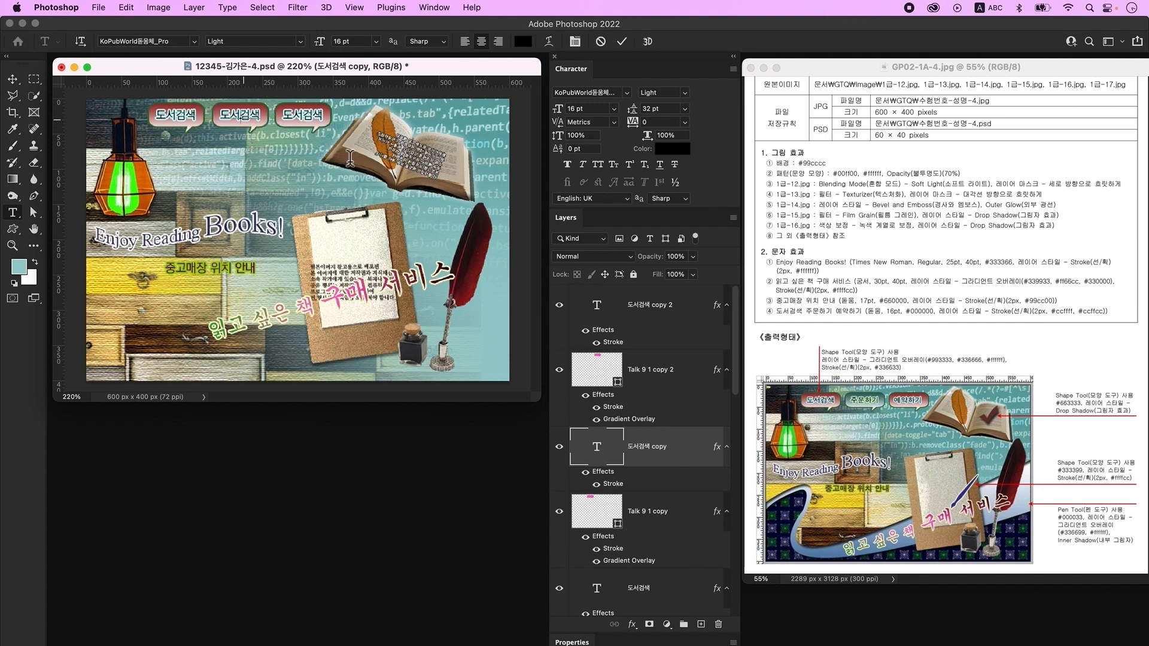
key("super+a")
key("ctrl+space")
type("주문하기")
key("super+Return")
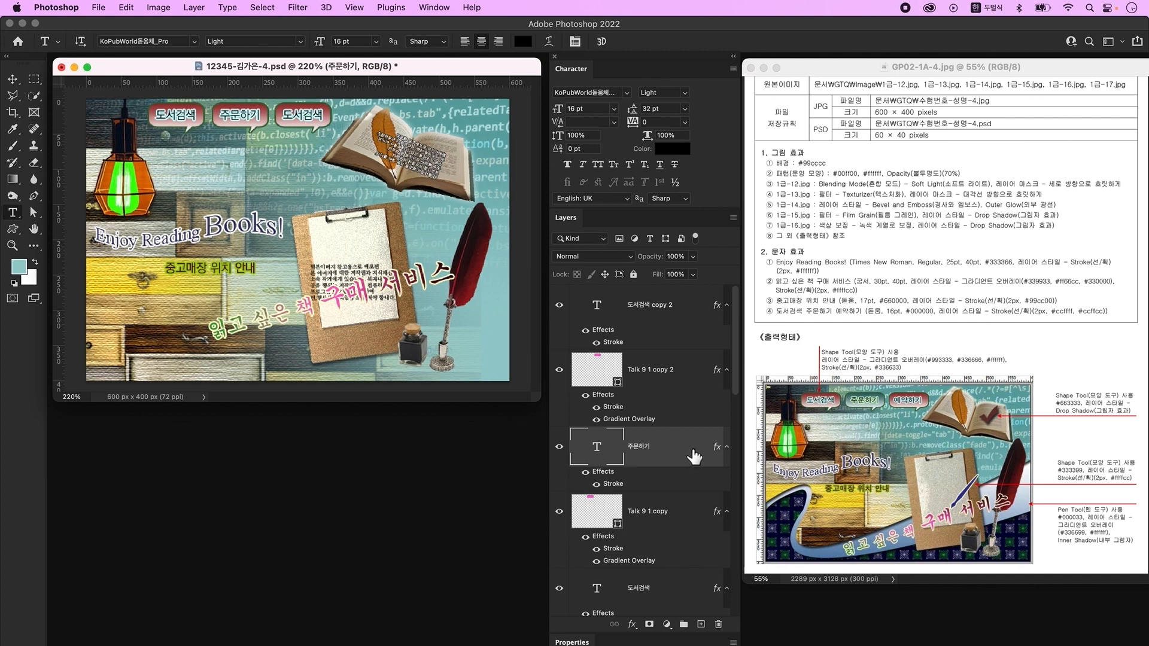
key("ctrl+space")
double_click(696, 449)
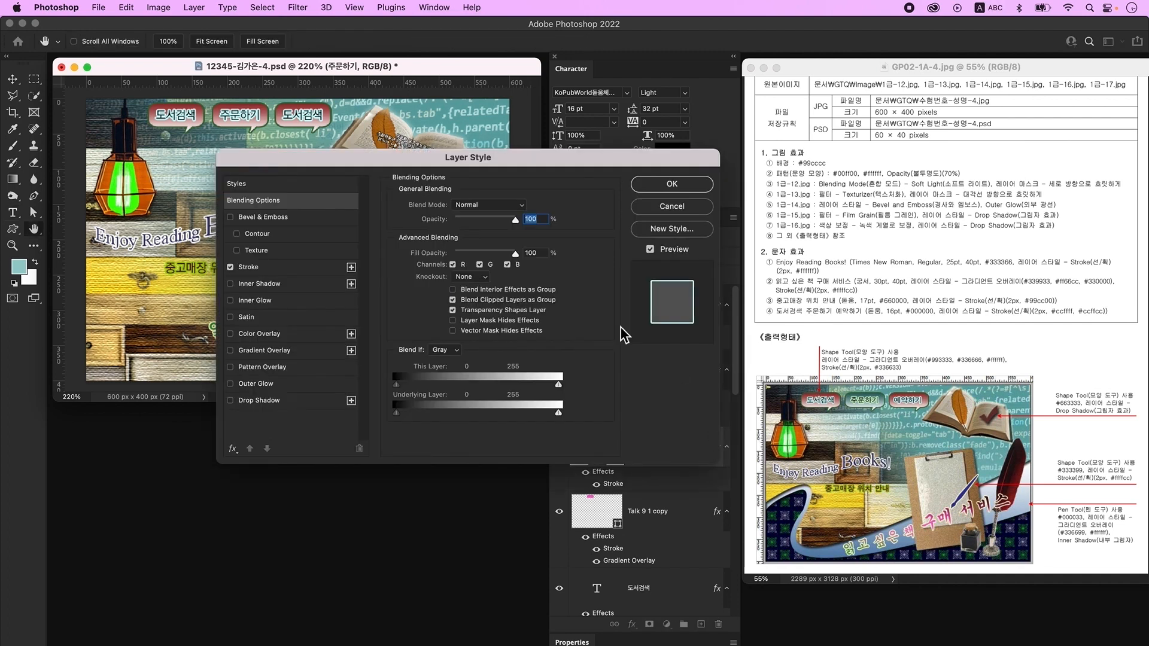
- Set the 주문하기 text's Stroke colour to #ccffcc
left_click(261, 270)
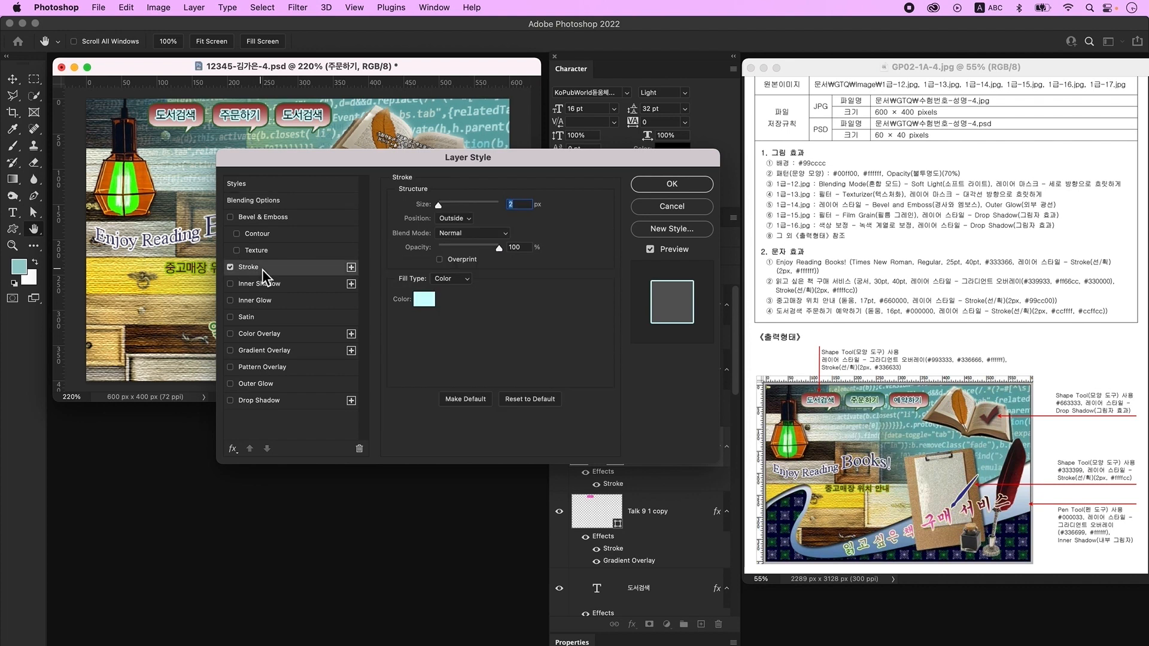
left_click(424, 299)
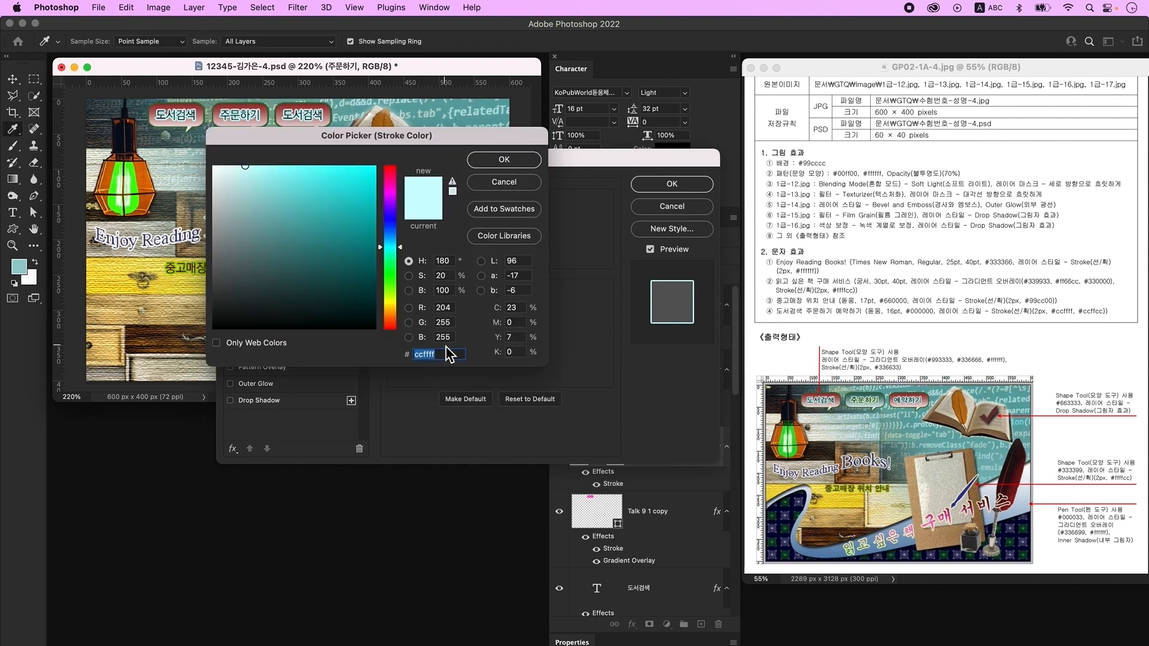
type("ccffcc")
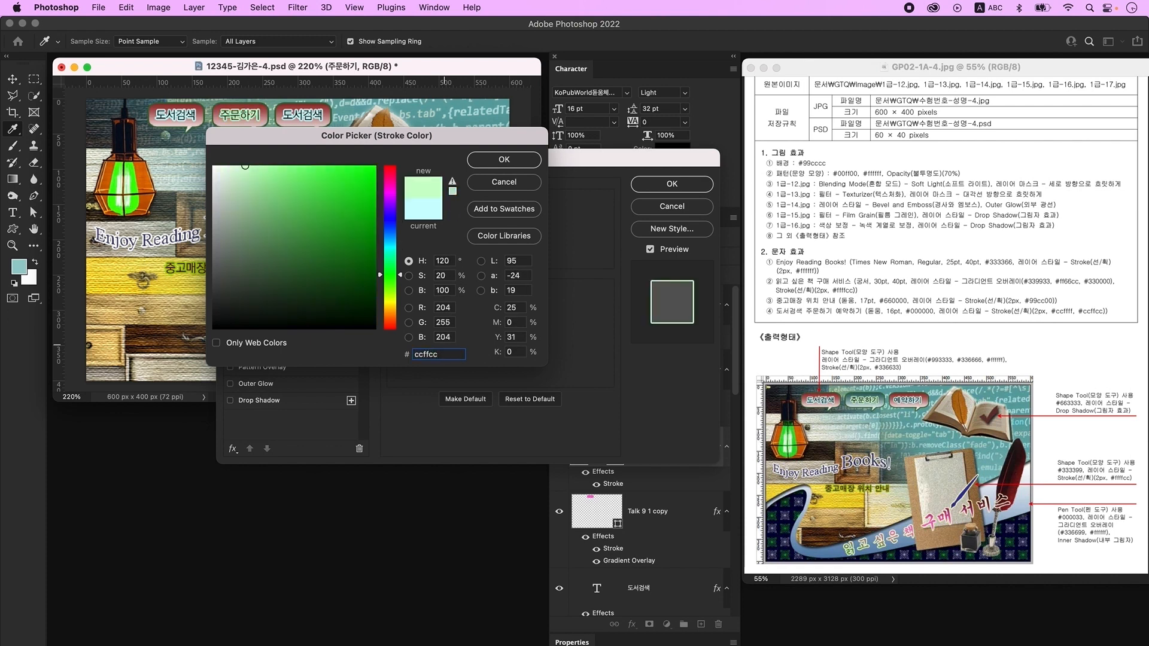
key("Return")
key("Return")
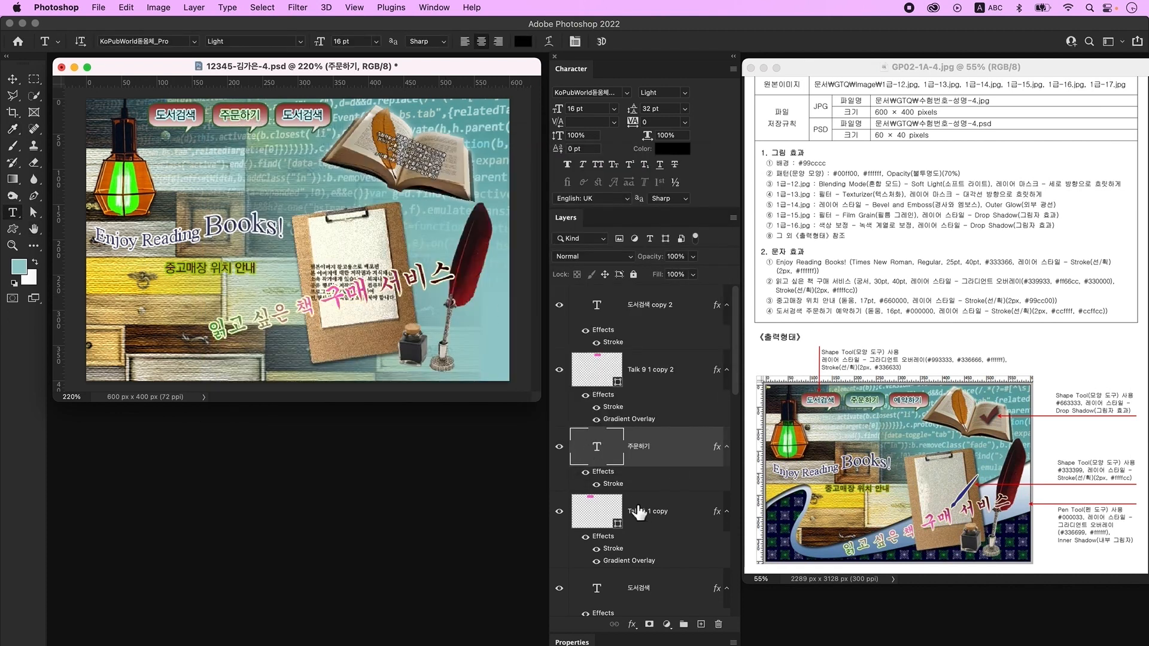
- Change the left stop of the Talk 9 1 copy Gradient Overlay to #336666
left_click(674, 517)
left_click(684, 518)
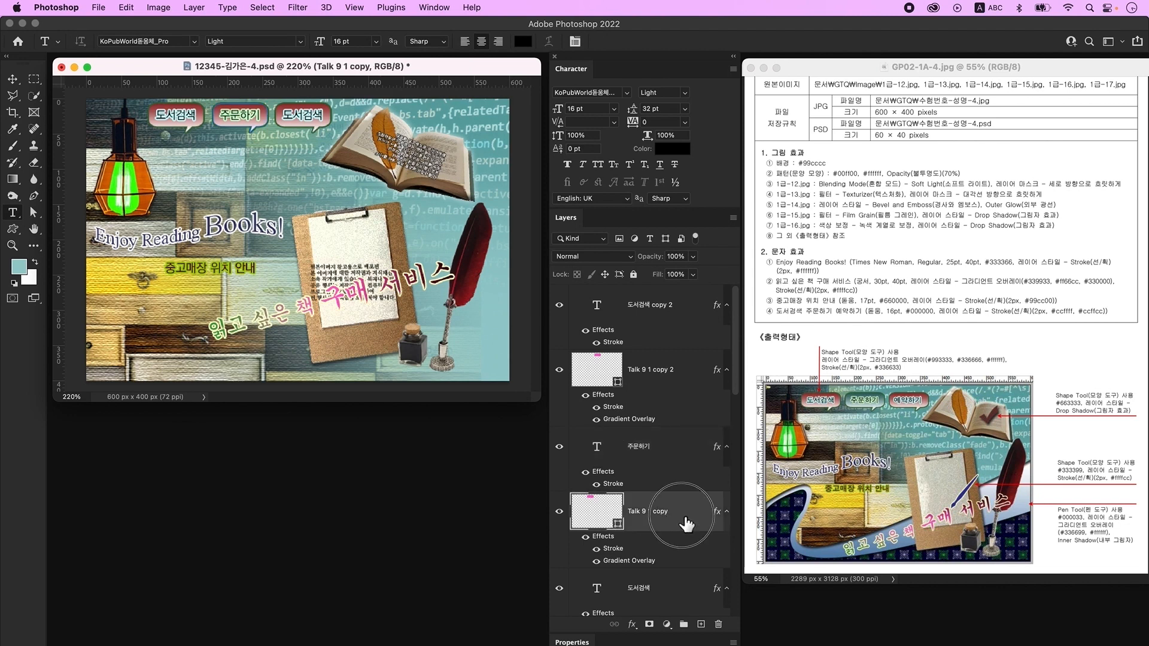
double_click(686, 521)
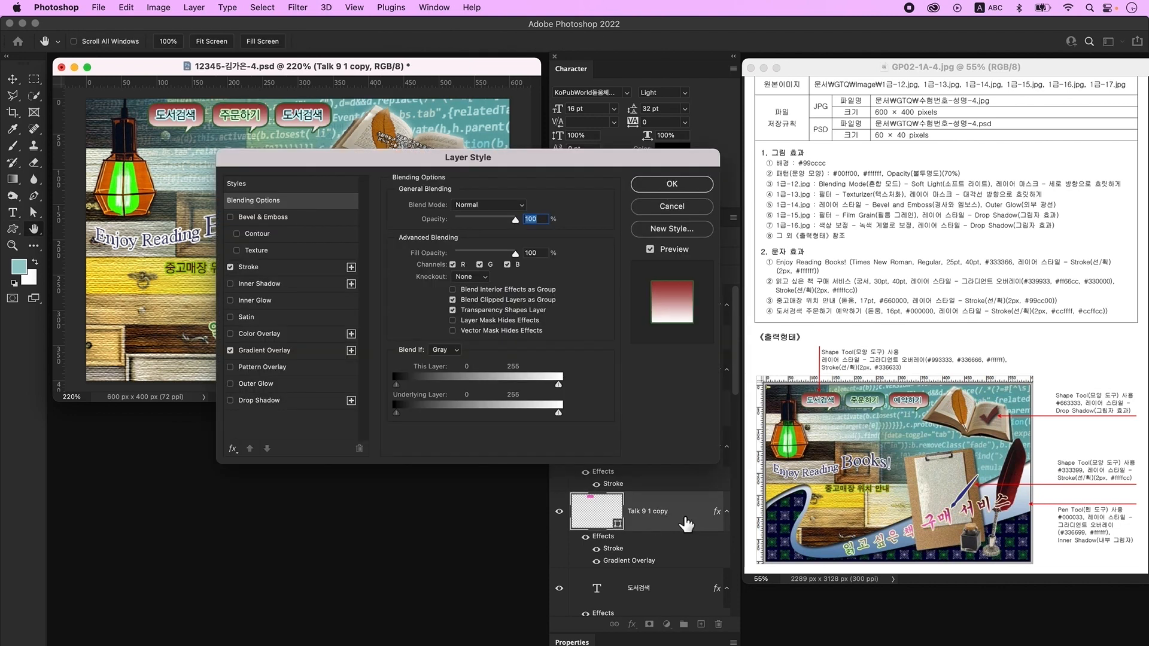
left_click(282, 351)
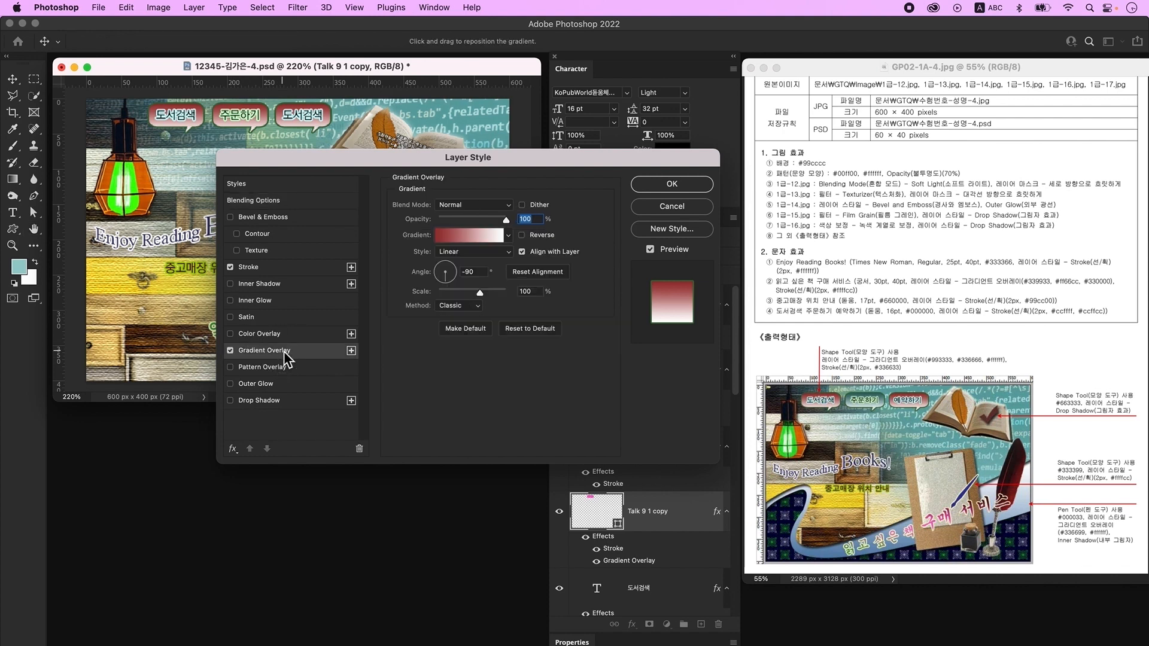
left_click(466, 238)
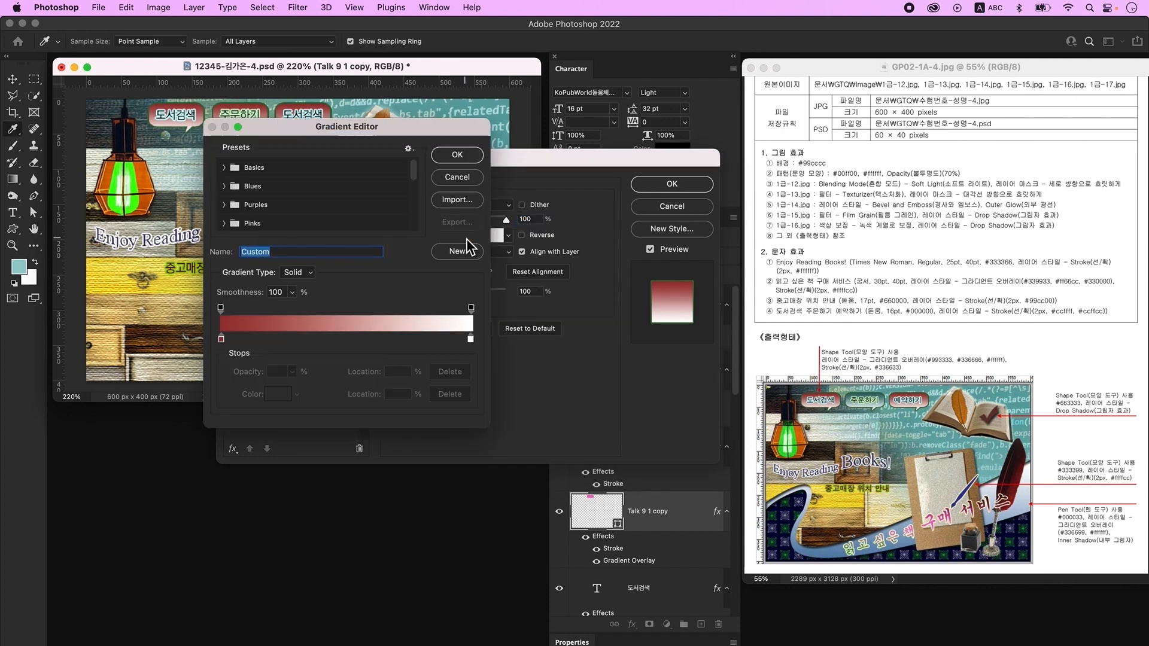
double_click(221, 340)
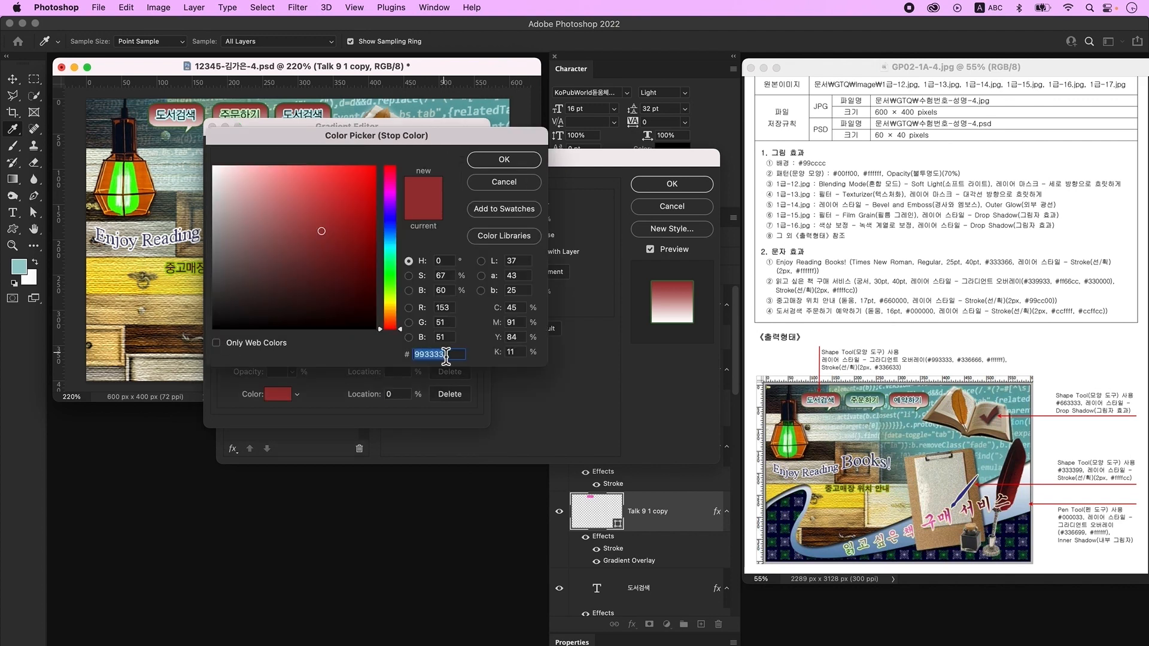
key("BackSpace")
type("336666")
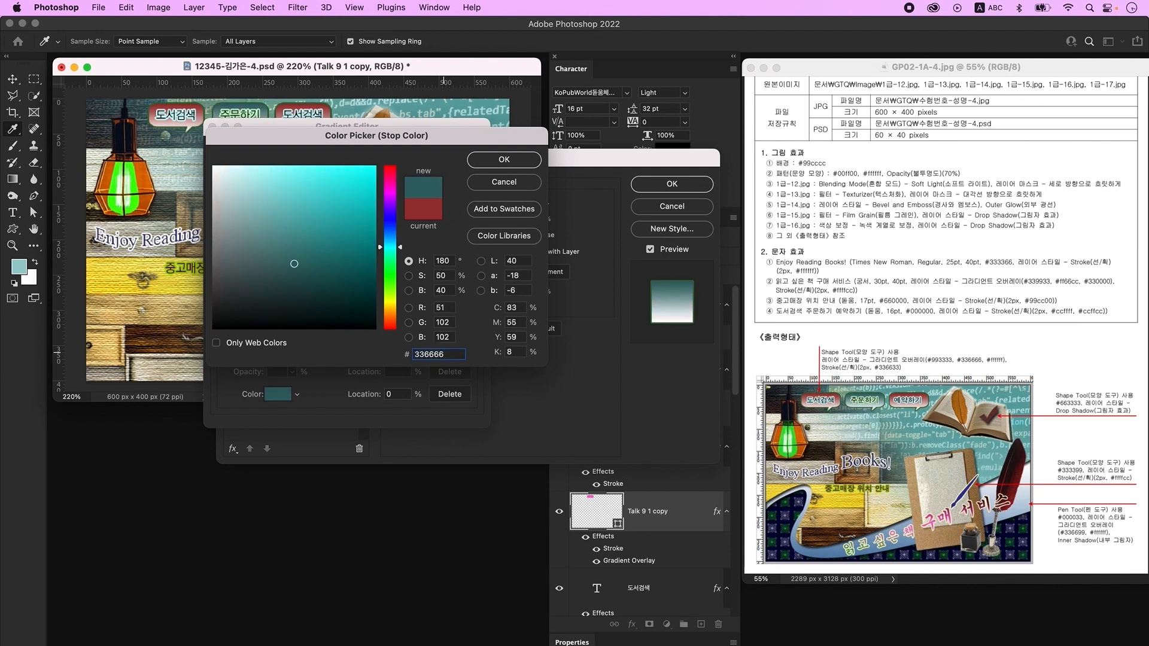
key("Return")
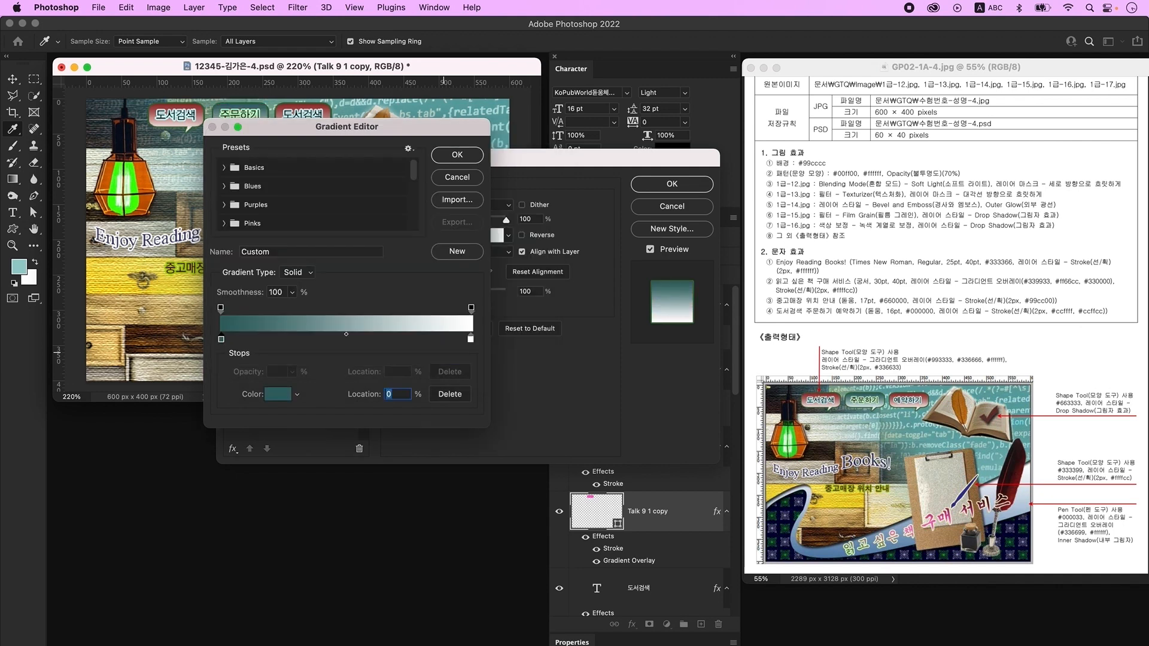
left_click(453, 155)
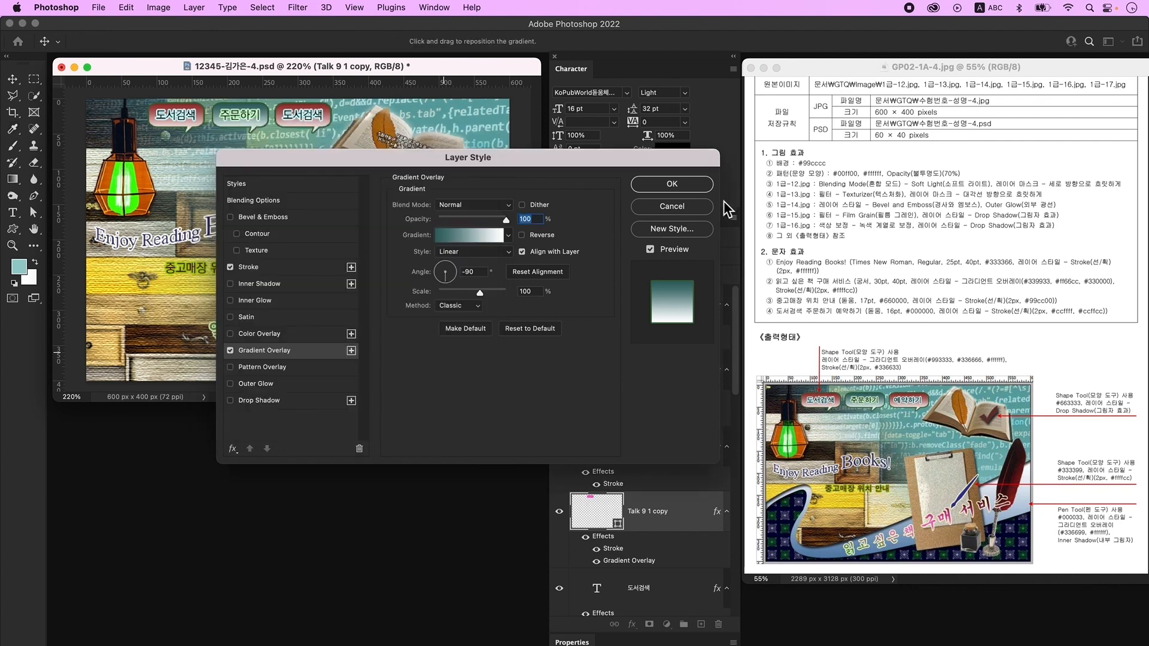
left_click(672, 184)
- Change the third bubble's label to 예약하기, then create new empty Layer 7
key("t")
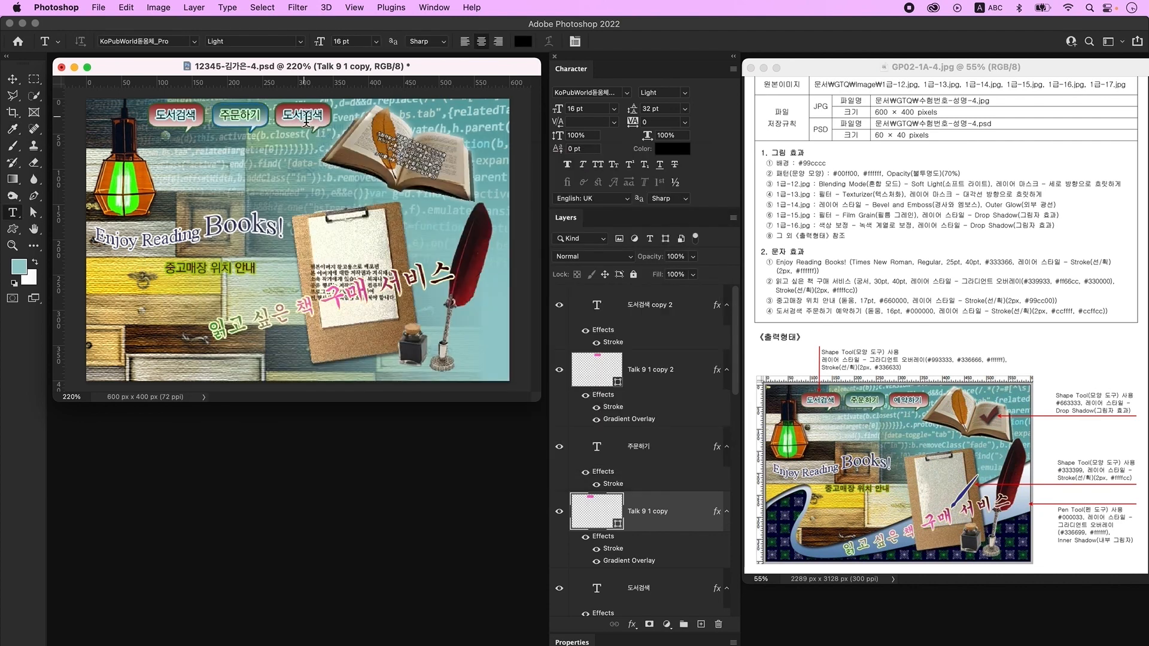
left_click(330, 125)
key("super+a")
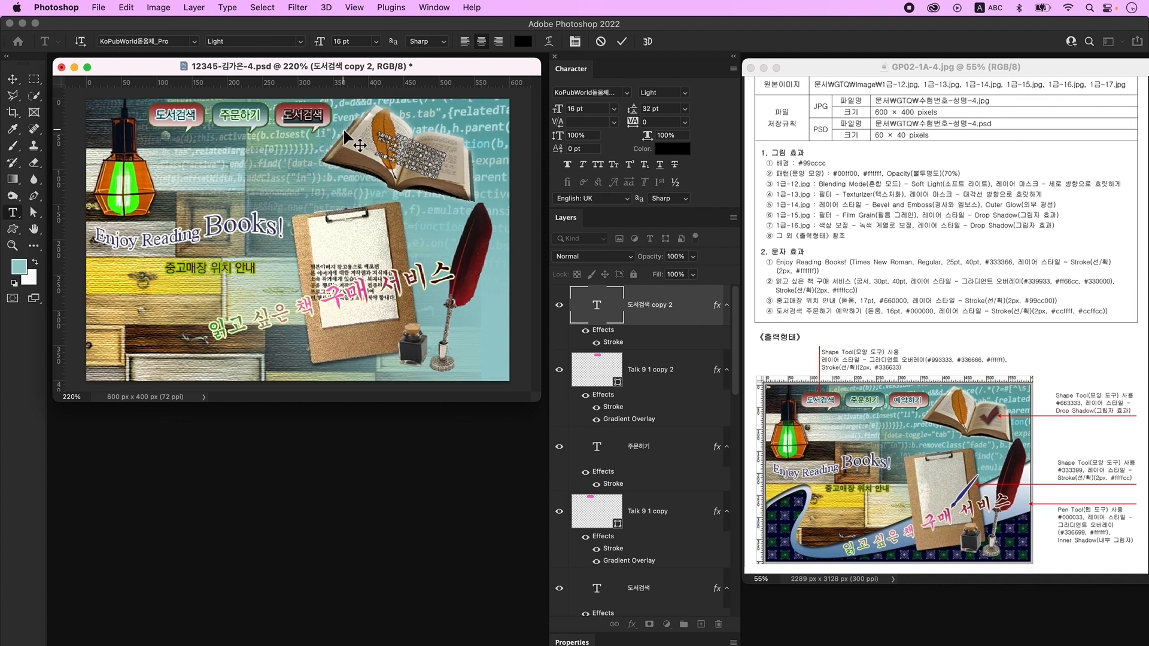
key("ctrl+space")
type("예약하기")
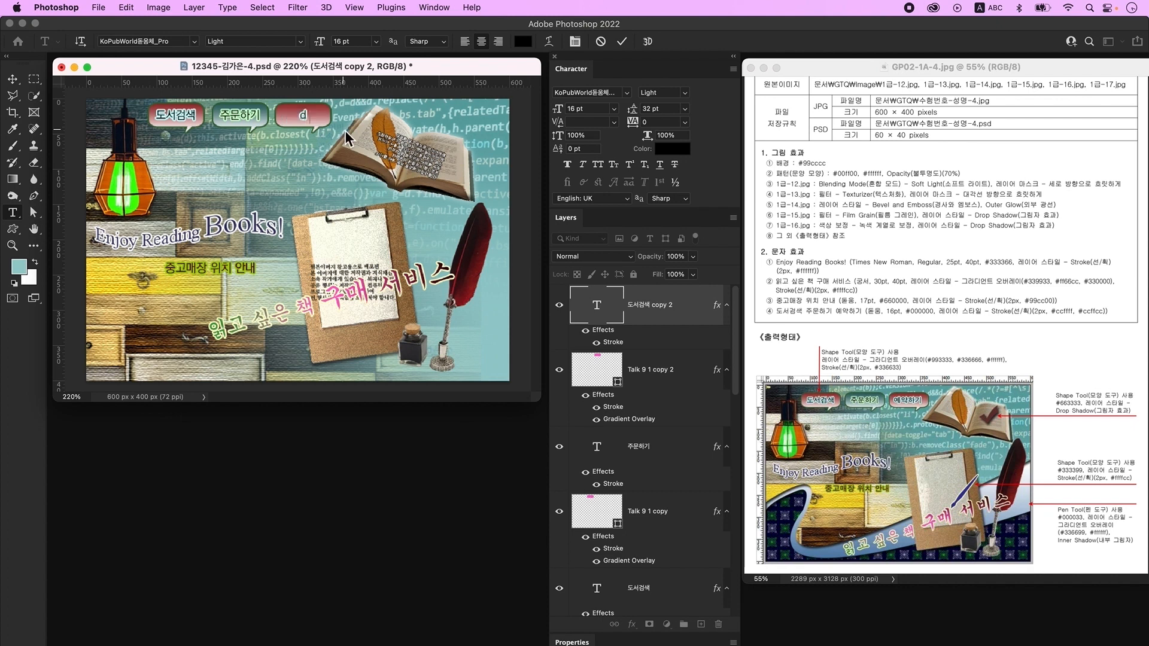
key("super+Return")
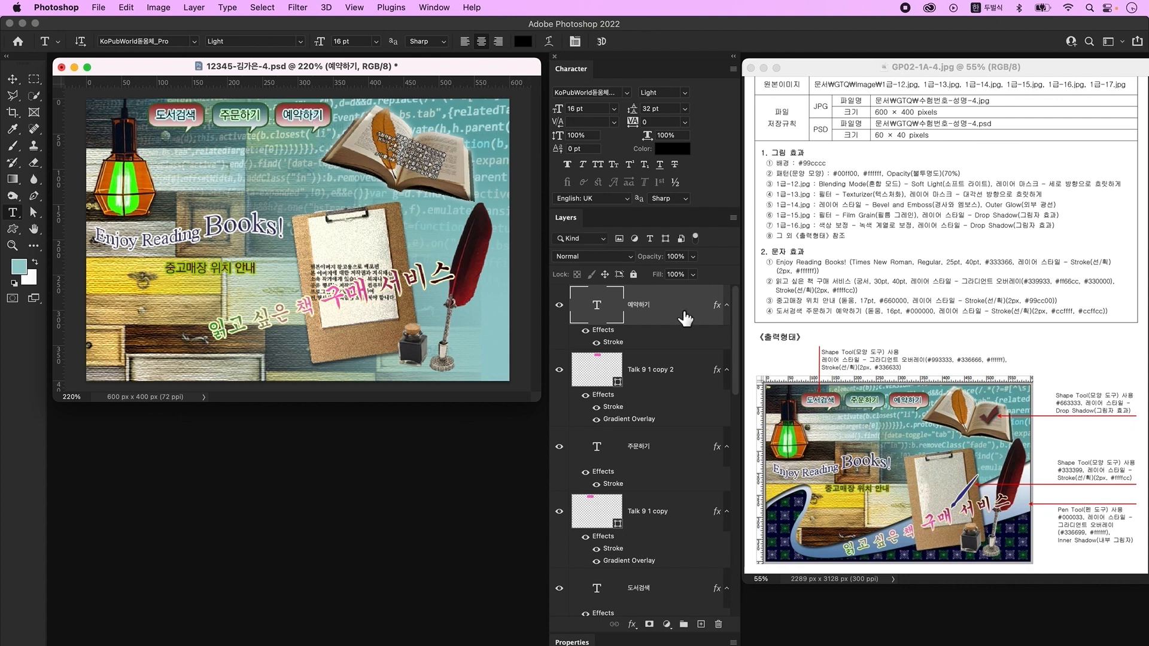
left_click(700, 624)
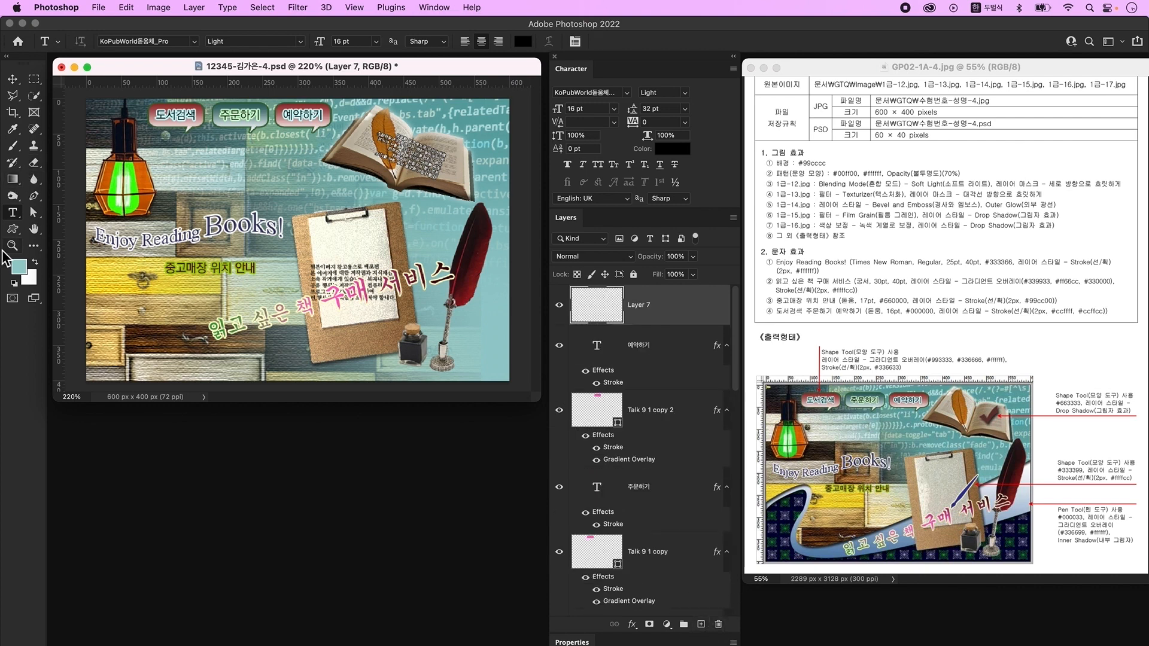
- Draw a Checkmark custom shape over the open book and fill it with #663333
left_click(13, 230)
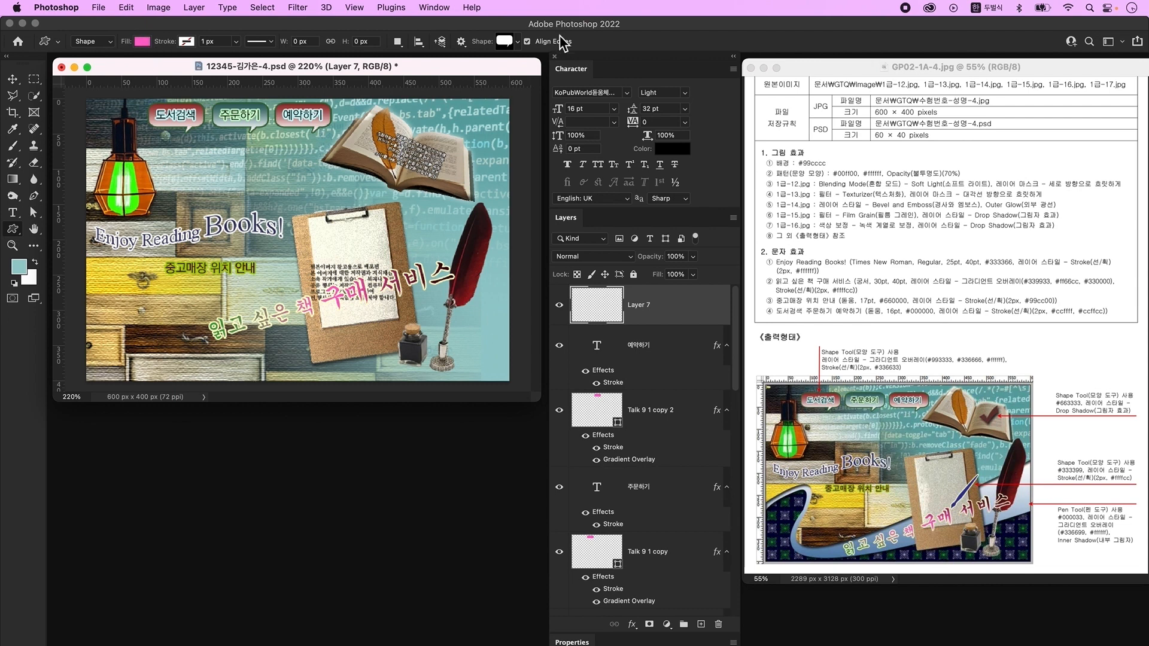
left_click(506, 41)
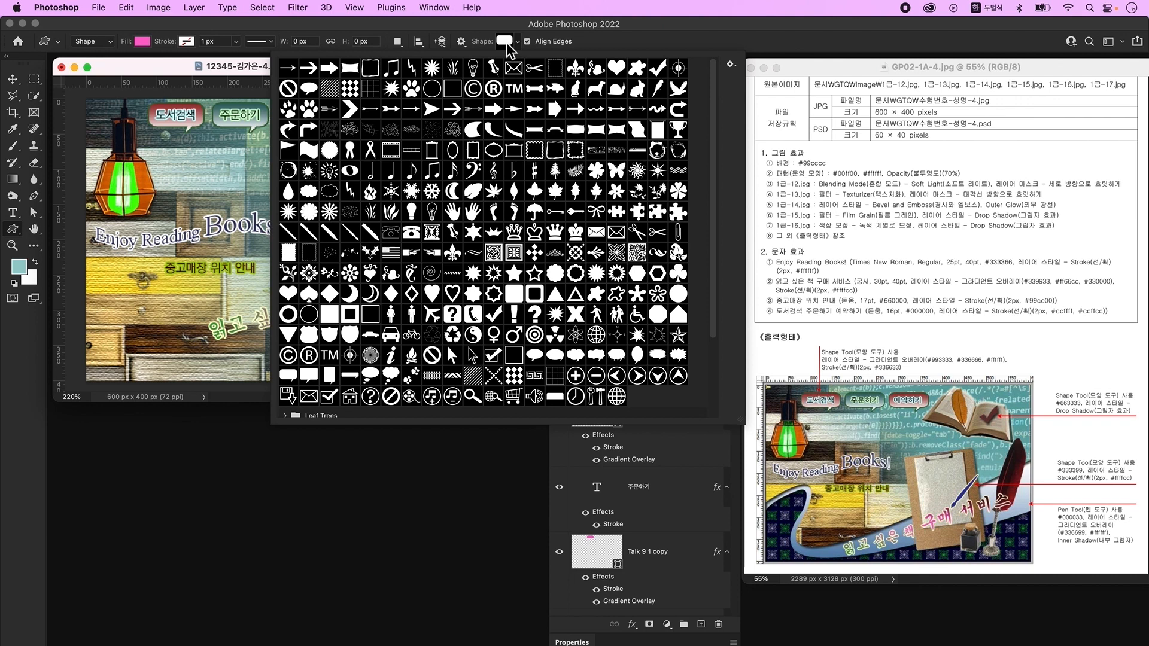
left_click(657, 68)
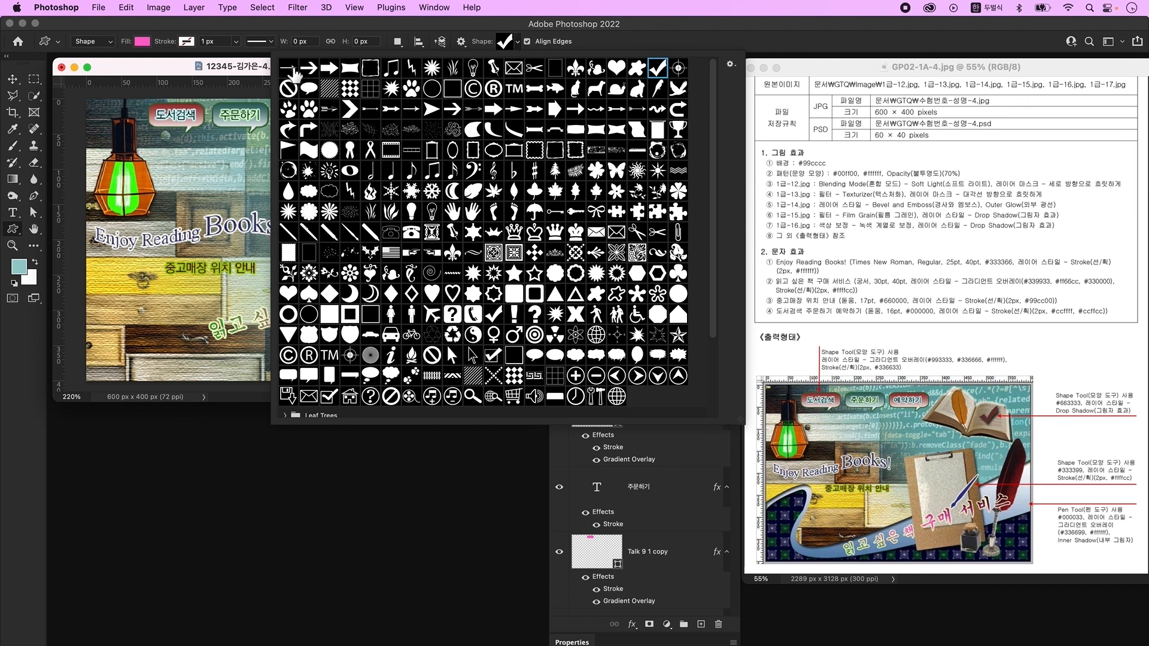
left_click(261, 73)
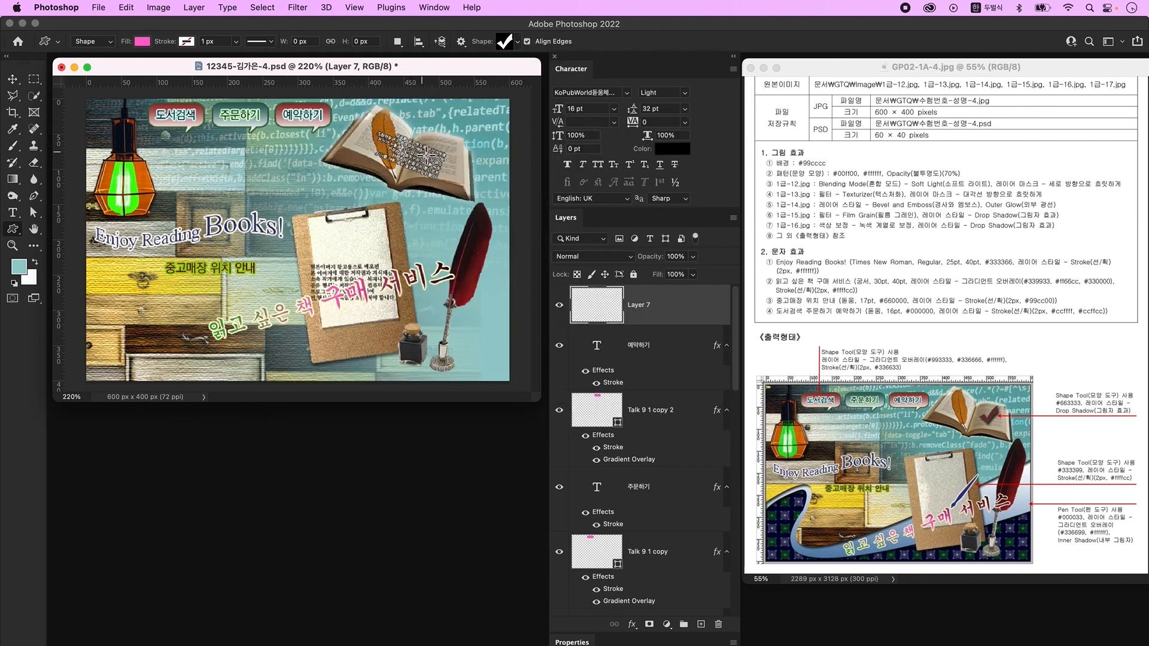
left_click_drag(424, 132, 450, 190)
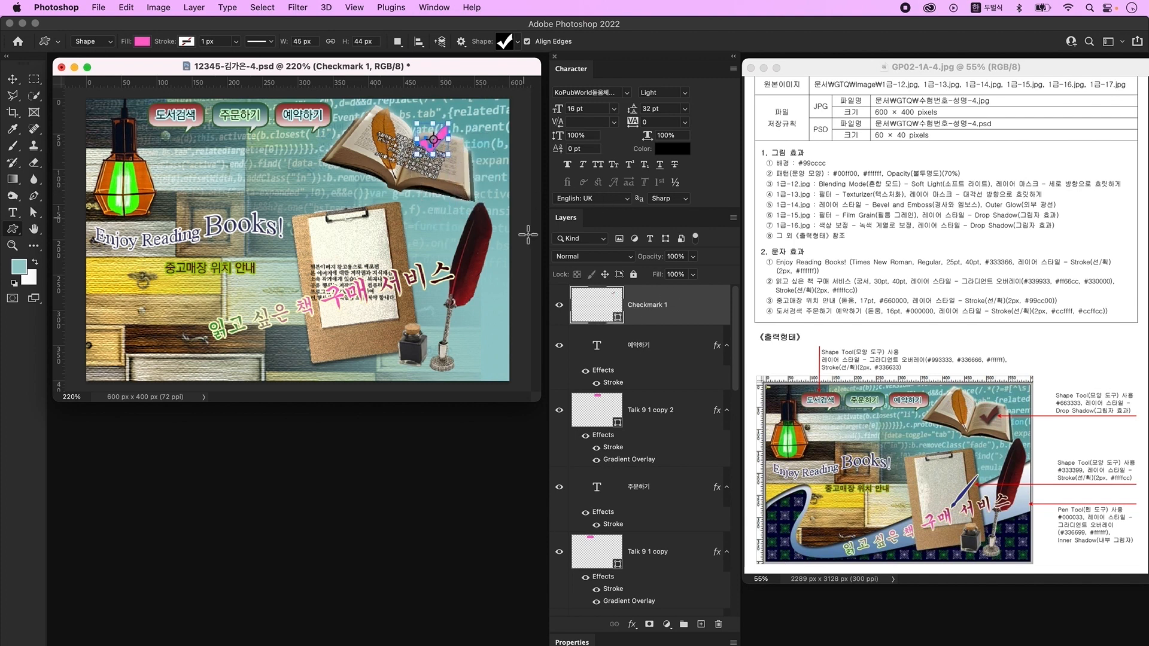
double_click(609, 307)
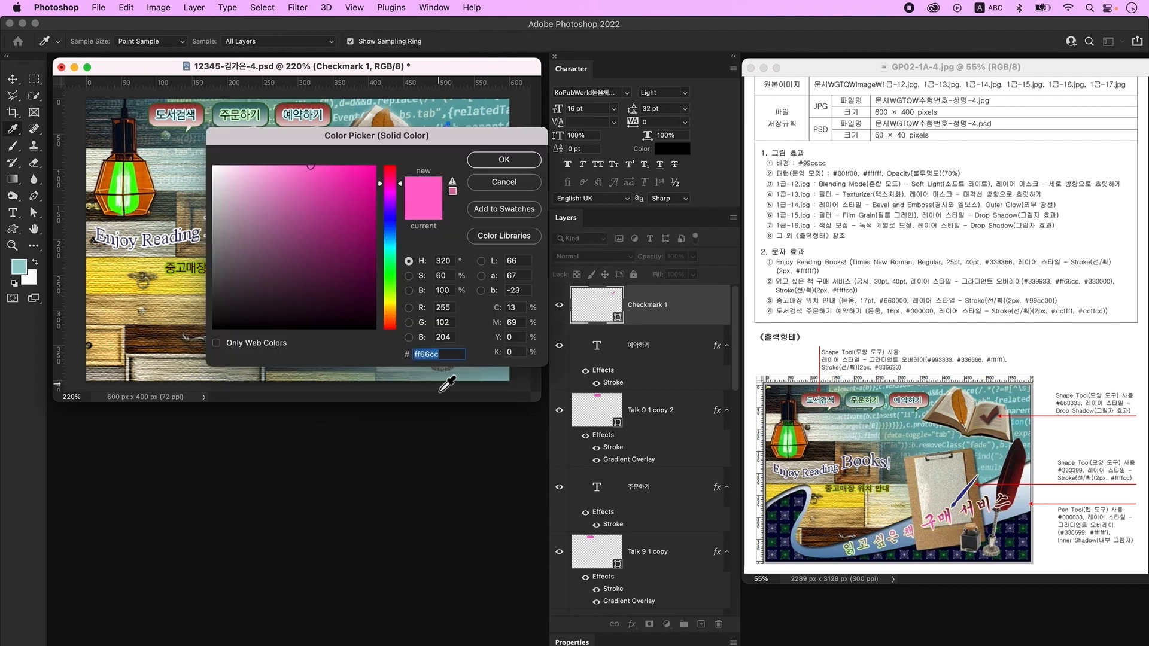
type("663333")
key("Return")
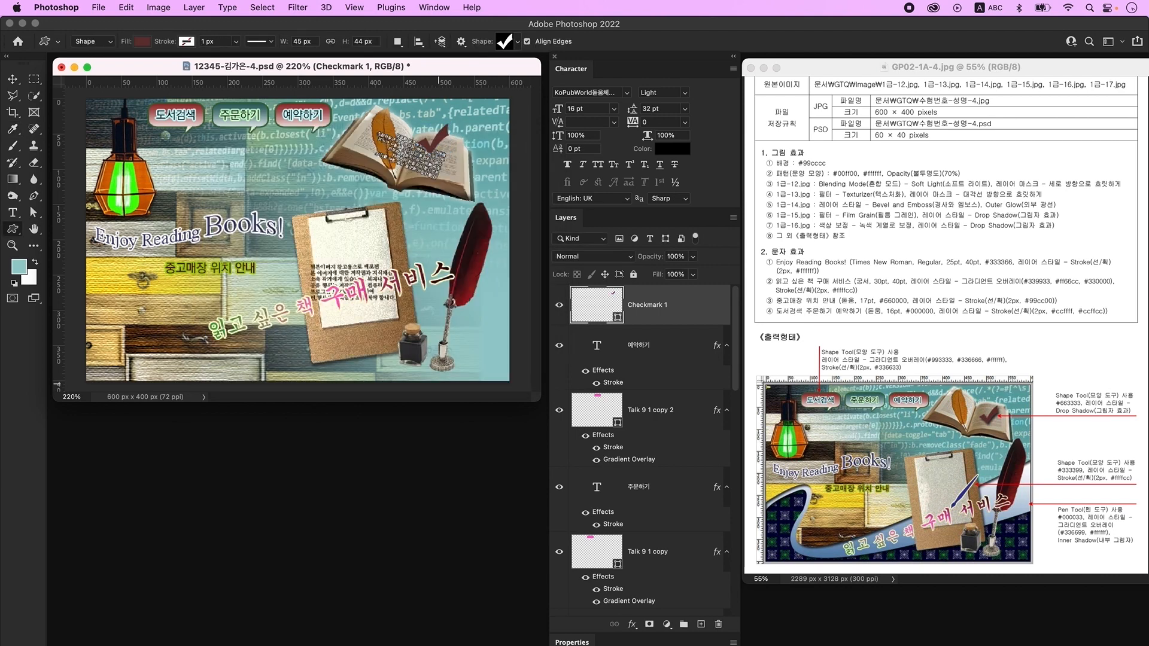
- Add a Drop Shadow to the checkmark and create a new empty layer
double_click(673, 319)
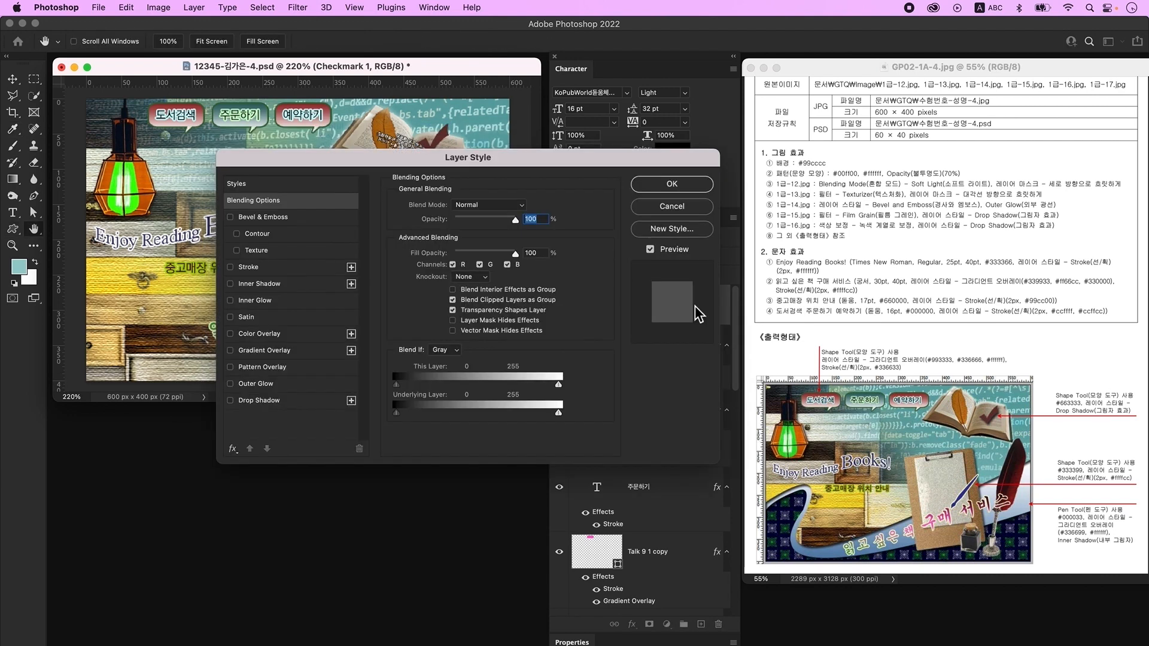
left_click(283, 403)
key("Return")
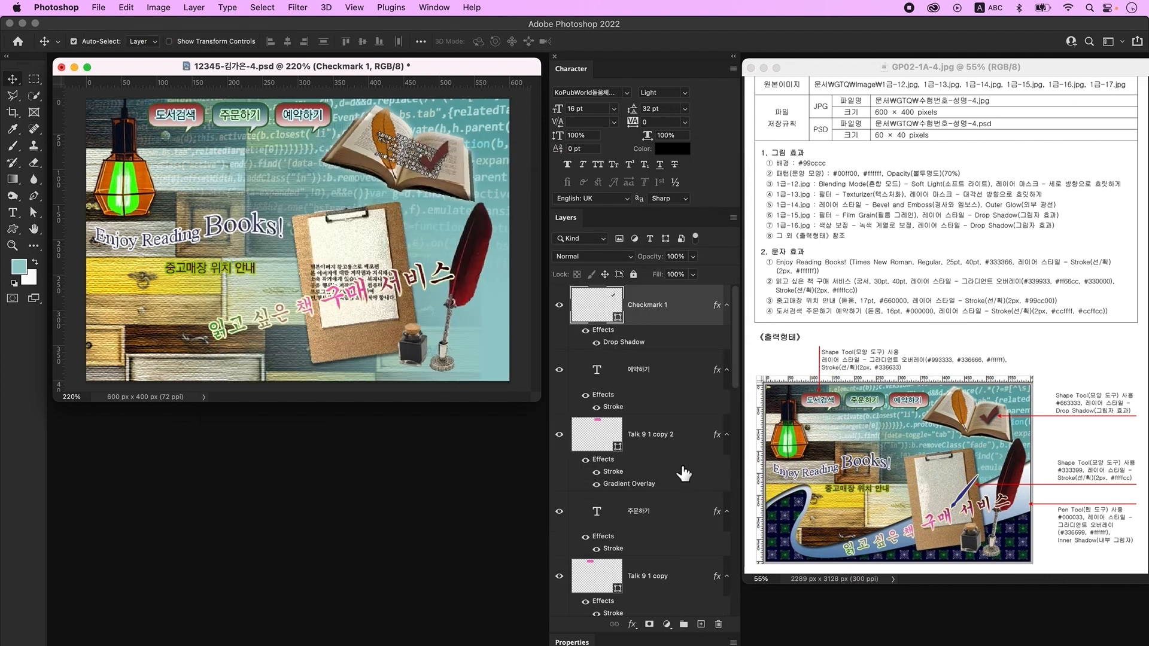
left_click(701, 624)
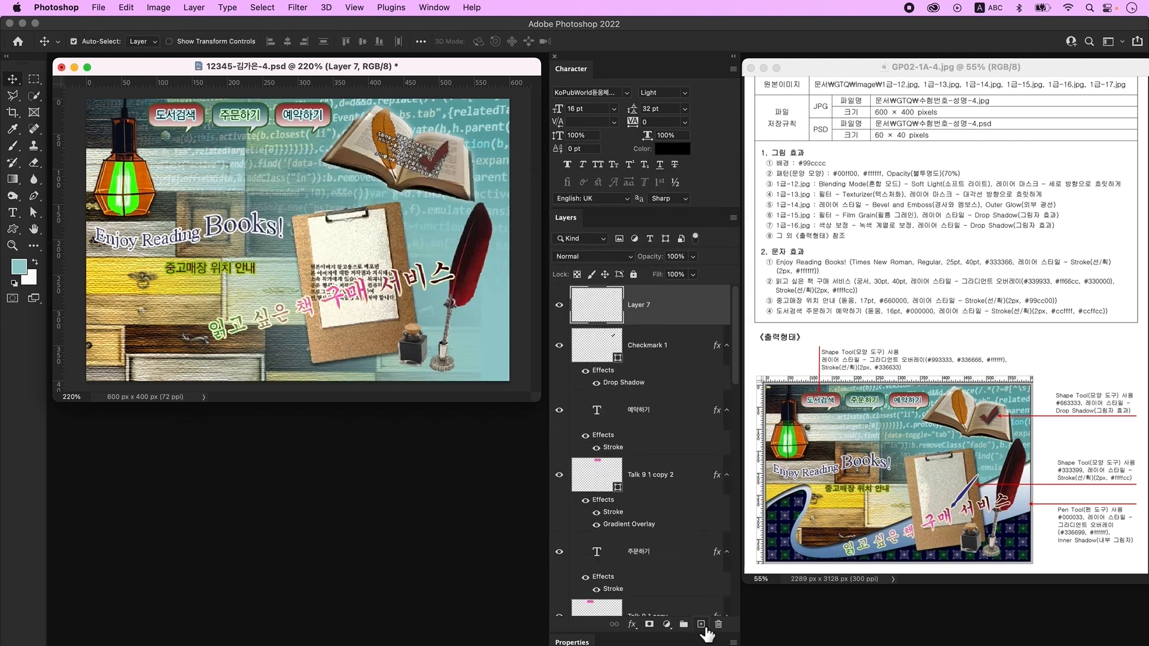
- Draw a Paintbrush custom shape above the top of the clipboard
left_click(12, 232)
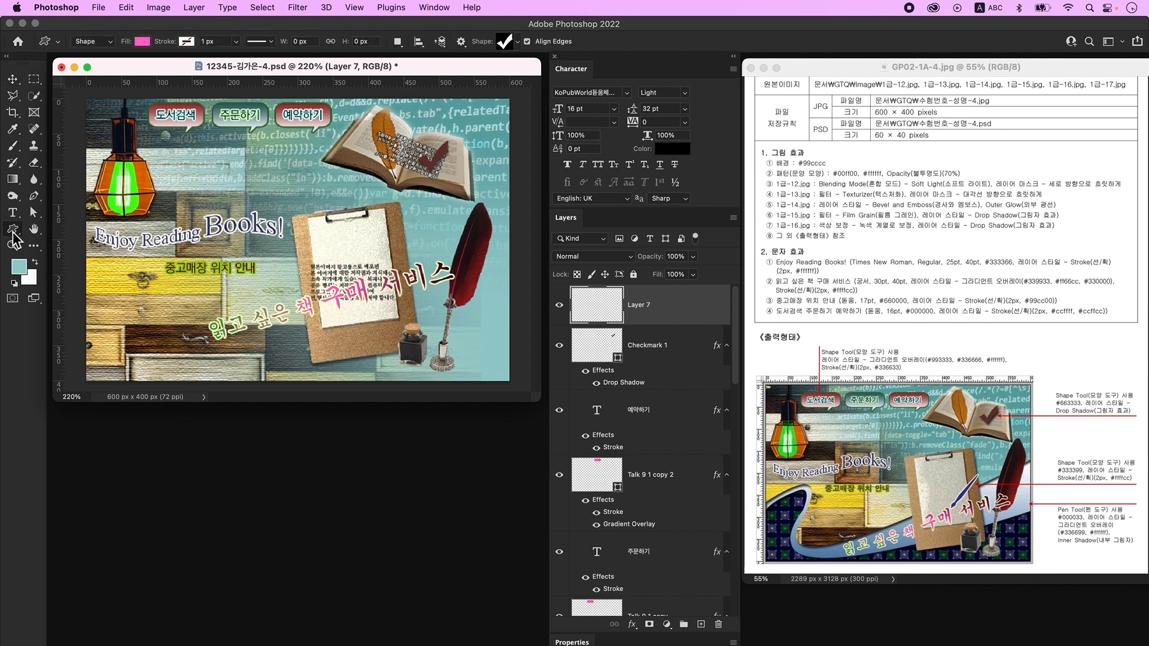
left_click(504, 45)
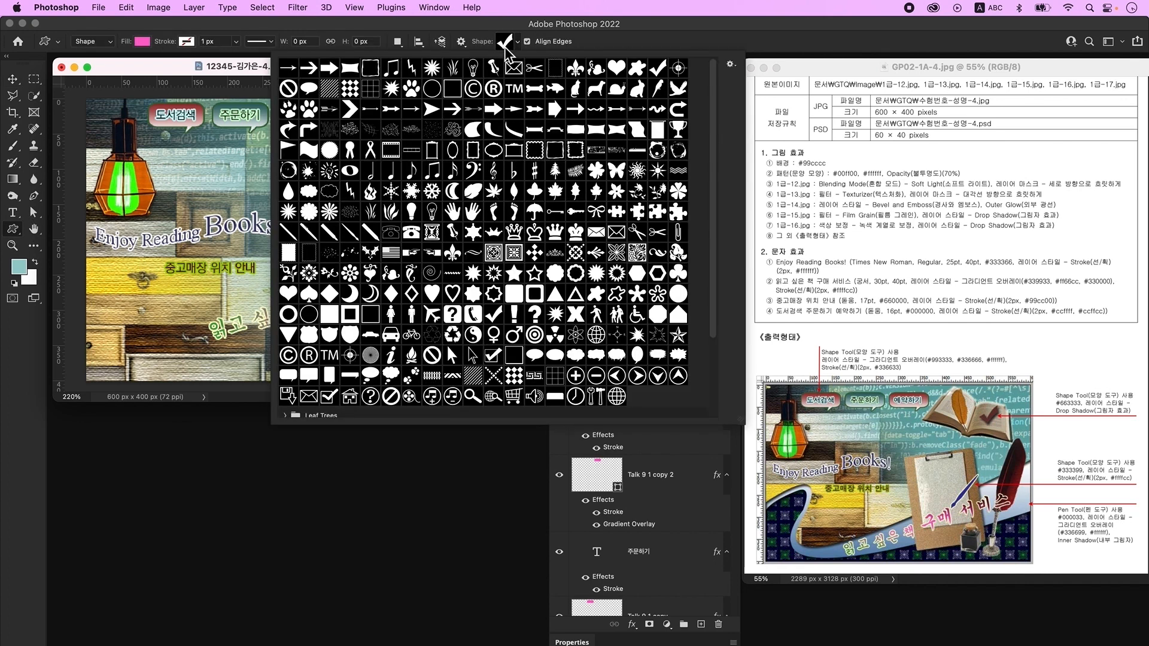
double_click(288, 232)
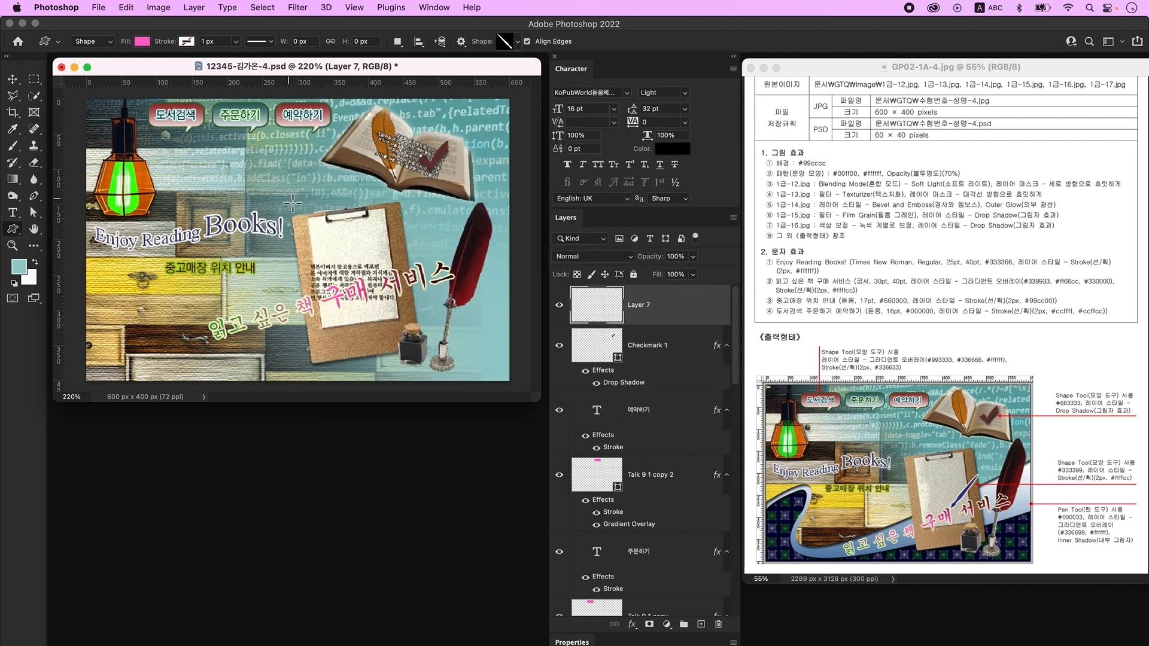
mouse_move(294, 186)
left_mouse_down()
mouse_move(395, 332)
mouse_move(362, 255)
left_mouse_up()
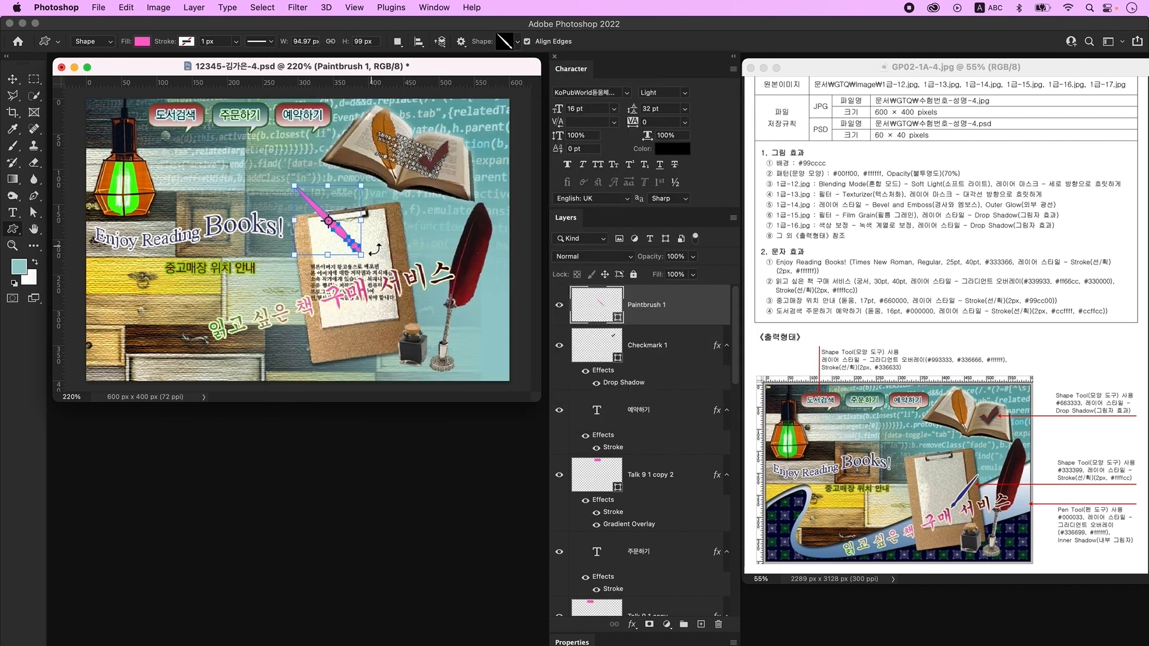
- Flip the paintbrush horizontally, move it onto the clipboard and scale it down
key("super+t")
right_click(347, 226)
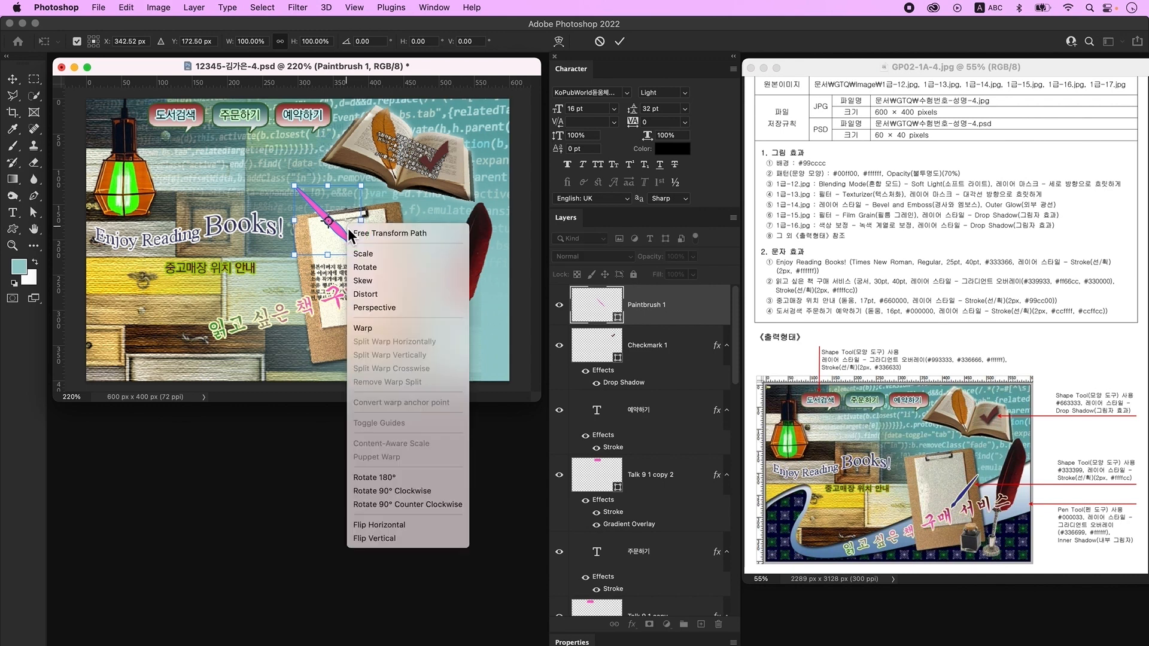
left_click(429, 525)
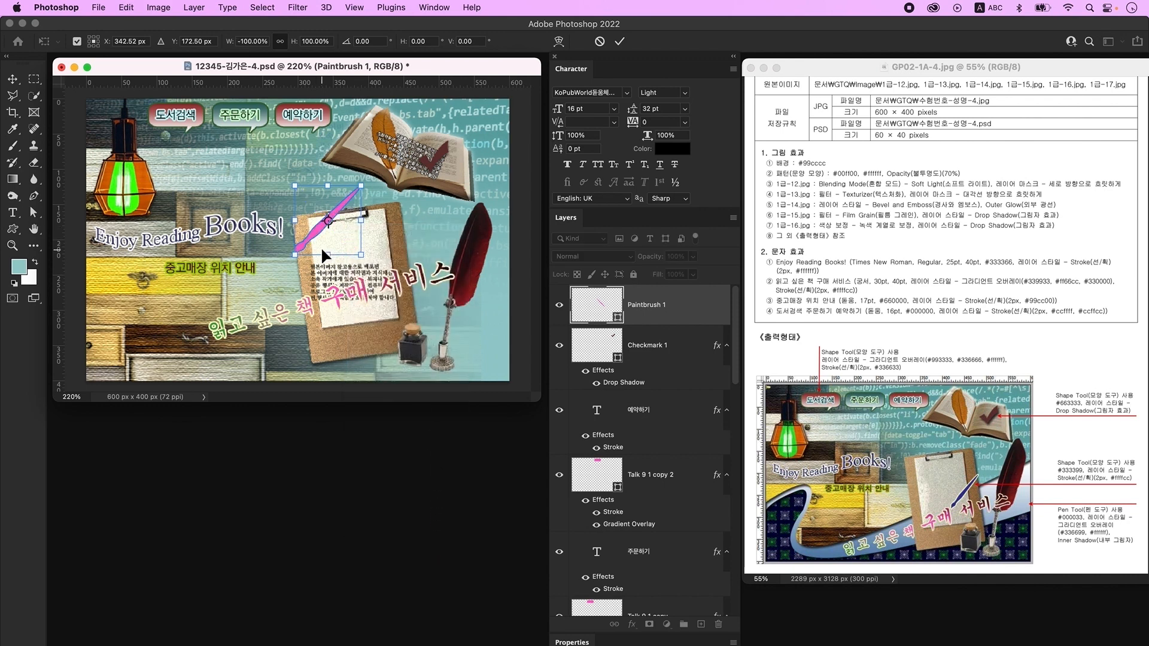
left_click_drag(314, 228, 386, 250)
left_click_drag(433, 207, 407, 233)
key("Return")
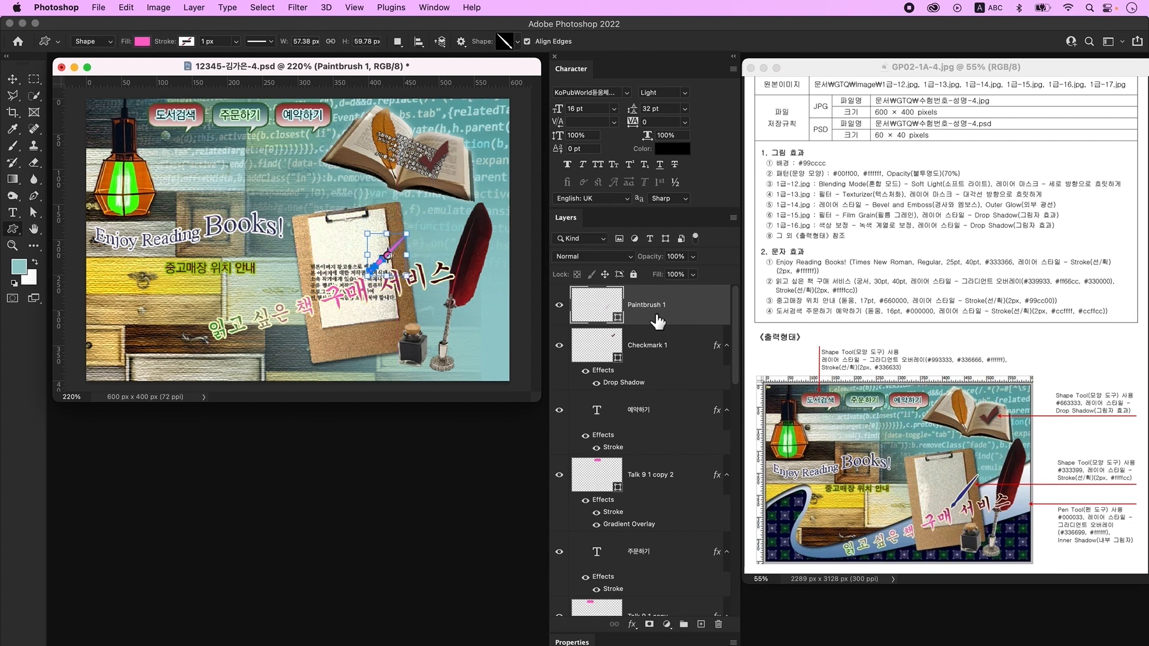
- Give the paintbrush a 2 px #ffffcc Stroke and add a new empty layer
double_click(595, 304)
double_click(711, 313)
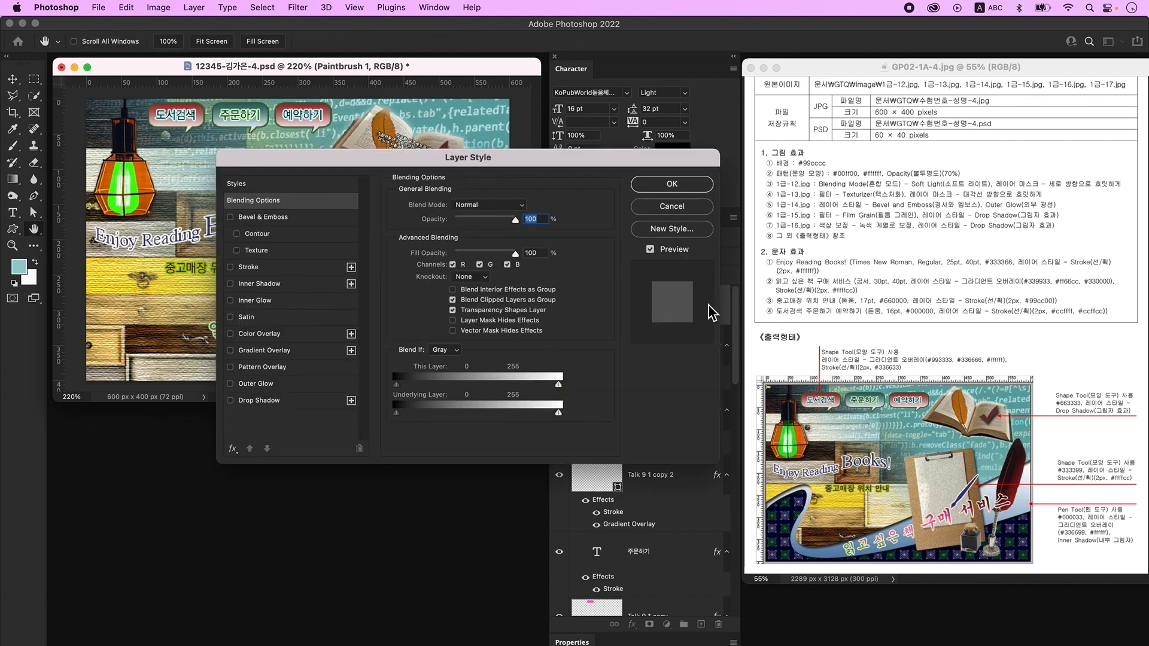
left_click(271, 267)
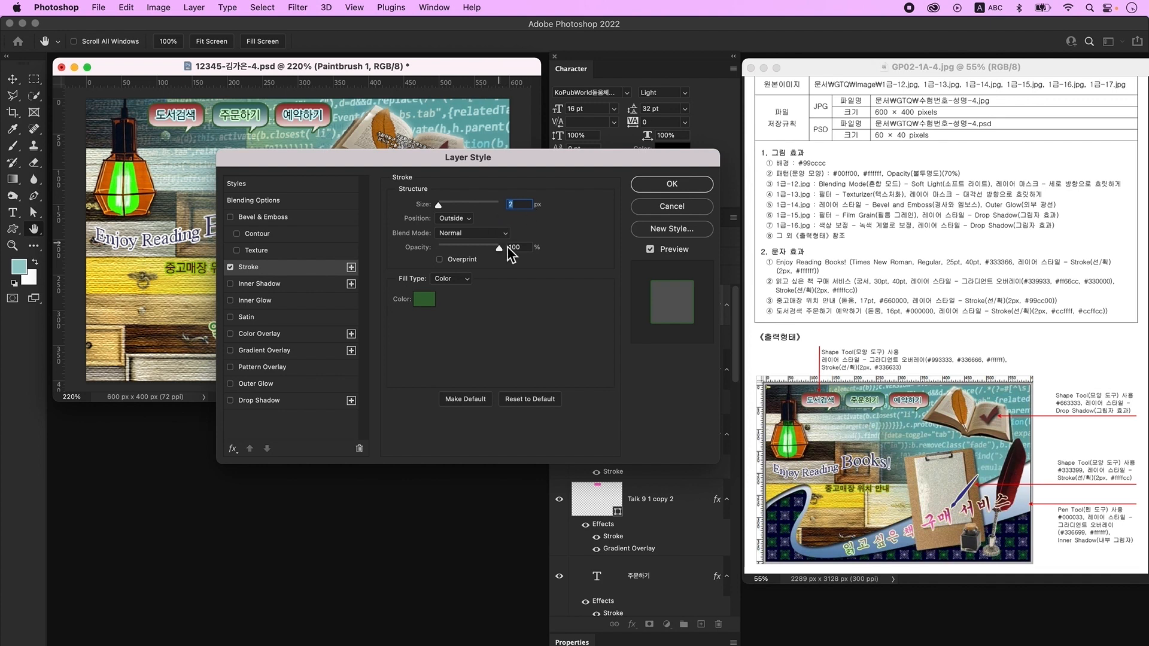
left_click(429, 299)
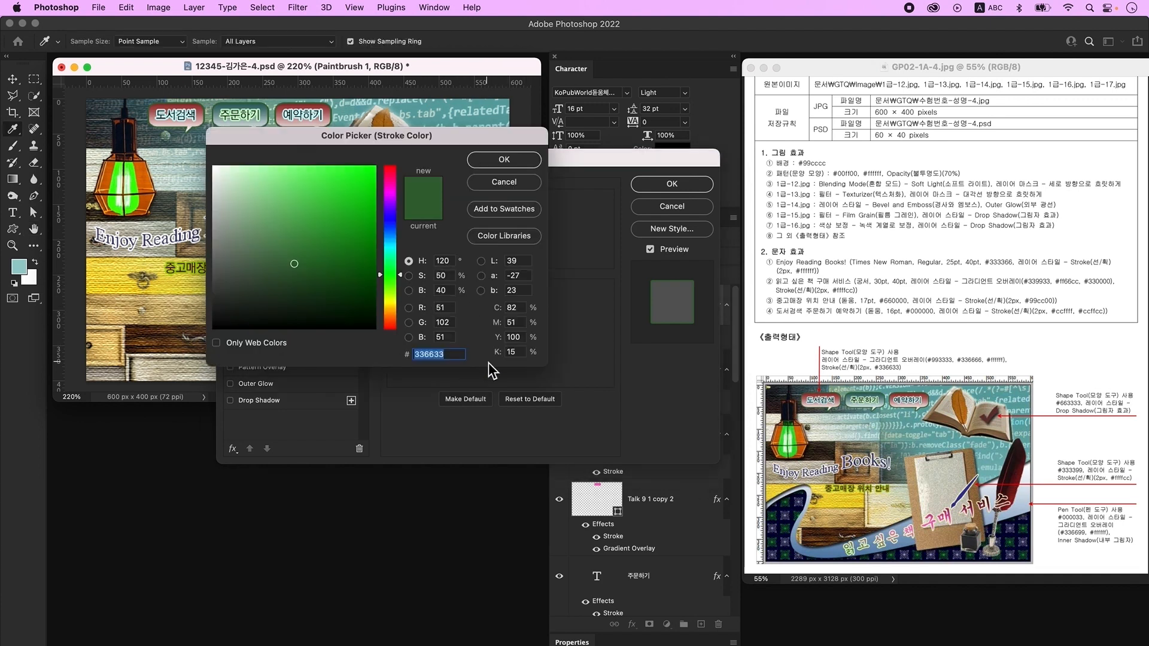
type("ffffcc")
key("Return")
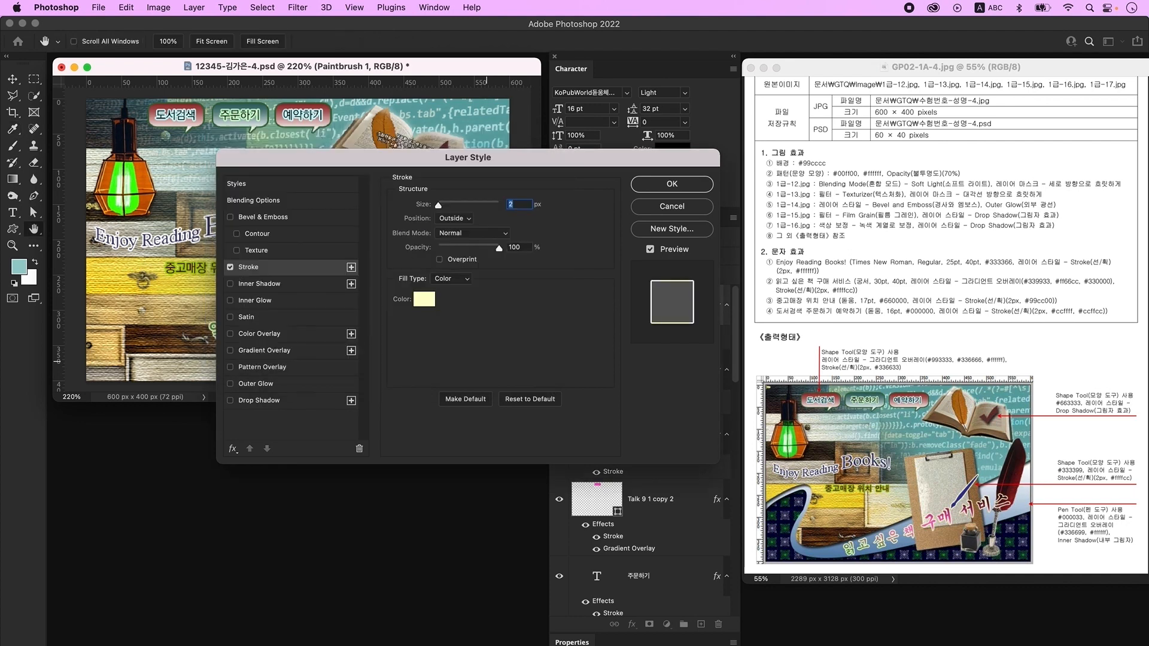
key("Return")
left_click(666, 306)
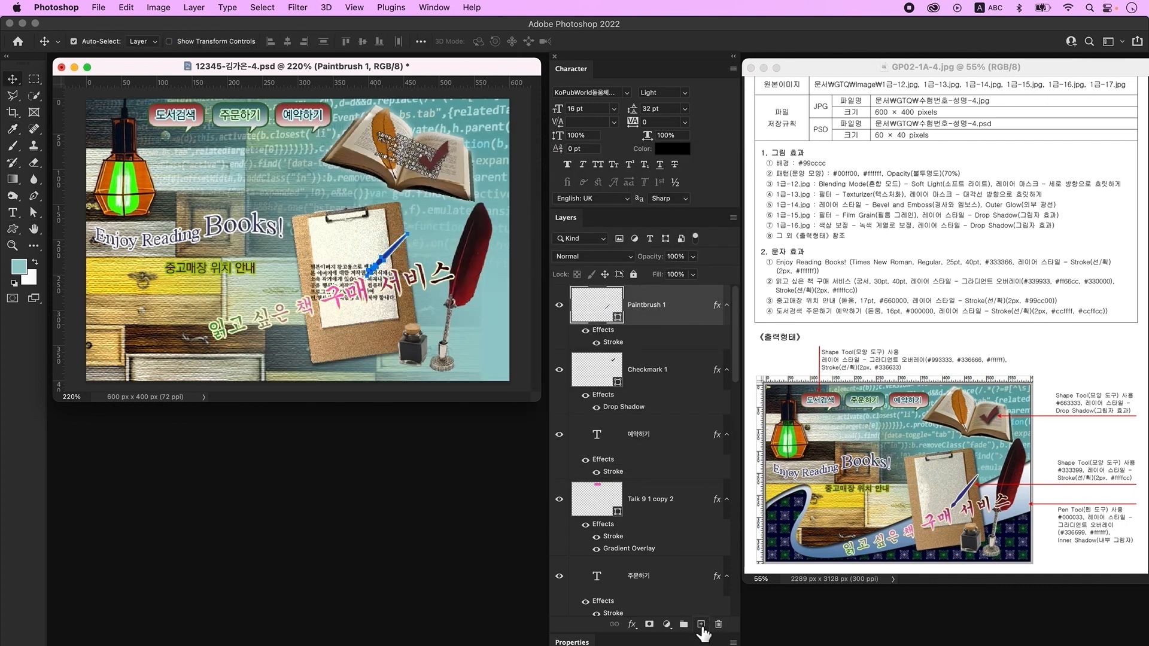
left_click(701, 624)
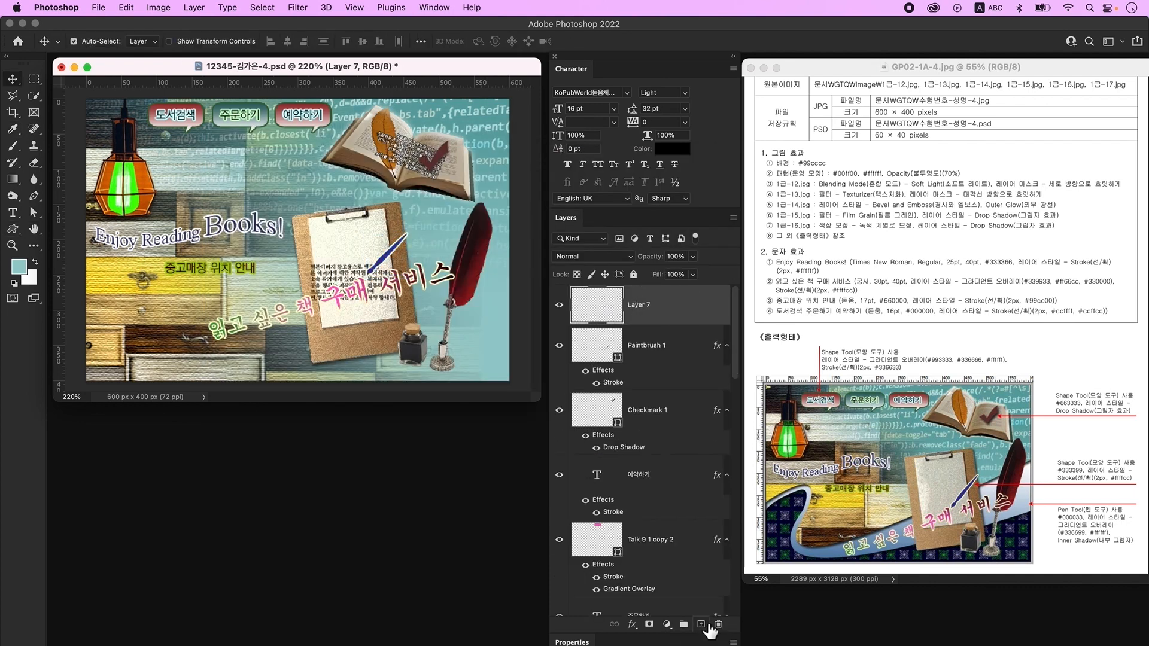
left_click(34, 195)
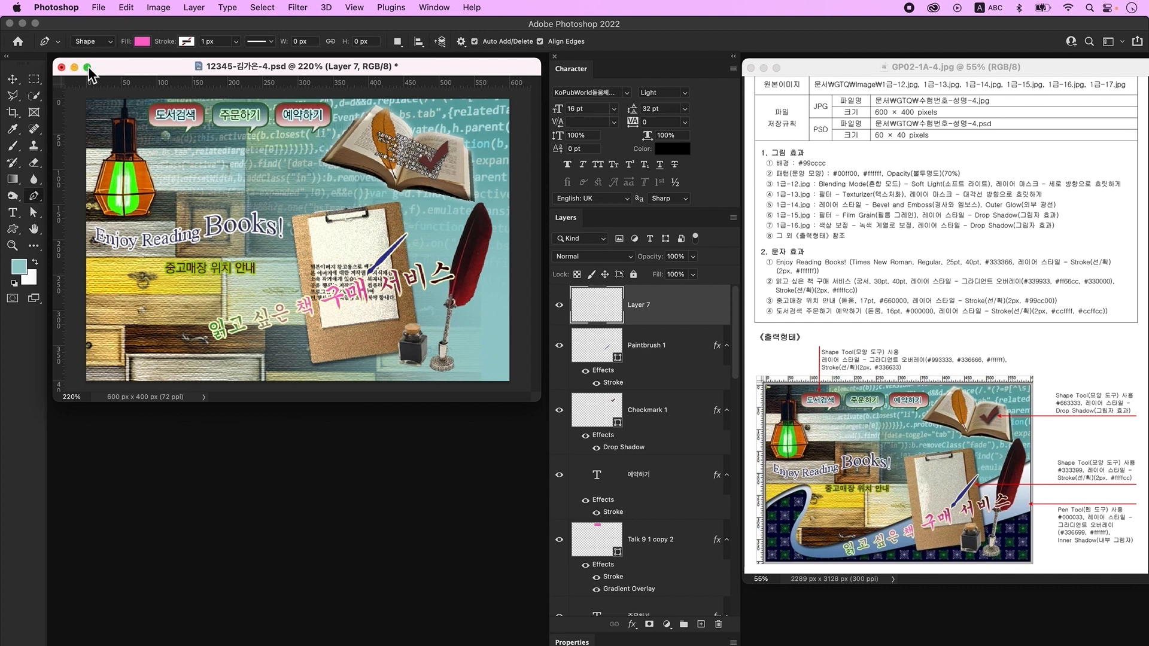
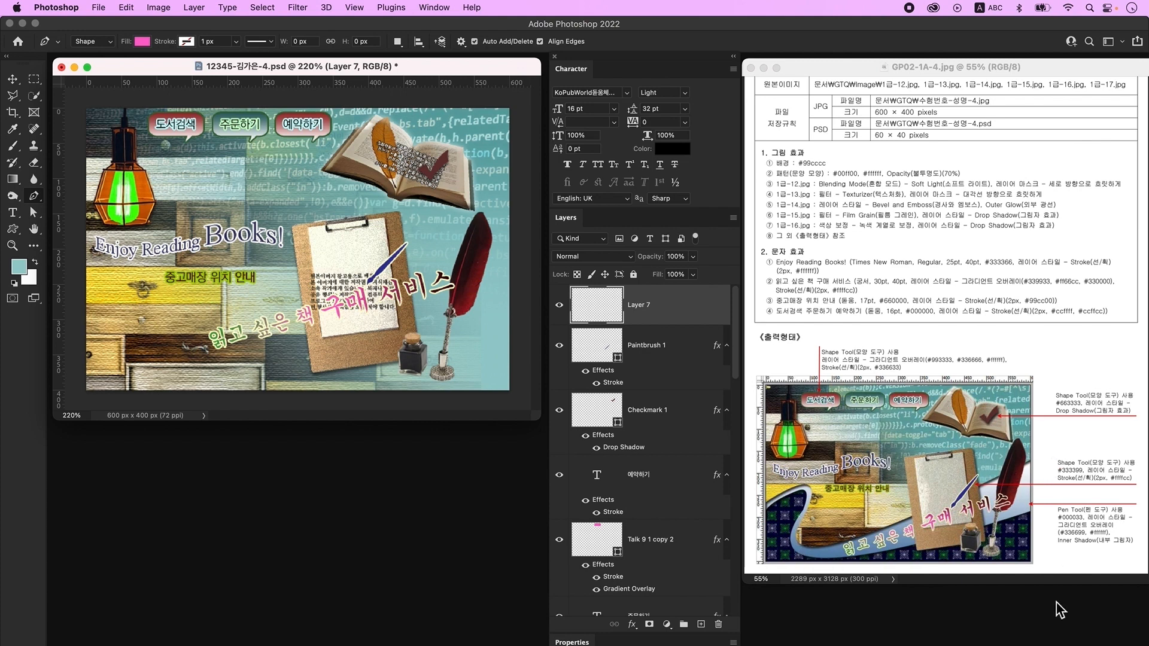
- Draw a closed curved wave shape across the lower part of the canvas
left_click(76, 297)
left_click_drag(149, 282, 163, 307)
left_click(134, 311)
left_click_drag(189, 354, 519, 225)
left_click(520, 225)
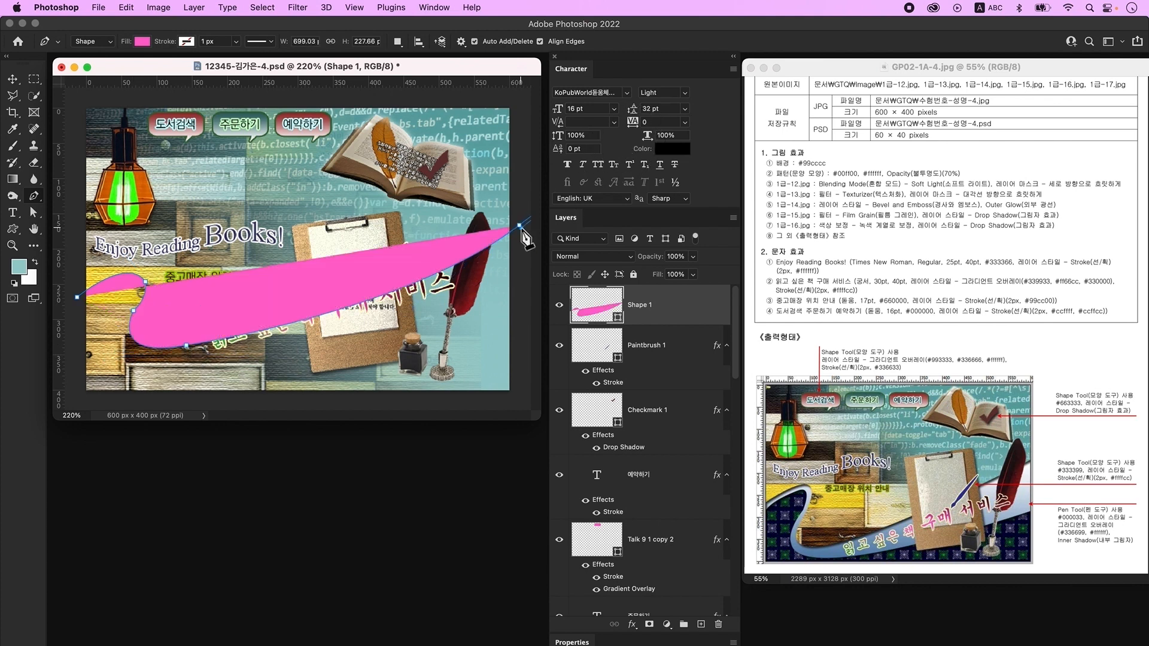
left_click(520, 404)
left_click(75, 404)
left_click(77, 296)
- Duplicate the wave as a Shape 1 copy layer and reselect the original Shape 1
key("v")
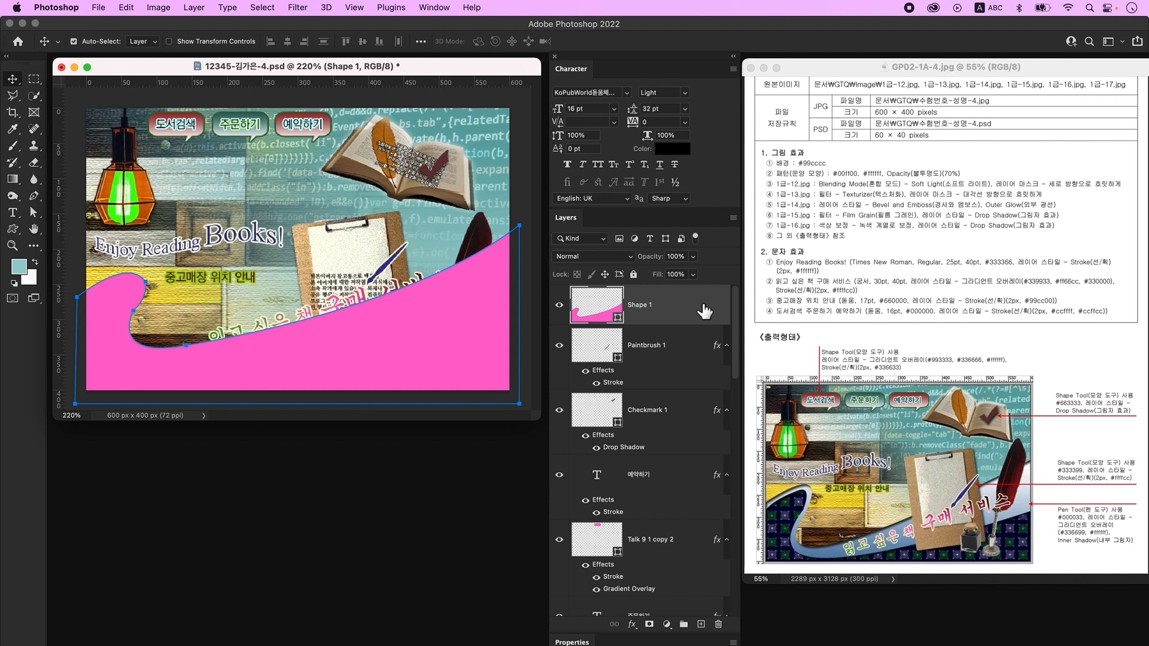
key("super+j")
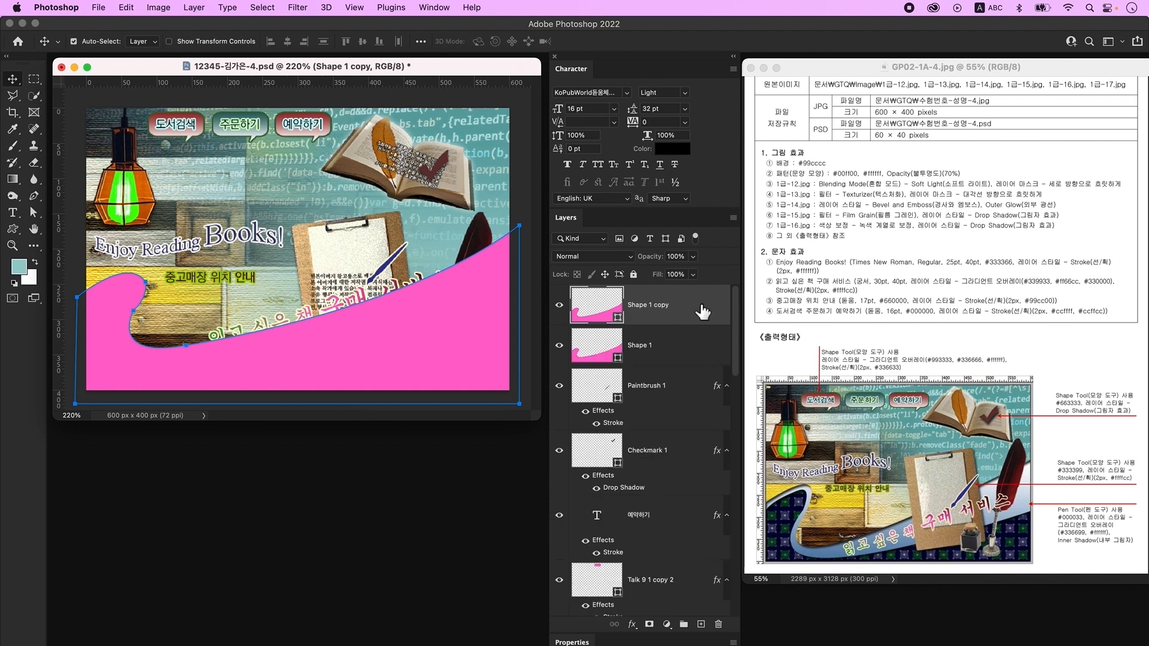
left_click(697, 357)
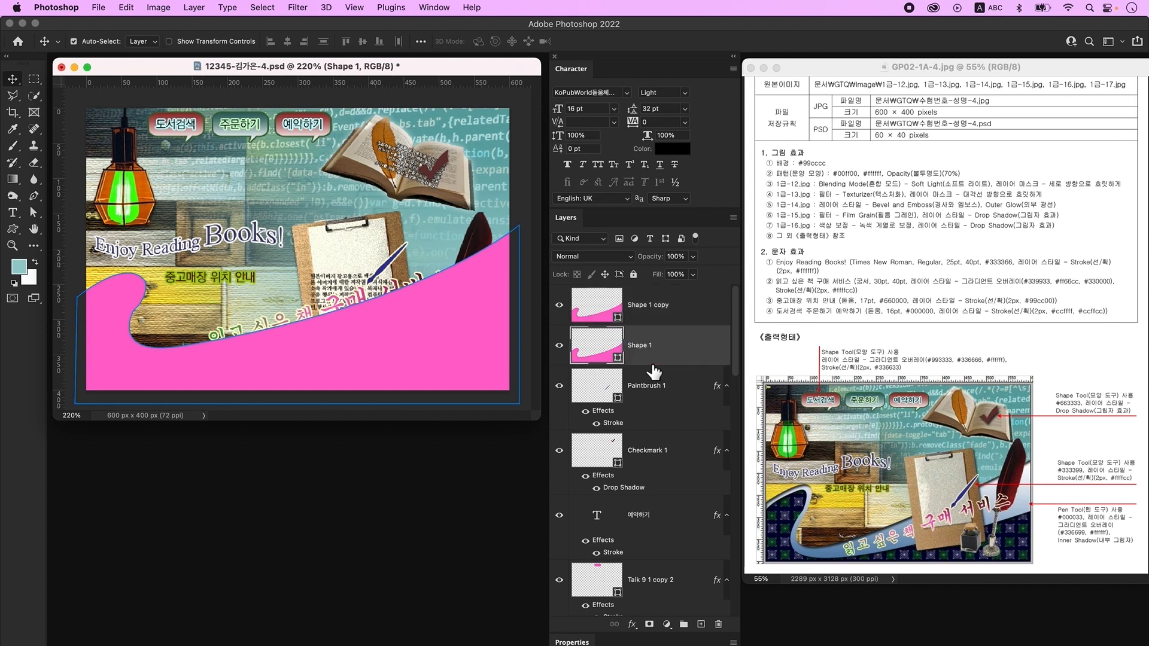
- Give Shape 1 a 0° Gradient Overlay running from #336699 to #ffffff
double_click(697, 350)
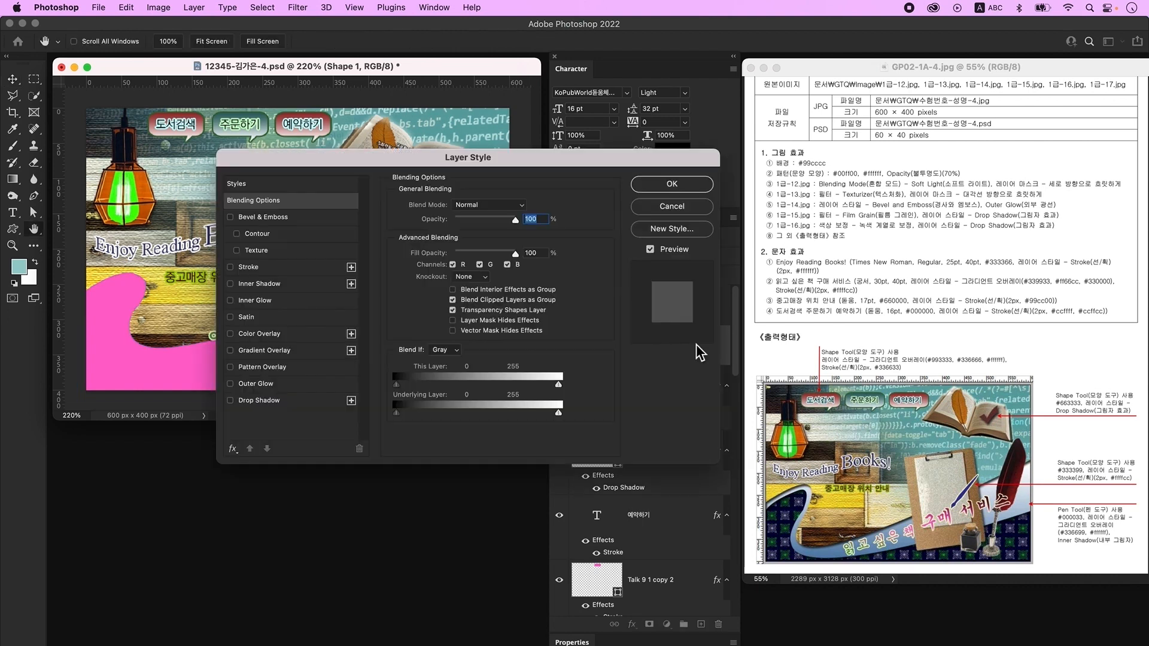
left_click(267, 351)
left_click(468, 239)
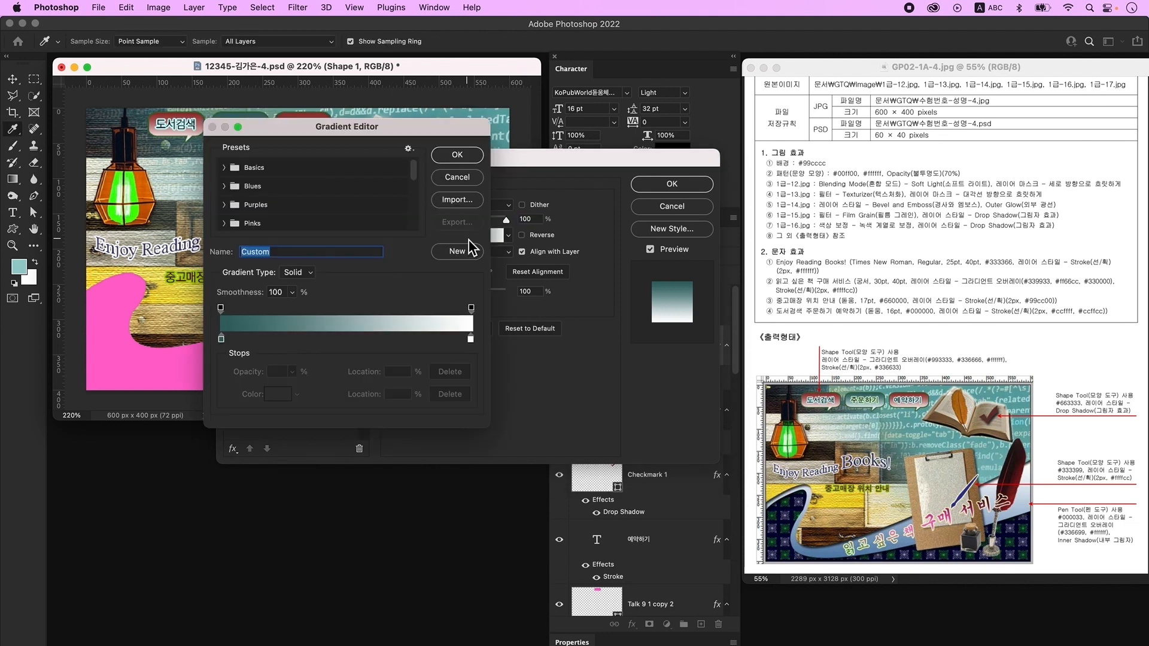
double_click(221, 339)
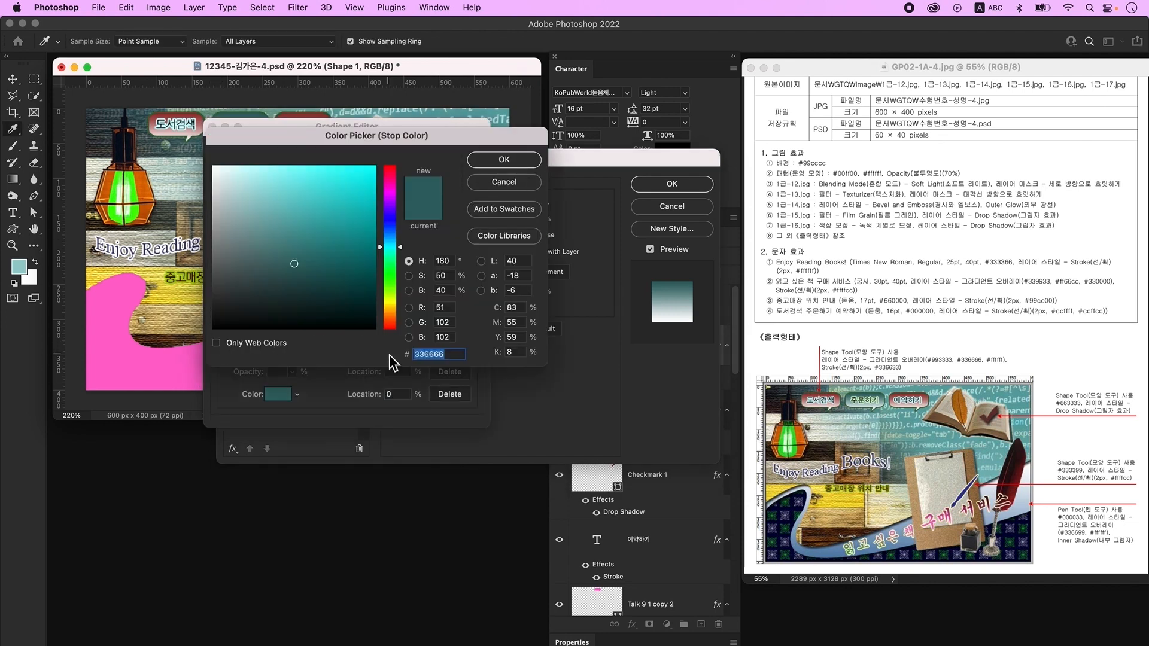
type("33")
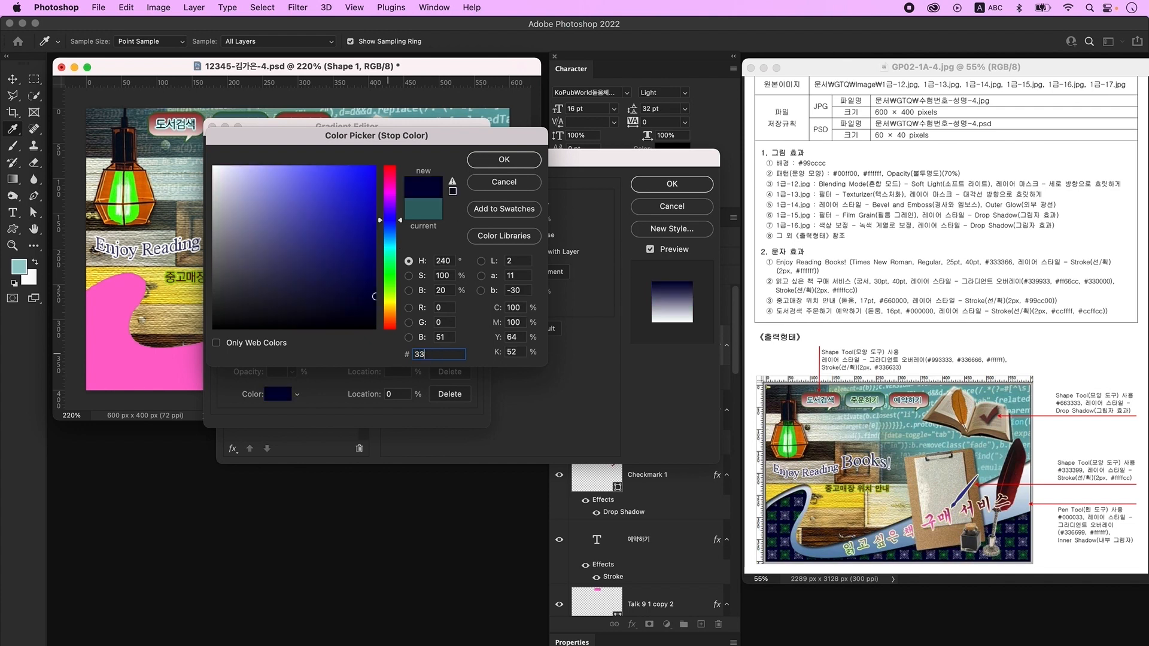
type("6699")
key("Return")
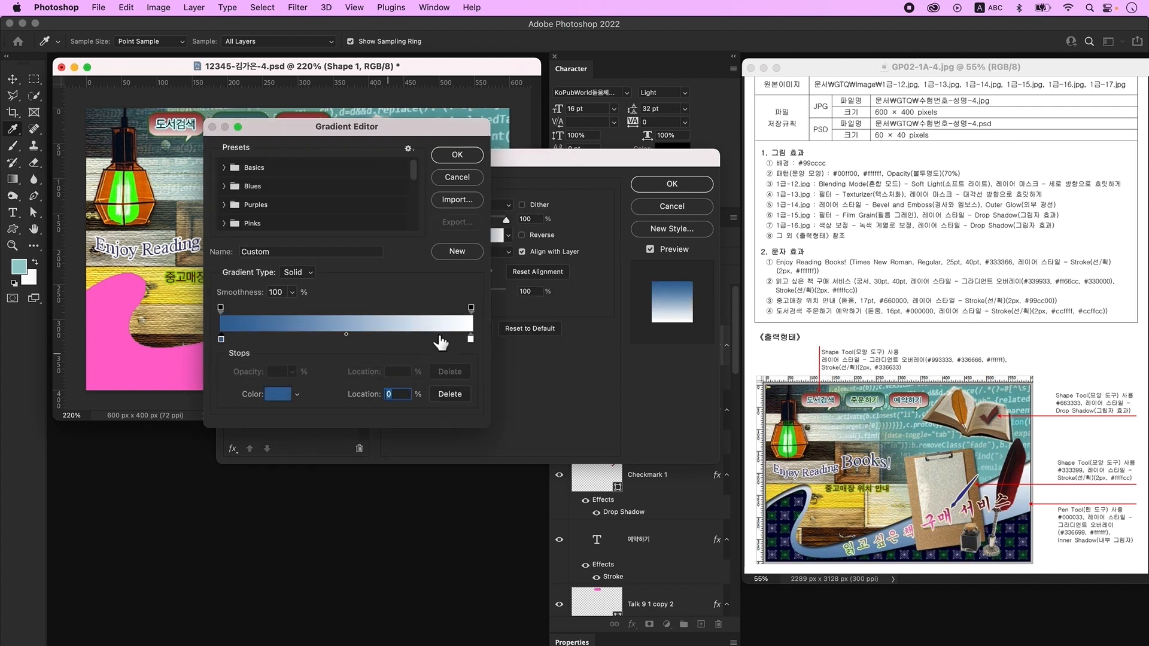
double_click(471, 339)
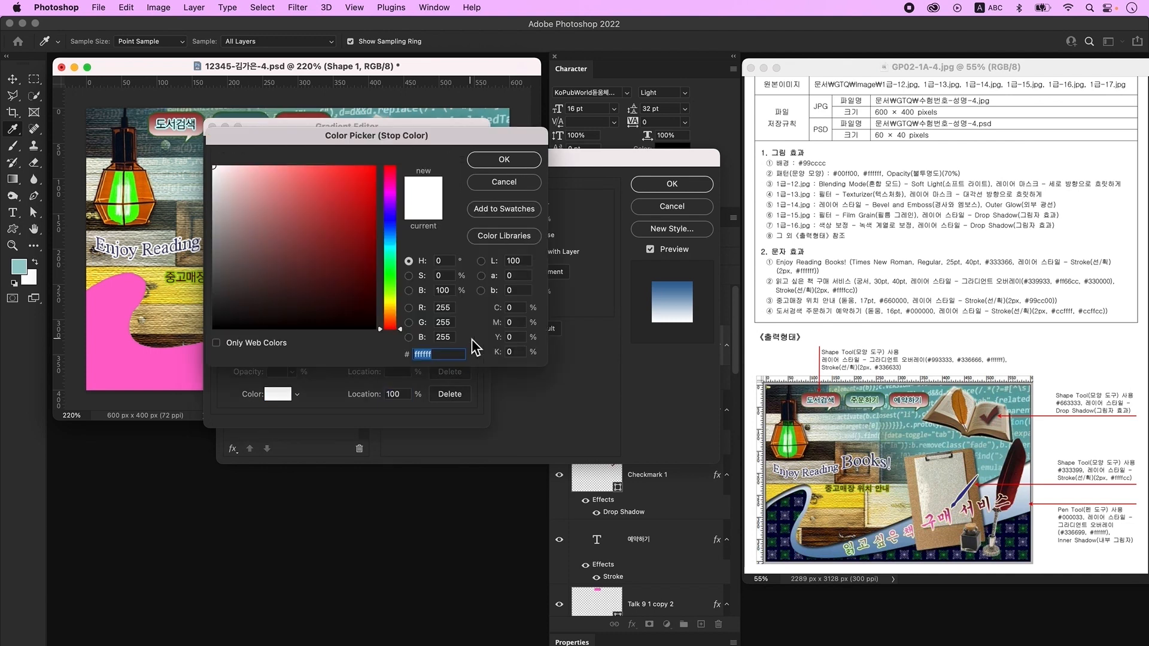
type("ffffff")
key("Return")
key("Return")
left_click(470, 271)
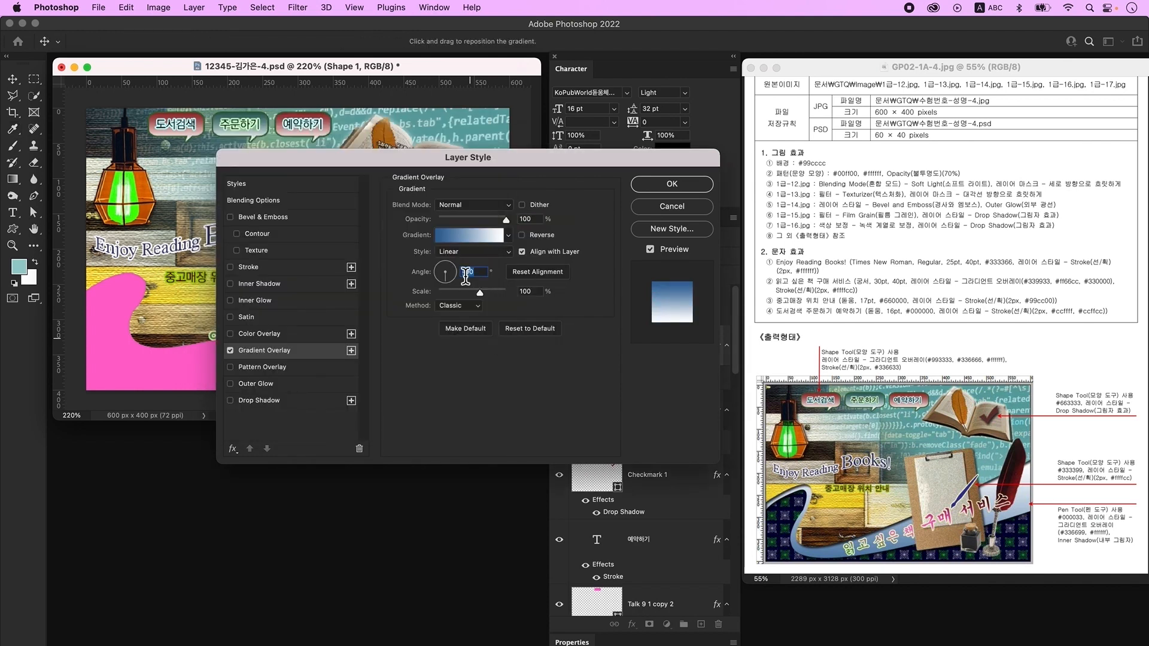
type("0")
key("Tab")
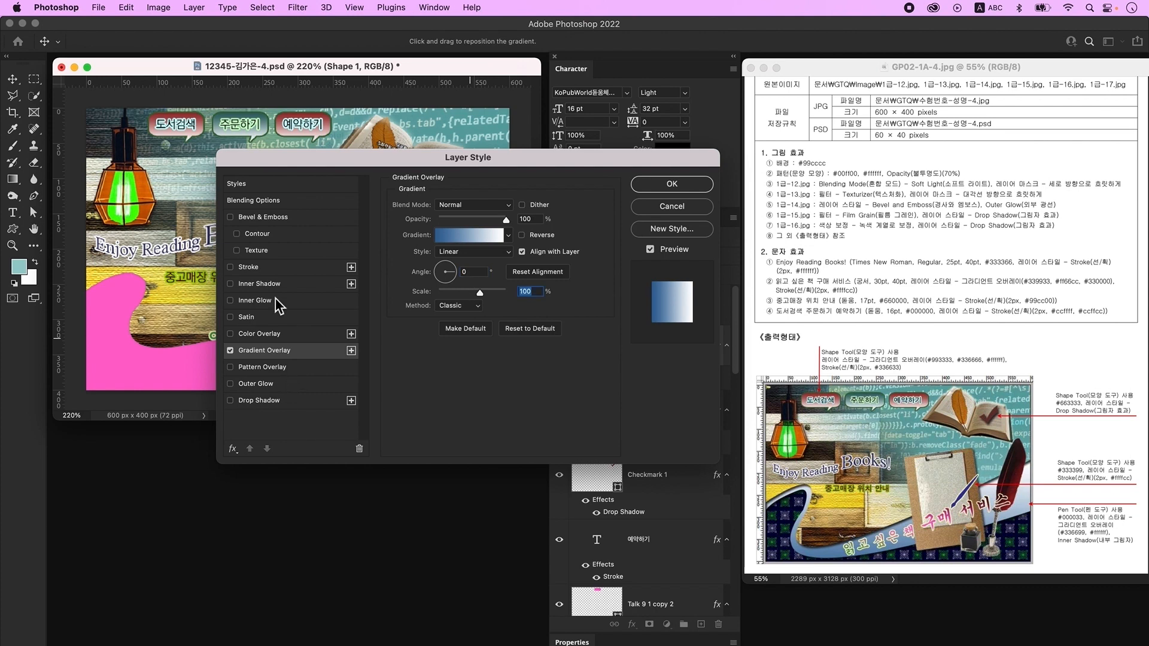
- Add an Inner Shadow to Shape 1 and apply the layer effects
left_click(283, 285)
key("Return")
key("ctrl+j")
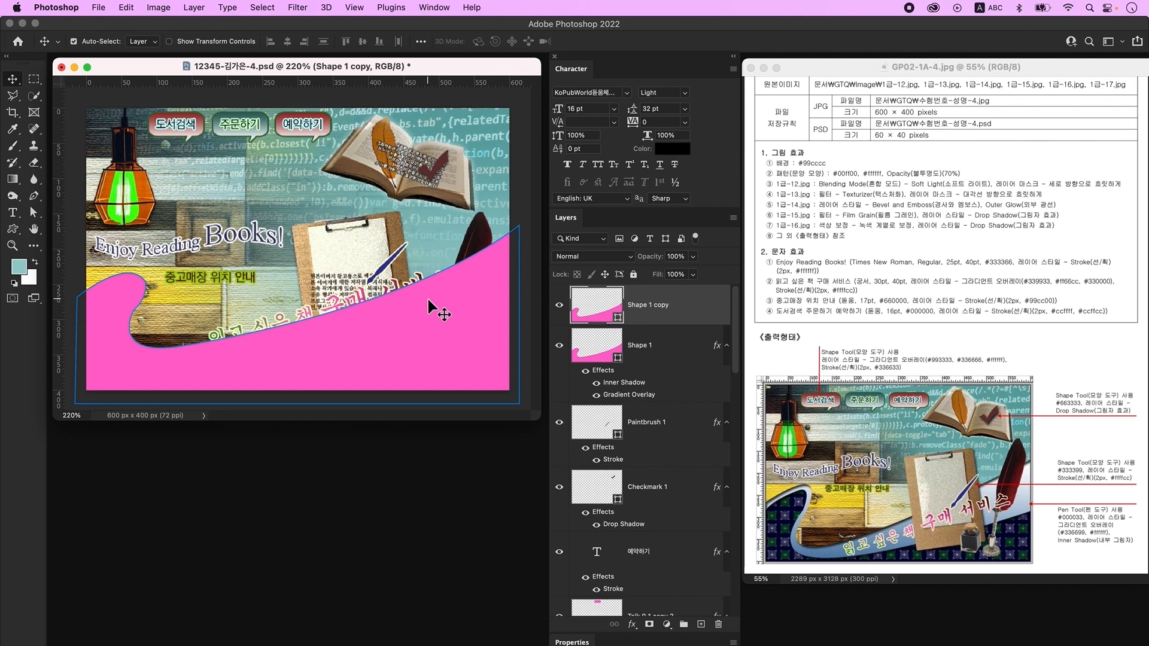
- Nudge the duplicate wave down and widen it slightly with Free Transform
key("shift+Down")
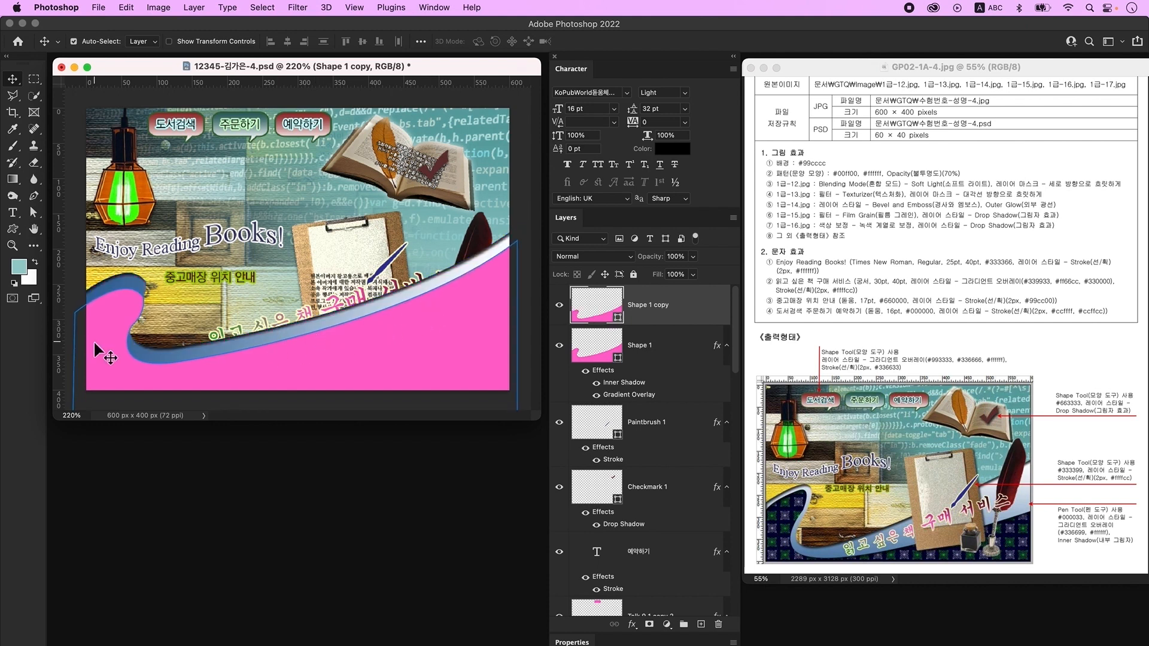
key("super+t")
left_click_drag(72, 332, 60, 336)
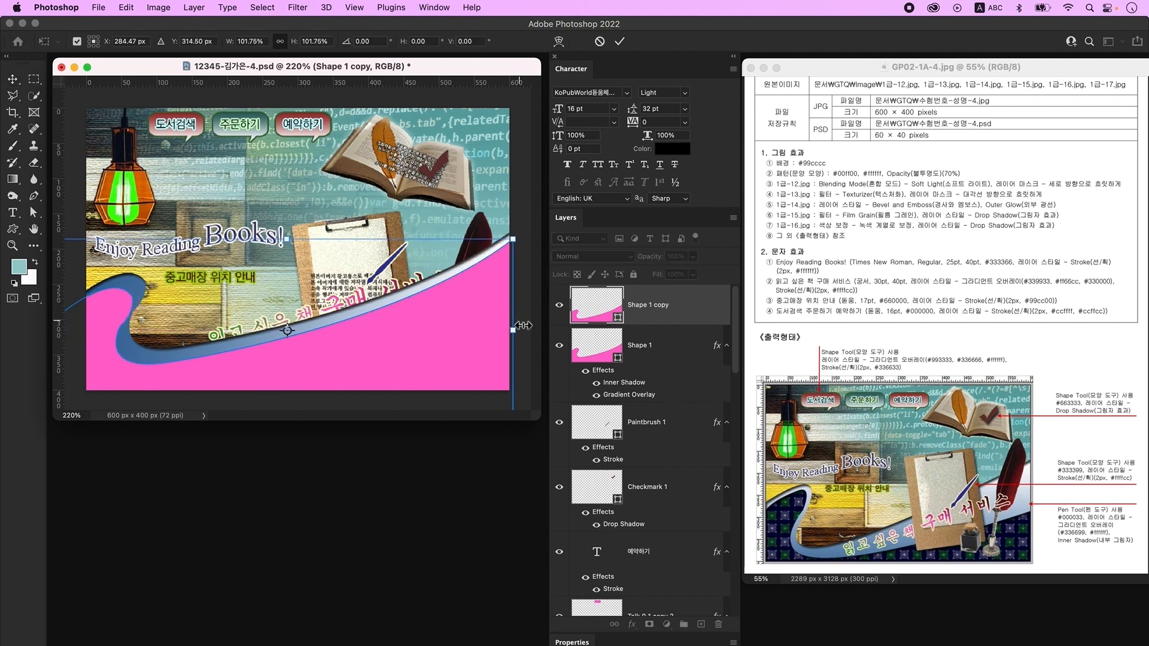
key("Return")
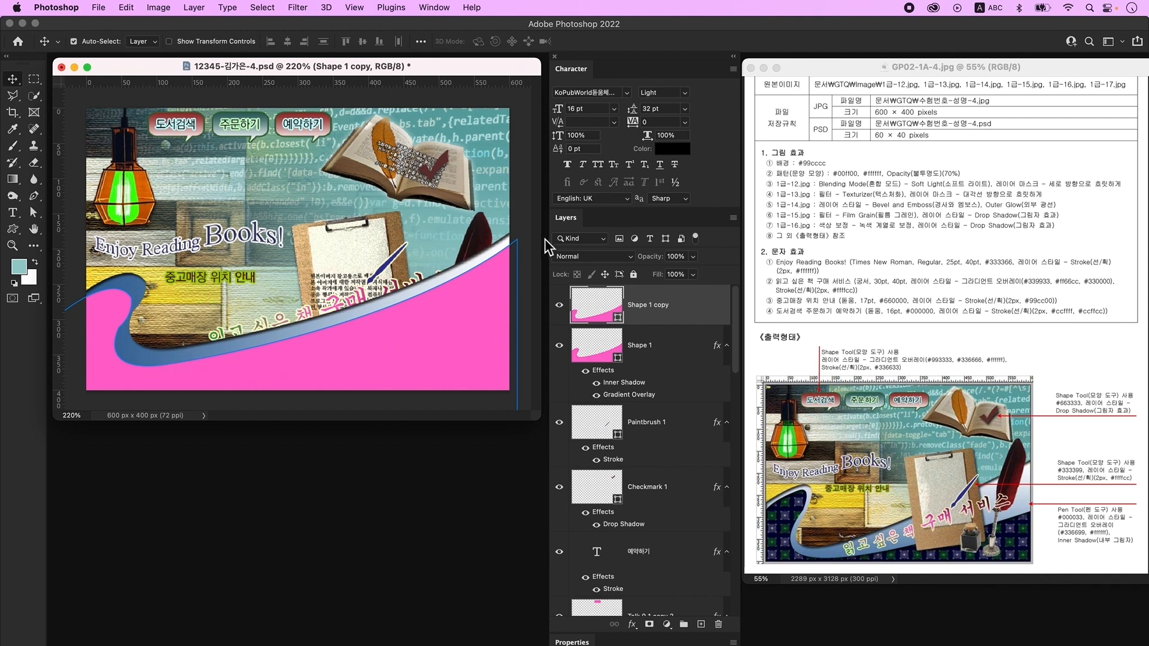
- Lower the wave's top-right anchor, reshape the right curve and raise the lower-left bend
left_click(34, 212)
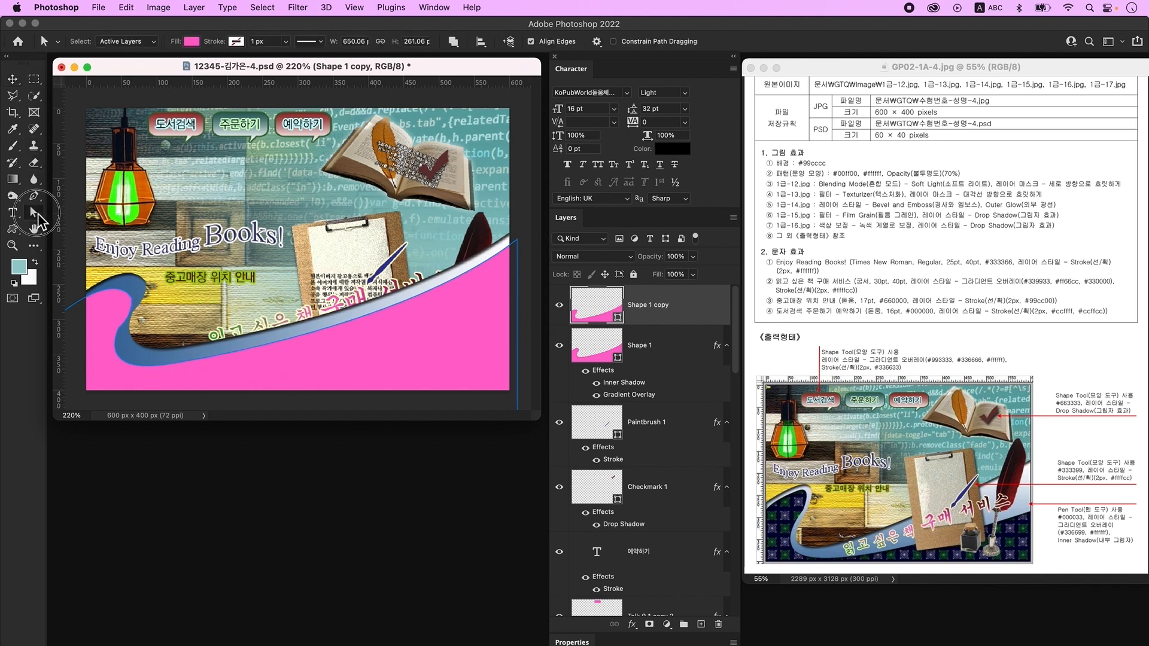
left_click(517, 240)
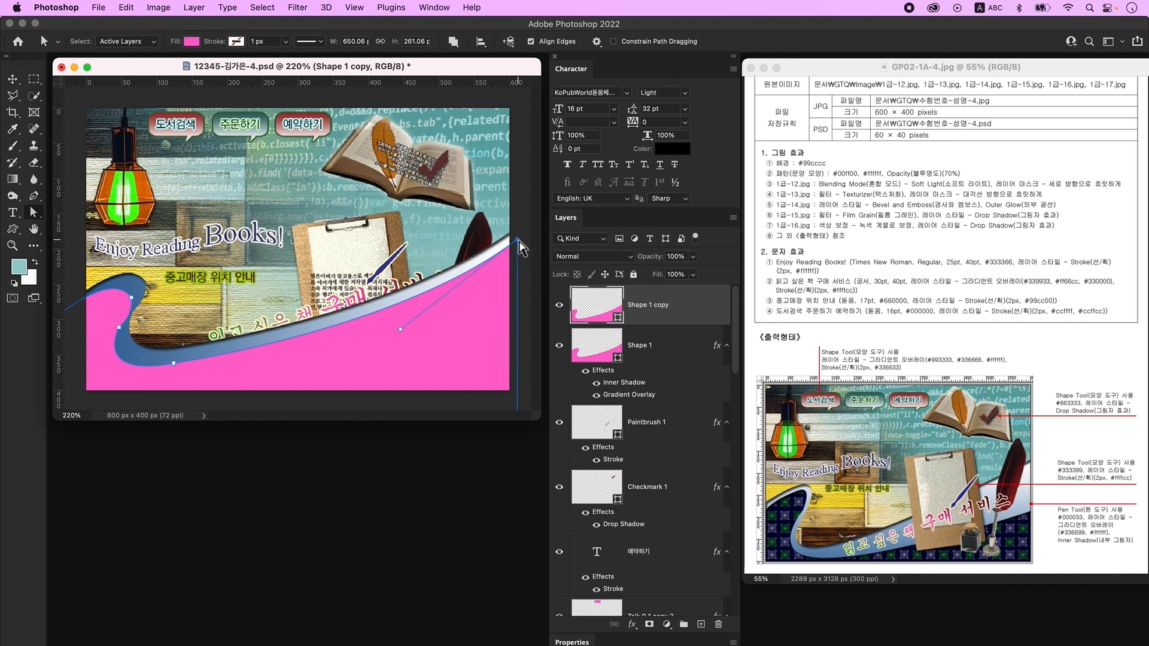
left_click_drag(517, 240, 519, 286)
left_click_drag(400, 372, 301, 377)
left_click(91, 391)
left_click(120, 329)
left_click_drag(119, 329, 123, 314)
key("Return")
- Flatten the wave's left lobe and lower its right edge to finish the curve
left_click(486, 331)
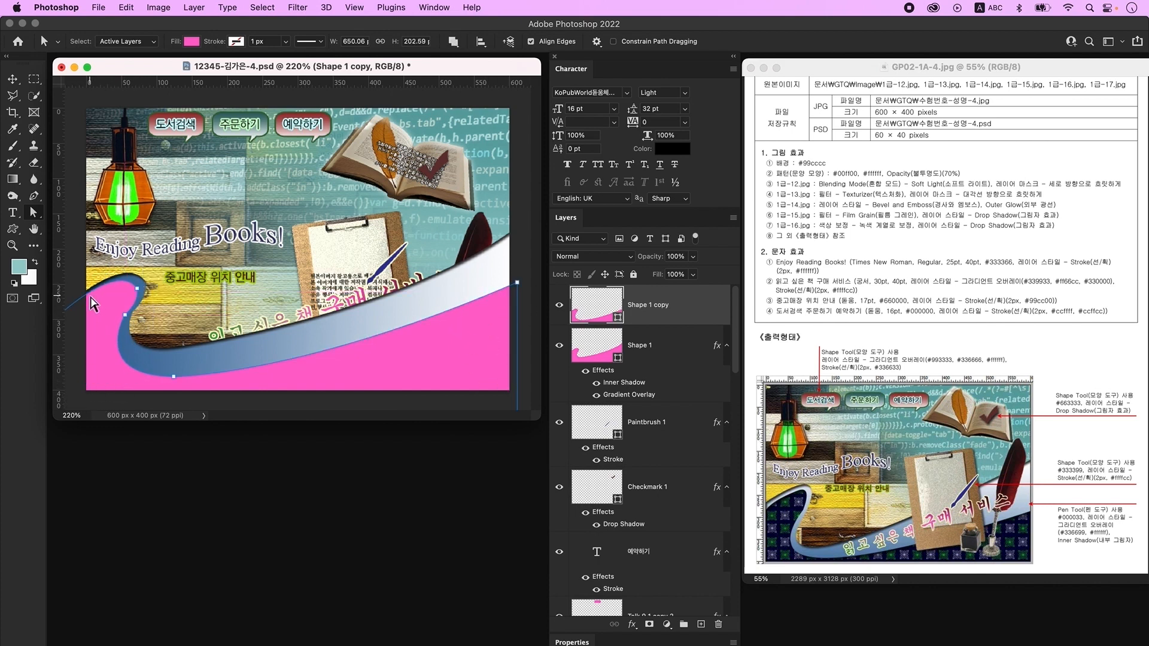
left_click_drag(118, 262, 102, 274)
key("super+1")
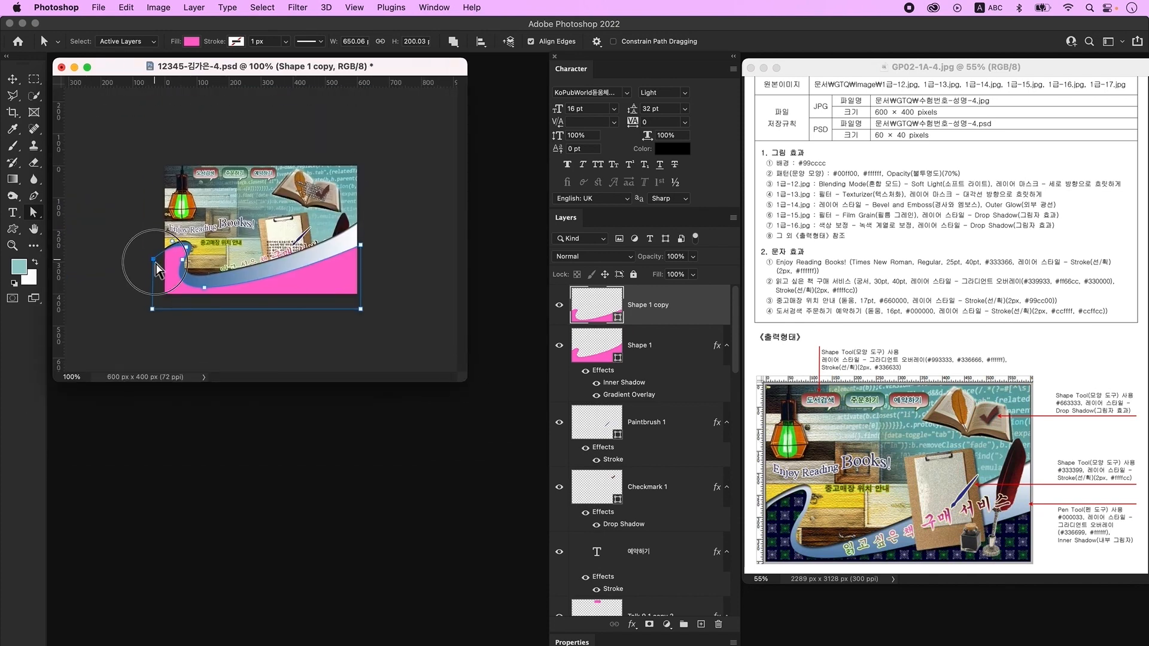
left_click_drag(361, 245, 361, 258)
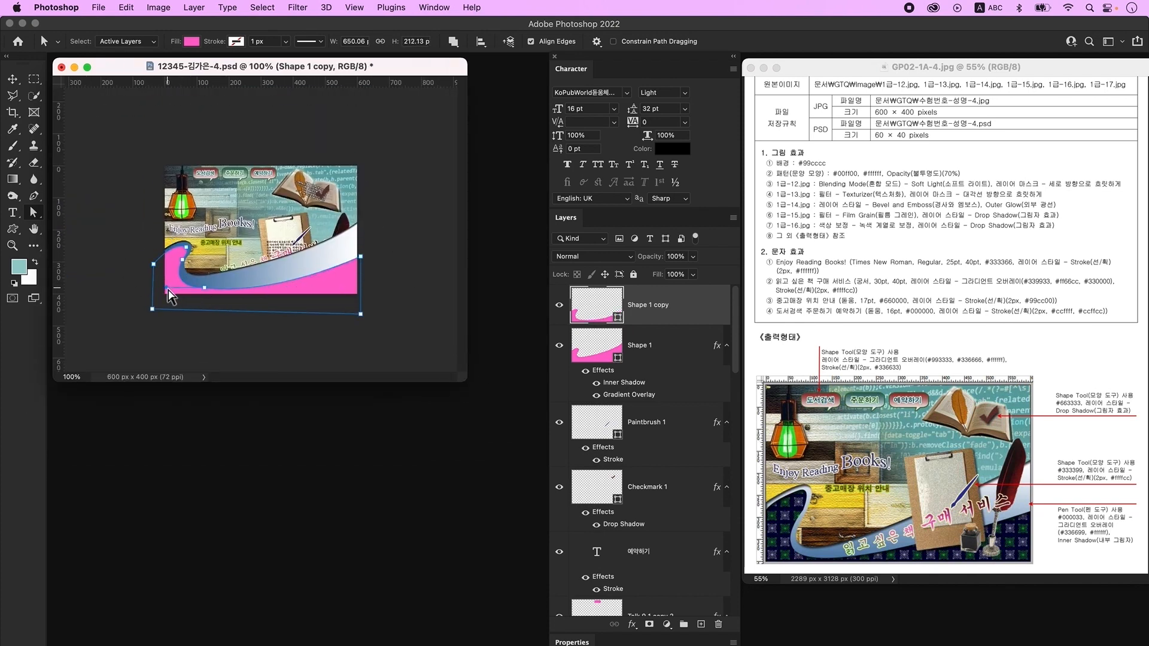
left_click(455, 365)
key("super+0")
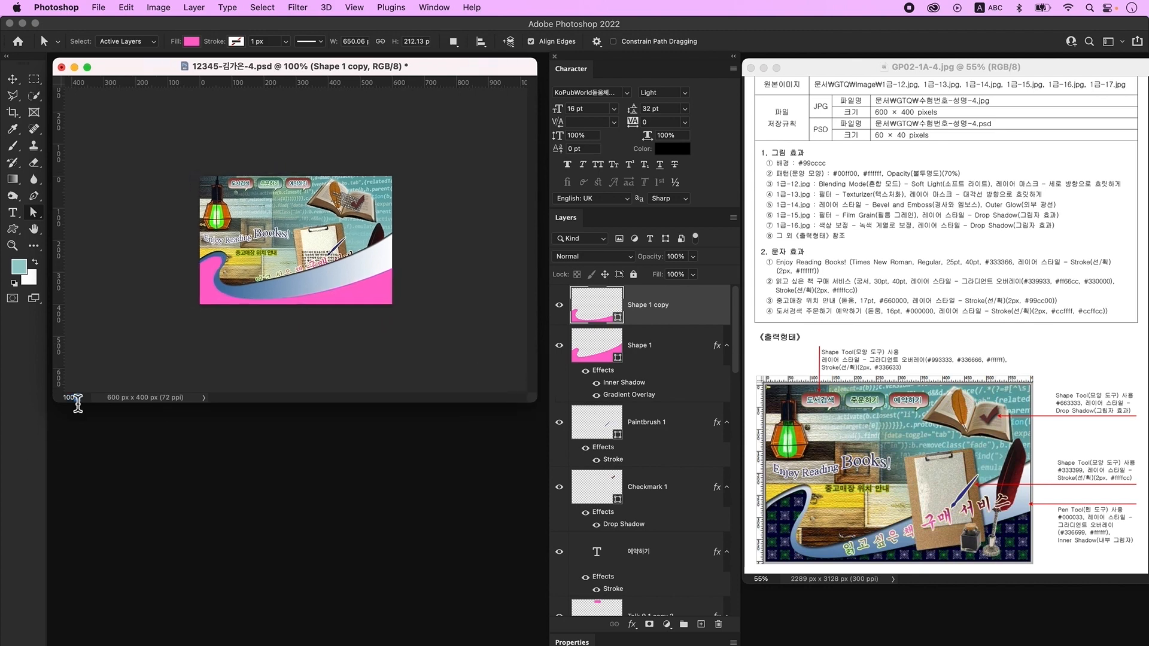
double_click(605, 317)
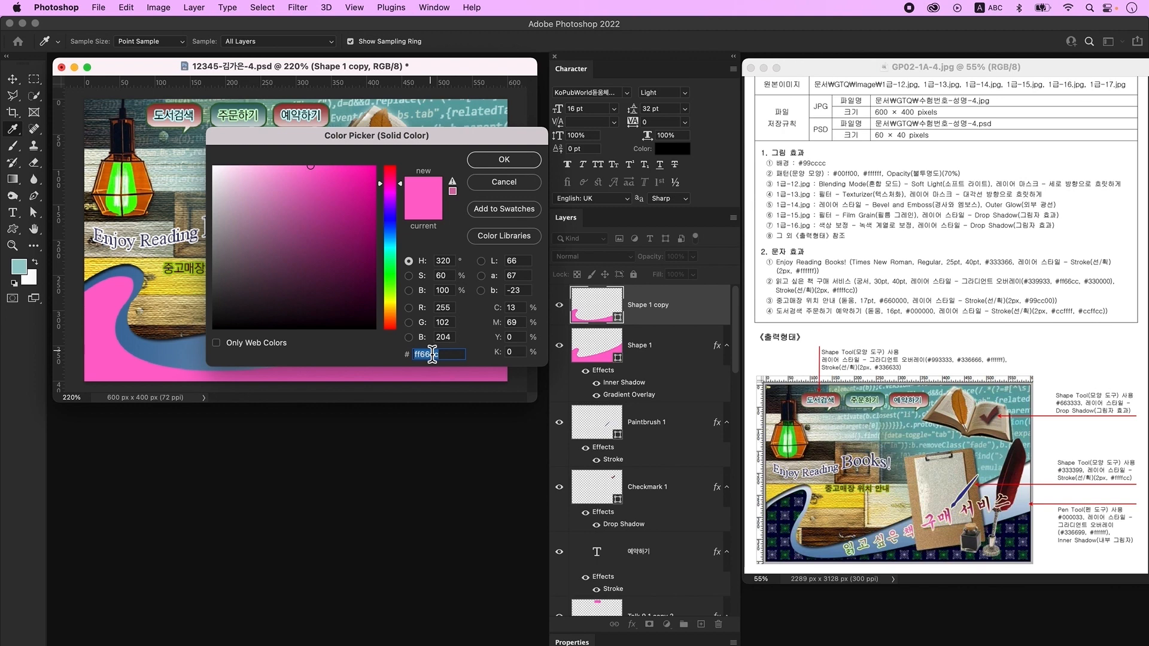
type("0000")
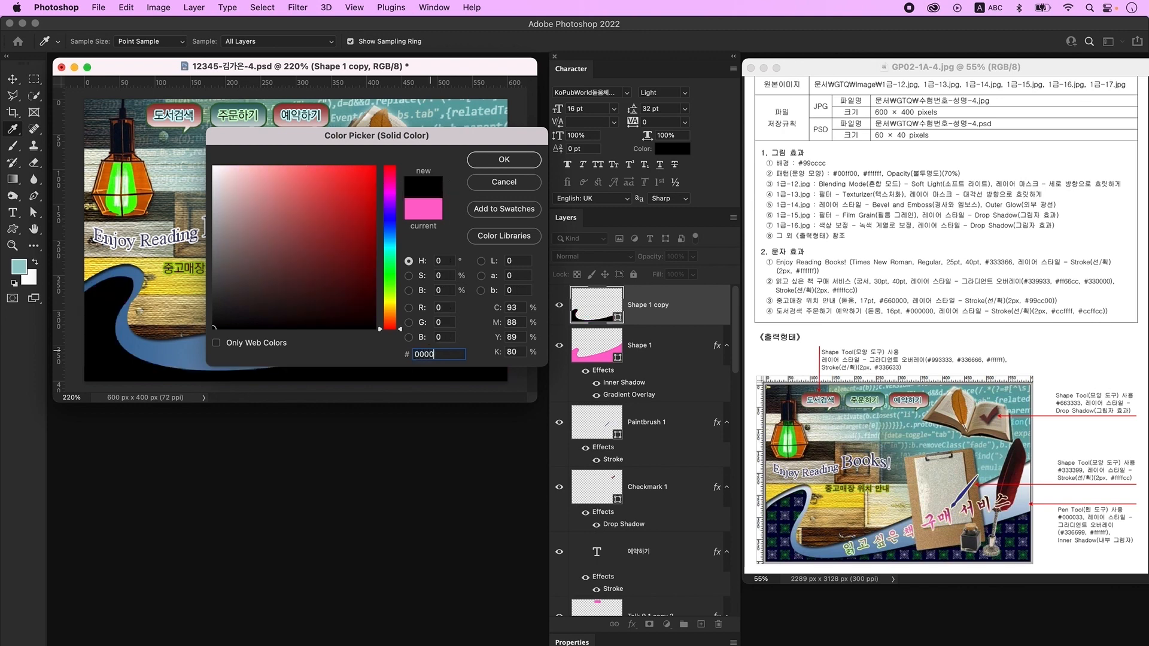
type("33")
key("Return")
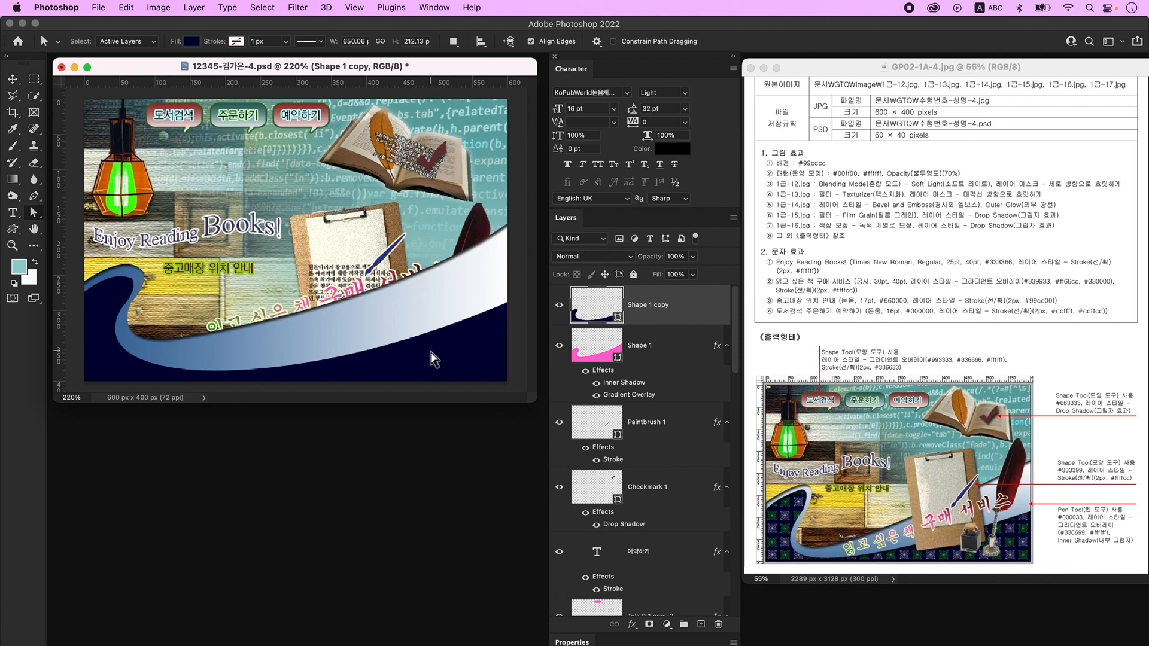
double_click(717, 309)
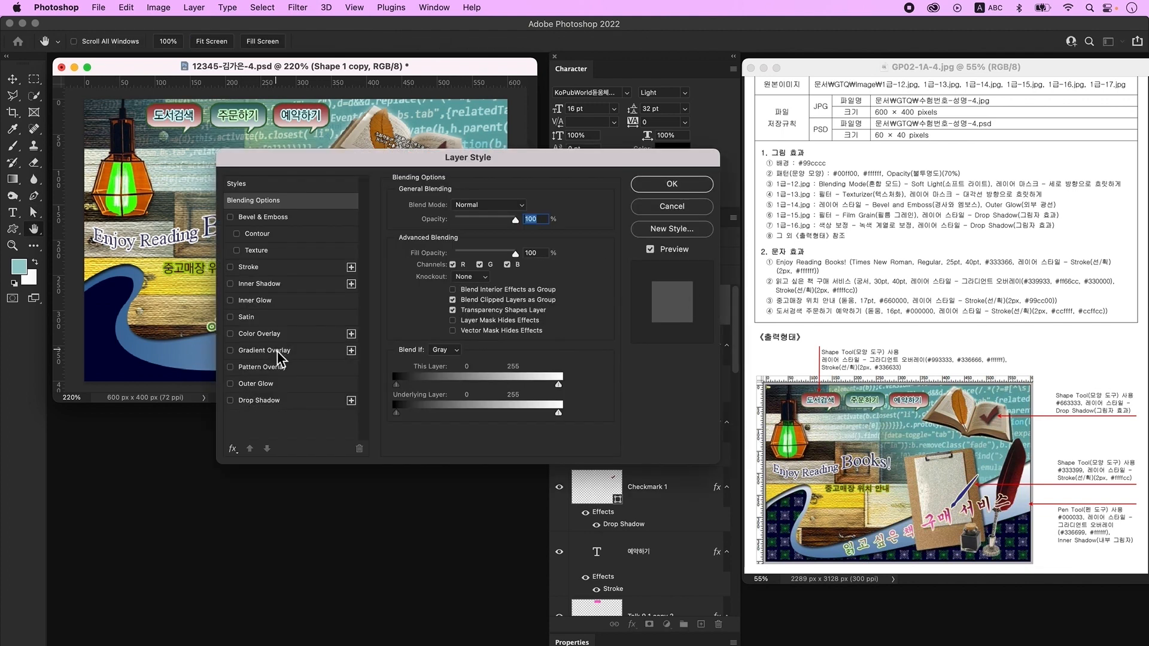
left_click(282, 378)
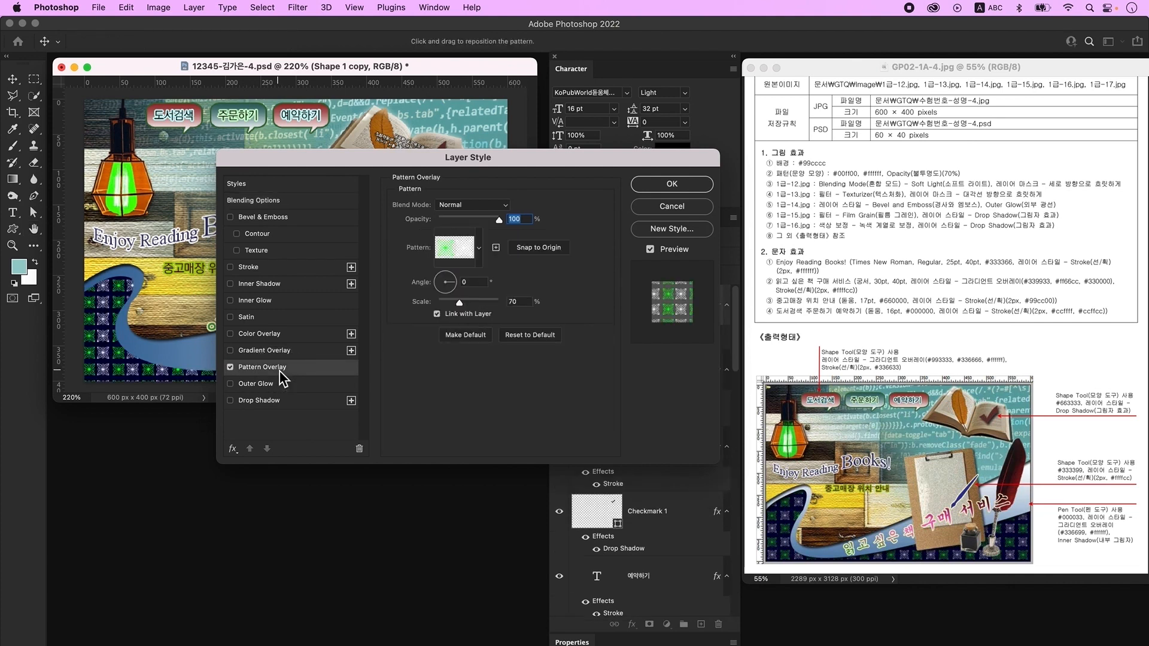
left_click(479, 248)
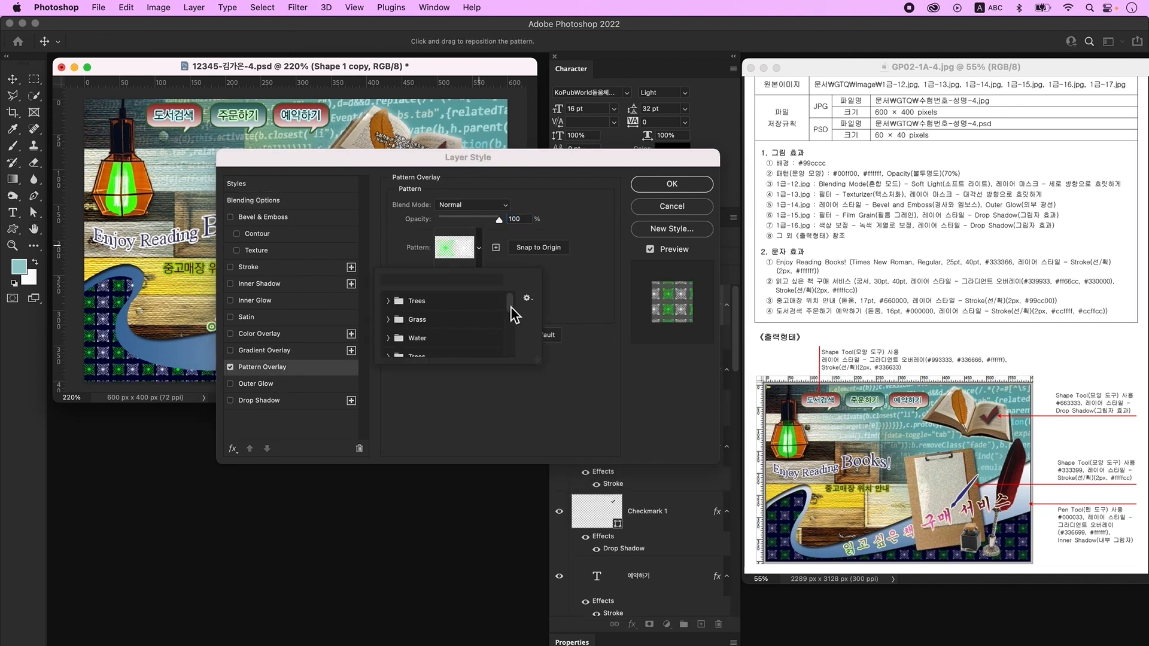
left_click_drag(511, 306, 507, 368)
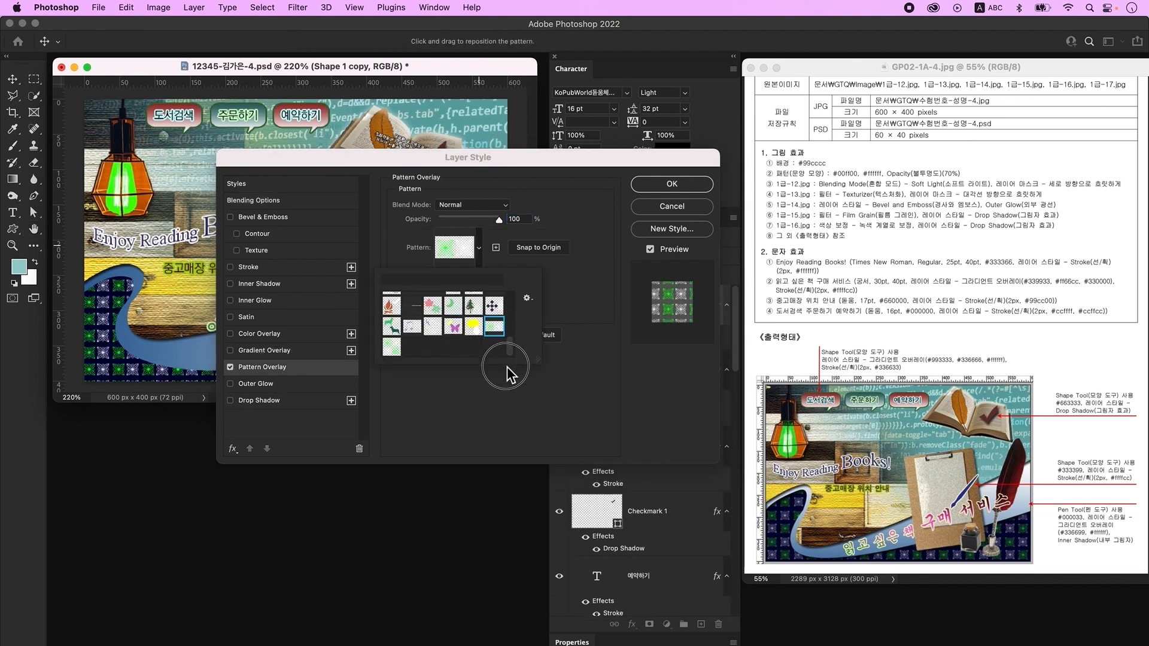
double_click(391, 347)
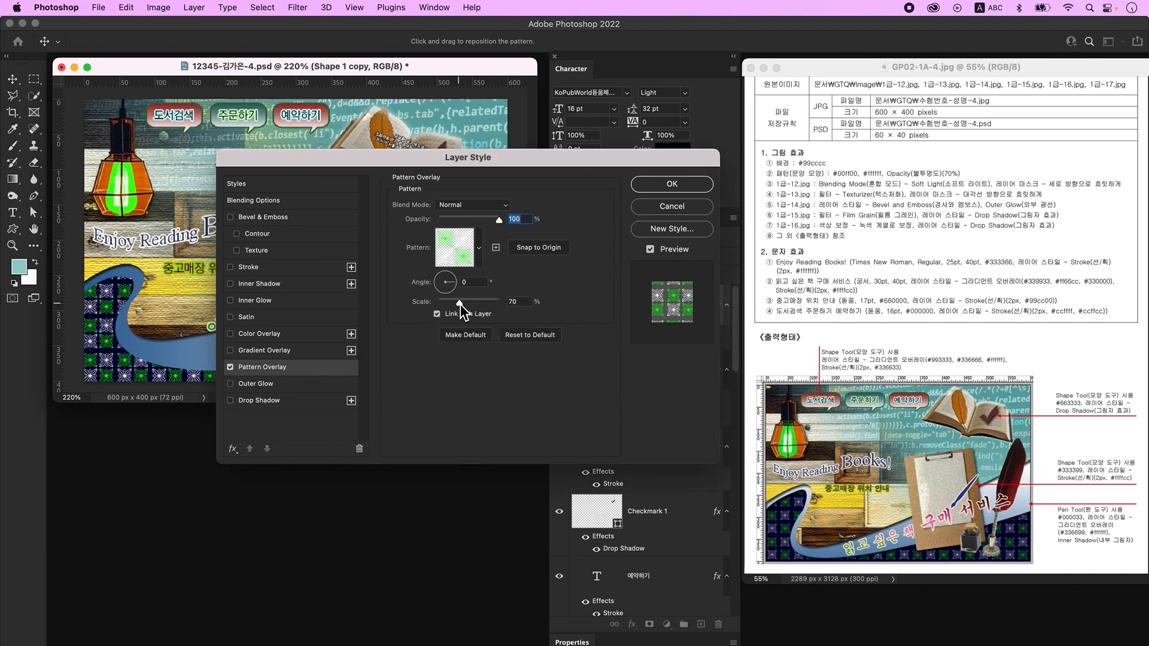
left_click_drag(461, 304, 459, 304)
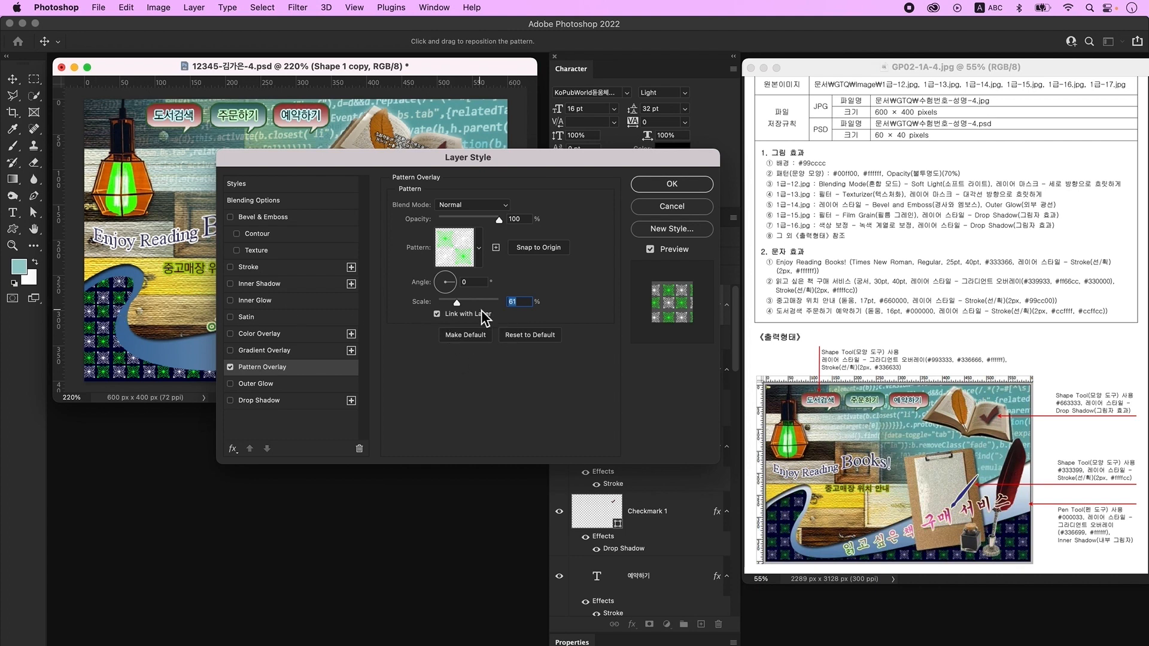
left_click(684, 206)
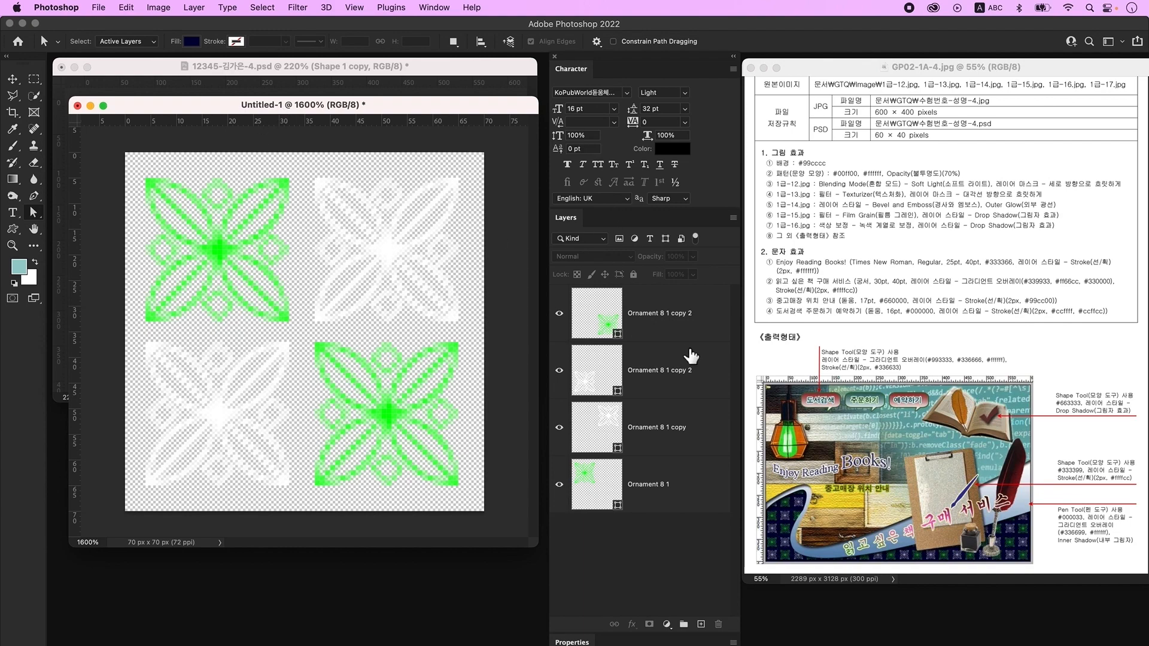
- Set all four ornament layers to 70% opacity
left_click(693, 312)
key("alt+super+a")
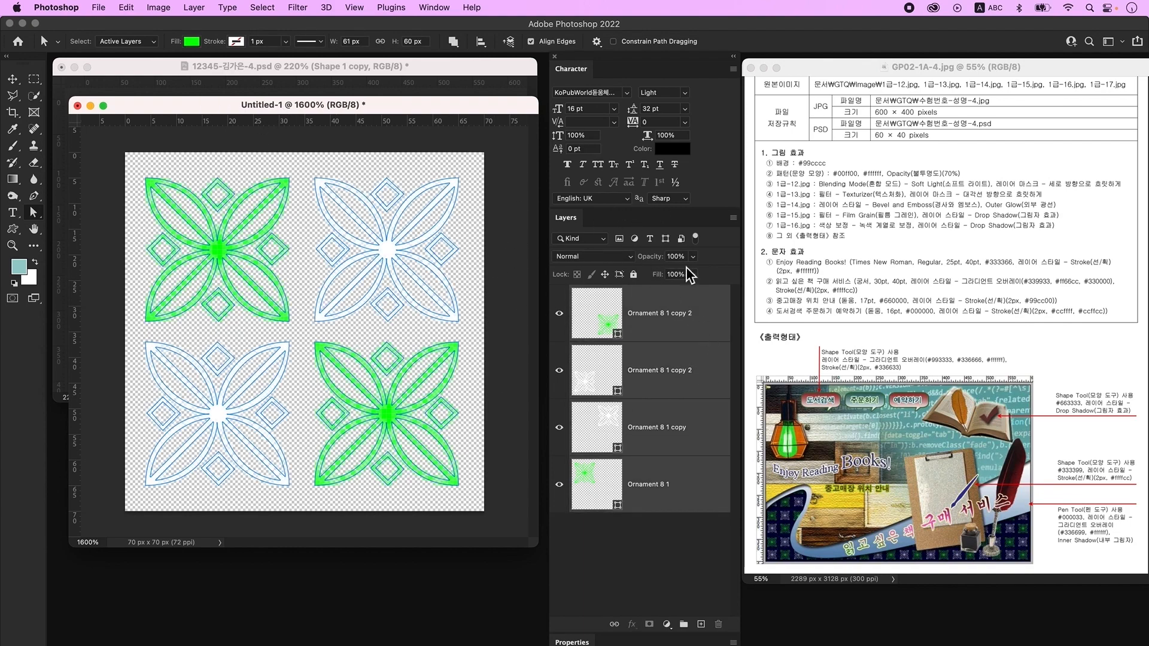
left_click(674, 257)
type("70")
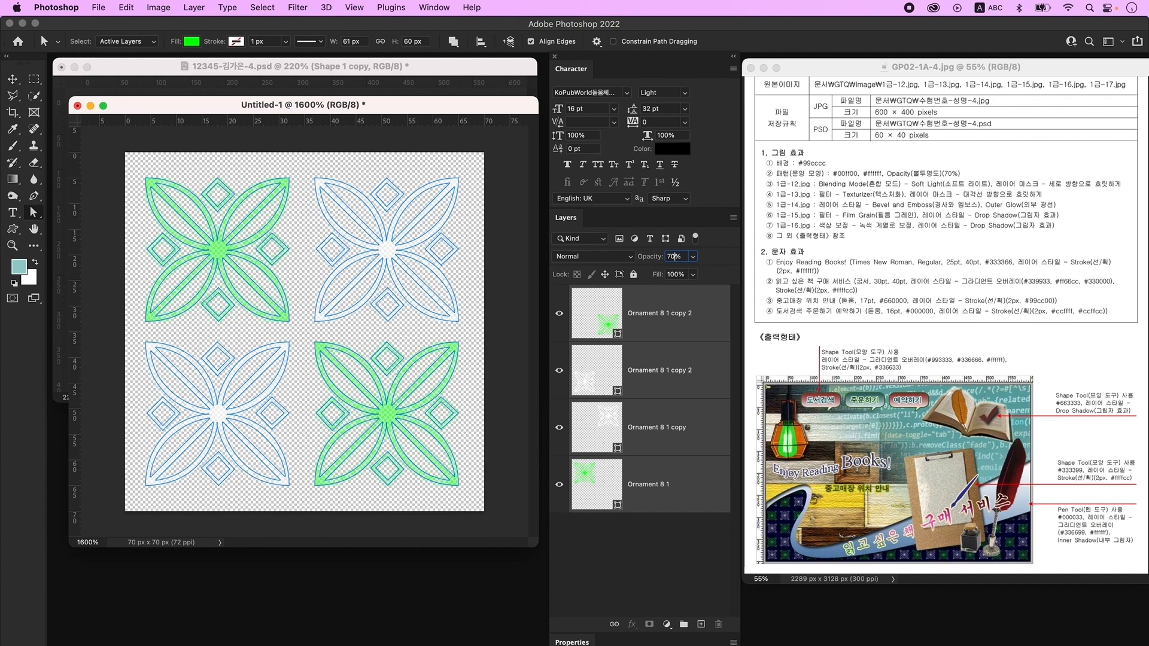
left_click(667, 549)
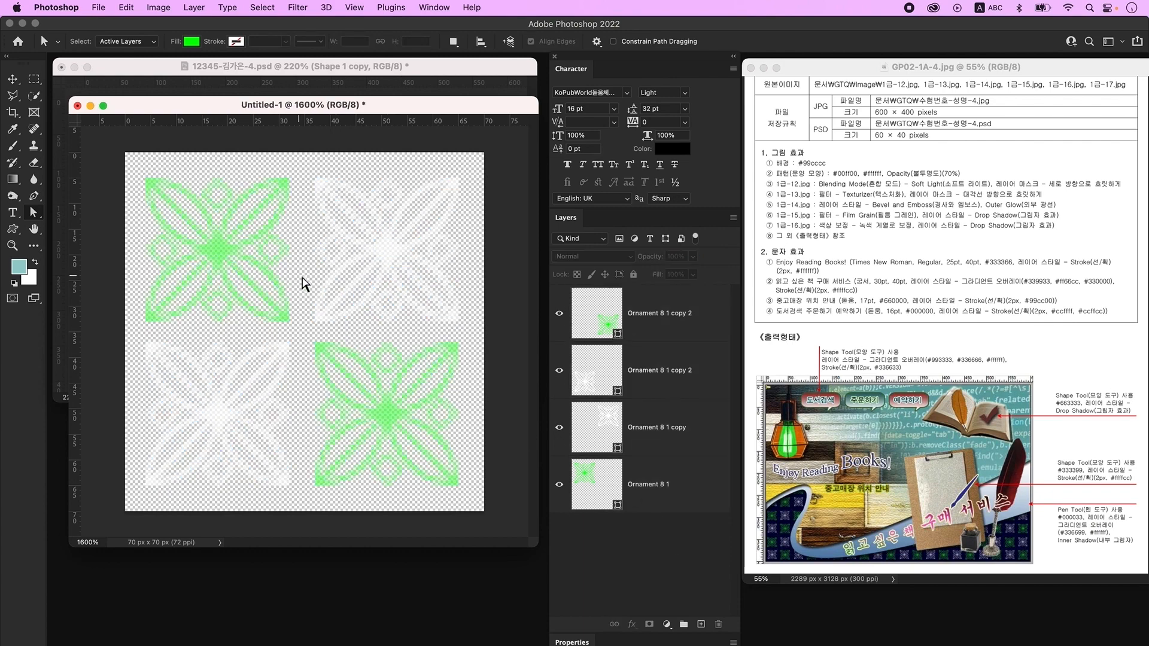
- Nudge the two bottom-row ornaments down by 1 px
left_click(653, 313)
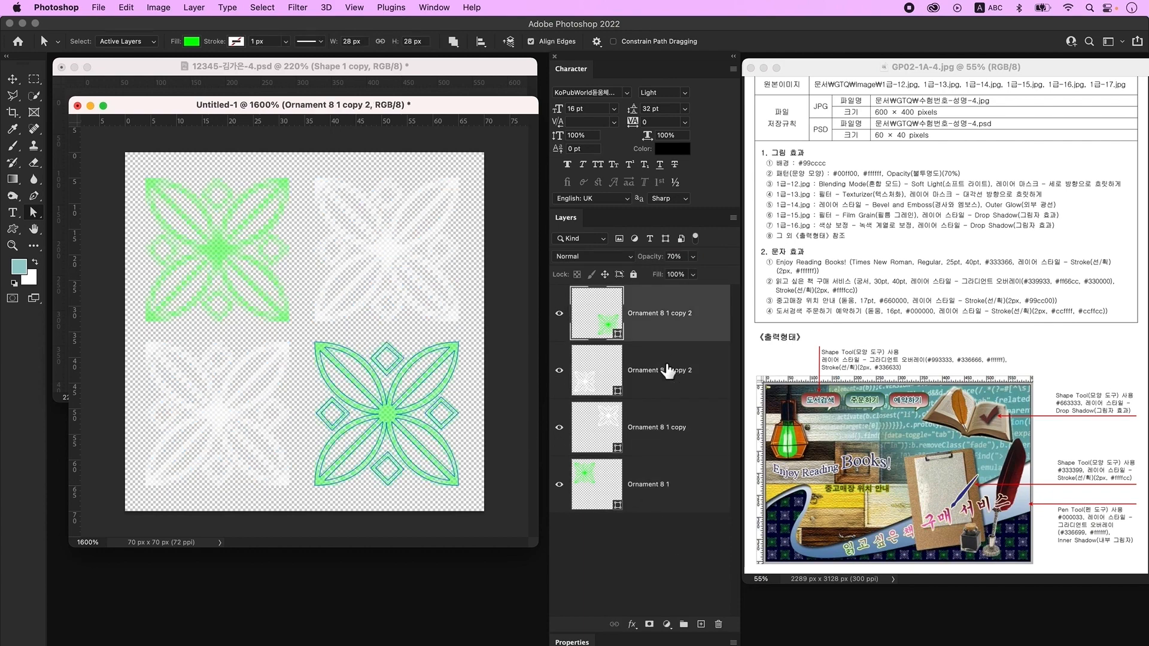
left_click(667, 371, "shift")
key("v")
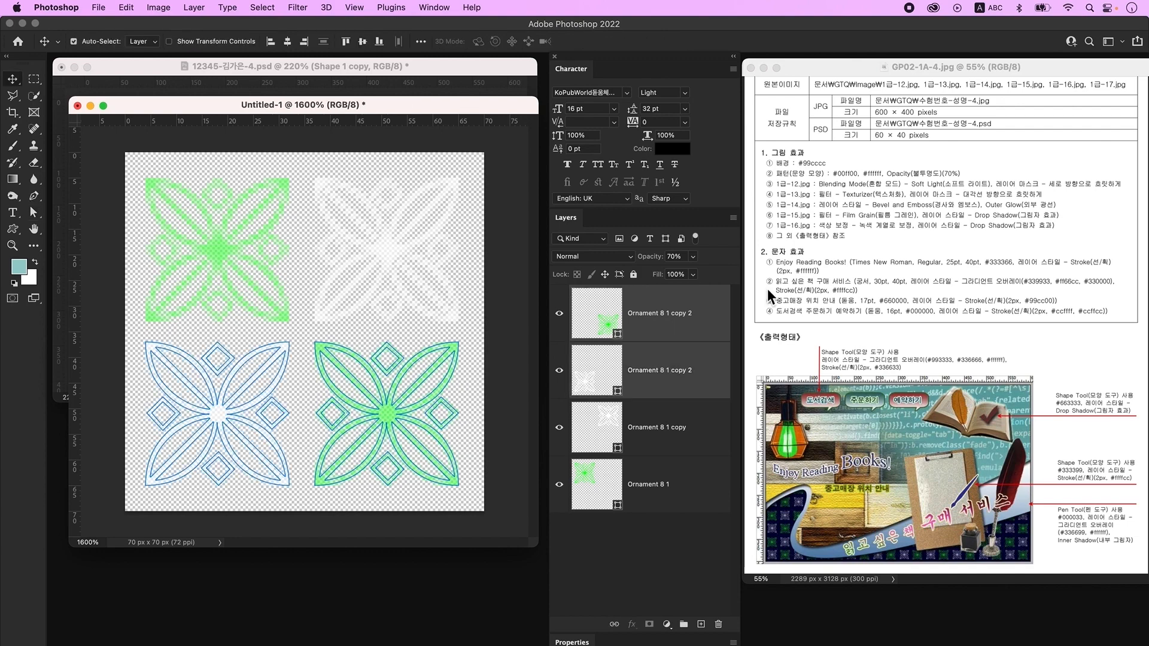
key("Down")
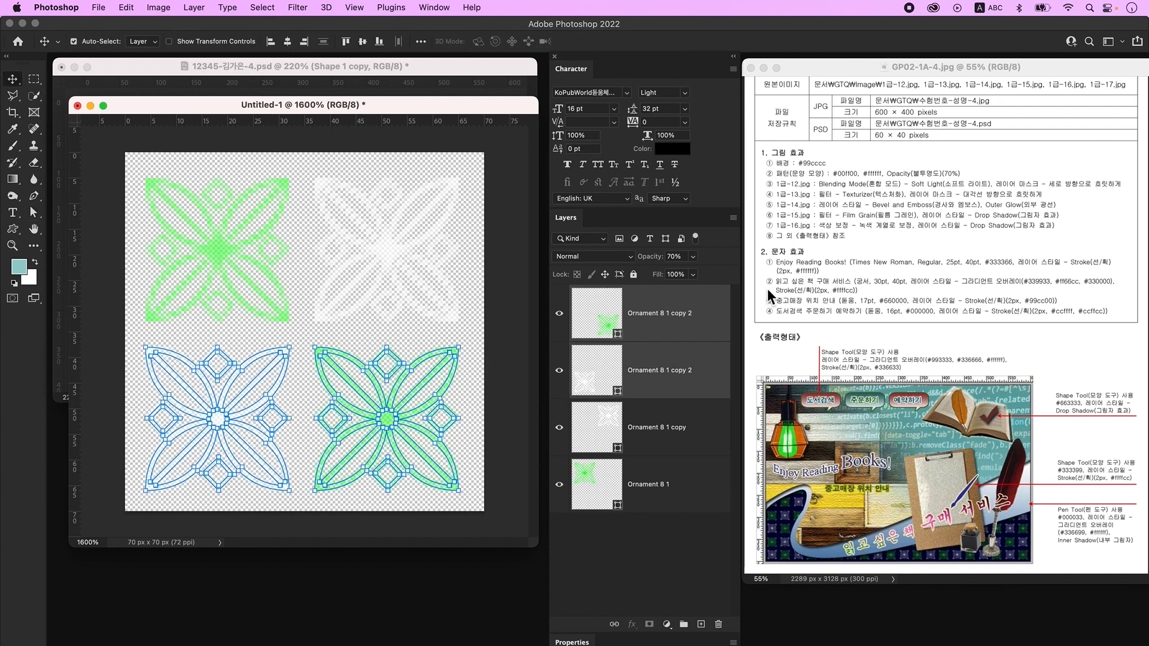
left_click(384, 444)
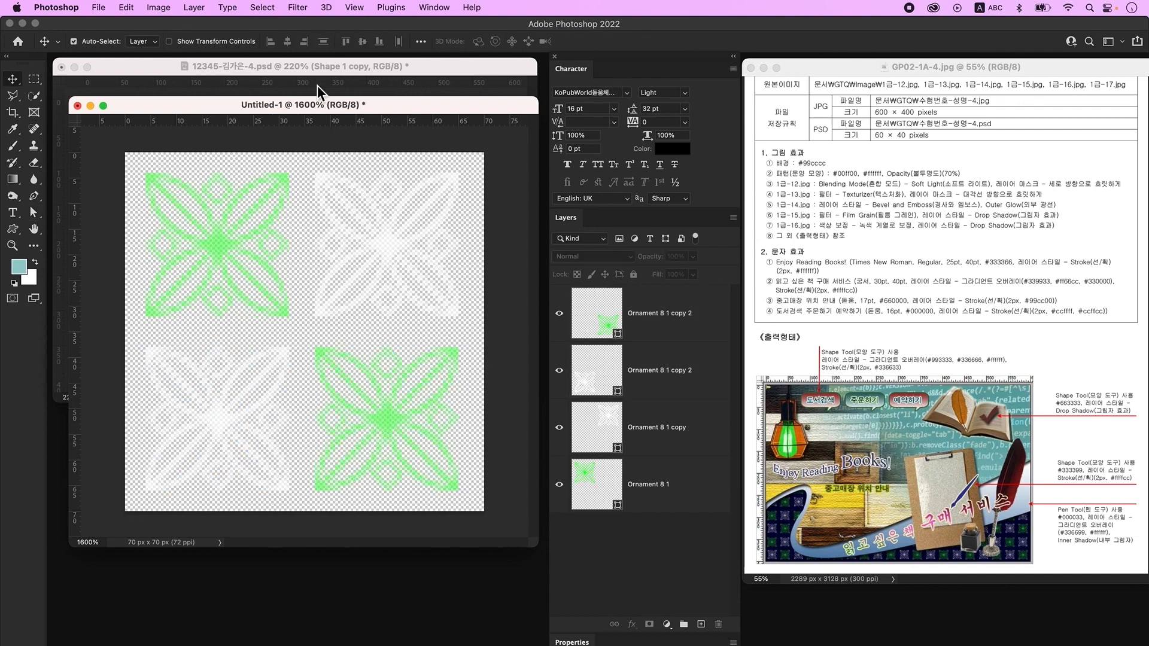
- Define the ornament tile as a new pattern named '패턴'
left_click(127, 7)
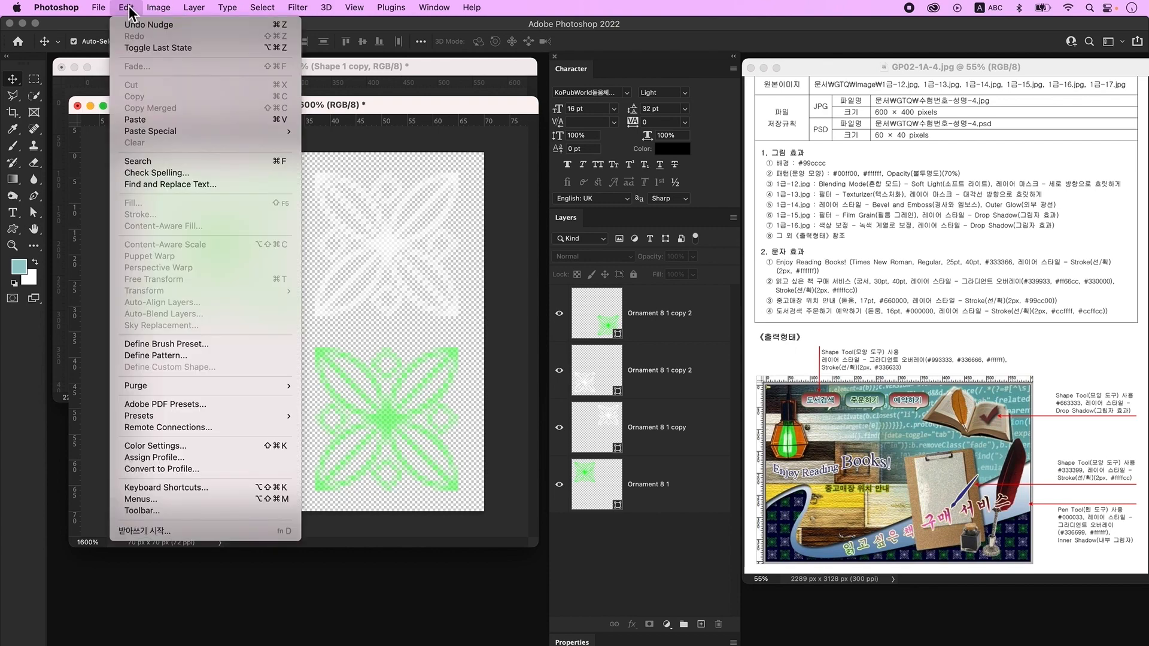
left_click(171, 357)
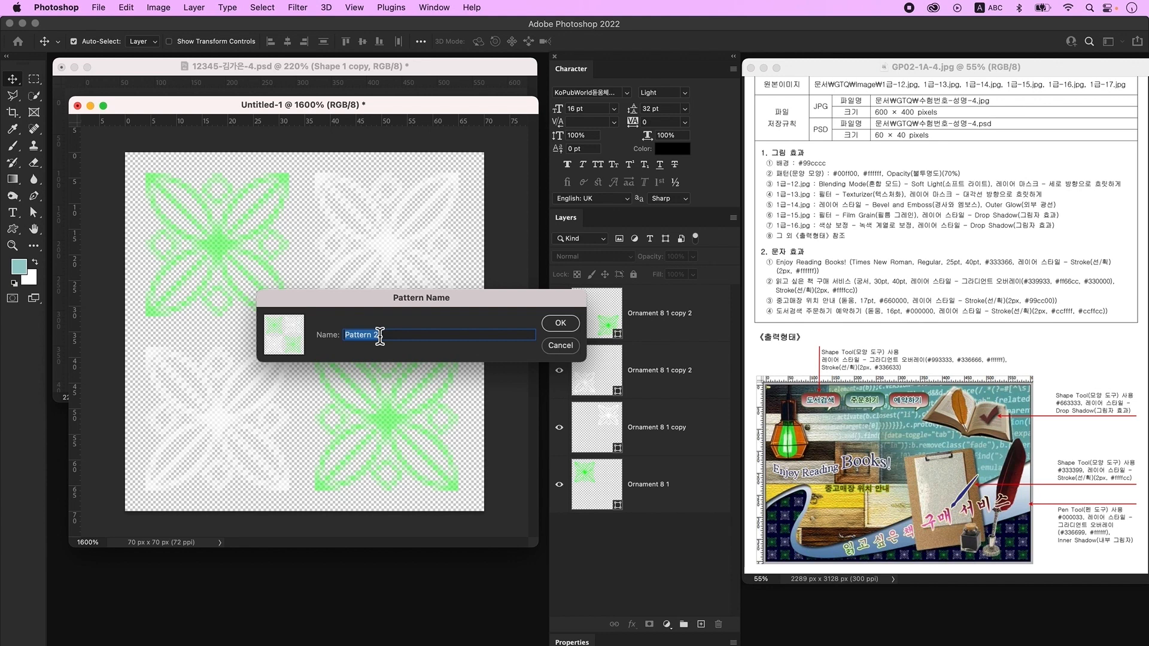
type("ad")
key("Caps_Lock")
type("패턴")
key("Return")
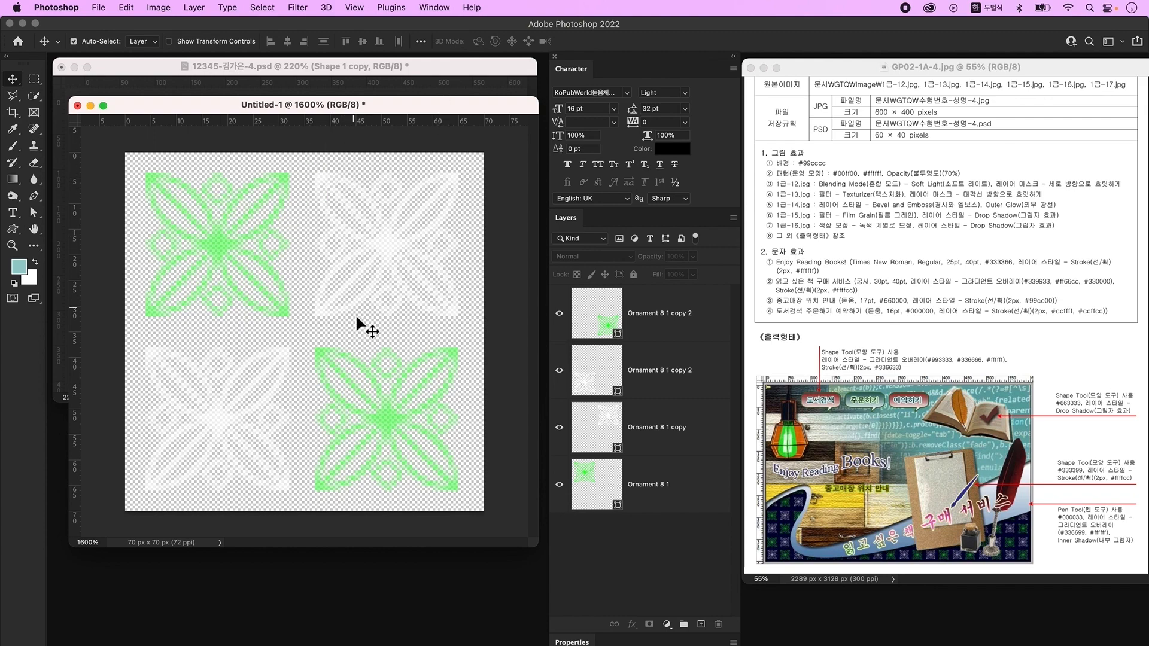
- Close the tile document and give Shape 1 copy a 63%-scale ornament Pattern Overlay
left_click(78, 106)
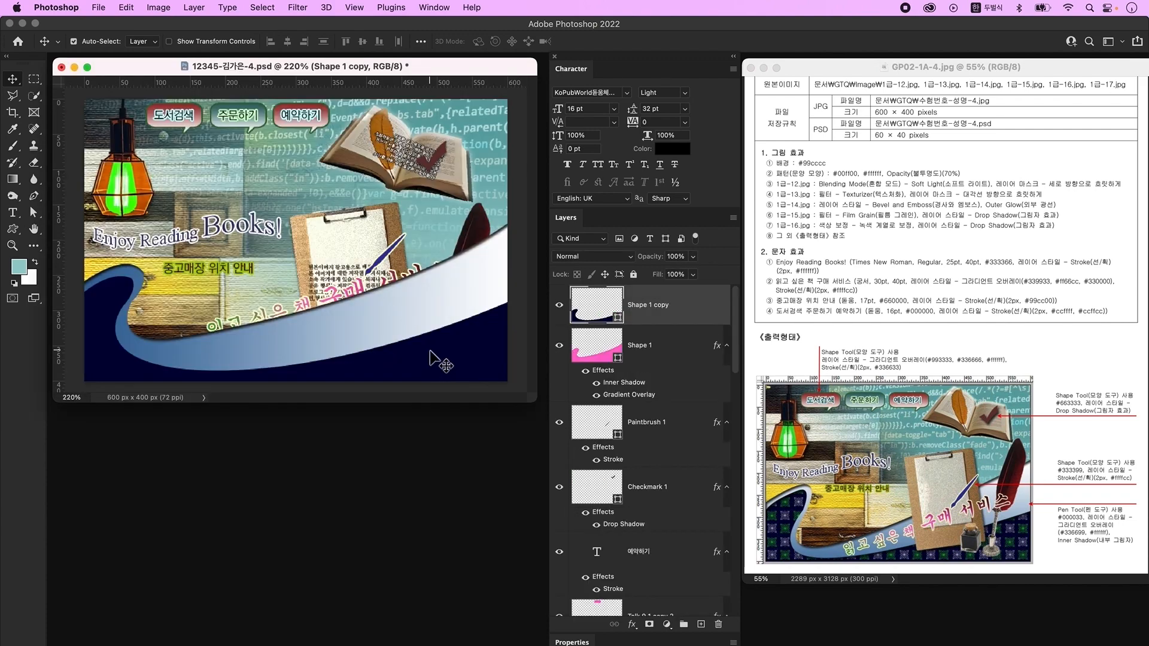
double_click(706, 308)
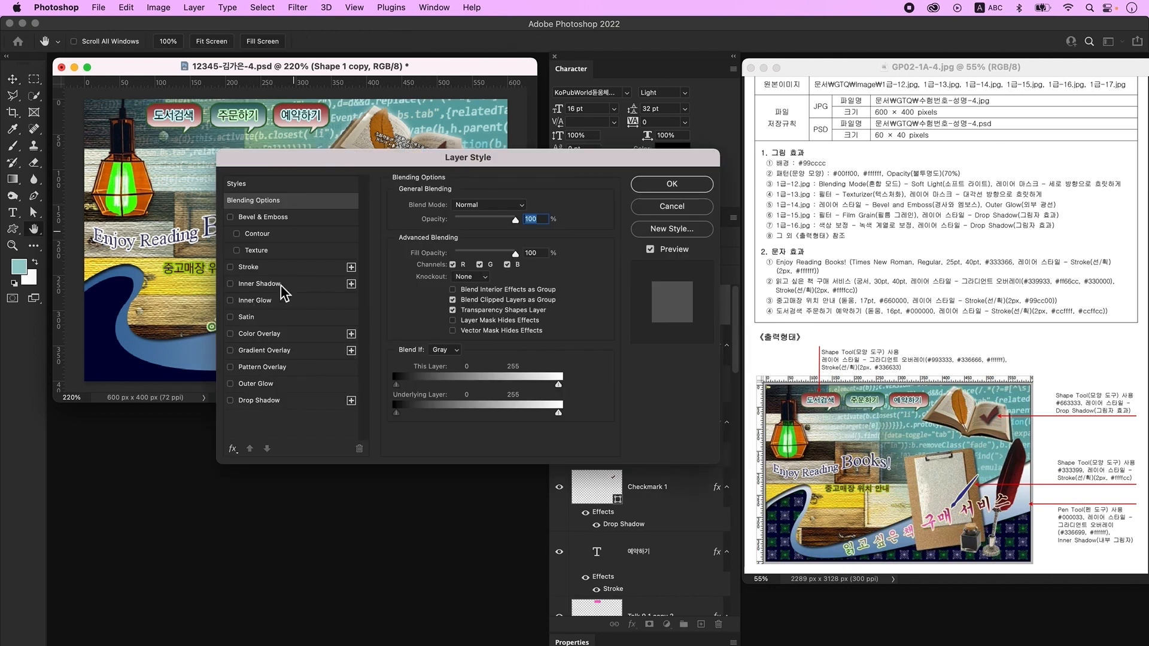
left_click(280, 374)
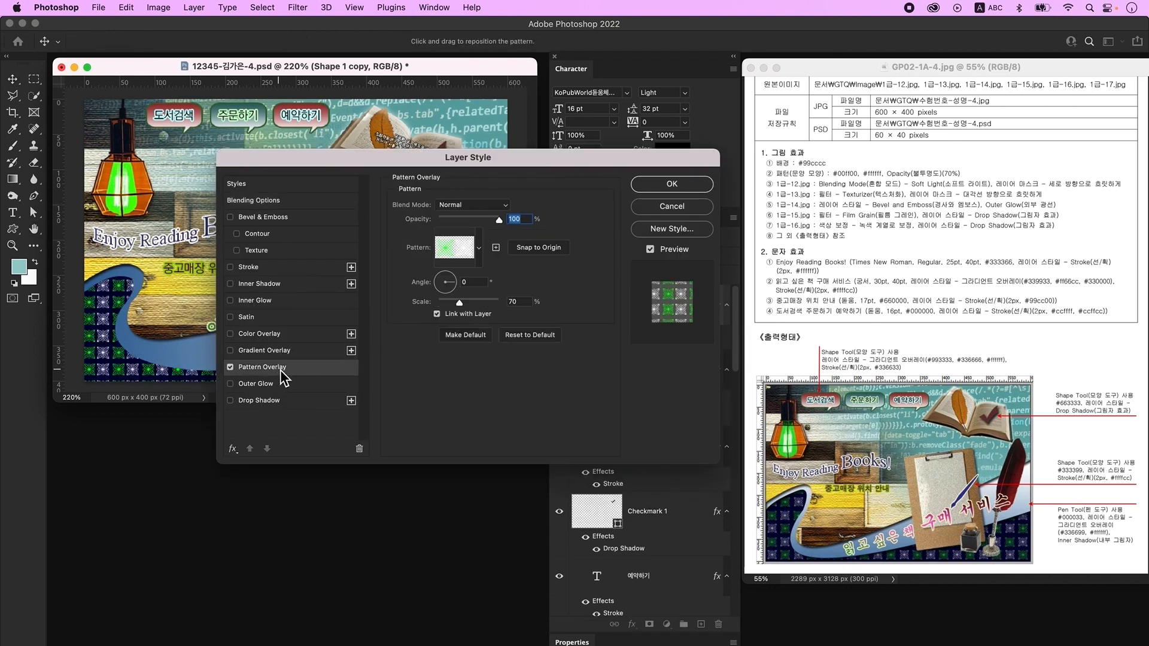
left_click(469, 252)
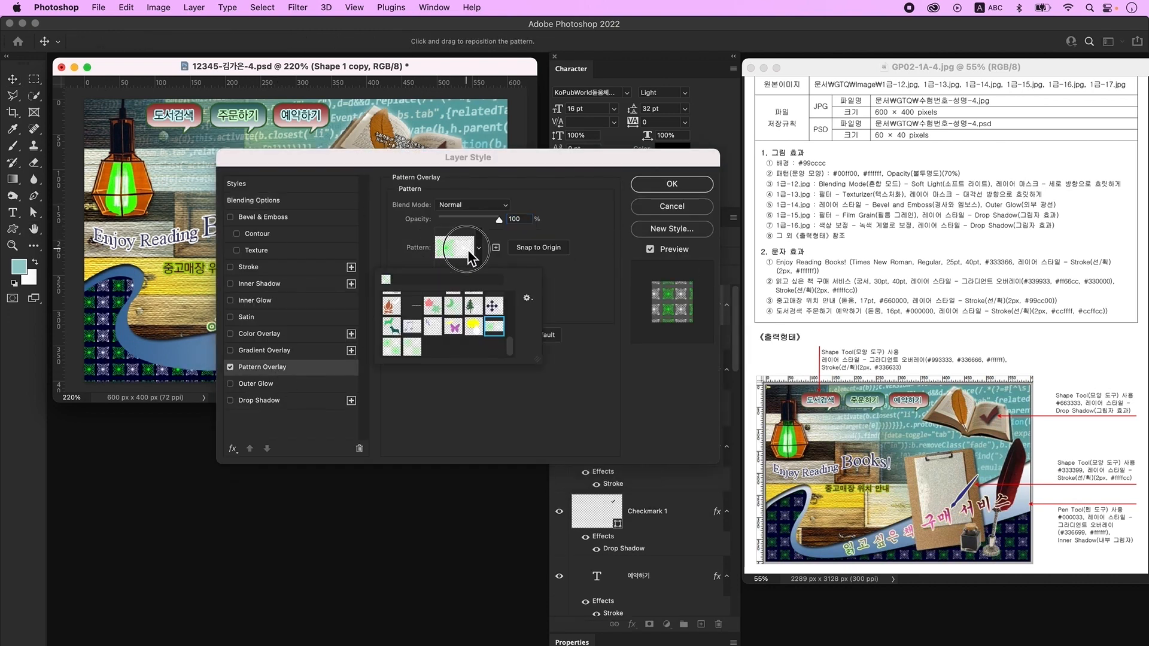
left_click(418, 351)
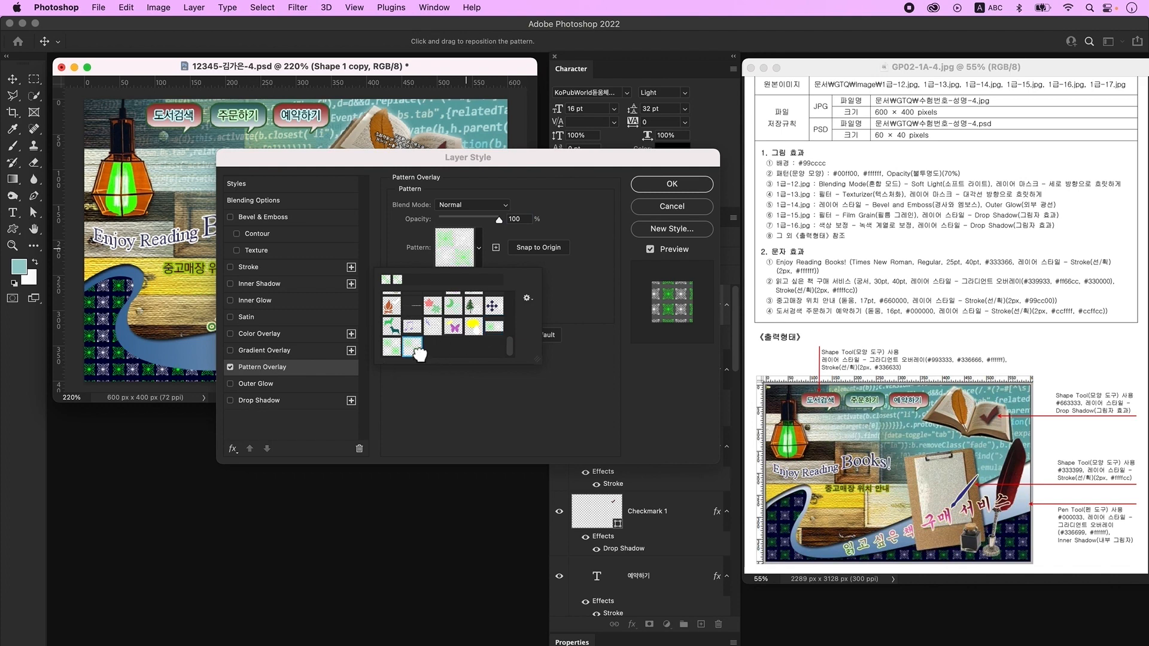
key("Return")
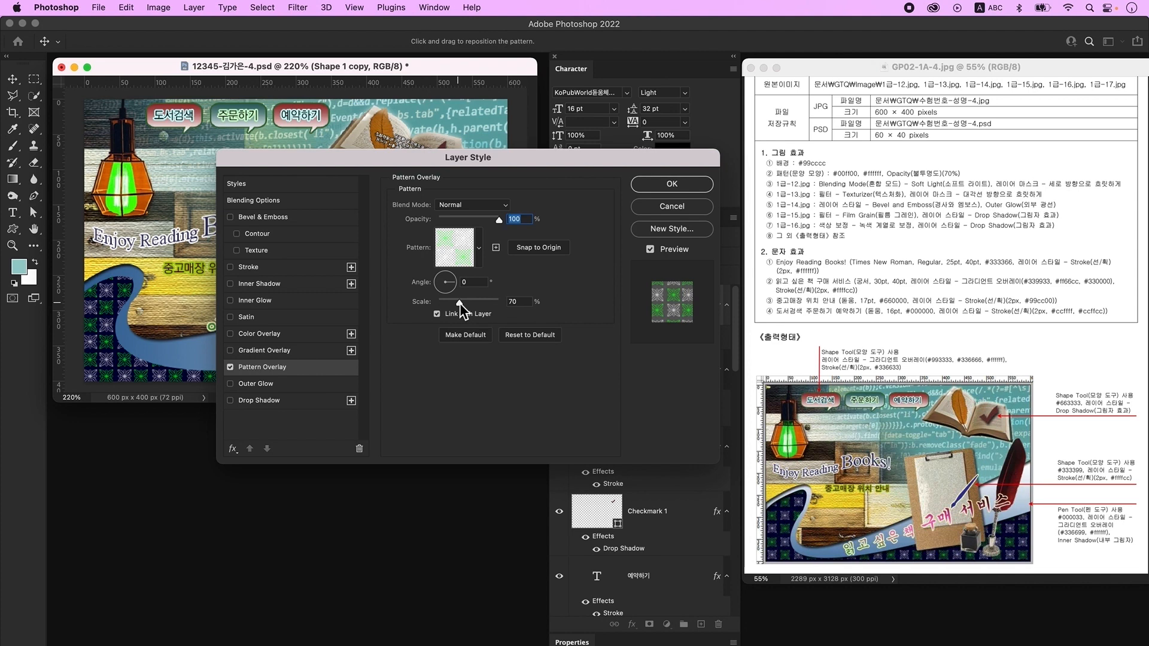
left_click_drag(462, 304, 458, 303)
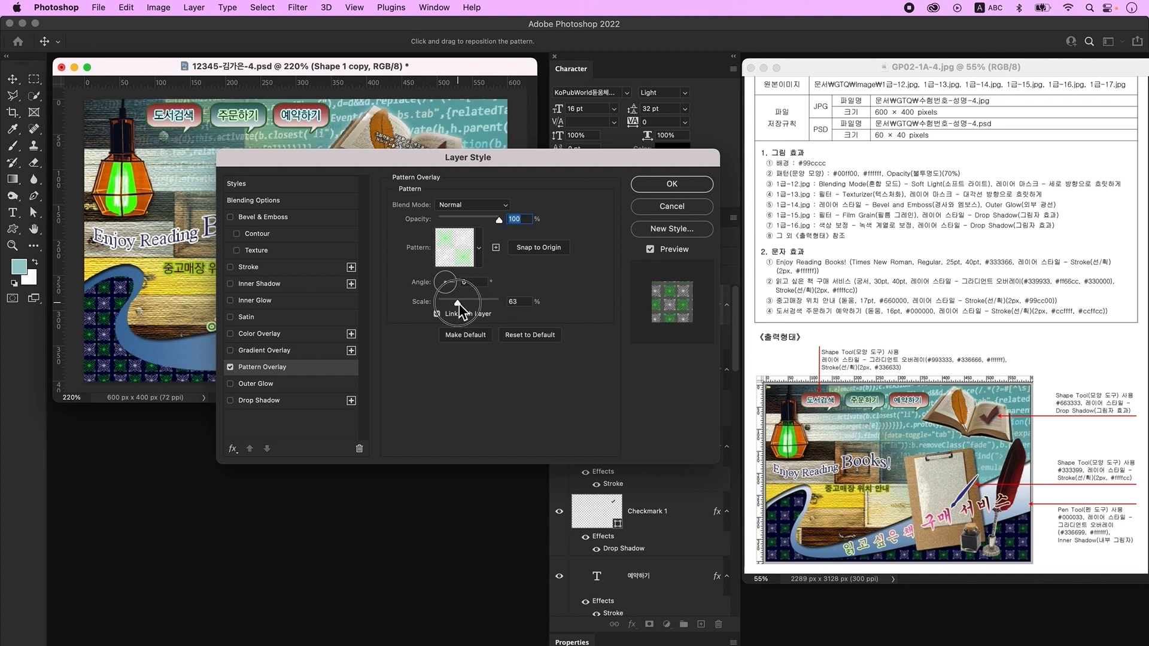
left_click_drag(107, 356, 120, 357)
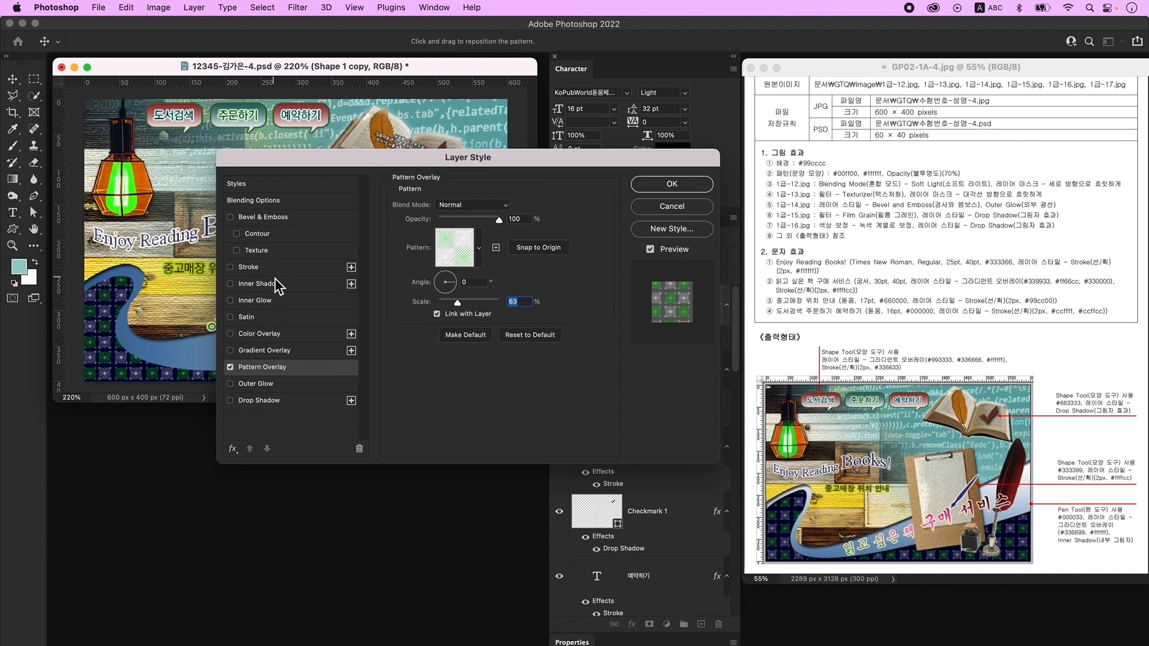
left_click(691, 188)
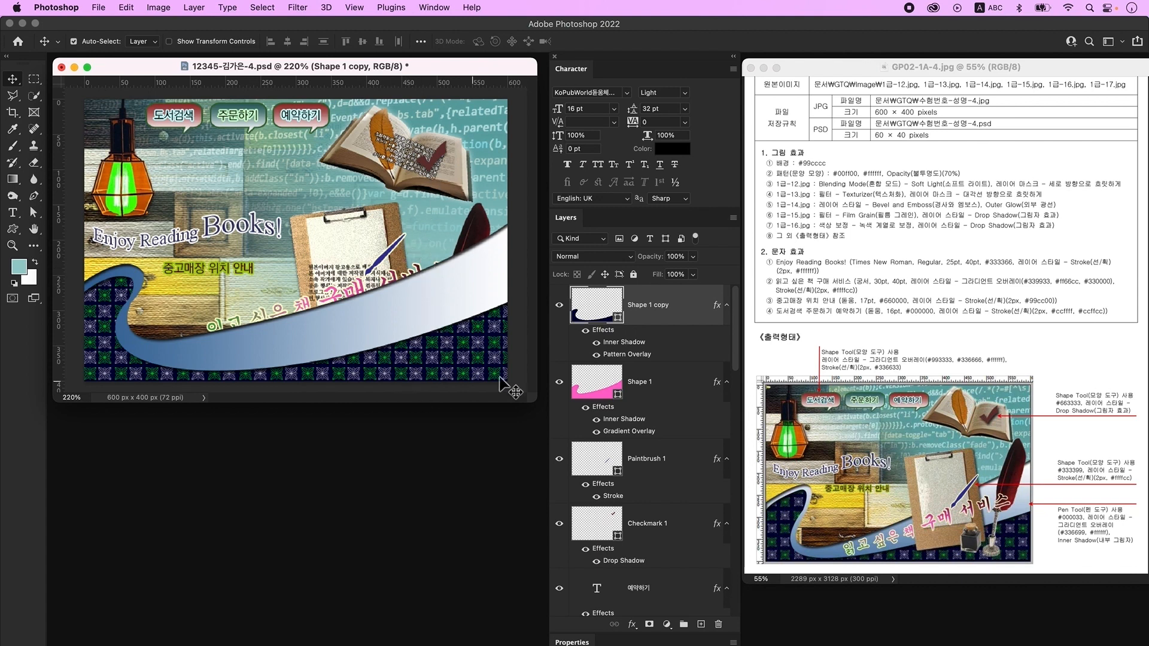
- Put both wave layers beneath the clipboard and quill, then shrink and lower the clipboard
left_click(668, 386, "shift")
key("super+[")
key("super+[")
key("super+[")
key("super+[")
key("super+[")
key("super+[")
key("super+[")
key("super+[")
key("super+[")
key("super+[")
key("super+[")
key("super+[")
key("super+[")
key("super+[")
key("super+[")
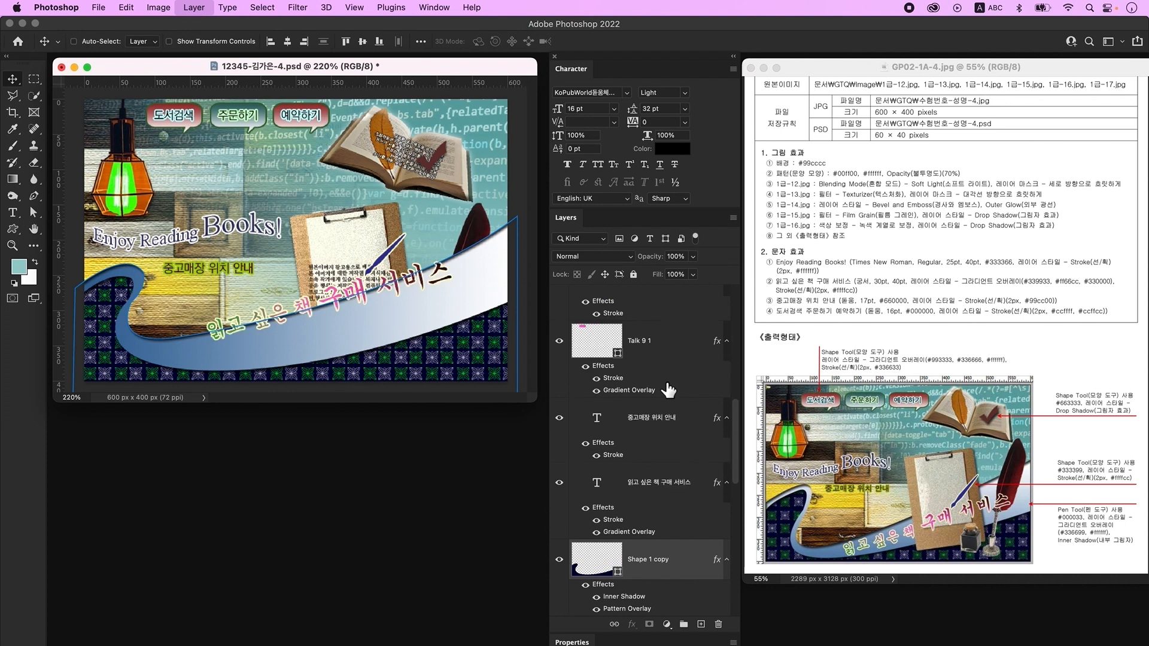
left_click(353, 335)
left_click(353, 334)
key("super+t")
left_click_drag(290, 202, 300, 226)
key("Return")
left_click_drag(358, 296, 364, 305)
- Scale the wood layer to 97.32% and move the book up and right
left_click(220, 224)
key("super+t")
mouse_move(478, 387)
left_mouse_down()
mouse_move(457, 395)
mouse_move(475, 388)
left_mouse_up()
key("Return")
key("super+t")
key("Return")
left_click_drag(448, 176, 389, 155)
left_click(191, 239)
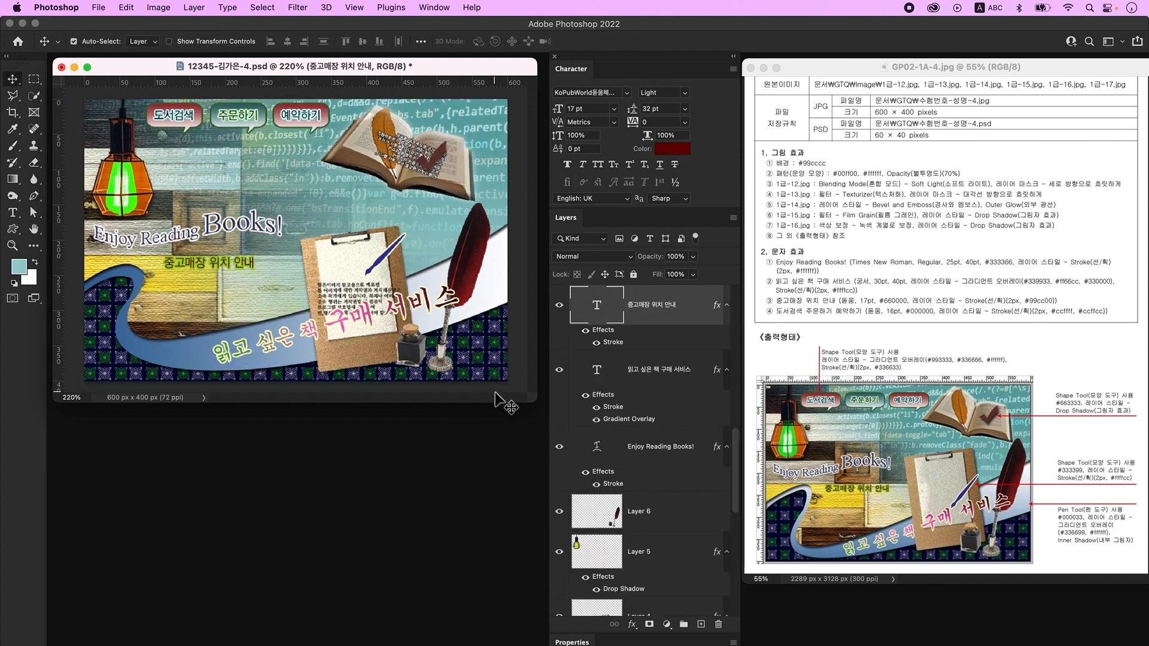